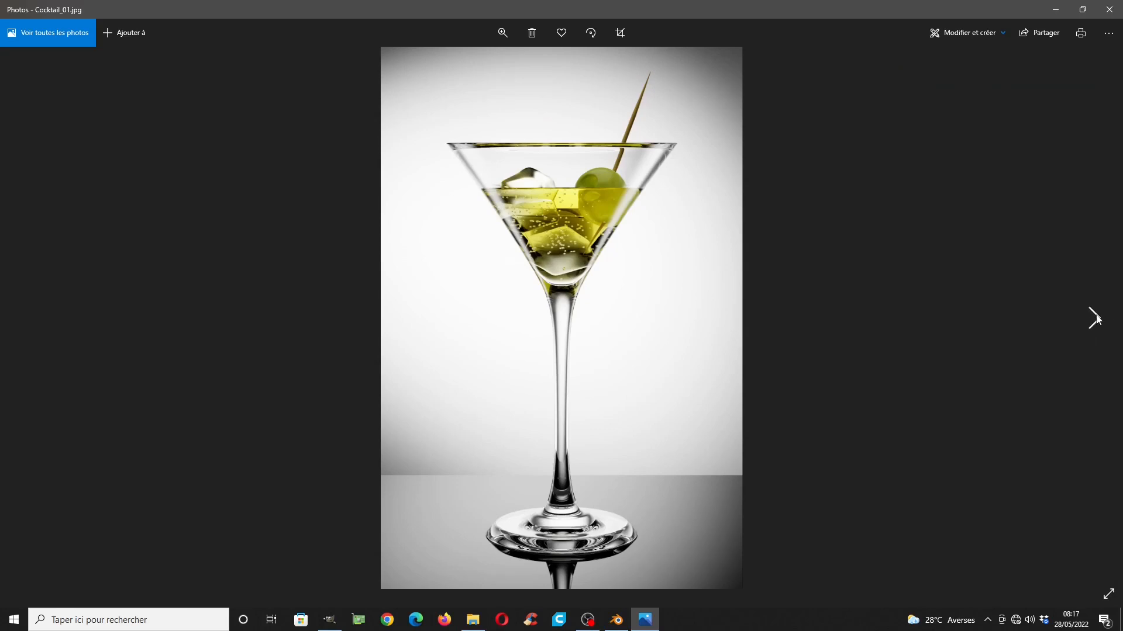
View the second cocktail reference photo, switch to Blender, and delete the default camera, cube and light
click(1093, 318)
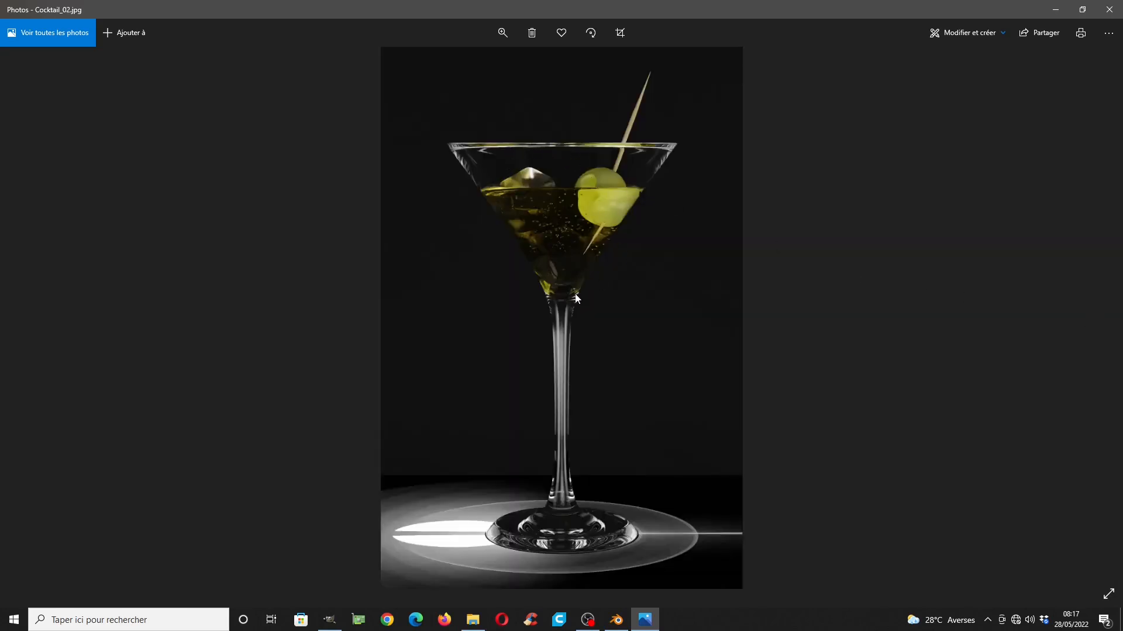
click(615, 620)
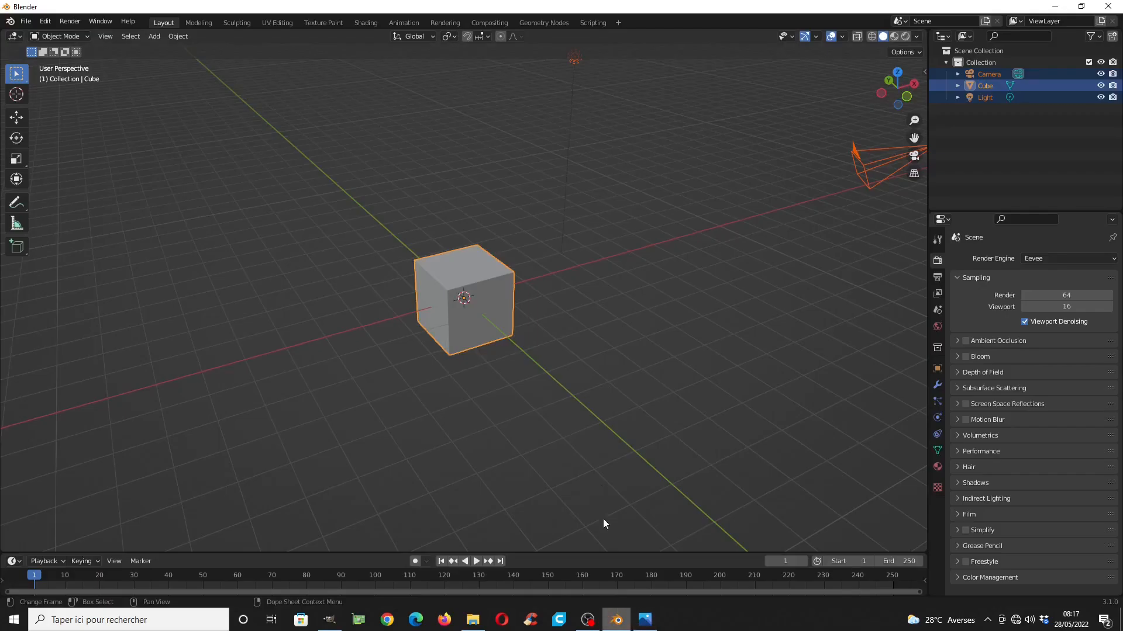
key(x)
click(545, 345)
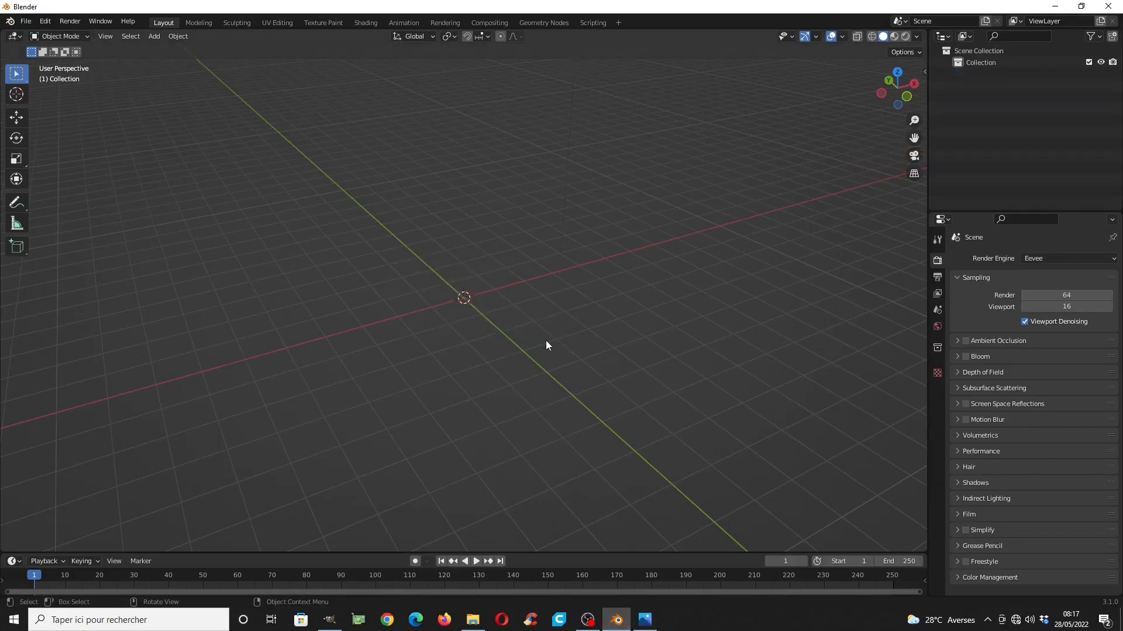
In front view, load "Capture d'écran 2022-05-13 152439.jpg" from the Desktop's ANim_Luxcore folder as a reference image
key(KP_1)
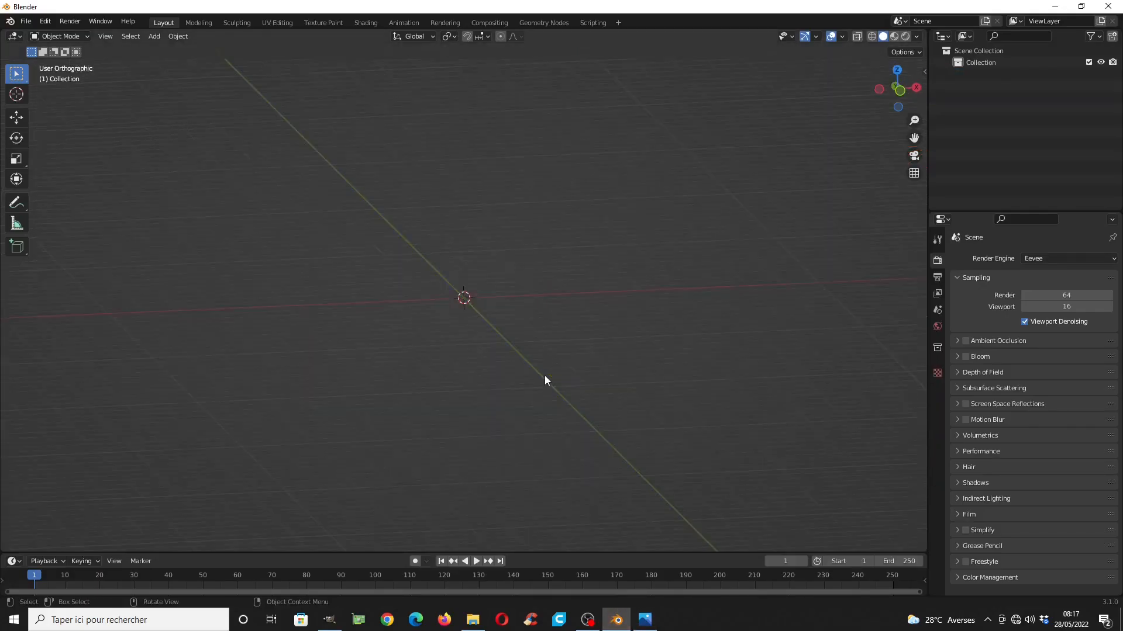
key(shift+a)
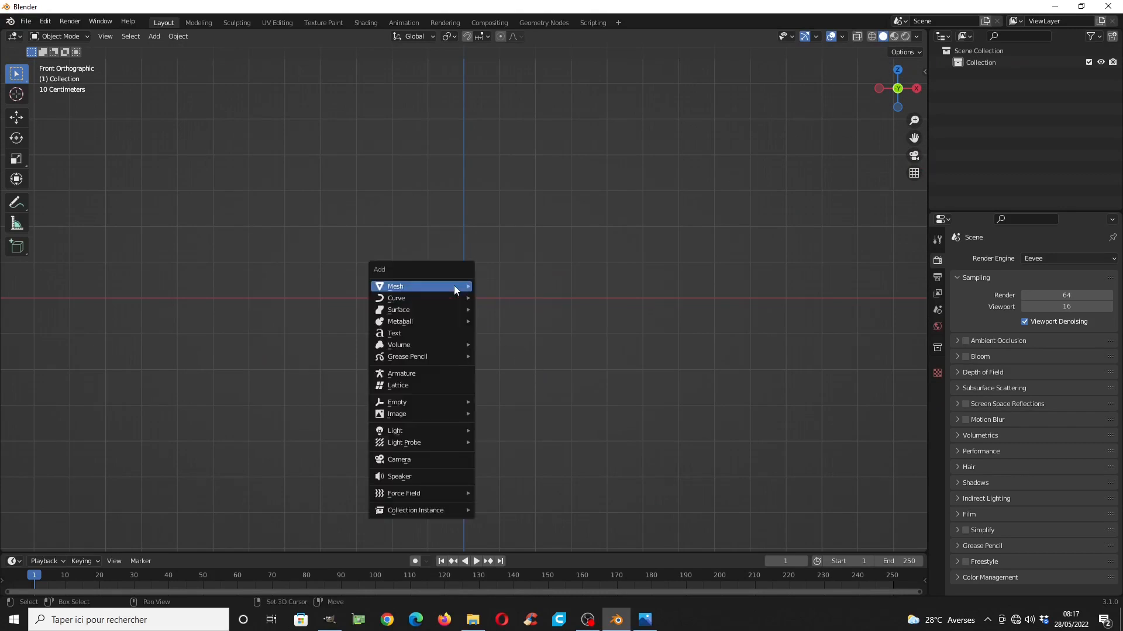
mouse_move(422, 409)
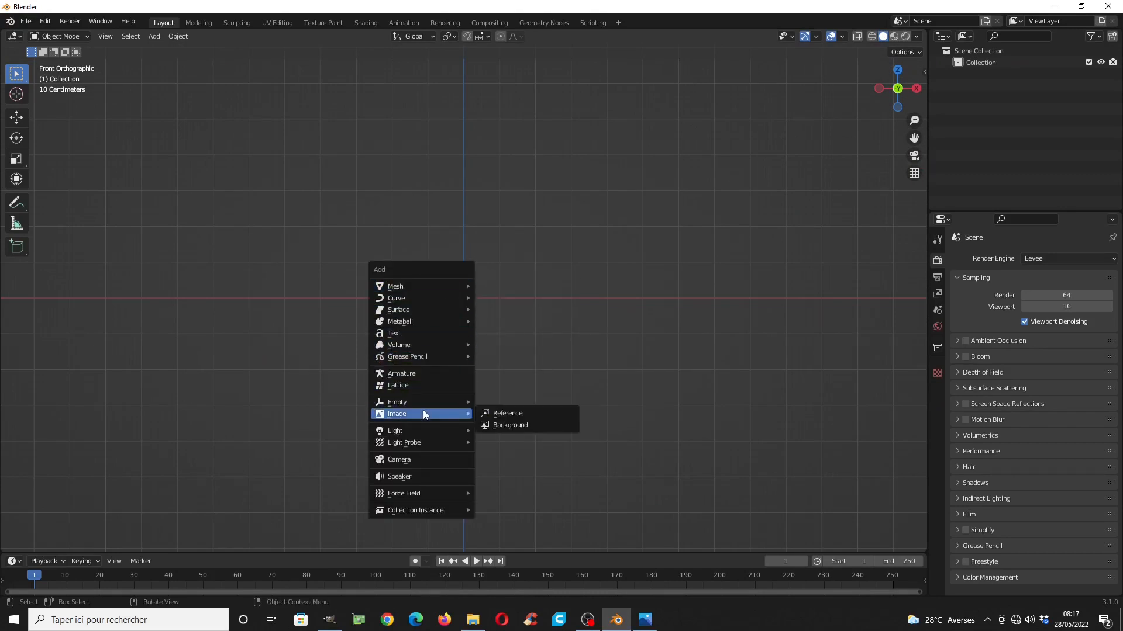
click(511, 411)
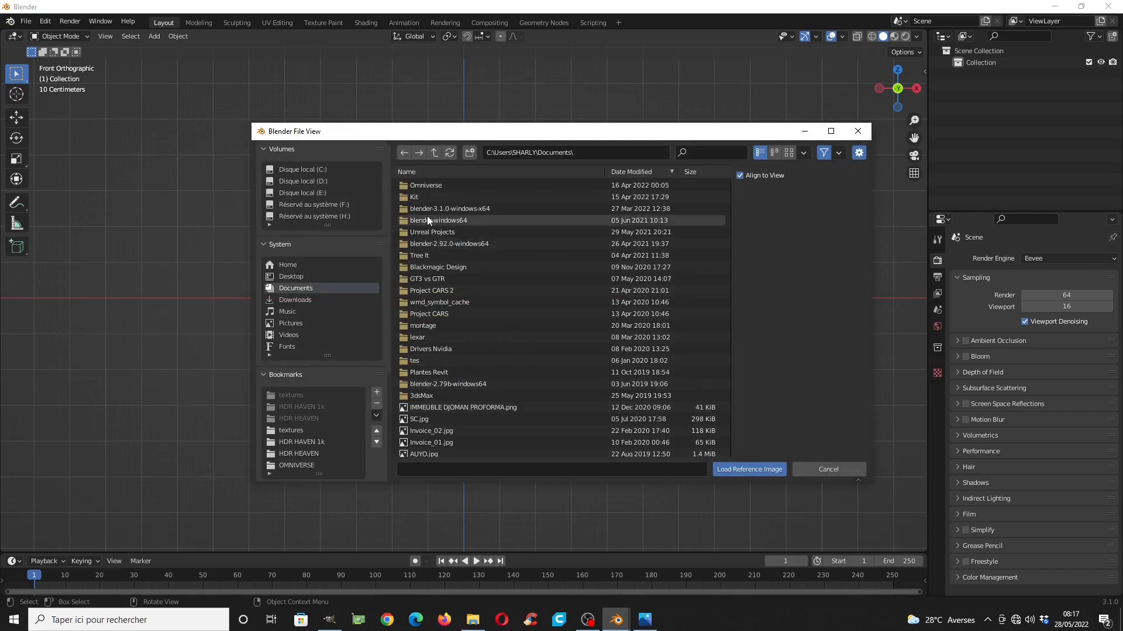
click(303, 277)
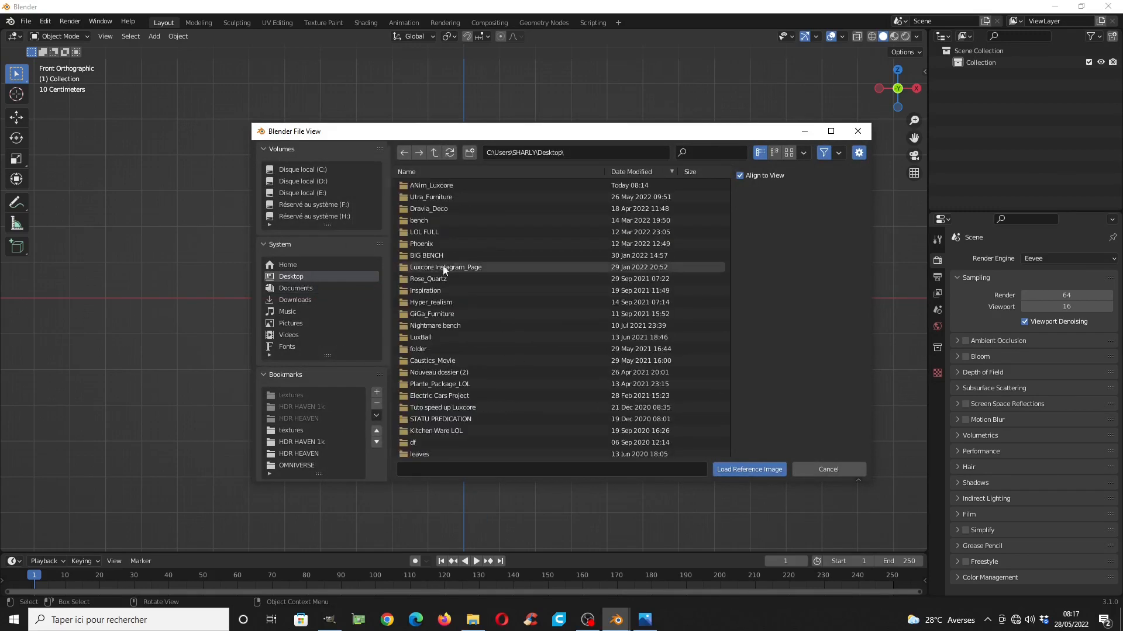
click(437, 184)
double_click(440, 218)
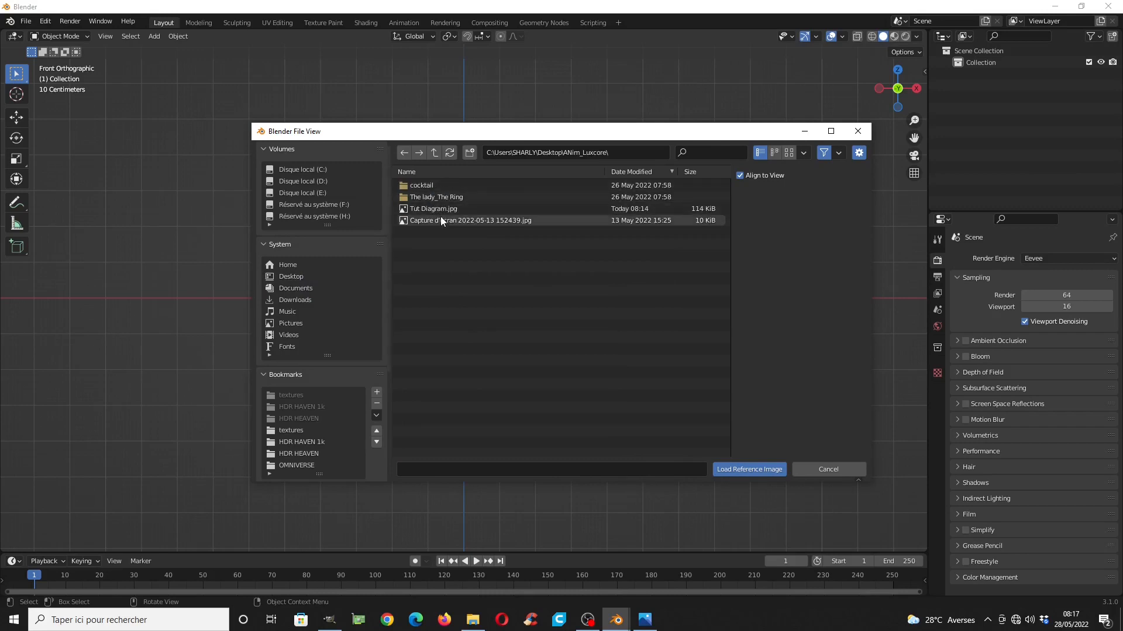
scroll(494, 317, up, 3)
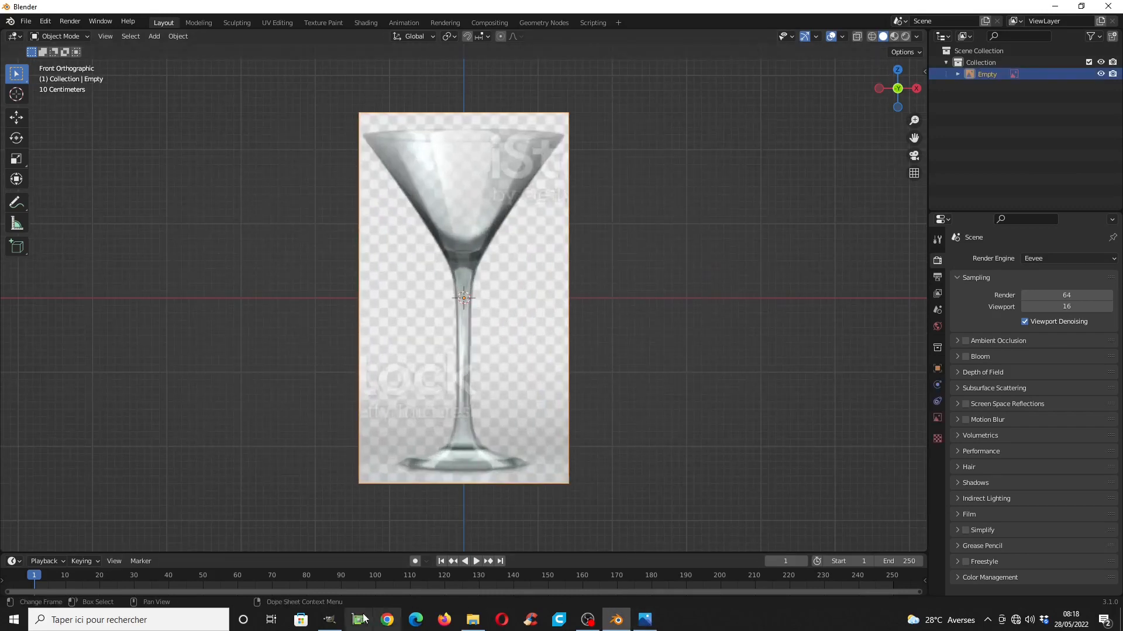
Examine the glass and liquid overlap diagram in GIMP, and return to Blender
click(335, 623)
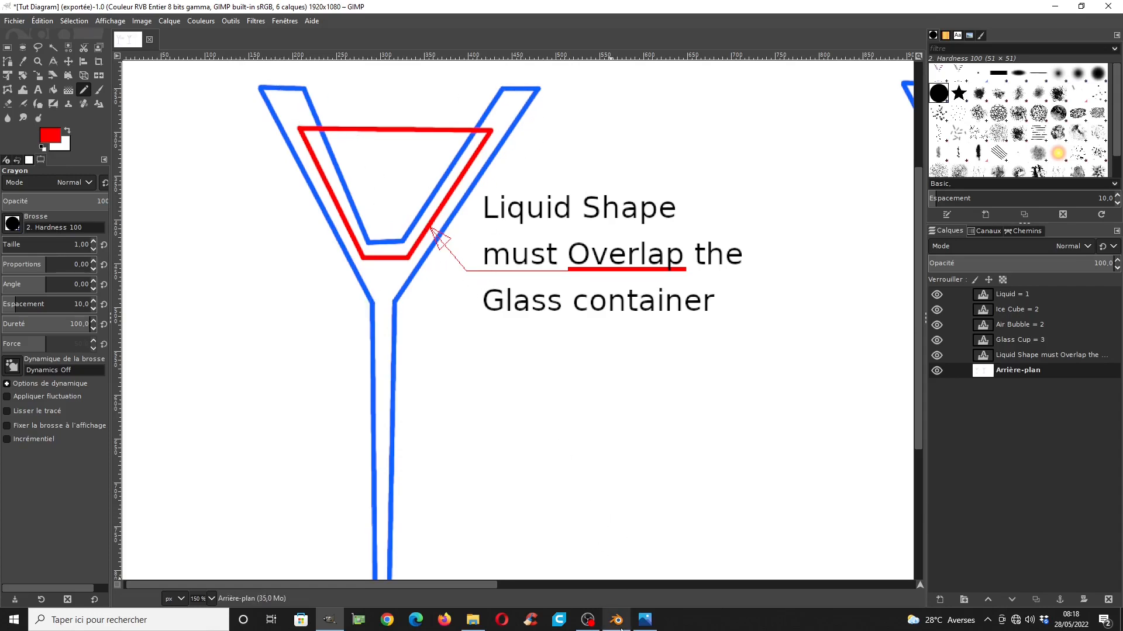
mouse_move(616, 627)
click(602, 581)
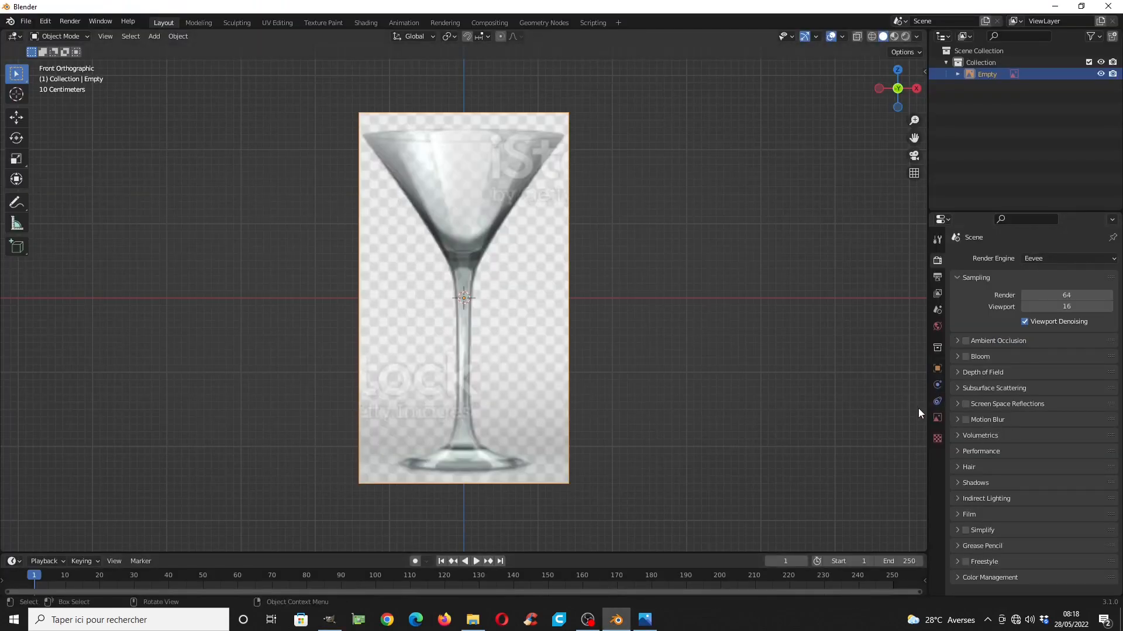
Enable opacity for the glass reference image and lower it so the image is semi-transparent
click(937, 417)
click(1020, 396)
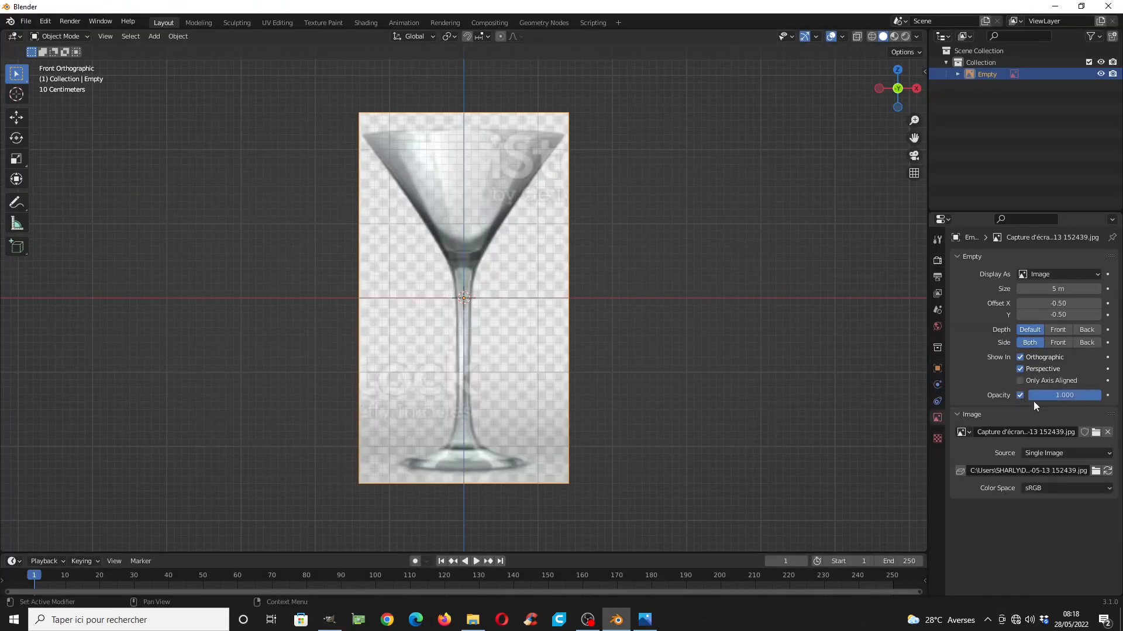
drag(1088, 395, 1058, 395)
Add a mesh plane, rotate it 90 degrees about X, and scale it along Z in wireframe display
key(shift+a)
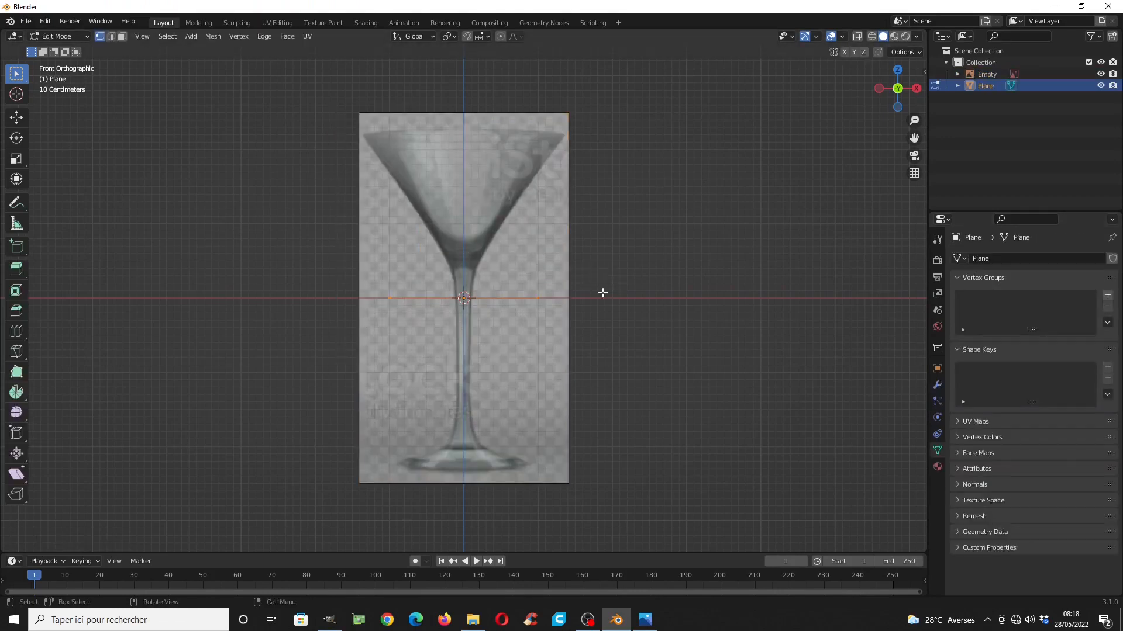
text(rx90)
key(Return)
key(shift+z)
key(s)
key(z)
click(546, 456)
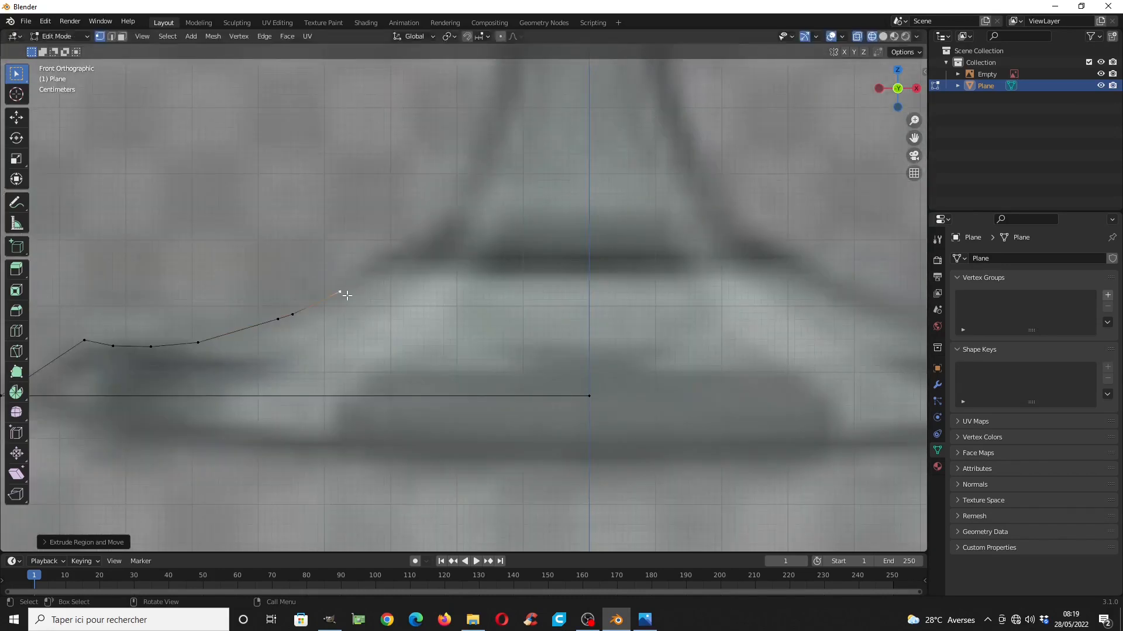
Extrude vertices along the reference to trace the half profile of the glass and liquid, and save the file as Tut.blend
key(e)
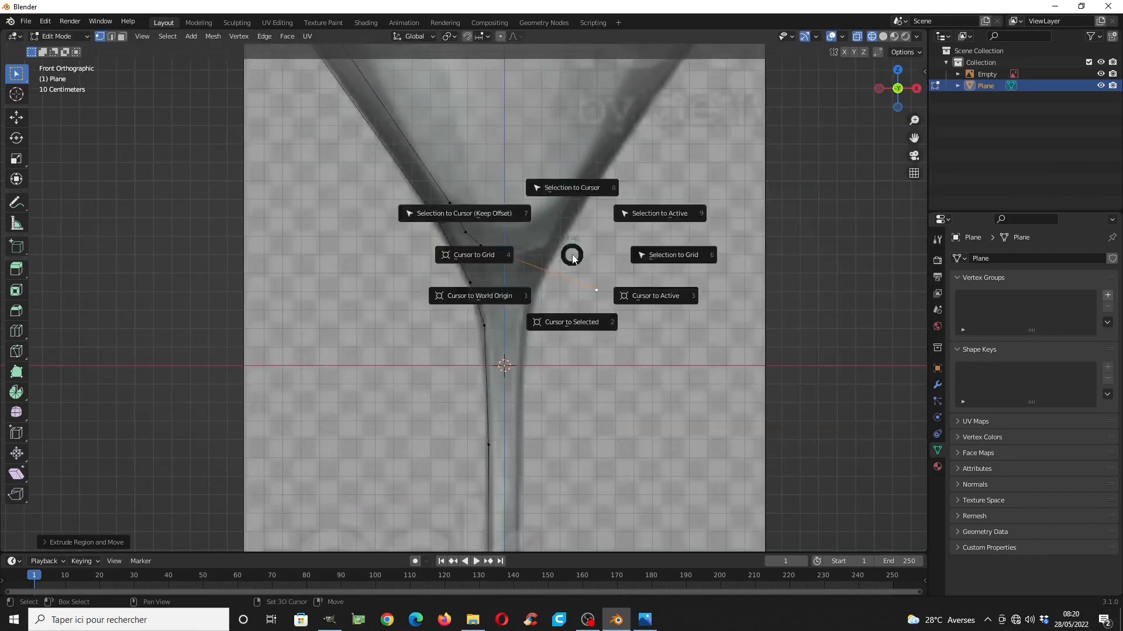
key(ctrl+s)
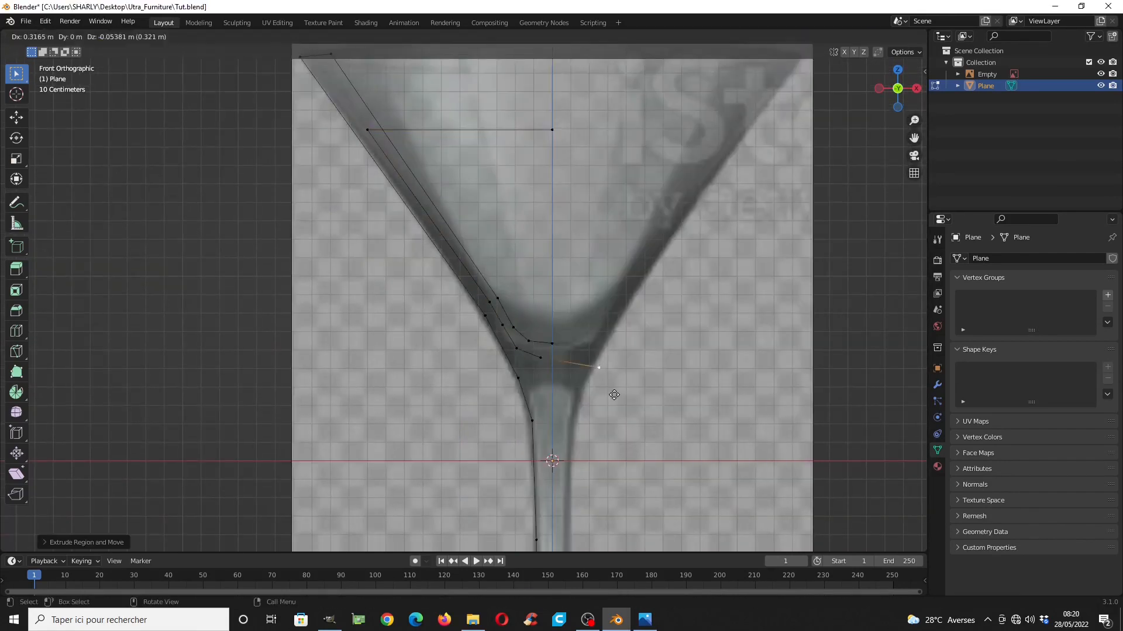
key(z)
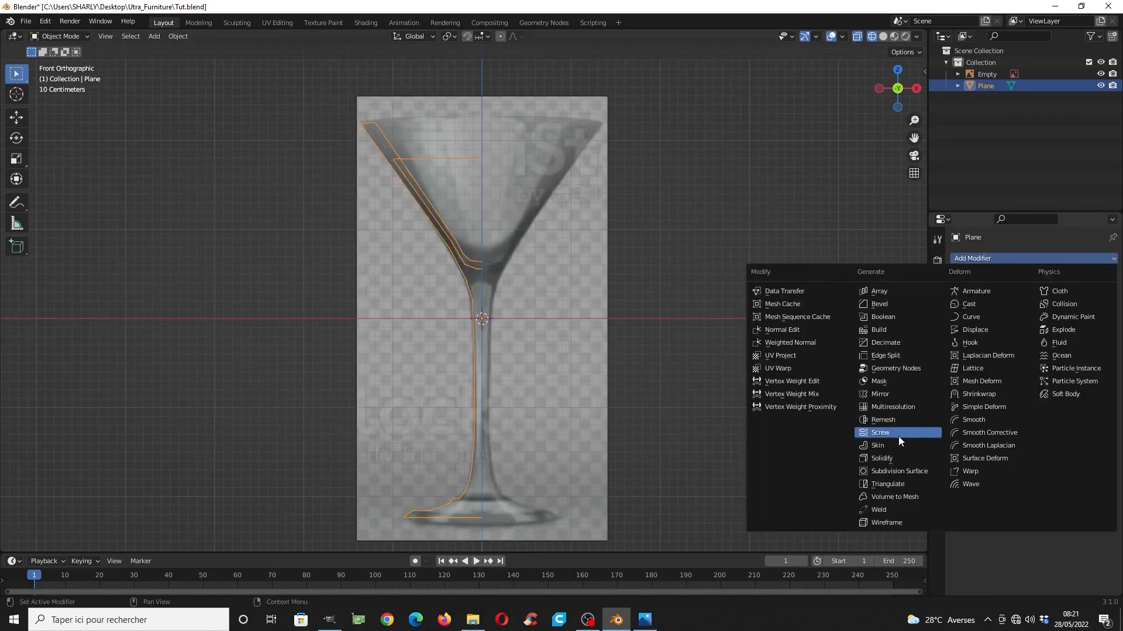
Add a Screw modifier and a Subdivision Surface modifier to the traced half profile
click(898, 436)
click(1015, 258)
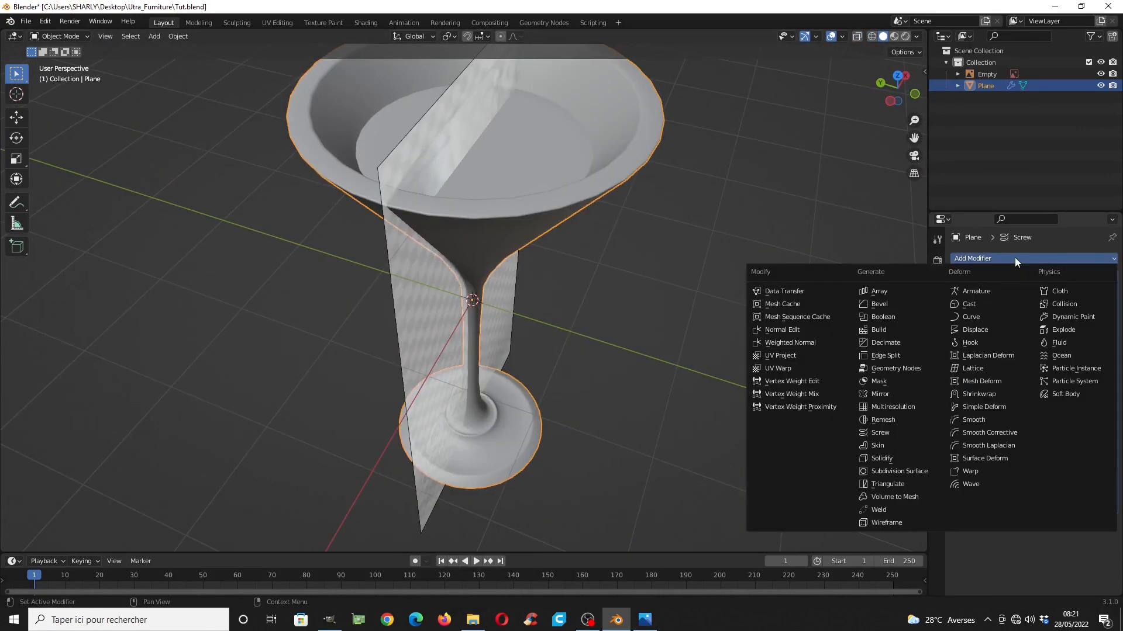
click(918, 473)
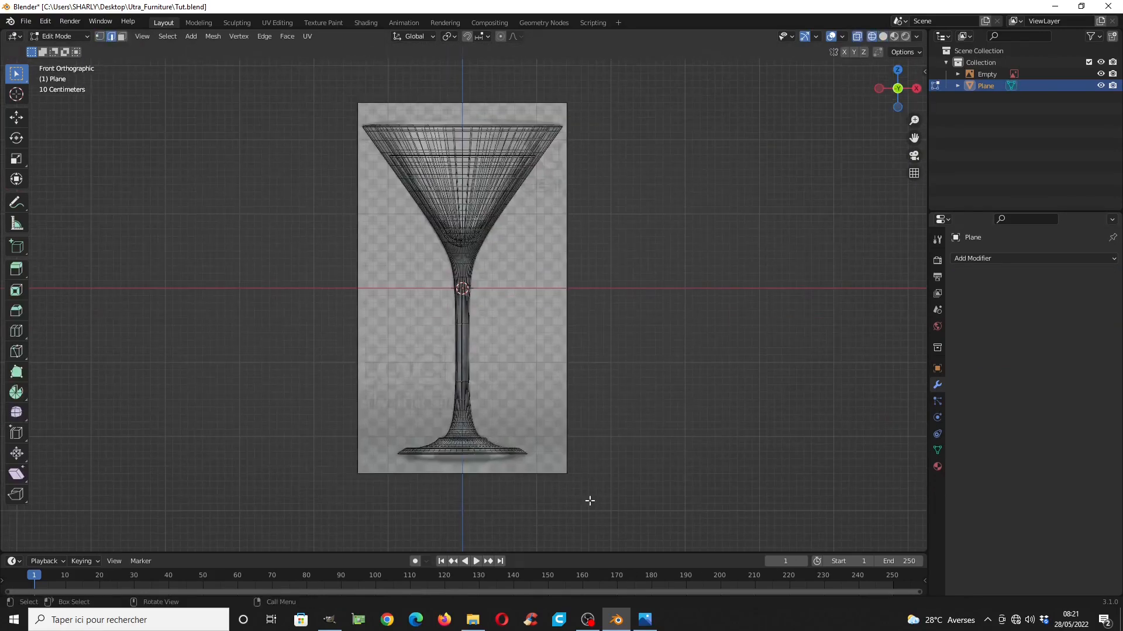
Examine the liquid and olive in the Cocktail_02 and Cocktail_01 photos, and return to Blender
click(646, 618)
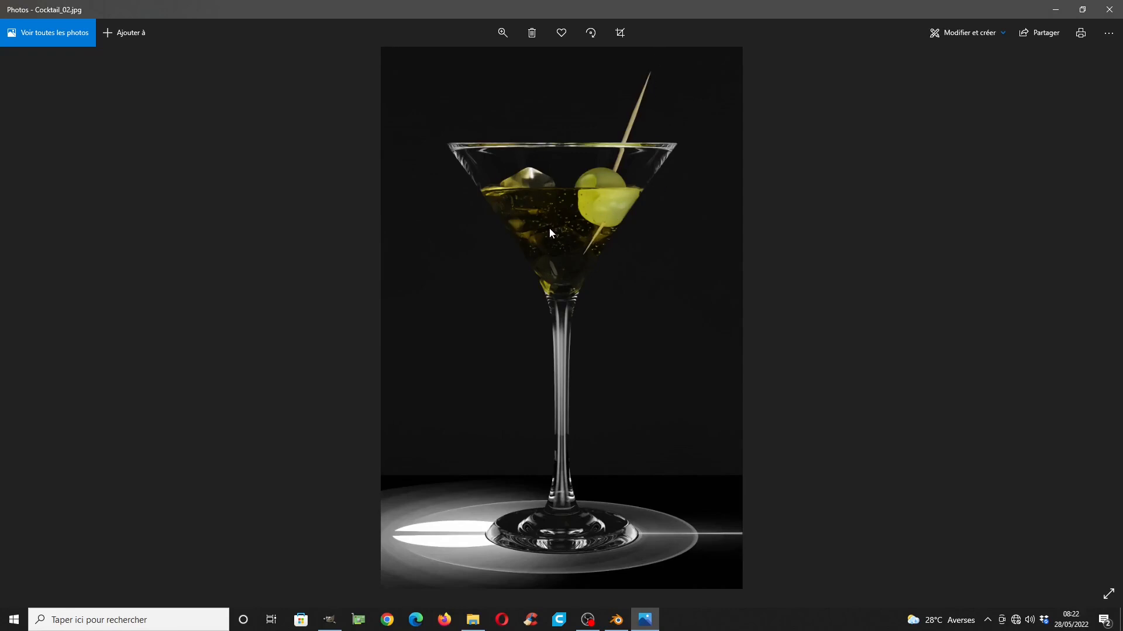
click(31, 329)
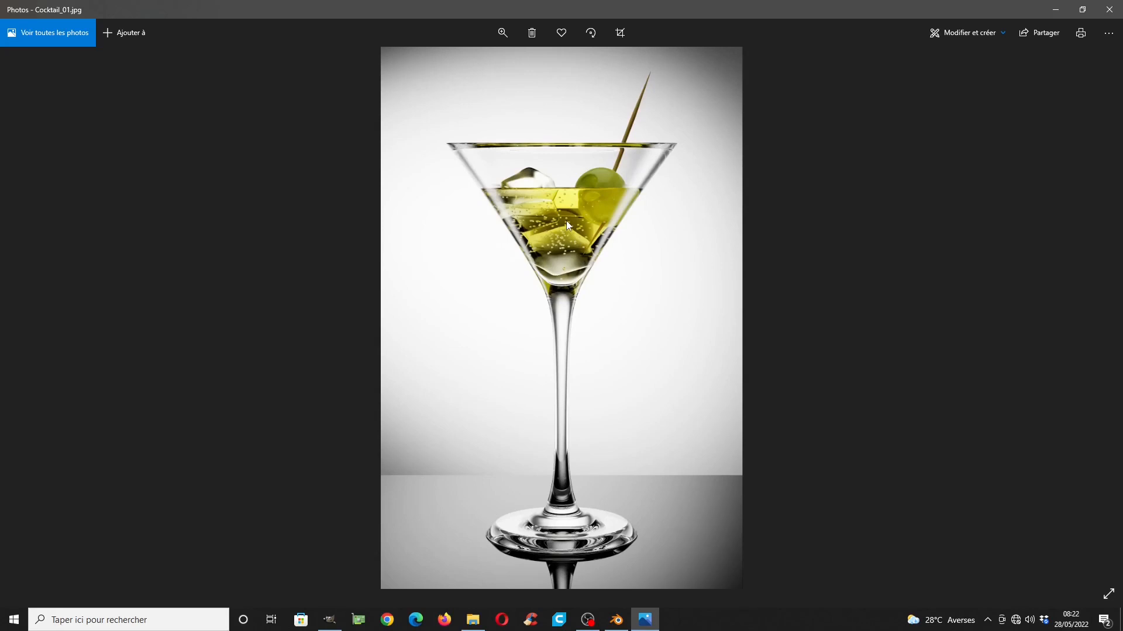
click(1055, 9)
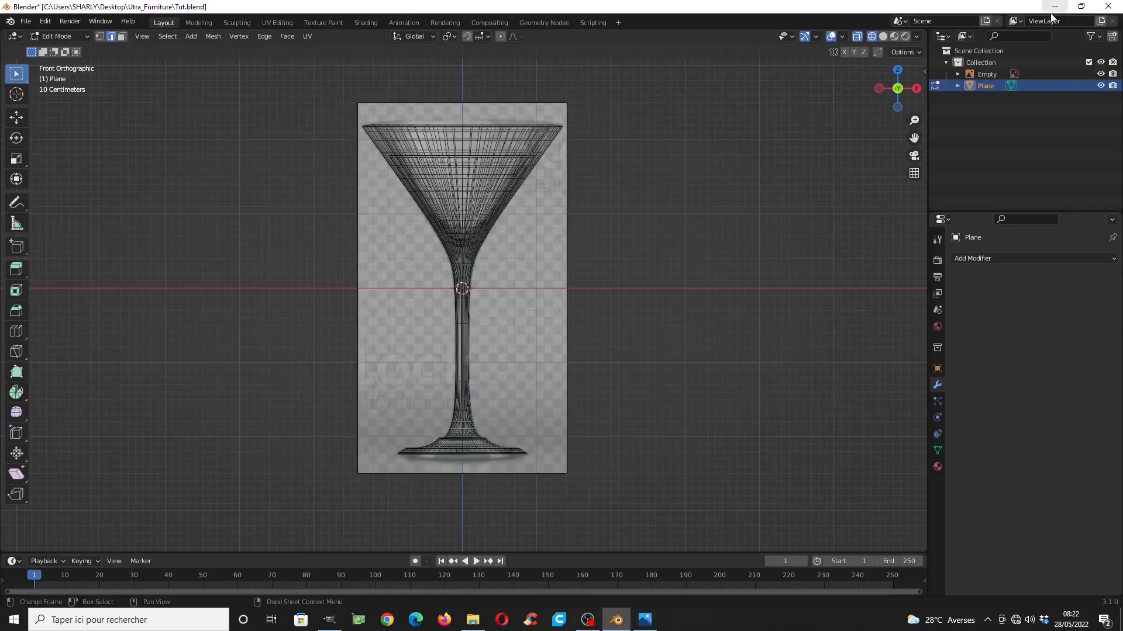
Add an icosphere for the olive as a separate object, isolate it, and open a hole in its top in Edit Mode
key(shift+a)
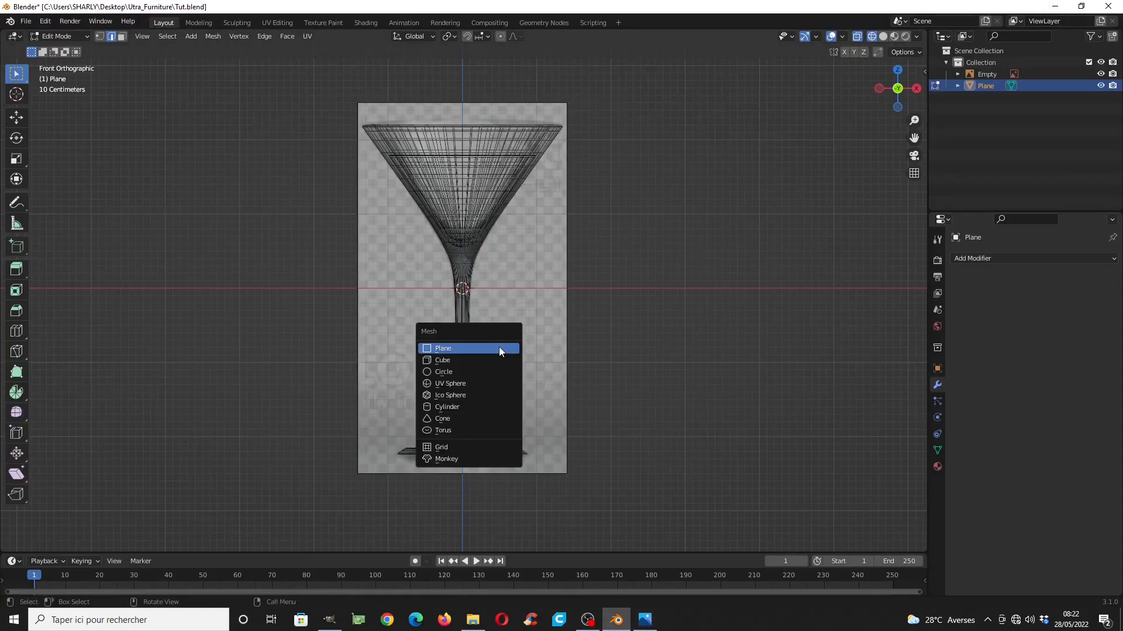
click(447, 395)
key(slash)
key(ctrl+z)
key(Tab)
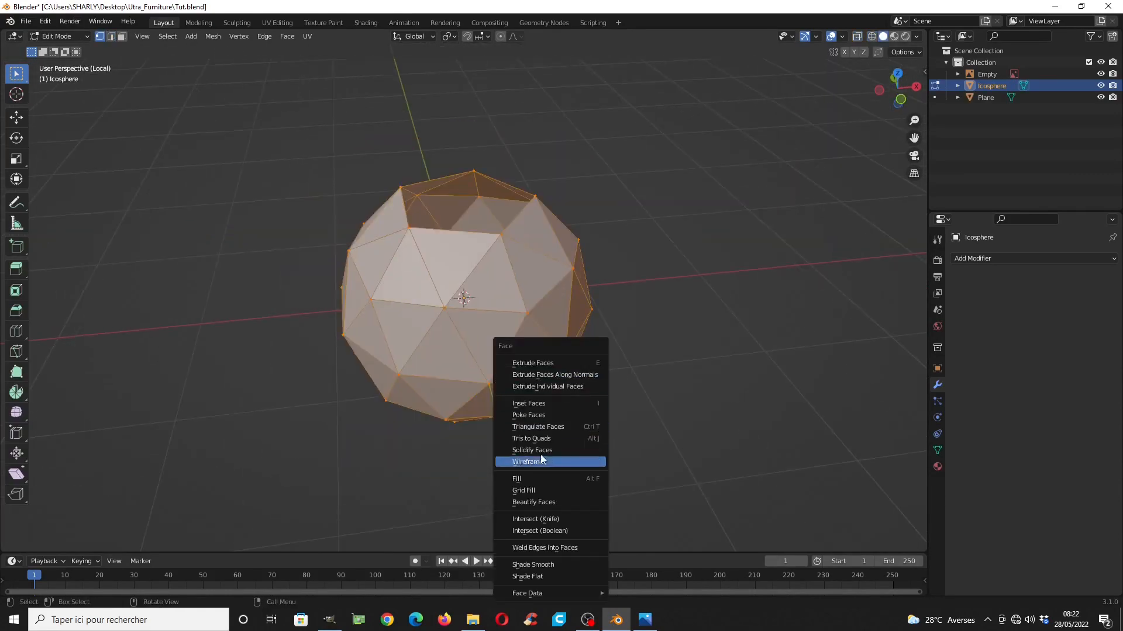
Solidify the olive's faces and scale the selected vertices at its hole by 2.648 along Z
click(544, 462)
key(s)
key(z)
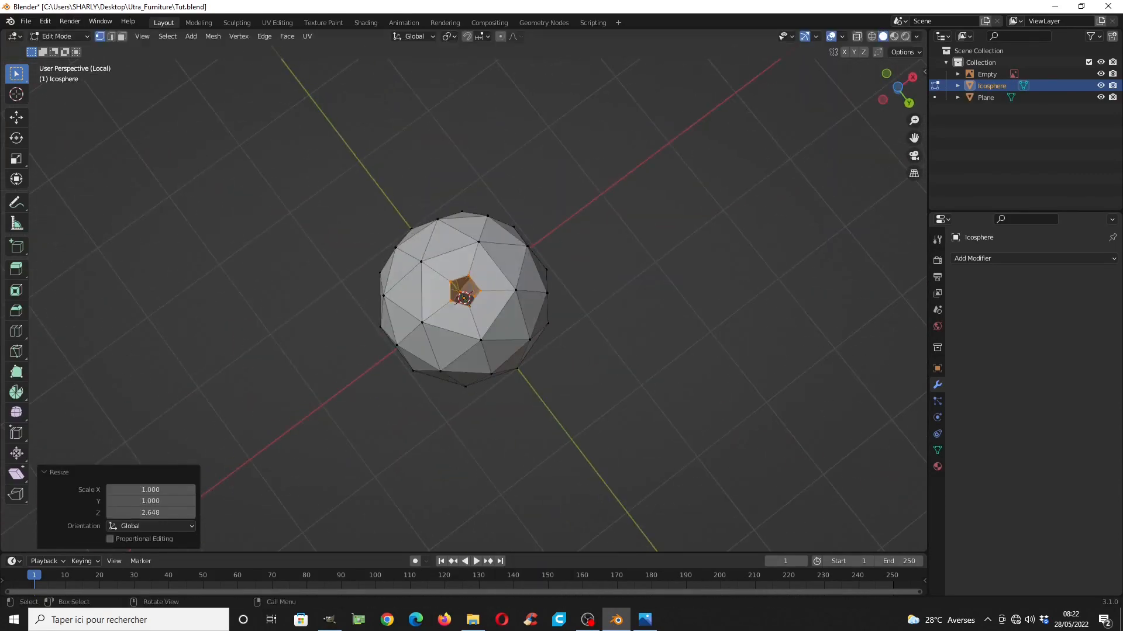
key(Tab)
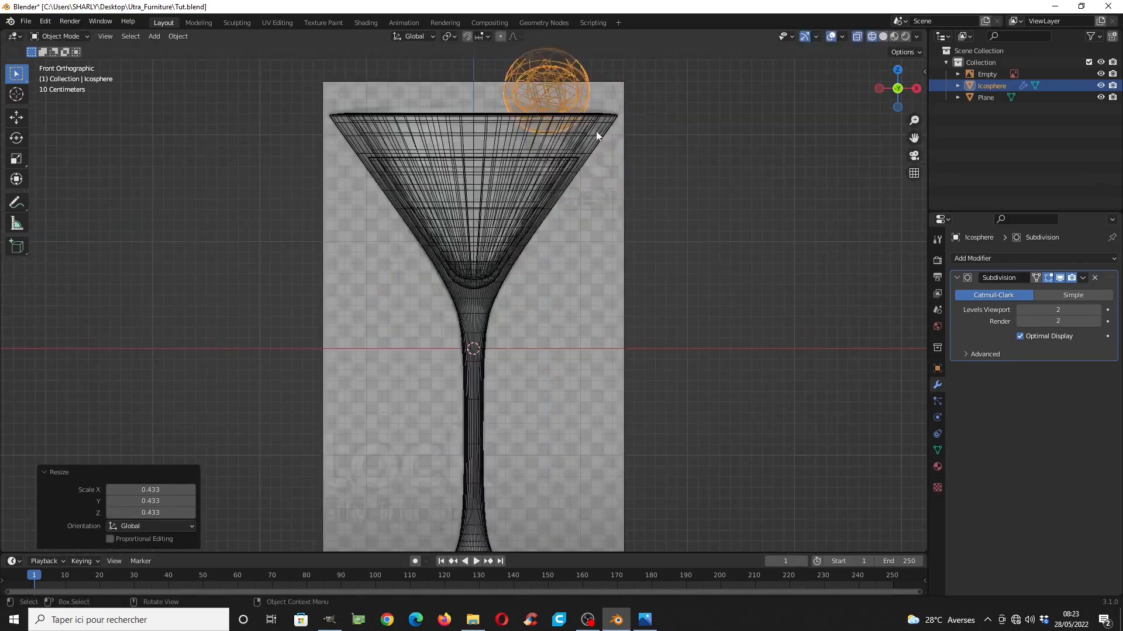
Move the olive about -0.18 m in X and -0.56 m in Z into the upper part of the glass
key(g)
click(520, 228)
scroll(520, 228, down, 1)
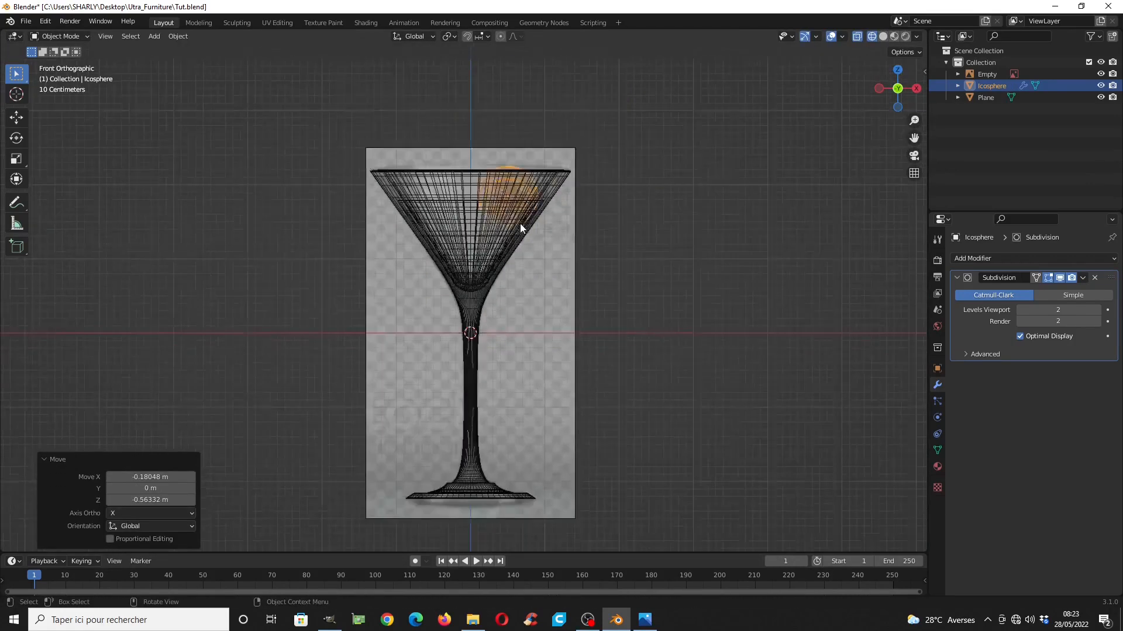
Add a cylinder, shape it into a thin pointed toothpick, and place it tilted through the olive
scroll(520, 227, down, 2)
key(shift+a)
mouse_move(472, 278)
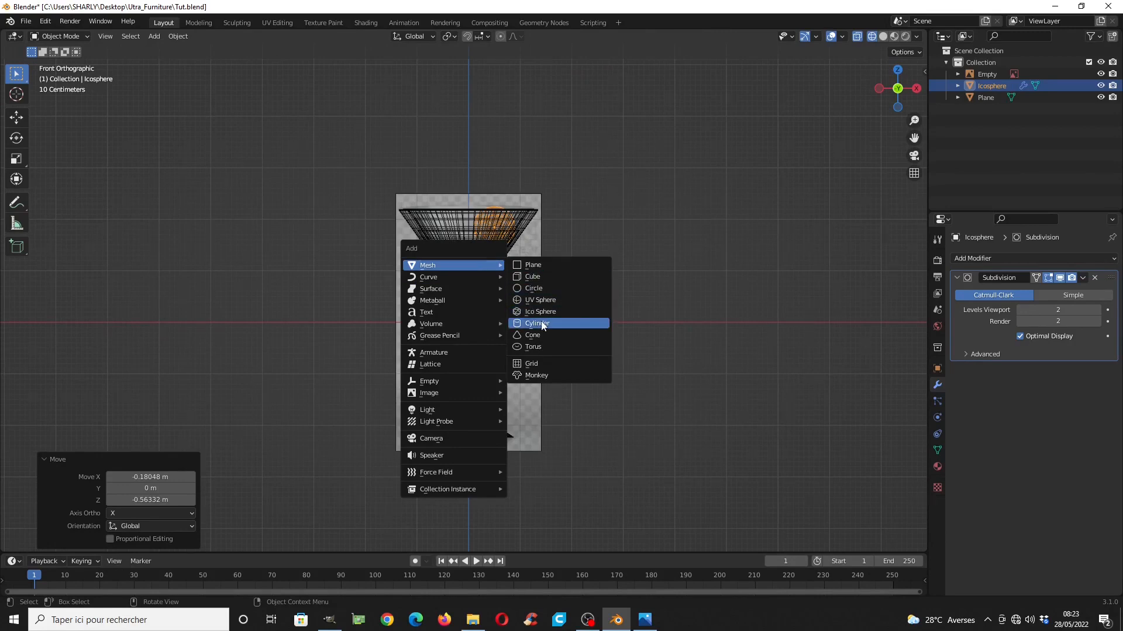
click(542, 325)
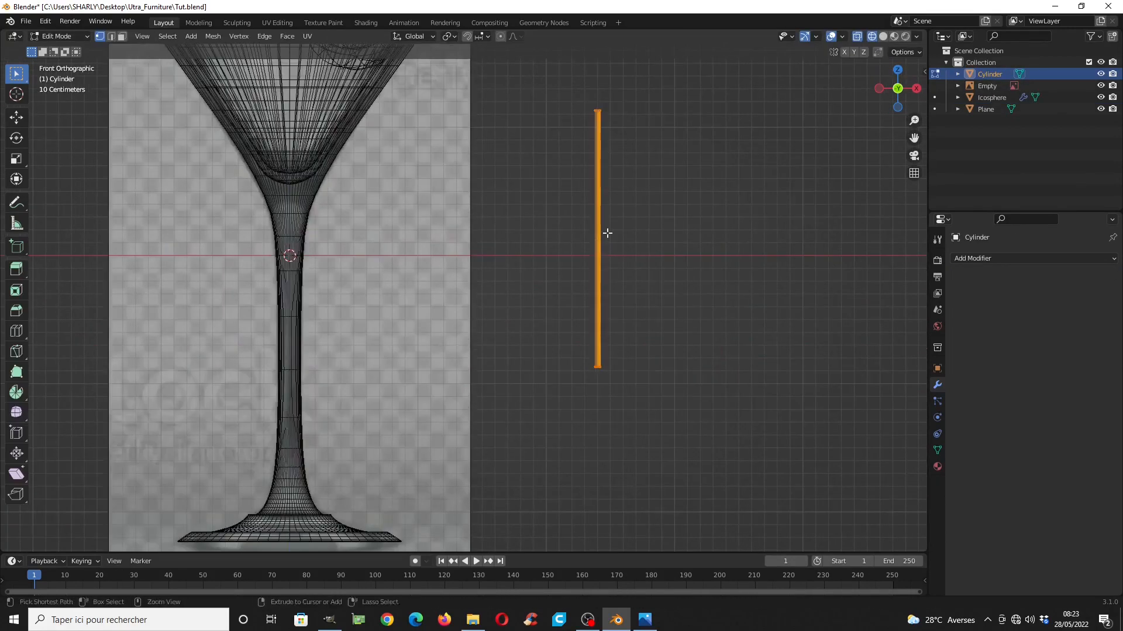
key(b)
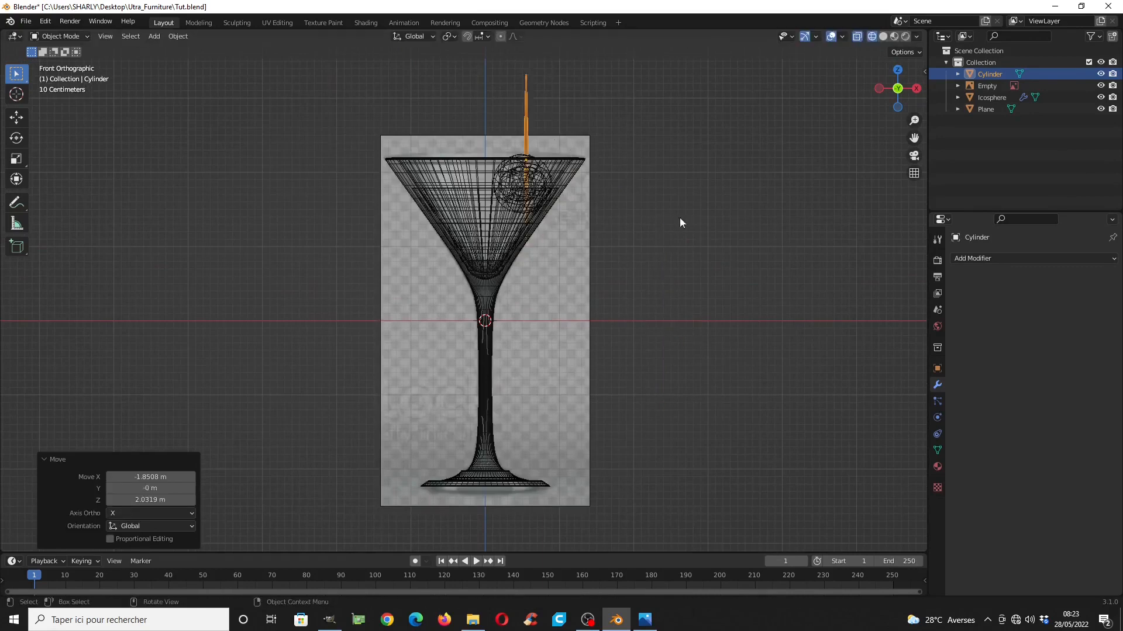
scroll(680, 216, up, 4)
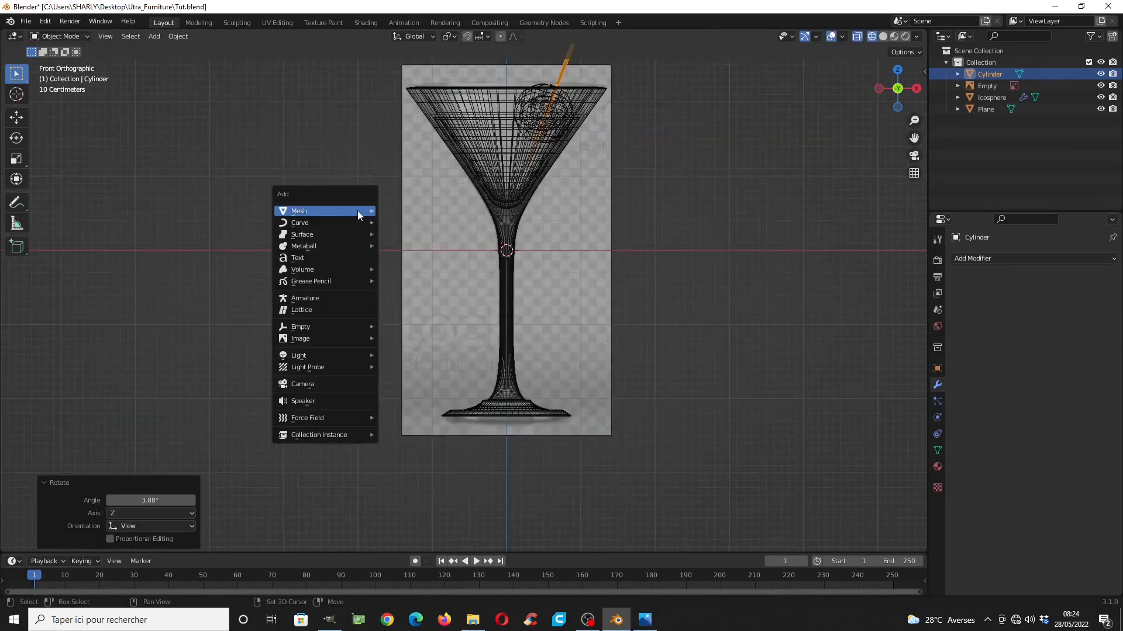
Add a cube for the ice, subdivide it, and randomize its vertices
mouse_move(357, 211)
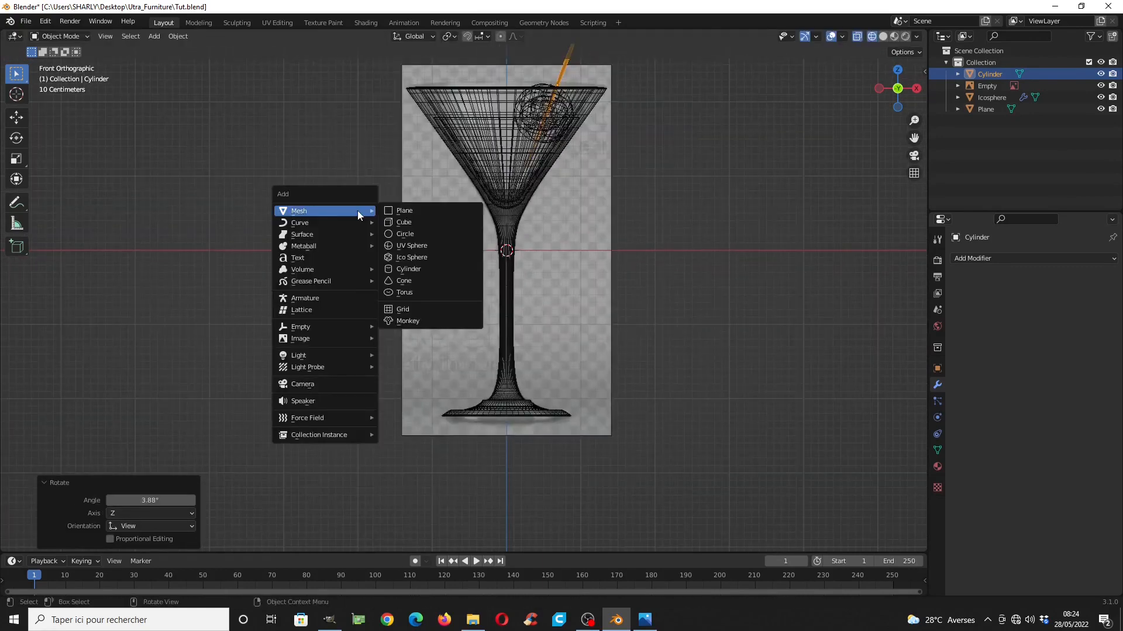
click(403, 227)
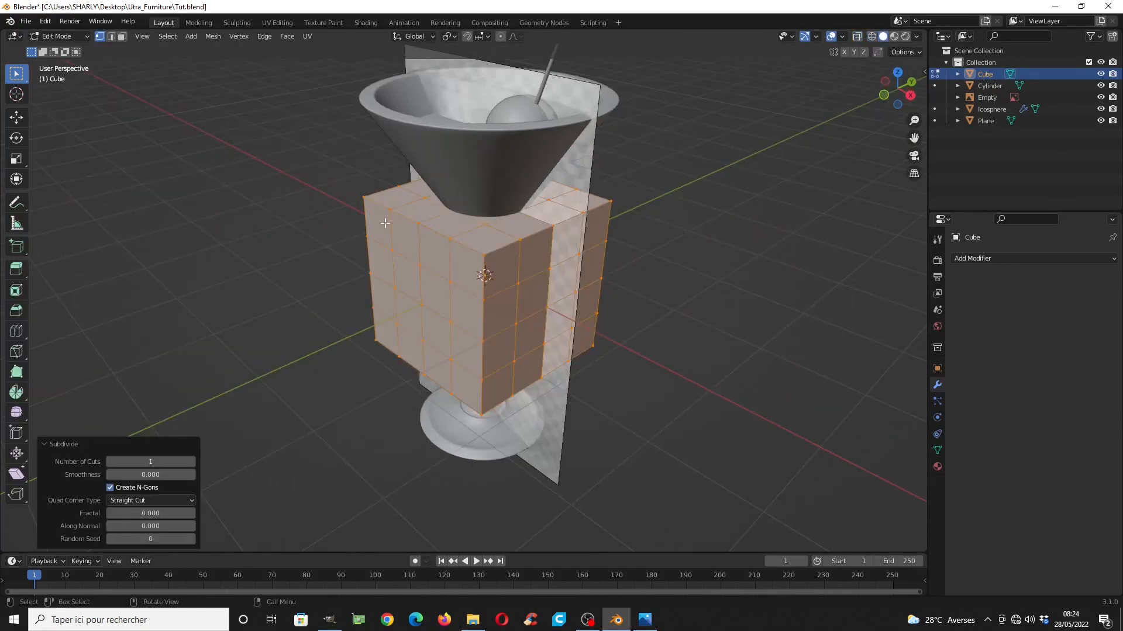
key(F3)
text(ra)
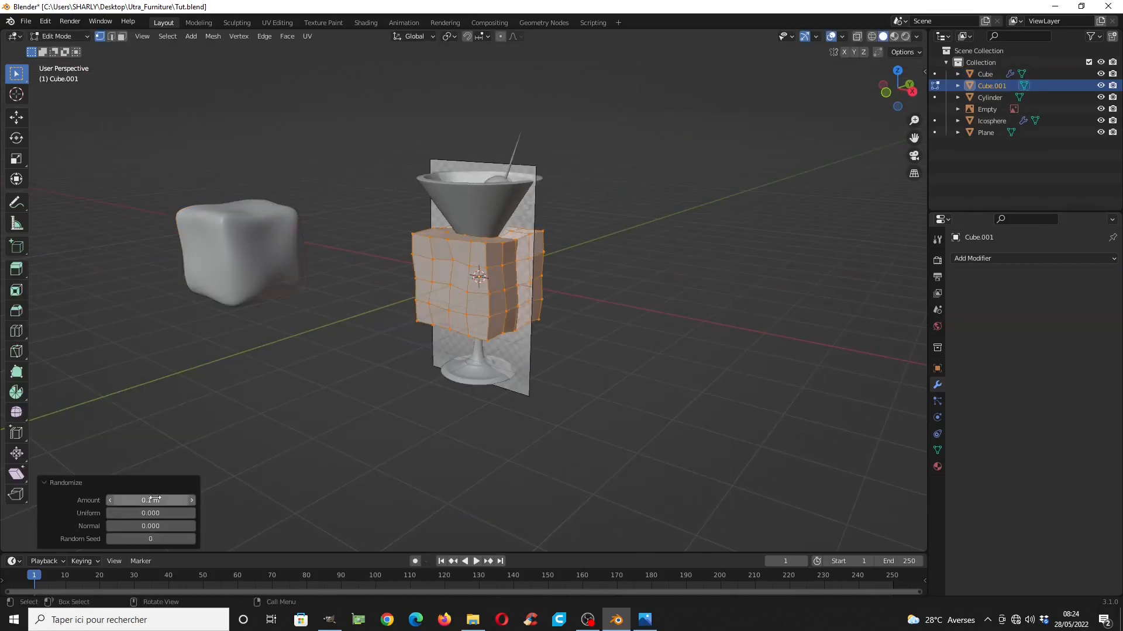
Place the smoothed ice cubes inside the glass and compare the arrangement with the Cocktail_01.jpg reference photo
right_click(535, 277)
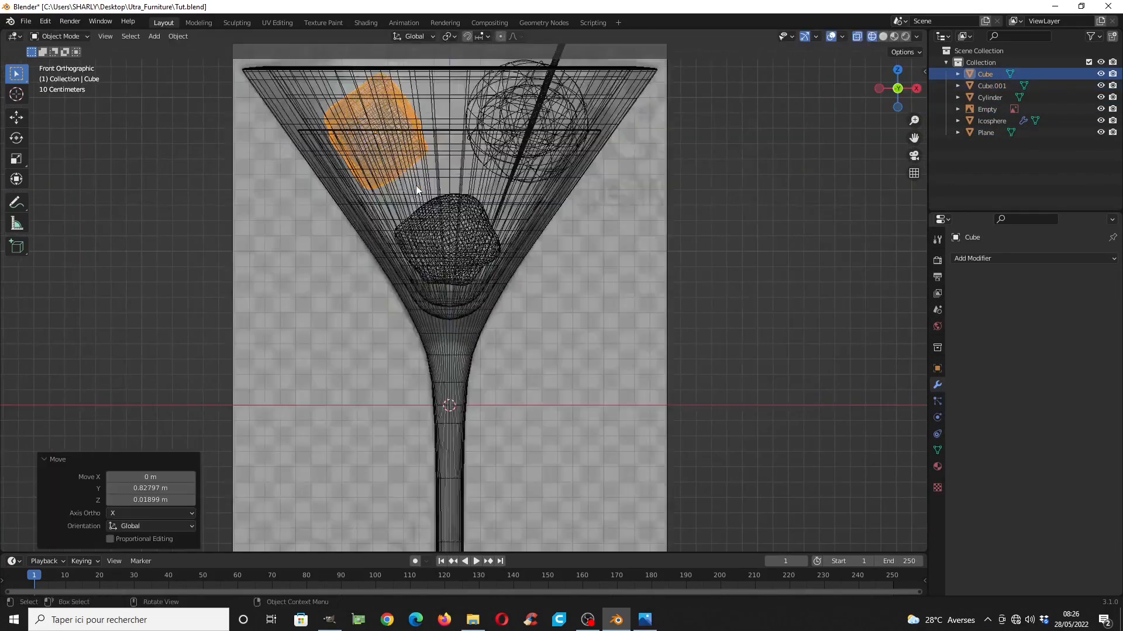
key(grave)
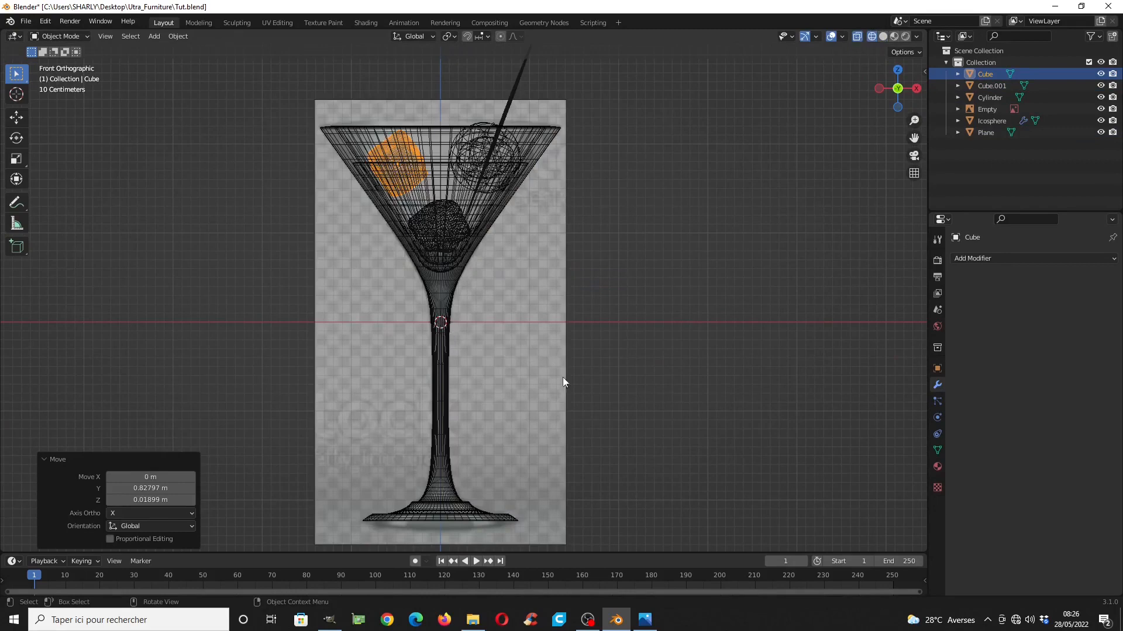
key(alt+Tab)
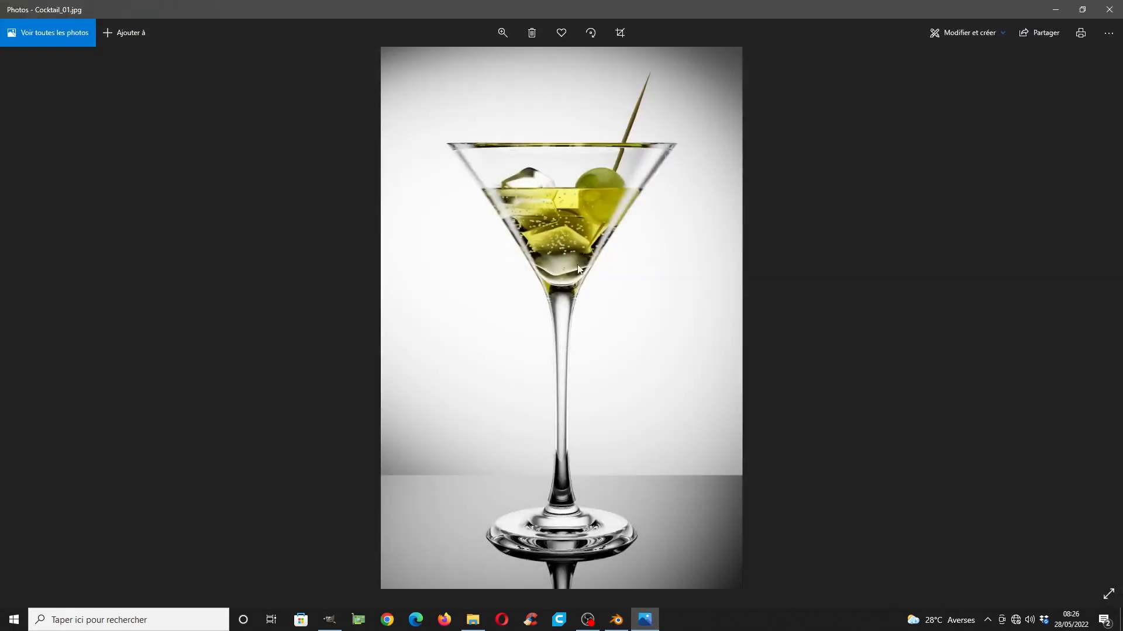
click(1055, 10)
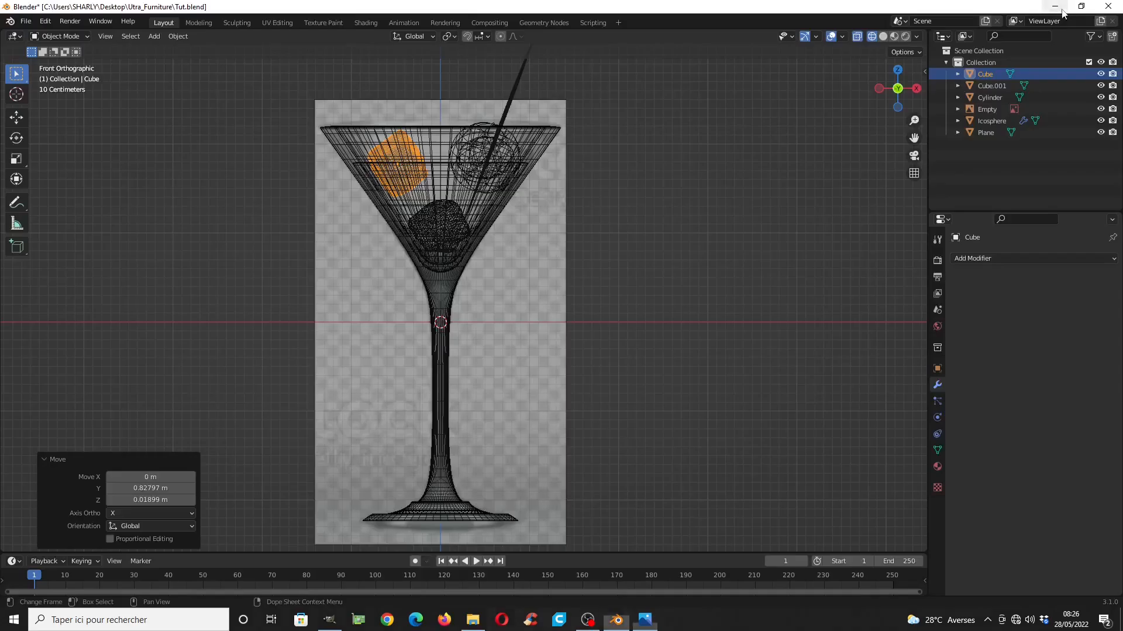
Duplicate the linked liquid mesh inside the glass in place and separate the copy into its own object
click(439, 166)
click(442, 176)
key(Tab)
middle_drag(445, 186, 444, 237)
key(z)
click(446, 204)
middle_drag(409, 148, 425, 200)
key(l)
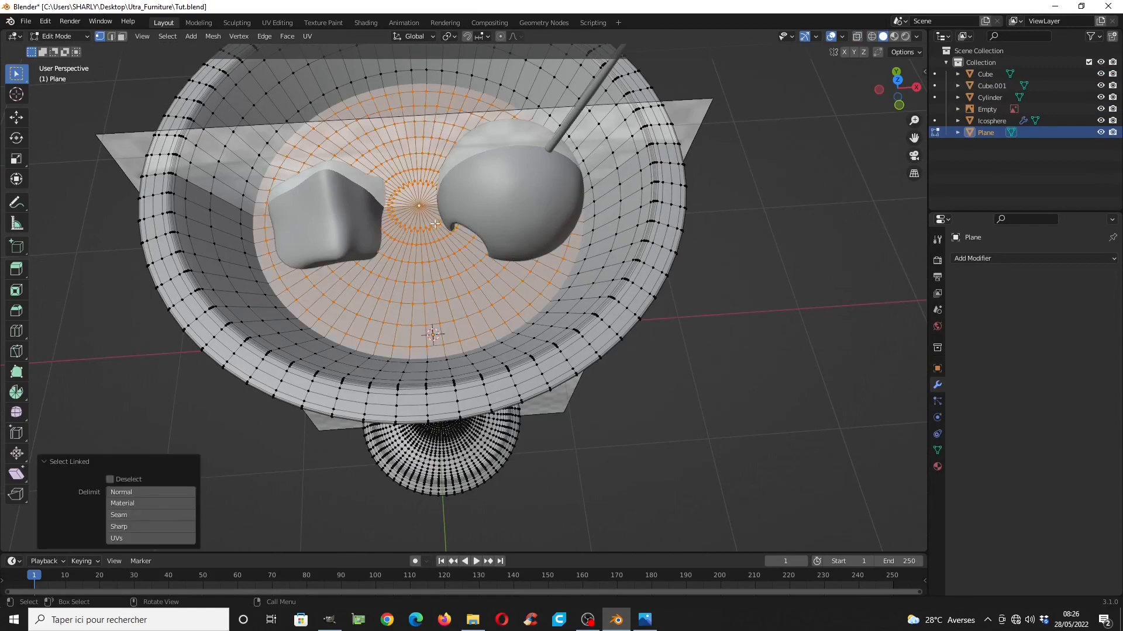
key(shift+d)
right_click(448, 180)
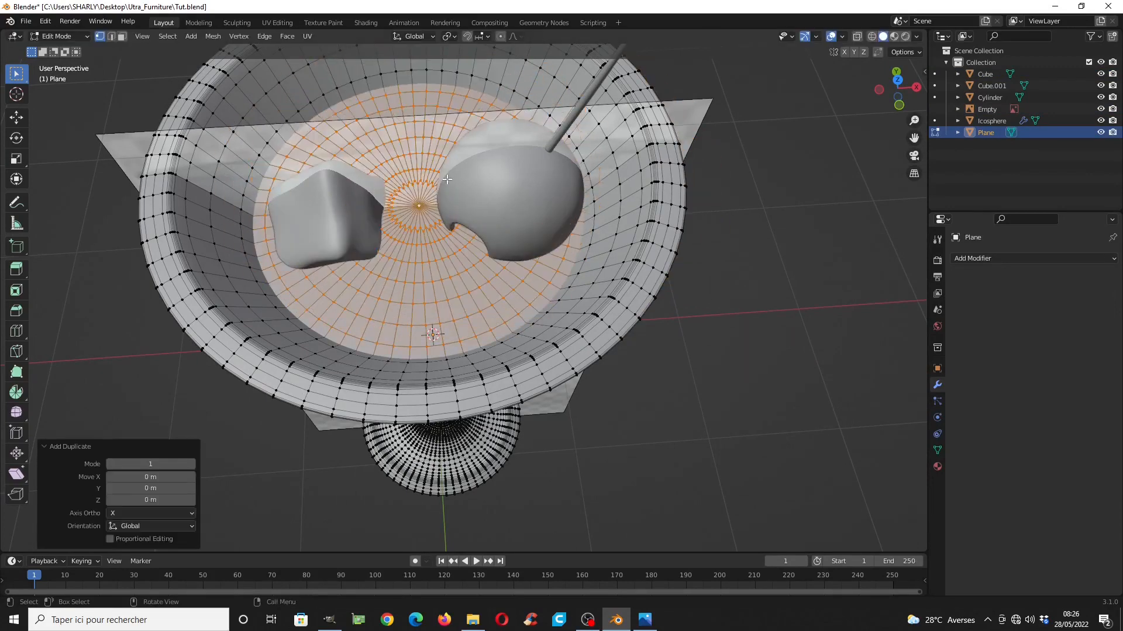
key(p)
click(447, 181)
key(Tab)
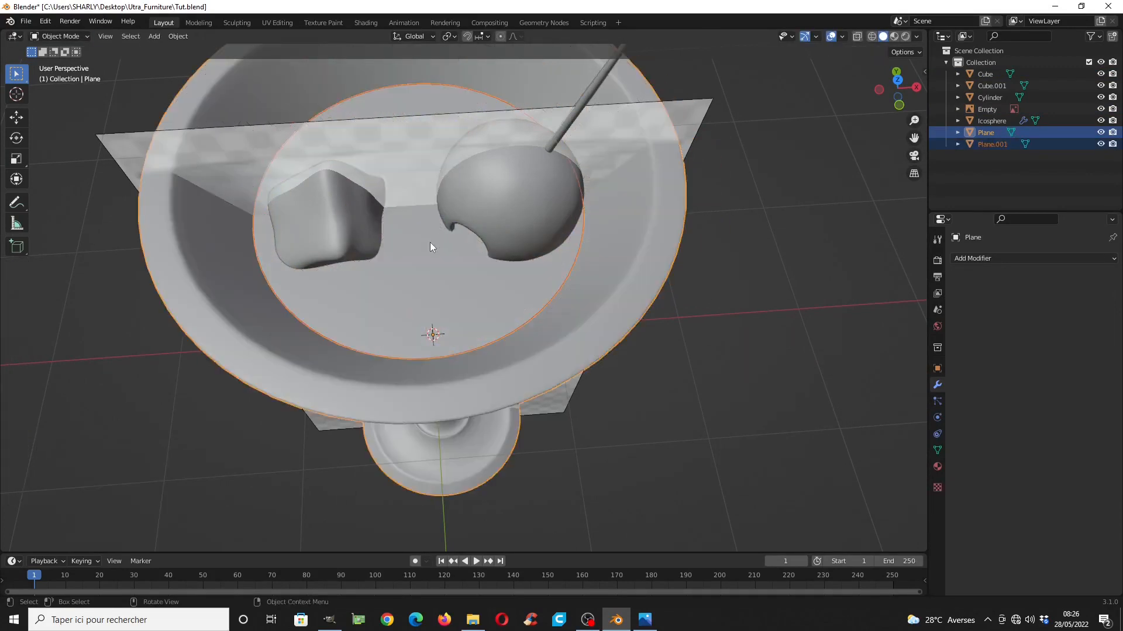
Isolate the separated liquid copy and give it a Decimate modifier in Un-Subdivide mode with 2 iterations
click(430, 245)
scroll(429, 247, down, 5)
middle_drag(430, 247, 452, 221)
key(KP_Divide)
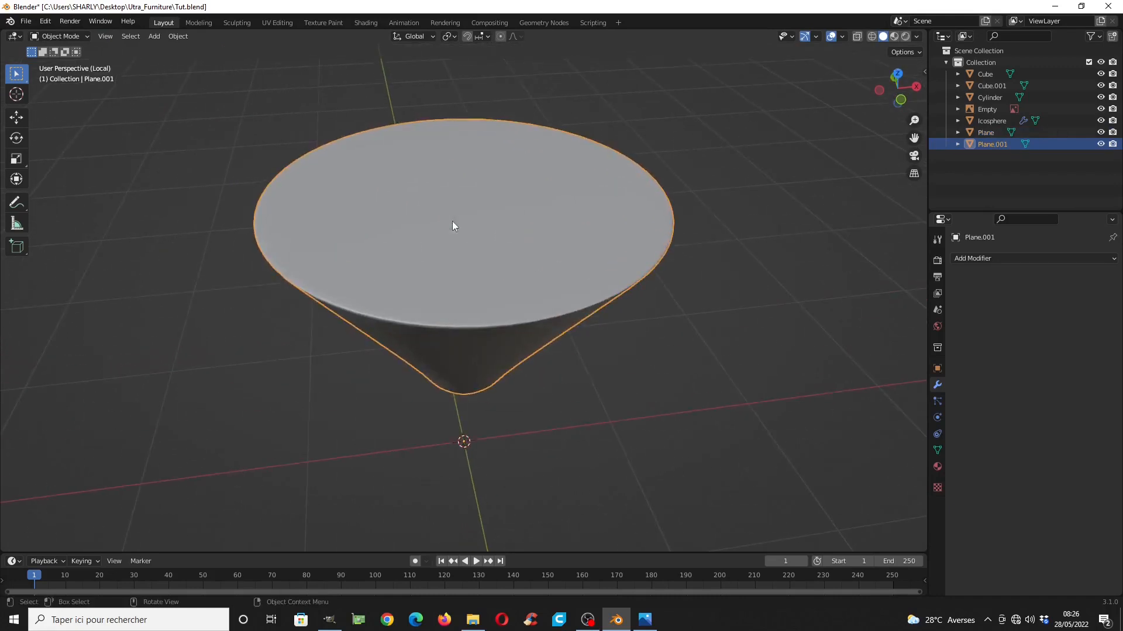
click(1042, 259)
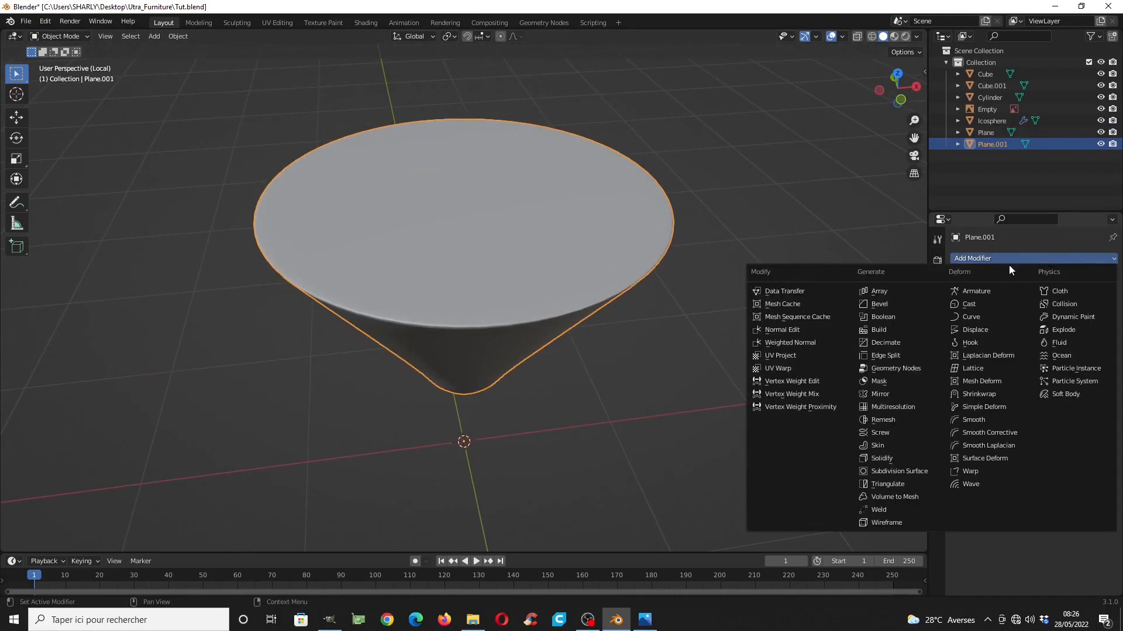
click(891, 343)
key(z)
click(391, 249)
middle_drag(417, 249, 431, 207)
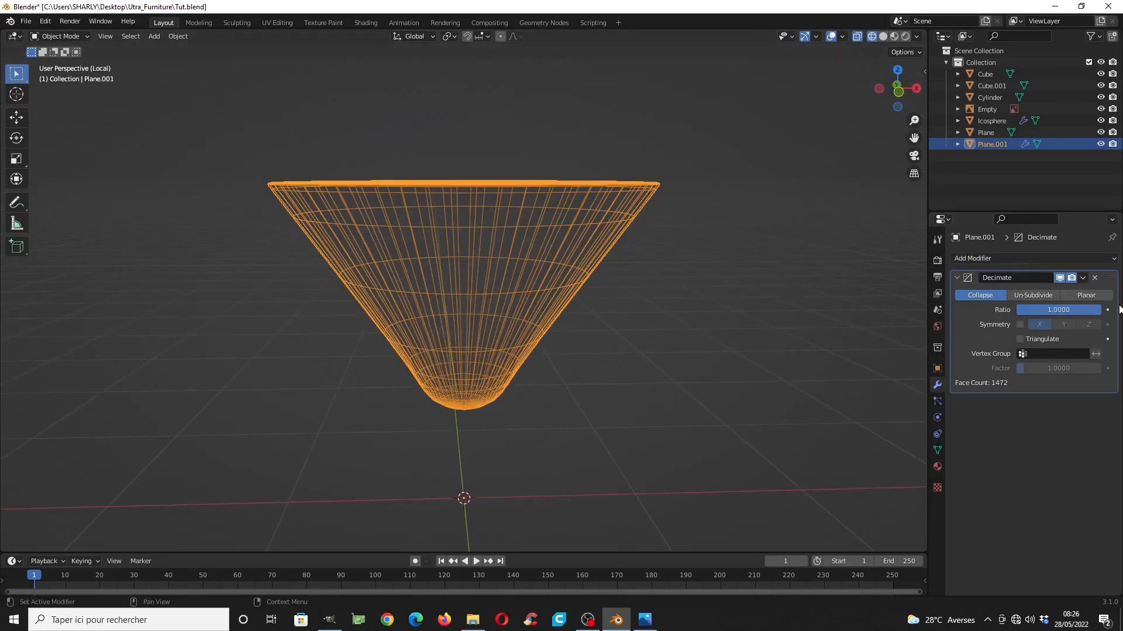
click(1044, 299)
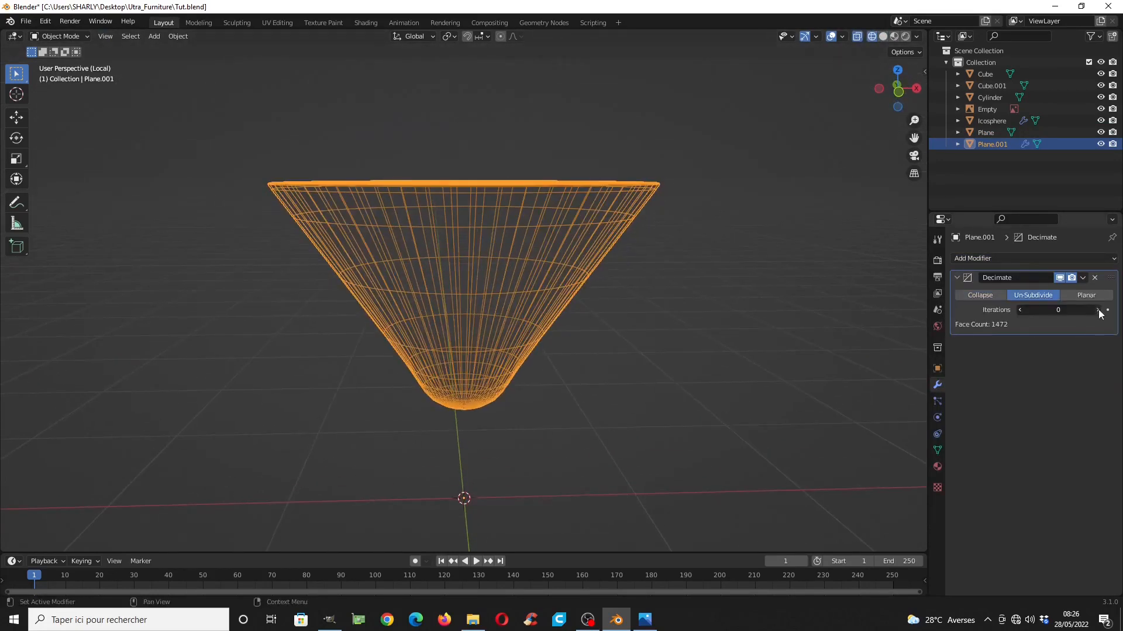
click(1098, 310)
click(1098, 310)
Add two centred edge loops, one in each of the two widest bands around the liquid copy's side
middle_drag(496, 246, 493, 175)
key(Tab)
key(z)
mouse_move(585, 280)
middle_down()
mouse_move(547, 271)
mouse_move(591, 243)
middle_up()
click(658, 292)
key(ctrl+r)
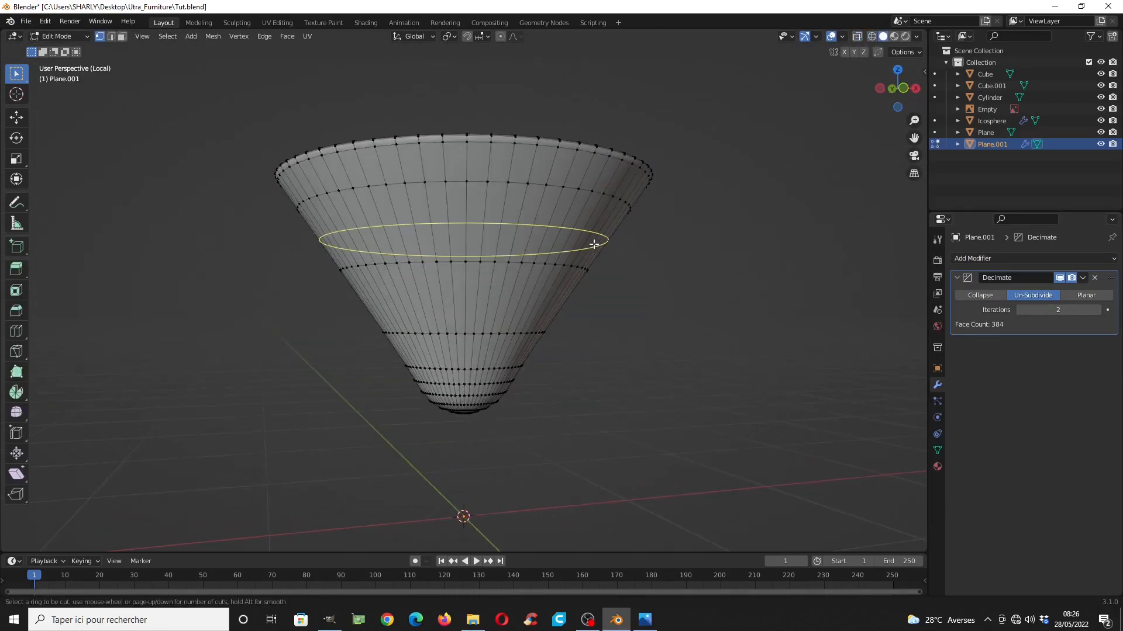
click(594, 244)
right_click(538, 305)
key(ctrl+r)
click(539, 306)
right_click(538, 306)
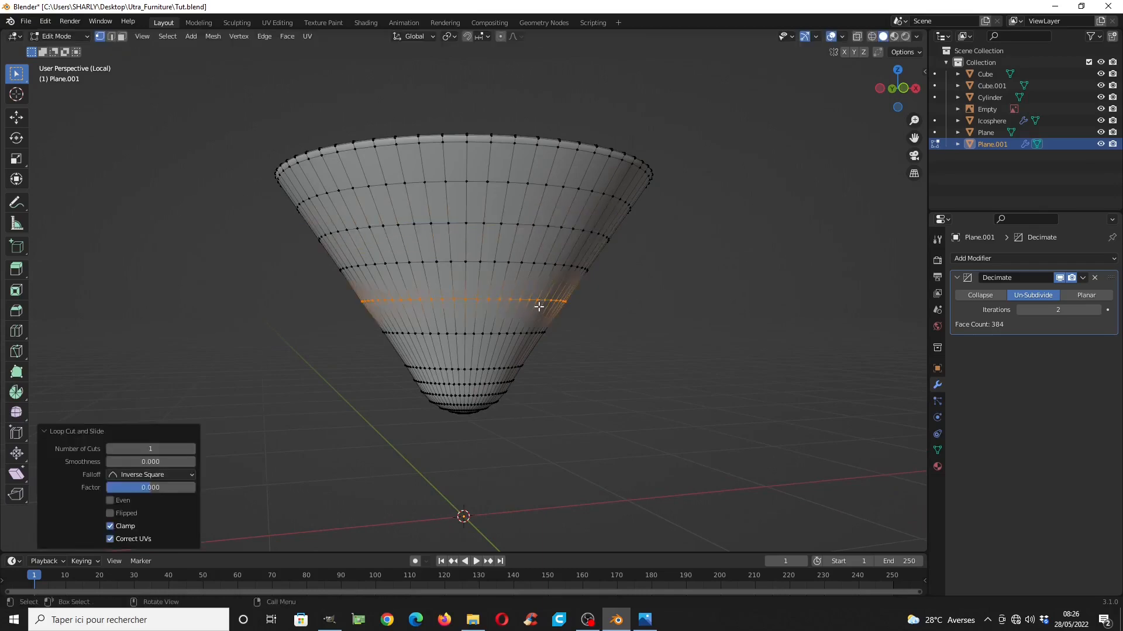
Add a centred edge loop in each remaining wide band of the liquid copy, from the rim down to the rounded tip
middle_drag(538, 213, 545, 149)
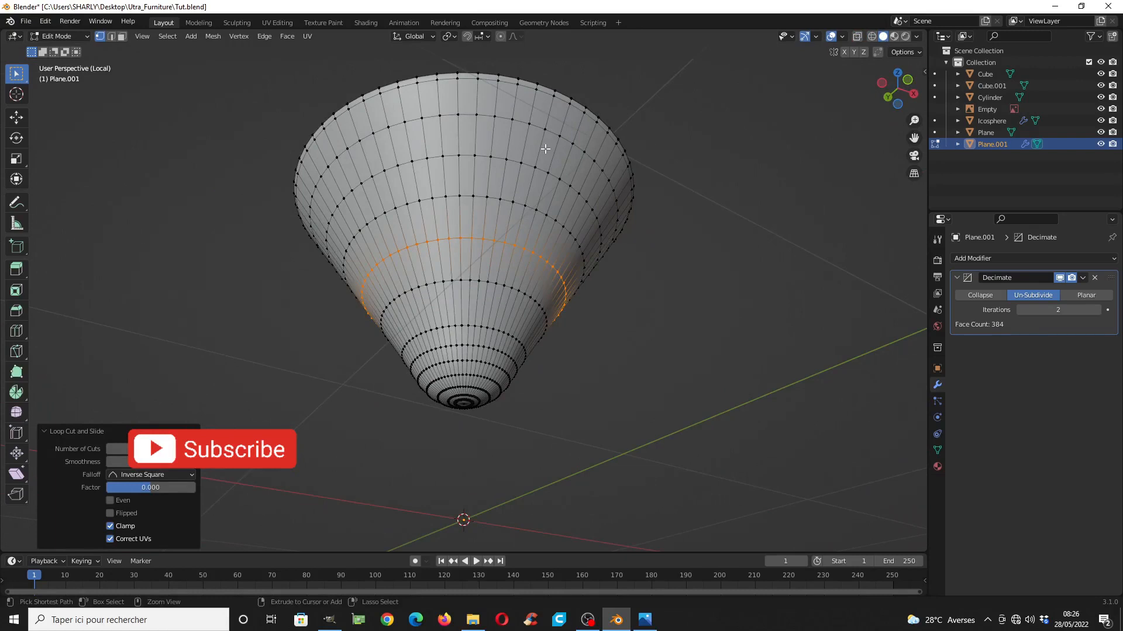
key(ctrl+r)
click(529, 170)
right_click(529, 171)
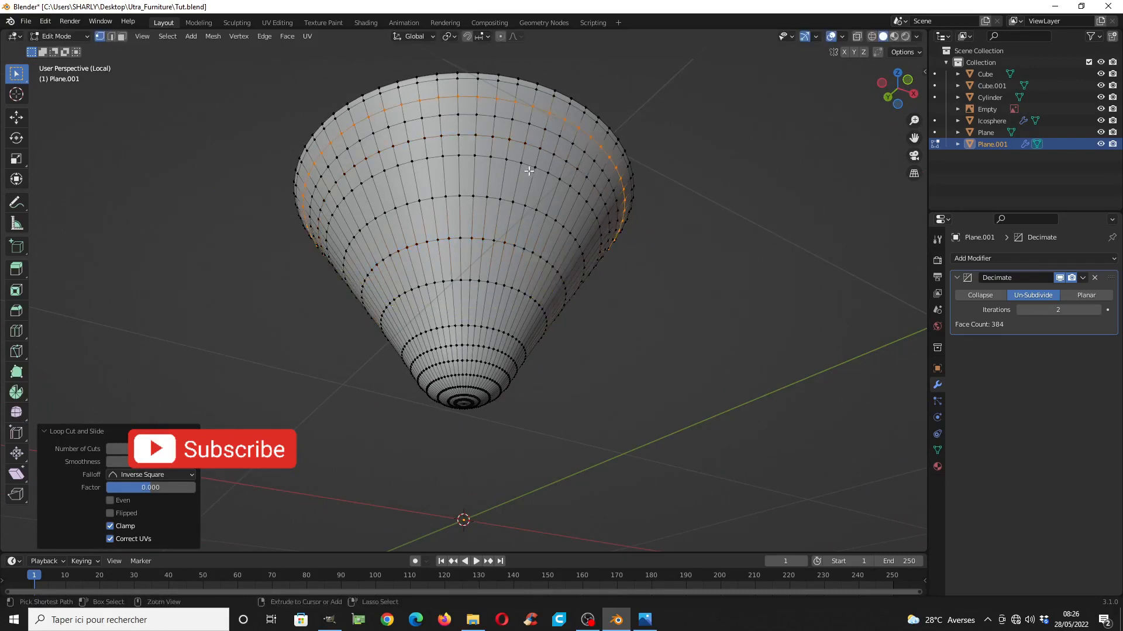
key(ctrl+r)
click(526, 180)
right_click(527, 181)
key(ctrl+r)
click(509, 219)
right_click(509, 219)
key(ctrl+r)
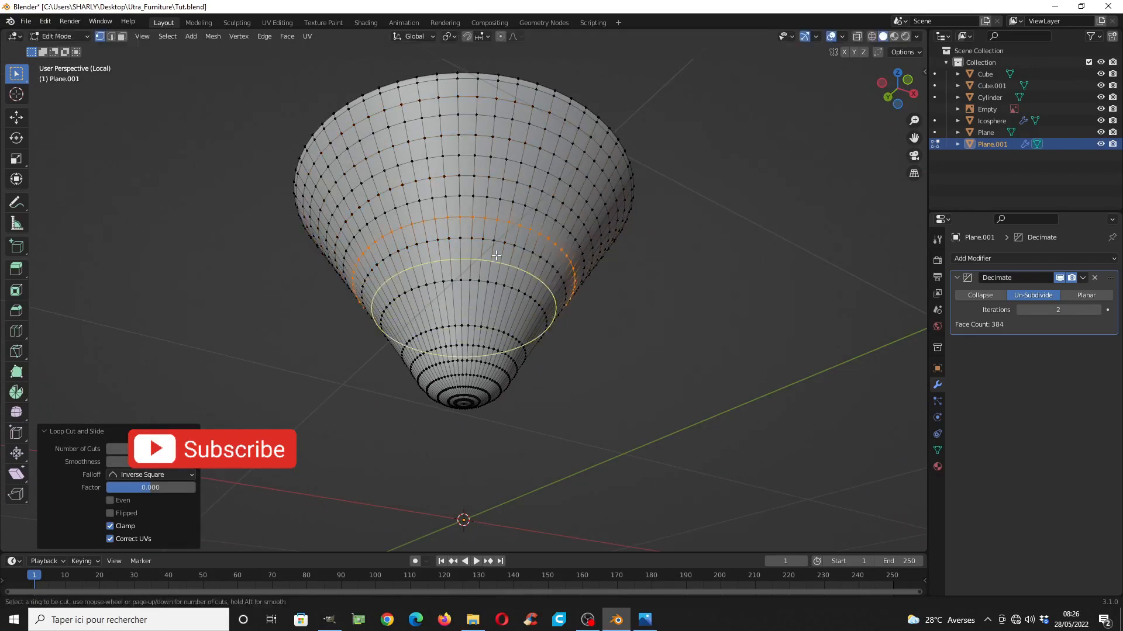
click(496, 256)
right_click(496, 255)
key(ctrl+r)
click(487, 293)
right_click(486, 293)
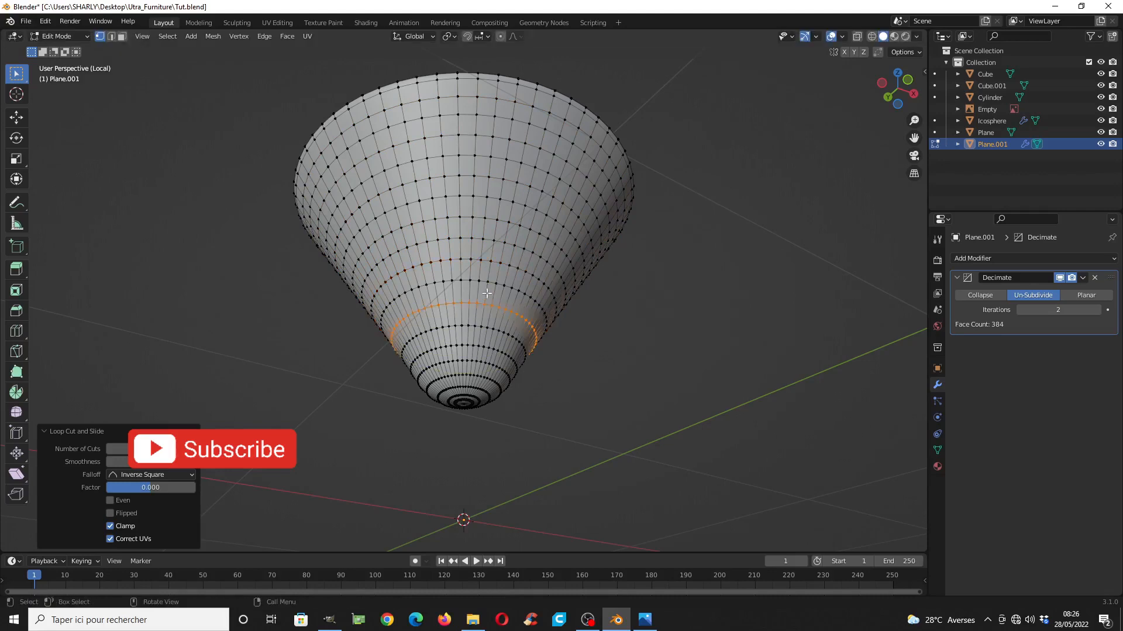
Set the liquid copy's Un-Subdivide iterations to 4 and check the mesh in wireframe and solid shading
mouse_move(486, 293)
middle_down()
mouse_move(615, 195)
mouse_move(636, 219)
mouse_move(663, 198)
mouse_move(660, 181)
middle_up()
key(Tab)
key(z)
click(543, 205)
middle_drag(528, 250, 608, 257)
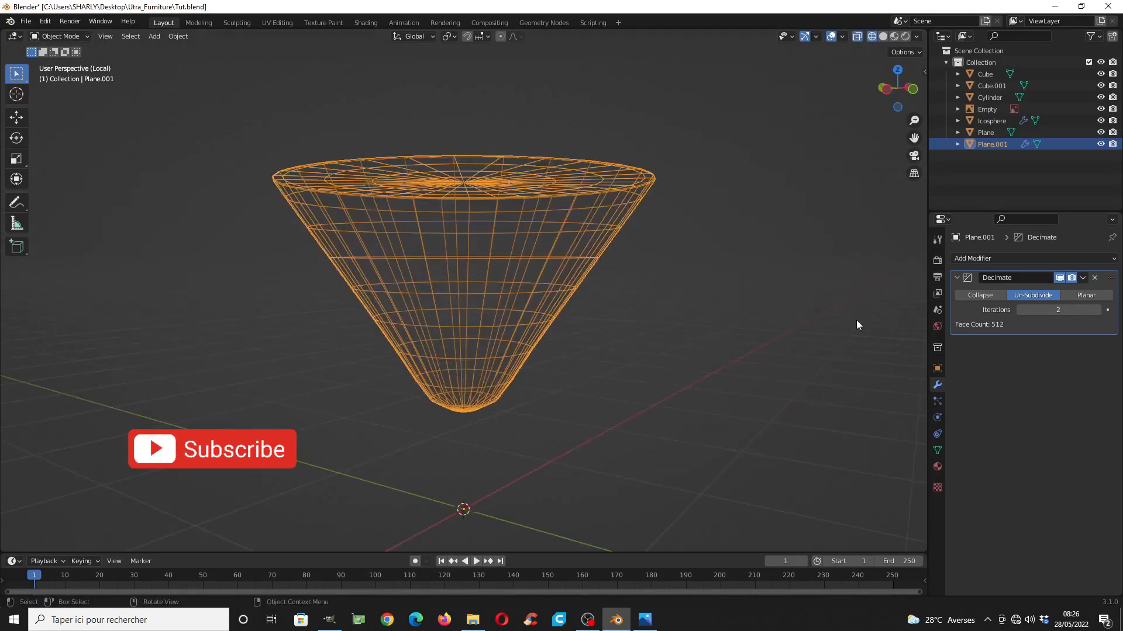
click(1097, 310)
click(1097, 310)
mouse_move(820, 312)
middle_down()
mouse_move(596, 308)
mouse_move(494, 278)
middle_up()
key(z)
click(732, 272)
middle_drag(777, 270, 804, 303)
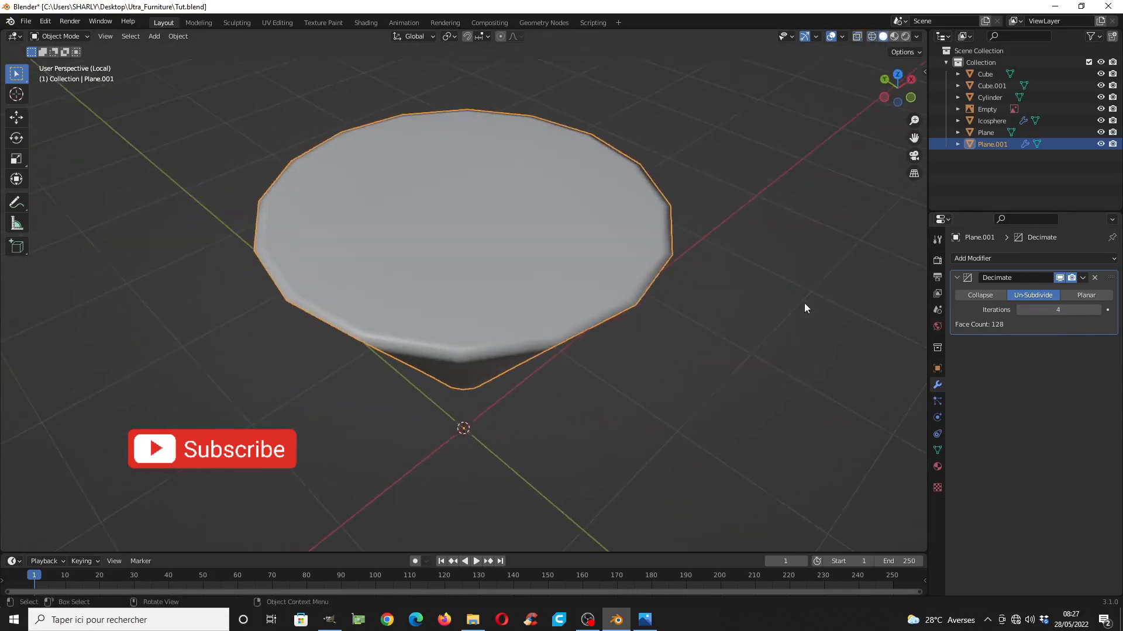
Apply the Decimate modifier to the liquid copy, inspect its wireframe, and bring back the whole scene
click(1083, 278)
click(1031, 295)
middle_drag(582, 257, 429, 217)
key(Tab)
key(z)
click(257, 191)
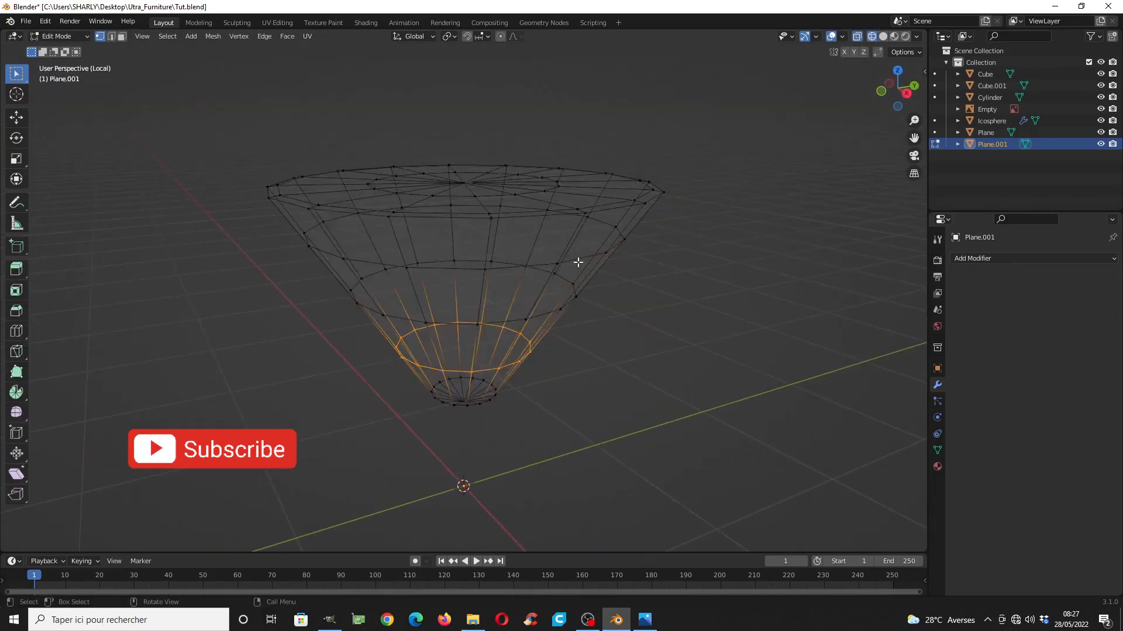
key(KP_Divide)
key(Tab)
Add an ico sphere, move it about 2.43 m in X and -0.10 m in Z beside the glass, and scale it to 0.135
key(KP_1)
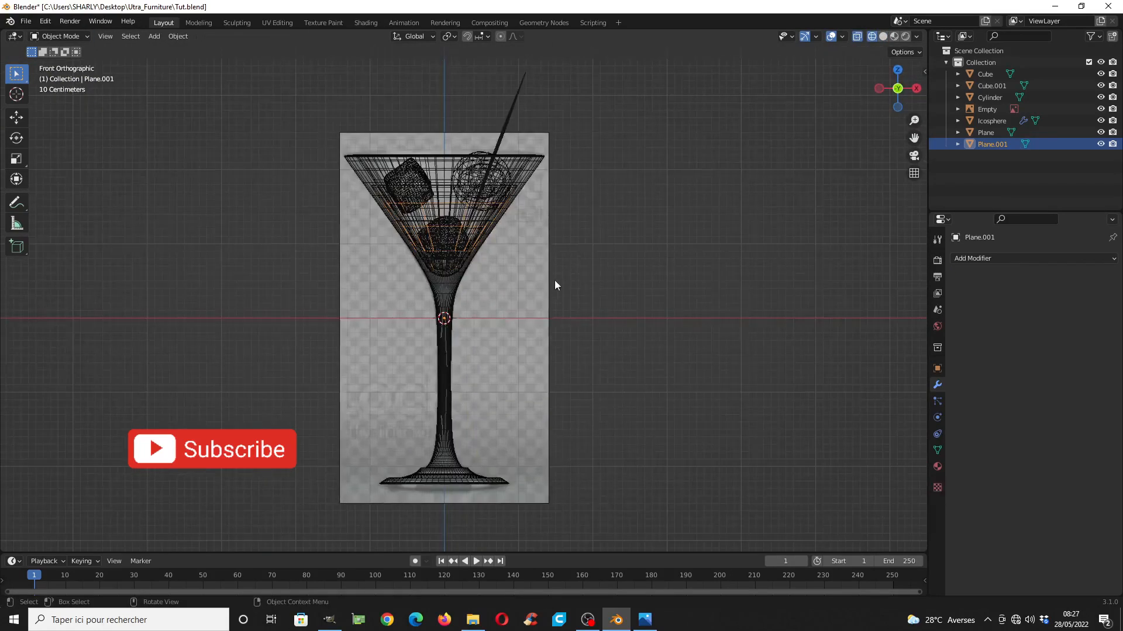
shift+middle_drag(573, 280, 558, 235)
key(shift+a)
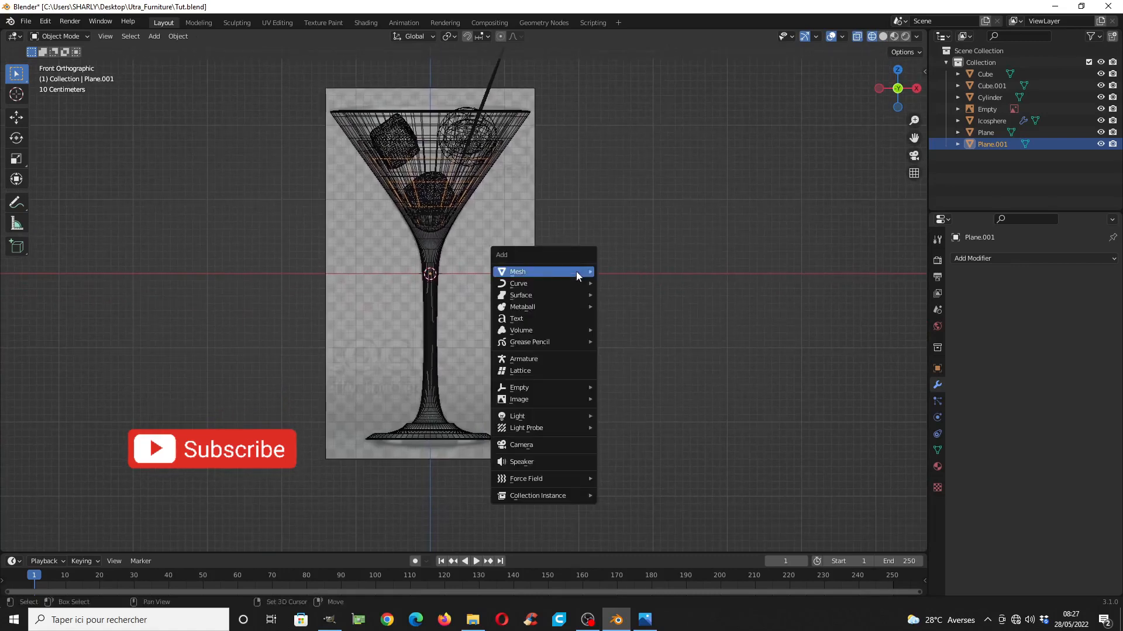
mouse_move(560, 277)
click(628, 317)
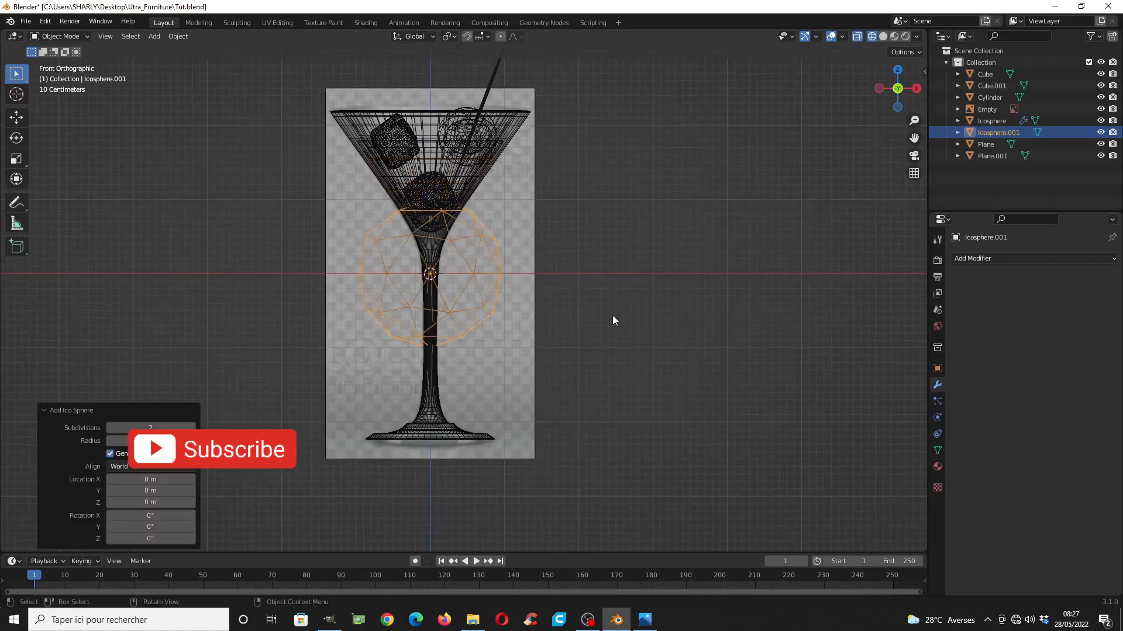
key(g)
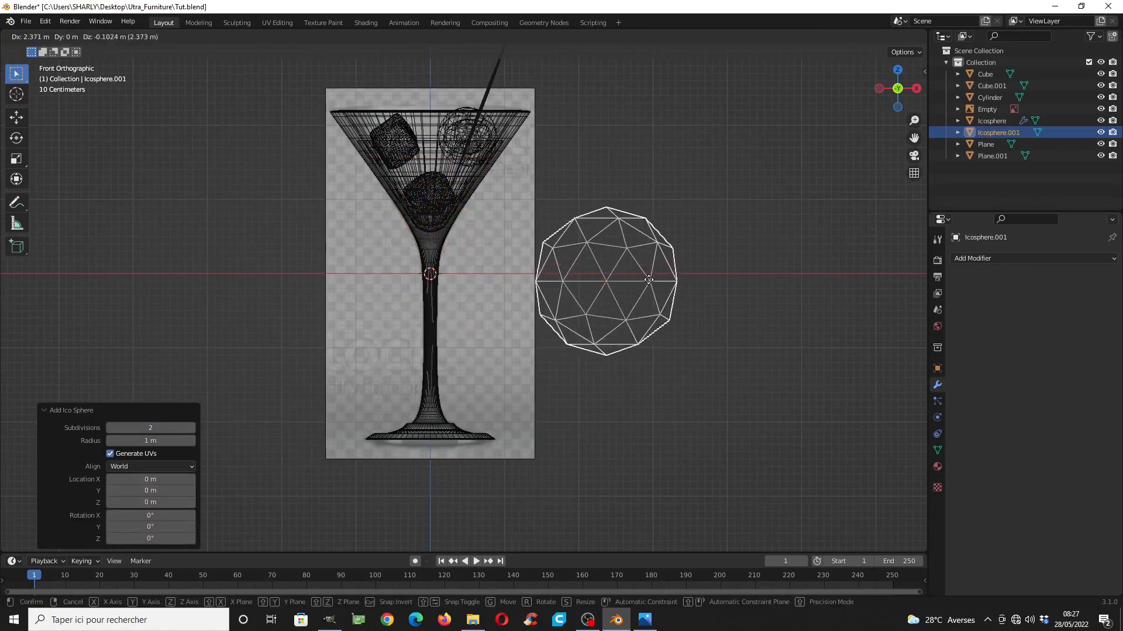
click(643, 280)
key(s)
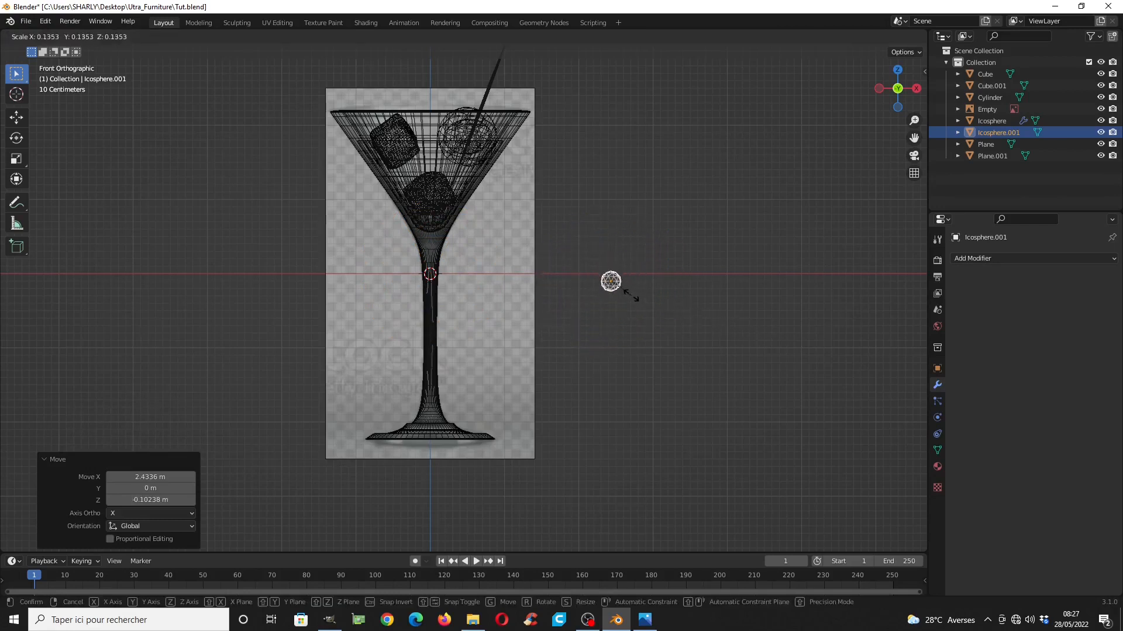
click(631, 295)
Save the file and rename the small ico sphere as Bubble
key(ctrl+s)
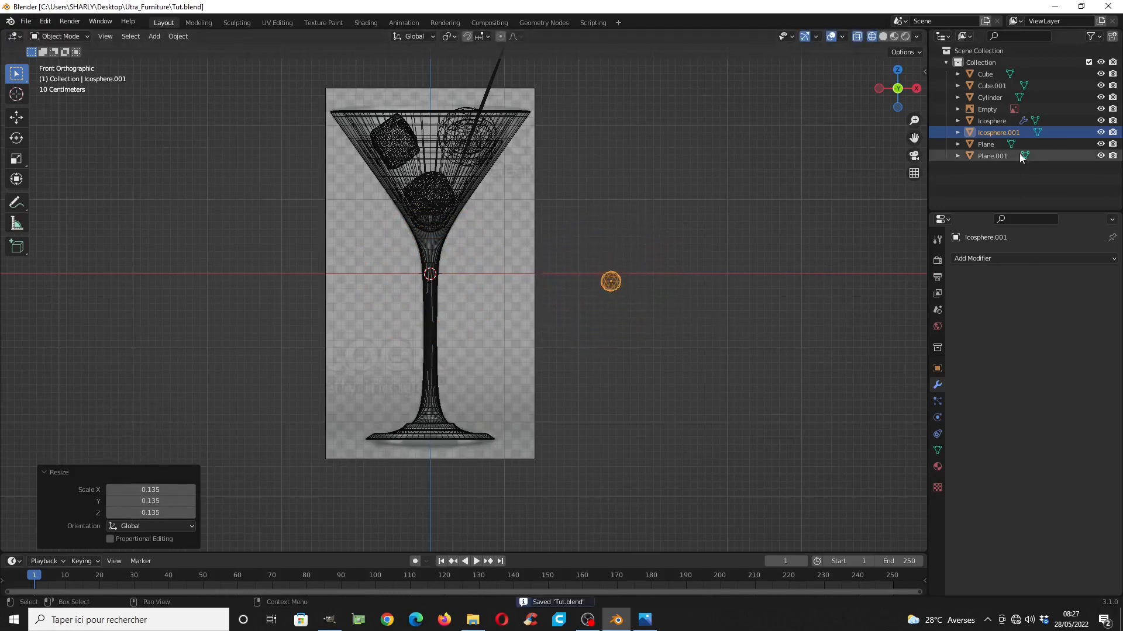
double_click(998, 132)
text(B)
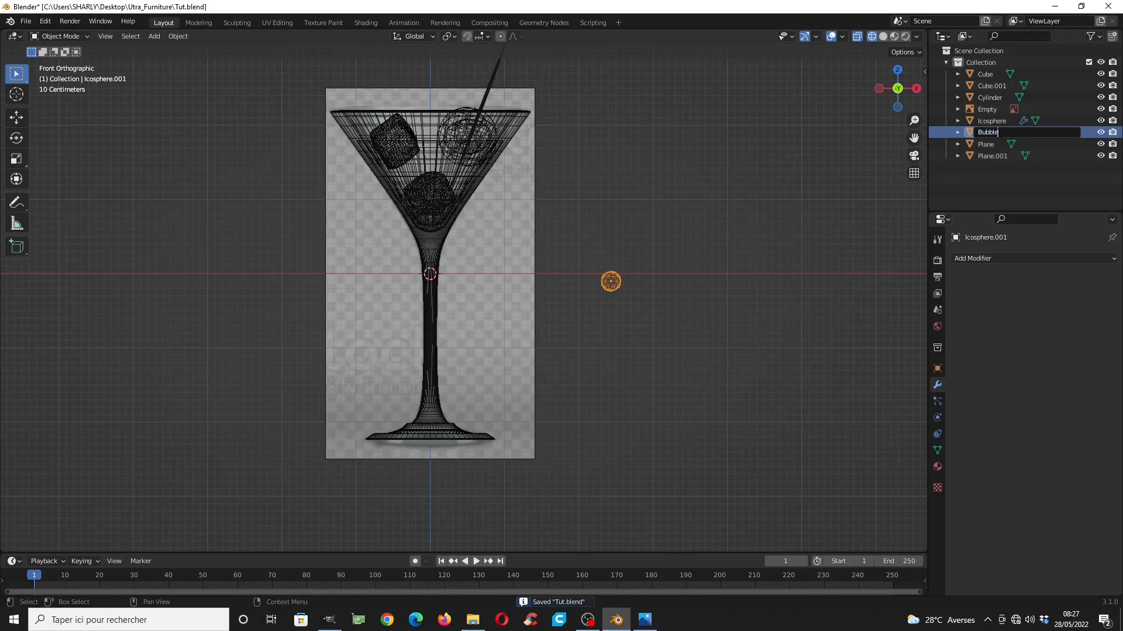
text(ubble)
key(Return)
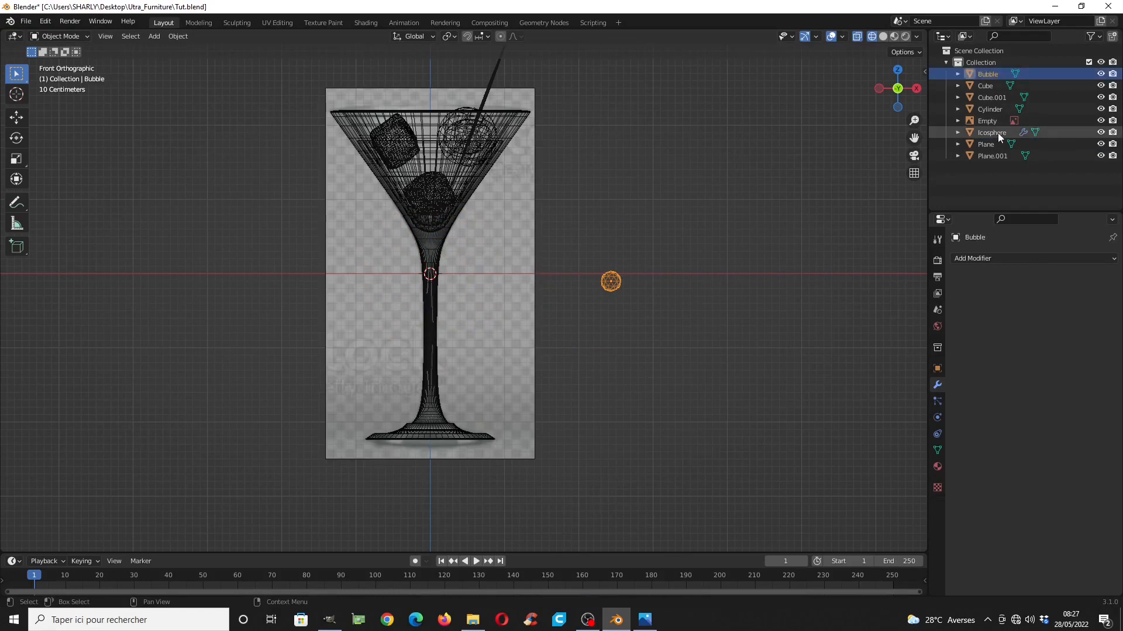
Select the decimated liquid copy inside the glass and rename it as Air Emitter
click(421, 144)
click(421, 144)
click(422, 144)
click(424, 146)
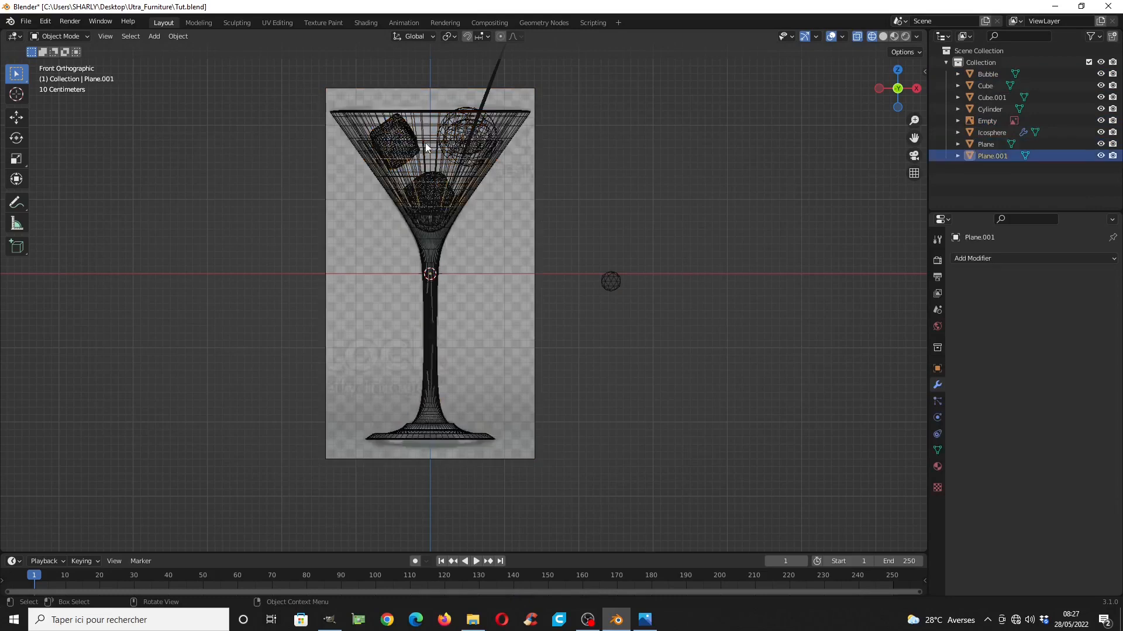
click(425, 146)
click(426, 147)
click(426, 147)
click(425, 148)
click(425, 148)
click(426, 148)
click(426, 148)
click(425, 147)
click(426, 148)
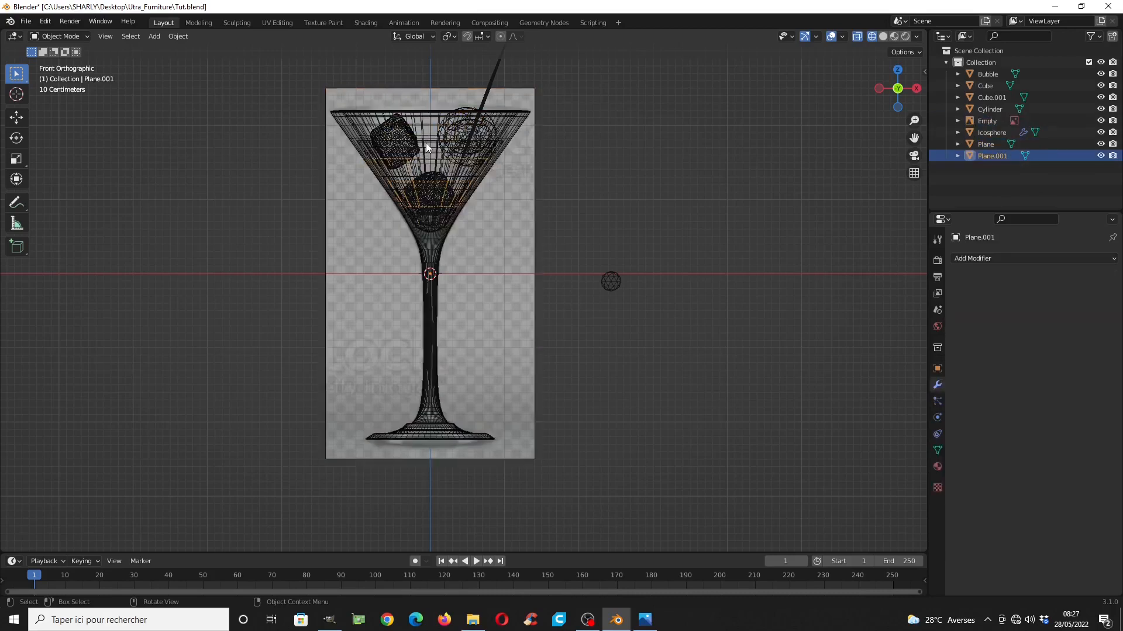
double_click(1005, 156)
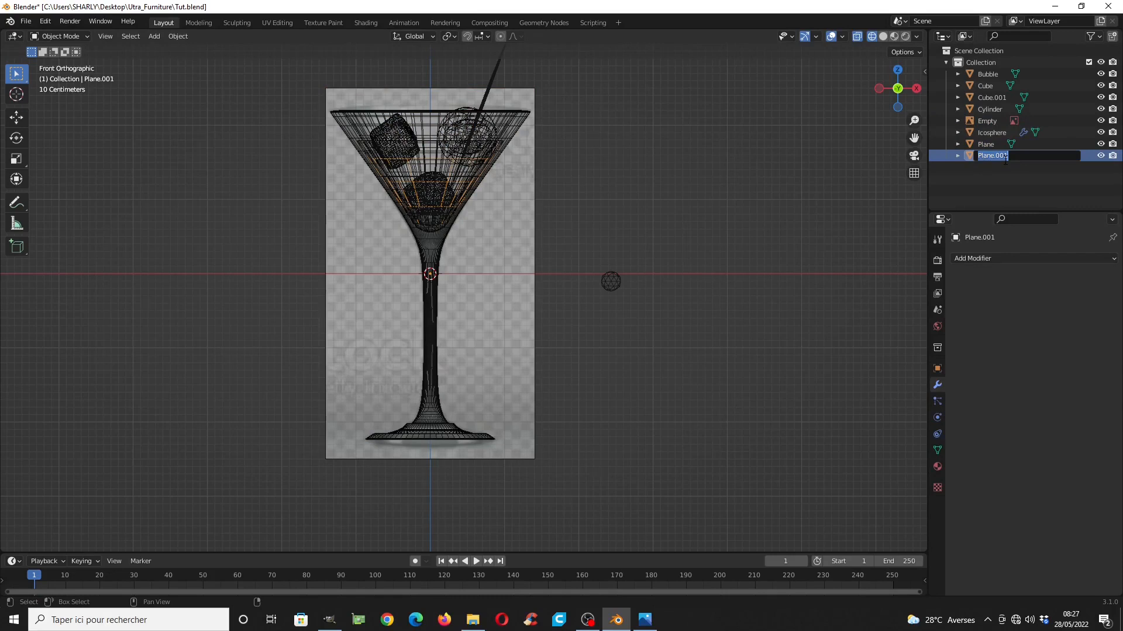
text(Air Emitter)
key(Return)
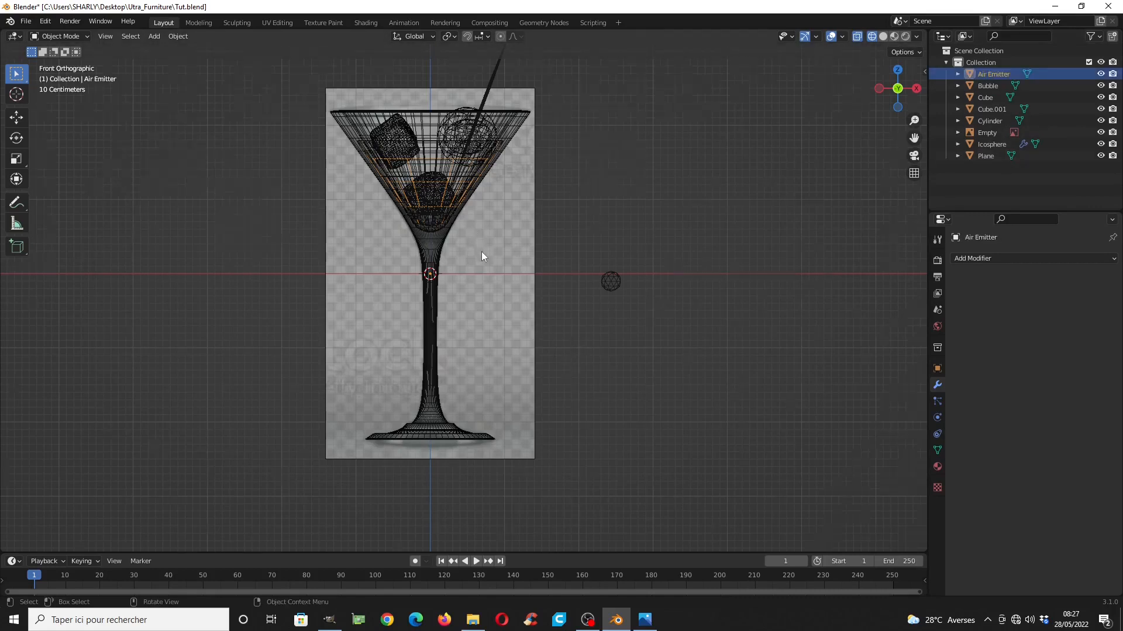
Isolate the Air Emitter, add a Hair particle system to it, and enable the Advanced particle options
middle_drag(482, 252, 511, 279)
key(KP_Divide)
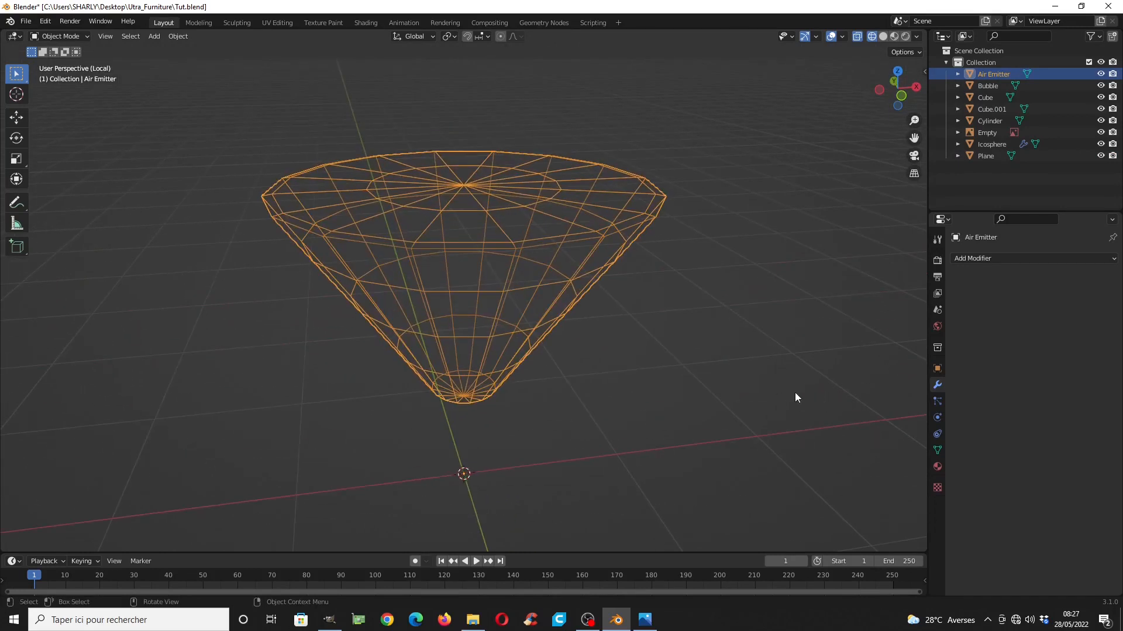
key(shift+z)
mouse_move(669, 366)
middle_down()
mouse_move(427, 280)
mouse_move(435, 282)
middle_up()
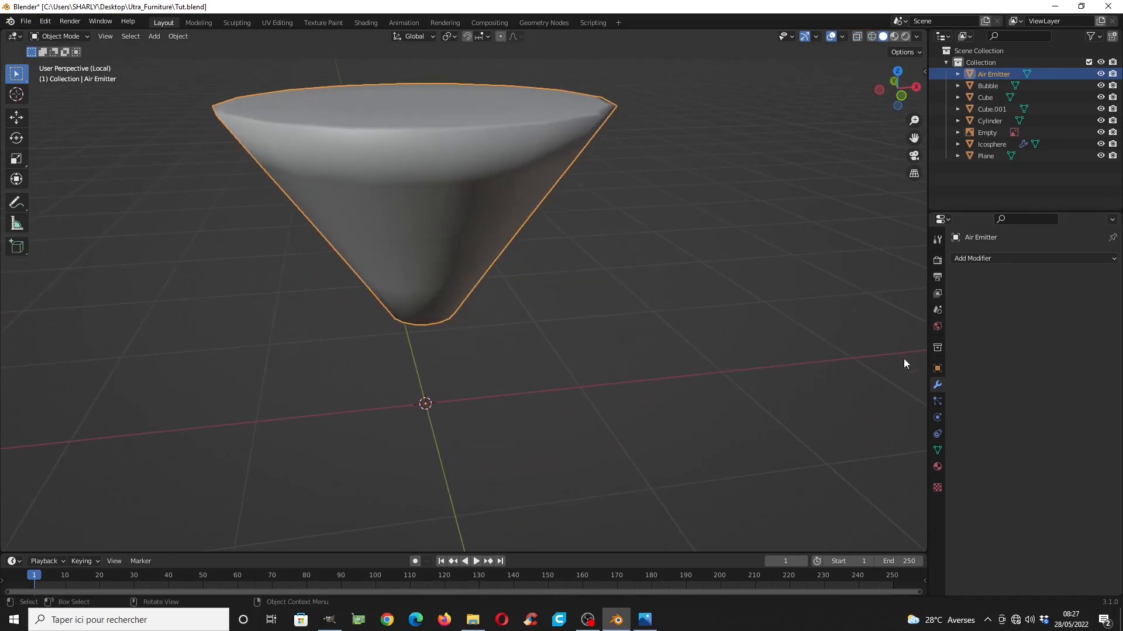
click(937, 401)
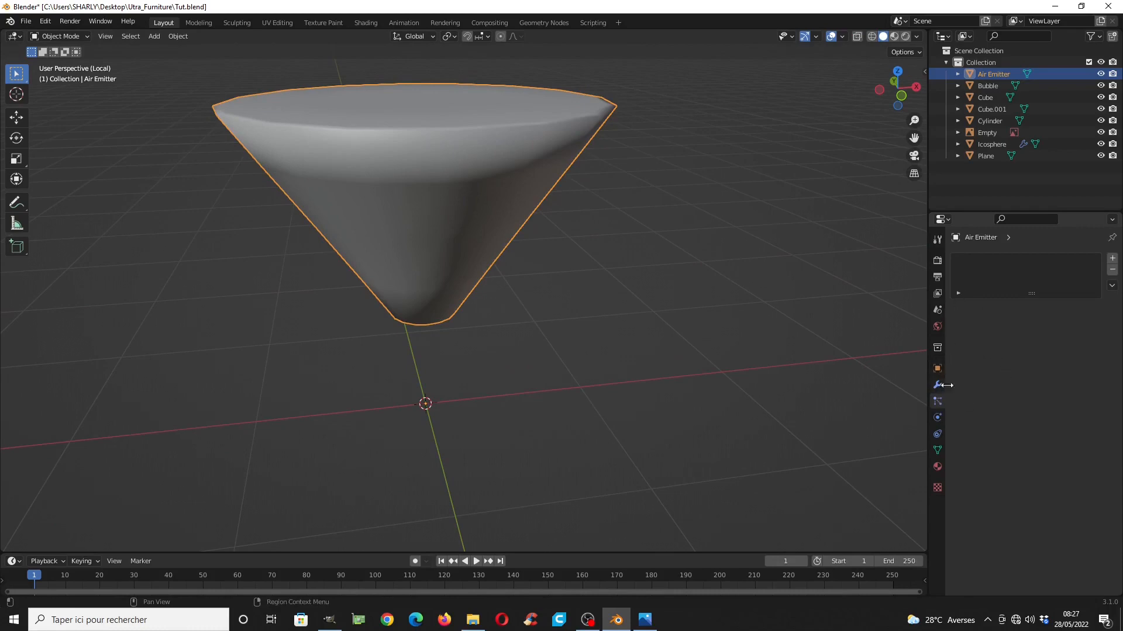
click(1112, 258)
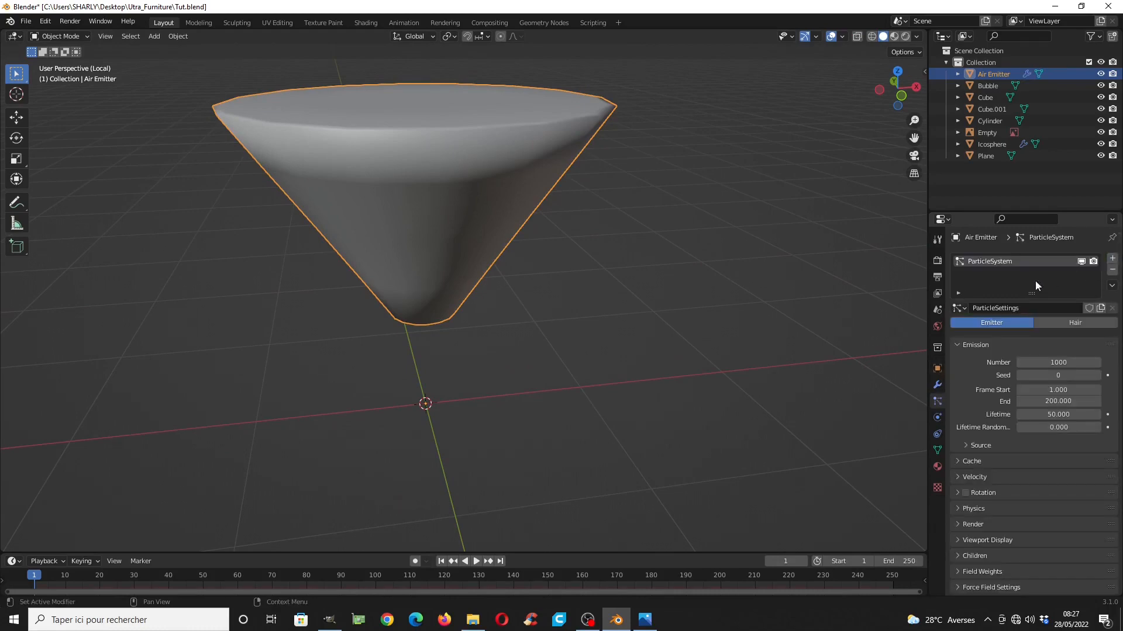
click(1077, 318)
middle_drag(632, 357, 605, 274)
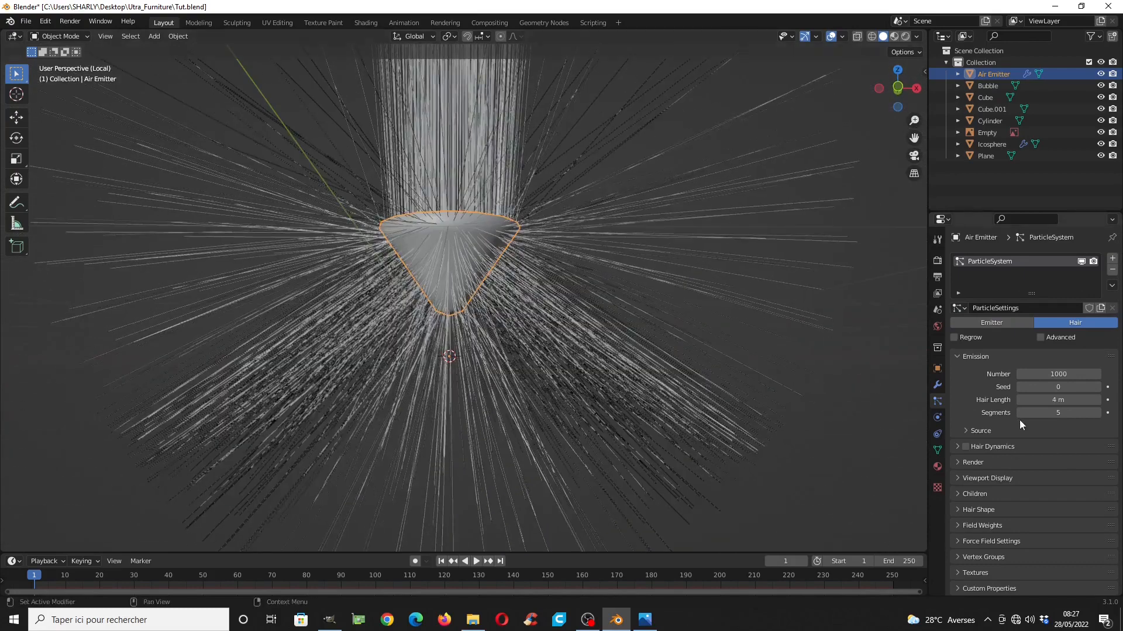
click(1041, 337)
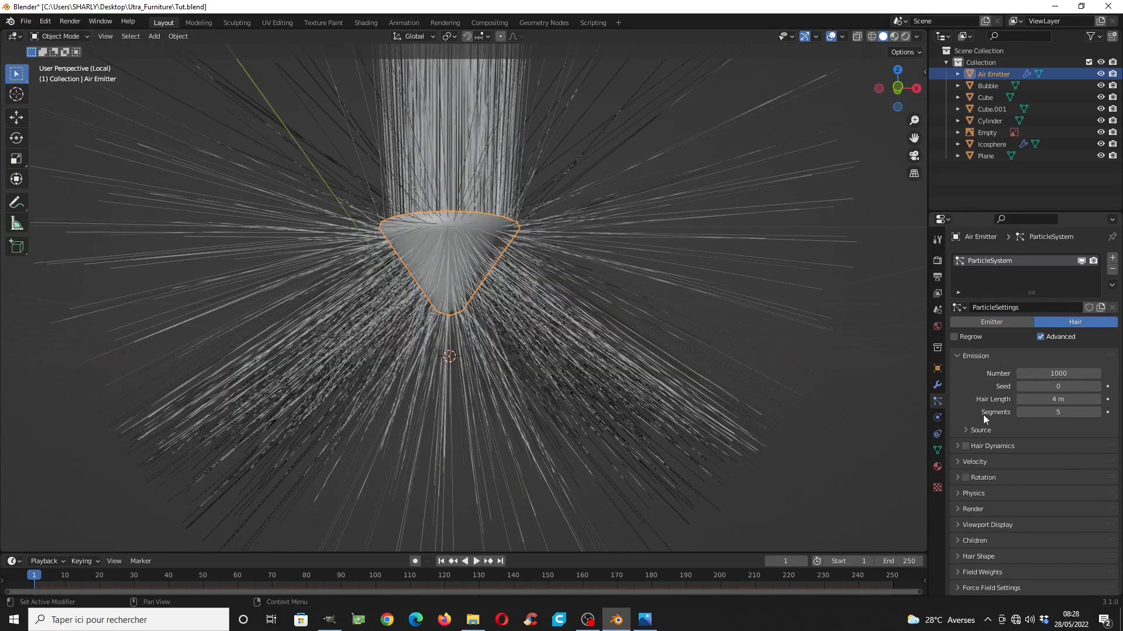
Set the particle source to emit from Volume with a Random distribution
click(988, 430)
click(1062, 446)
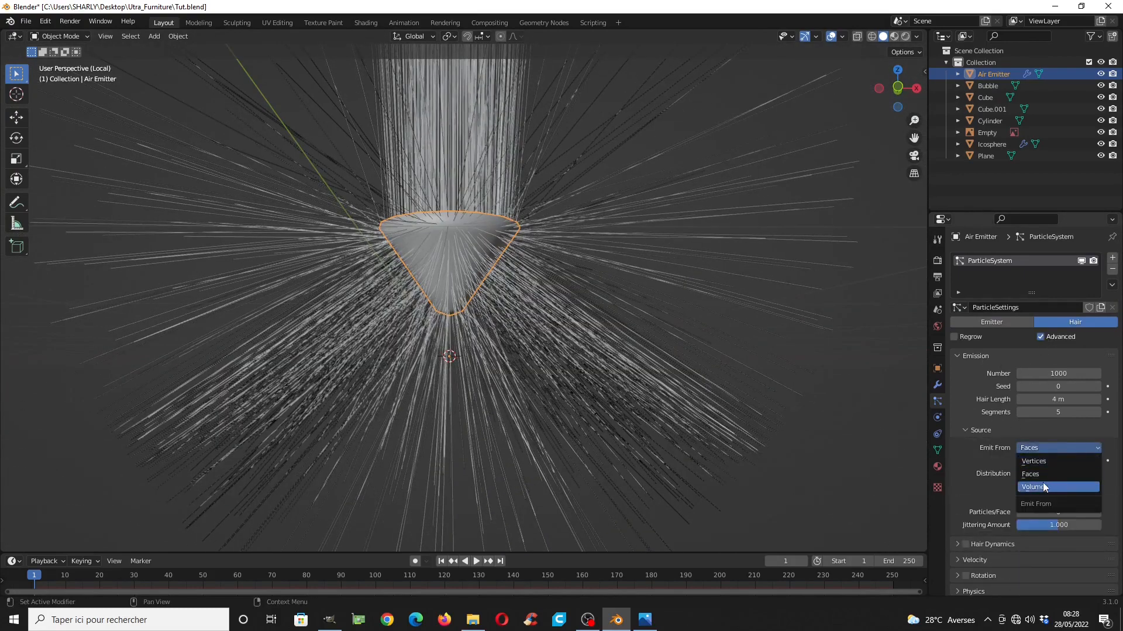
click(1043, 483)
scroll(981, 452, down, 5)
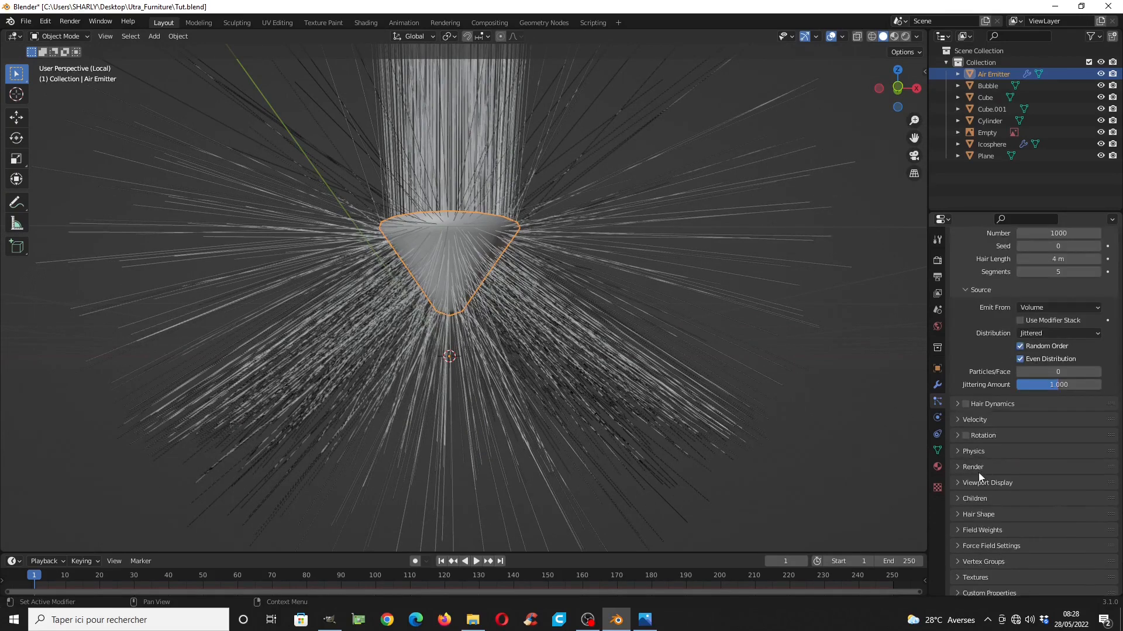
click(1050, 328)
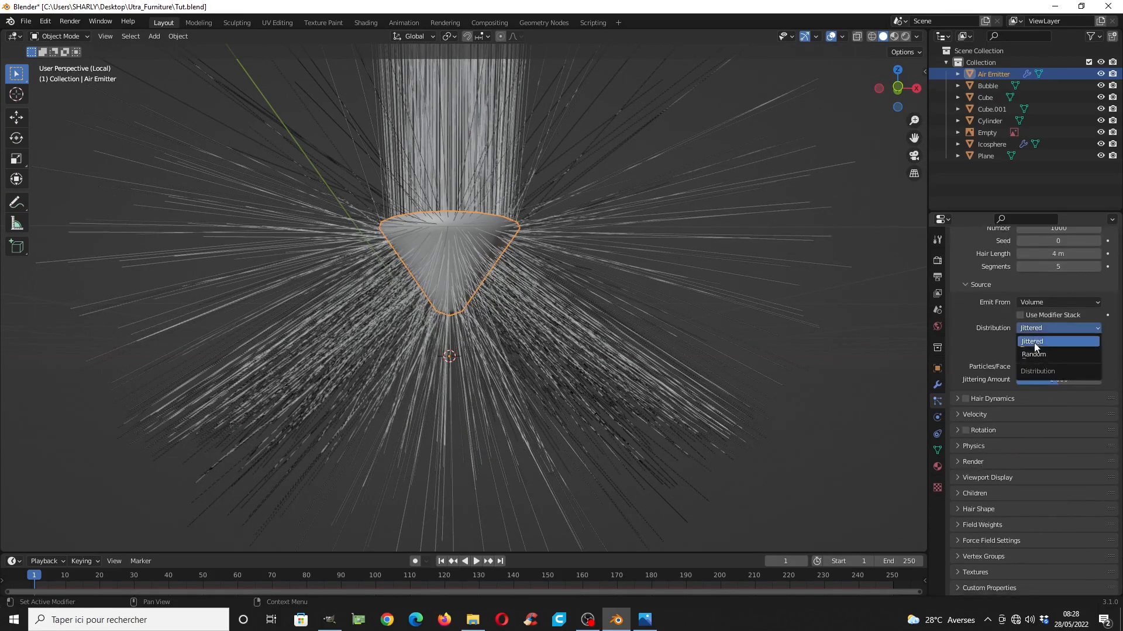
click(1033, 342)
click(1062, 329)
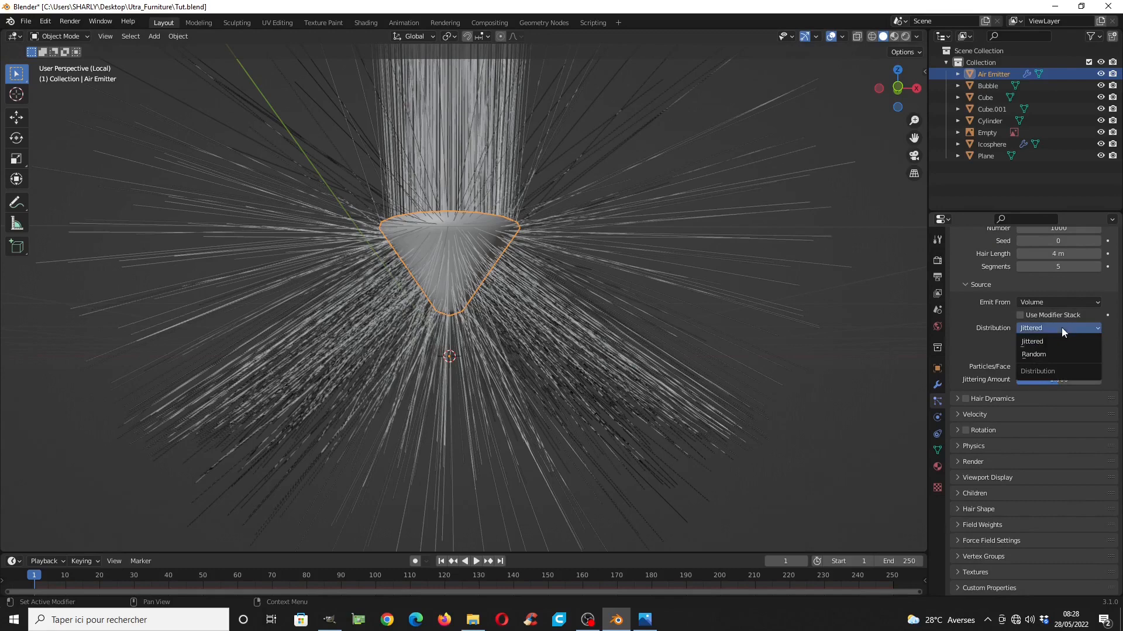
click(1046, 354)
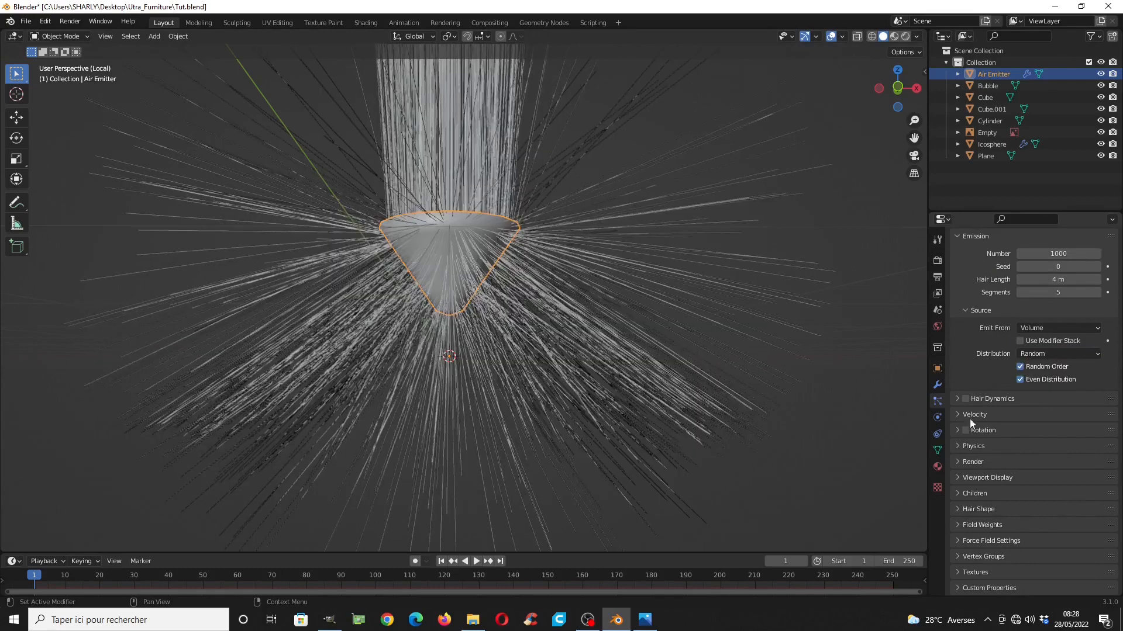
Render the particles as Object and assign Bubble as the instance object
click(976, 460)
scroll(994, 473, down, 5)
click(1068, 363)
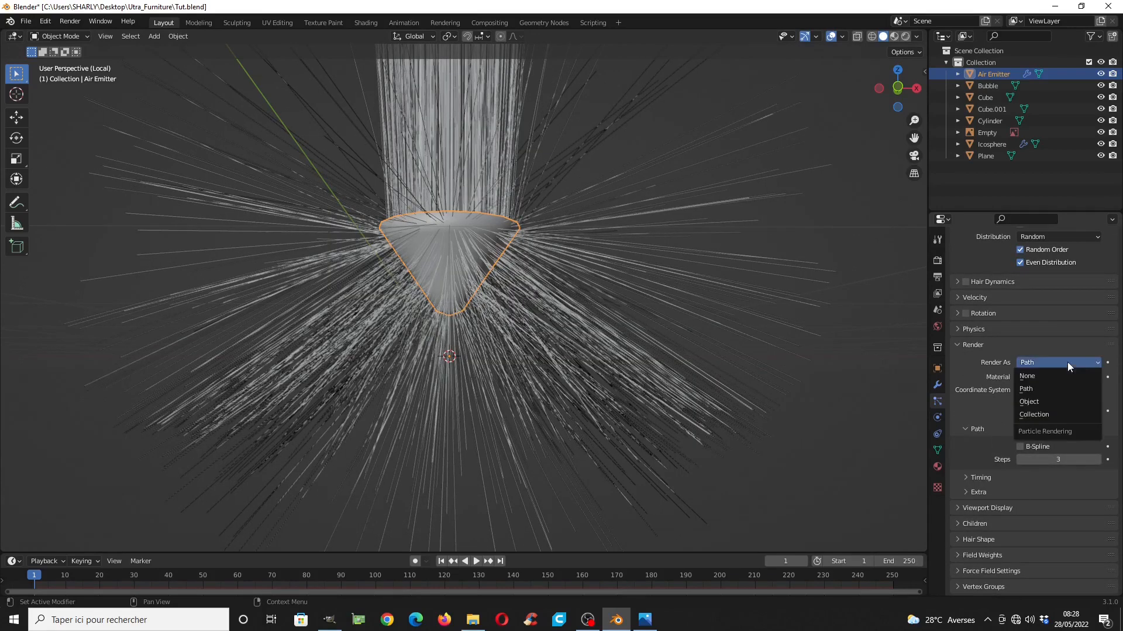
click(1045, 400)
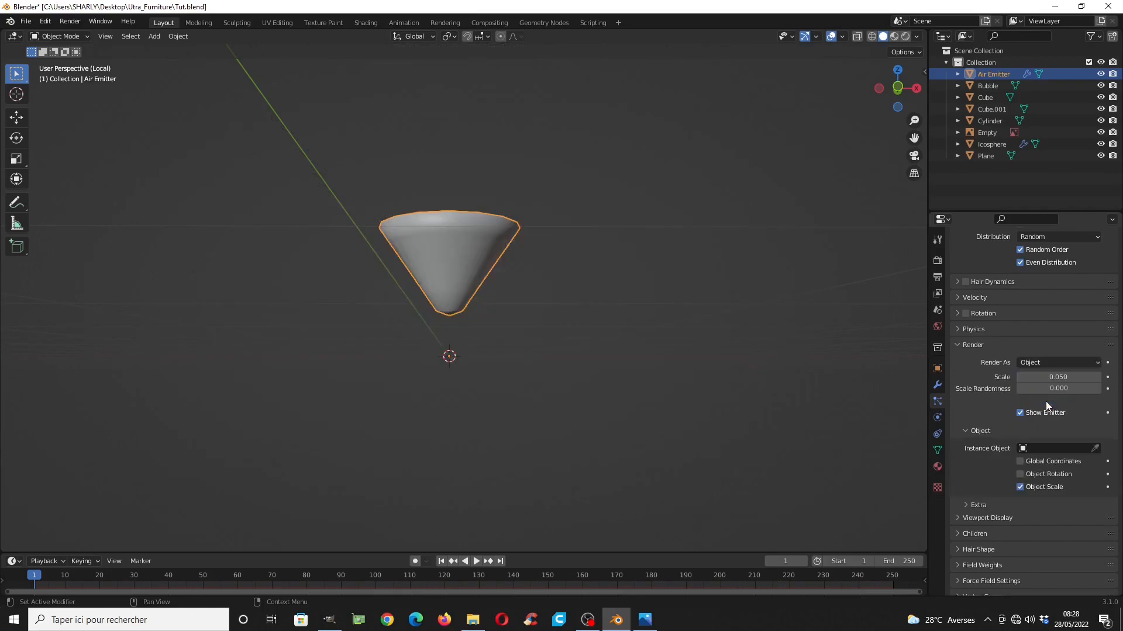
click(1046, 449)
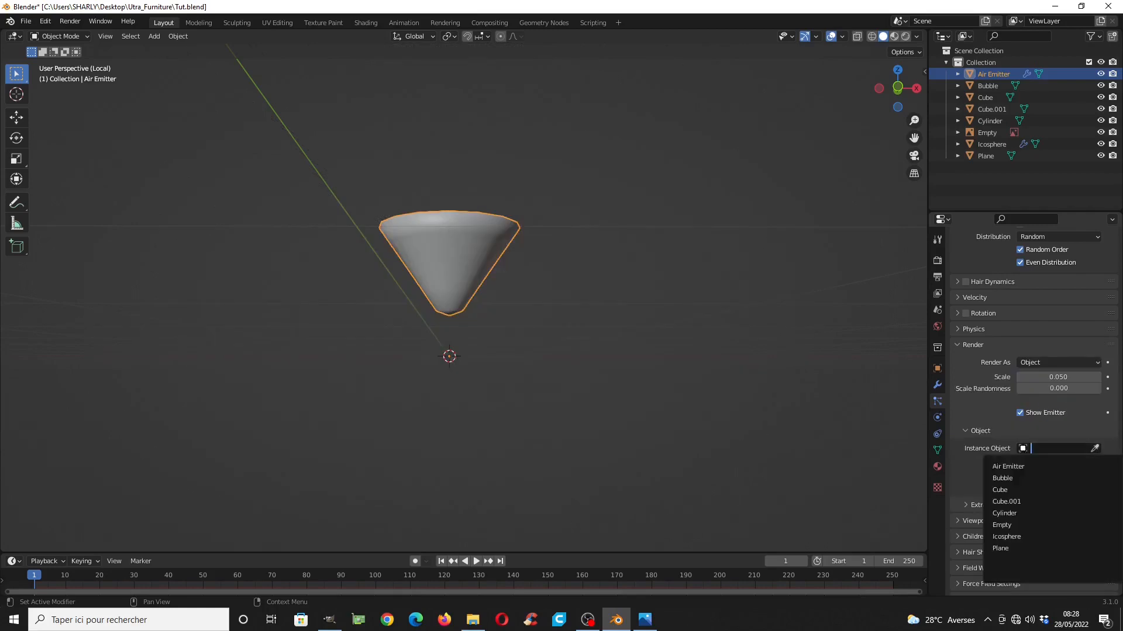
click(1030, 479)
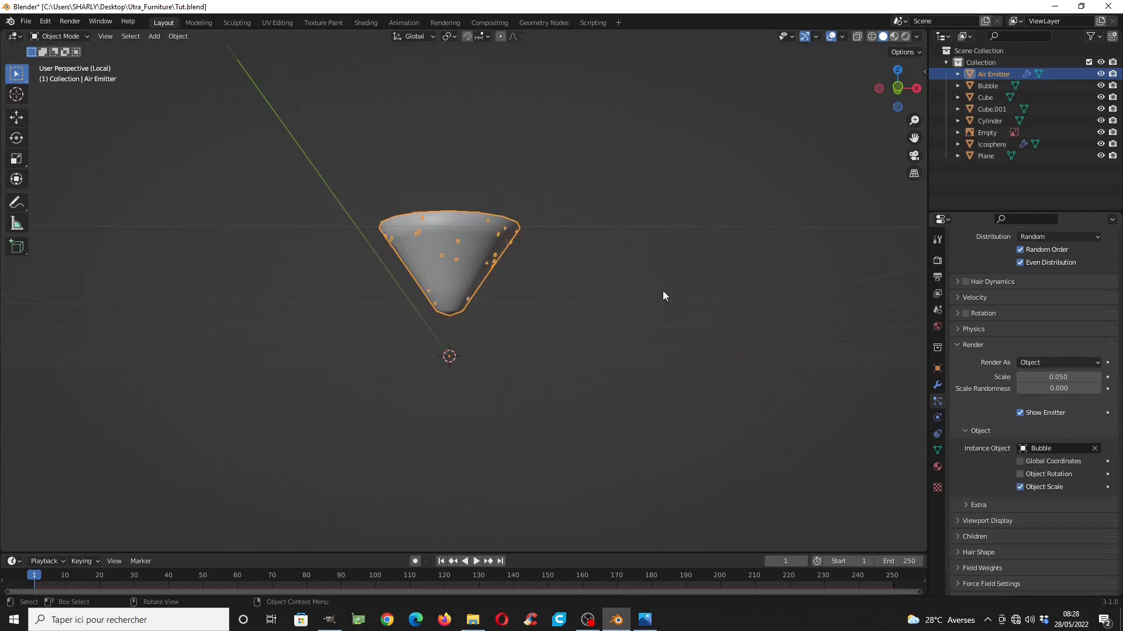
Show the emitter in wireframe and set the particle render scale to 0.03
key(shift+z)
middle_drag(473, 225, 497, 199)
scroll(444, 276, up, 4)
double_click(1057, 377)
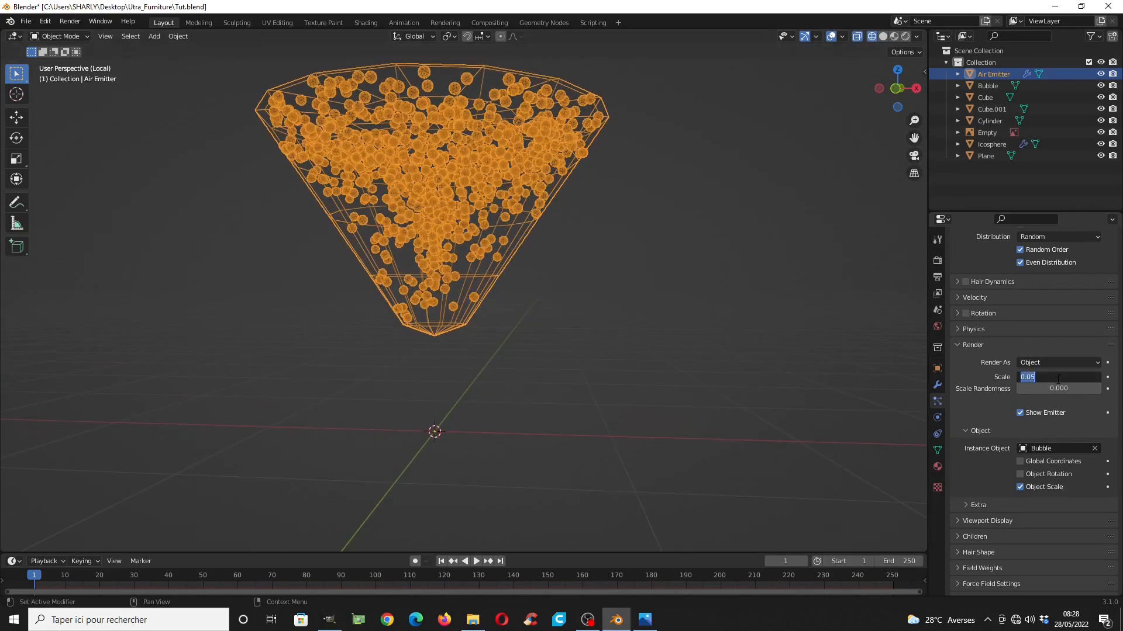
key(BackSpace)
text(.03)
key(Return)
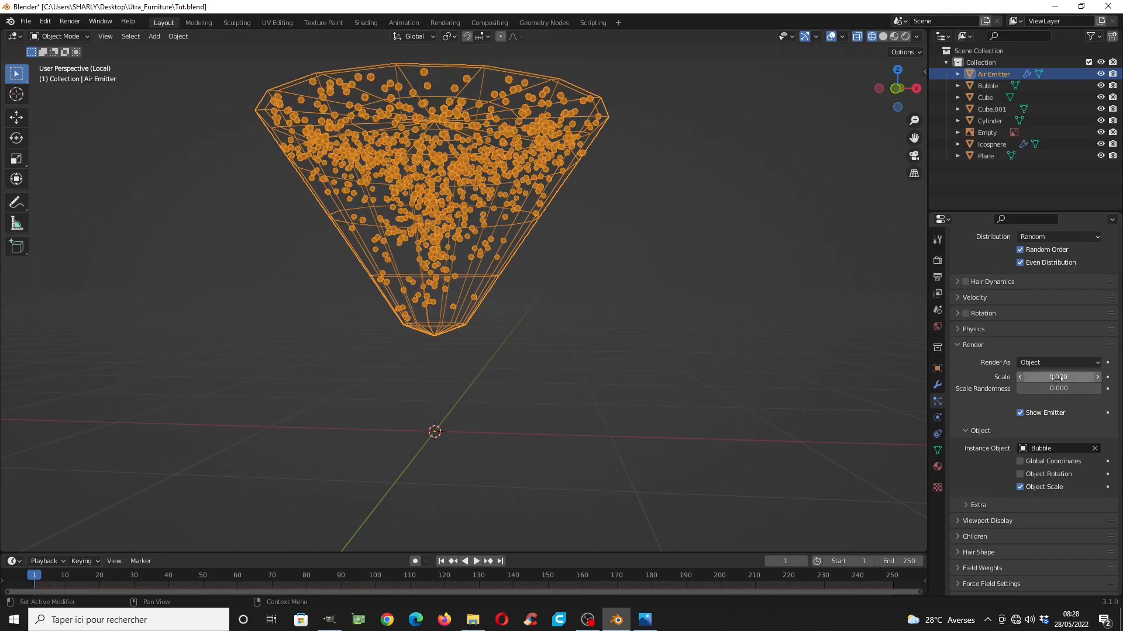
Try particle counts of 50, 74 and 500 for the Air Emitter
mouse_move(451, 293)
middle_down()
mouse_move(451, 331)
mouse_move(471, 295)
middle_up()
scroll(1002, 316, up, 8)
click(1058, 346)
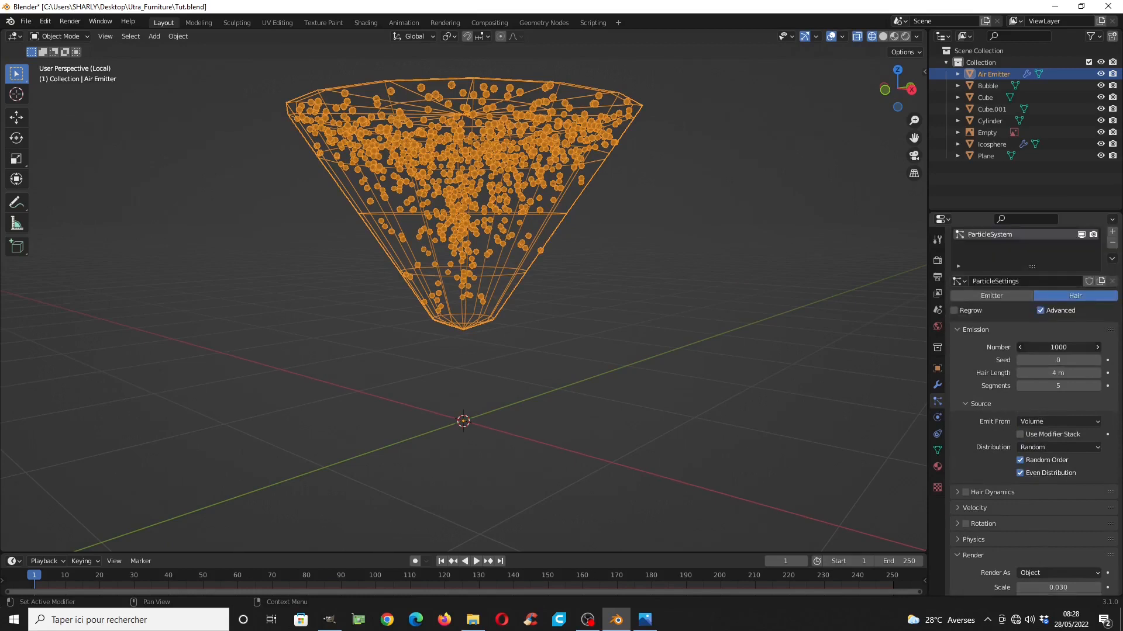
text(50)
key(Return)
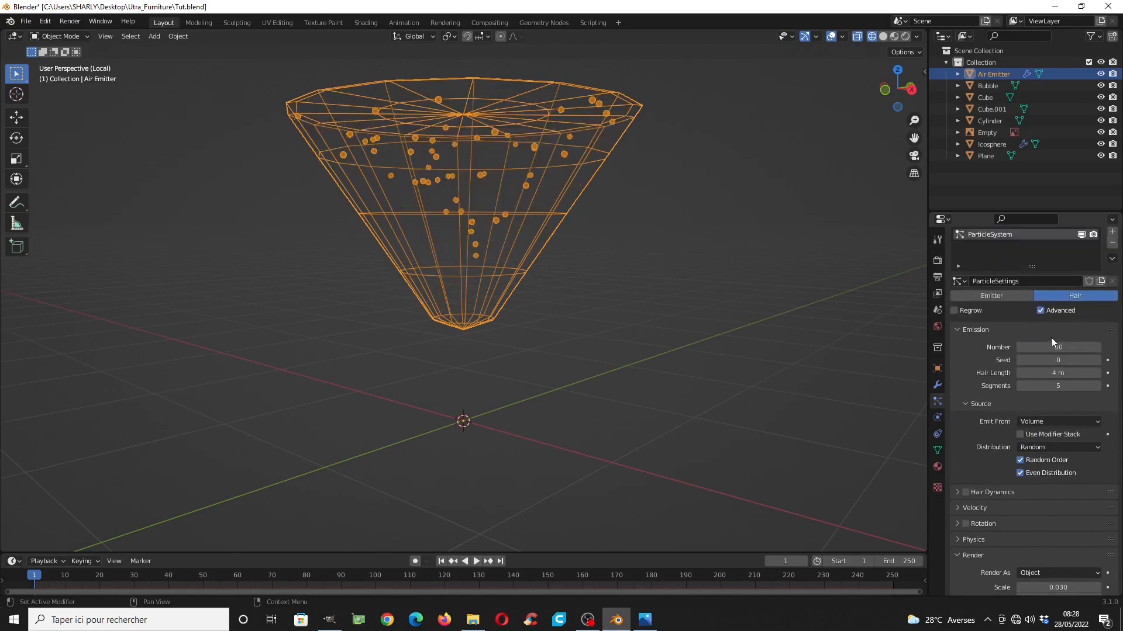
drag(1058, 347, 1102, 346)
middle_drag(423, 190, 451, 205)
click(1058, 348)
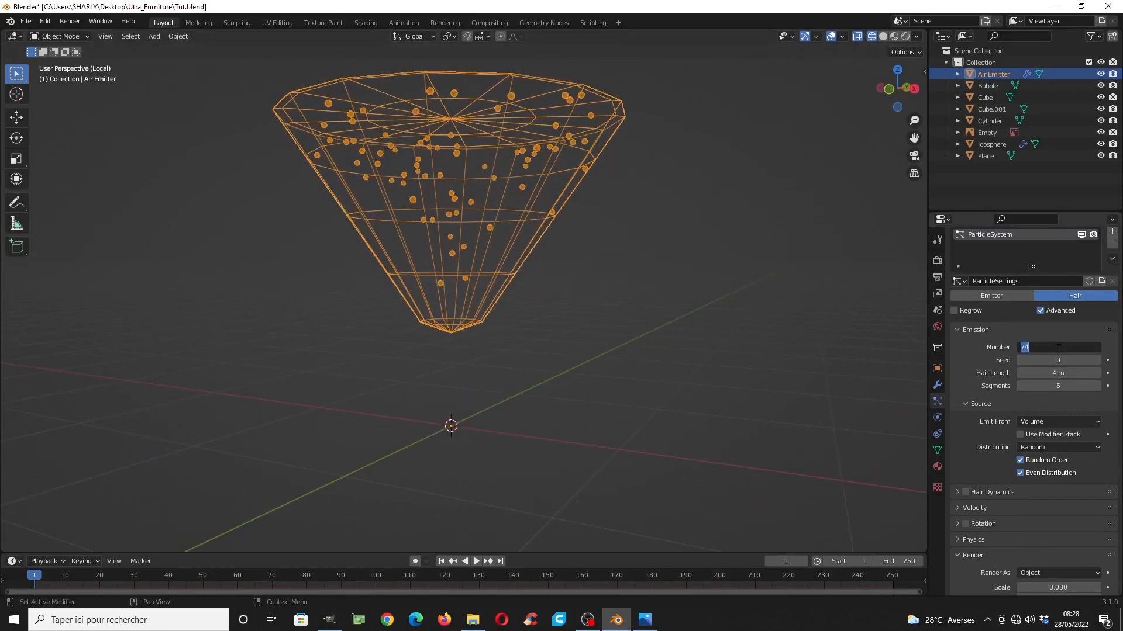
key(Return)
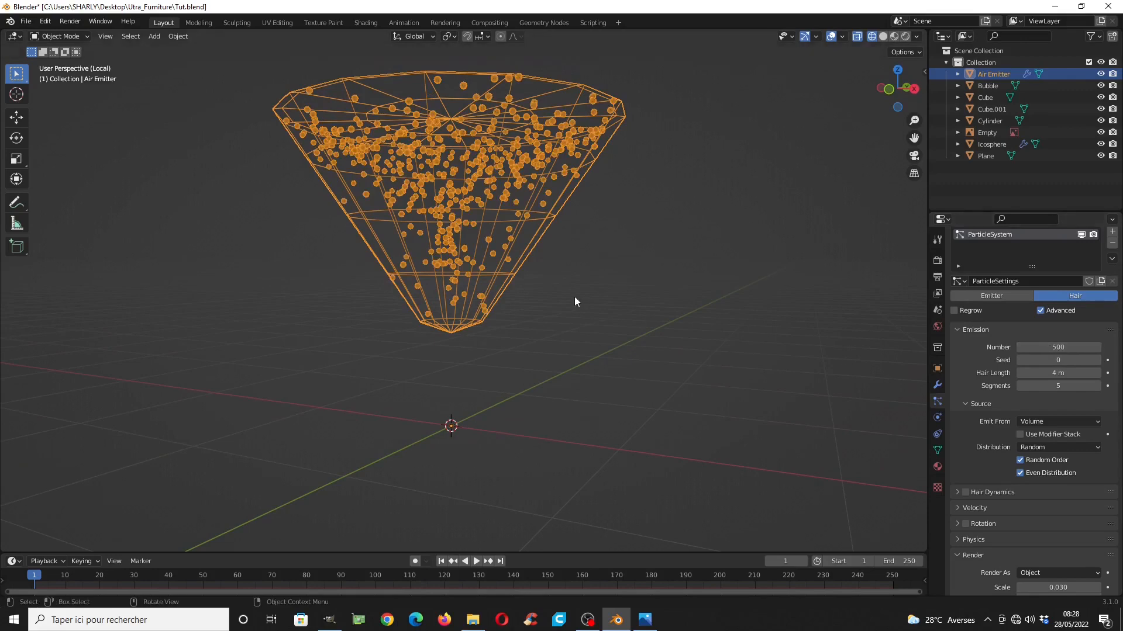
Set the number of emitted particles to 200
middle_drag(574, 303, 722, 318)
click(1057, 347)
text(2)
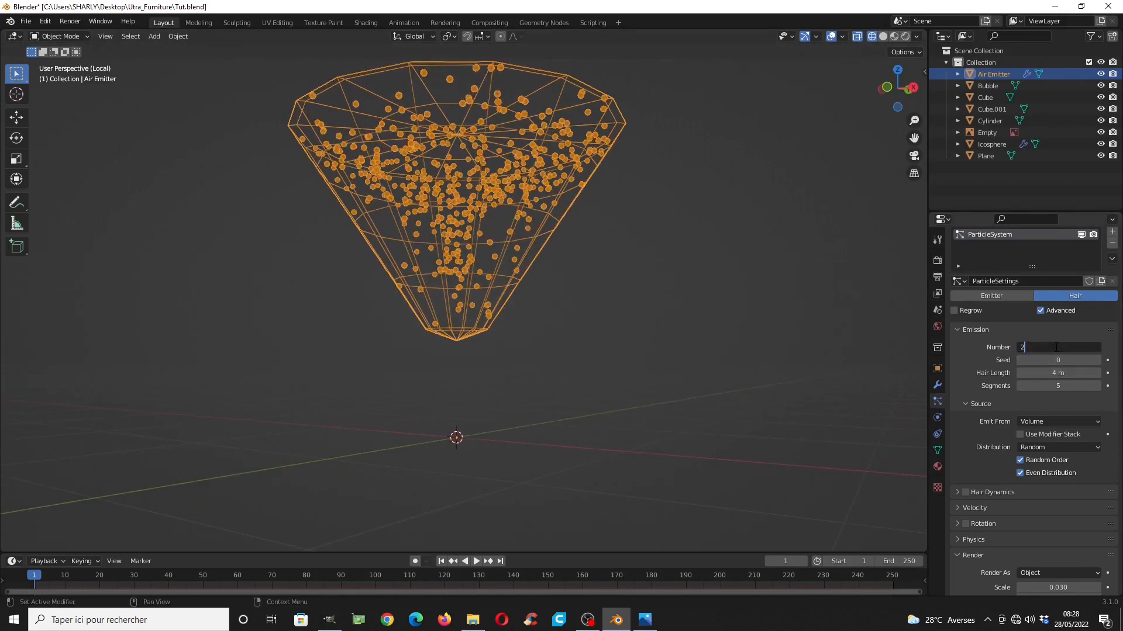
key(Return)
middle_drag(468, 409, 297, 470)
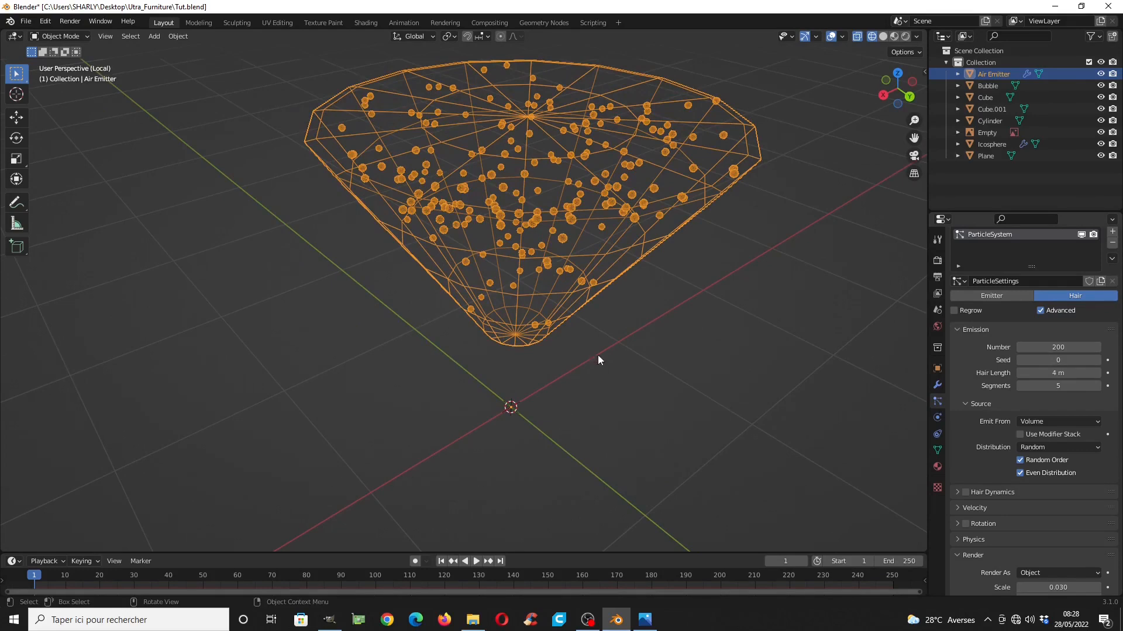
Return to solid shading and turn off Show Emitter in the particle render settings
key(shift+z)
scroll(1043, 454, down, 5)
scroll(1043, 454, down, 6)
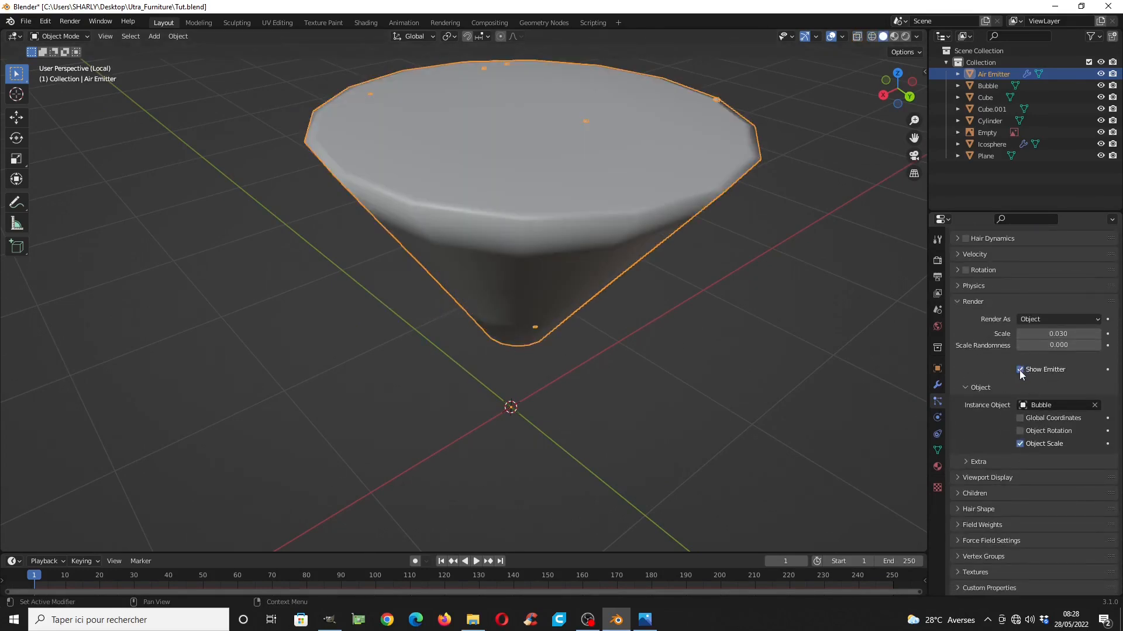
click(1019, 370)
Display the Air Emitter object as Wire in its viewport display settings
middle_drag(651, 334, 633, 309)
click(937, 369)
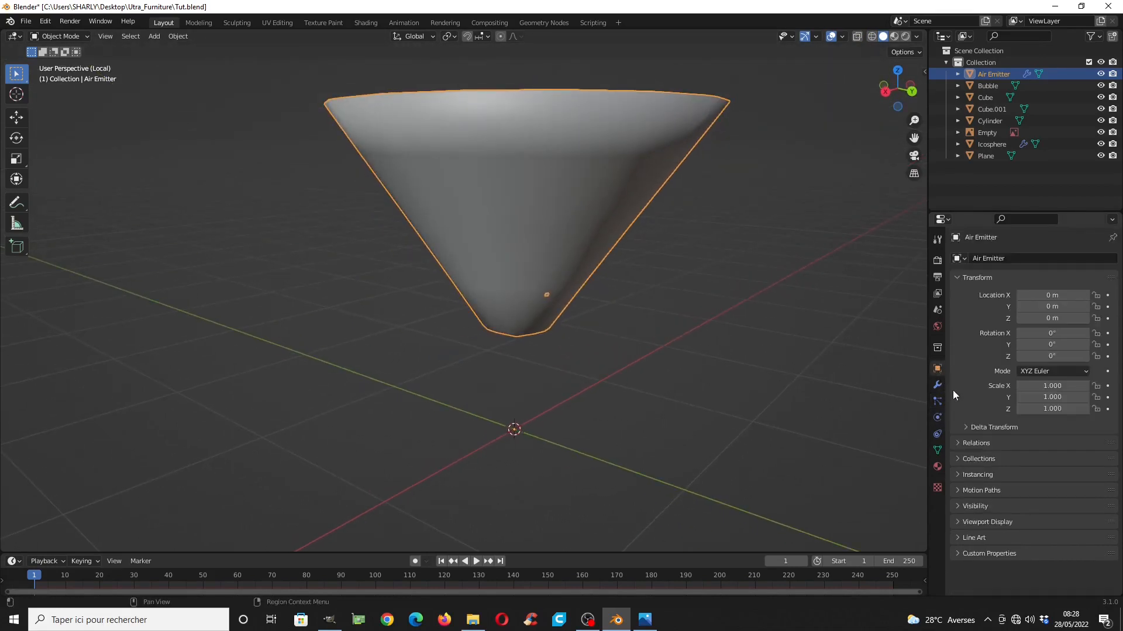
click(975, 278)
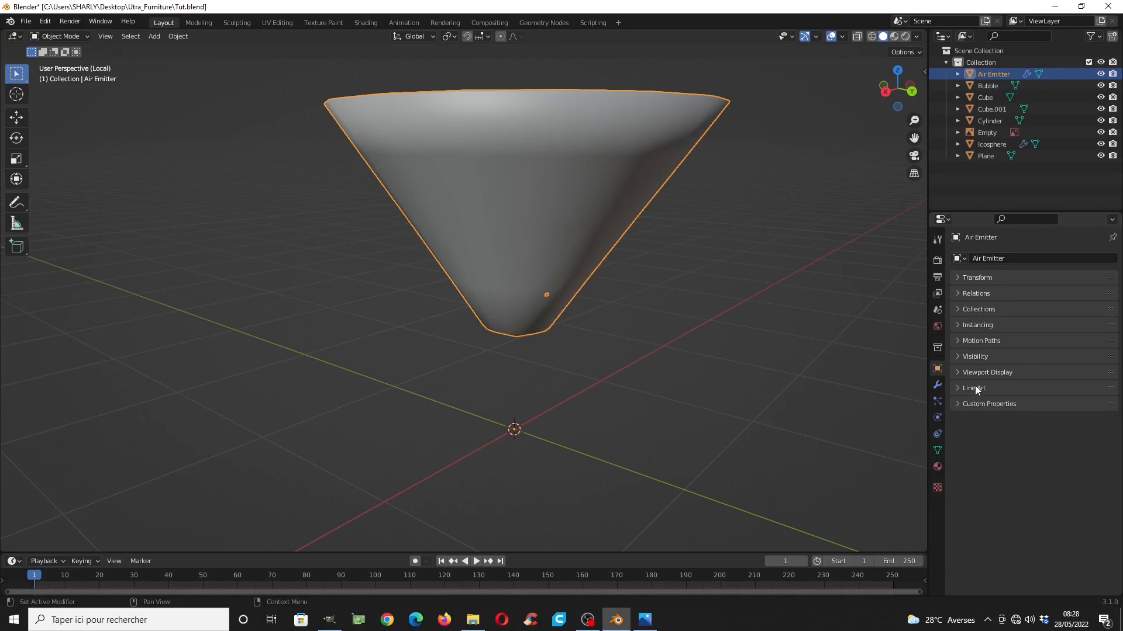
click(987, 372)
click(1032, 495)
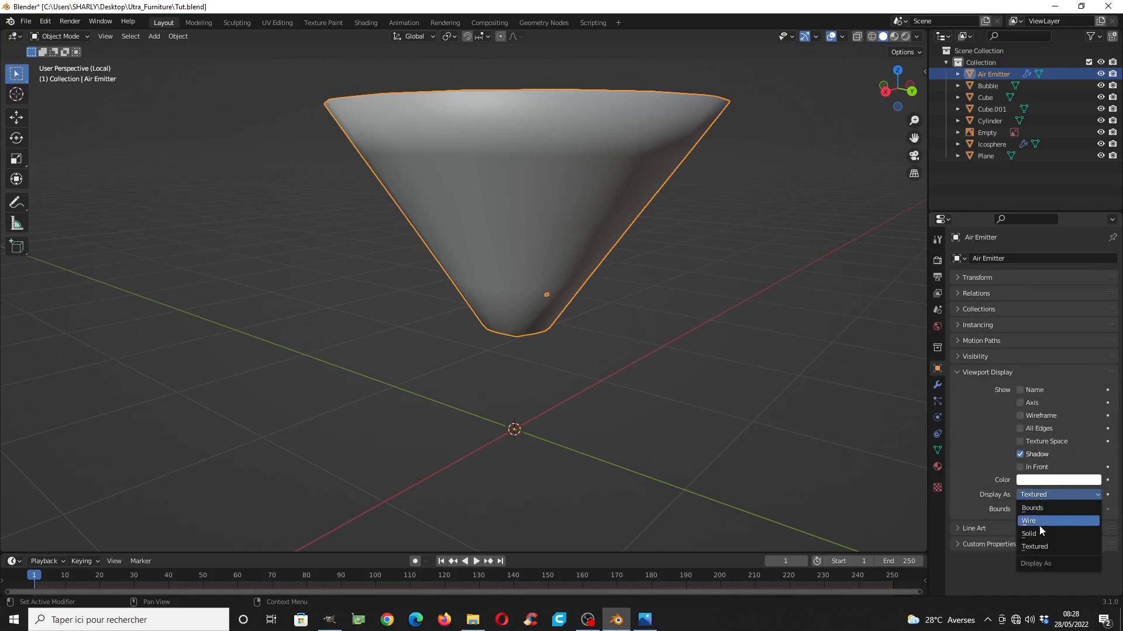
click(1041, 521)
middle_drag(802, 475, 589, 307)
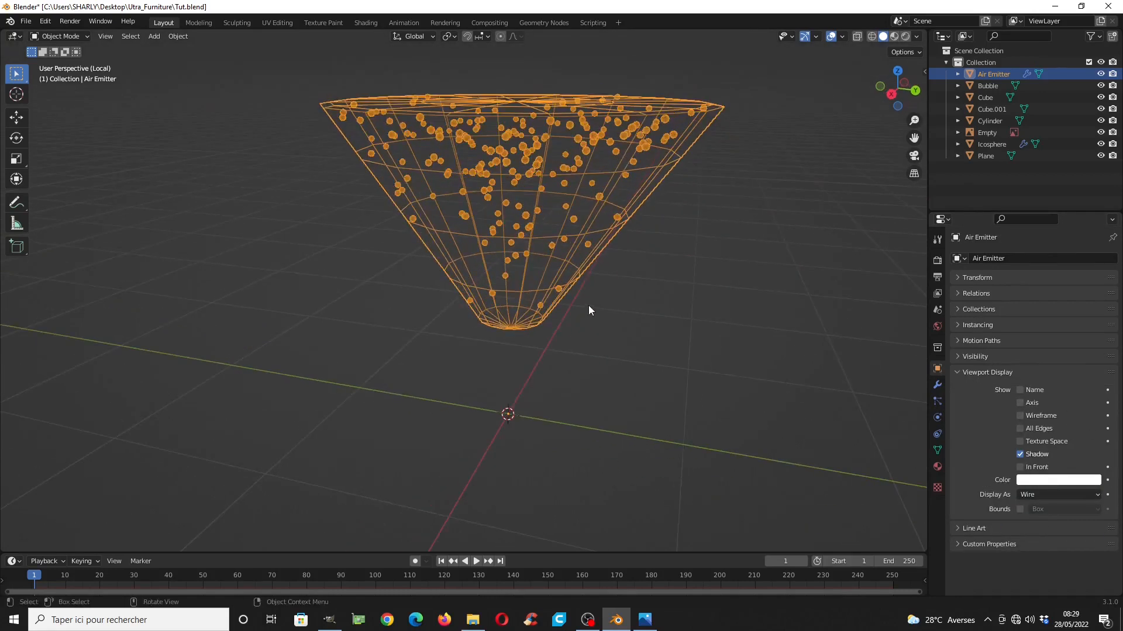
Leave the isolated view and show the whole scene from the front in wireframe, close on the glass bowl
key(KP_Divide)
key(KP_1)
key(shift+z)
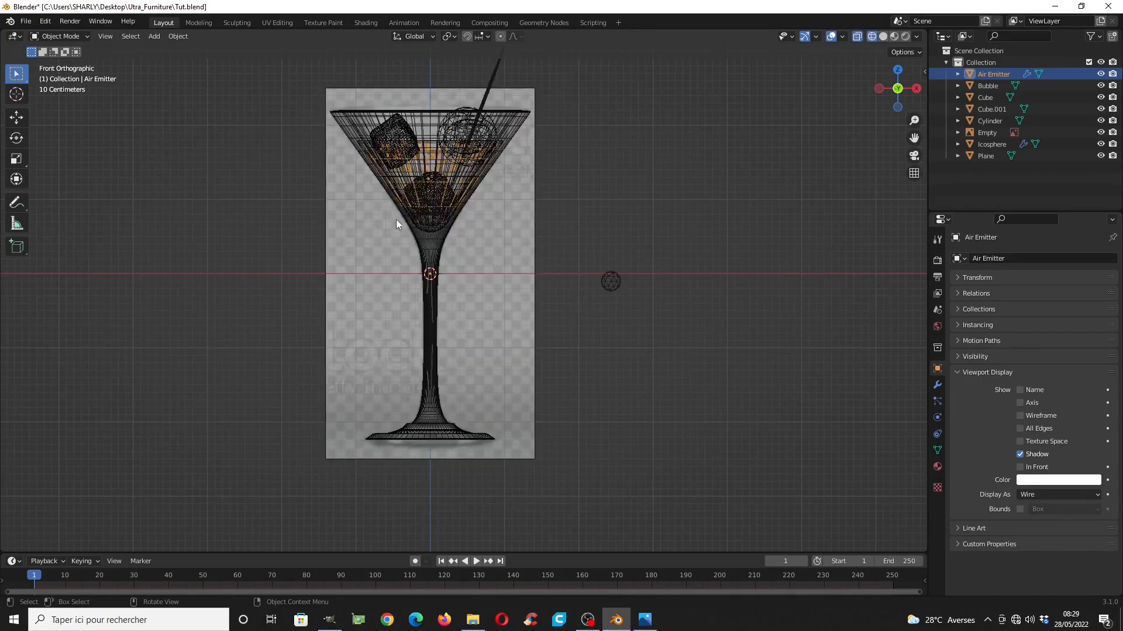
scroll(524, 180, up, 4)
shift+middle_drag(524, 180, 601, 371)
scroll(614, 356, up, 2)
key(a)
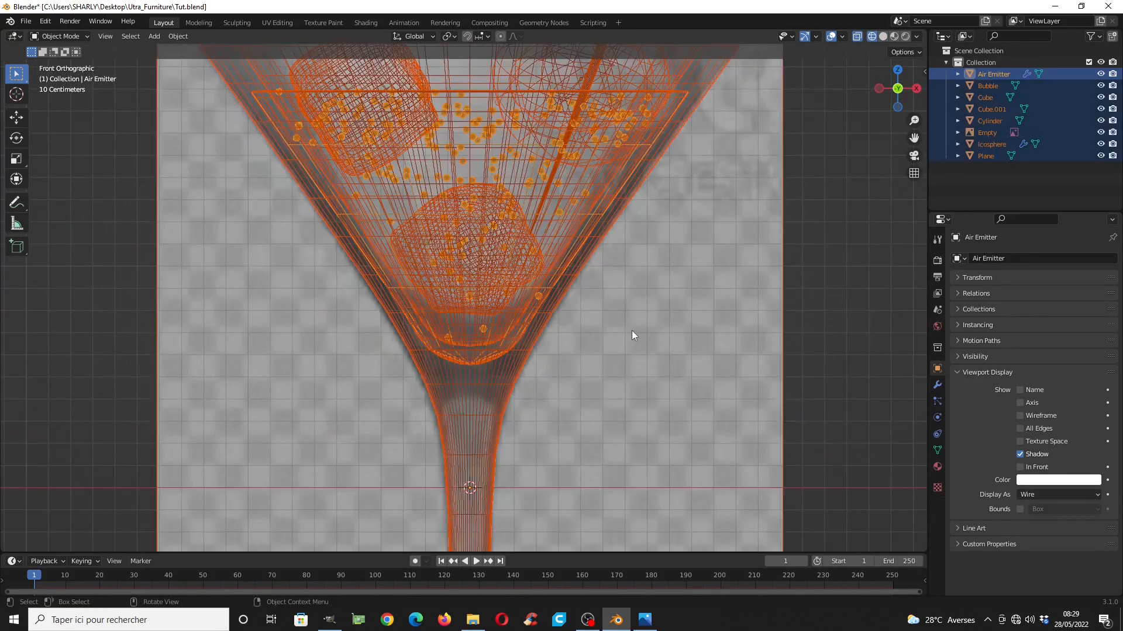
Scale the Air Emitter's whole mesh down to about 0.826, and stretch it slightly along Z within the liquid
click(992, 73)
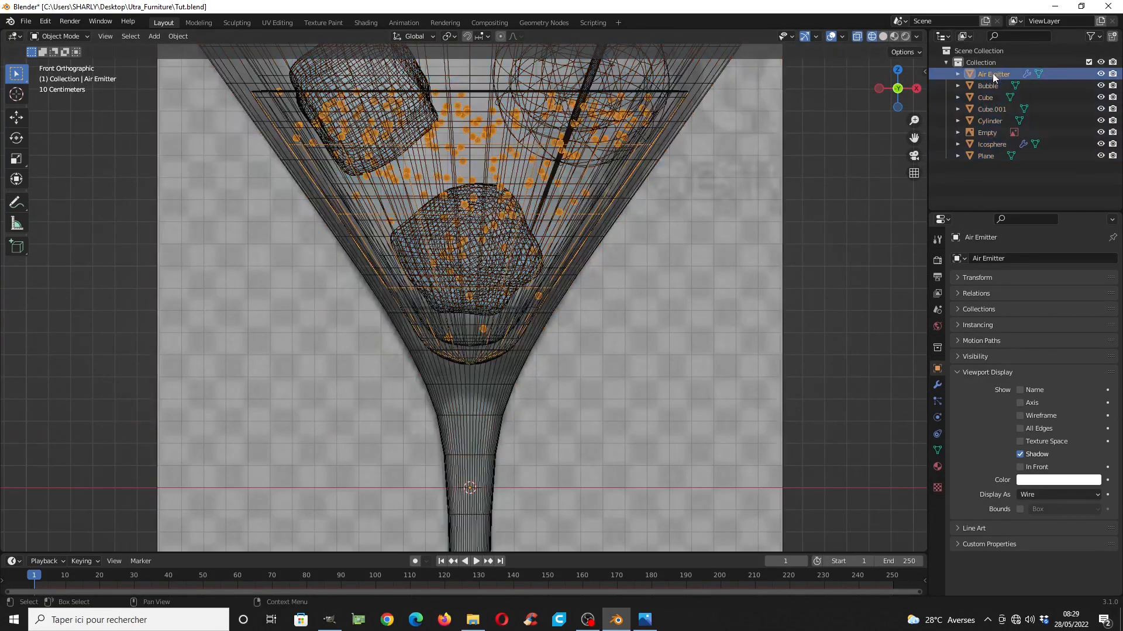
key(Tab)
key(a)
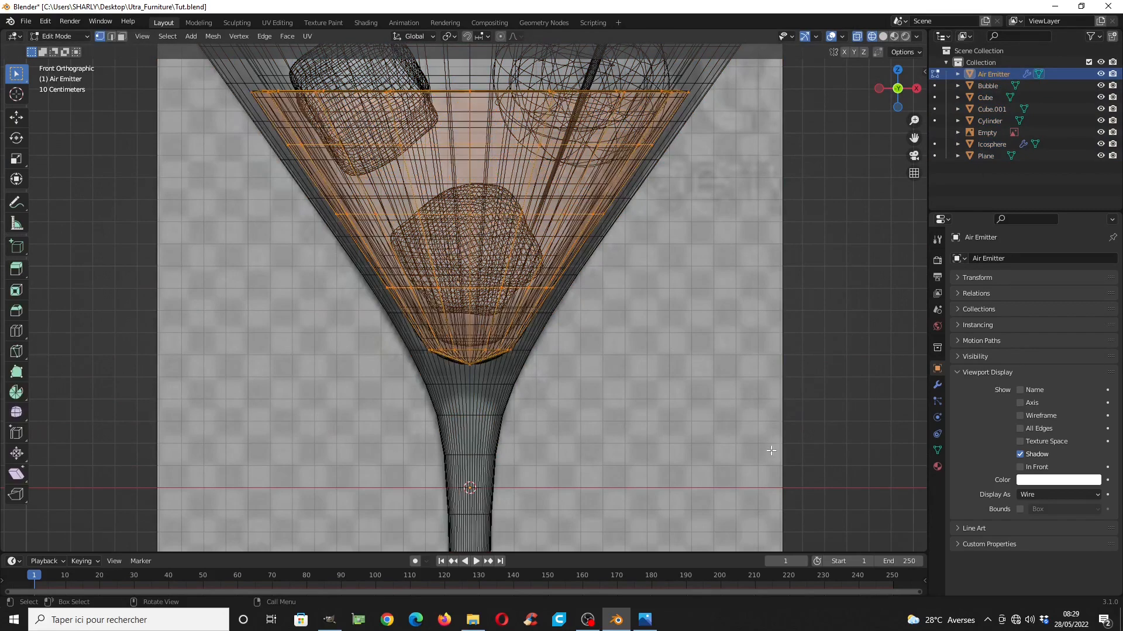
key(s)
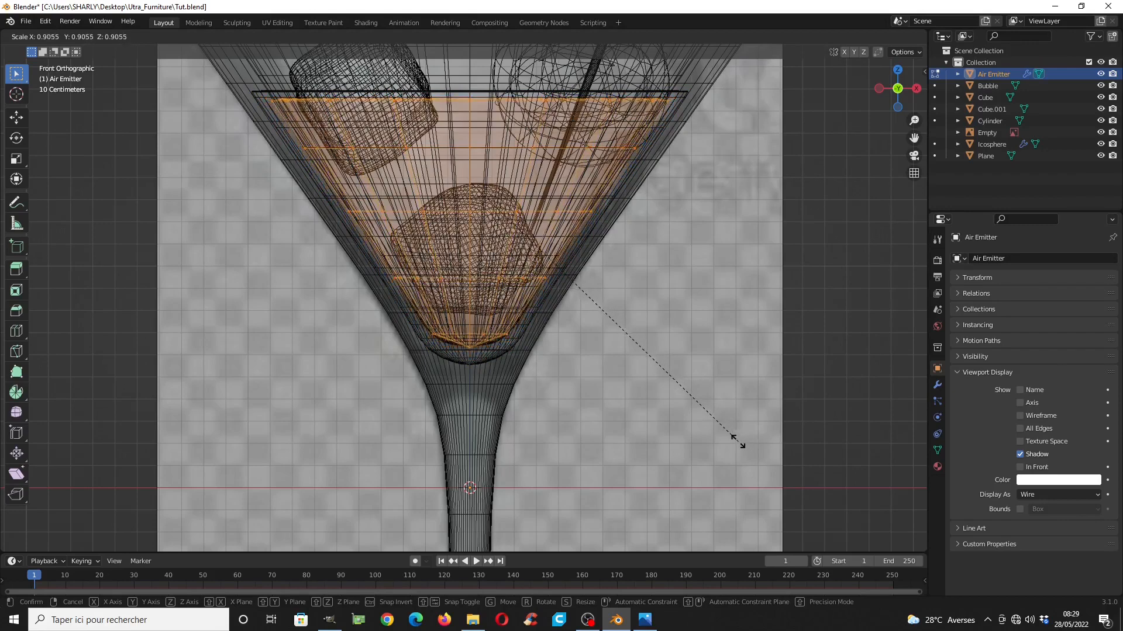
click(703, 431)
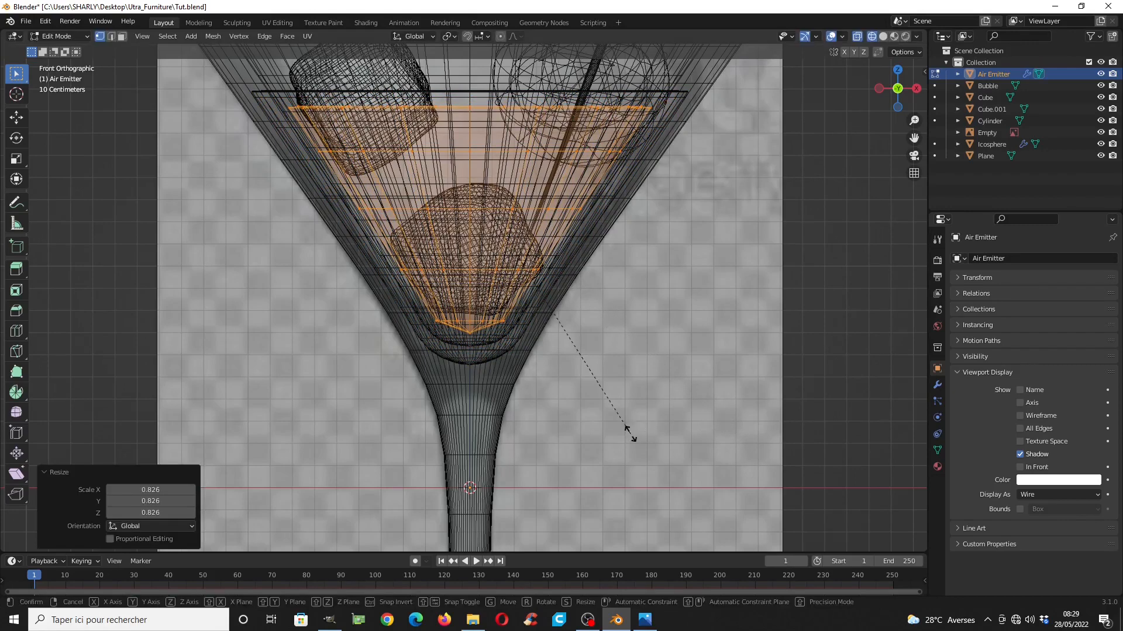
key(z)
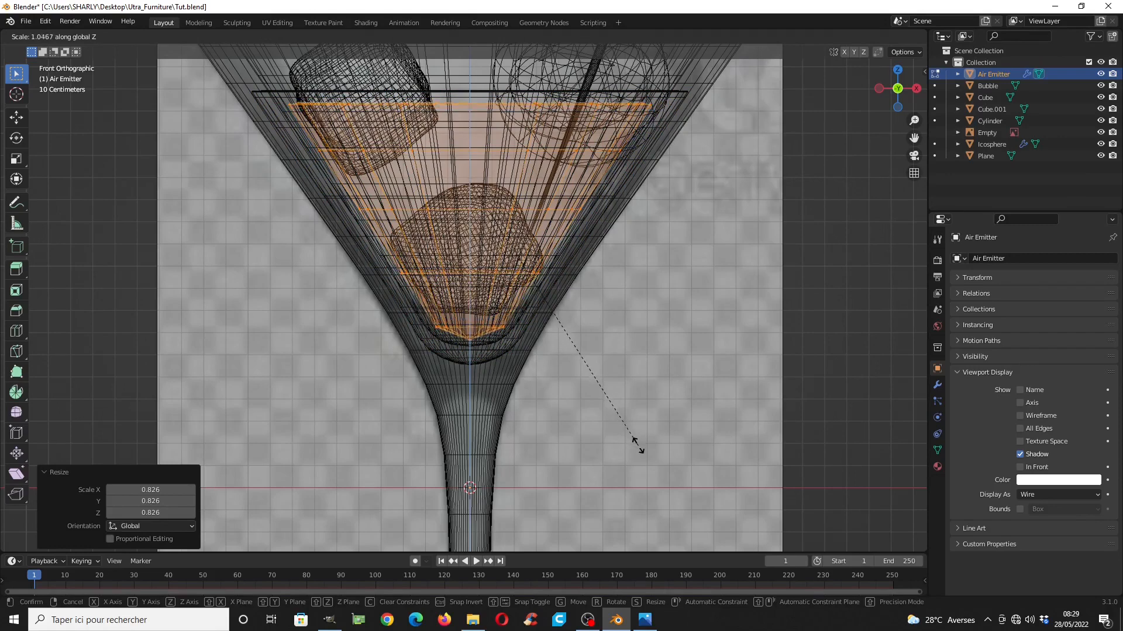
click(640, 453)
key(Tab)
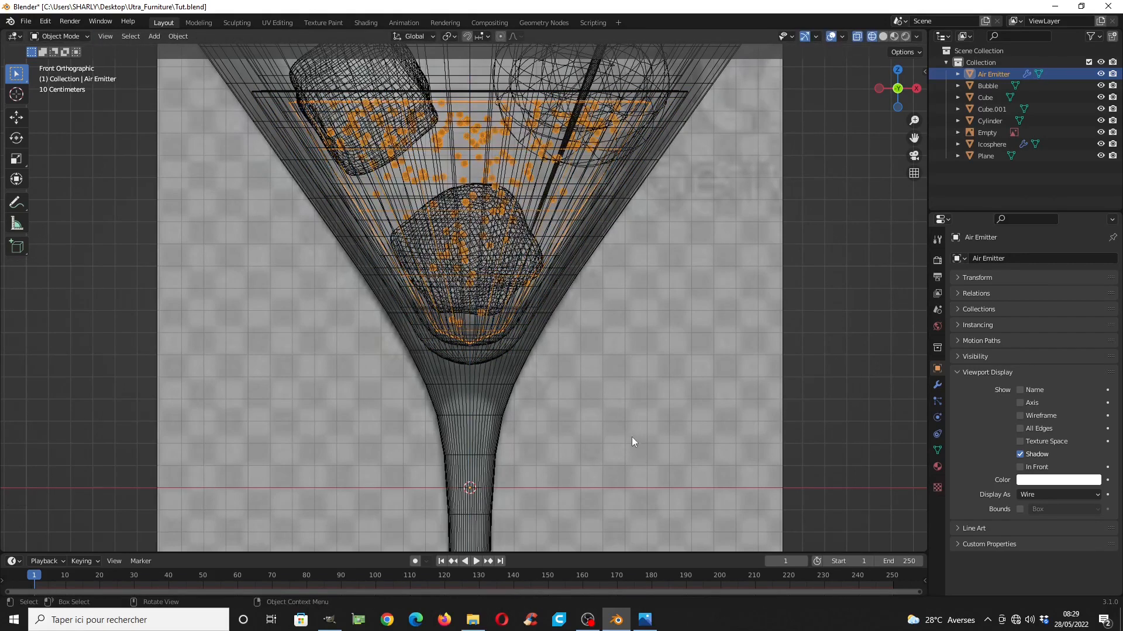
Move the Air Emitter up about 0.01 m along Z inside the glass bowl
key(g)
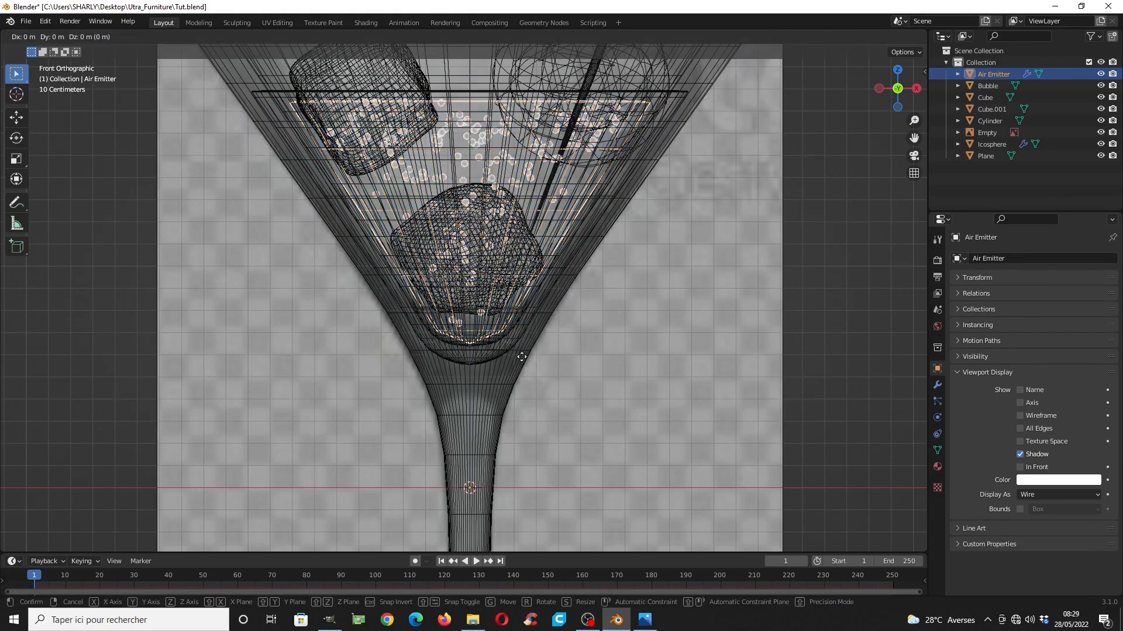
key(z)
click(522, 356)
key(s)
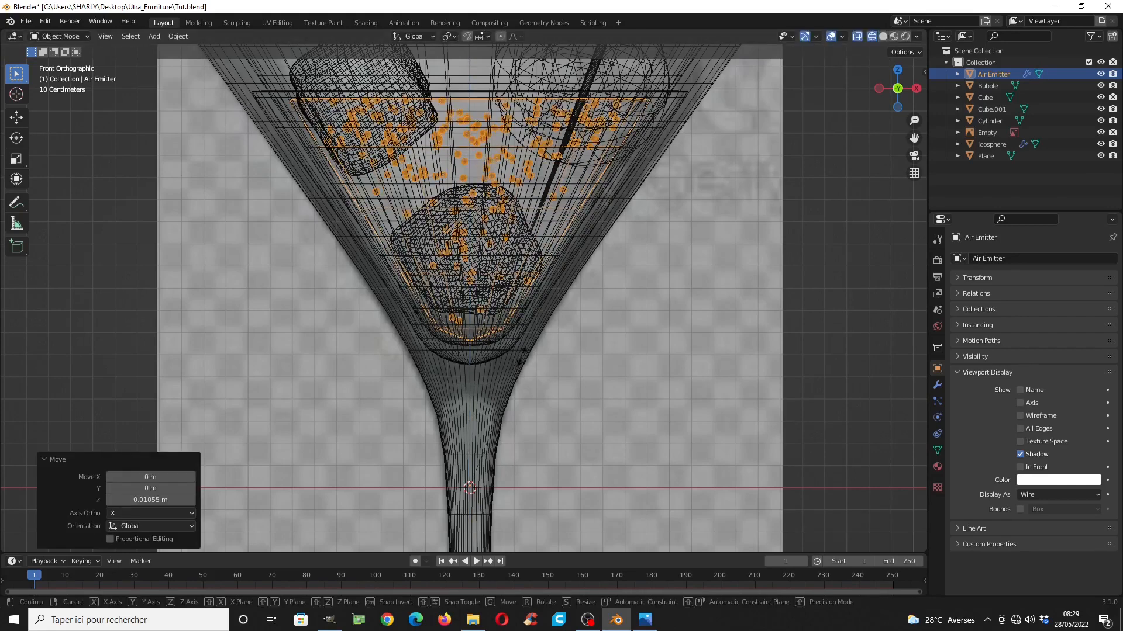
key(z)
key(Escape)
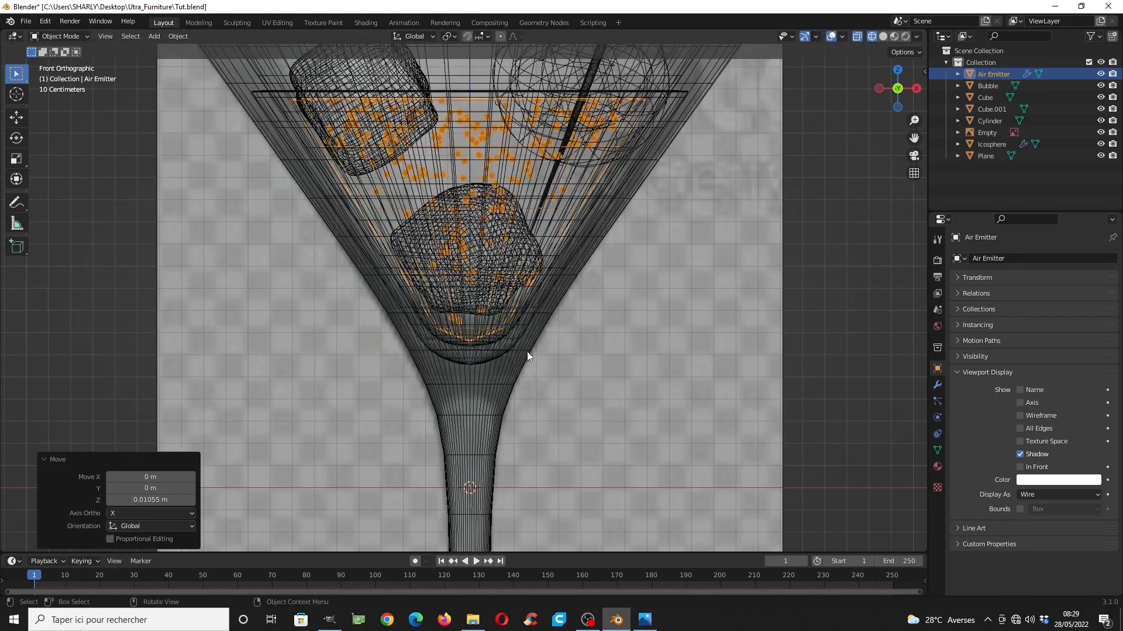
Delete the reference image Empty behind the glass
scroll(528, 354, down, 6)
key(ctrl+s)
mouse_move(528, 364)
middle_down()
mouse_move(531, 307)
mouse_move(557, 359)
mouse_move(452, 289)
mouse_move(616, 324)
mouse_move(574, 342)
mouse_move(612, 293)
middle_up()
key(shift+z)
key(shift+z)
mouse_move(422, 296)
middle_down()
mouse_move(527, 334)
mouse_move(528, 346)
mouse_move(494, 325)
middle_up()
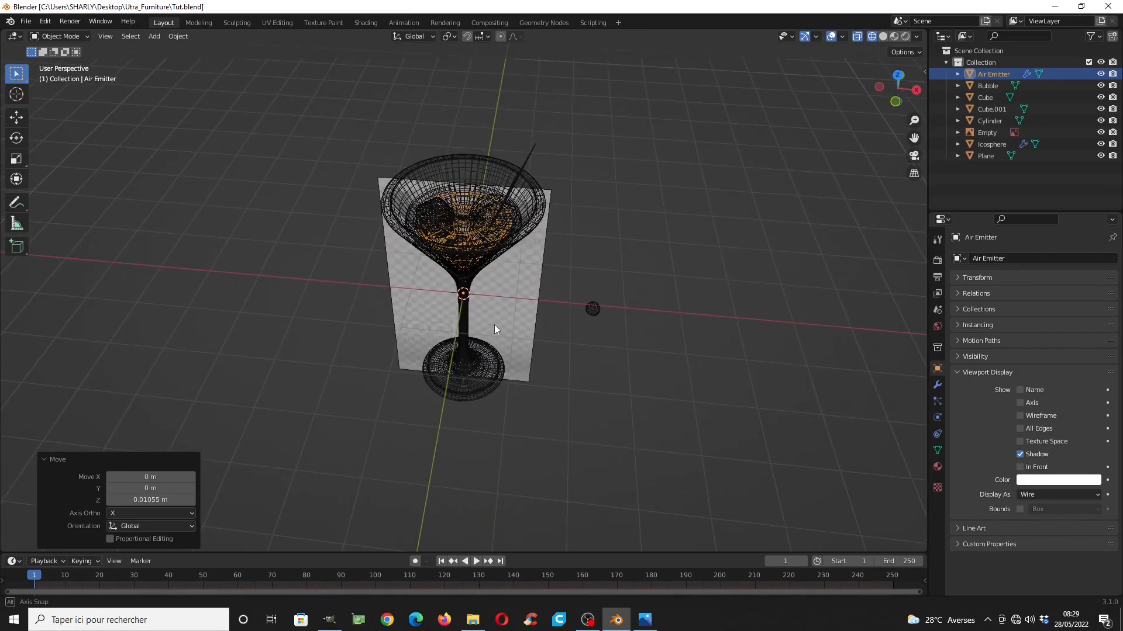
middle_drag(494, 325, 499, 326)
middle_drag(529, 254, 557, 251)
key(x)
click(553, 203)
Parent all the cocktail objects except the Bubble to the glass Plane using Object (Keep Transform)
click(600, 299)
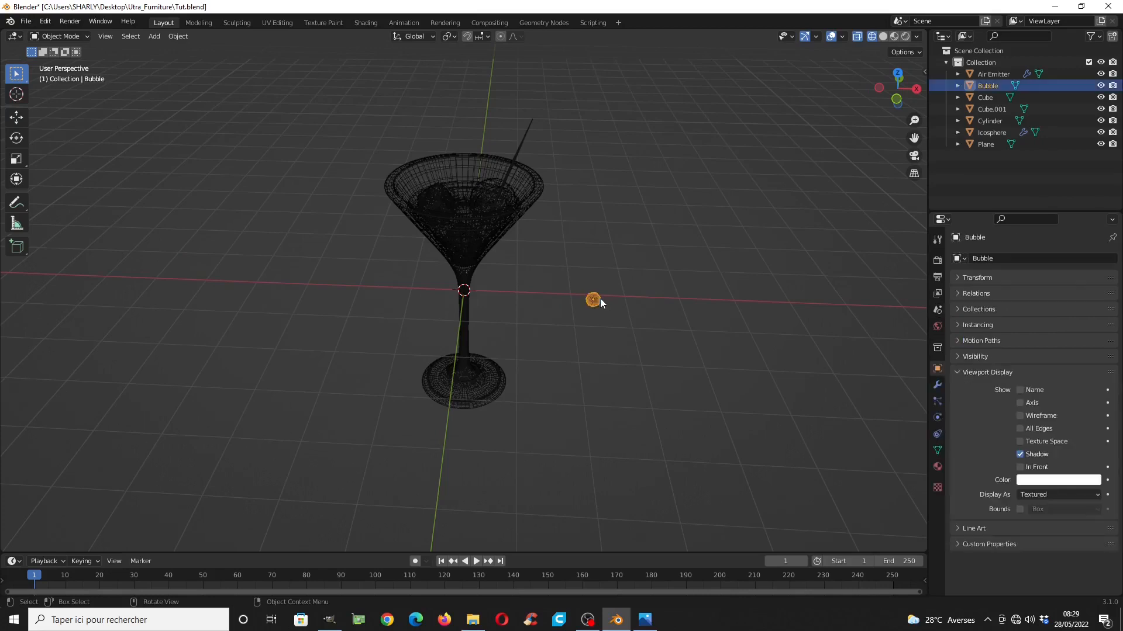
middle_drag(600, 299, 517, 251)
click(497, 213)
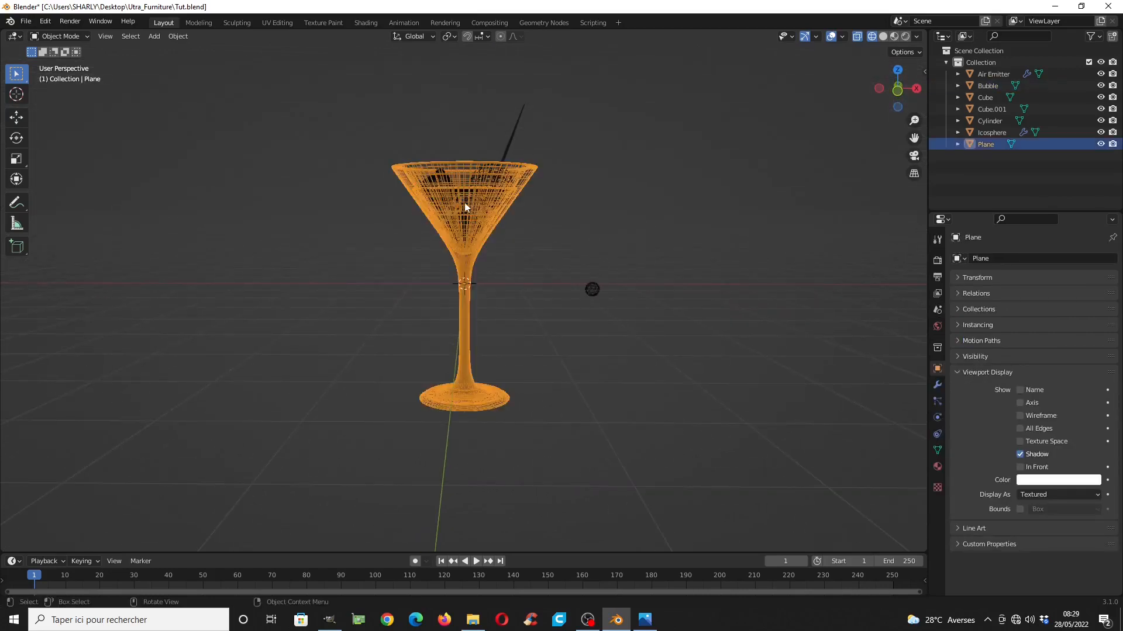
drag(433, 117, 531, 218)
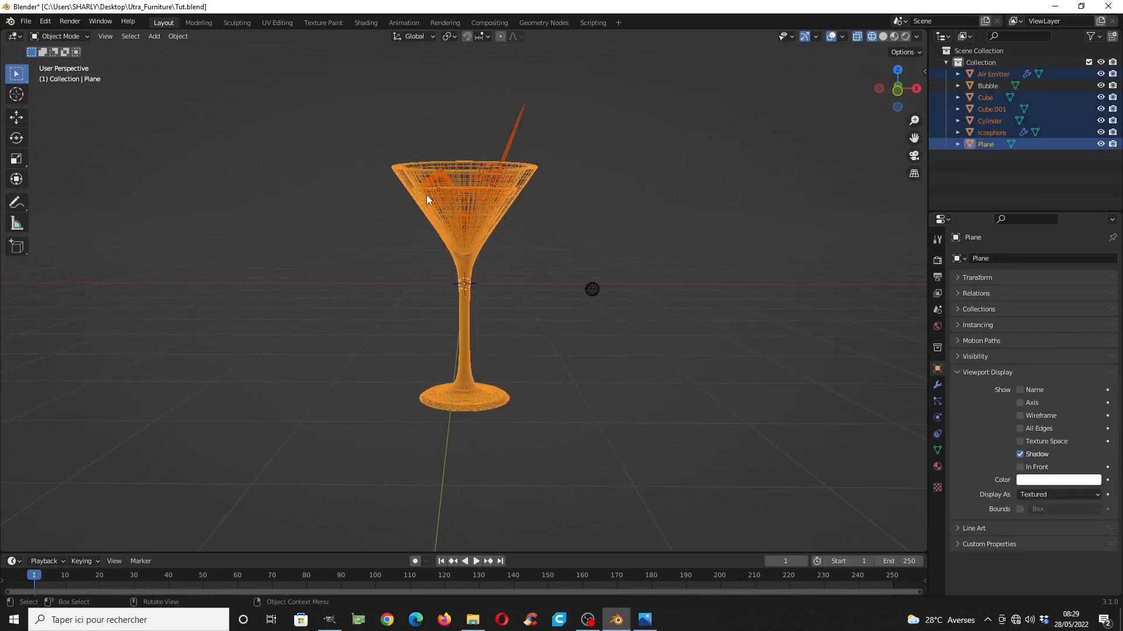
key(ctrl+p)
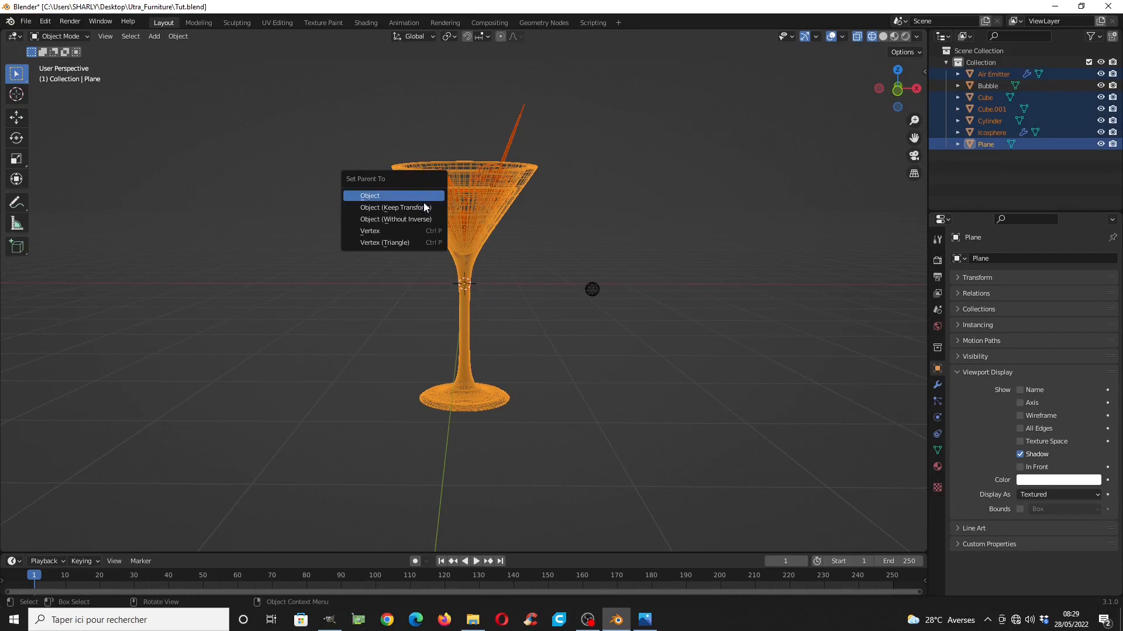
click(388, 207)
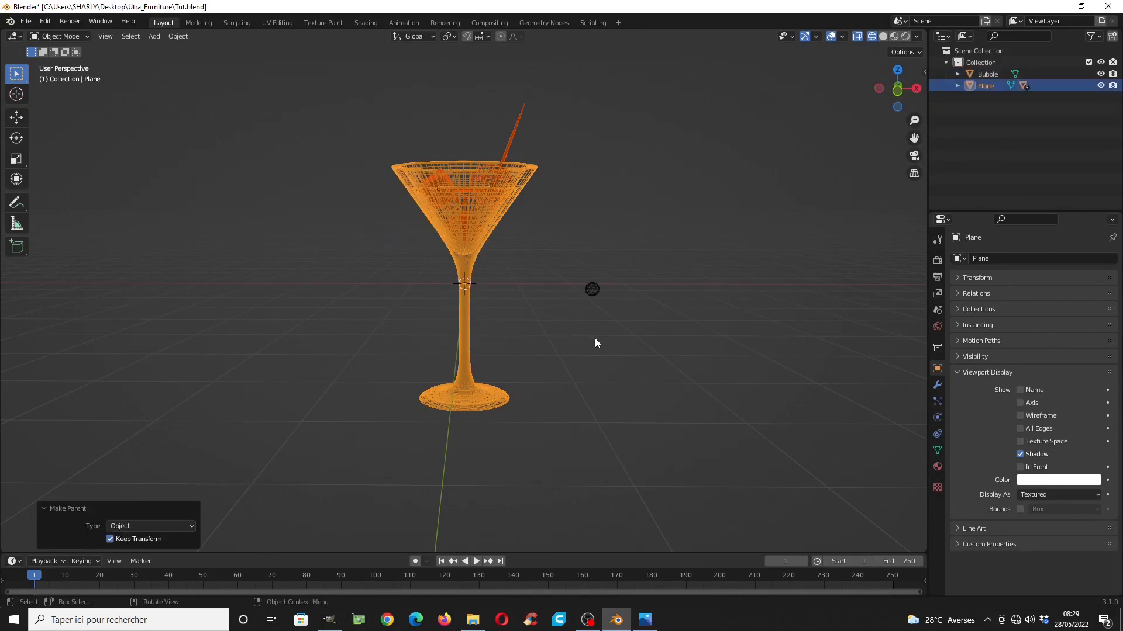
key(g)
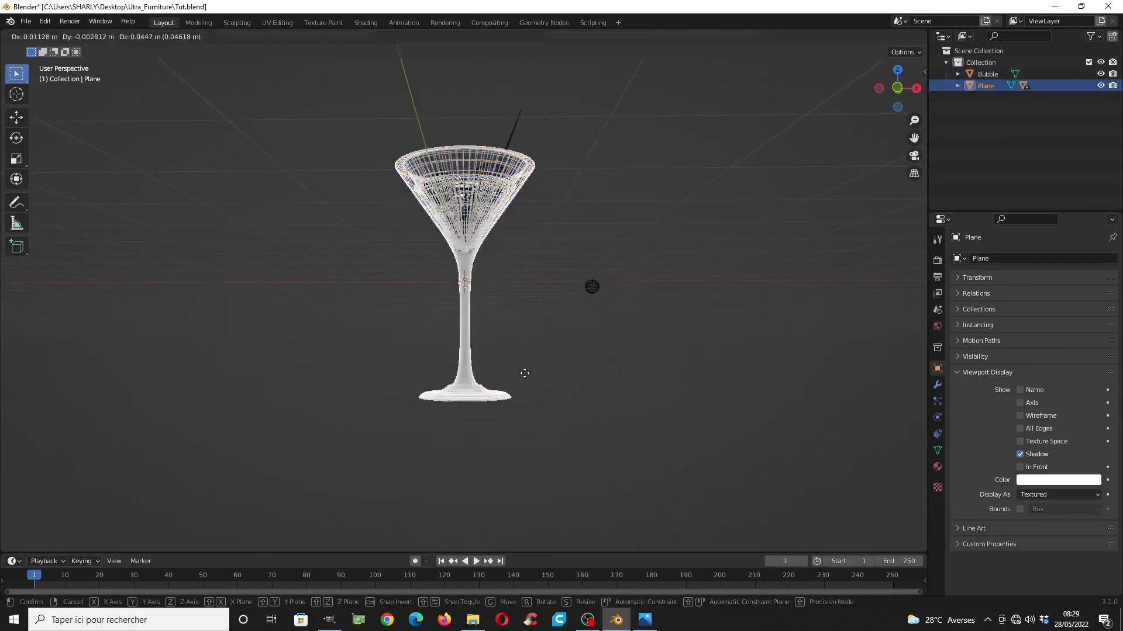
right_click(563, 408)
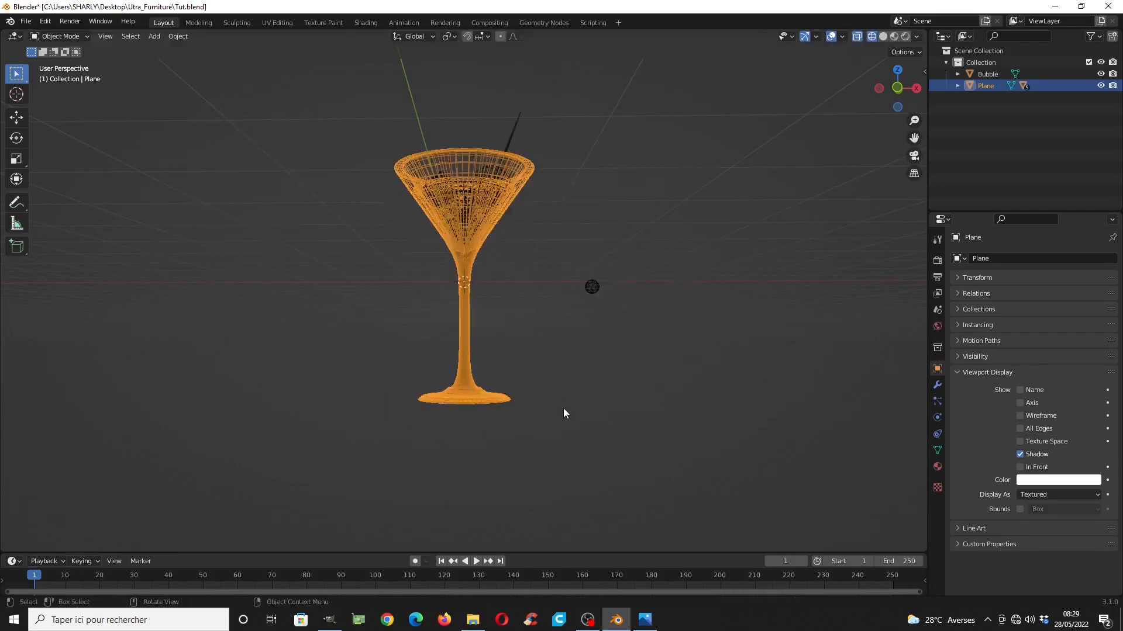
middle_drag(563, 408, 528, 320)
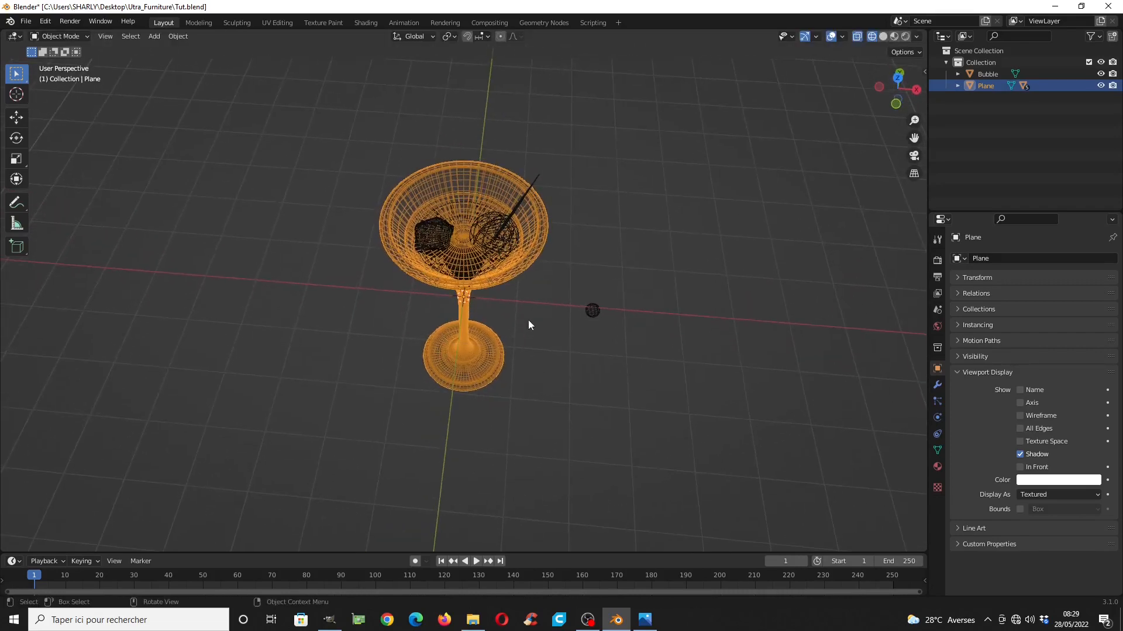
From the front view, raise the glass with its contents about 2.29 m along Z
key(KP_1)
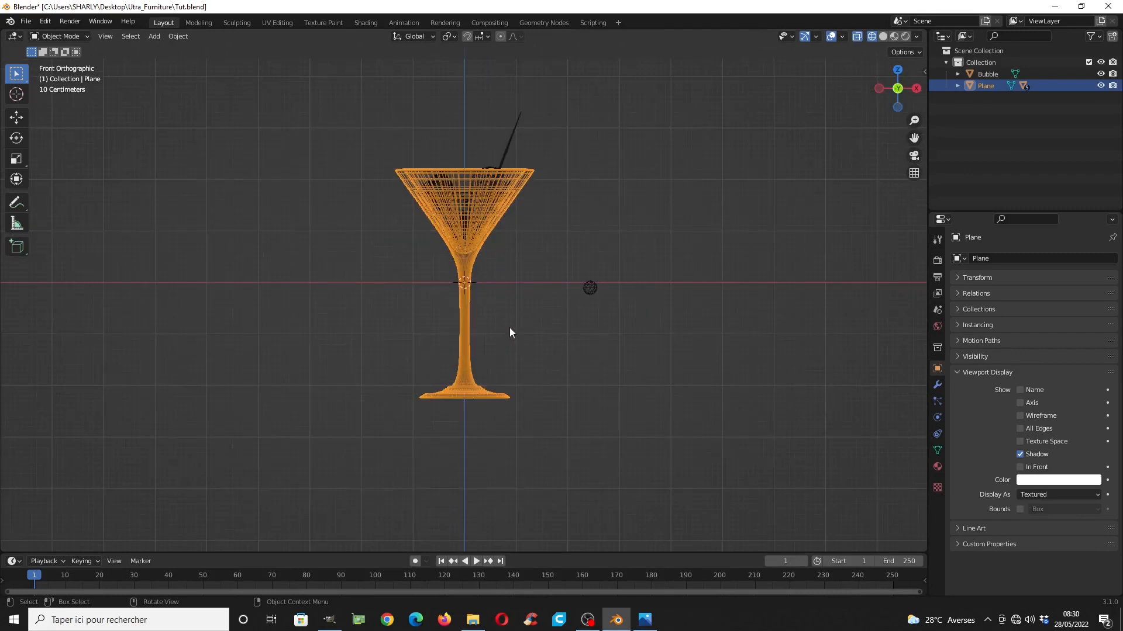
key(g)
right_click(542, 206)
key(Tab)
key(a)
scroll(517, 371, up, 3)
key(g)
key(z)
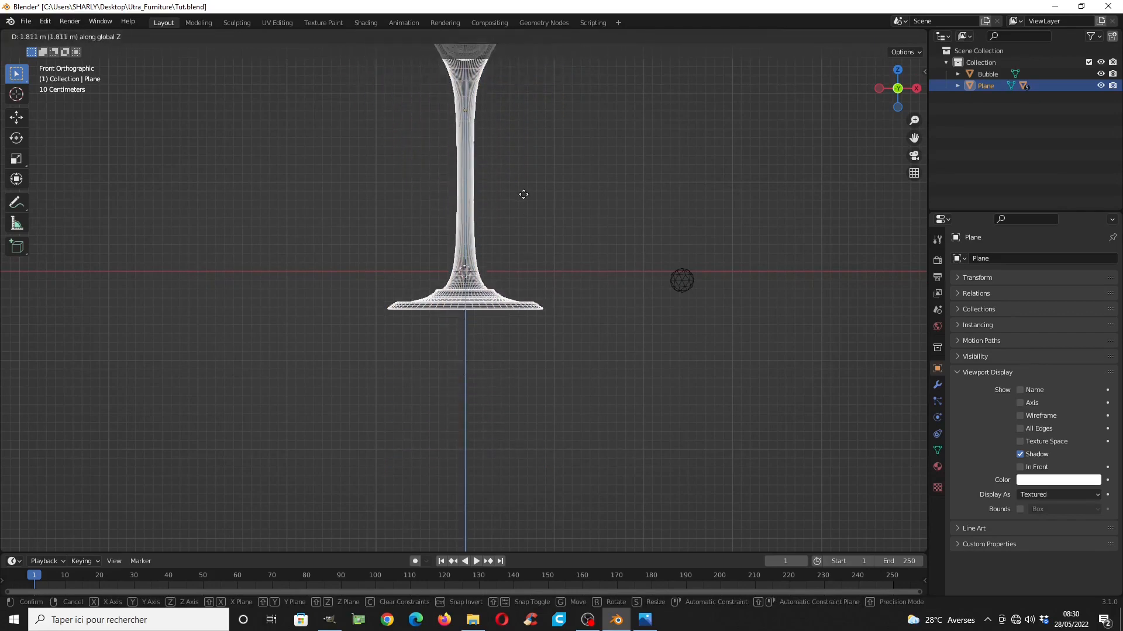
click(504, 251)
Lower the glass about 0.051 m along Z so its foot rests on the world origin line
scroll(507, 278, up, 3)
scroll(506, 283, up, 3)
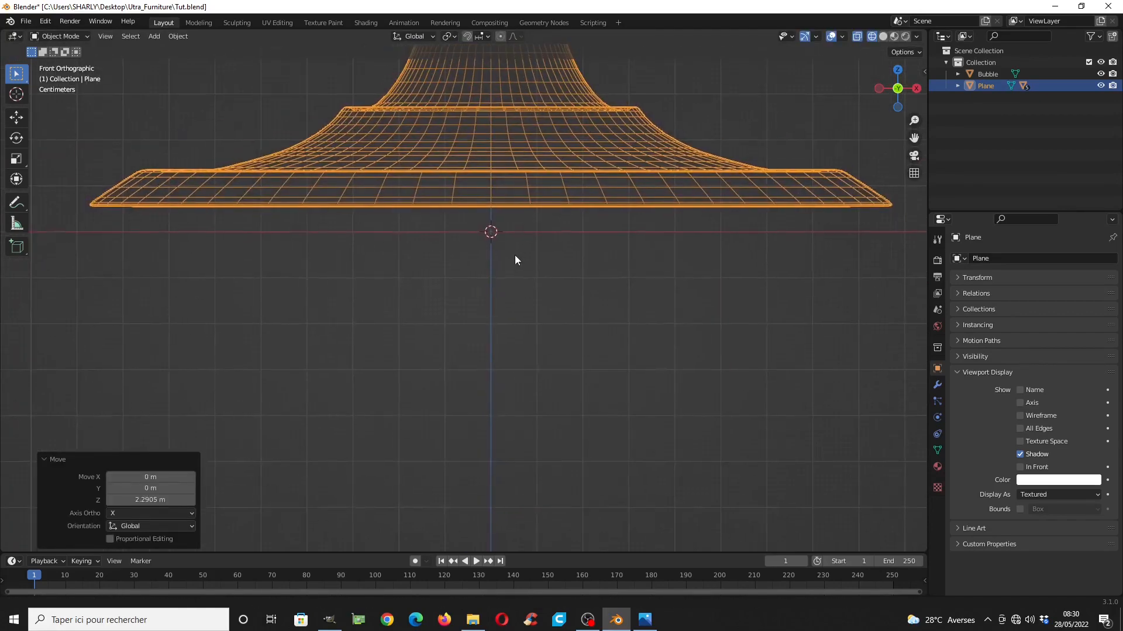
key(g)
key(z)
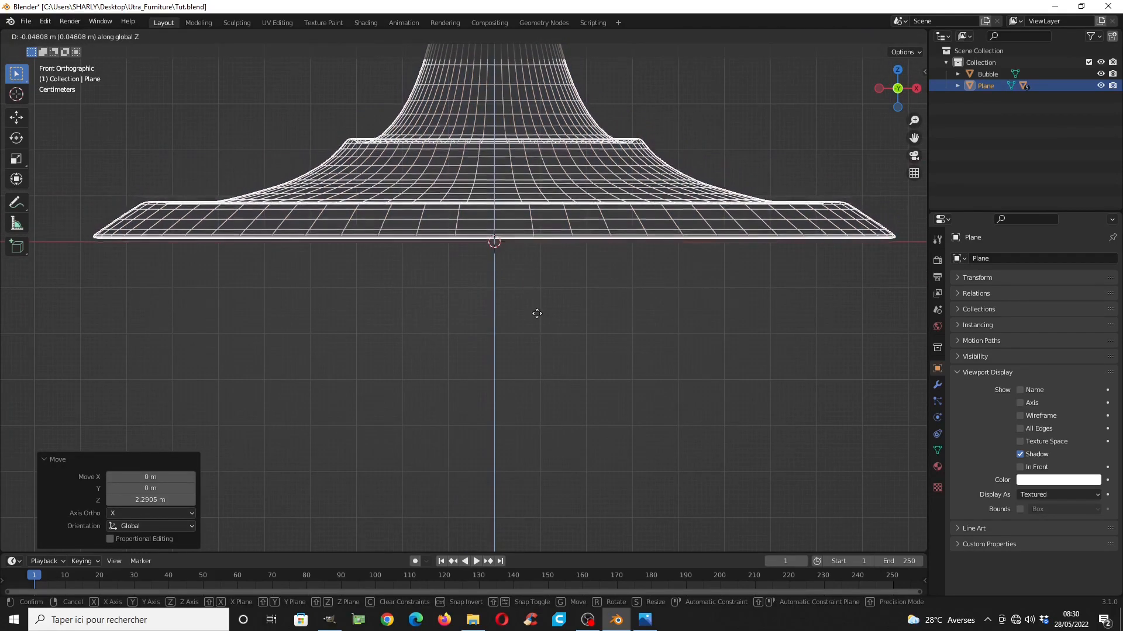
click(538, 328)
Set the glass's origin to the 3D cursor at the base of its foot
scroll(525, 271, down, 10)
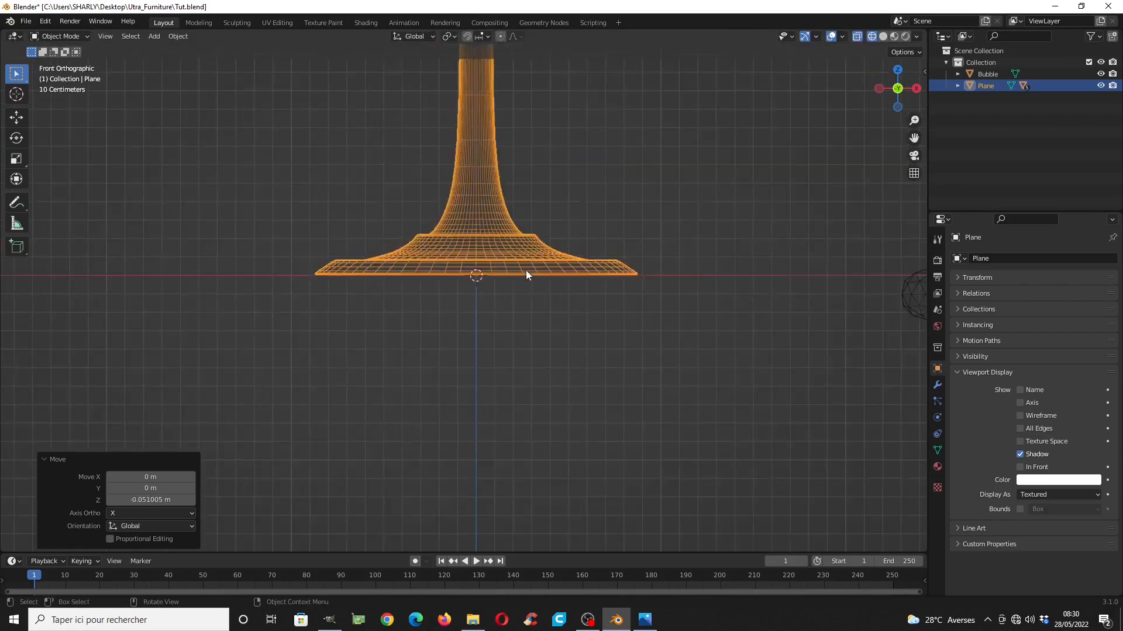
right_click(475, 195)
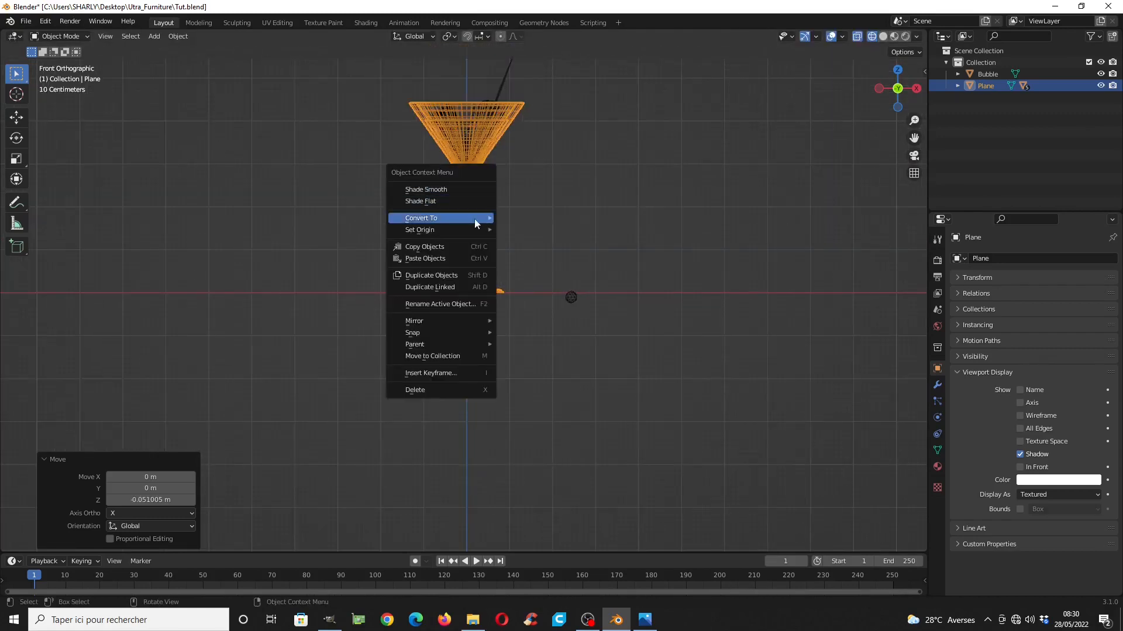
mouse_move(479, 230)
click(541, 256)
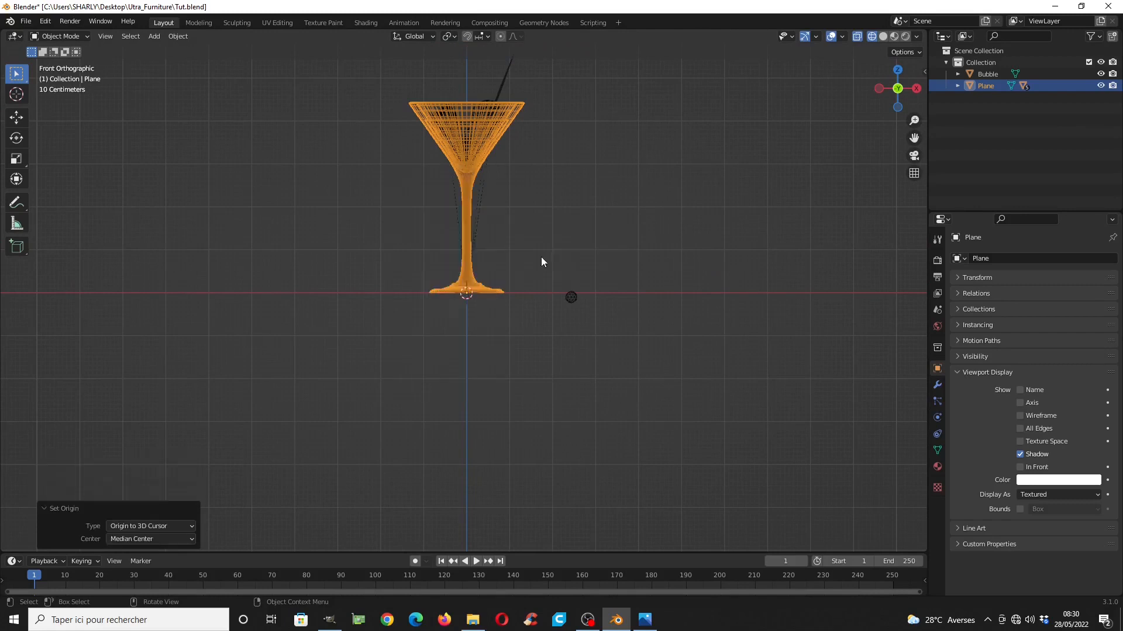
scroll(510, 283, down, 2)
key(g)
key(Escape)
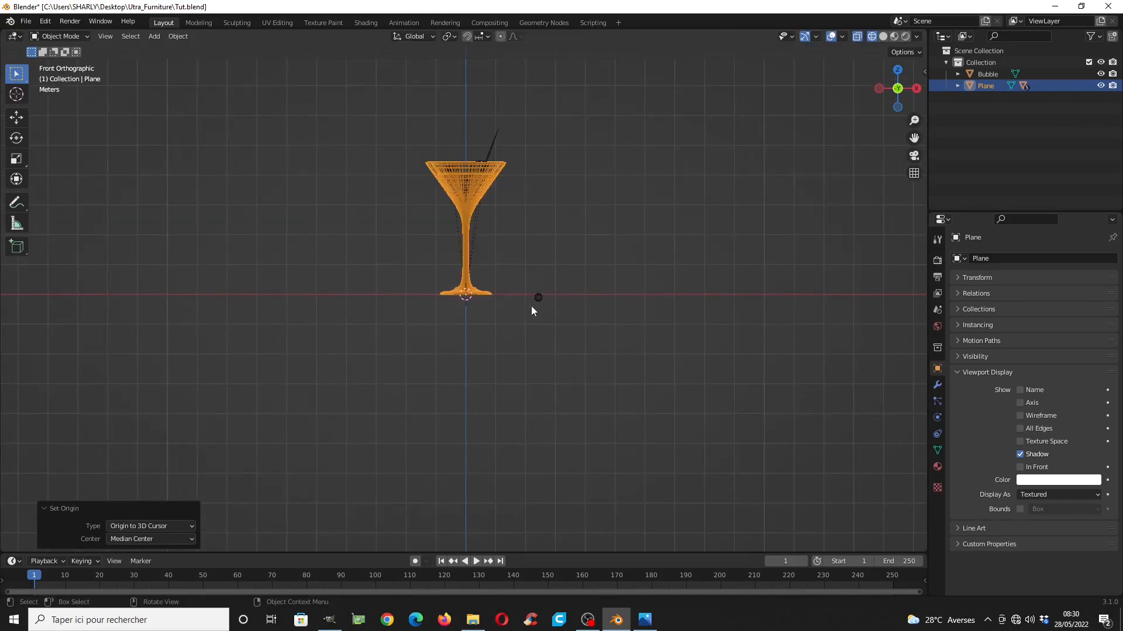
Scale the glass with its contents down uniformly by a factor of about 0.225
scroll(518, 310, up, 2)
shift+middle_drag(500, 265, 501, 335)
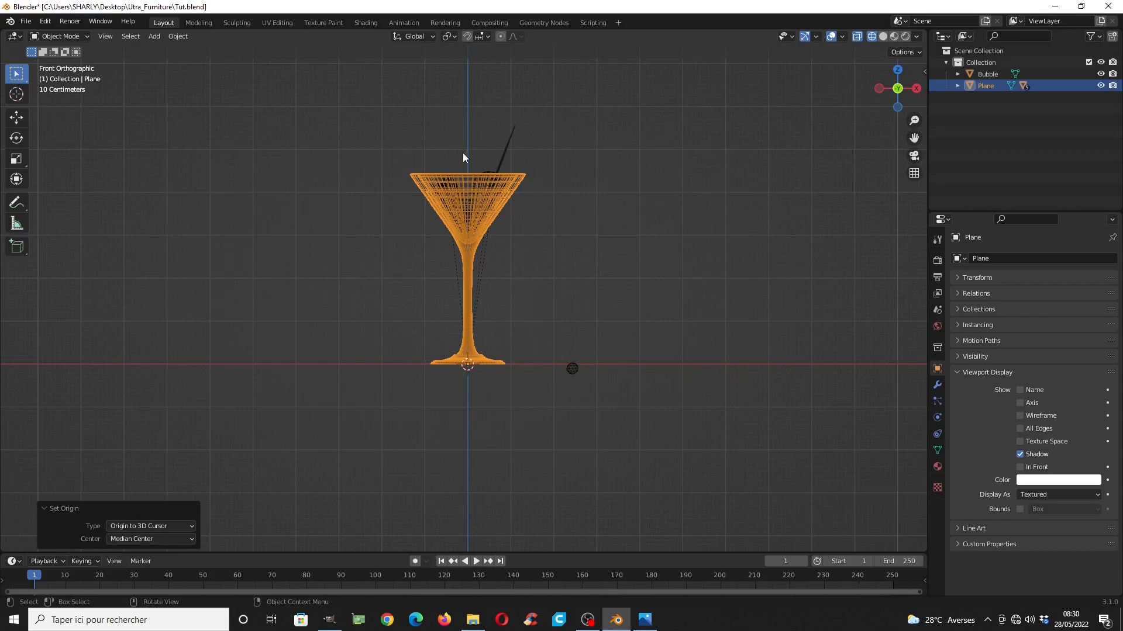
scroll(504, 370, up, 3)
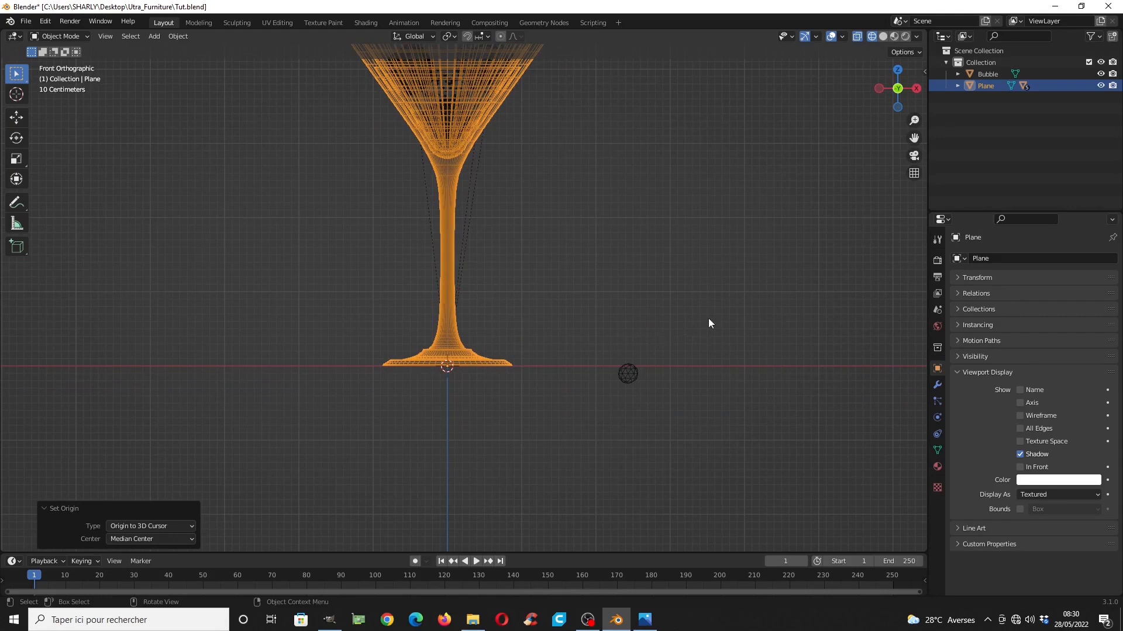
key(s)
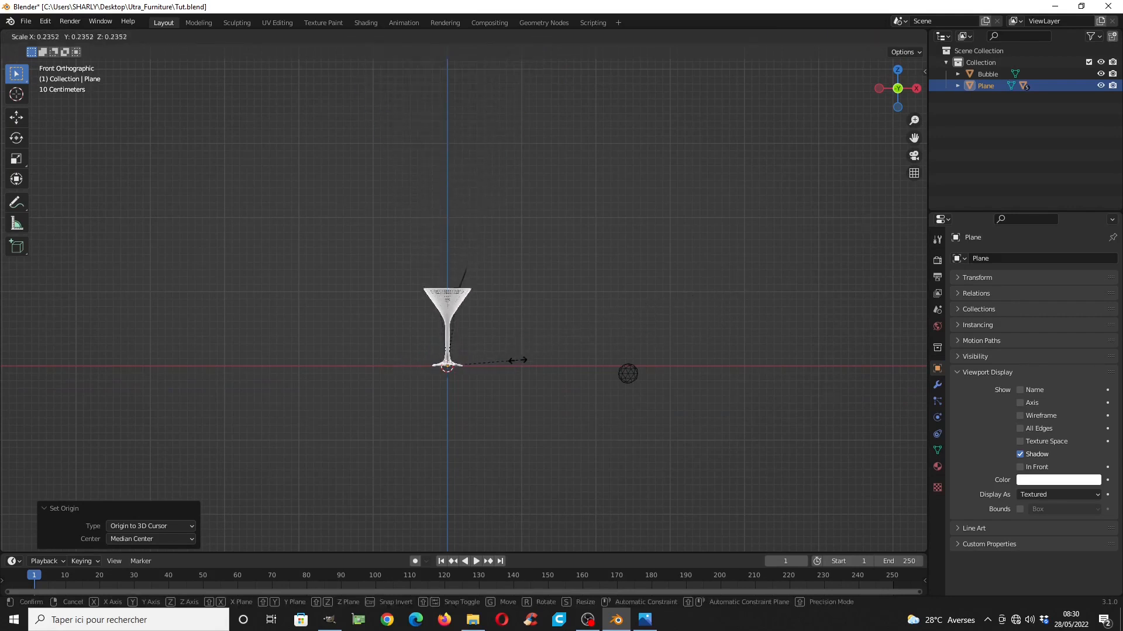
click(515, 363)
Shrink the glass uniformly two more times, by factors of about 0.32 and 0.473
scroll(539, 255, up, 4)
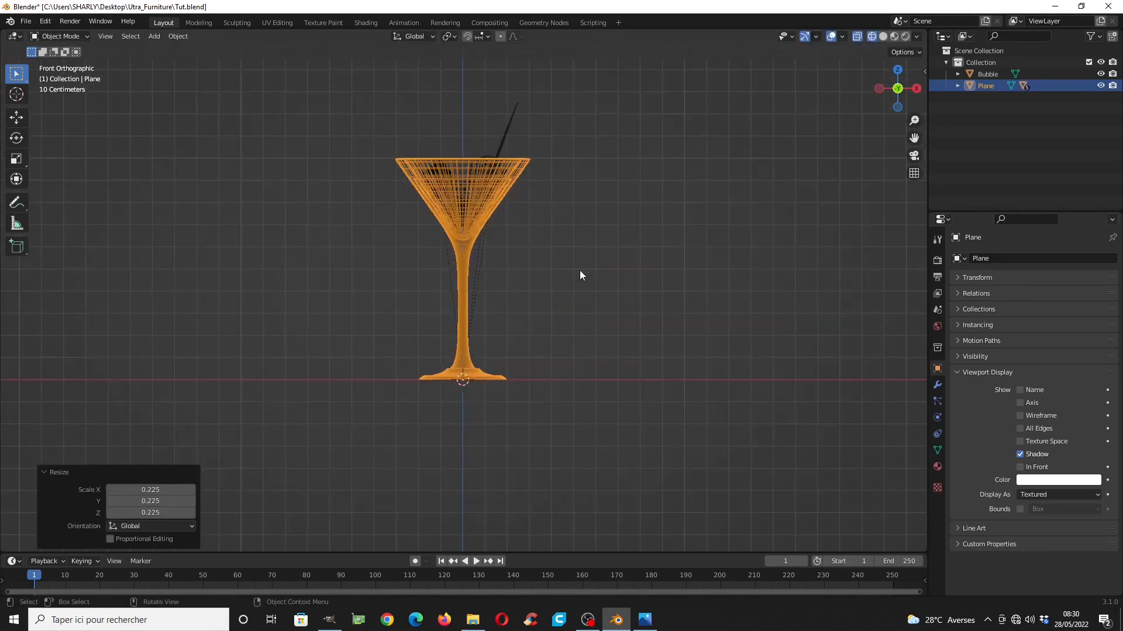
key(s)
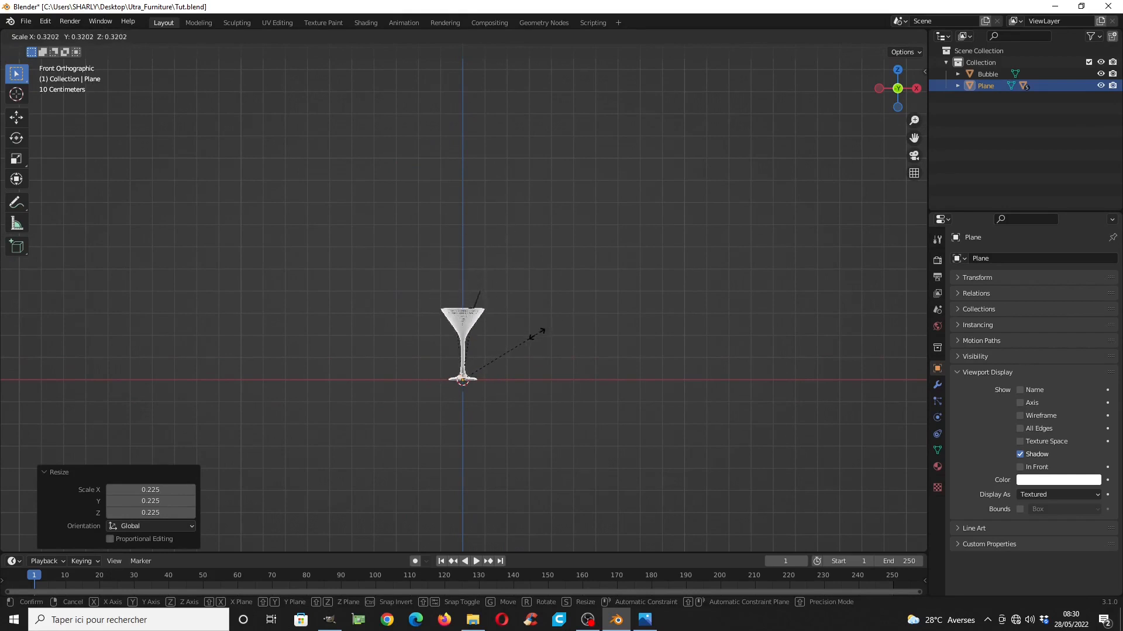
click(537, 333)
scroll(499, 352, up, 5)
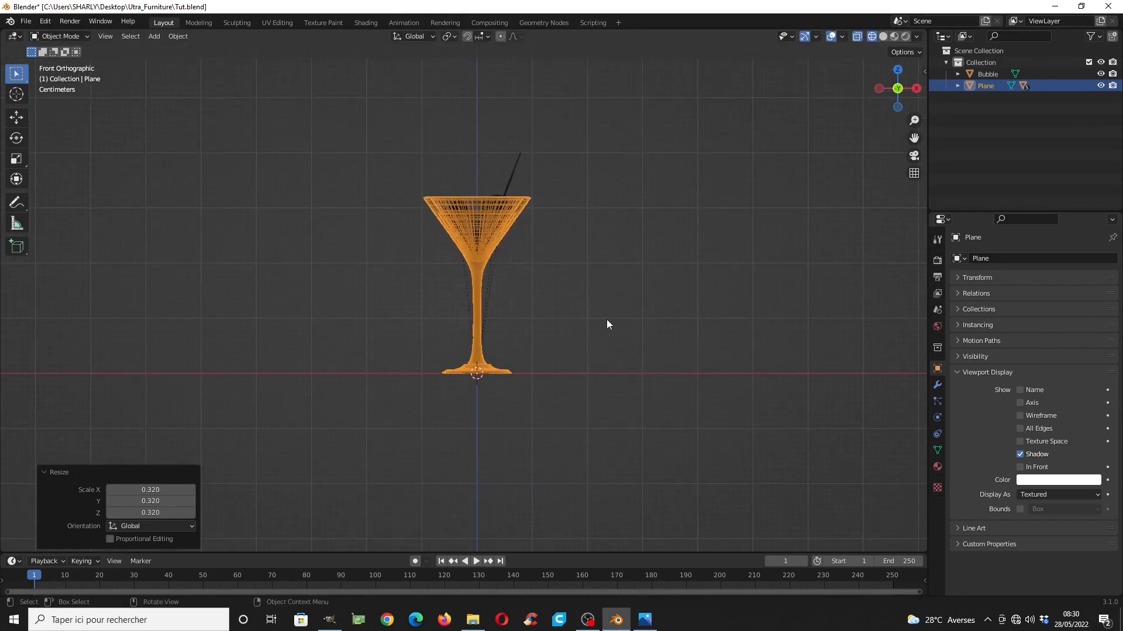
scroll(606, 324, up, 3)
key(s)
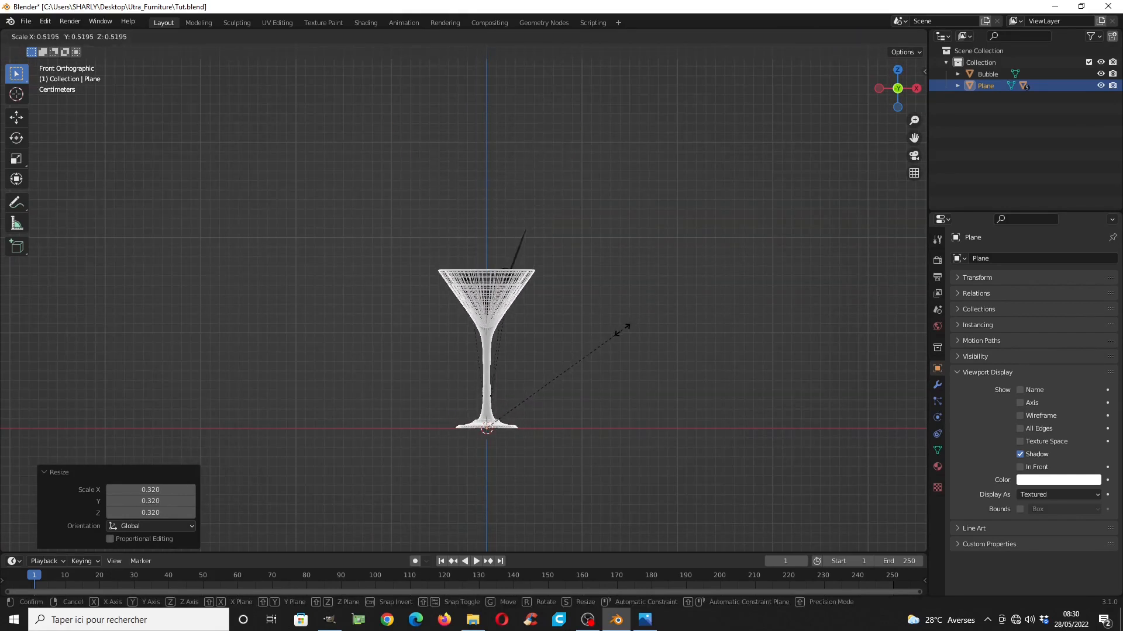
click(609, 337)
scroll(602, 334, down, 2)
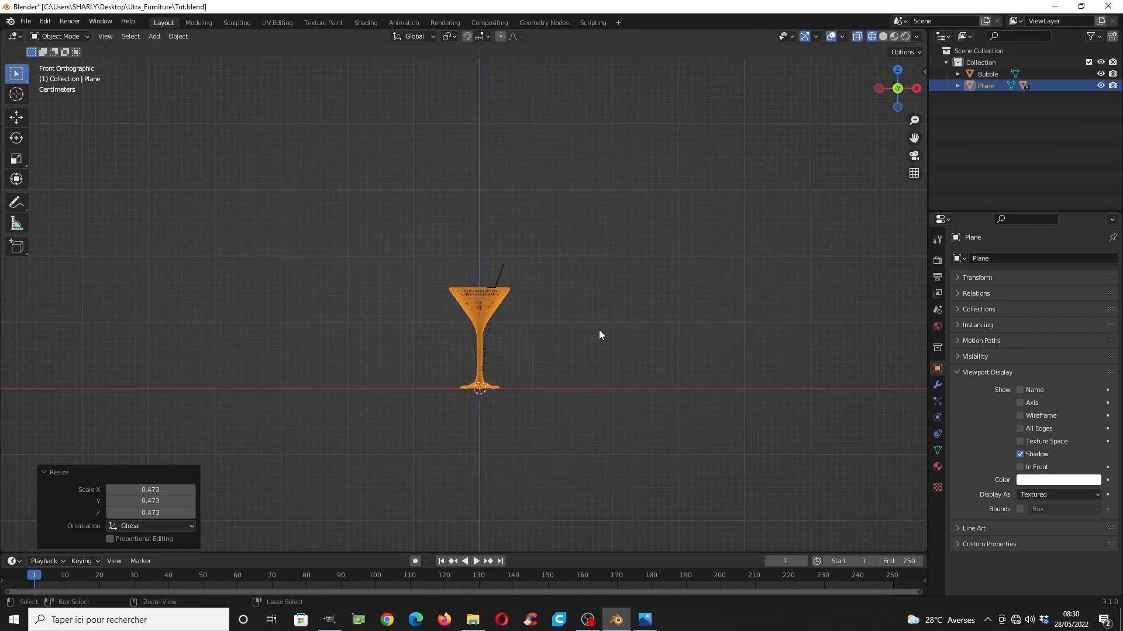
scroll(599, 330, down, 10)
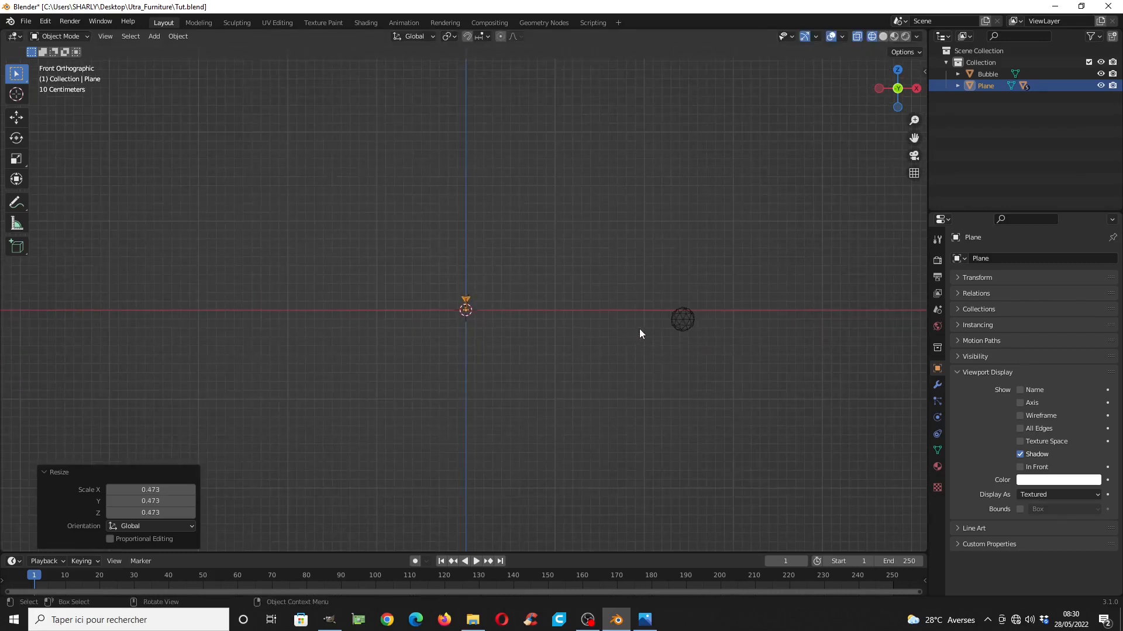
Move the bubble close to the glass, about -2.188 m along X and 0.186 m along Z
click(694, 320)
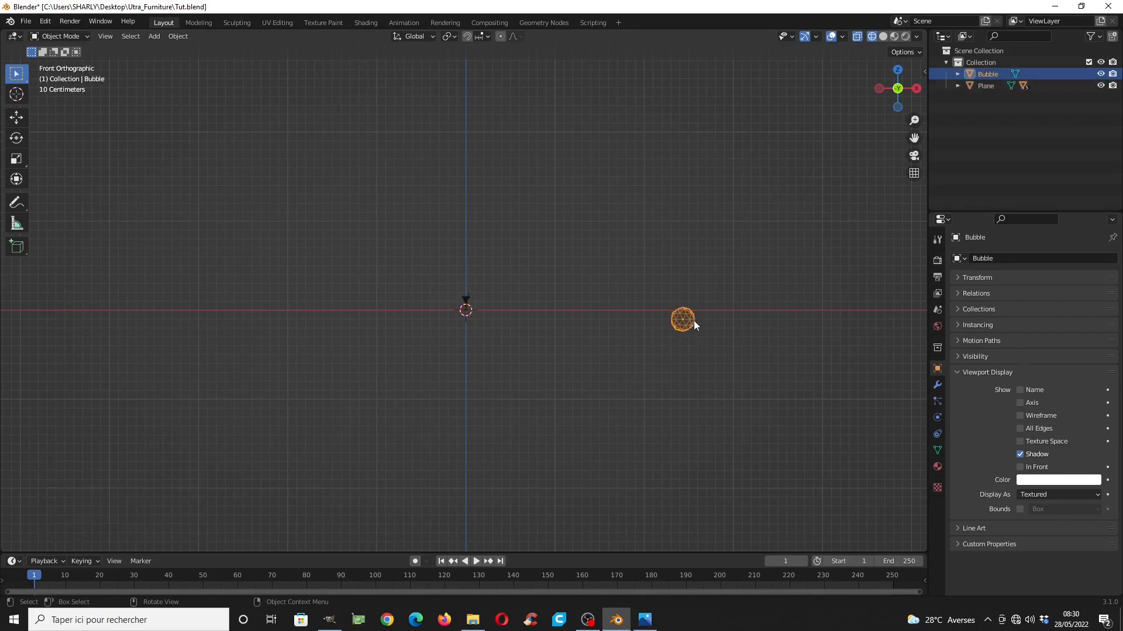
scroll(725, 335, up, 4)
scroll(818, 349, down, 3)
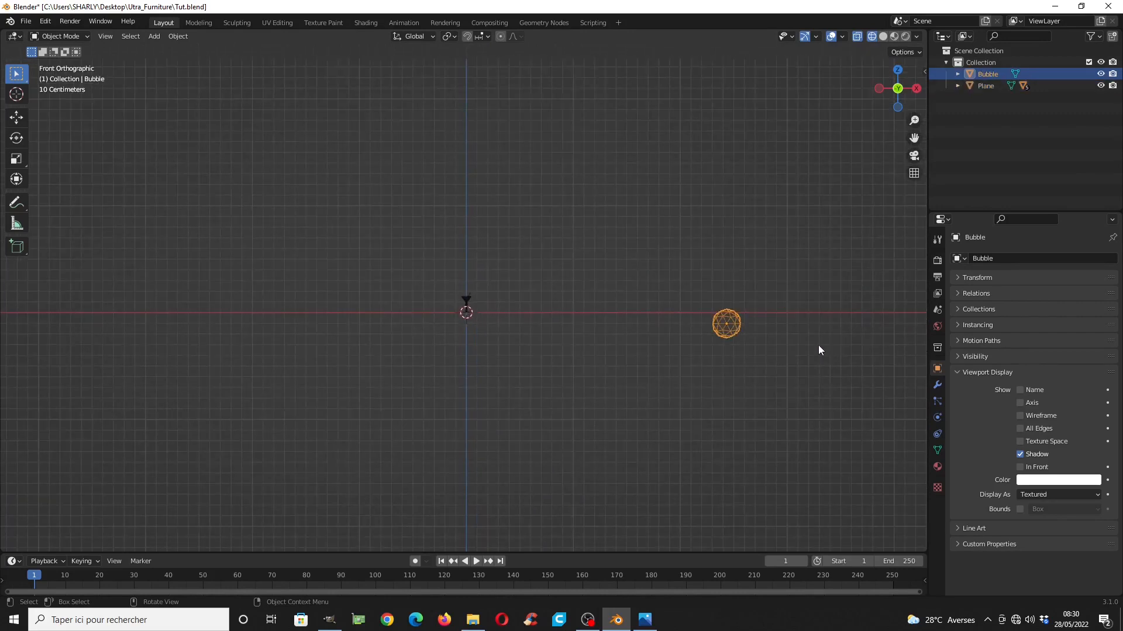
key(g)
click(584, 324)
scroll(640, 379, up, 4)
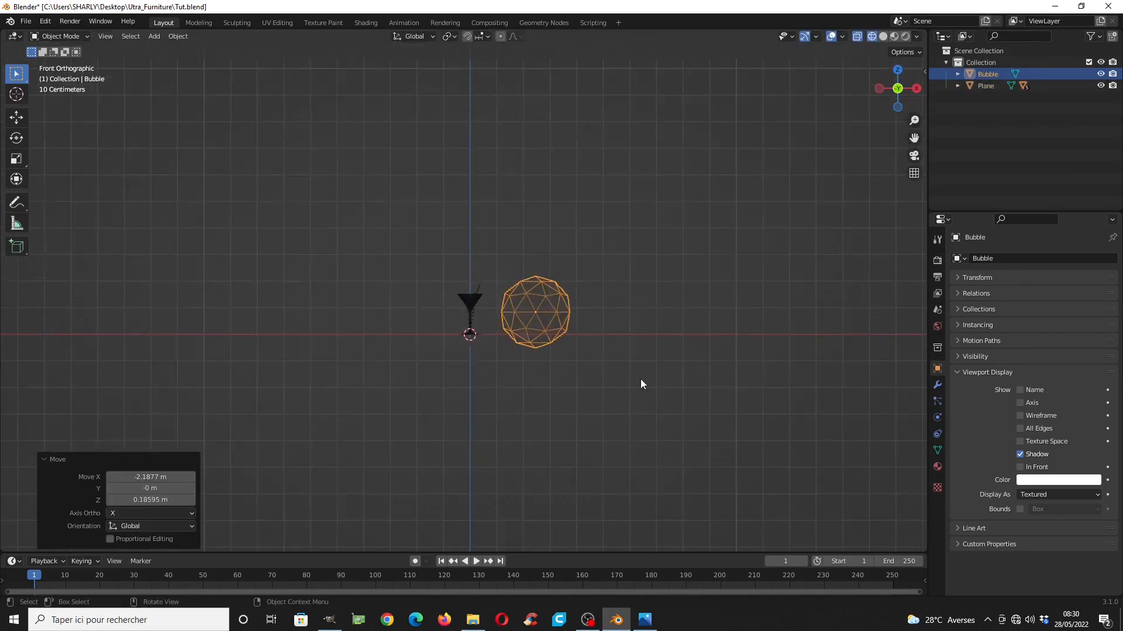
scroll(640, 384, up, 8)
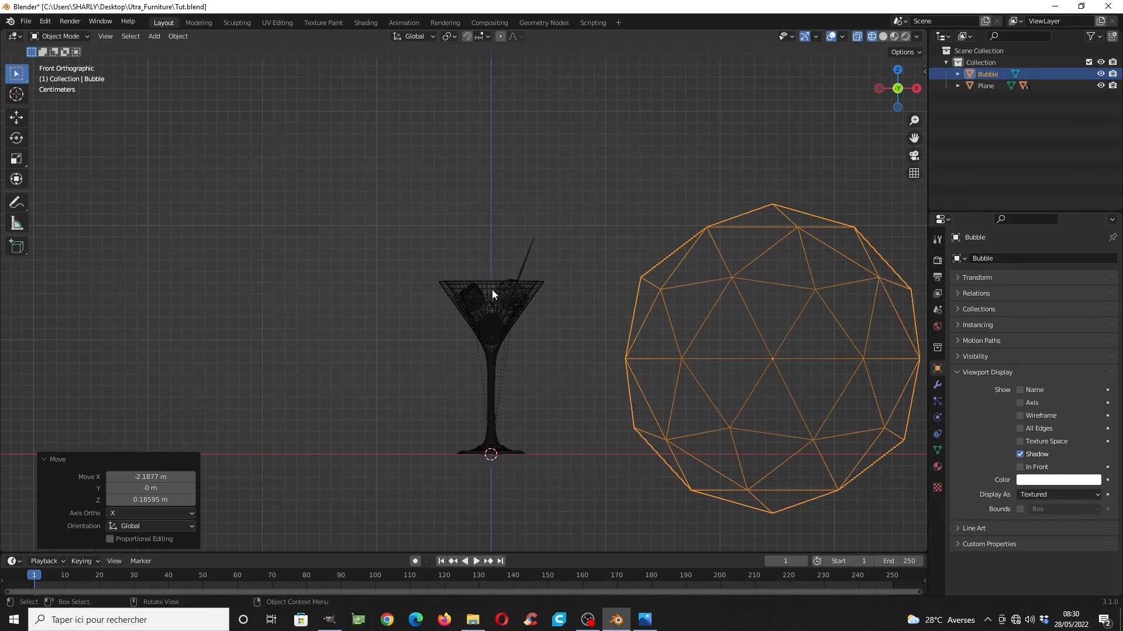
key(s)
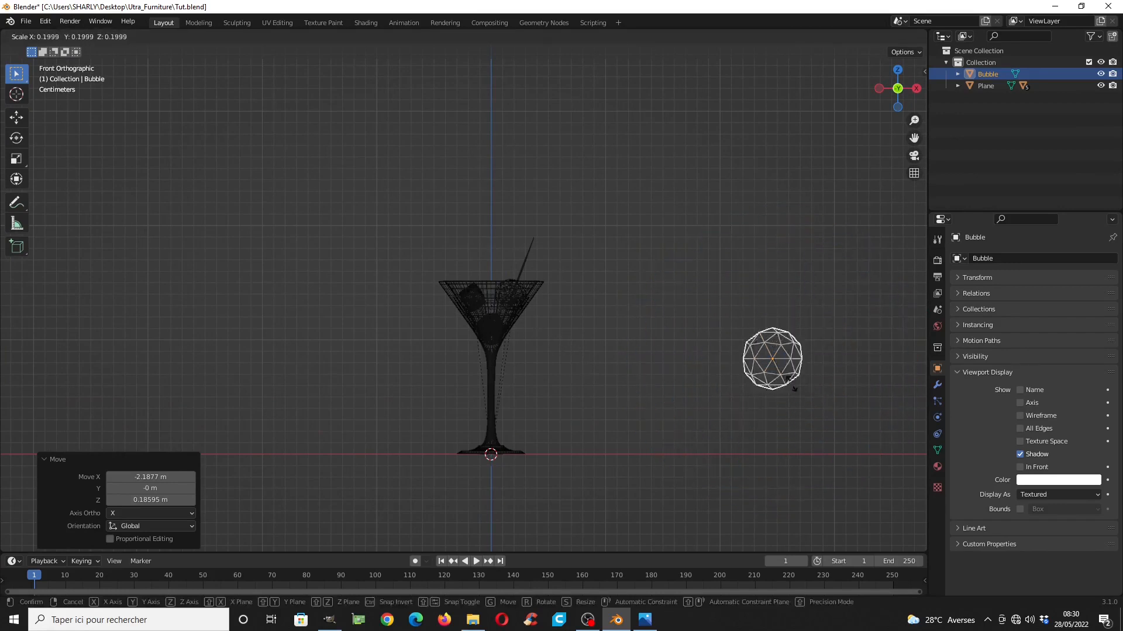
right_click(821, 388)
Apply the scale to the glass together with the objects inside its bowl
click(500, 291)
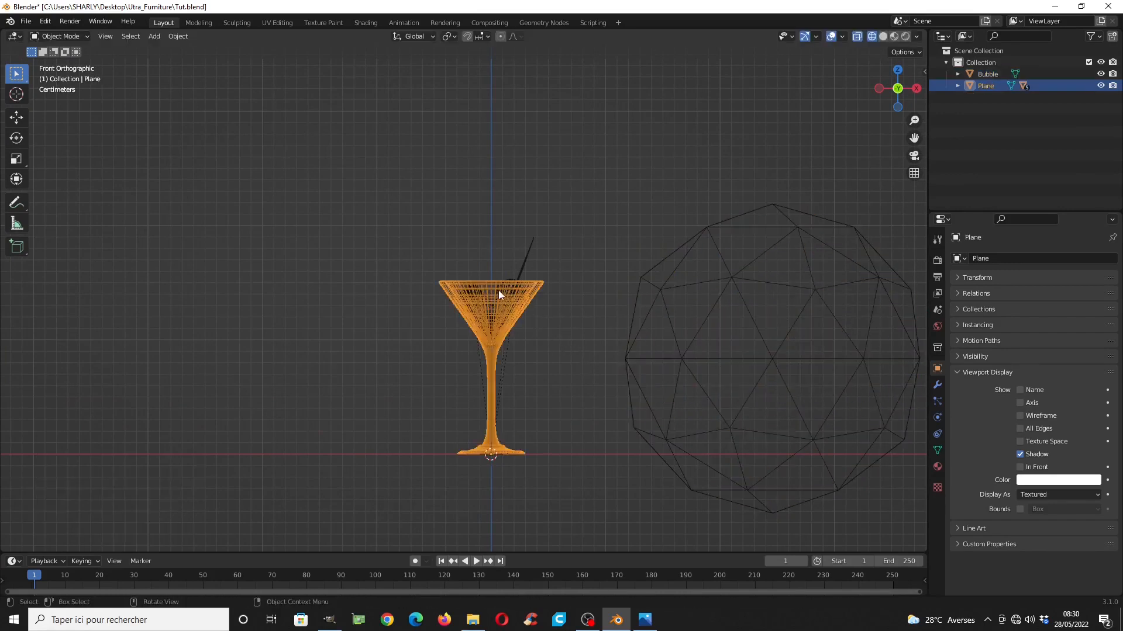
drag(464, 242, 536, 339)
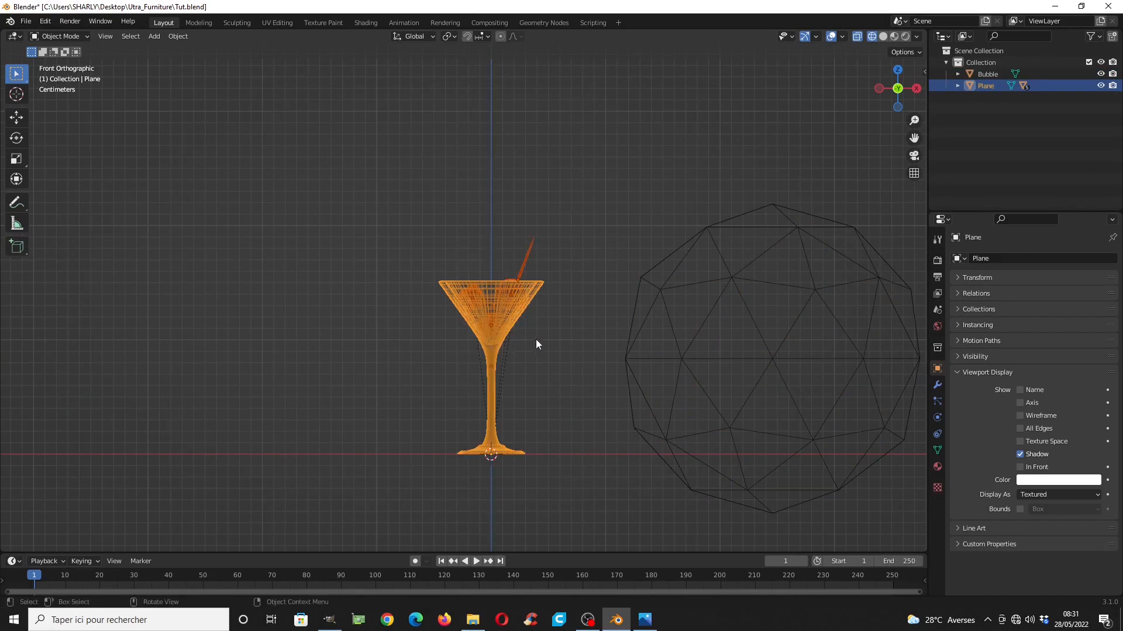
key(ctrl+a)
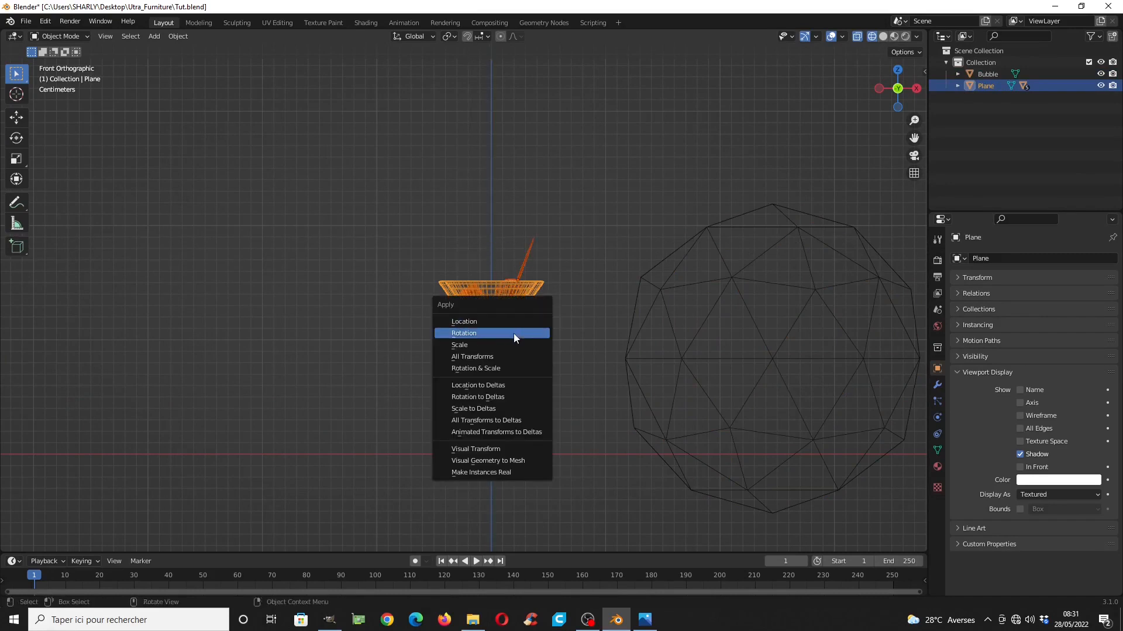
click(503, 345)
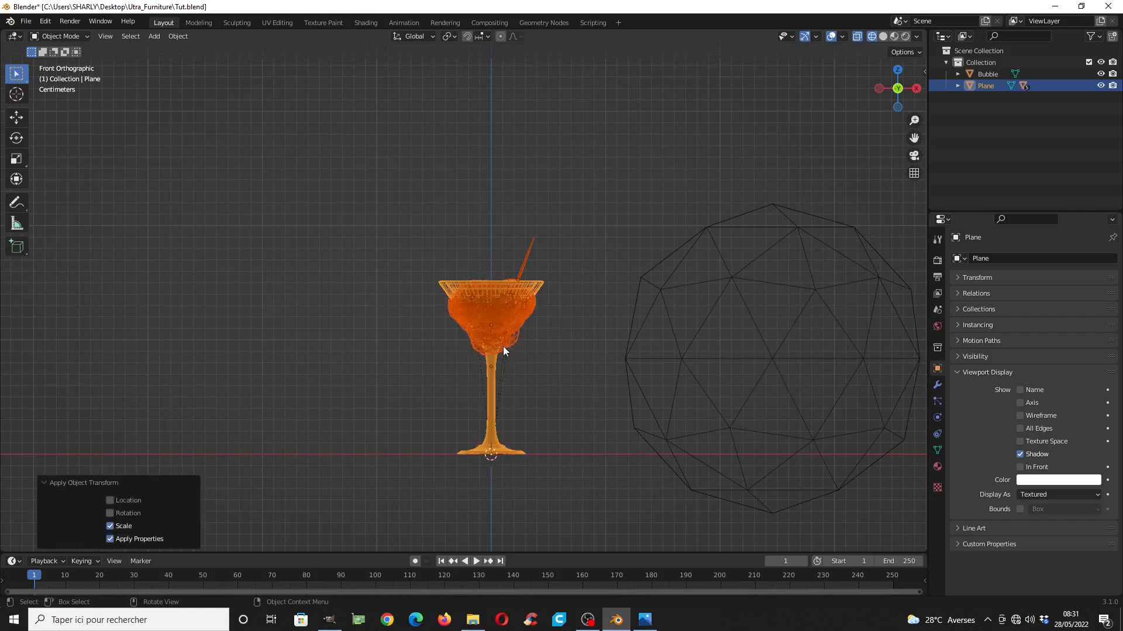
Scale the bubble down by a factor of 0.25 and move it about 0.149 m closer to the glass
click(717, 290)
click(720, 285)
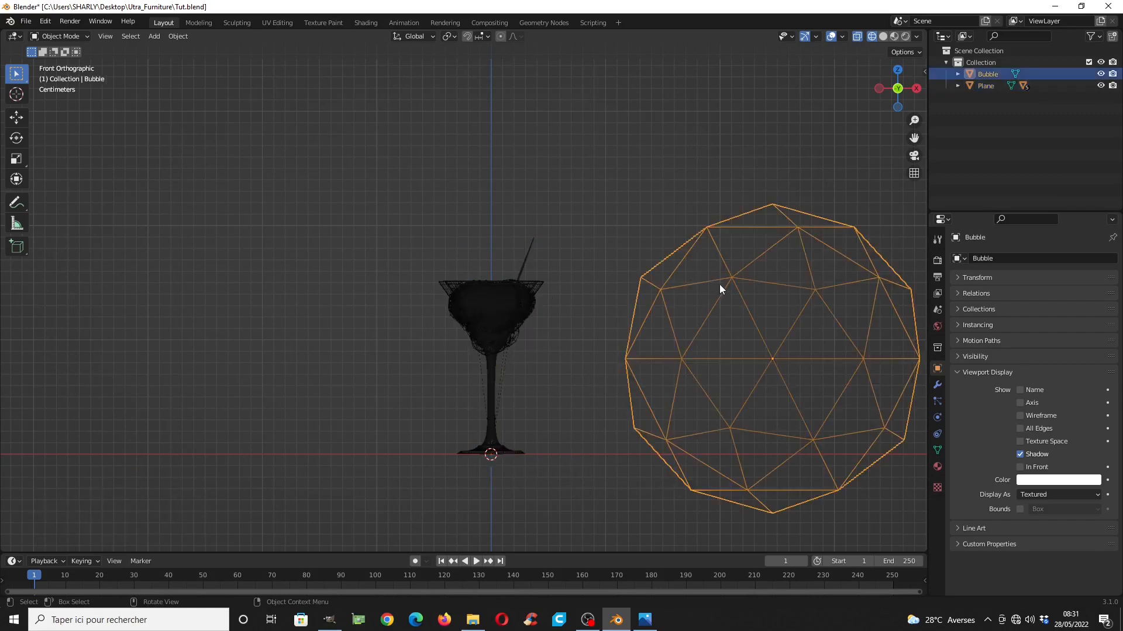
key(s)
click(802, 387)
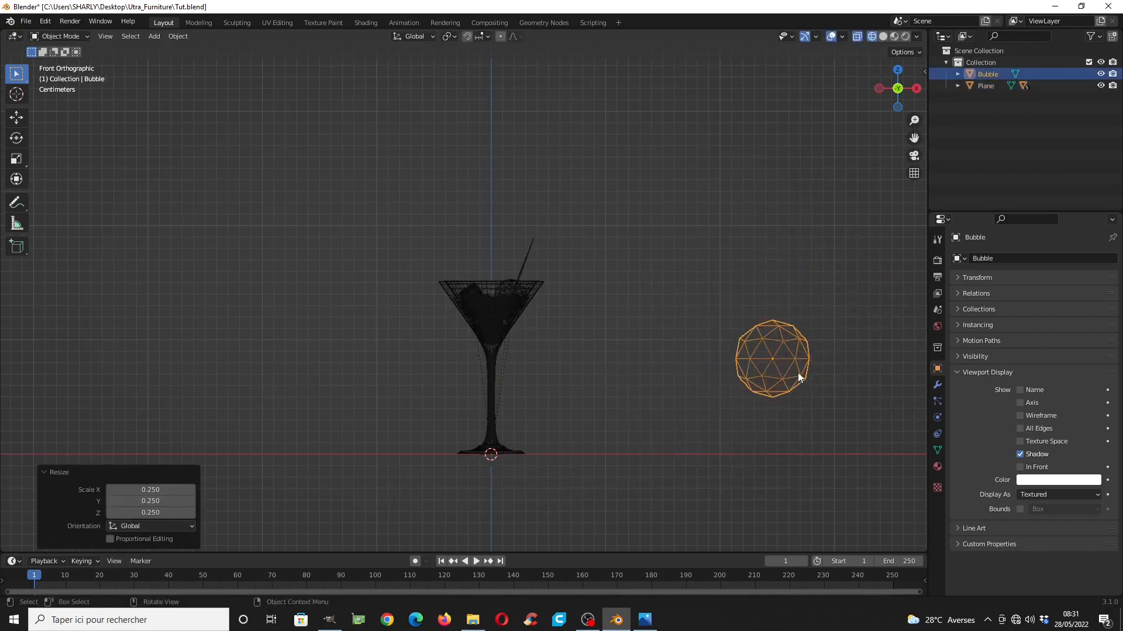
key(g)
click(626, 345)
scroll(543, 414, up, 4)
scroll(543, 417, up, 1)
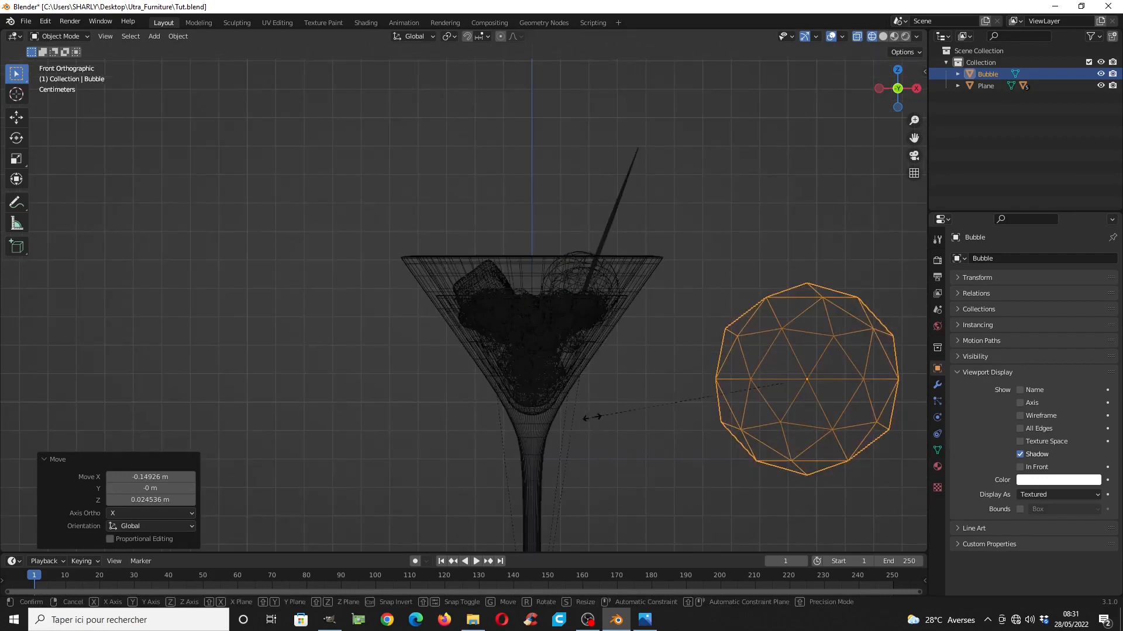
Shrink the bubble again by a factor of about 0.126 and apply its scale
key(s)
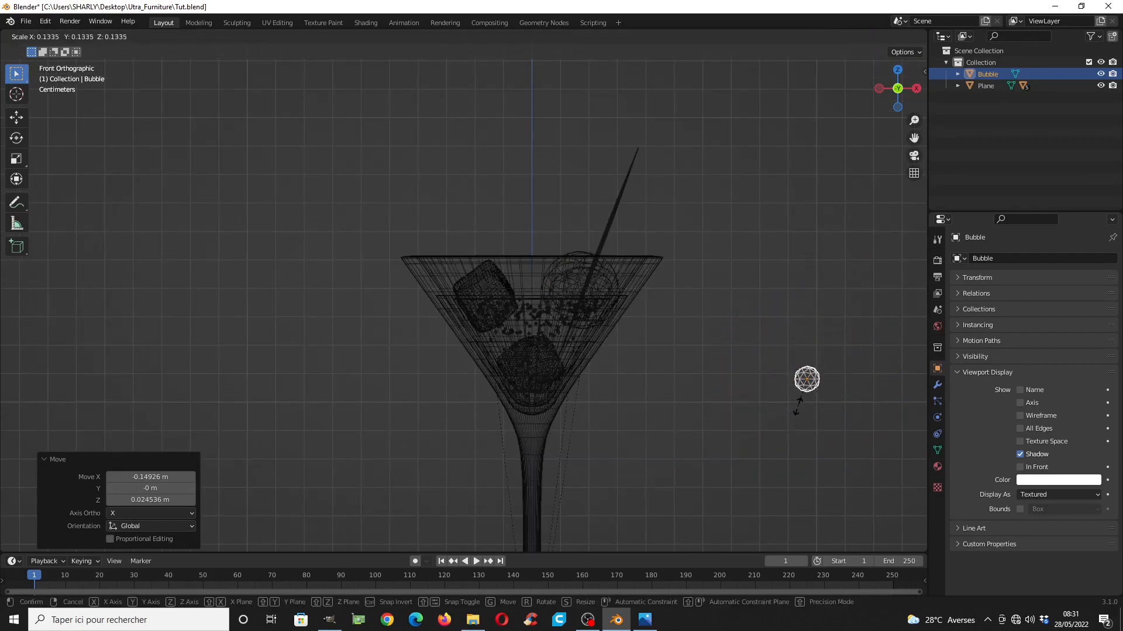
click(799, 405)
scroll(710, 406, down, 1)
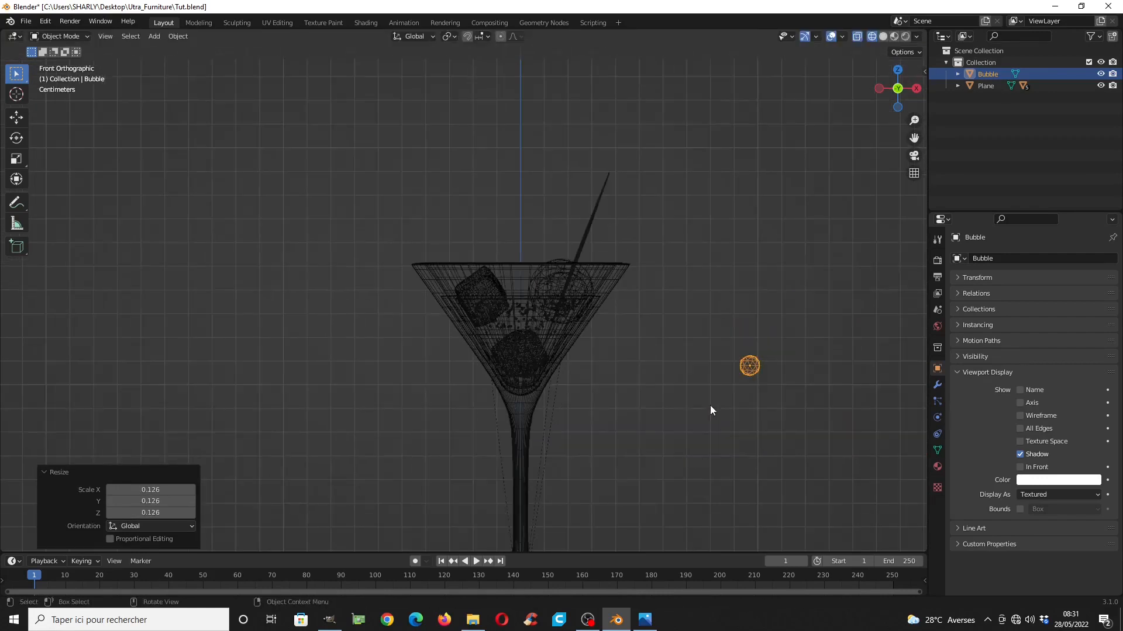
shift+middle_drag(710, 405, 623, 236)
key(ctrl+a)
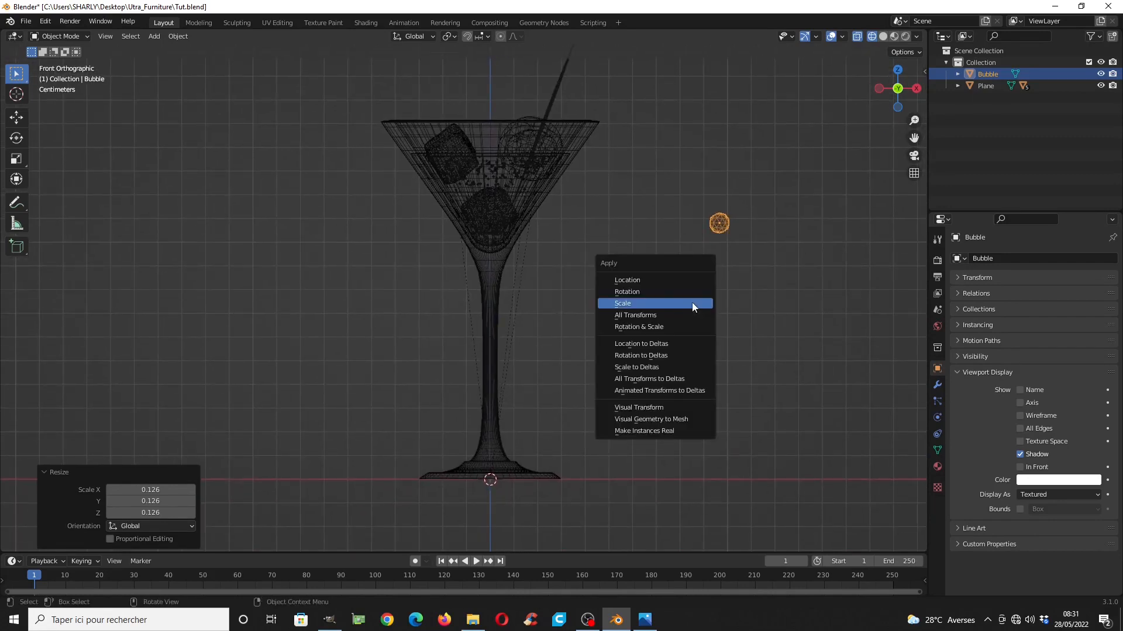
click(692, 303)
scroll(595, 297, down, 4)
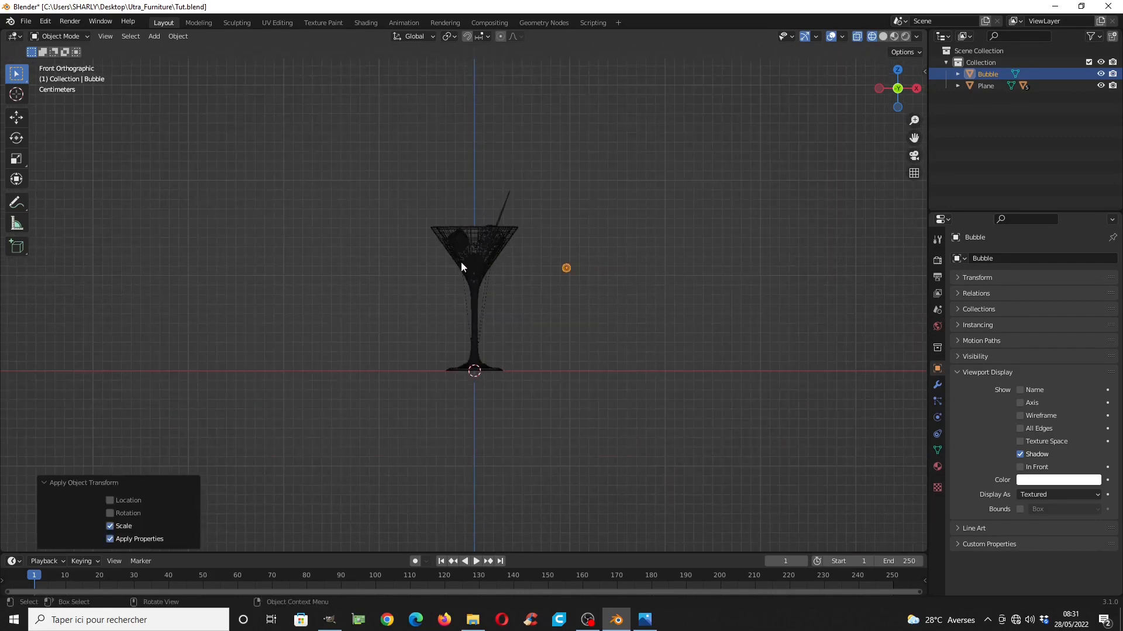
Add a 2 m cube at the world origin around the glass
key(shift+z)
middle_drag(366, 246, 379, 310)
key(KP_7)
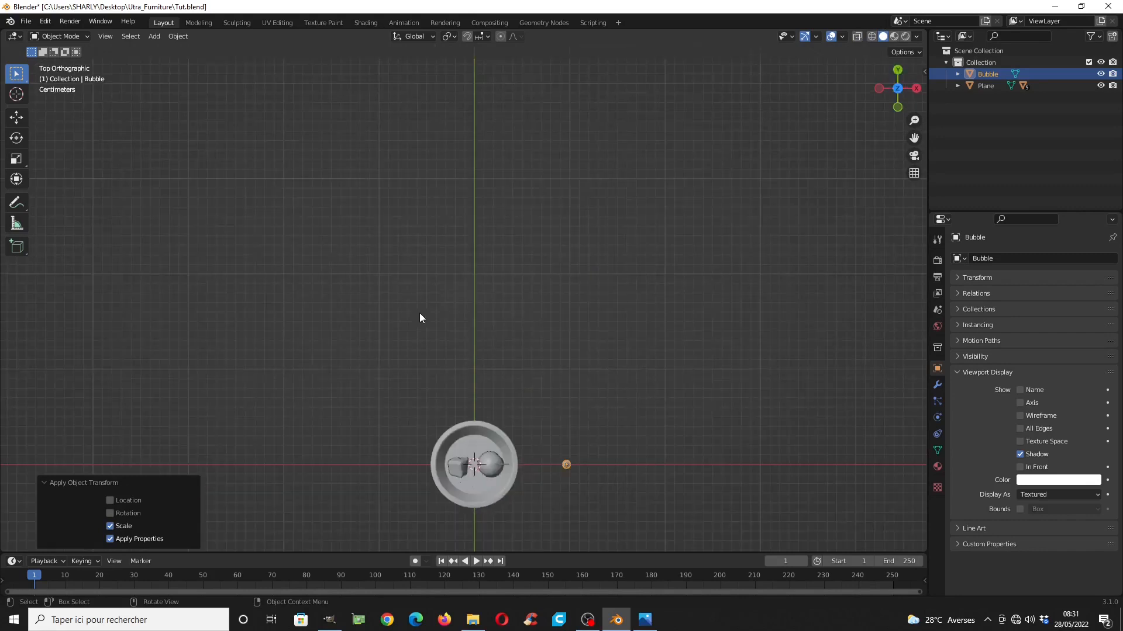
shift+middle_drag(478, 388, 450, 236)
scroll(441, 276, up, 4)
shift+middle_drag(440, 276, 485, 243)
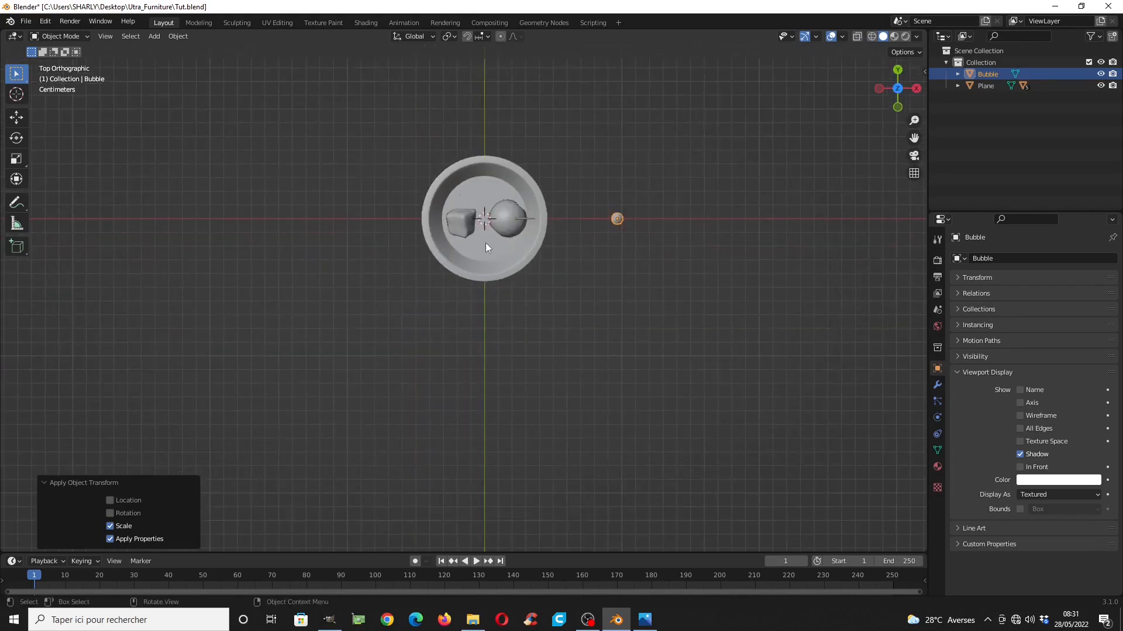
key(shift+a)
mouse_move(478, 242)
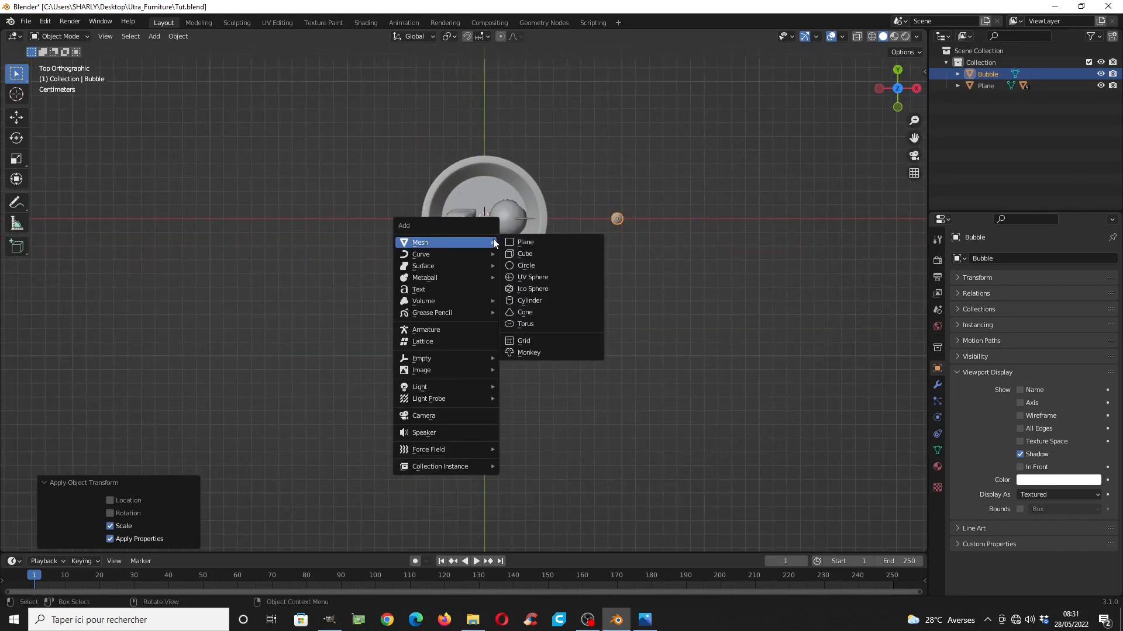
click(524, 254)
scroll(524, 260, down, 3)
Show the scene in wireframe and scale the cube uniformly to half its size, in 0.1 increments
key(z)
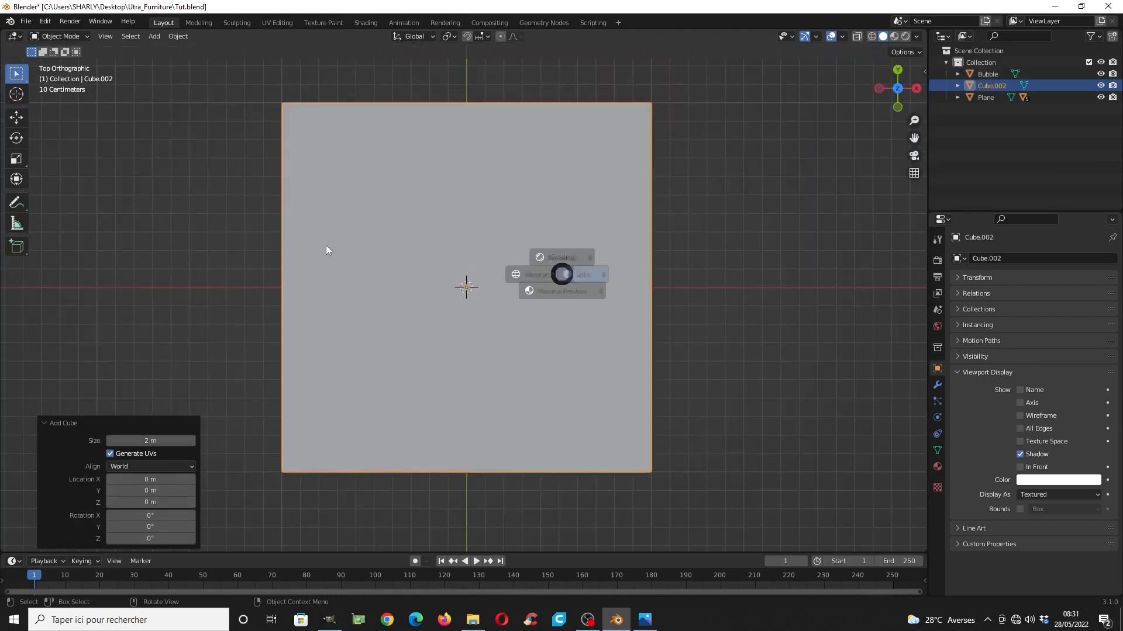
click(326, 250)
mouse_move(325, 250)
middle_down()
mouse_move(446, 233)
mouse_move(430, 196)
mouse_move(531, 223)
mouse_move(575, 297)
middle_up()
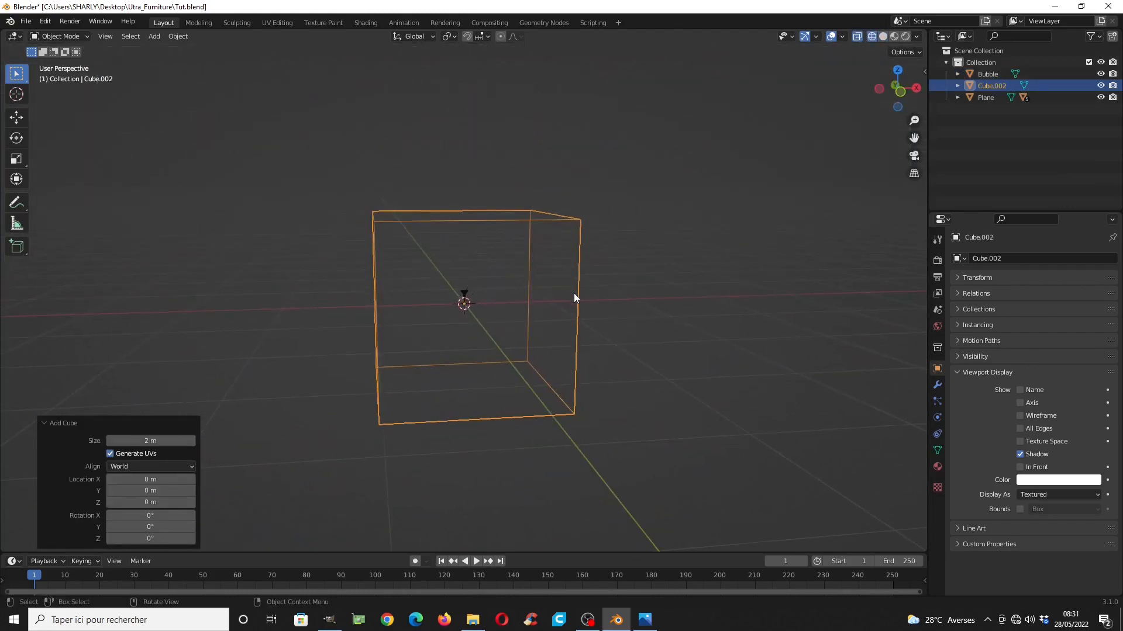
key(KP_1)
scroll(579, 380, up, 3)
key(s)
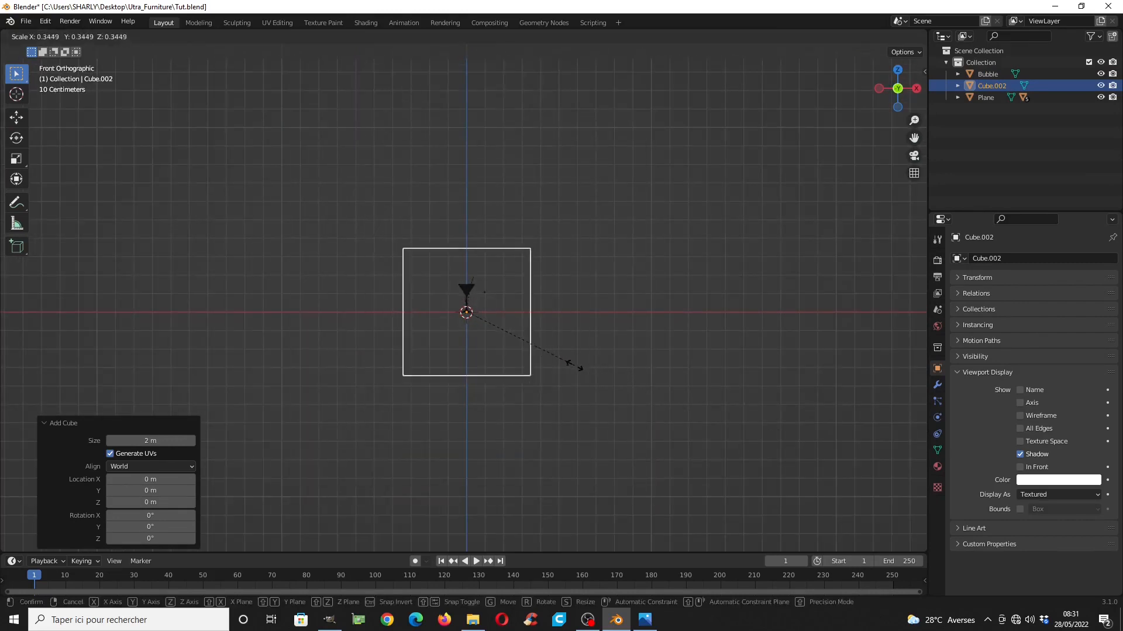
key(ctrl)
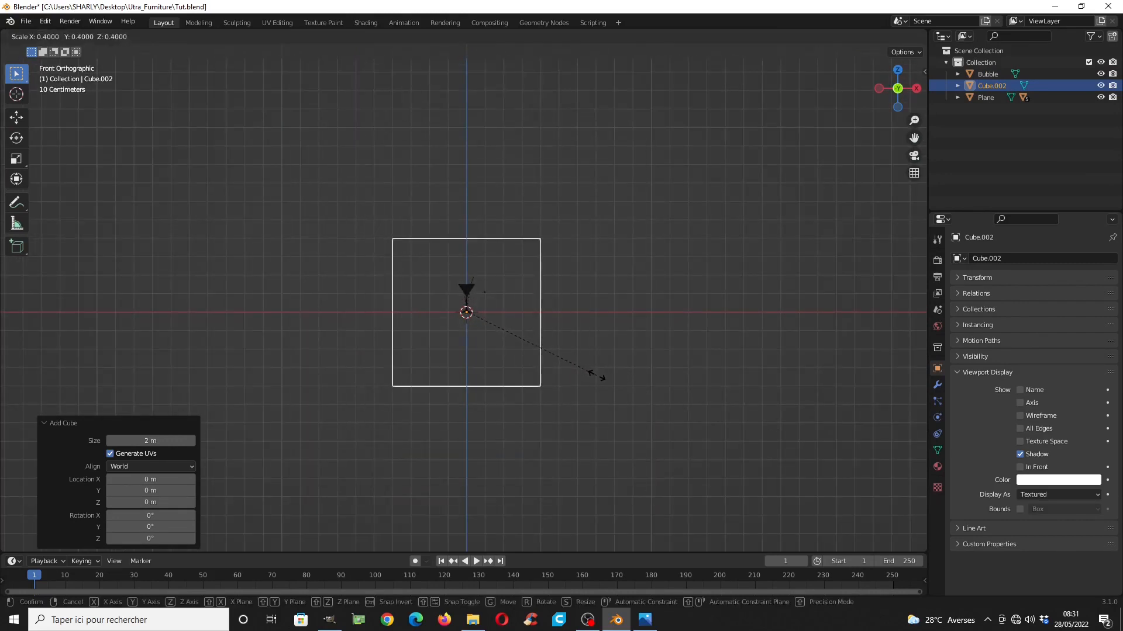
click(614, 383)
Raise the cube's geometry about 0.37 m along Z in Edit Mode
key(Tab)
scroll(493, 379, up, 4)
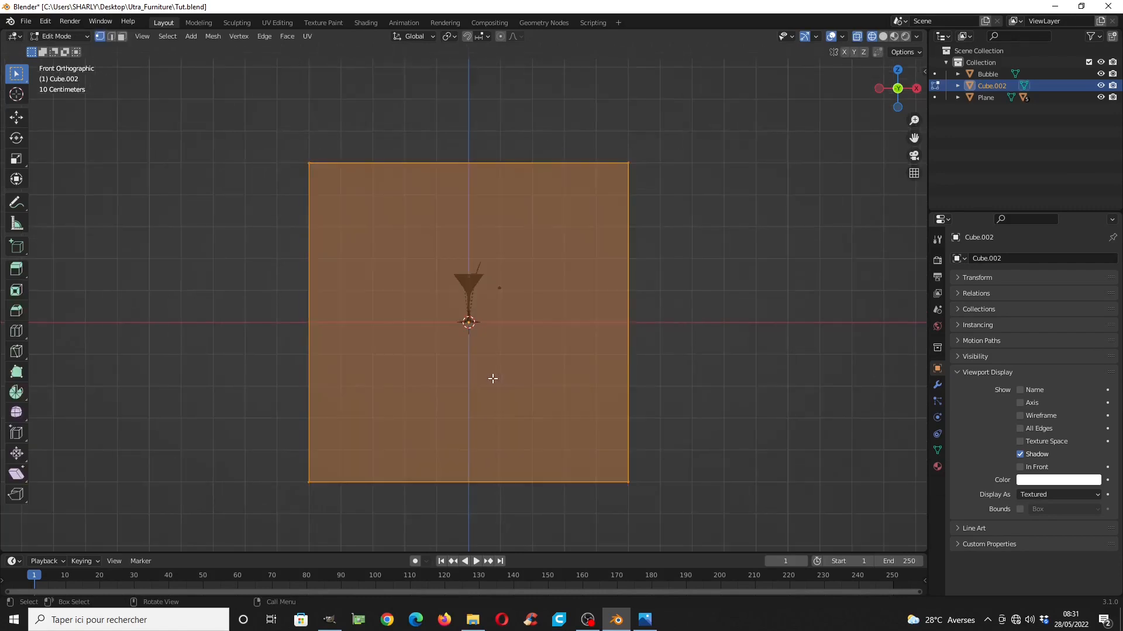
key(g)
key(z)
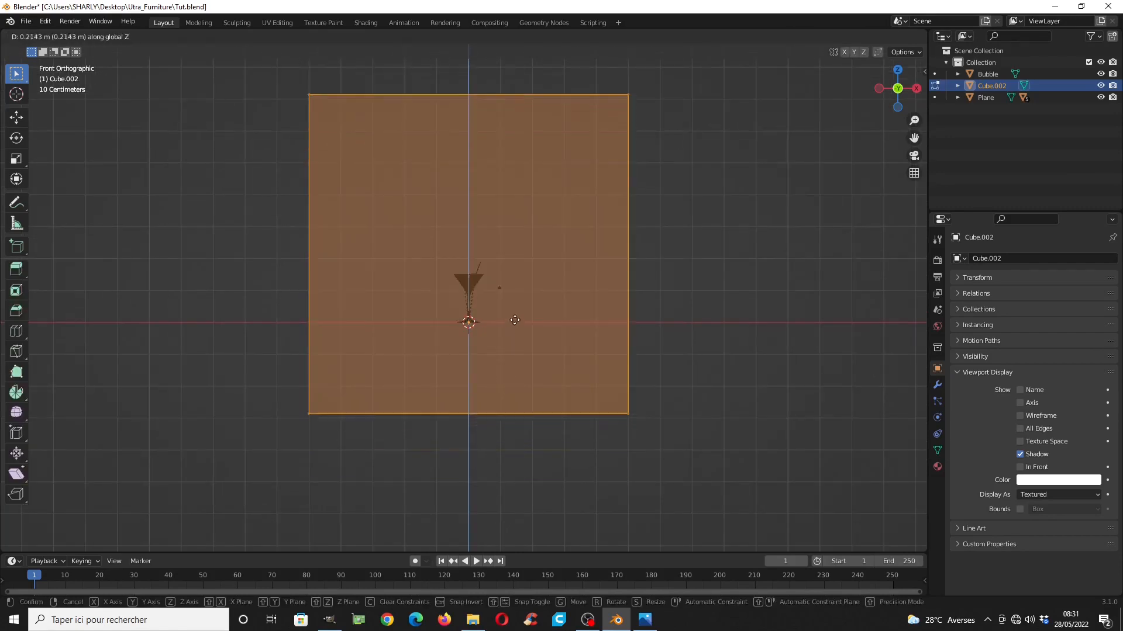
click(519, 281)
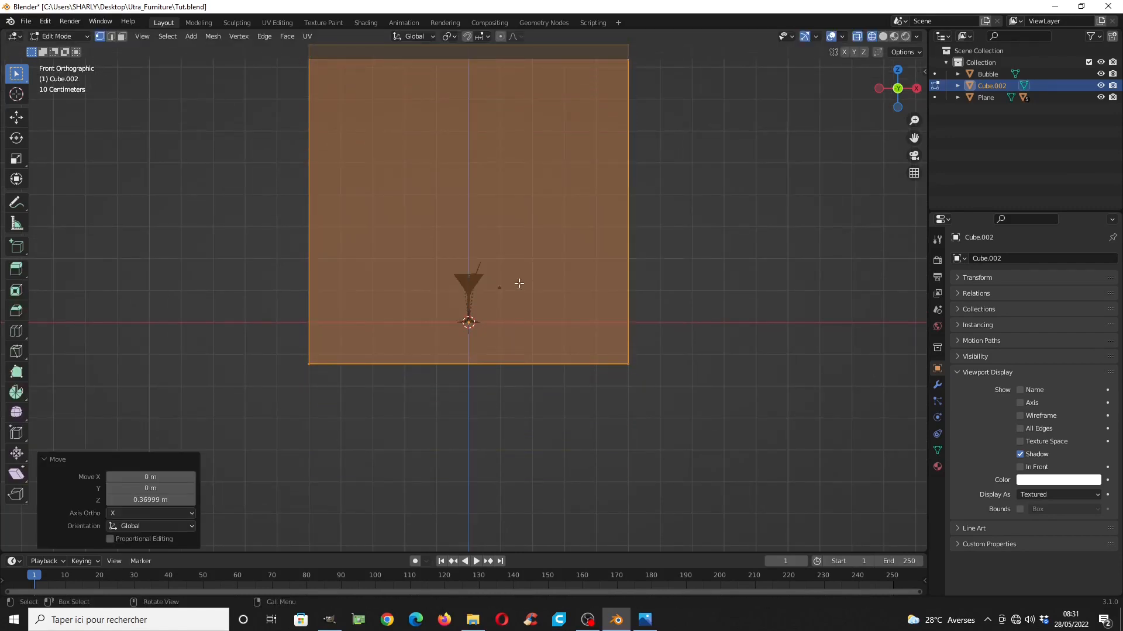
key(Tab)
Delete the cube's front face to open the box towards the viewer
scroll(509, 311, down, 3)
mouse_move(510, 308)
middle_down()
mouse_move(525, 306)
mouse_move(533, 353)
mouse_move(485, 275)
mouse_move(673, 334)
middle_up()
key(shift+z)
key(Tab)
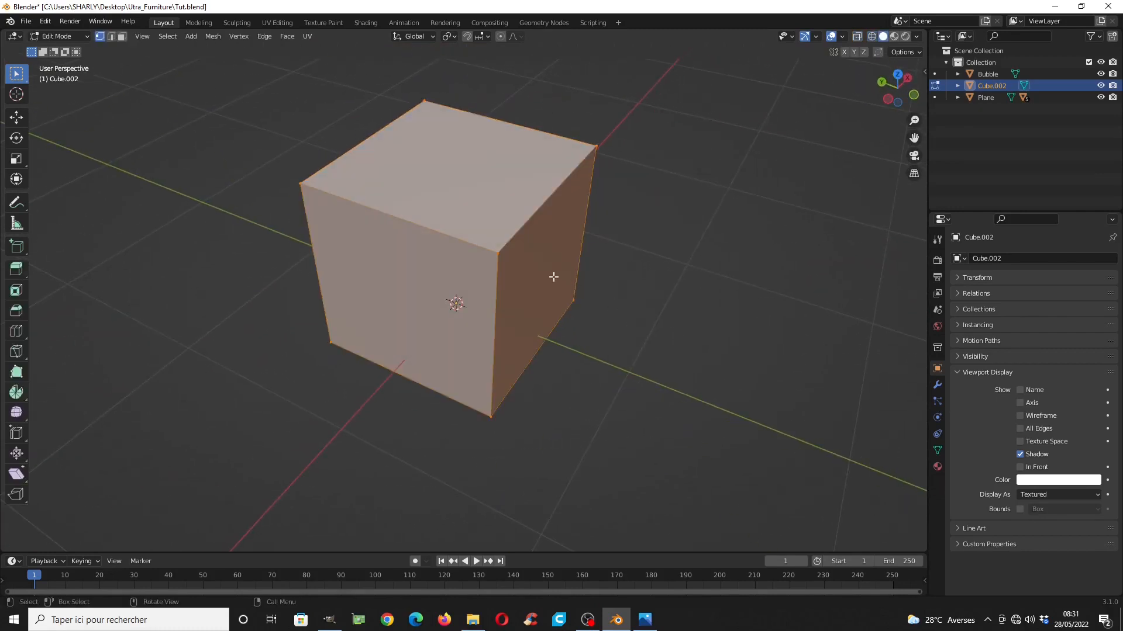
key(3)
click(547, 268)
middle_drag(601, 333, 494, 326)
key(x)
click(515, 331)
scroll(554, 328, up, 4)
key(Tab)
Add a 2 m plane at the world origin and scale it down uniformly by a factor of about 0.139
key(shift+a)
mouse_move(494, 325)
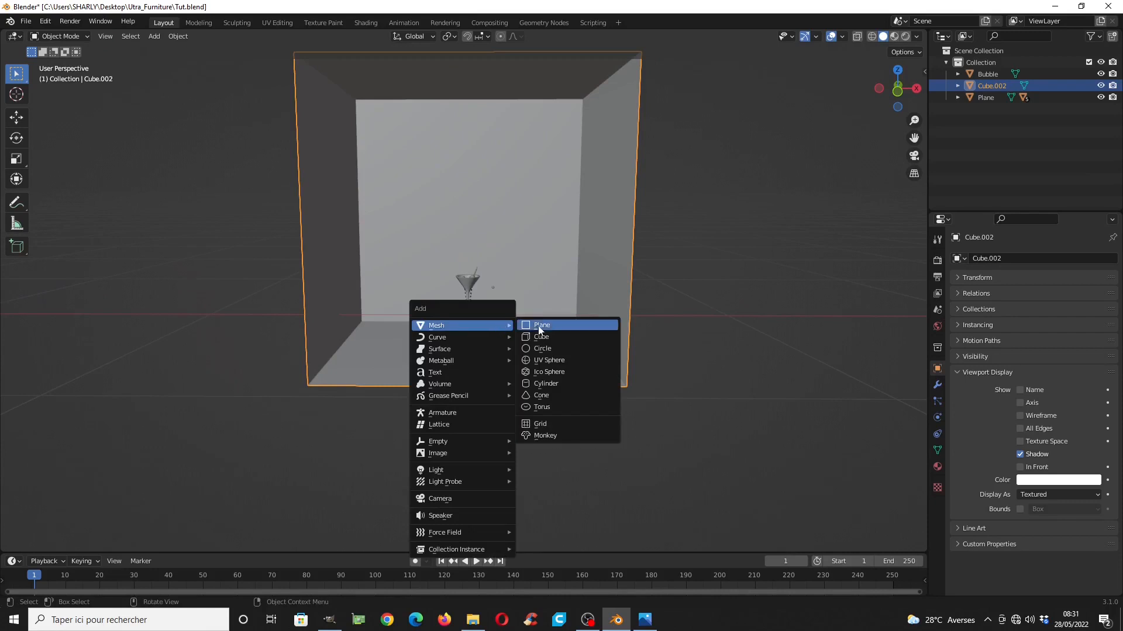
click(539, 327)
key(KP_7)
key(shift+z)
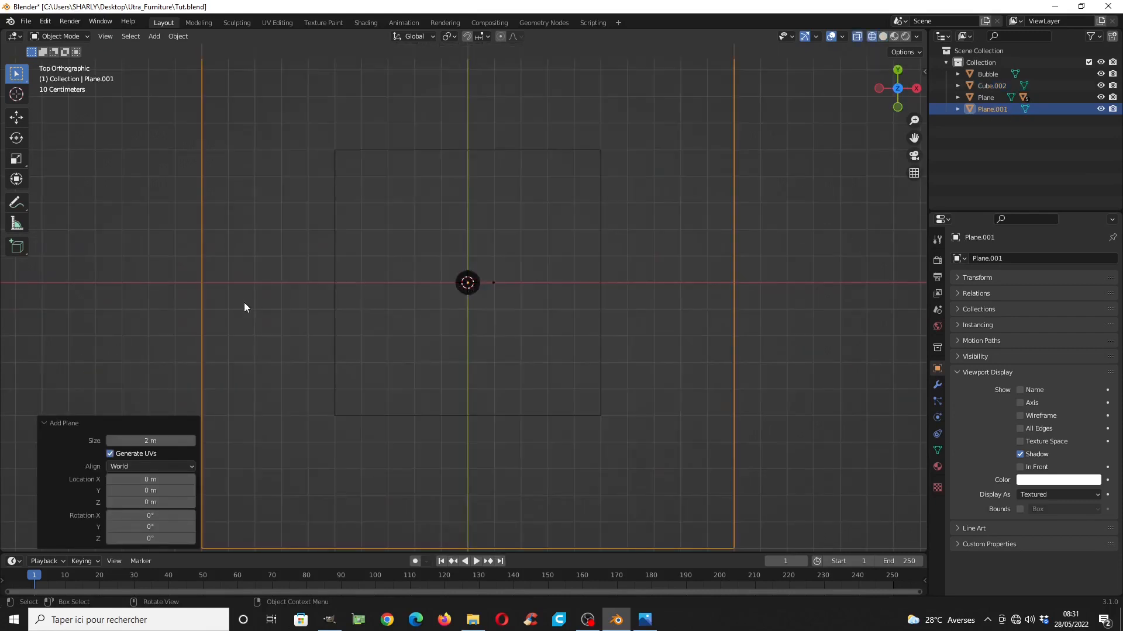
key(s)
click(504, 314)
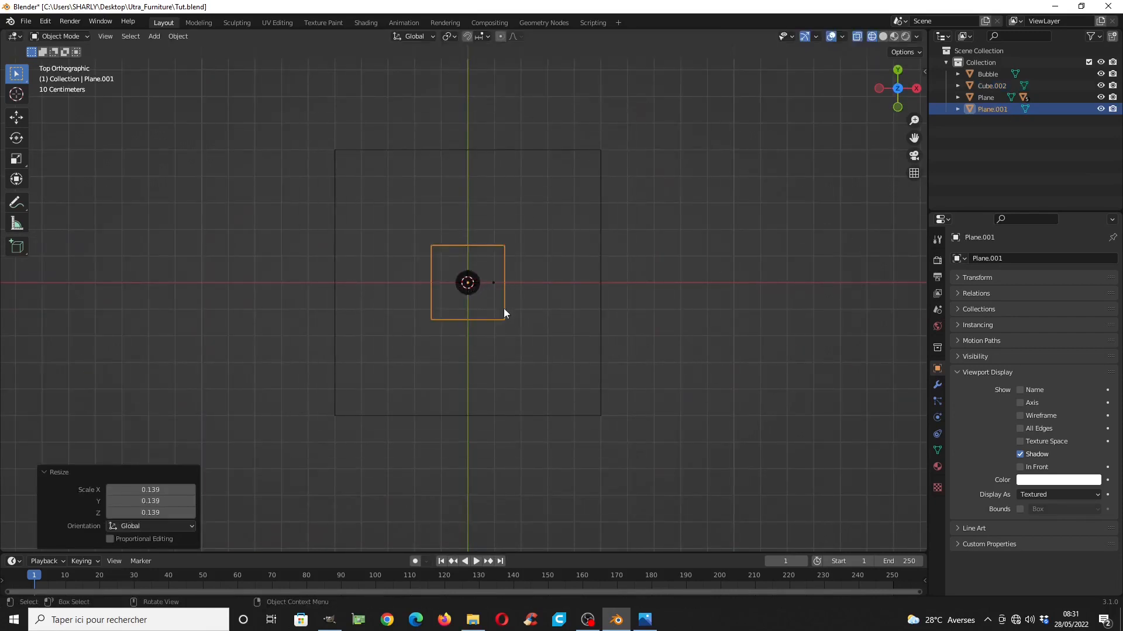
Stretch the plane by a factor of about 1.546 along Y and 1.173 along X
key(s)
key(y)
click(488, 350)
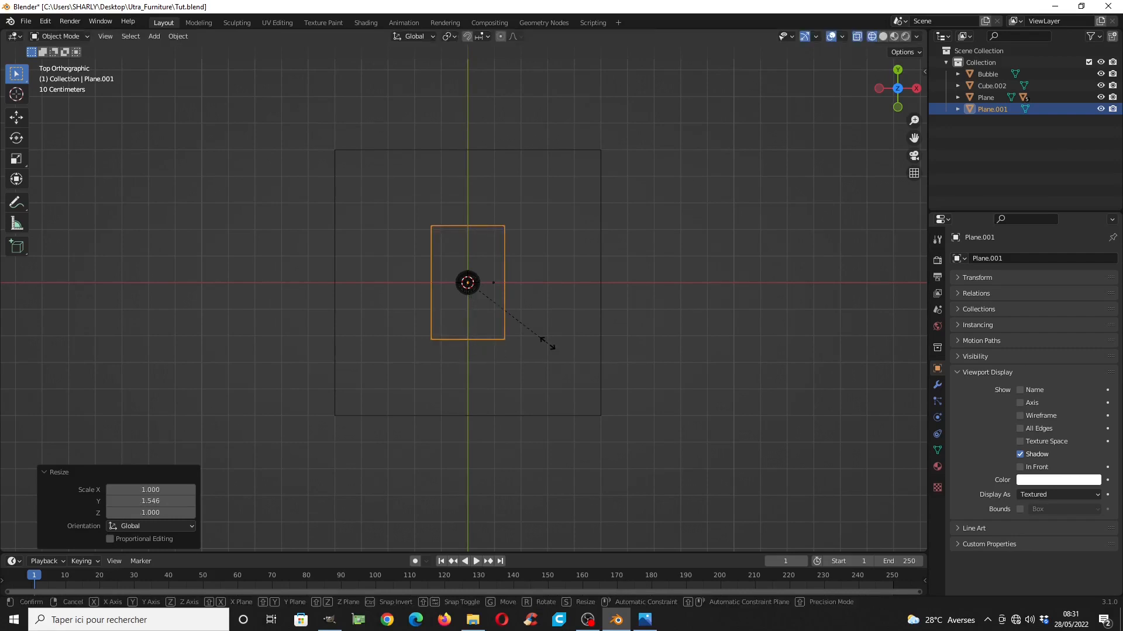
key(s)
key(x)
click(570, 343)
Examine the gap between the underside of the glass foot and the plane in front wireframe view
key(KP_1)
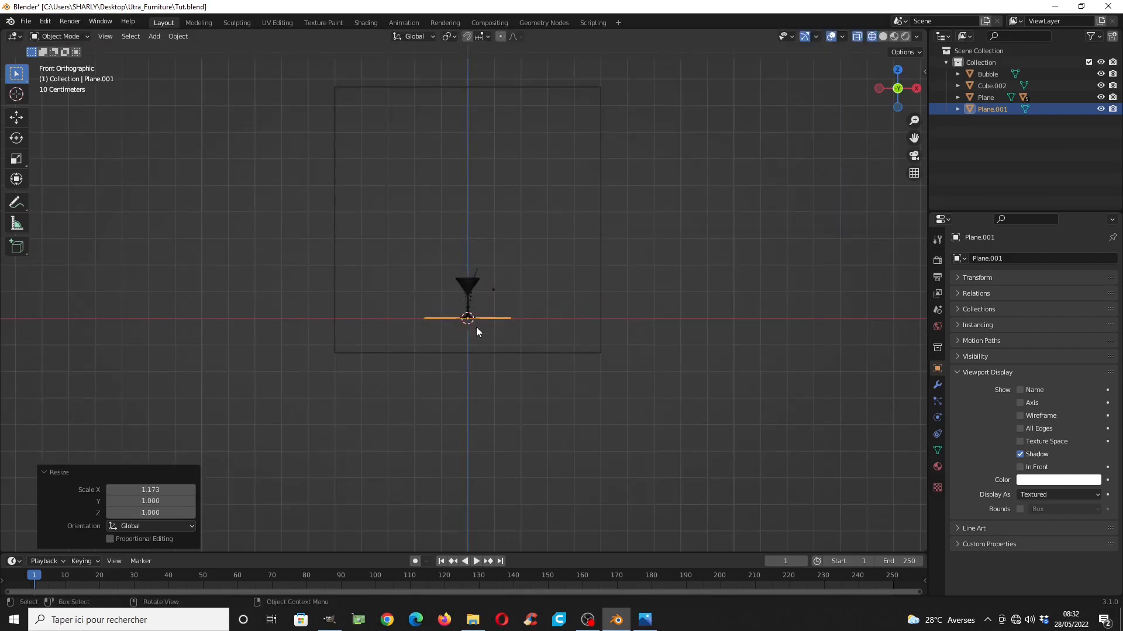
key(shift+z)
scroll(489, 333, up, 9)
key(shift+z)
shift+middle_drag(489, 349, 520, 311)
scroll(483, 293, up, 10)
scroll(480, 339, up, 2)
scroll(494, 298, up, 5)
shift+middle_drag(273, 263, 363, 300)
shift+middle_drag(352, 258, 612, 334)
scroll(340, 321, up, 6)
shift+middle_drag(353, 319, 433, 251)
scroll(343, 324, up, 6)
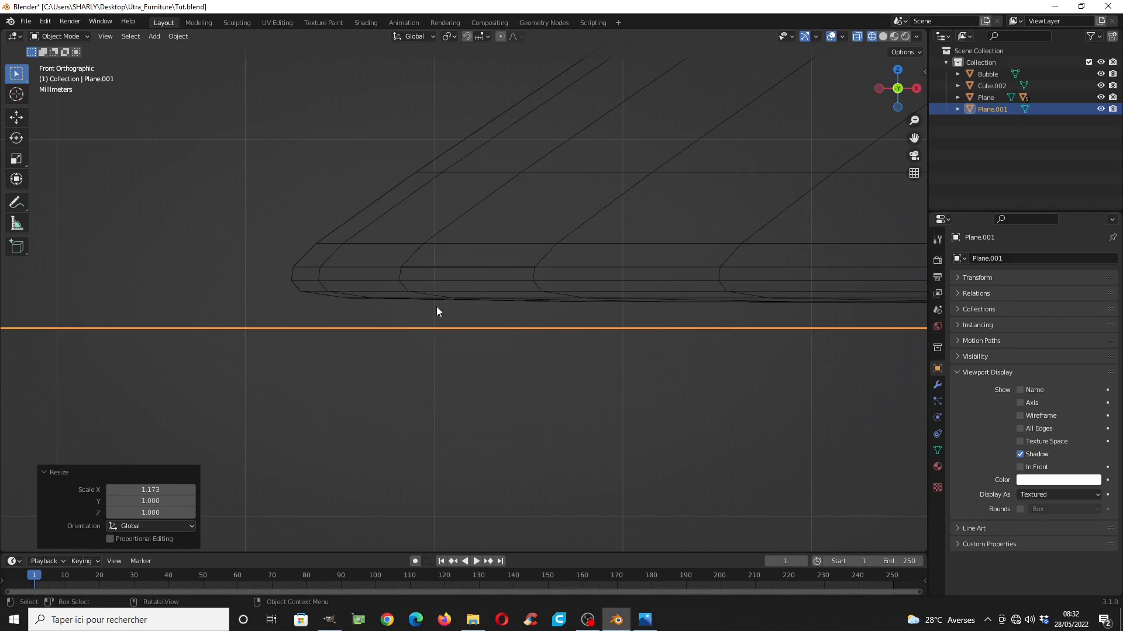
scroll(468, 339, down, 10)
scroll(547, 349, down, 5)
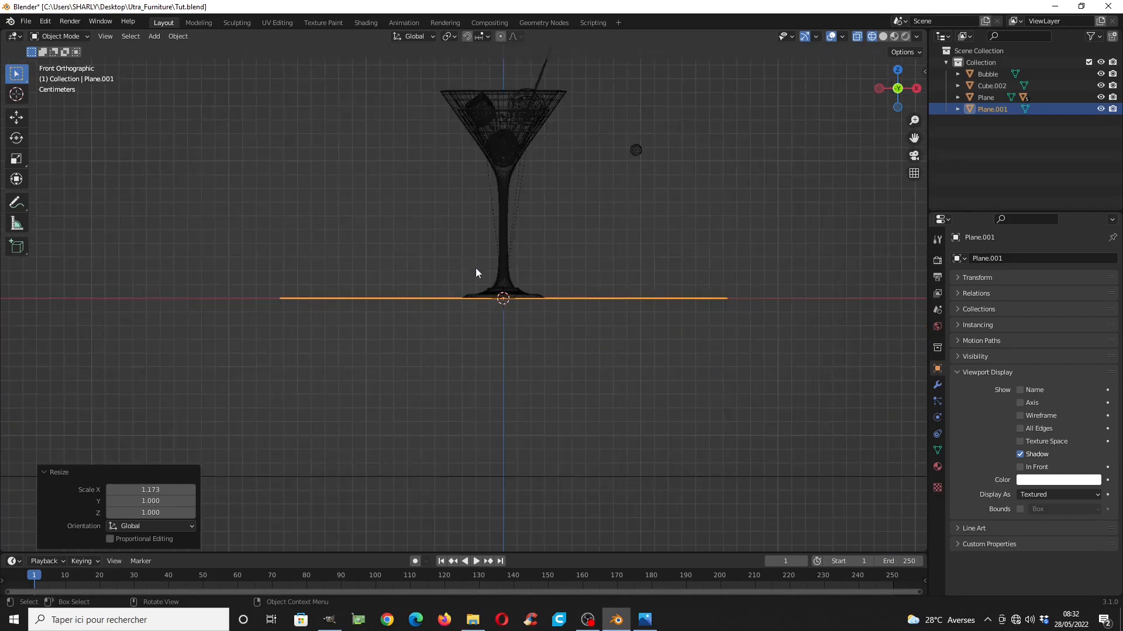
mouse_move(475, 268)
middle_down()
mouse_move(483, 310)
mouse_move(477, 262)
middle_up()
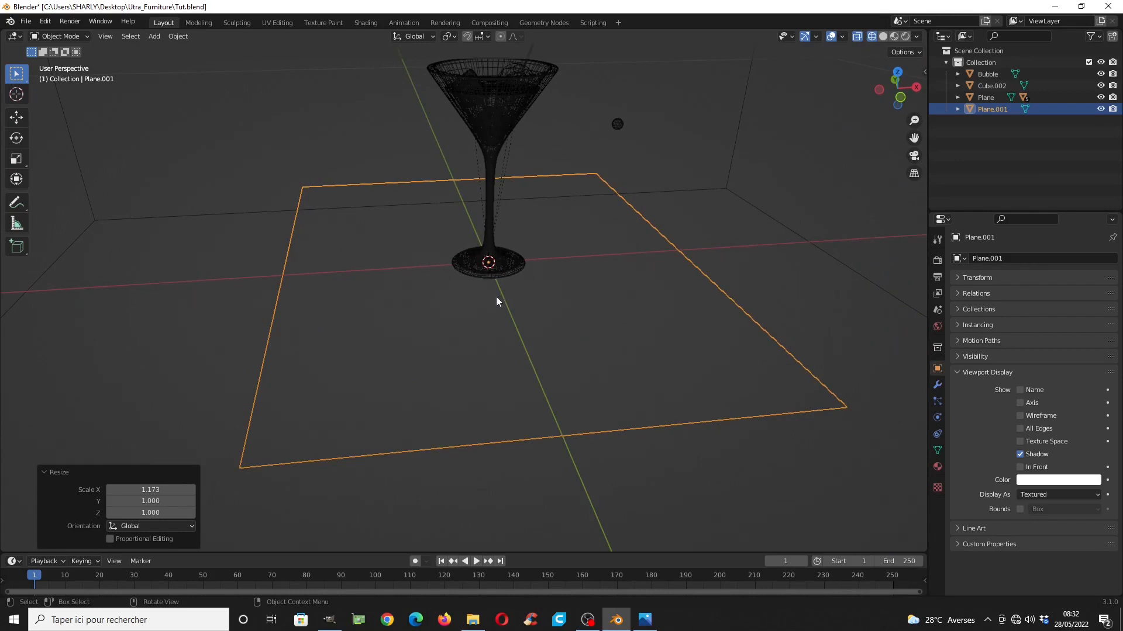
Check the plane beneath the glass foot from the front and around the box, and save the file
middle_drag(497, 301, 457, 302)
key(KP_1)
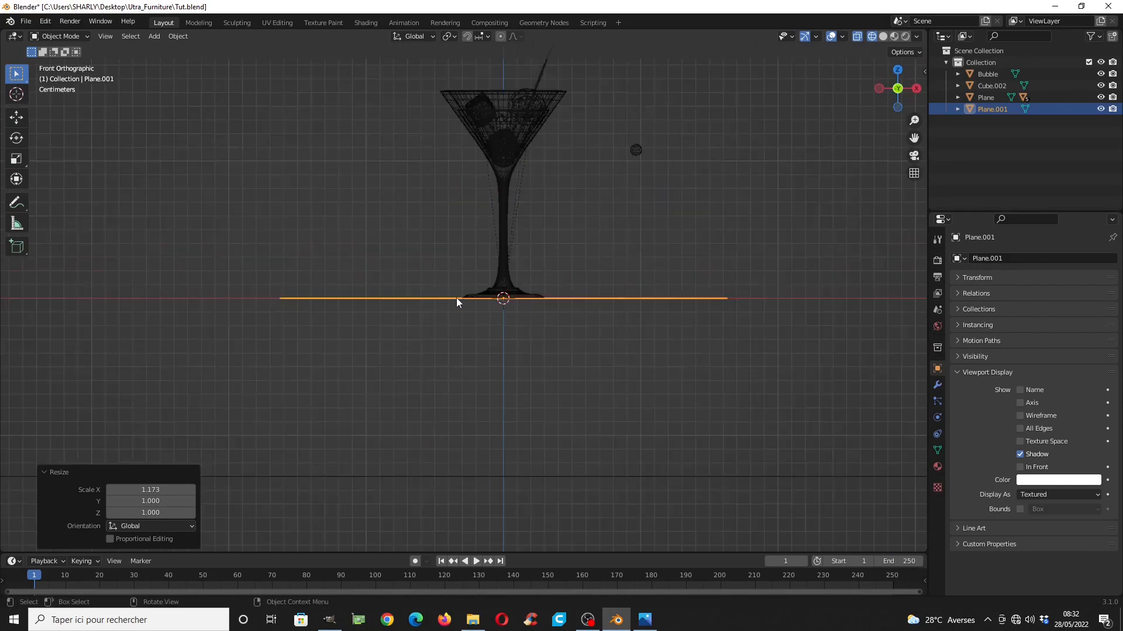
scroll(472, 296, down, 10)
middle_drag(478, 297, 537, 253)
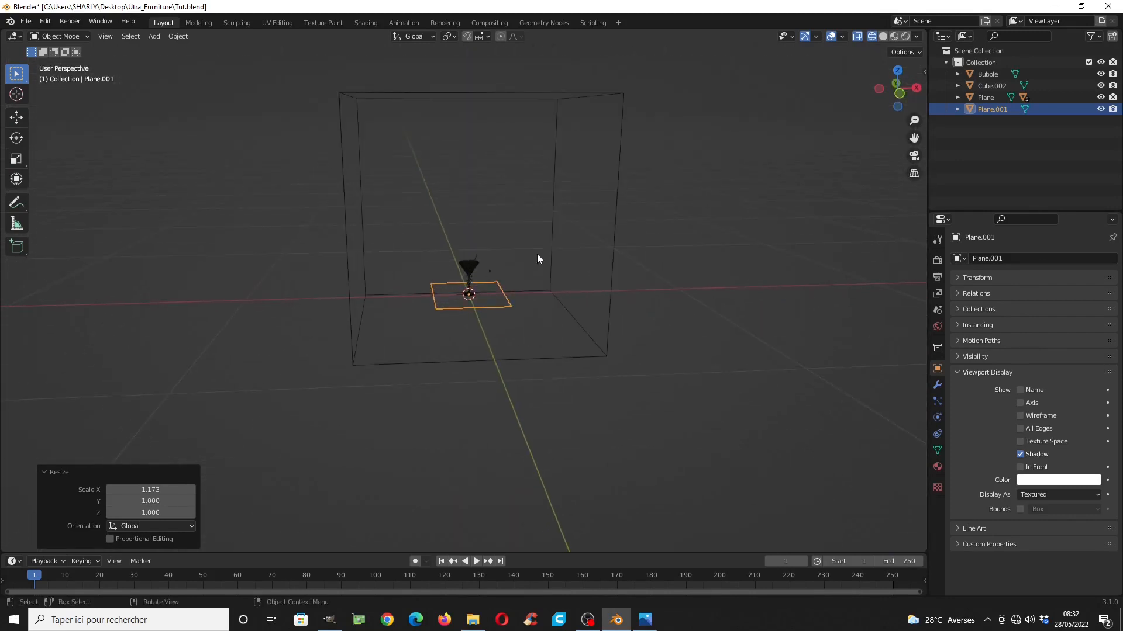
key(ctrl+s)
Add a Subdivision Surface modifier with level 2 to the open box and display the scene in solid shading
click(605, 225)
click(614, 228)
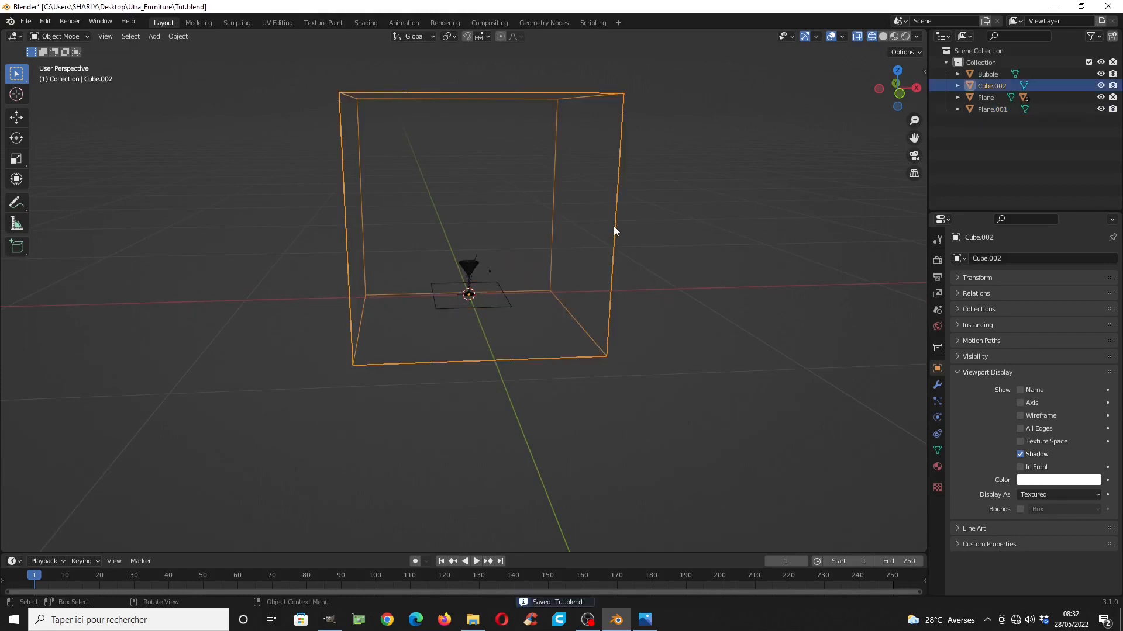
middle_drag(479, 234, 579, 304)
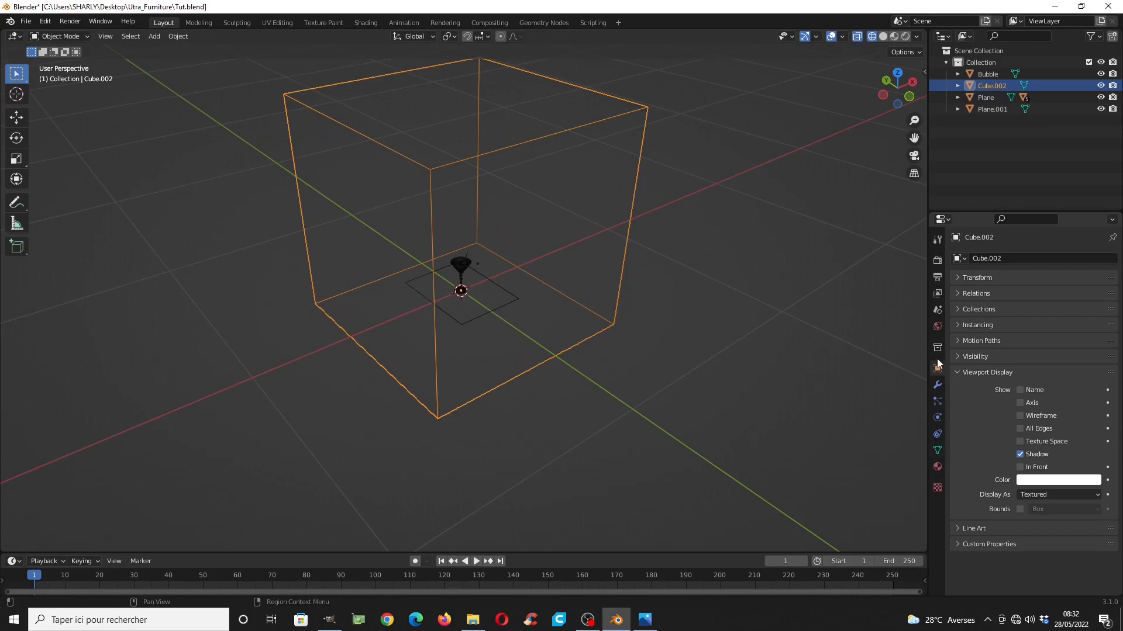
click(937, 386)
click(977, 259)
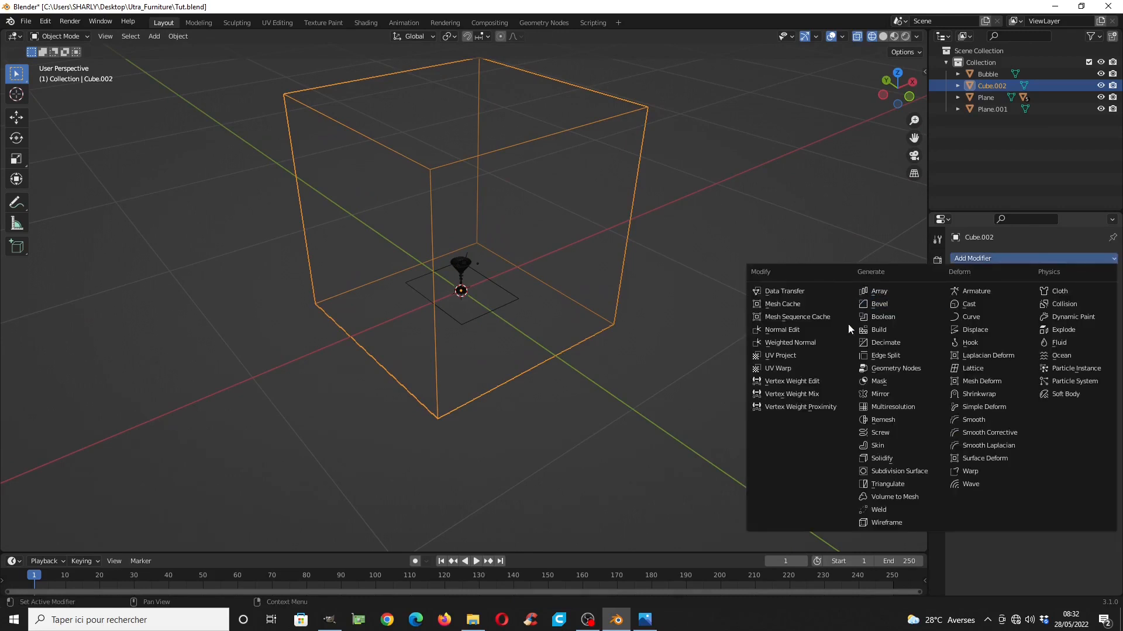
key(ctrl+2)
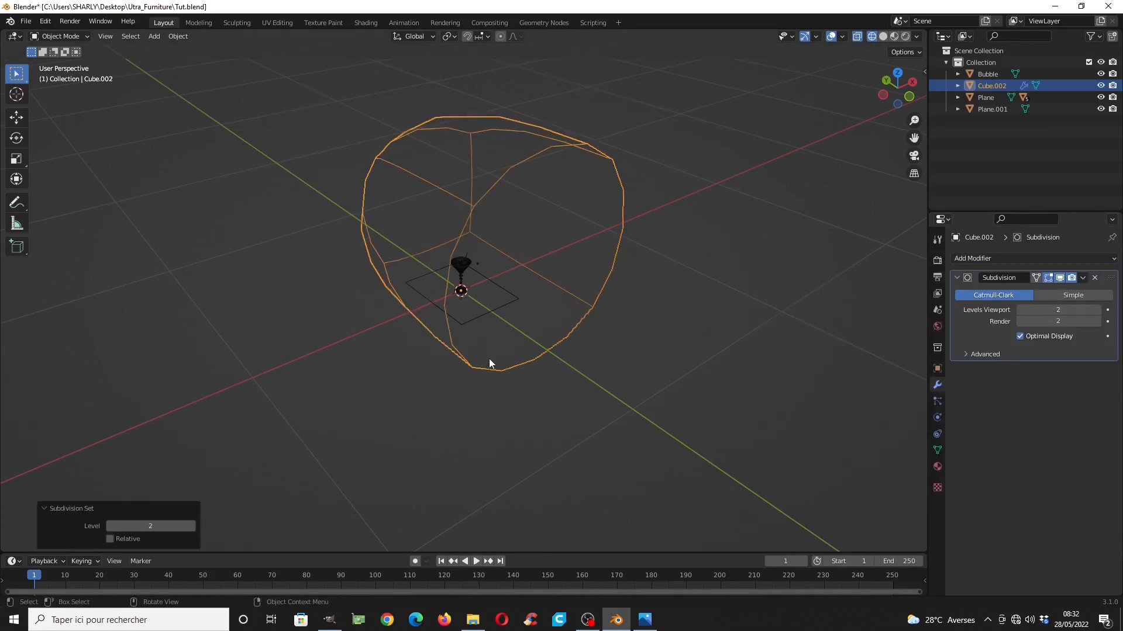
key(shift+z)
middle_drag(609, 326, 570, 317)
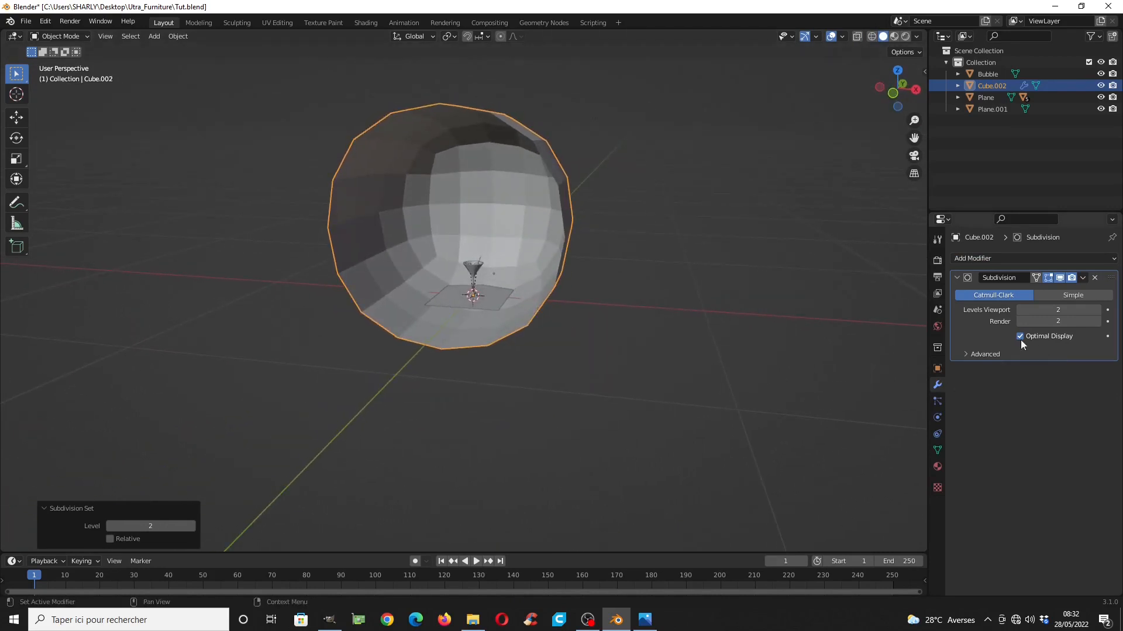
Raise the box modifier's viewport subdivision level to 4 and shade the box smooth
text(4)
key(Return)
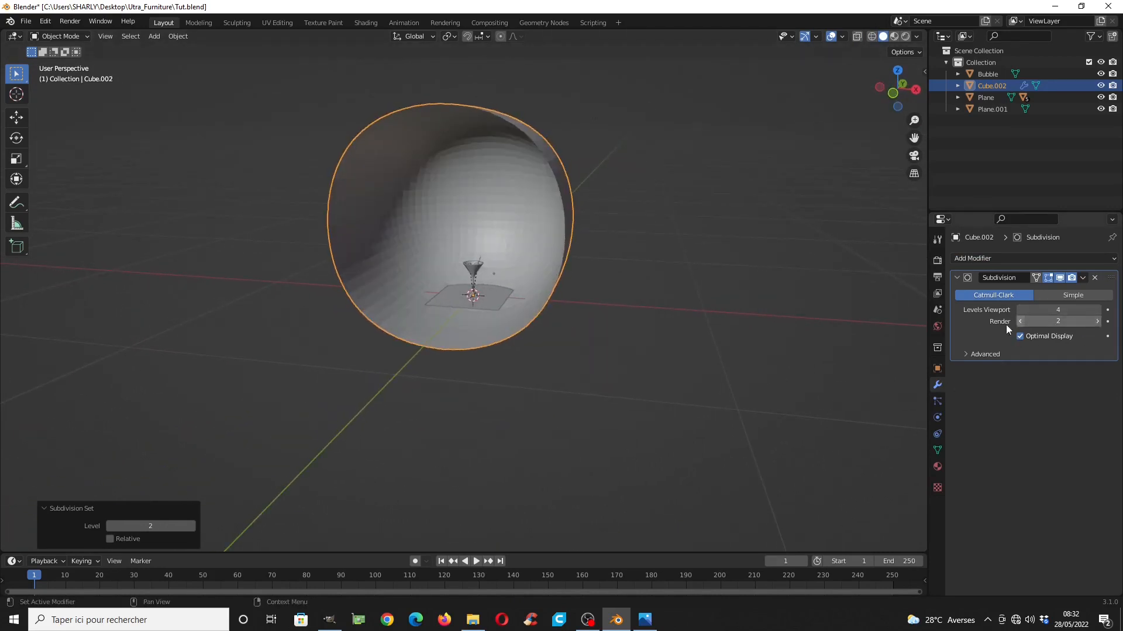
right_click(465, 181)
click(444, 141)
Move the box's whole mesh about 0.131 m along Y in Edit Mode, using the top wireframe view
middle_drag(458, 231, 519, 270)
key(KP_7)
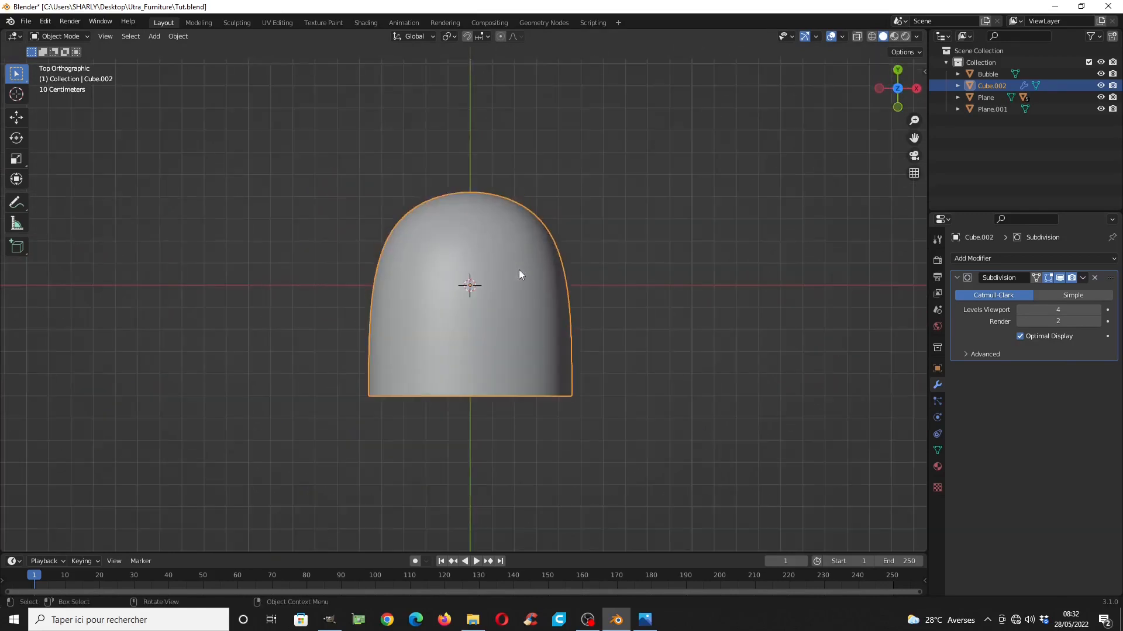
key(z)
scroll(374, 290, up, 4)
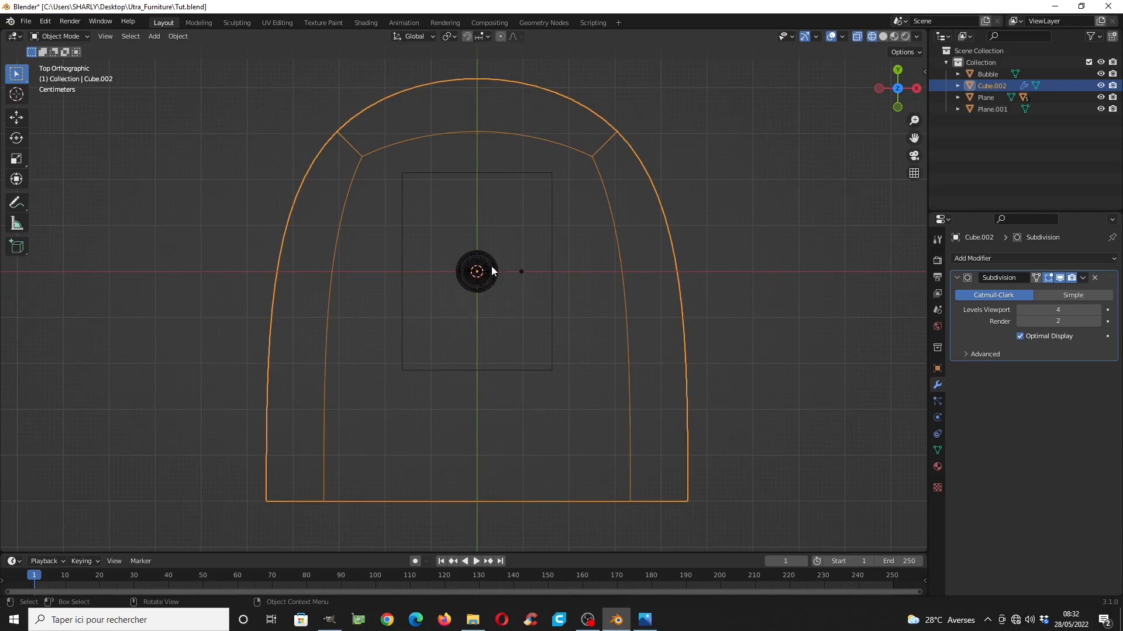
key(Tab)
key(a)
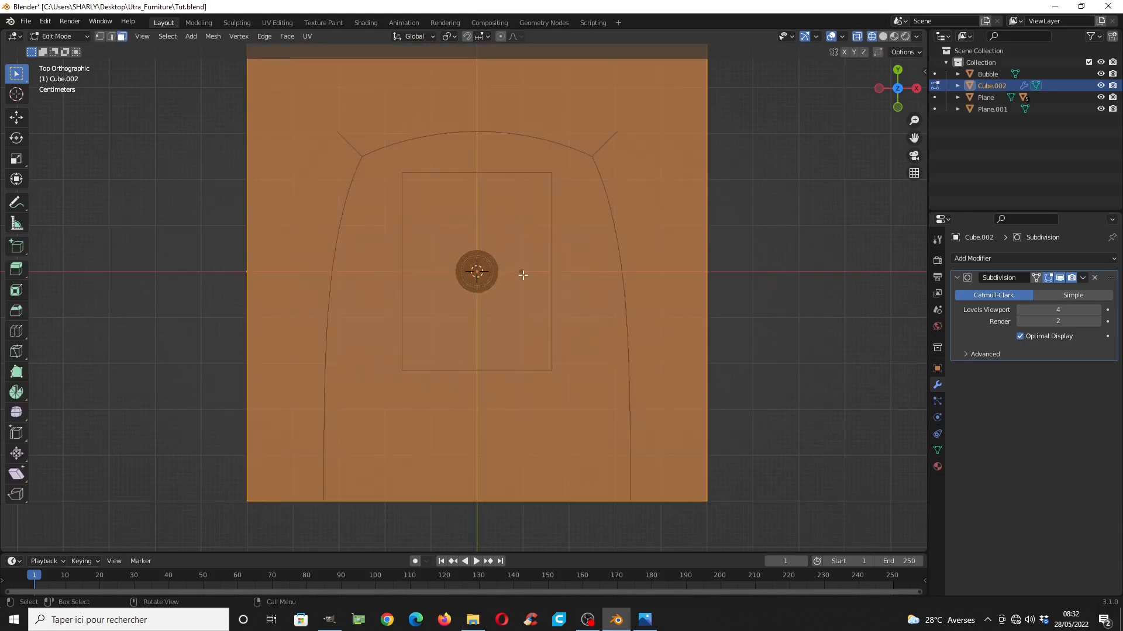
key(g)
key(y)
click(531, 243)
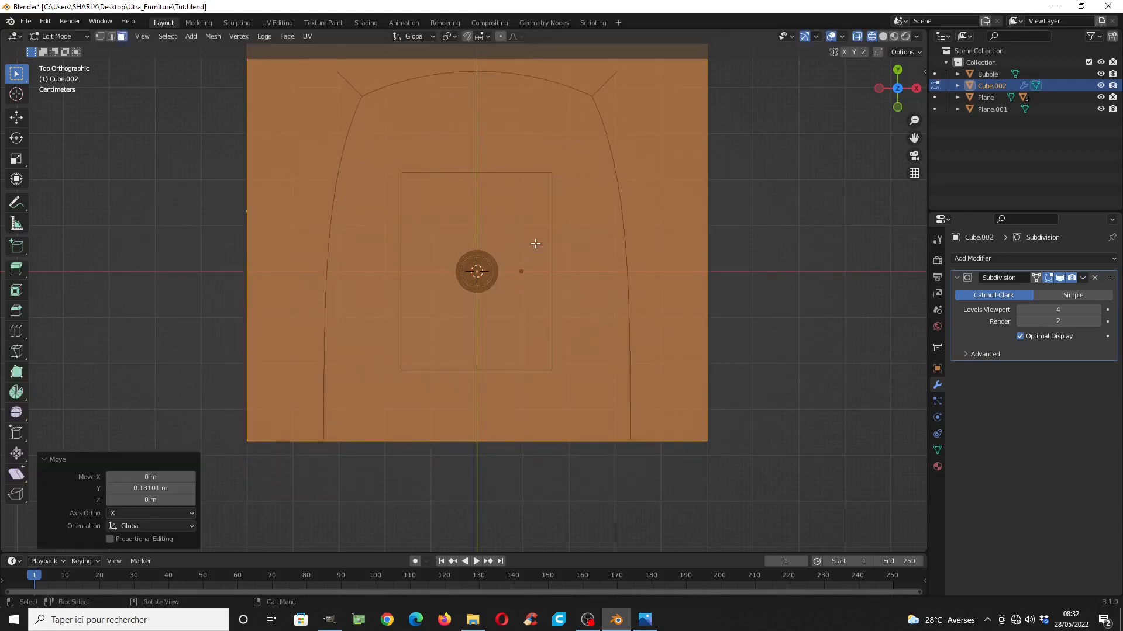
key(Tab)
Add a camera at the world origin and rotate it 90° about the X axis
middle_drag(488, 232, 487, 122)
key(shift+z)
mouse_move(579, 272)
middle_down()
mouse_move(650, 272)
mouse_move(550, 273)
mouse_move(562, 290)
mouse_move(563, 280)
middle_up()
scroll(563, 279, up, 2)
key(KP_7)
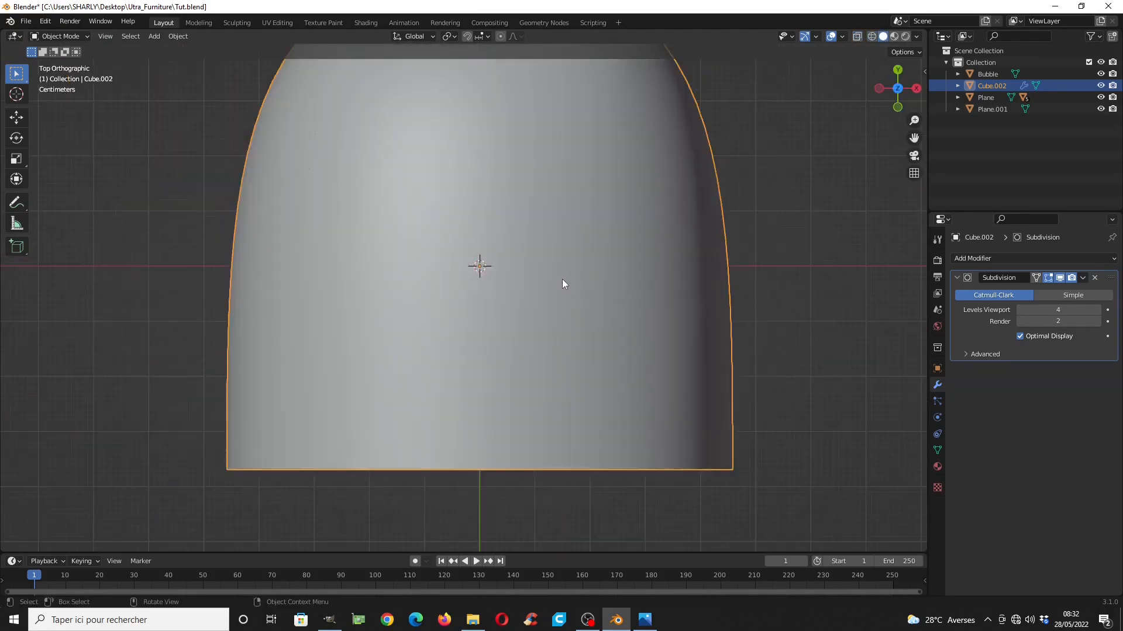
key(shift+z)
key(shift+a)
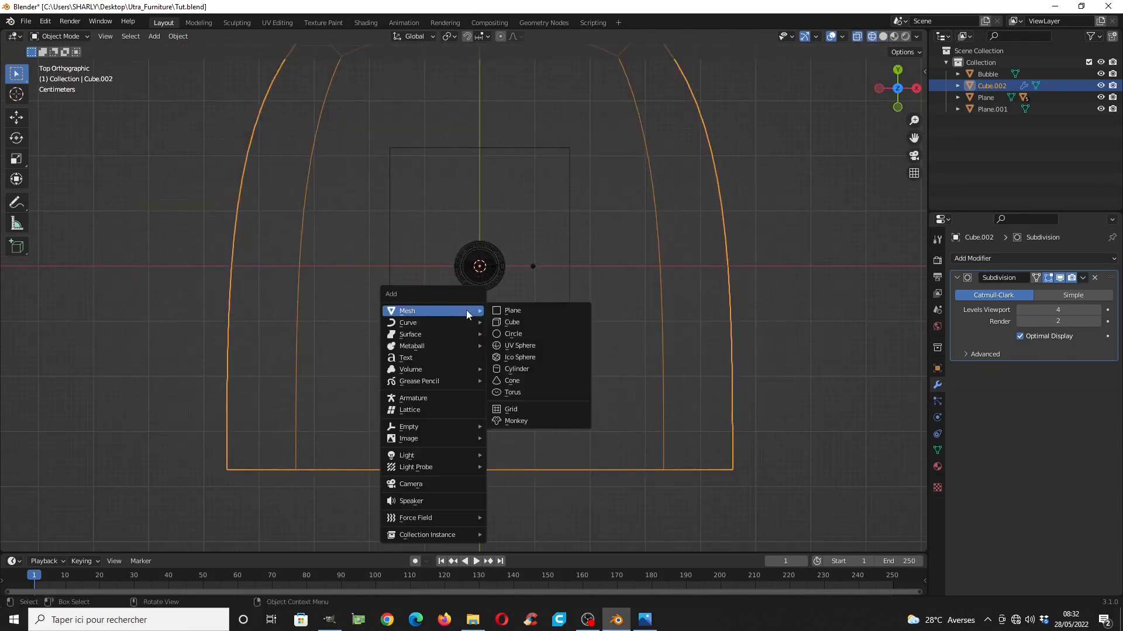
click(407, 485)
text(rx)
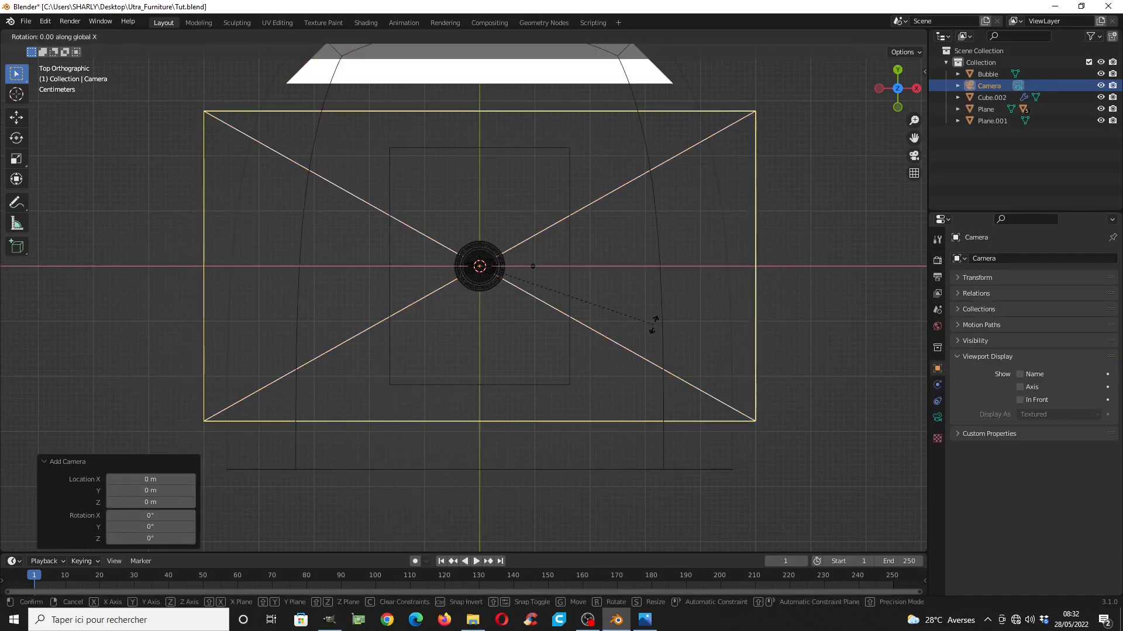
text(90)
key(Return)
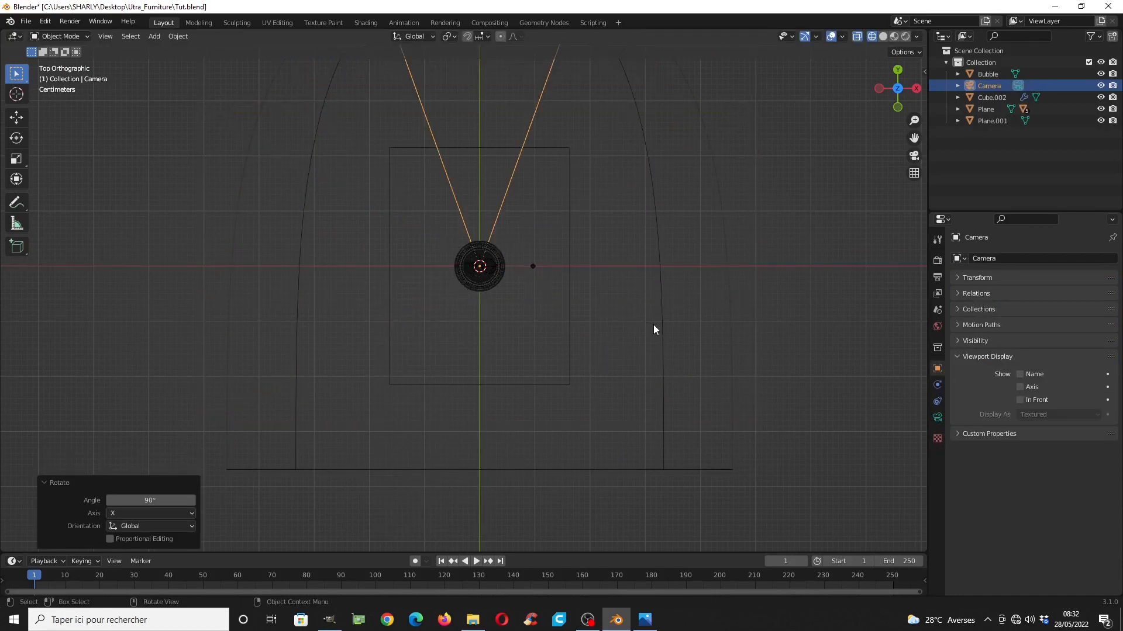
Move the camera back and slightly up in side view so it faces the glass, and look through it in solid shading
key(KP_3)
scroll(655, 330, down, 3)
key(g)
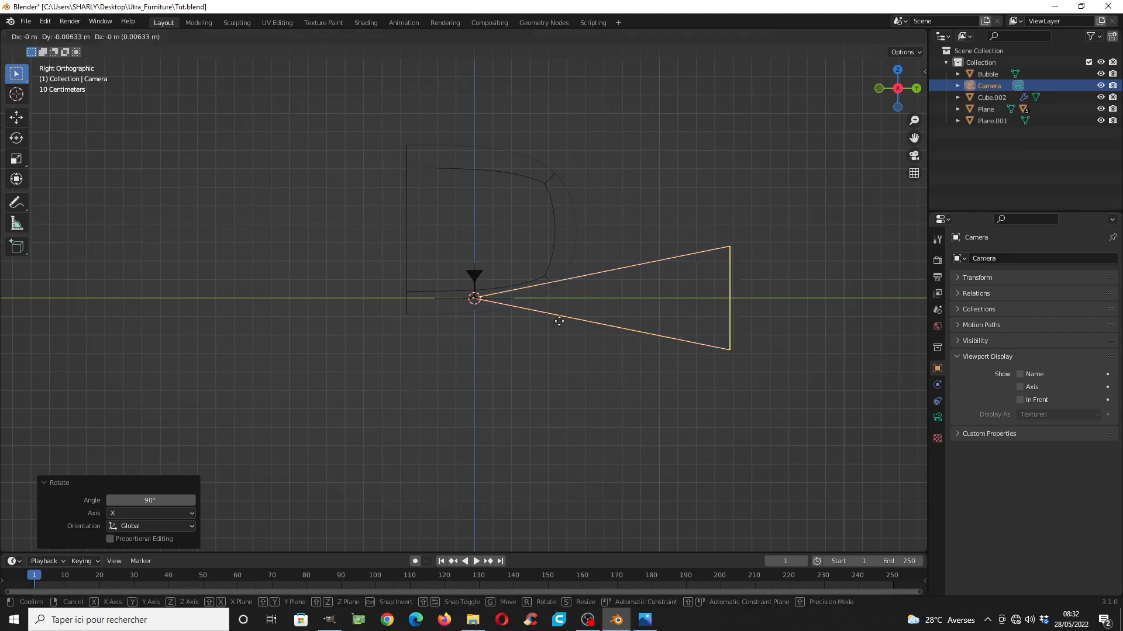
click(380, 283)
key(KP_0)
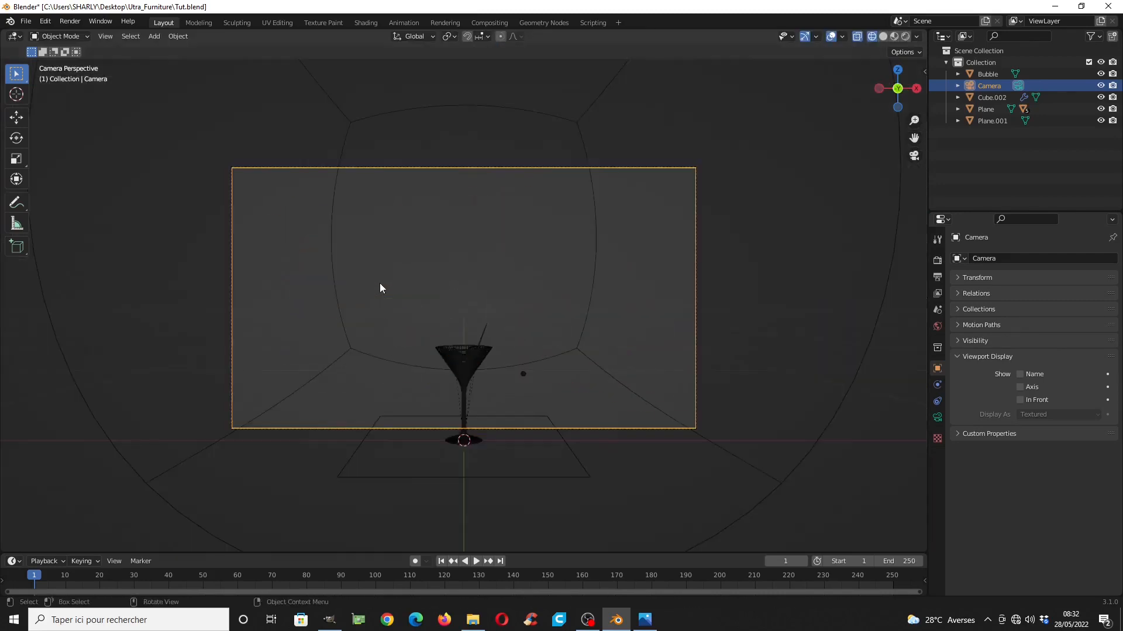
key(z)
scroll(543, 322, down, 3)
shift+middle_drag(543, 323, 540, 193)
scroll(518, 229, up, 2)
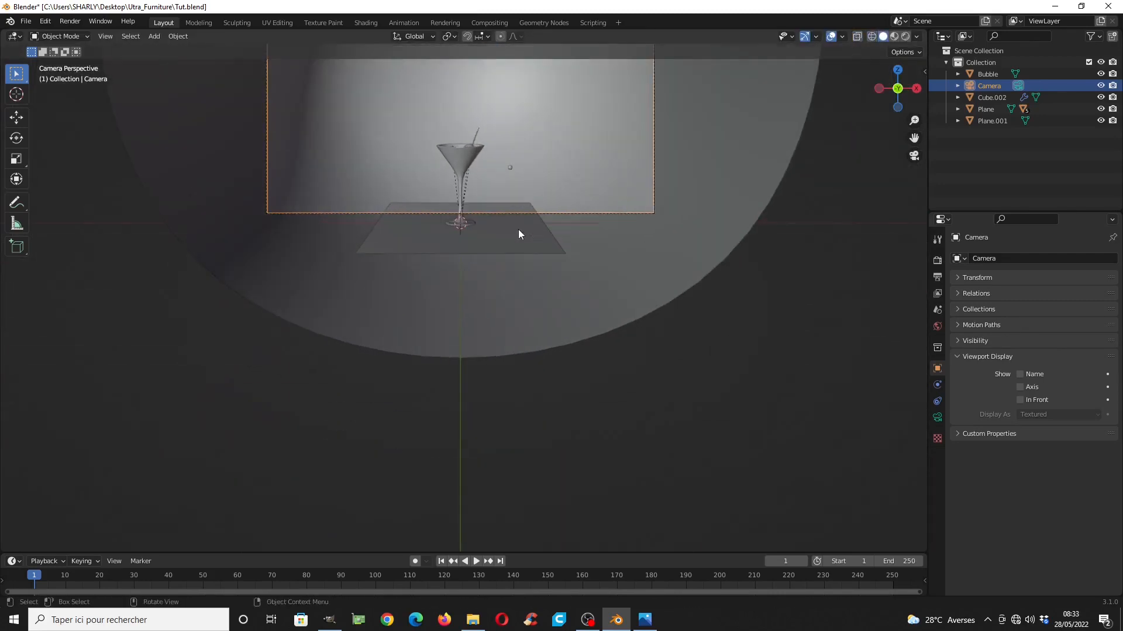
Enlarge the timeline area and set the render engine to LuxCore
drag(558, 555, 526, 289)
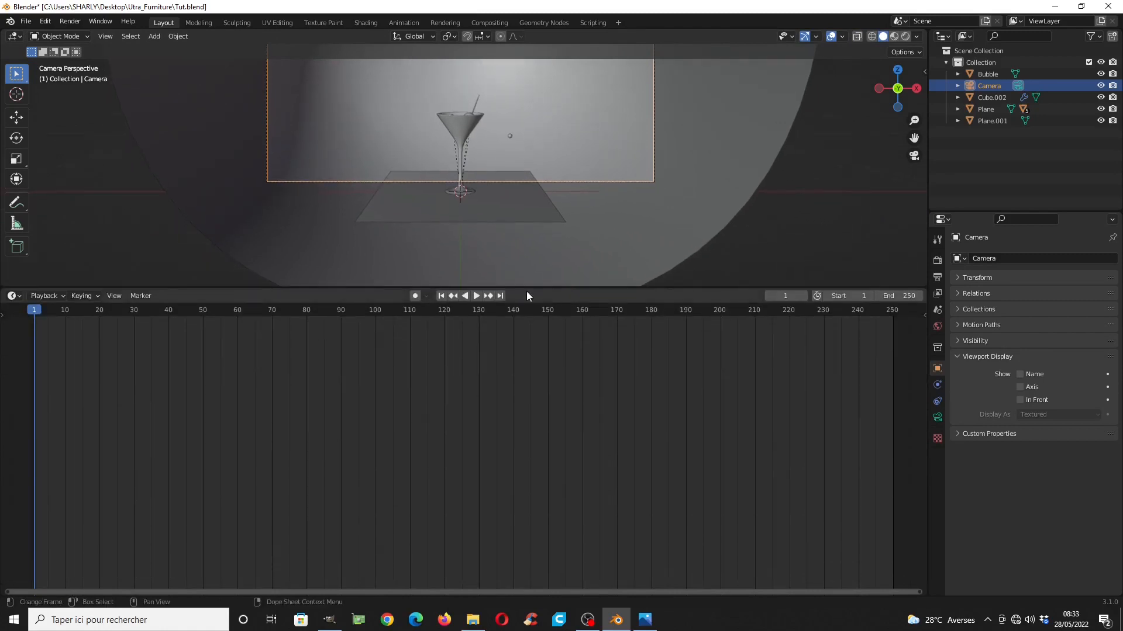
click(8, 297)
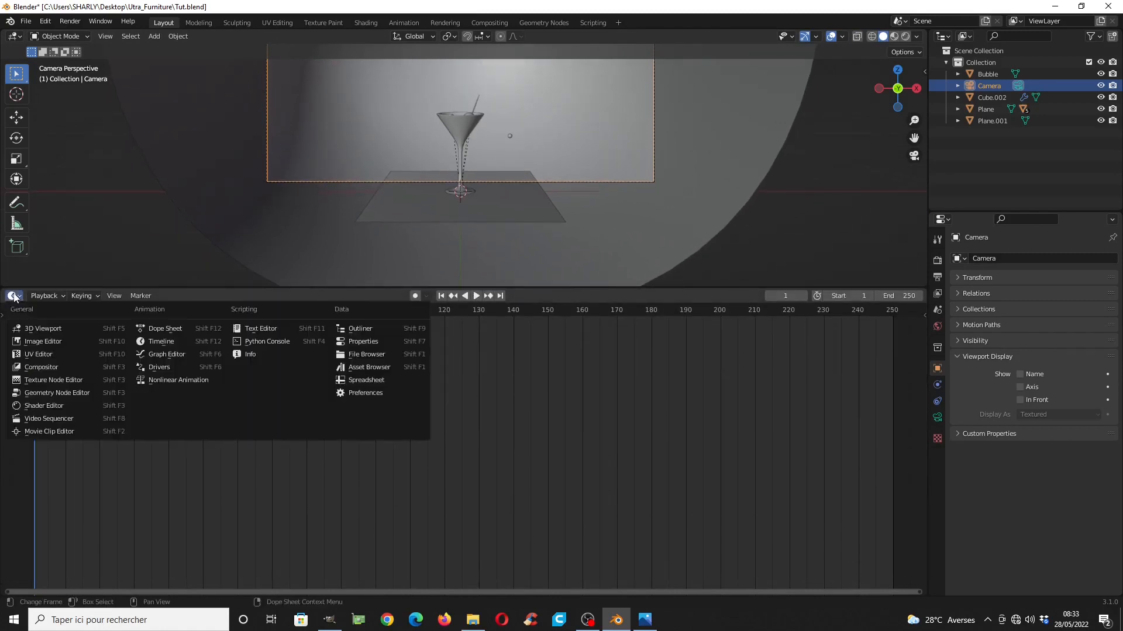
click(937, 260)
click(1038, 258)
click(1030, 319)
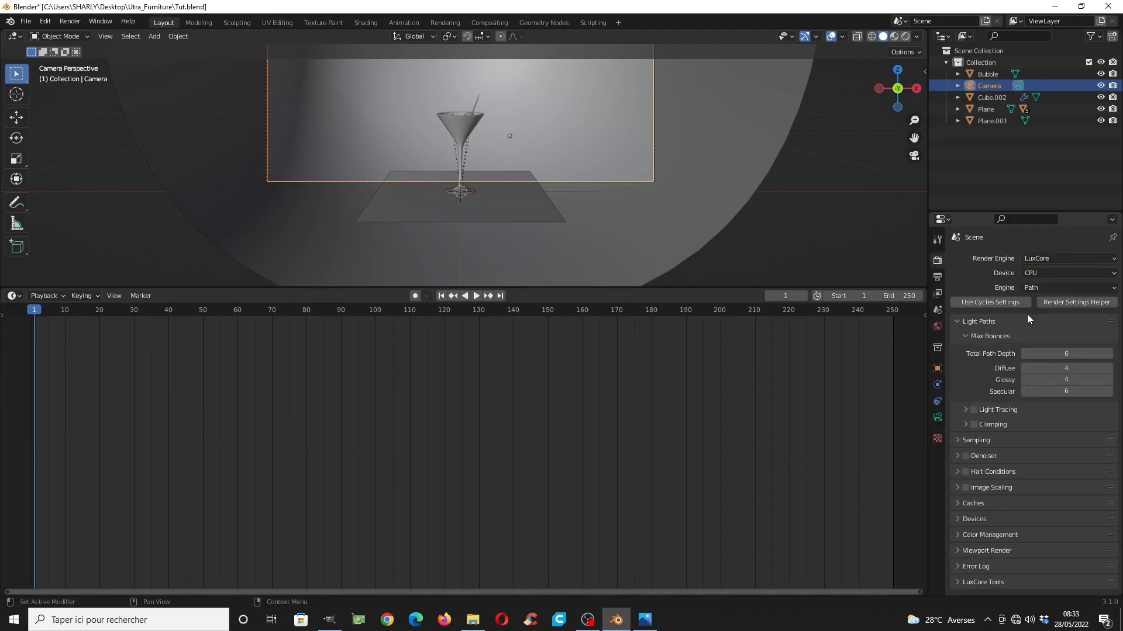
Change the timeline area to the LuxCore Material Nodes editor and reduce its height
click(12, 296)
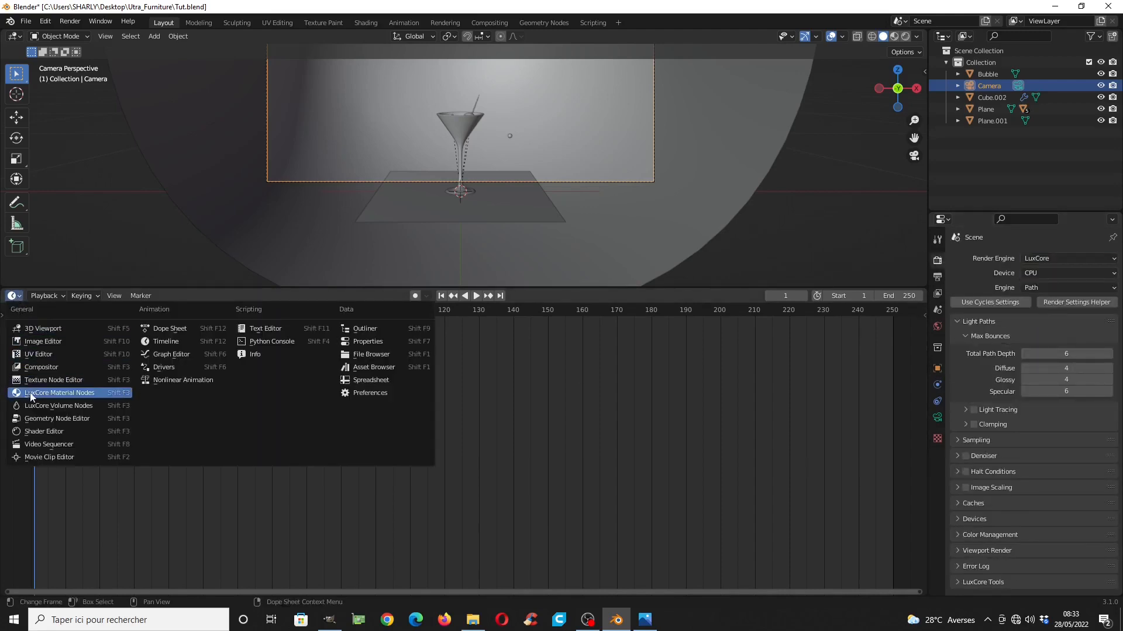
click(51, 394)
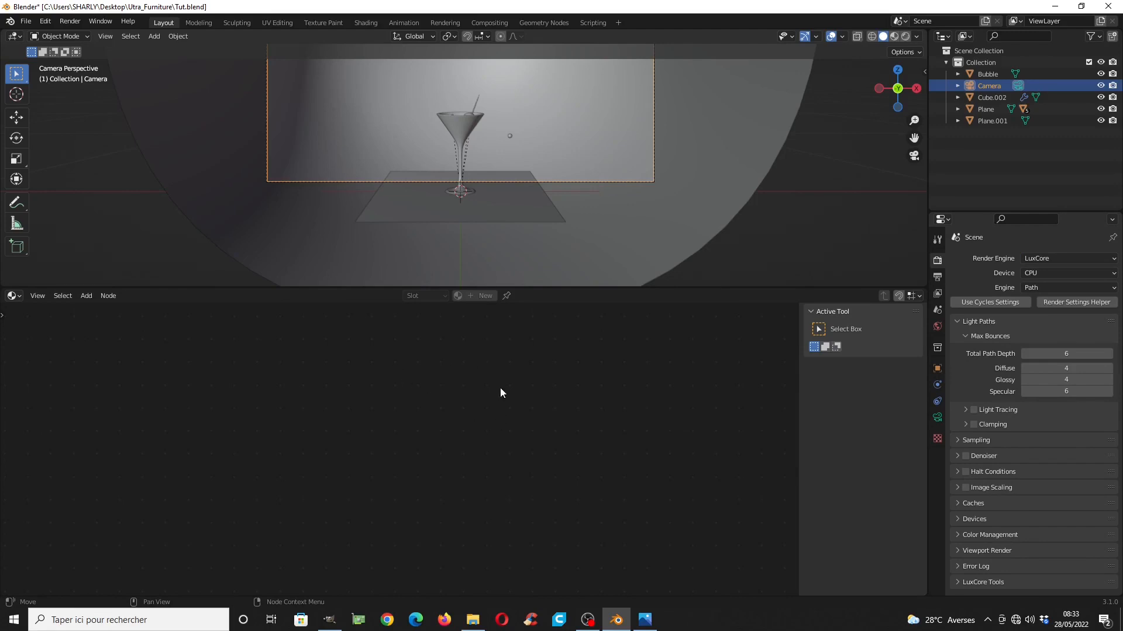
drag(457, 289, 459, 369)
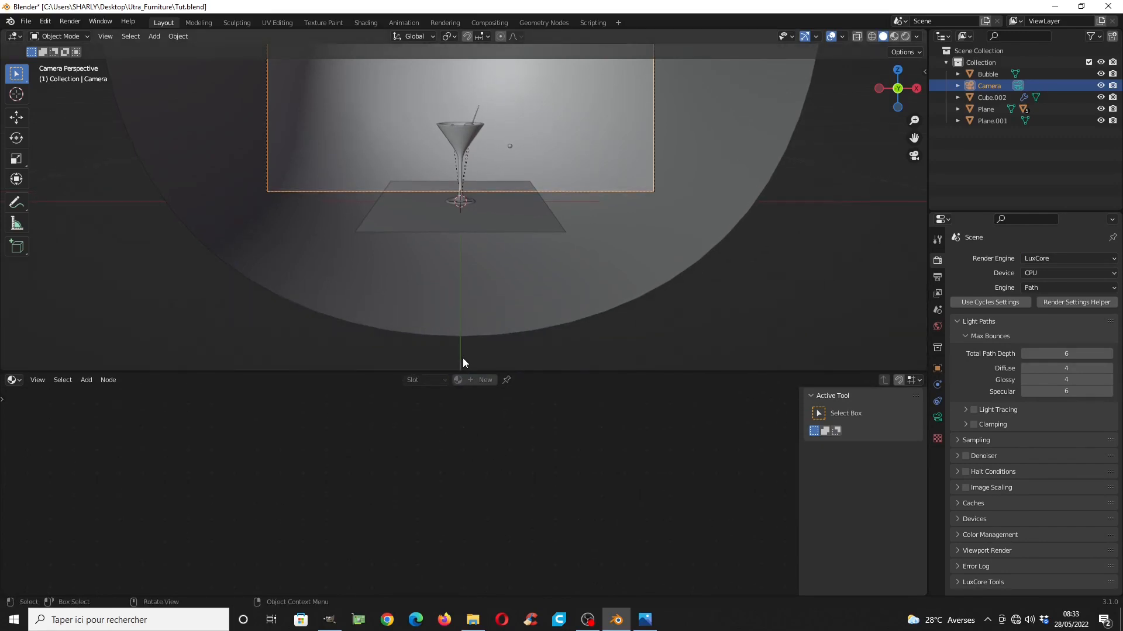
Lower the camera about 0.046 m along Z so the whole glass falls within the frame
shift+middle_drag(490, 147, 486, 155)
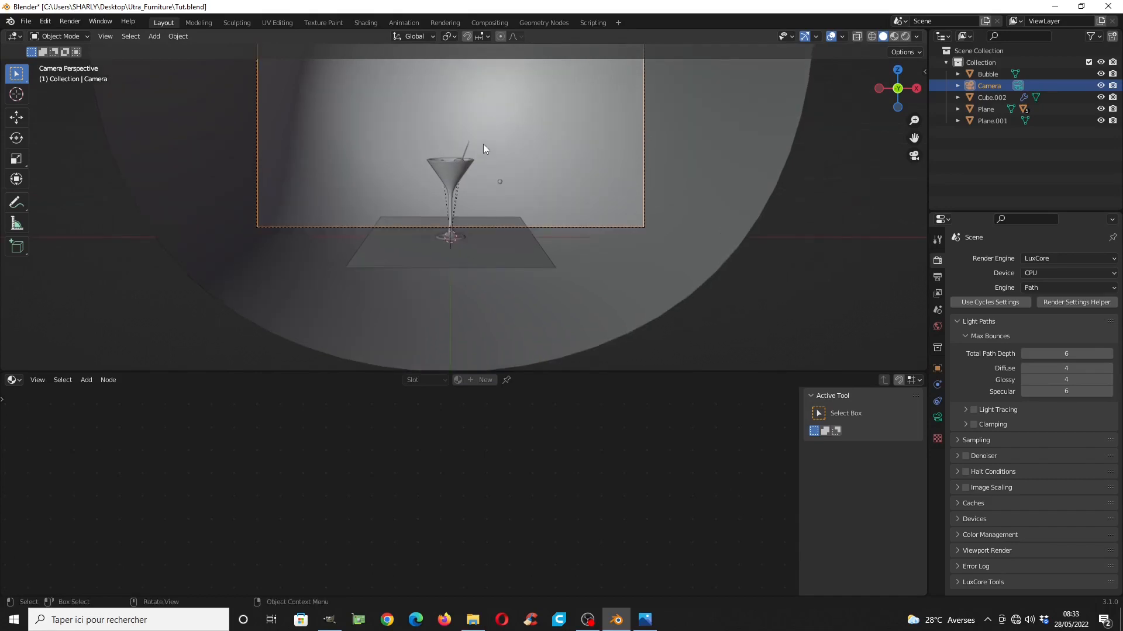
key(g)
key(z)
click(486, 148)
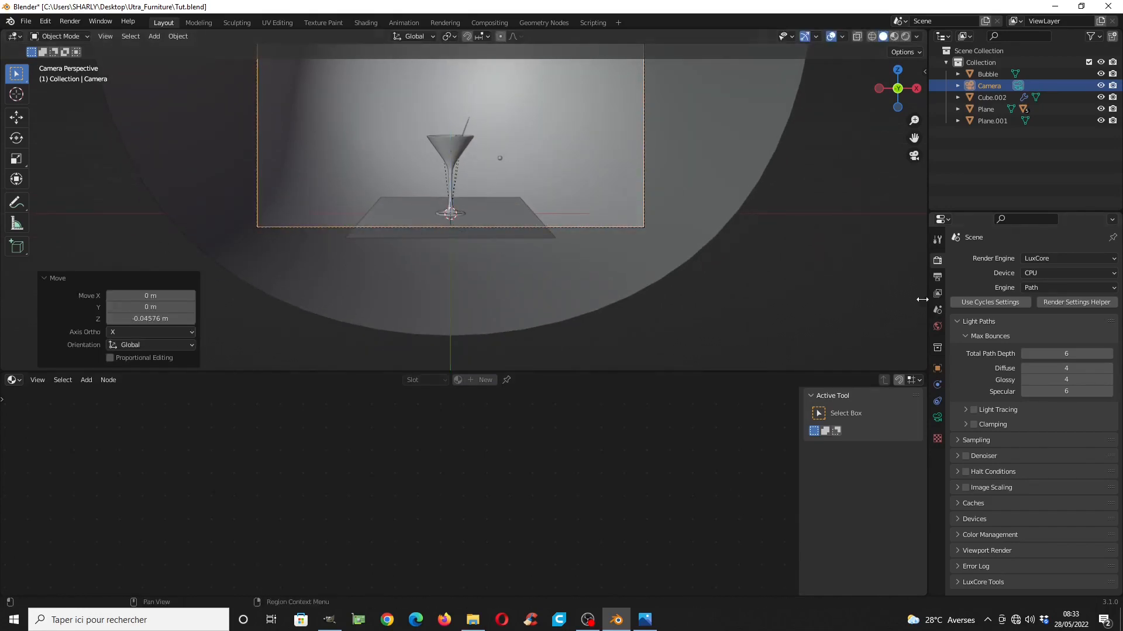
Set the render output's X resolution to 720 px to make a portrait frame
click(937, 277)
click(1069, 274)
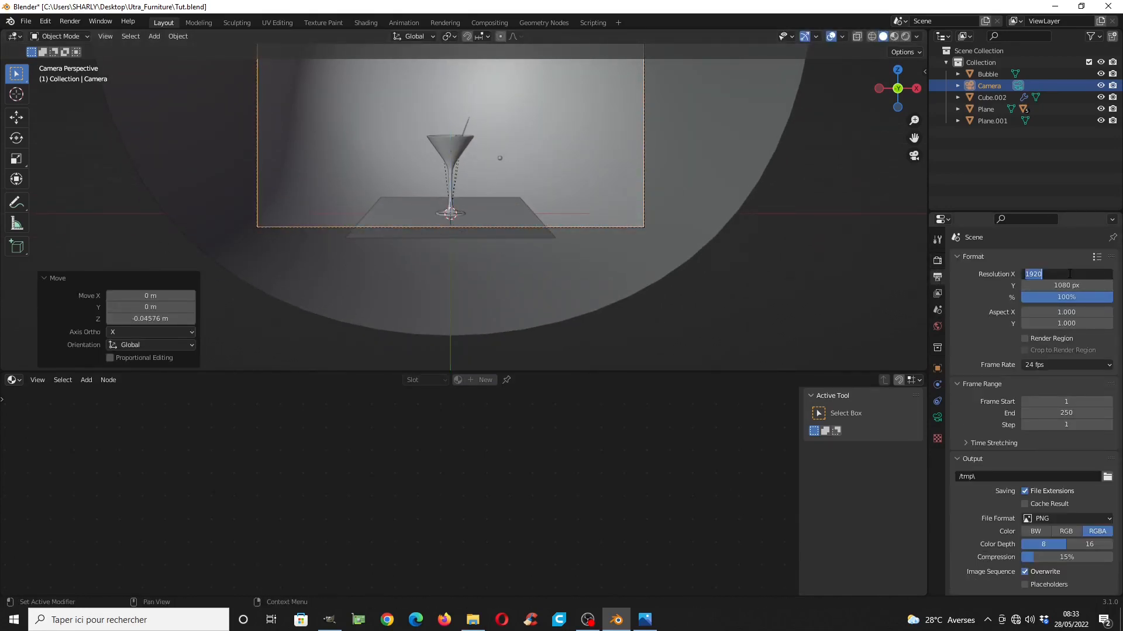
text(720)
key(Return)
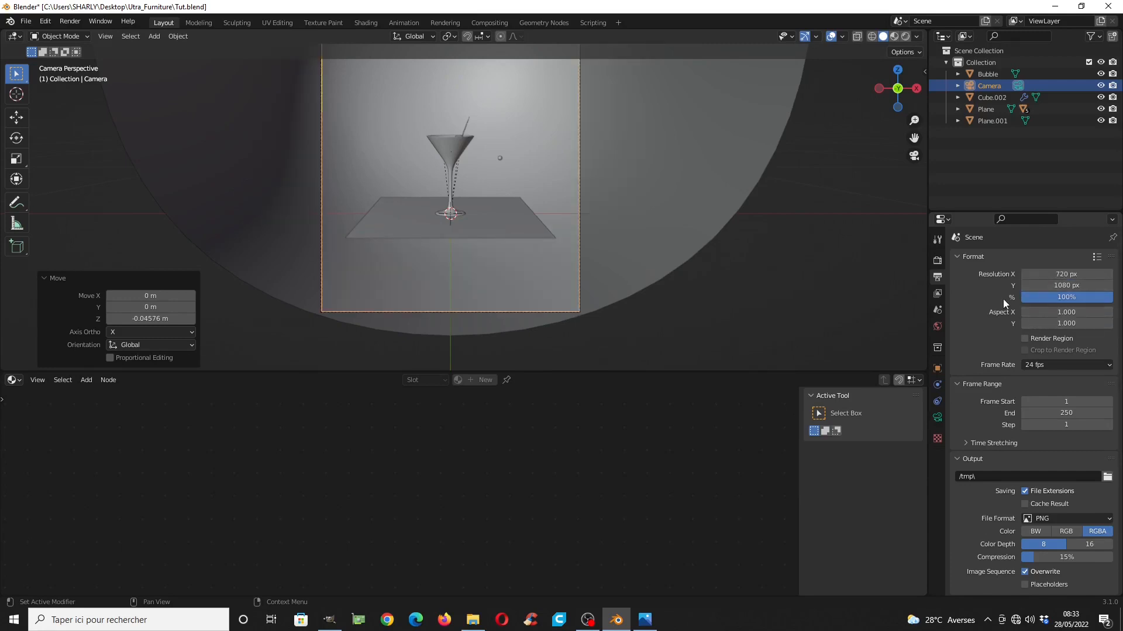
shift+middle_drag(547, 249, 540, 314)
scroll(543, 314, down, 3)
scroll(510, 272, up, 1)
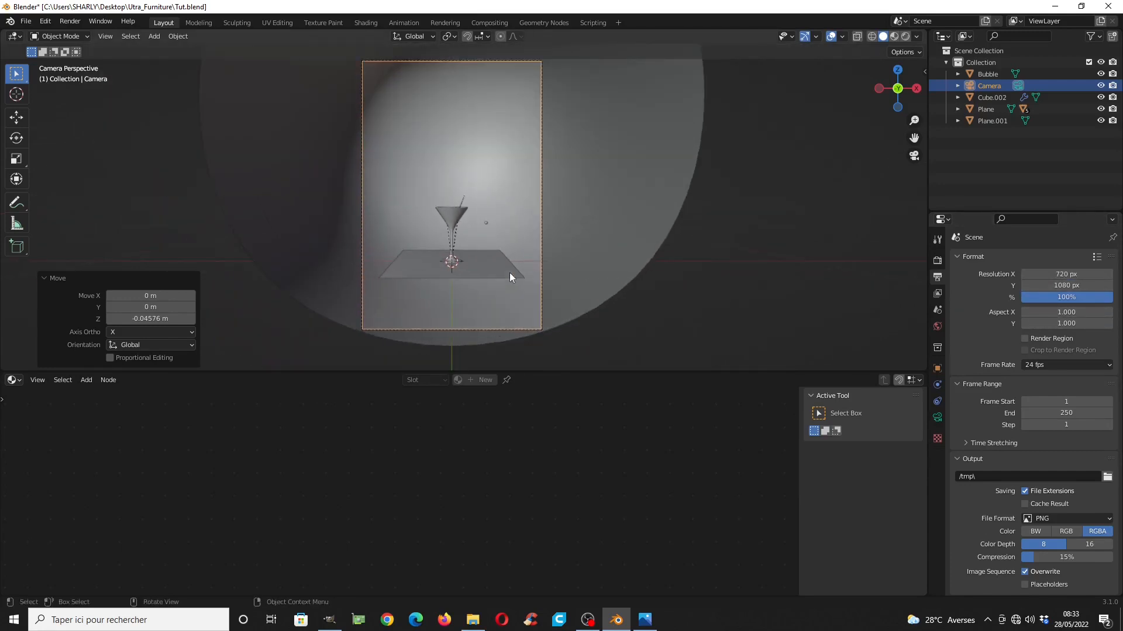
key(g)
key(y)
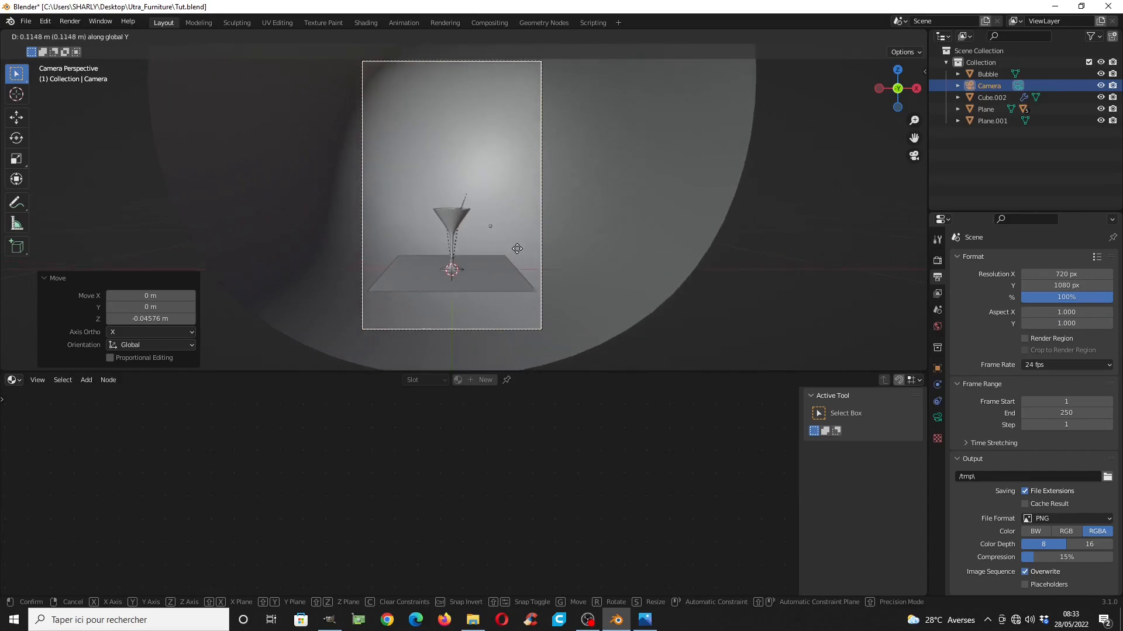
right_click(519, 257)
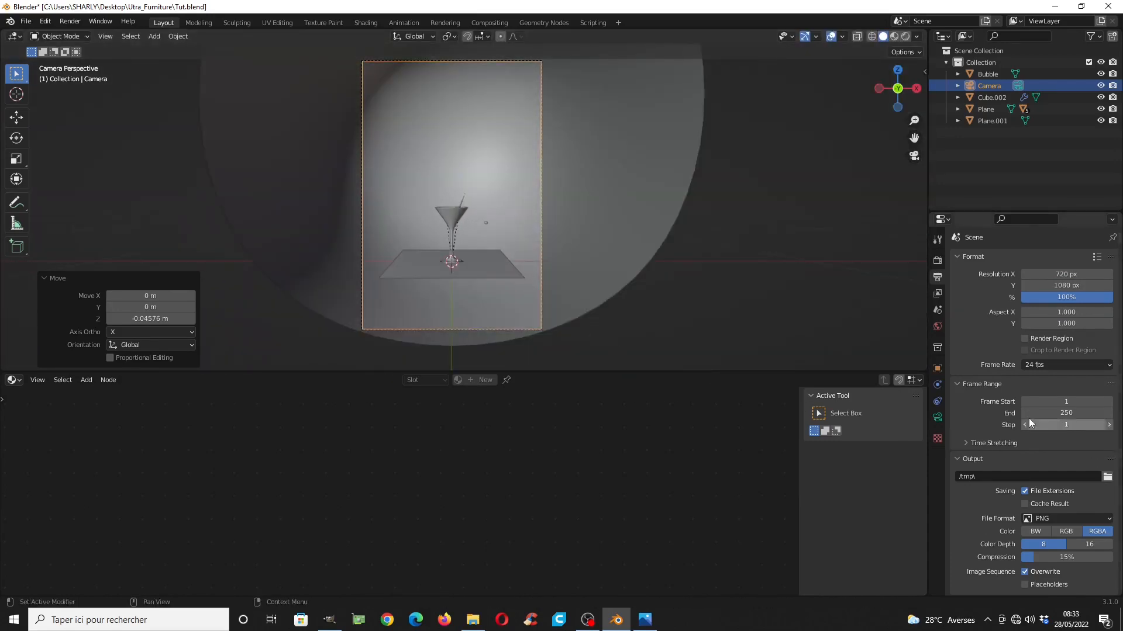
Open the camera's lens settings, zoom in on the glass and switch to the reference photo Cocktail_01.jpg in Photos for comparison
click(937, 417)
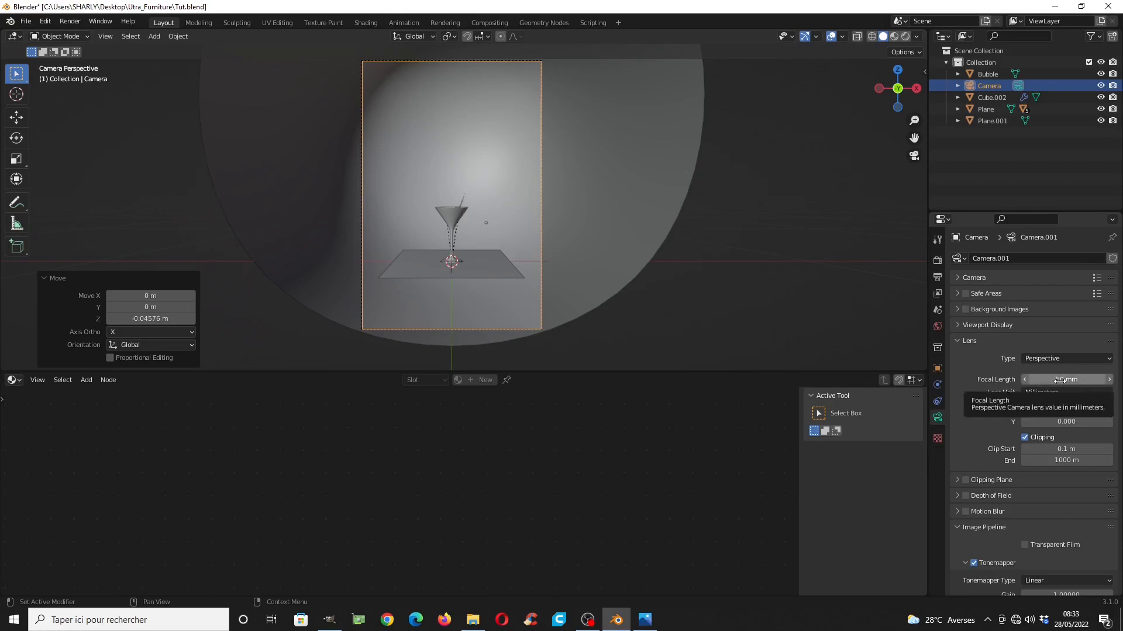
scroll(448, 230, up, 8)
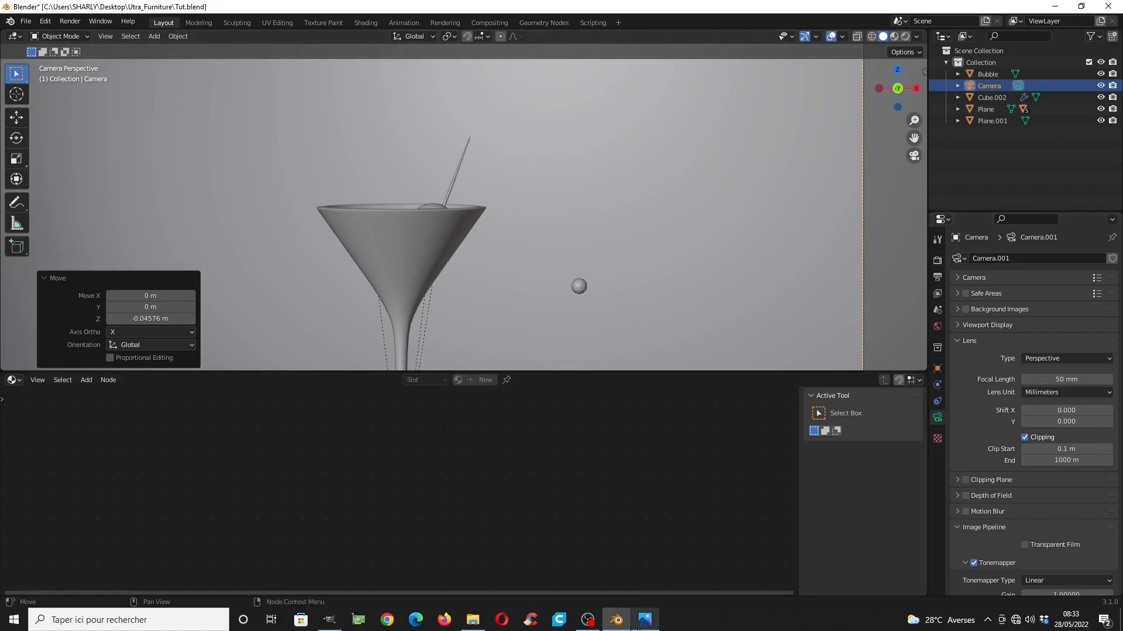
click(644, 620)
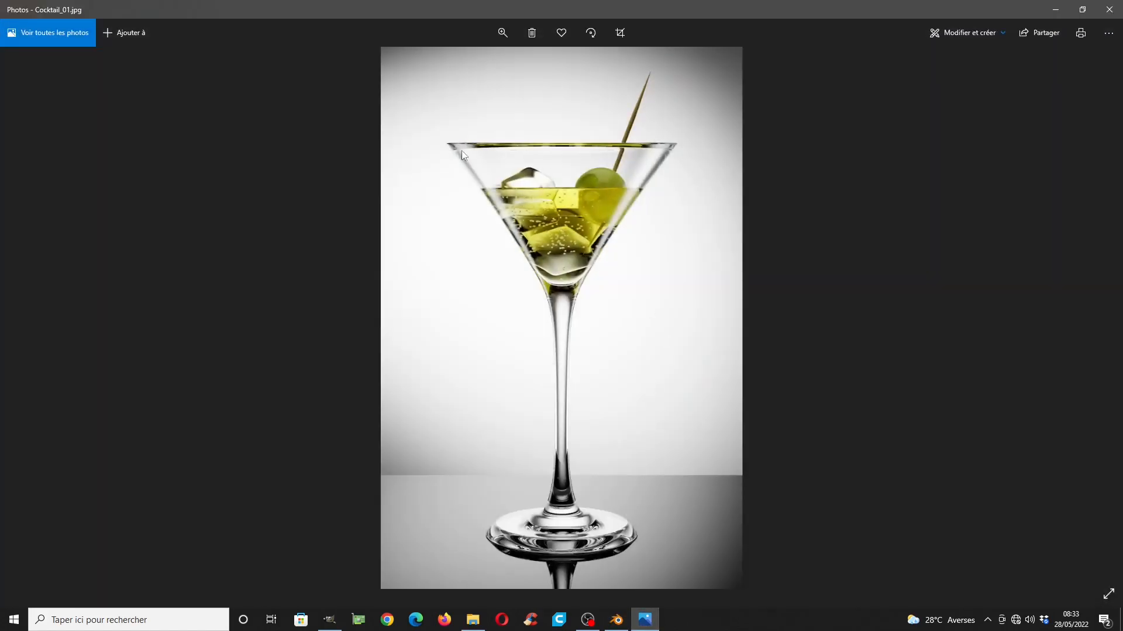
Switch from the reference photo back to Blender and set the camera's focal length to 150 mm
click(652, 622)
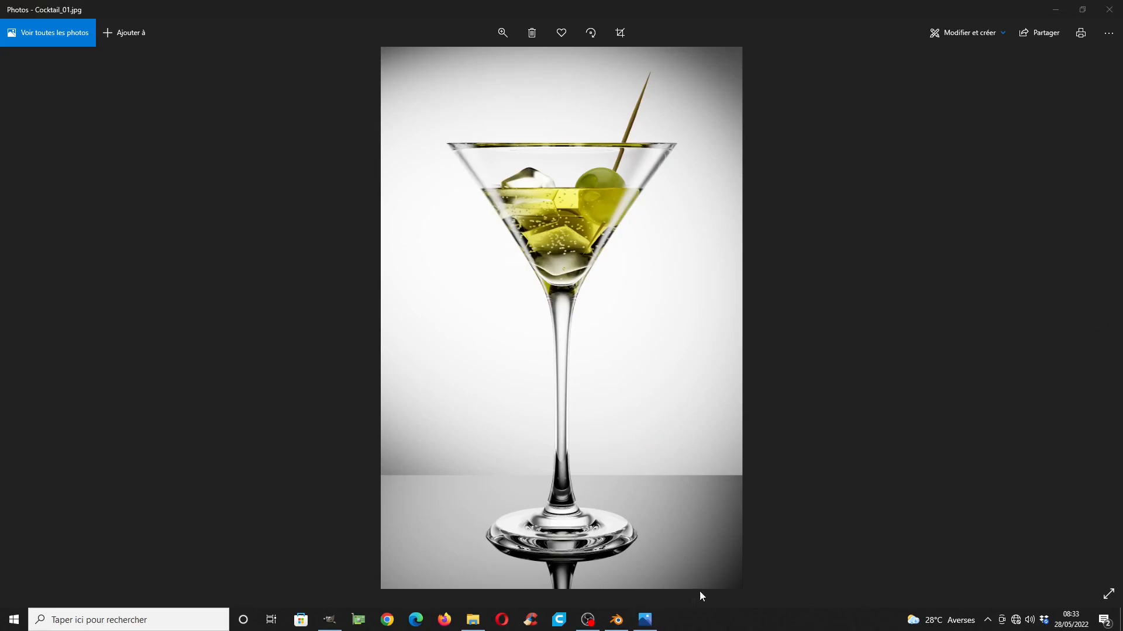
click(617, 619)
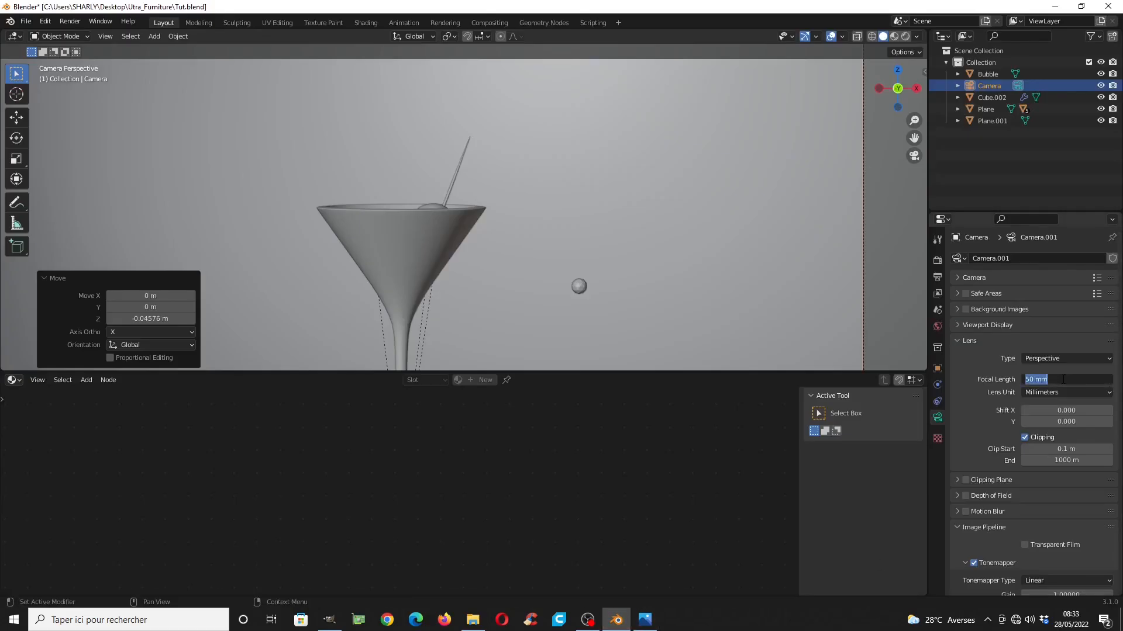
key(Return)
scroll(662, 242, down, 5)
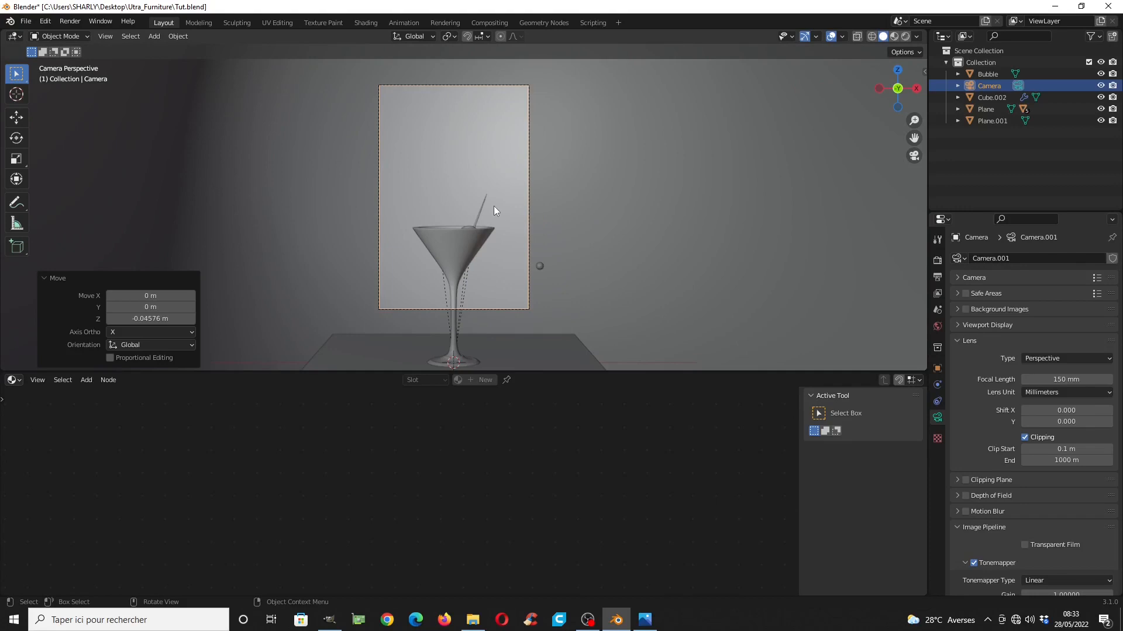
Lower the camera about 0.073 m along Z so the whole glass falls within the frame
key(g)
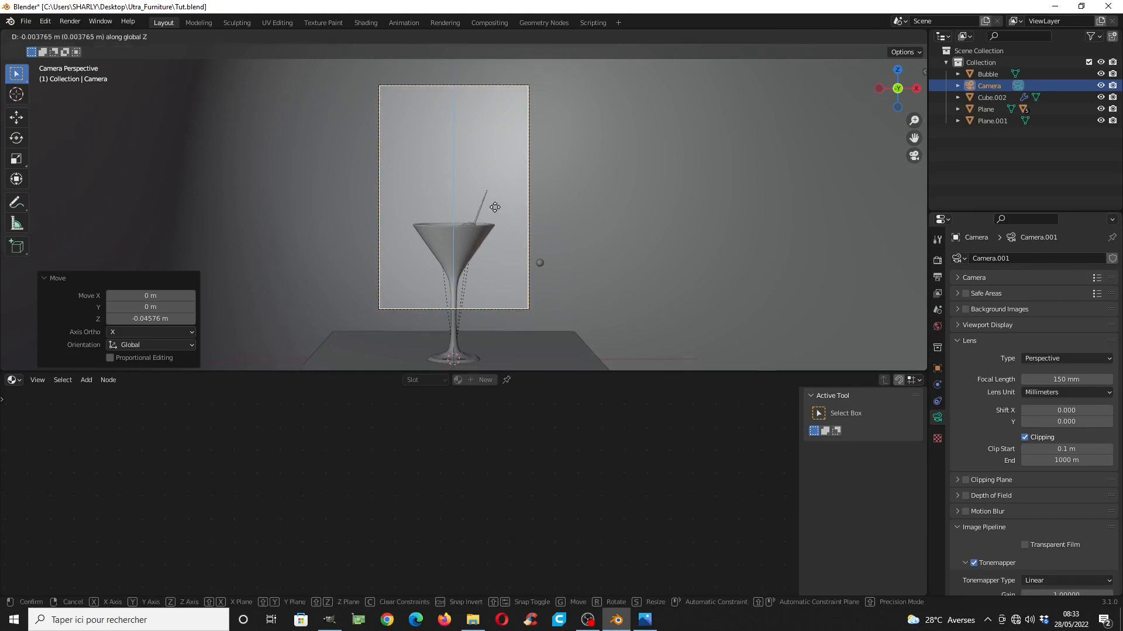
key(z)
click(503, 216)
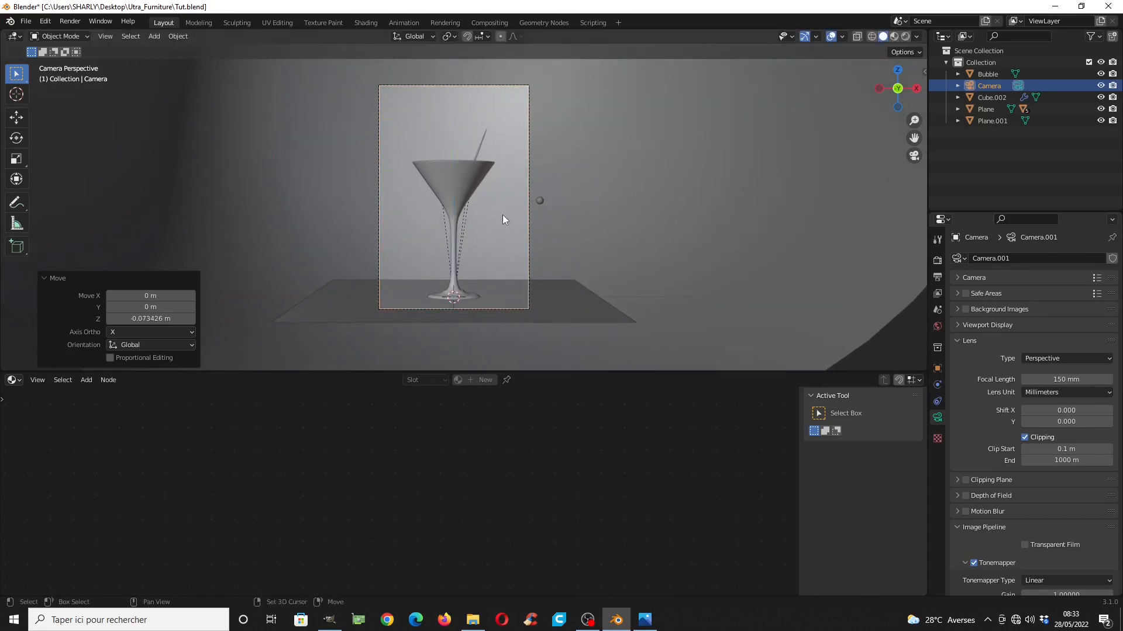
Display the viewport in wireframe and raise the camera about 0.026 m along Z
key(z)
click(409, 214)
scroll(462, 201, up, 4)
scroll(460, 202, up, 3)
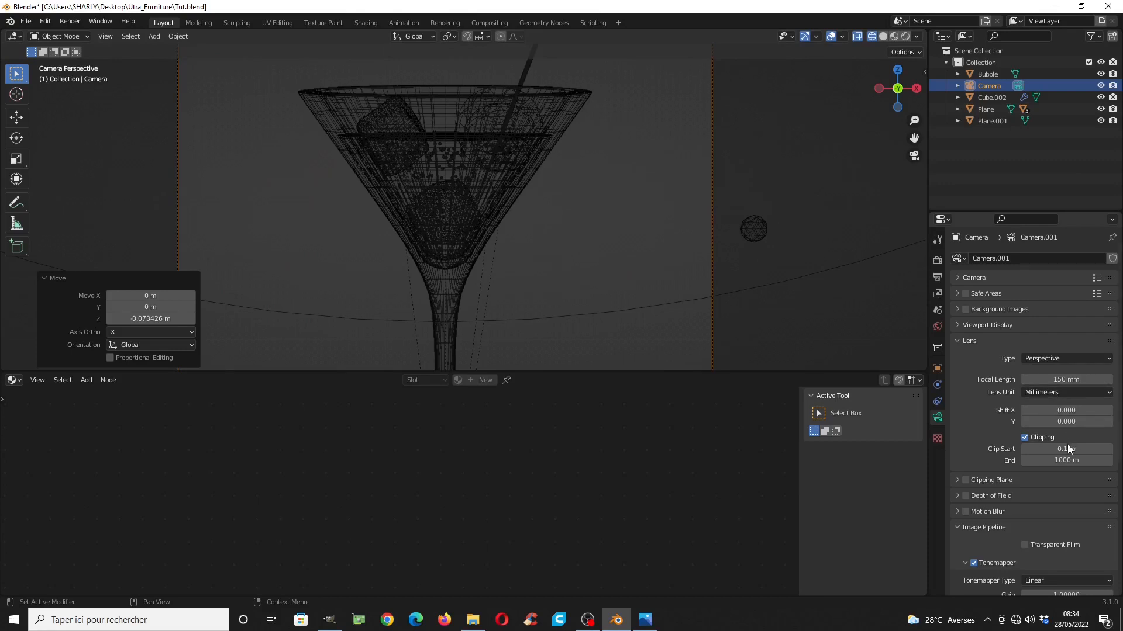
scroll(549, 325, down, 3)
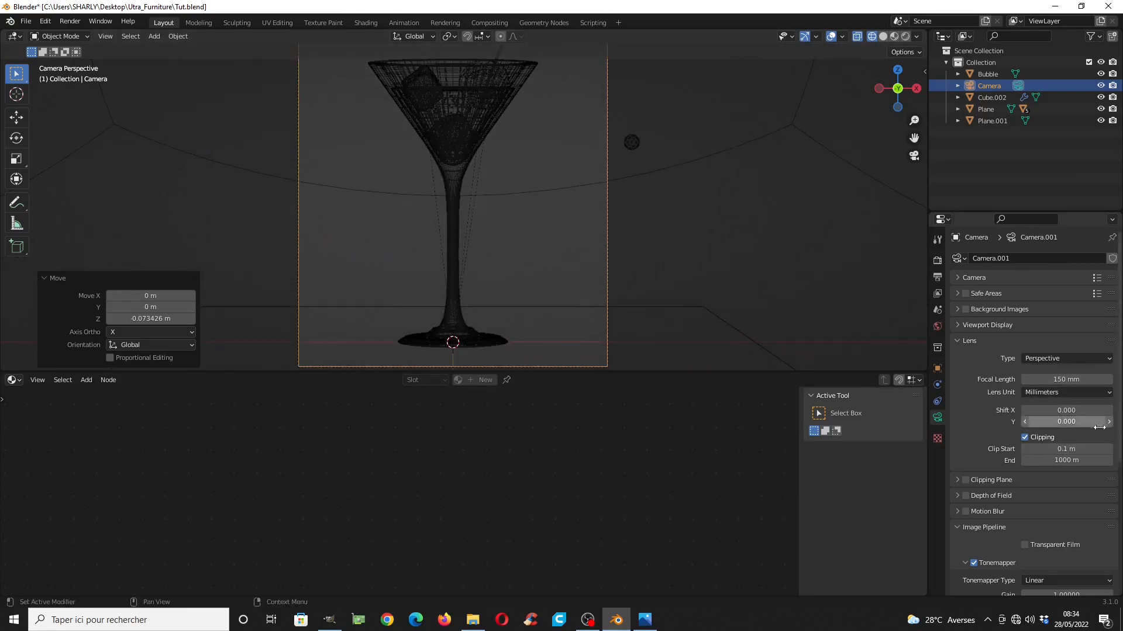
scroll(478, 293, down, 3)
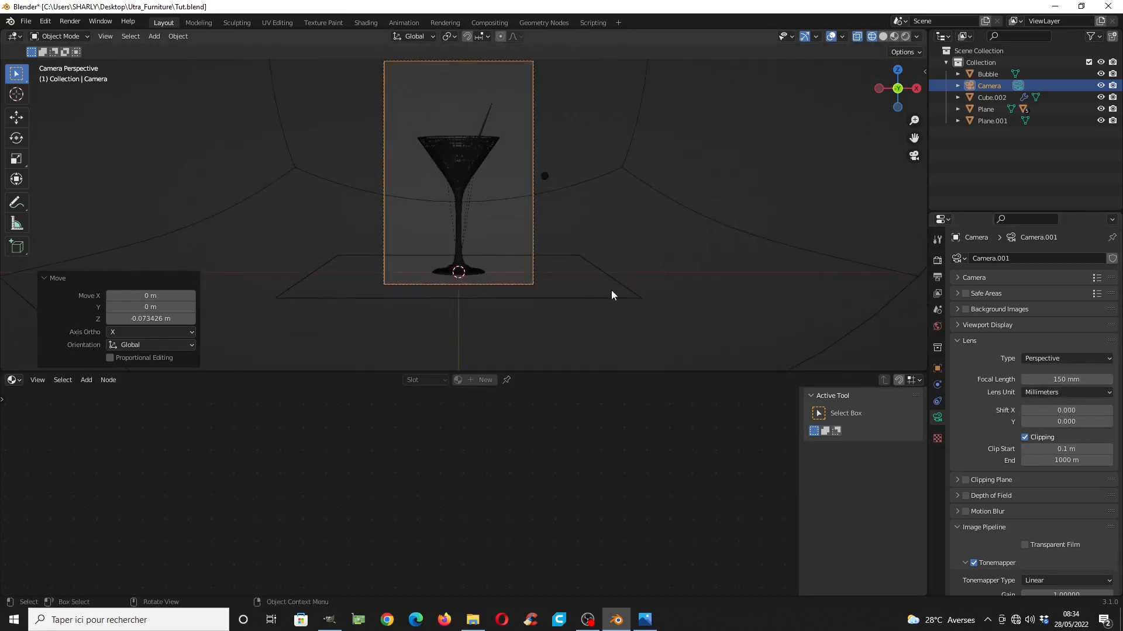
key(g)
key(z)
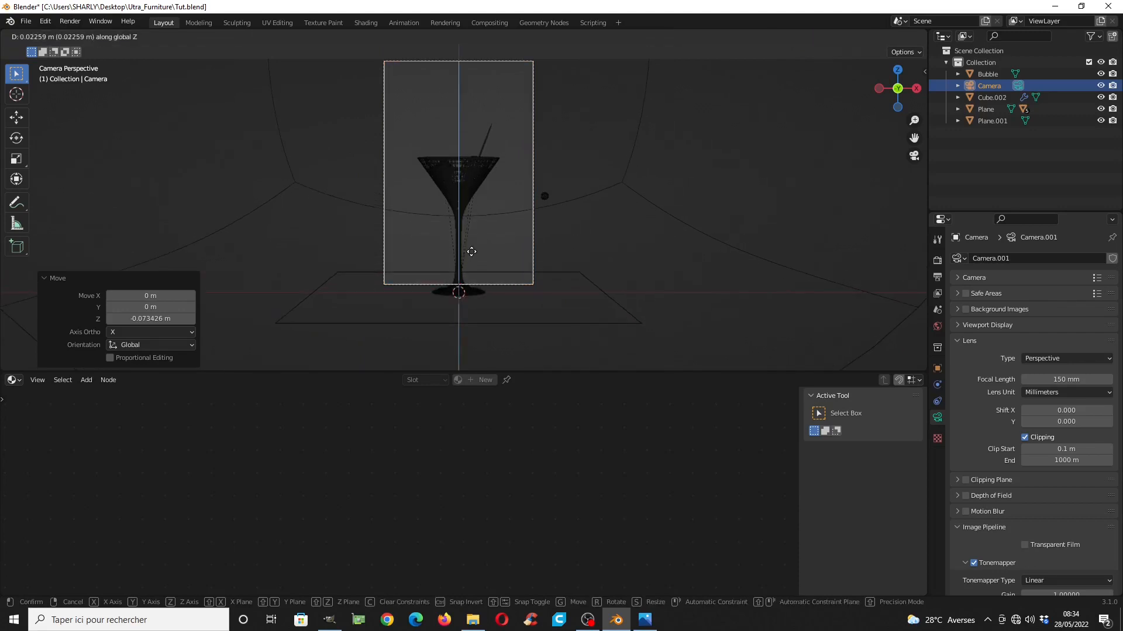
click(457, 211)
scroll(458, 149, up, 2)
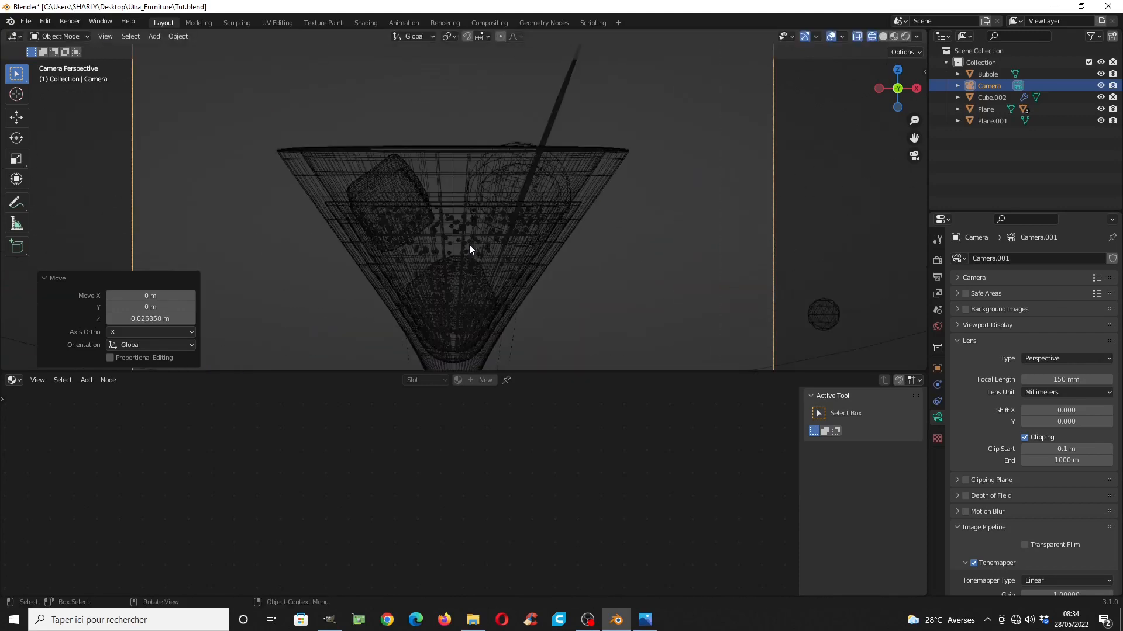
Raise the camera about another 0.013 m along Z to see the glass rim nearly edge-on
key(g)
key(z)
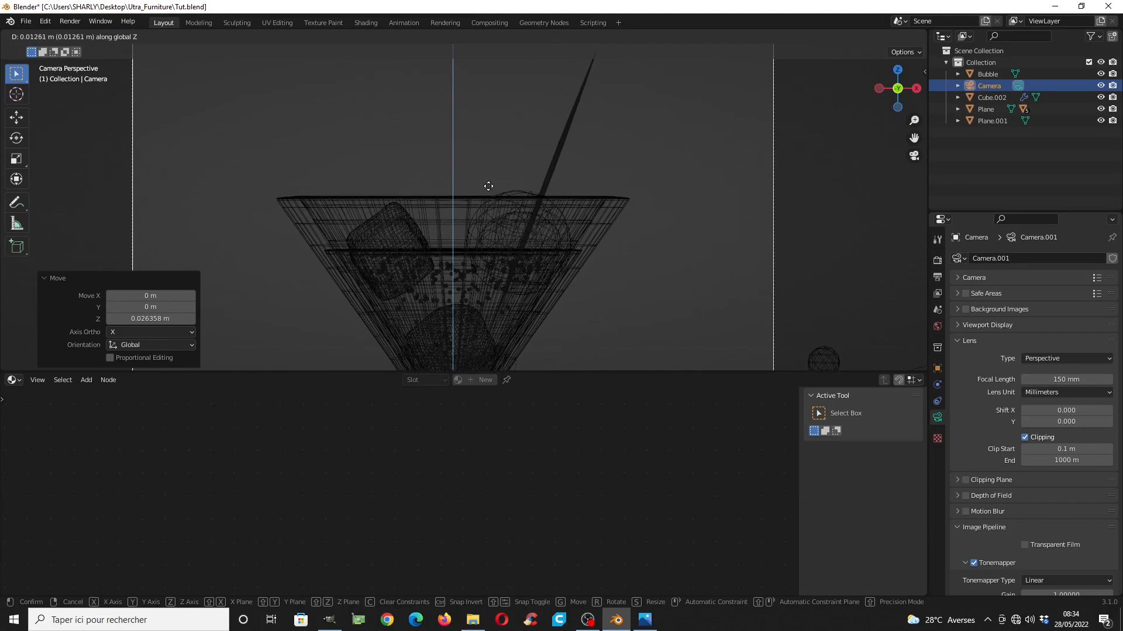
click(489, 184)
scroll(471, 223, down, 5)
shift+middle_drag(498, 274, 496, 180)
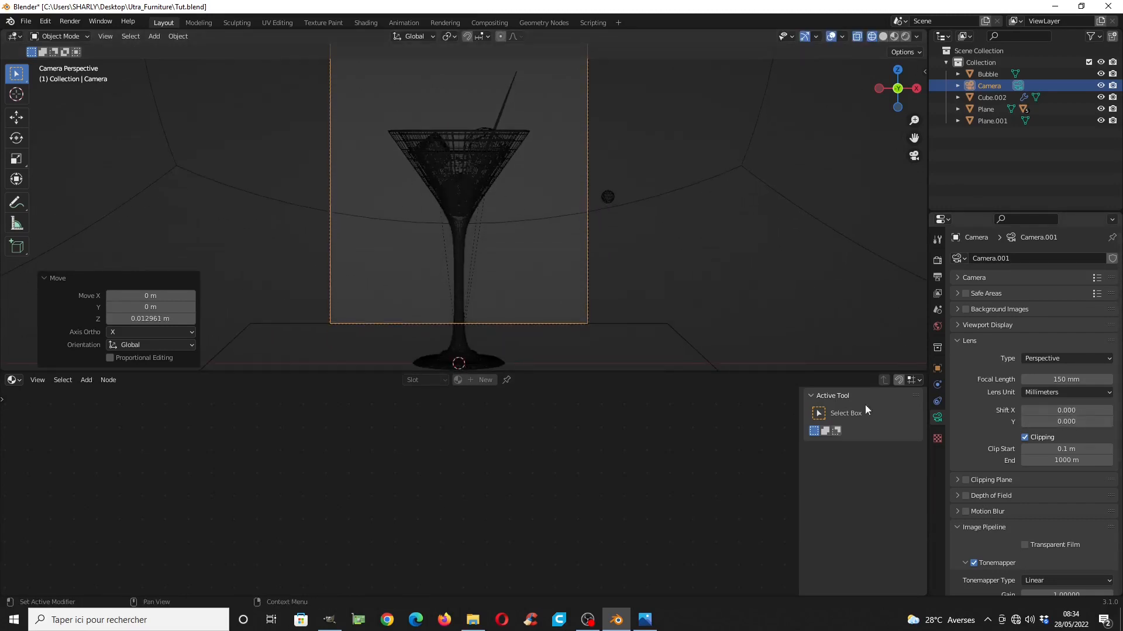
scroll(495, 283, down, 2)
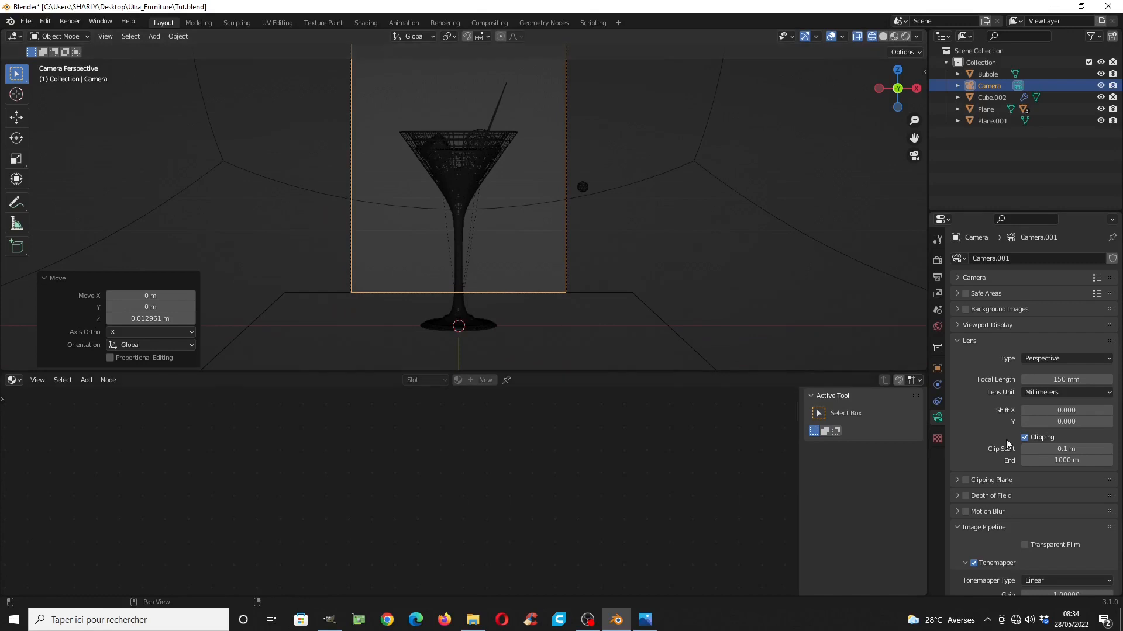
Set the camera's Shift Y to -0.210 to reframe the glass, and return the viewport to solid shading
drag(1066, 422, 1023, 421)
scroll(433, 205, up, 4)
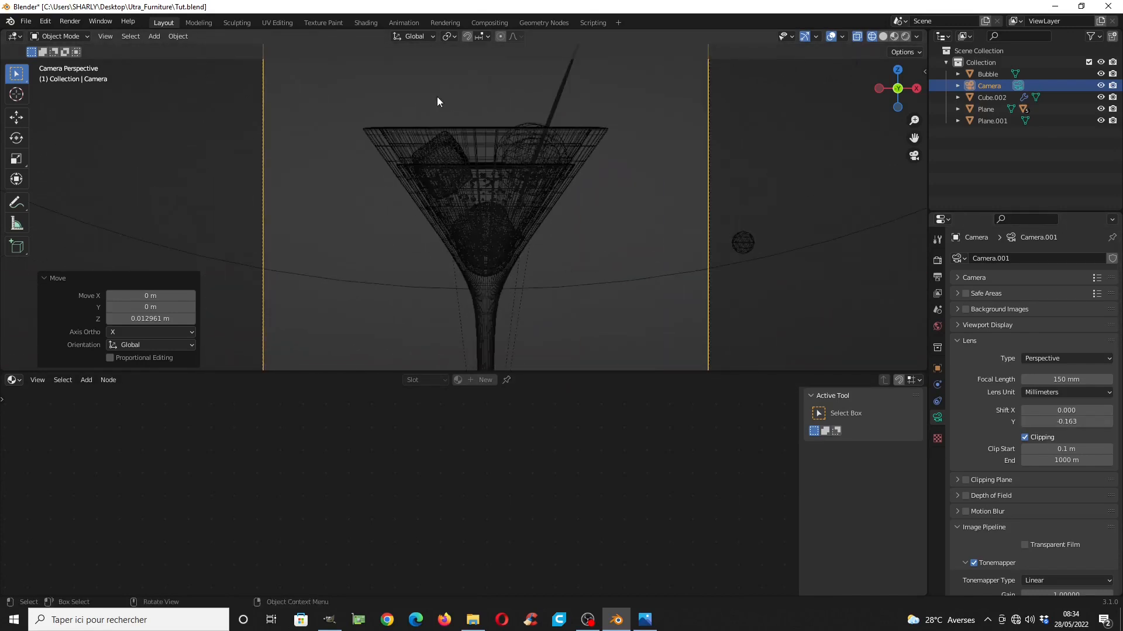
scroll(564, 228, down, 7)
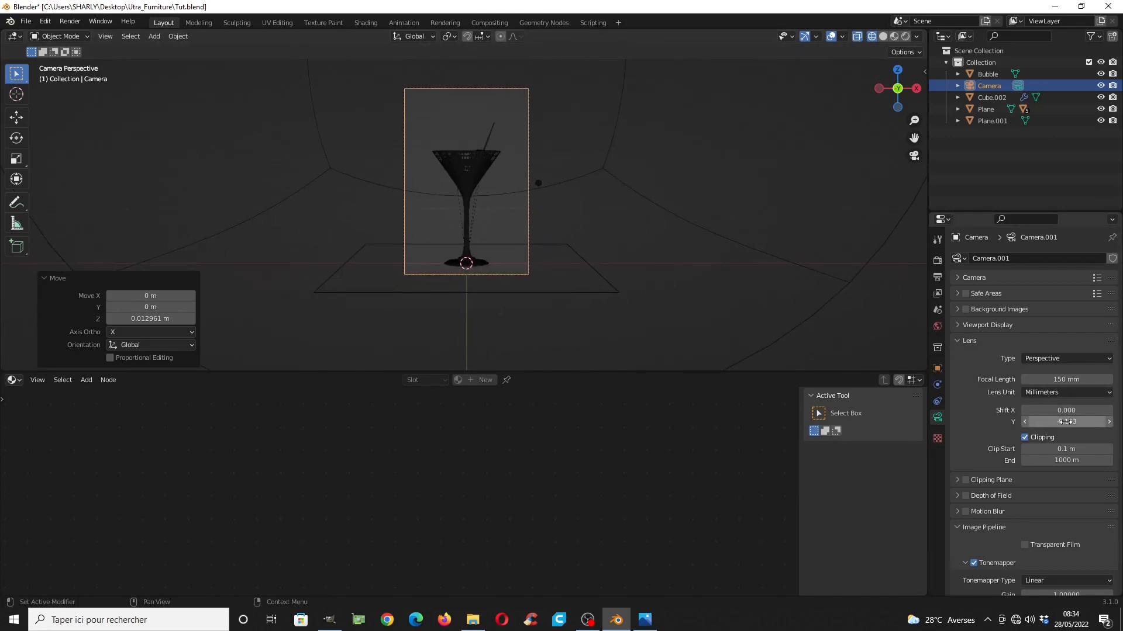
drag(1066, 421, 1040, 422)
scroll(464, 209, up, 4)
key(shift+z)
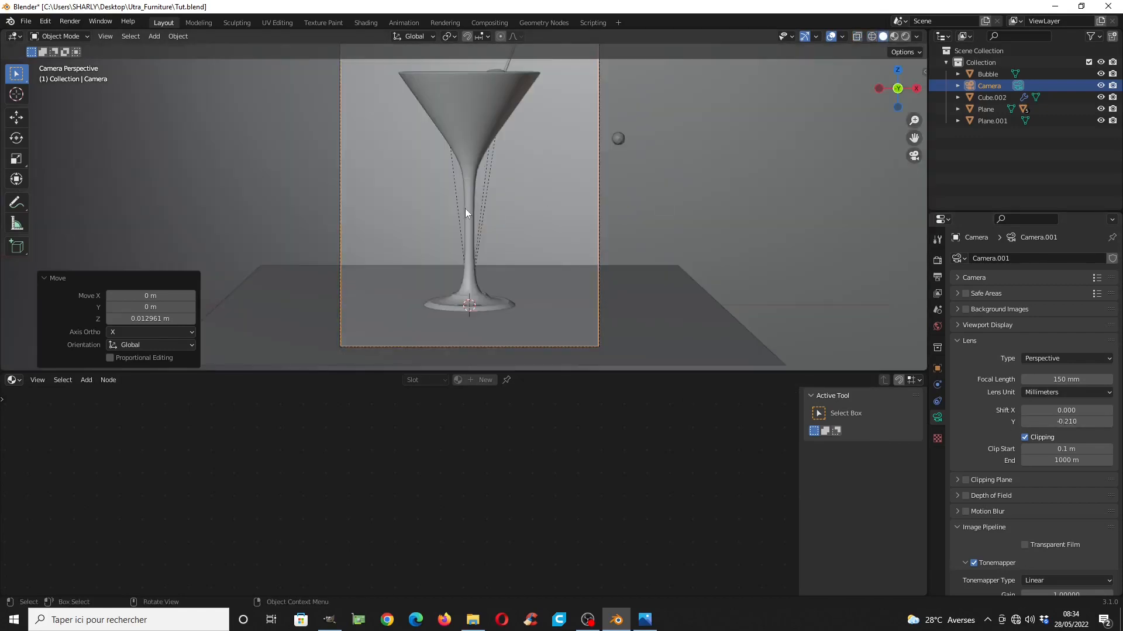
scroll(465, 208, down, 5)
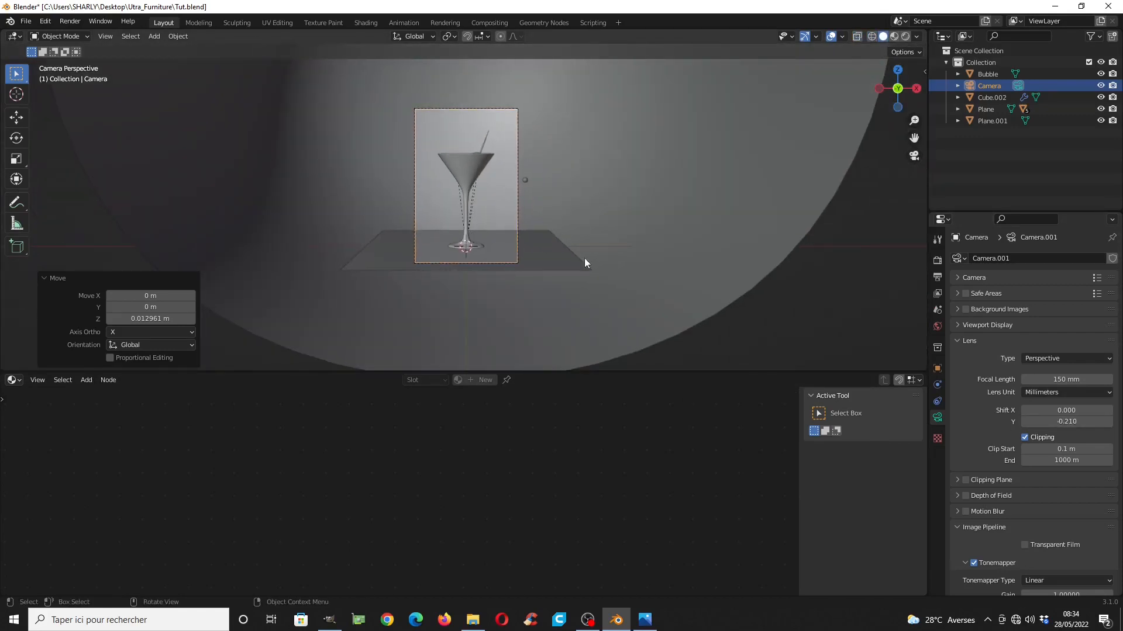
Split the 3D viewport vertically into a narrow and a wide camera view, and collapse the Move operation settings
click(936, 326)
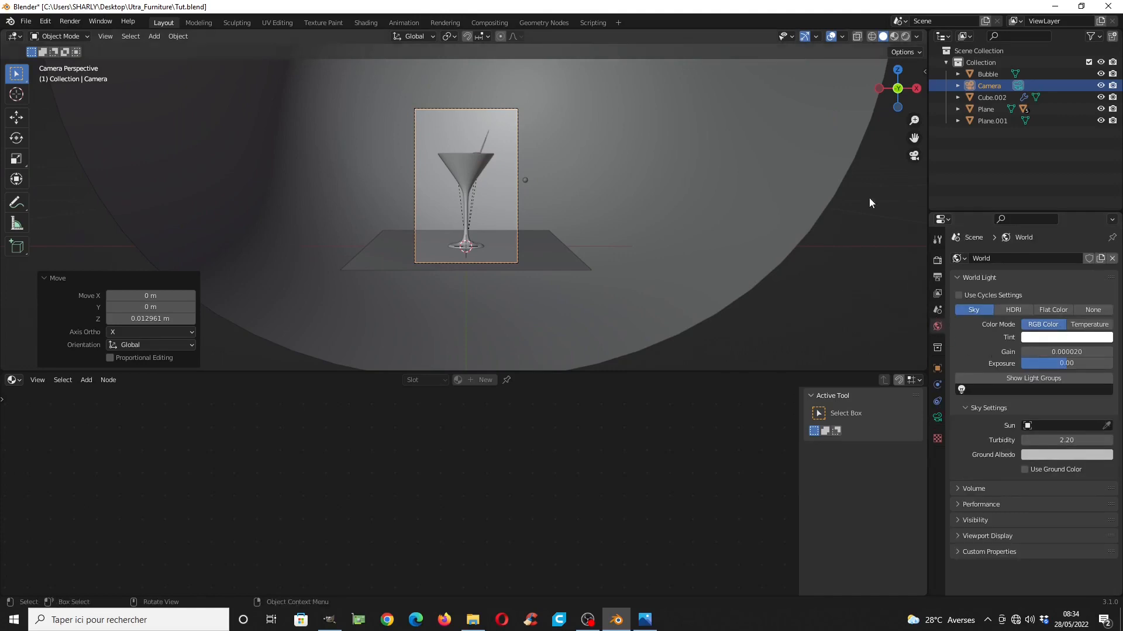
right_click(477, 370)
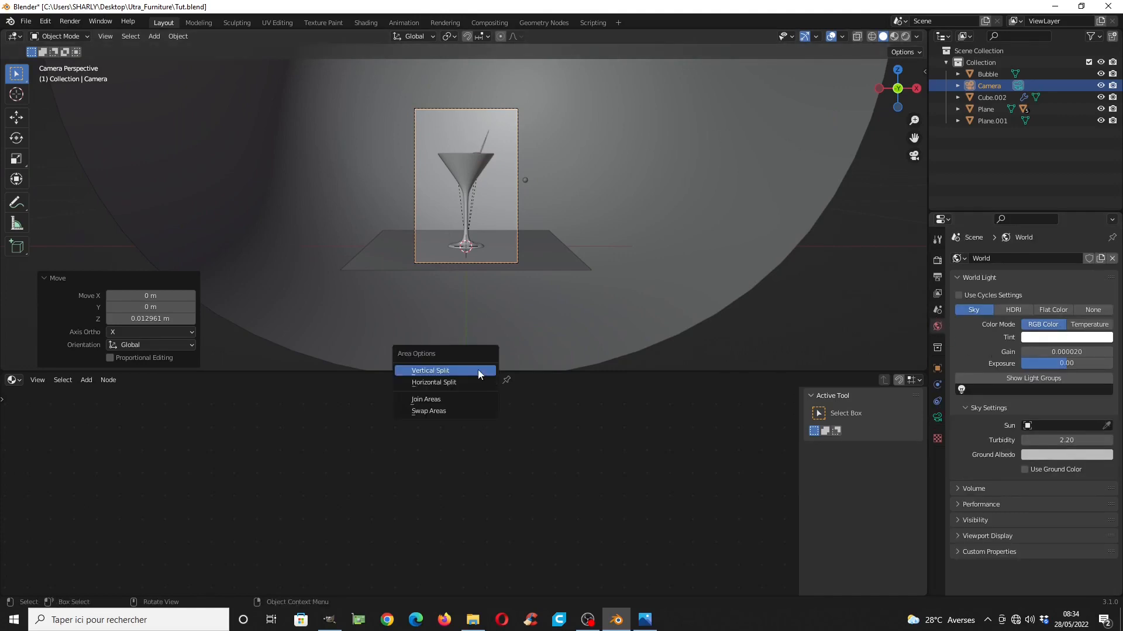
click(473, 368)
click(283, 209)
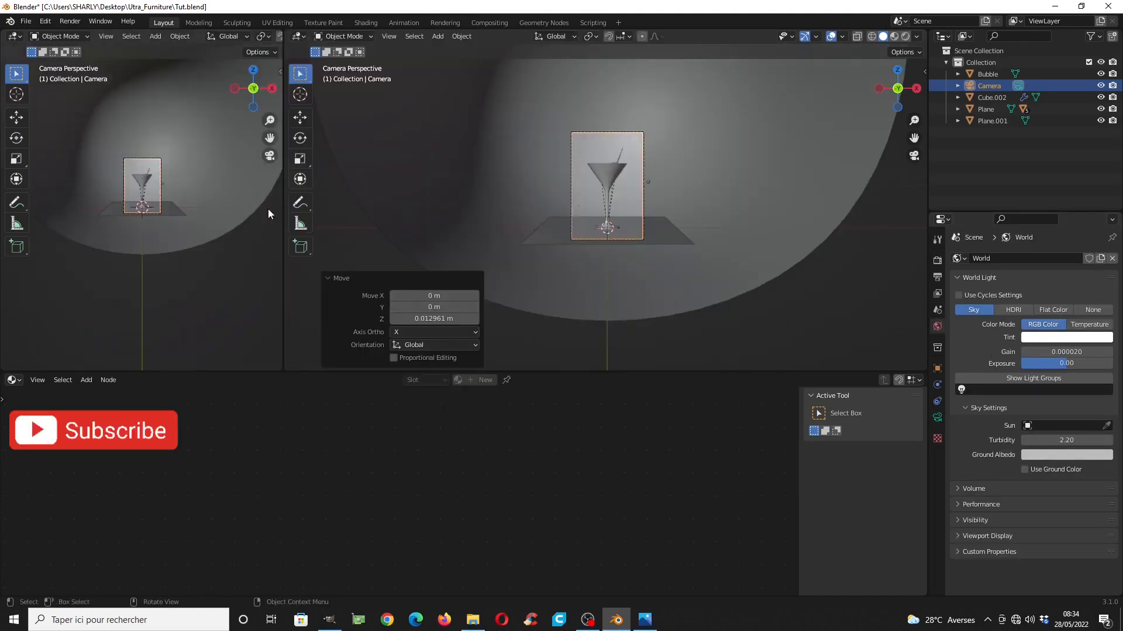
click(325, 278)
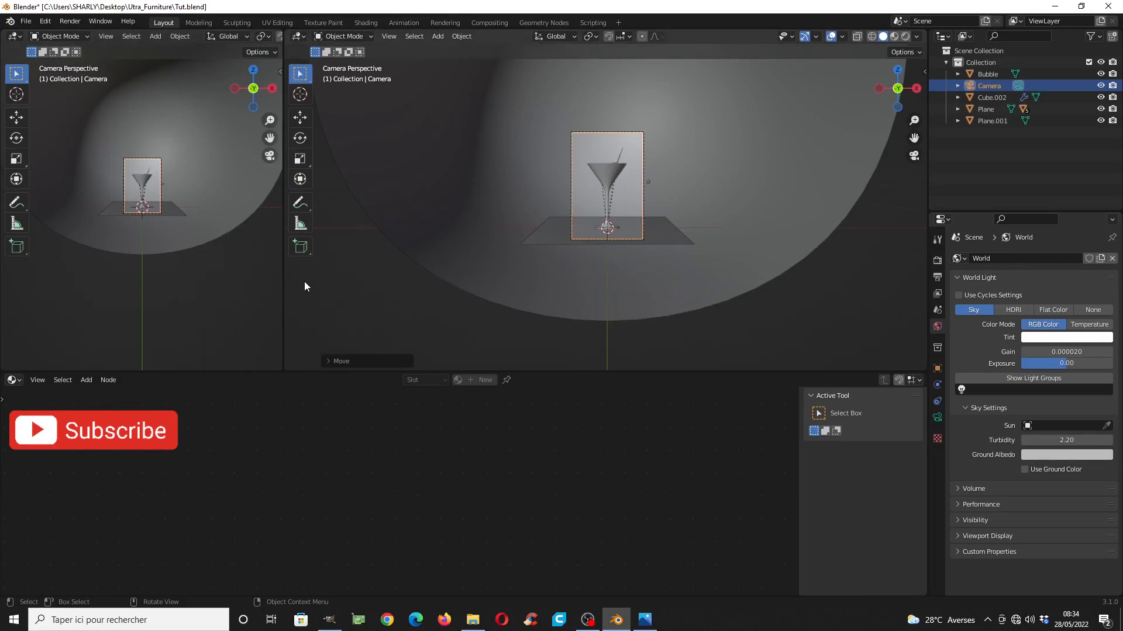
scroll(134, 190, up, 5)
scroll(181, 152, down, 1)
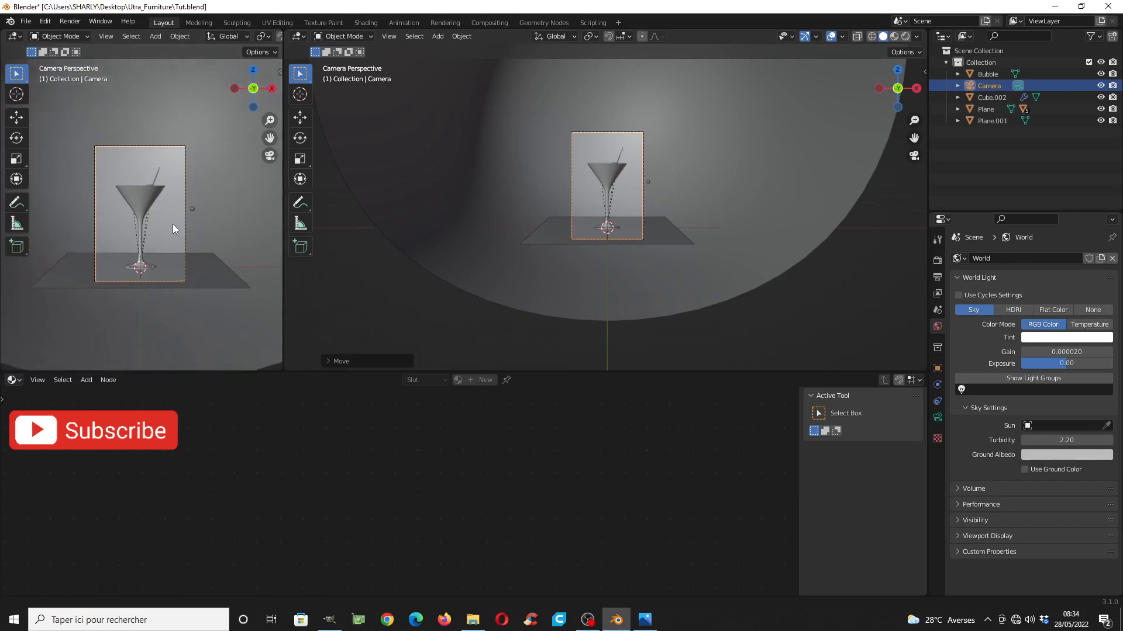
scroll(176, 225, up, 3)
scroll(176, 169, down, 1)
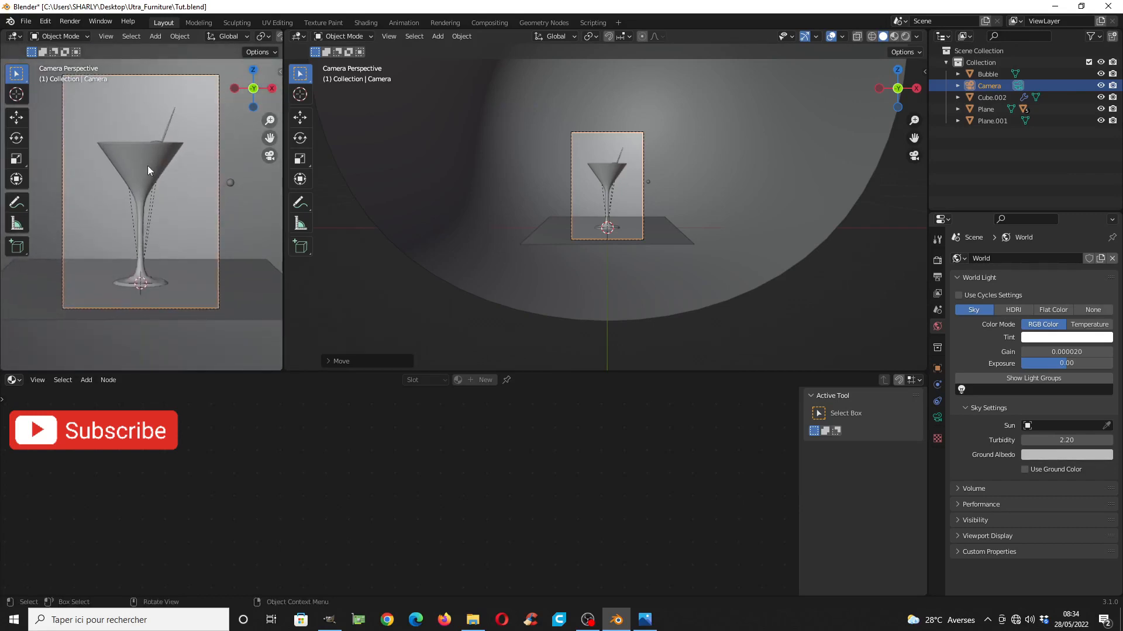
Enable Render Region and Crop to Render Region in the output format settings
click(937, 261)
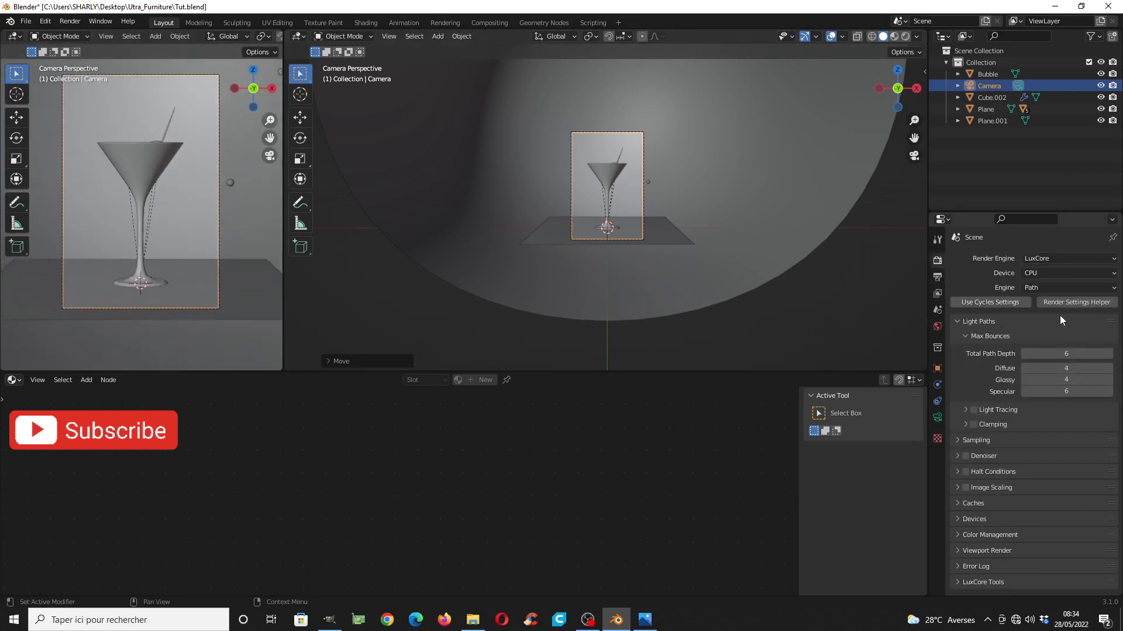
click(937, 276)
click(1025, 339)
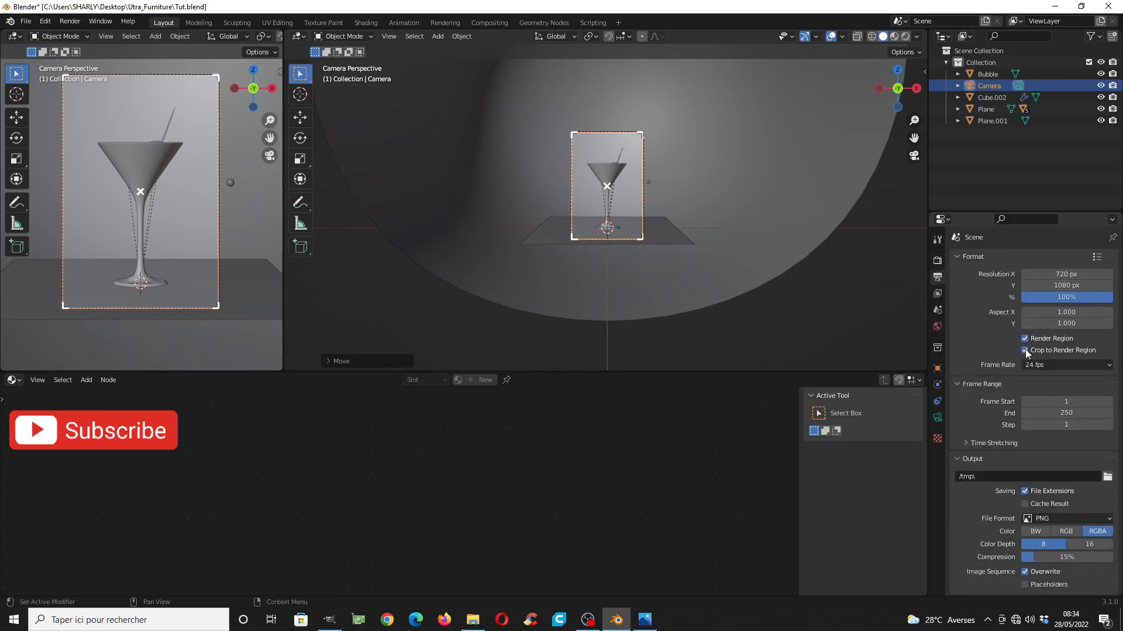
scroll(170, 216, up, 1)
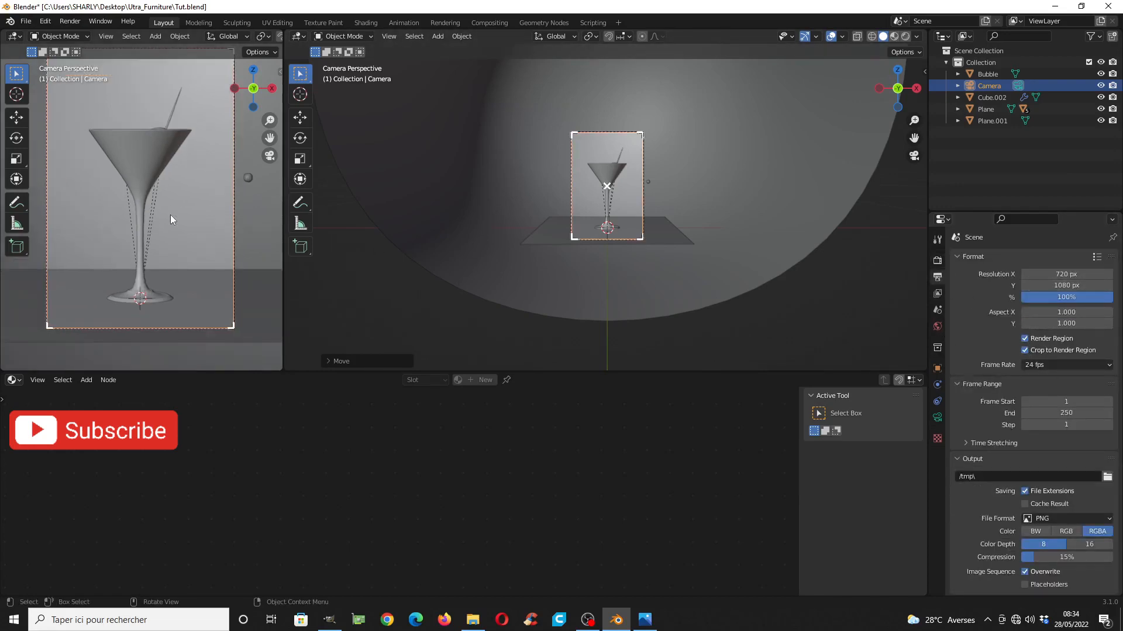
shift+middle_drag(189, 183, 186, 192)
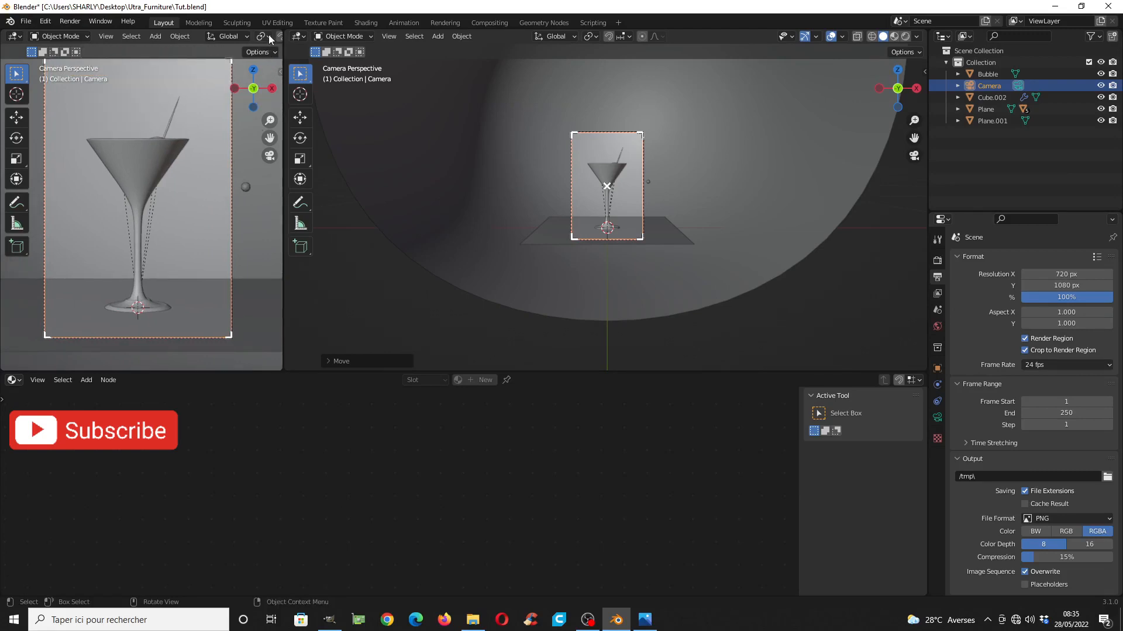
Hide the overlays in the narrow viewport, save Tut.blend and switch that viewport to Rendered shading
scroll(268, 34, down, 5)
click(239, 36)
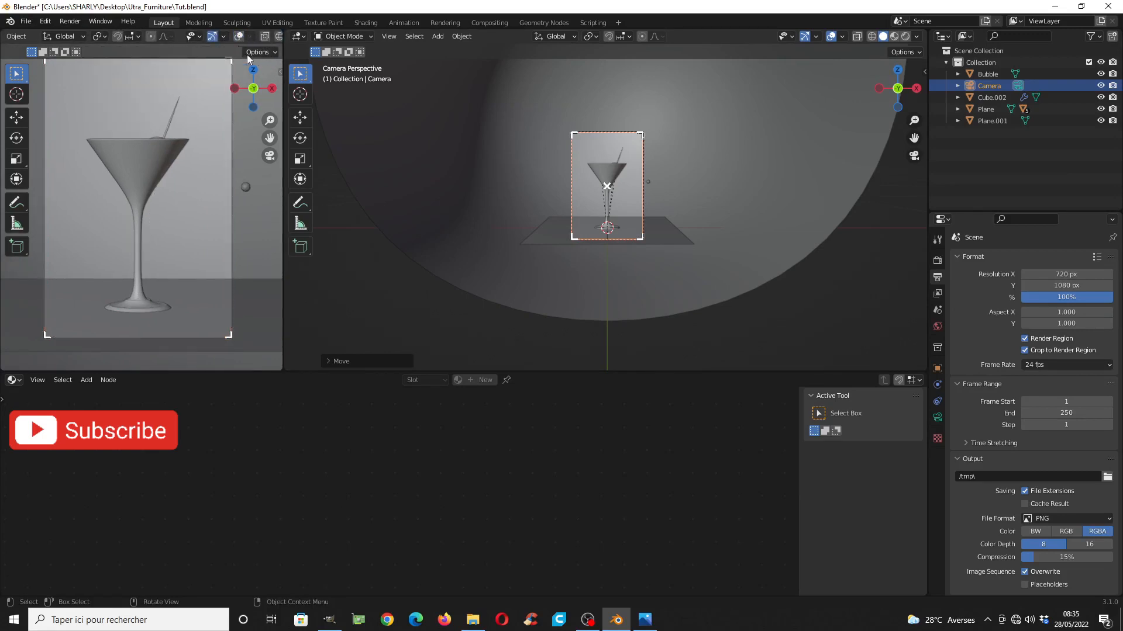
scroll(268, 44, down, 2)
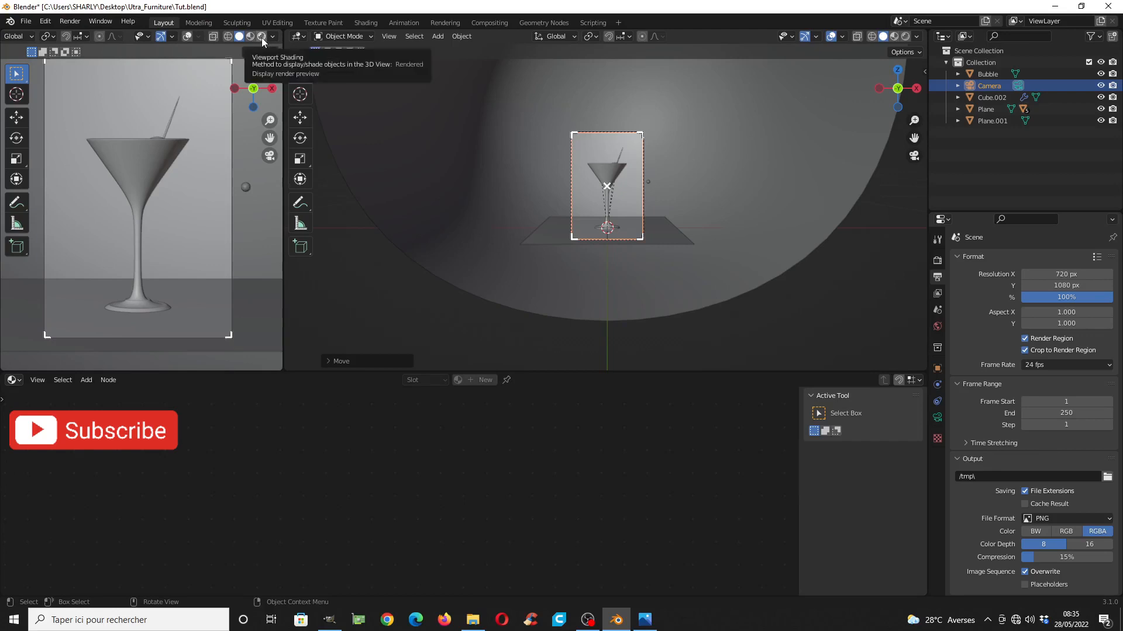
key(ctrl+s)
click(262, 37)
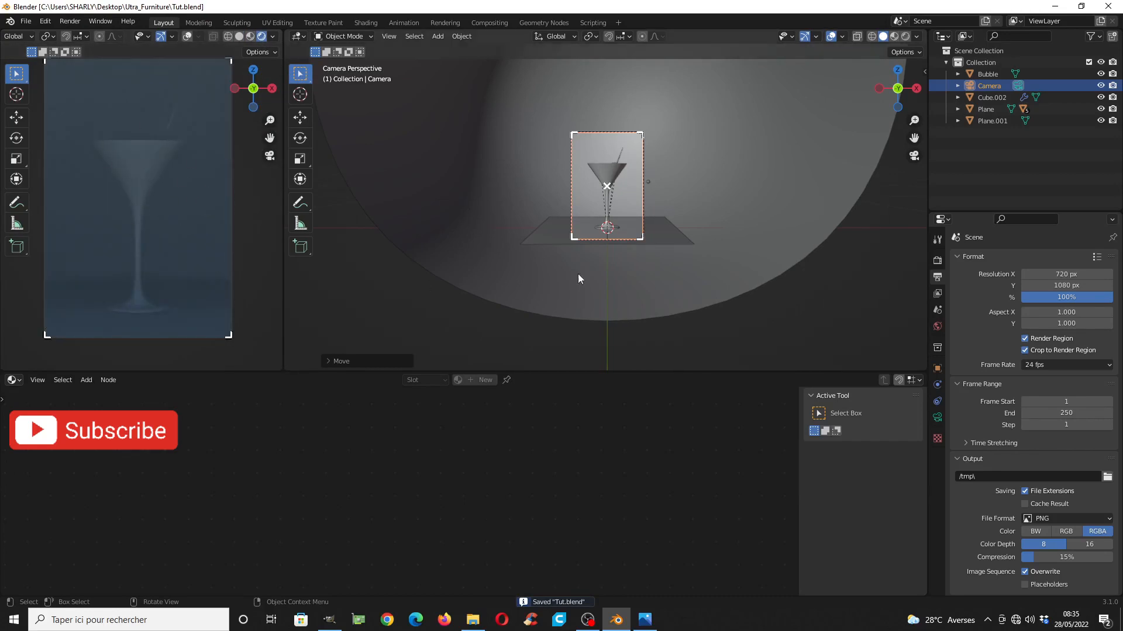
Try moving the glass in the wide viewport to test the live update of the rendered preview
click(606, 177)
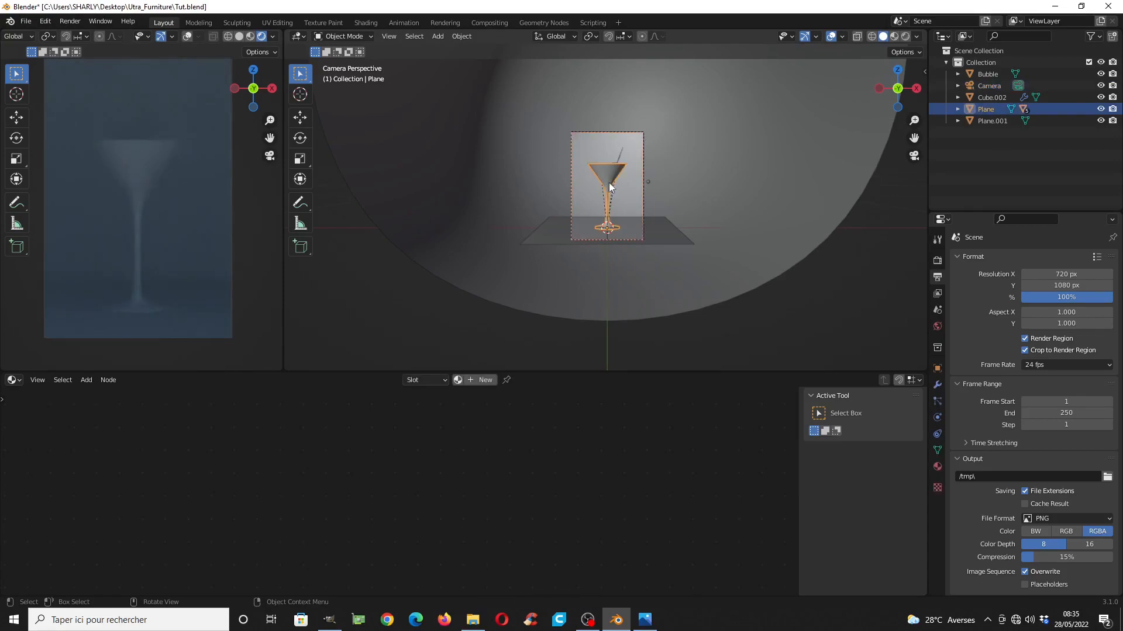
key(g)
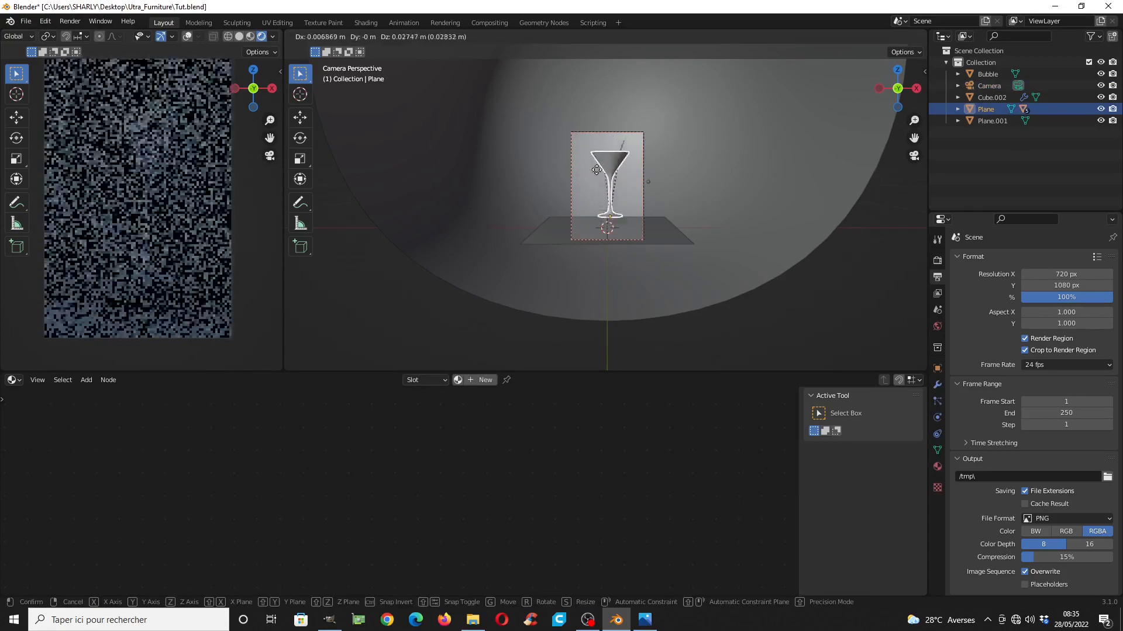
right_click(591, 204)
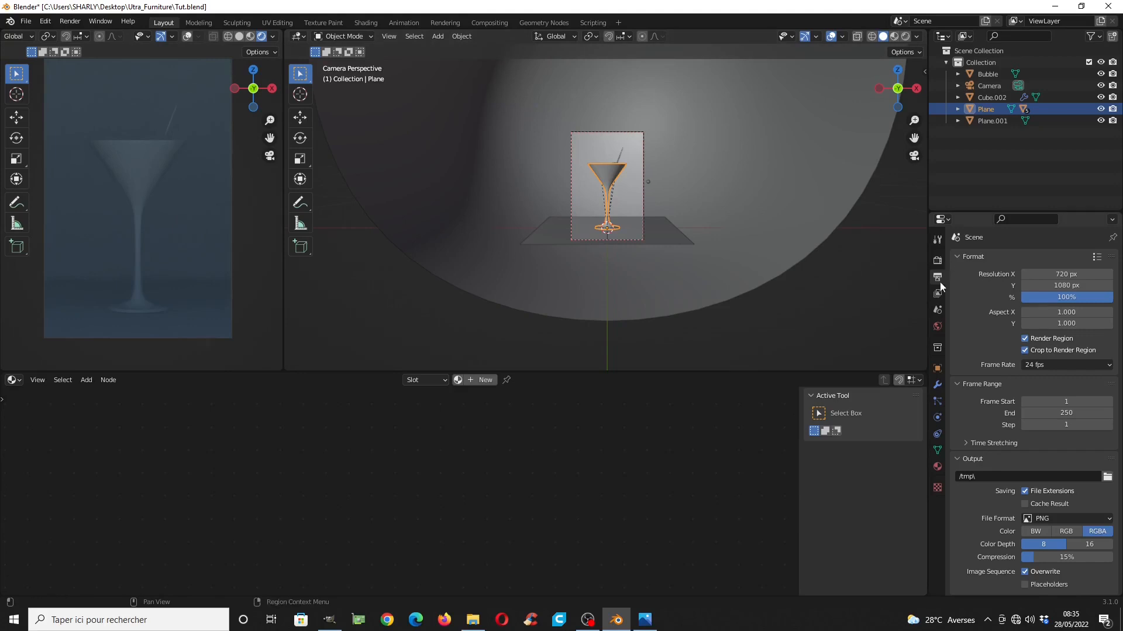
Set the LuxCore world light to None
click(938, 327)
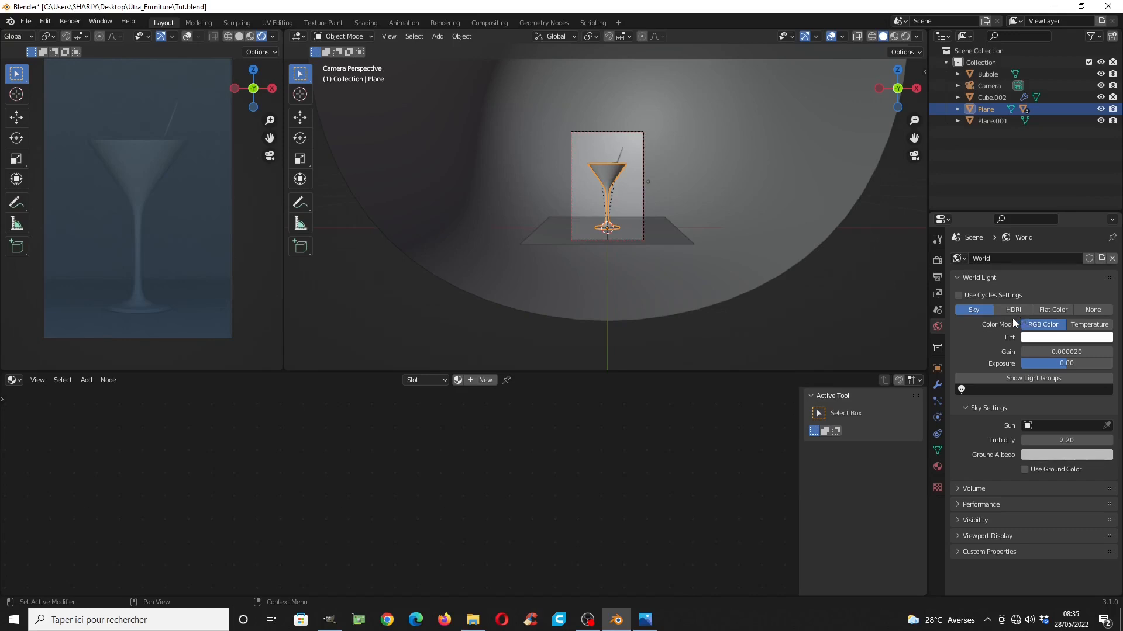
click(1096, 310)
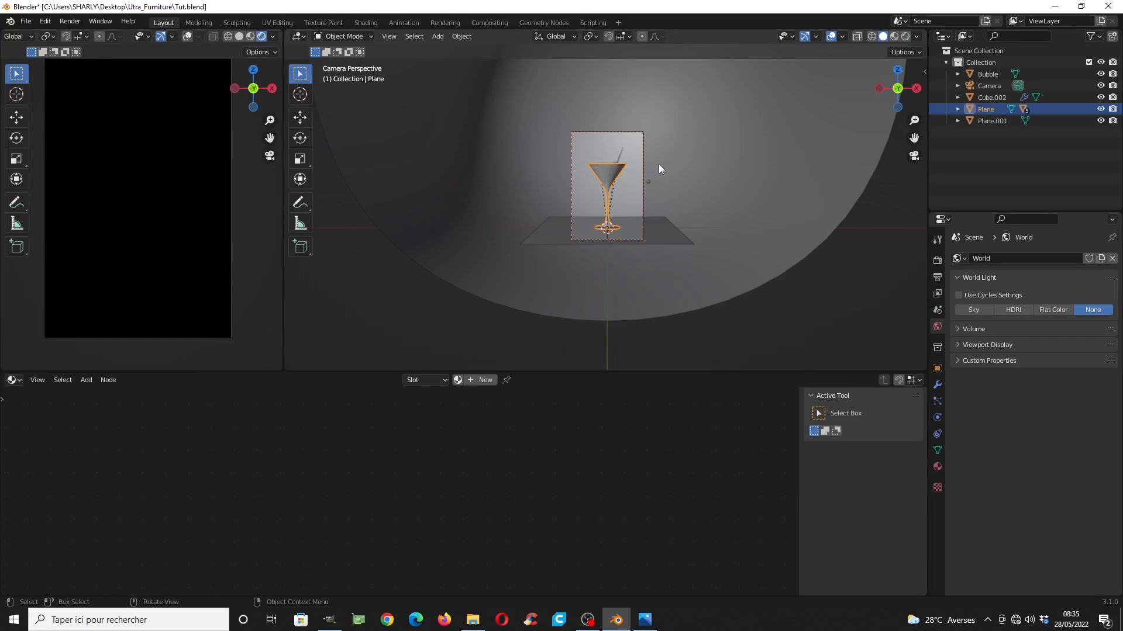
Switch the wide viewport to wireframe and inspect the glass, backdrop and camera layout, finishing in the right orthographic view
key(KP_1)
key(shift+z)
middle_drag(769, 225, 675, 225)
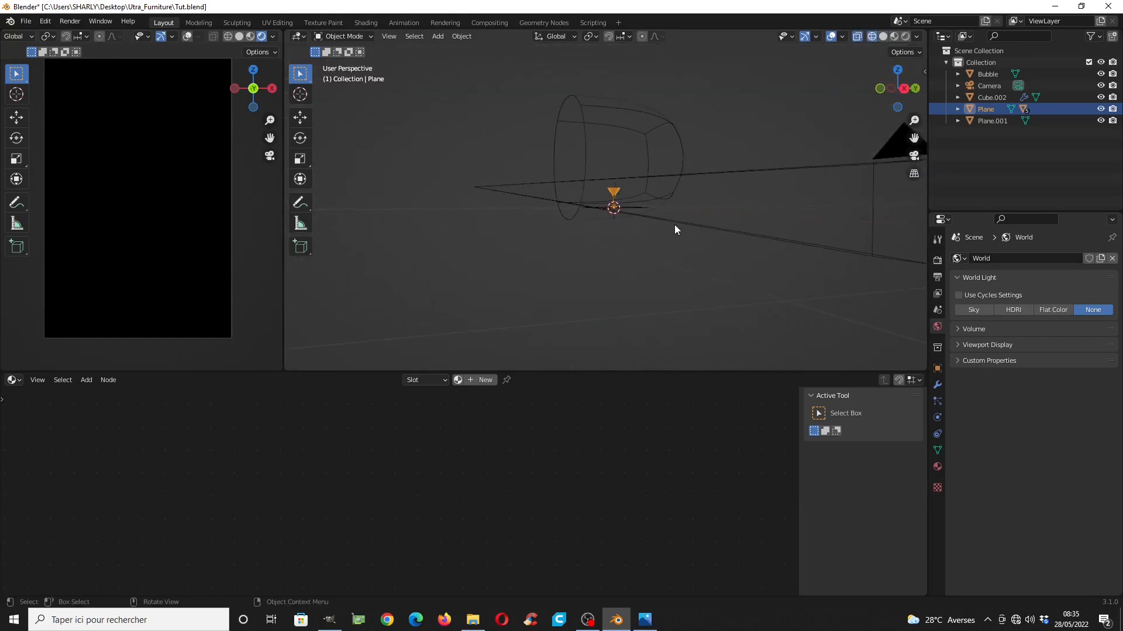
key(KP_1)
key(KP_3)
scroll(675, 225, up, 4)
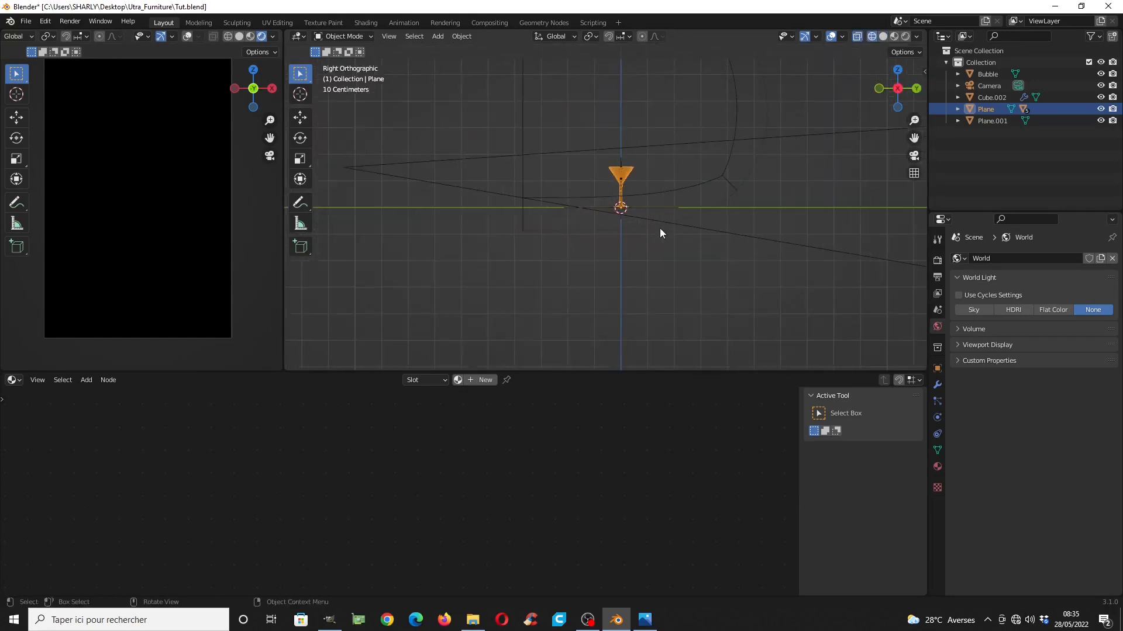
shift+middle_drag(680, 174, 654, 254)
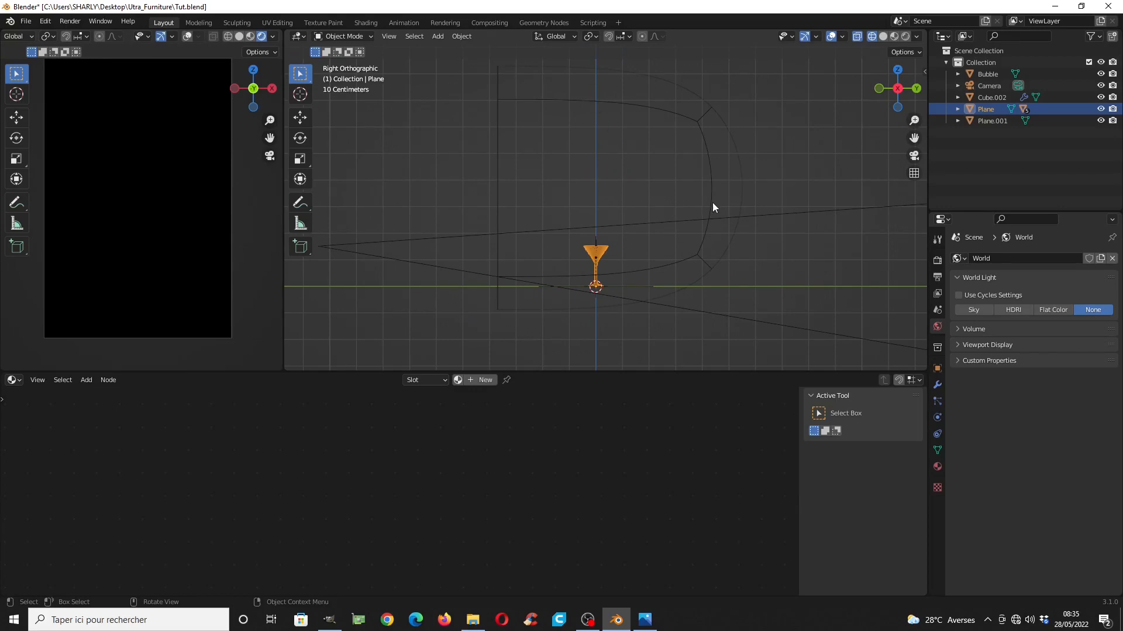
middle_drag(701, 208, 559, 252)
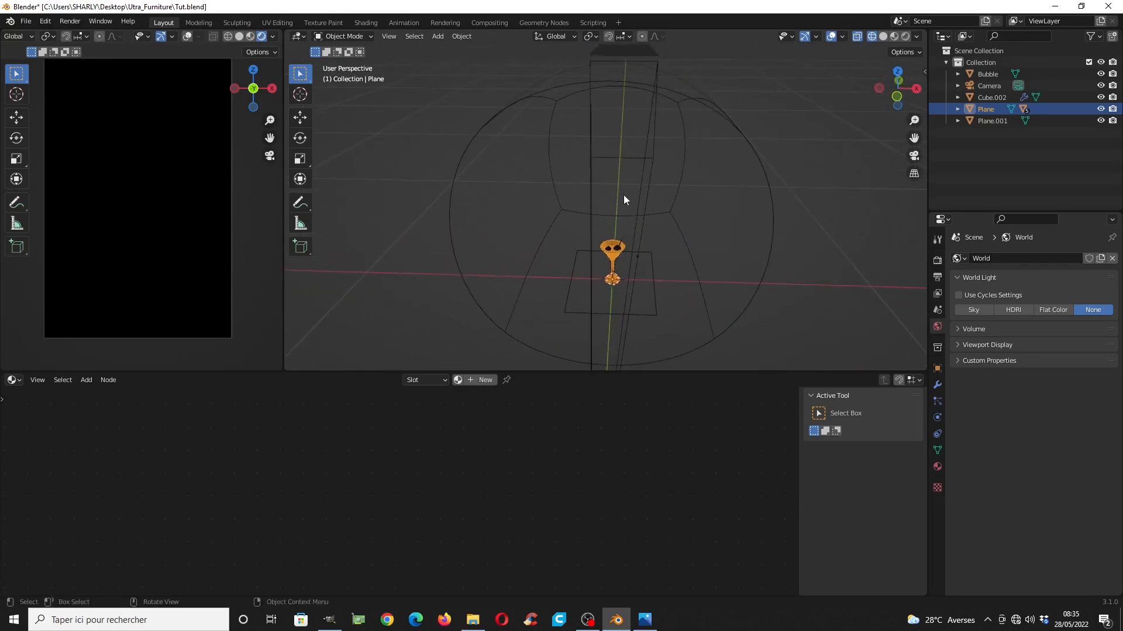
middle_drag(624, 195, 569, 145)
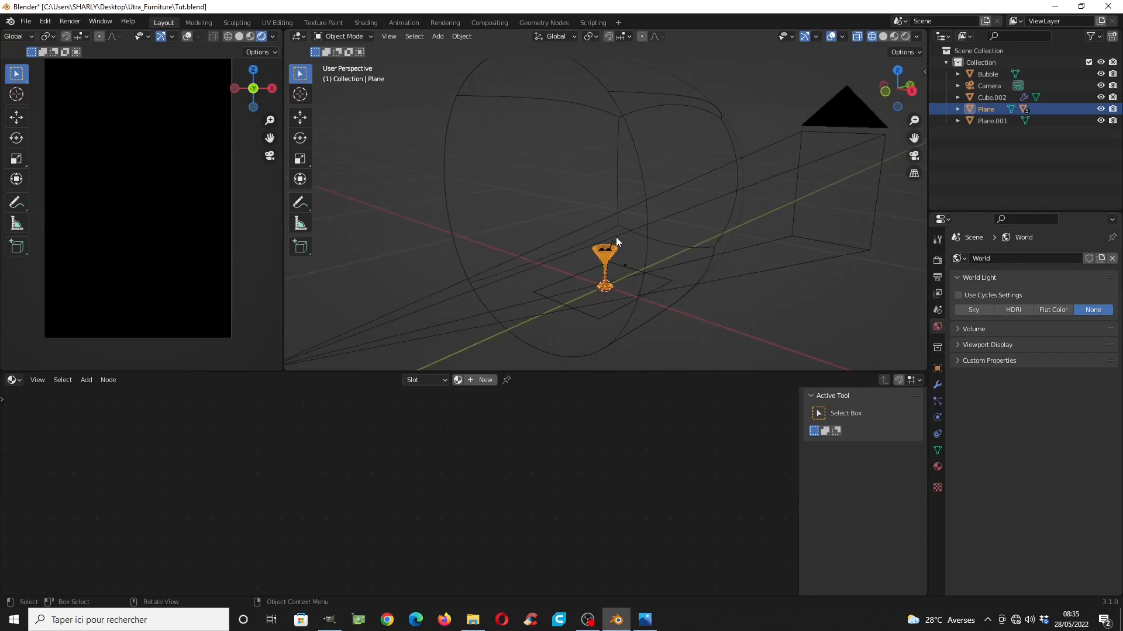
middle_drag(643, 245, 709, 248)
key(KP_3)
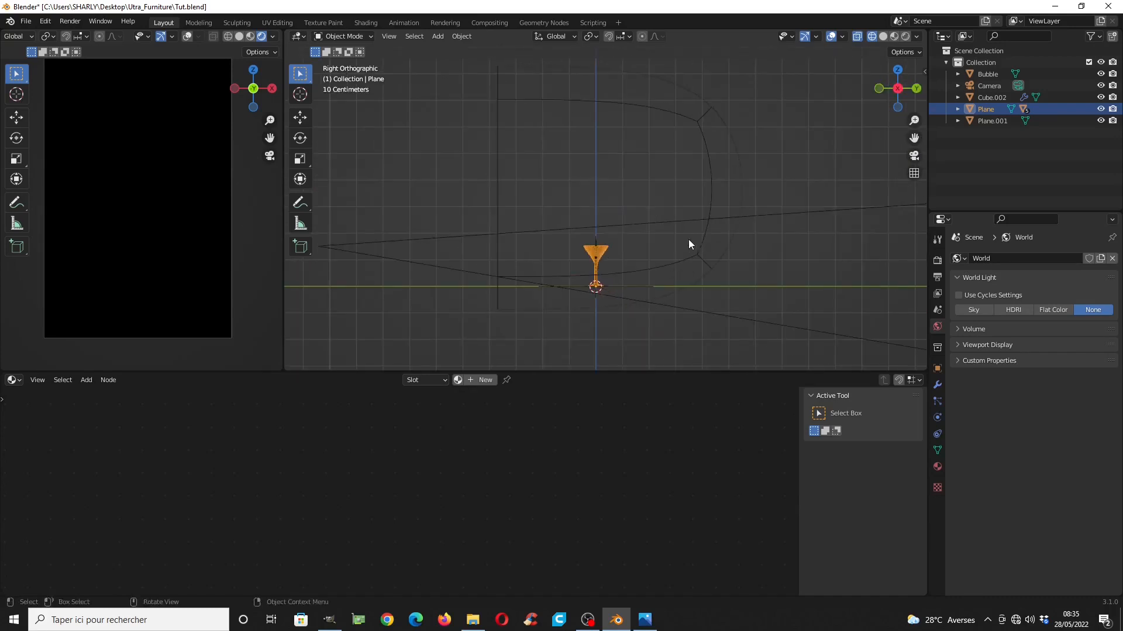
Add a Spot light at the 3D cursor and rotate it to point horizontally along the Y axis toward the backdrop
key(shift+a)
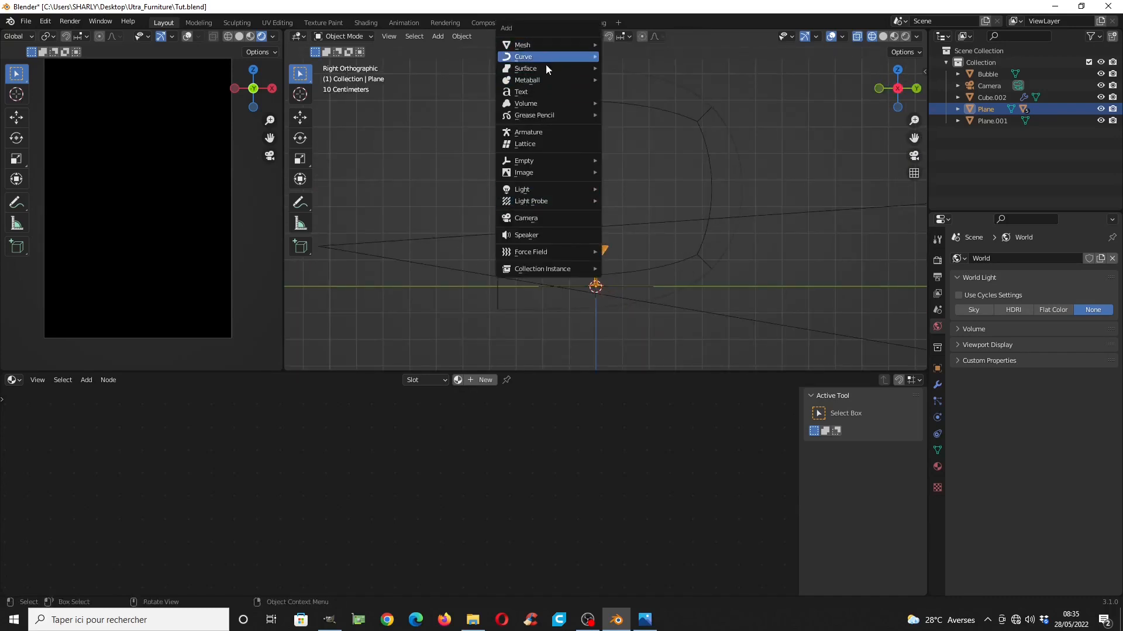
mouse_move(549, 190)
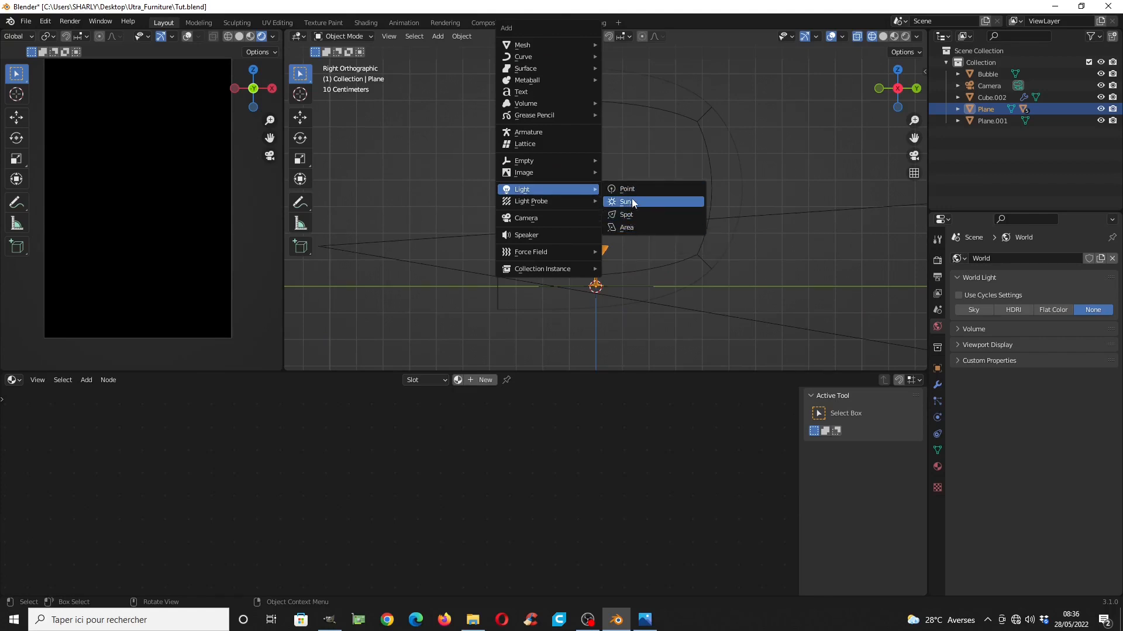
click(627, 214)
scroll(649, 266, down, 4)
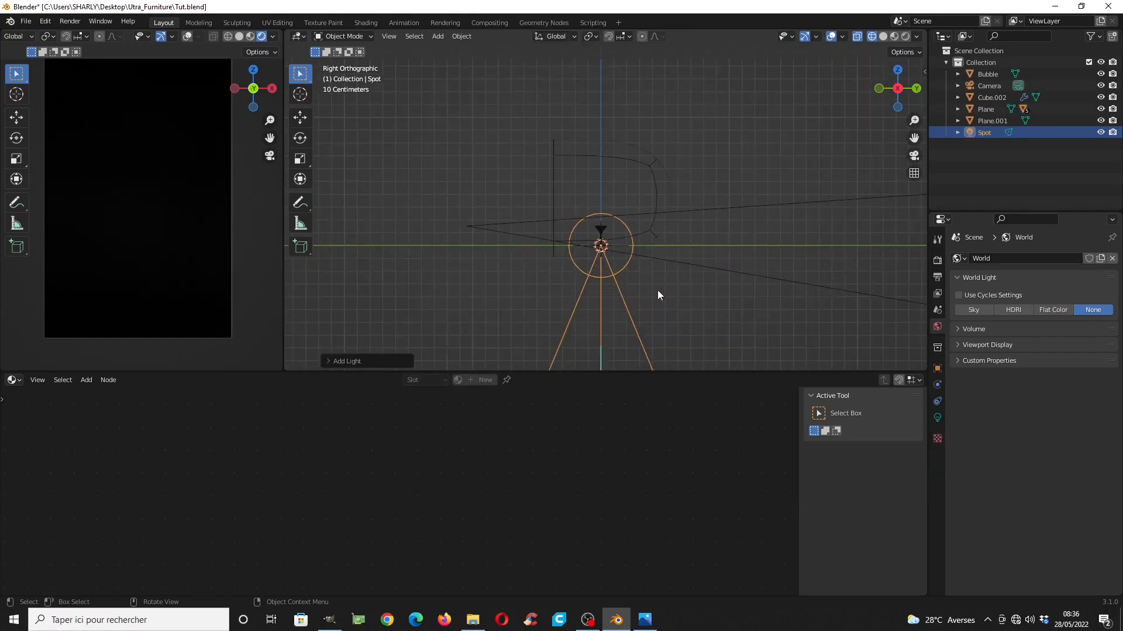
key(r)
ctrl+click(657, 170)
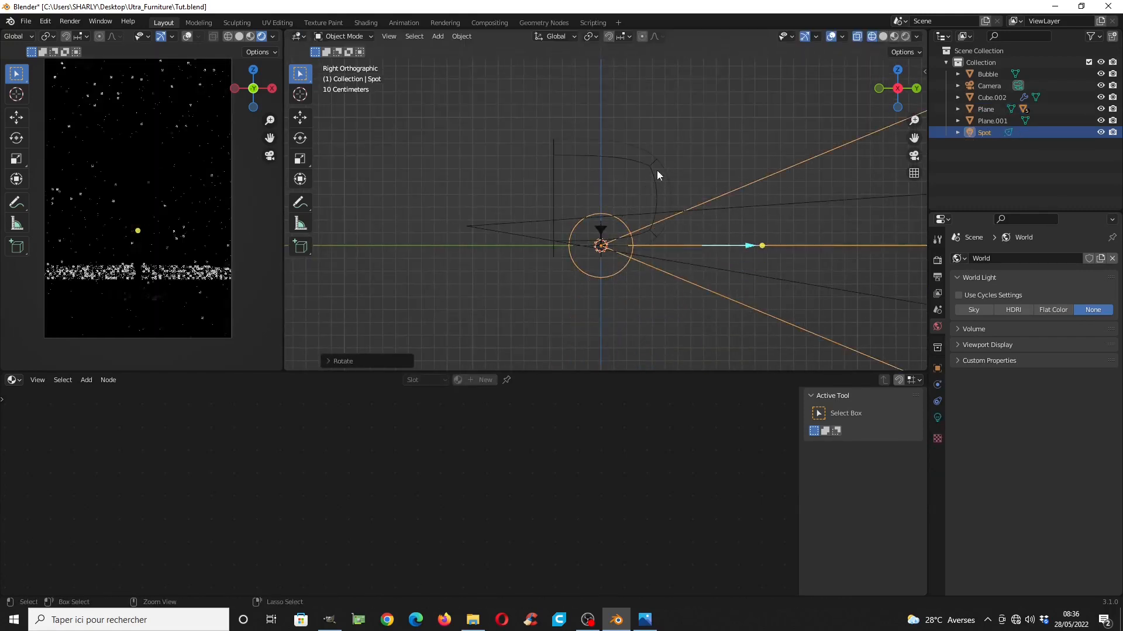
Move the spot light behind the glass, about 0.10 m along Y and 0.09 m up along Z
shift+middle_drag(648, 267, 514, 245)
scroll(472, 219, up, 3)
shift+middle_drag(419, 242, 659, 249)
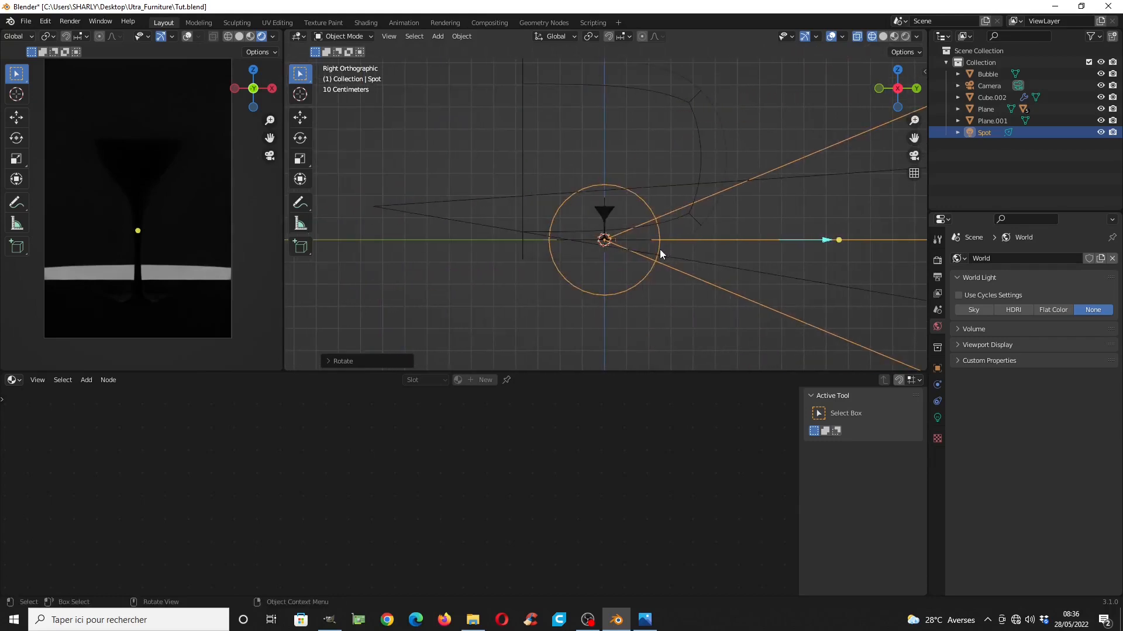
key(g)
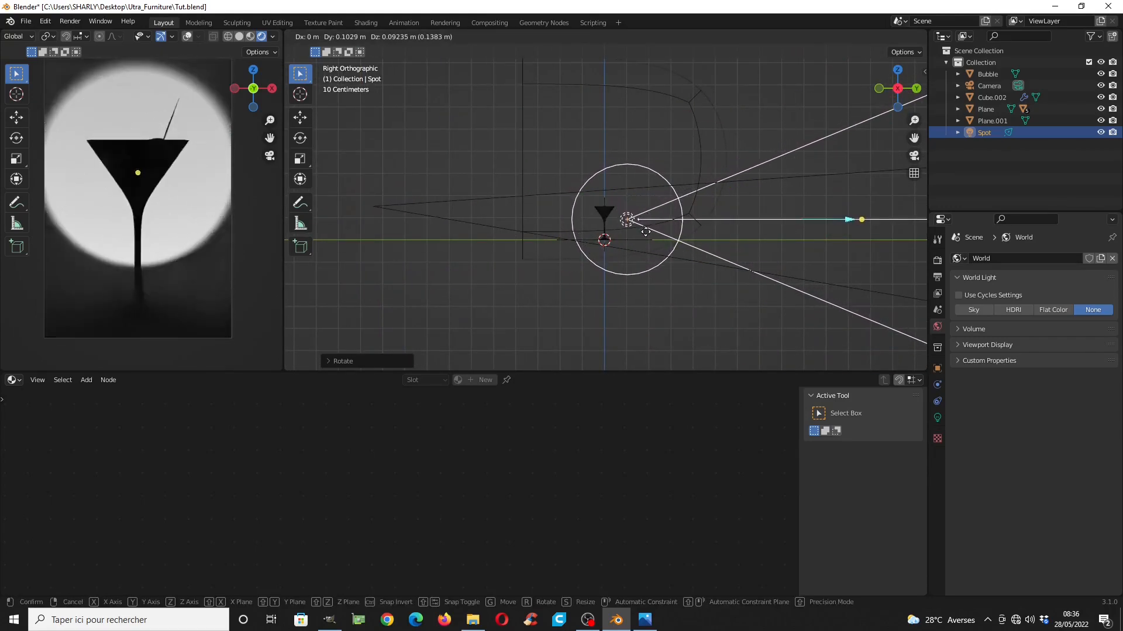
click(645, 232)
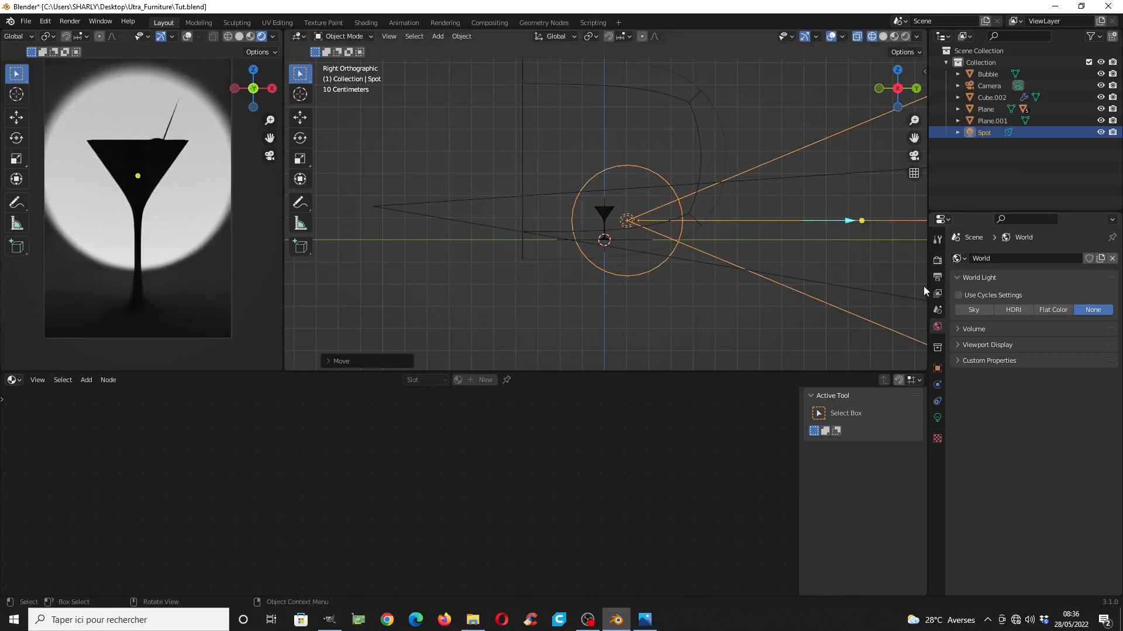
Set the spot light's shape to a Blend of 1.000 and a Size of 70°
click(937, 418)
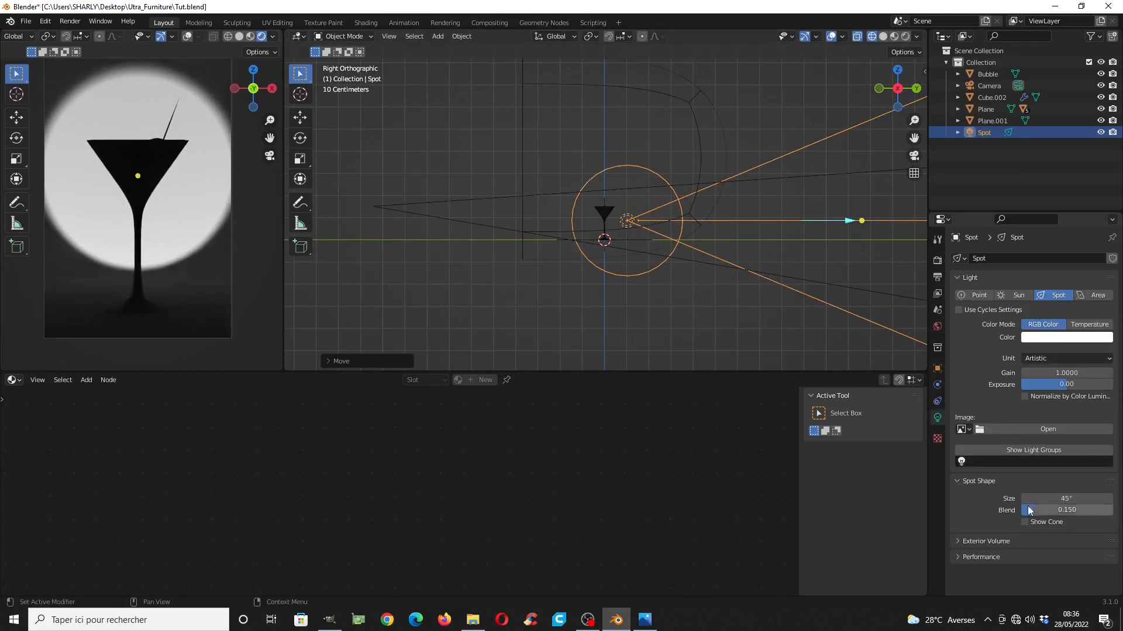
drag(1047, 510, 1111, 510)
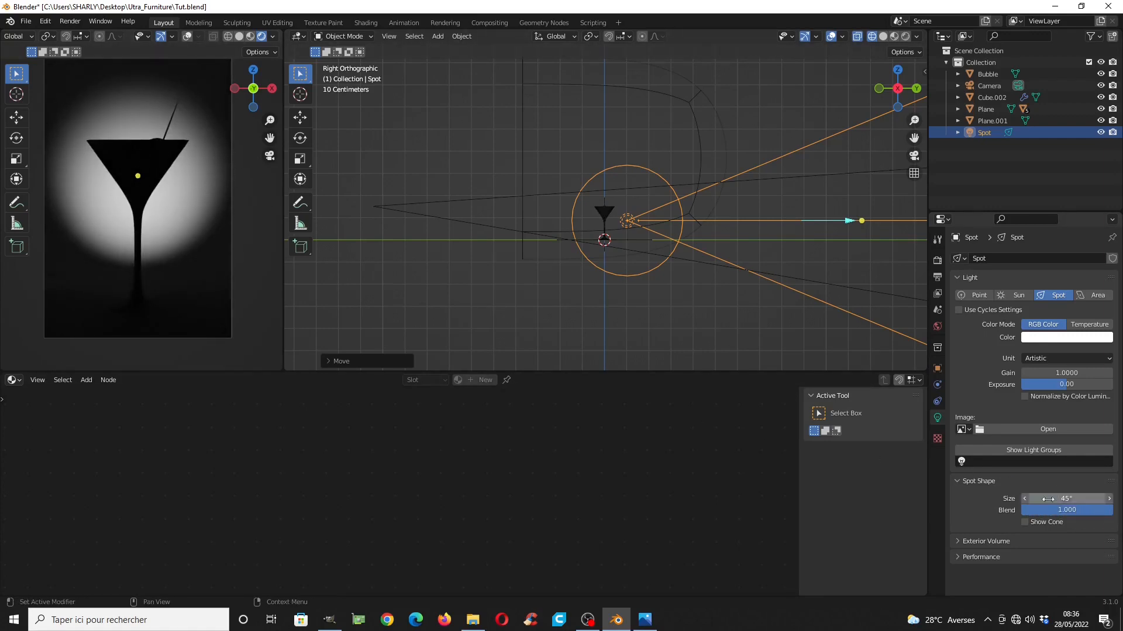
drag(1040, 499, 1074, 497)
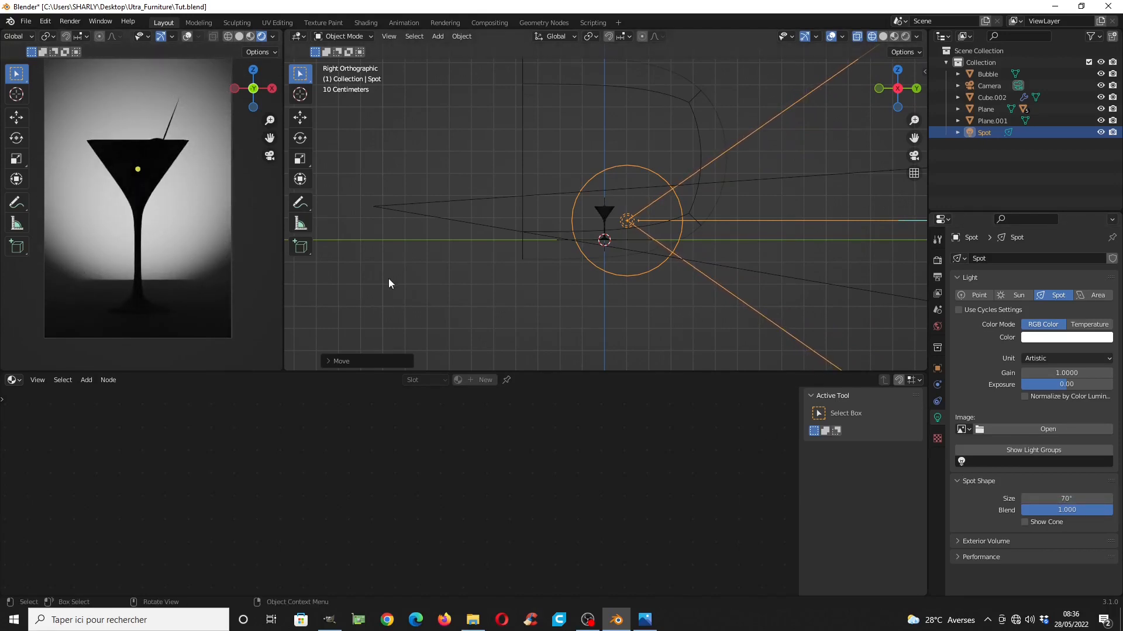
Switch the wide viewport to the front orthographic view of the glass and save Tut.blend
scroll(668, 254, down, 1)
shift+middle_drag(612, 240, 651, 241)
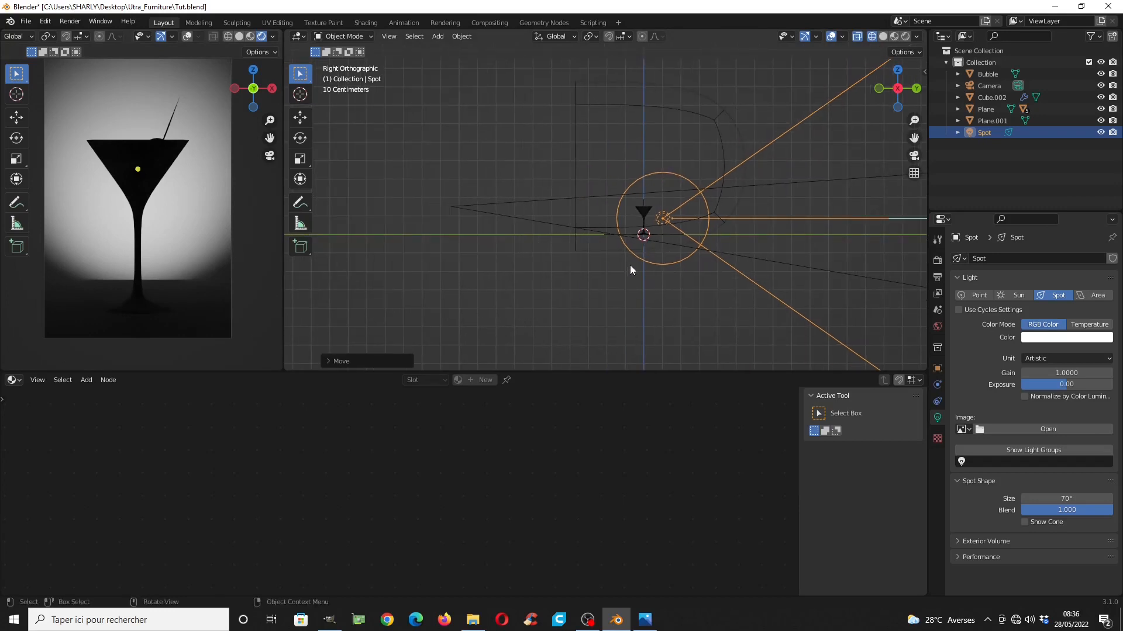
key(KP_1)
scroll(604, 240, up, 5)
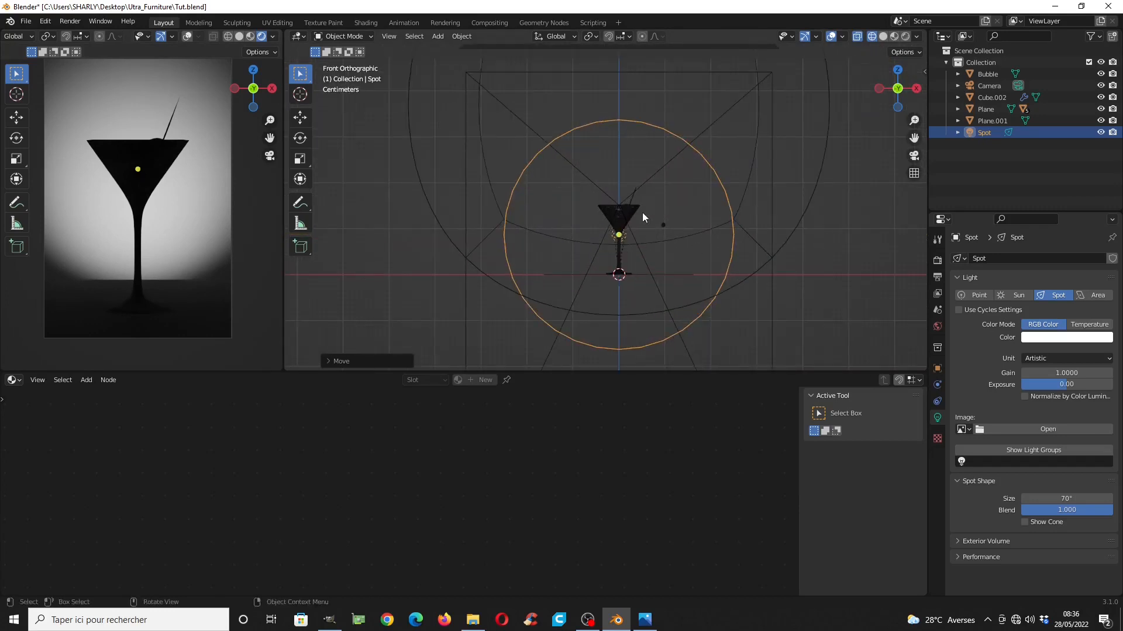
key(ctrl+s)
Enlarge the shader node editor area and select the martini glass in the wide viewport
scroll(640, 239, up, 6)
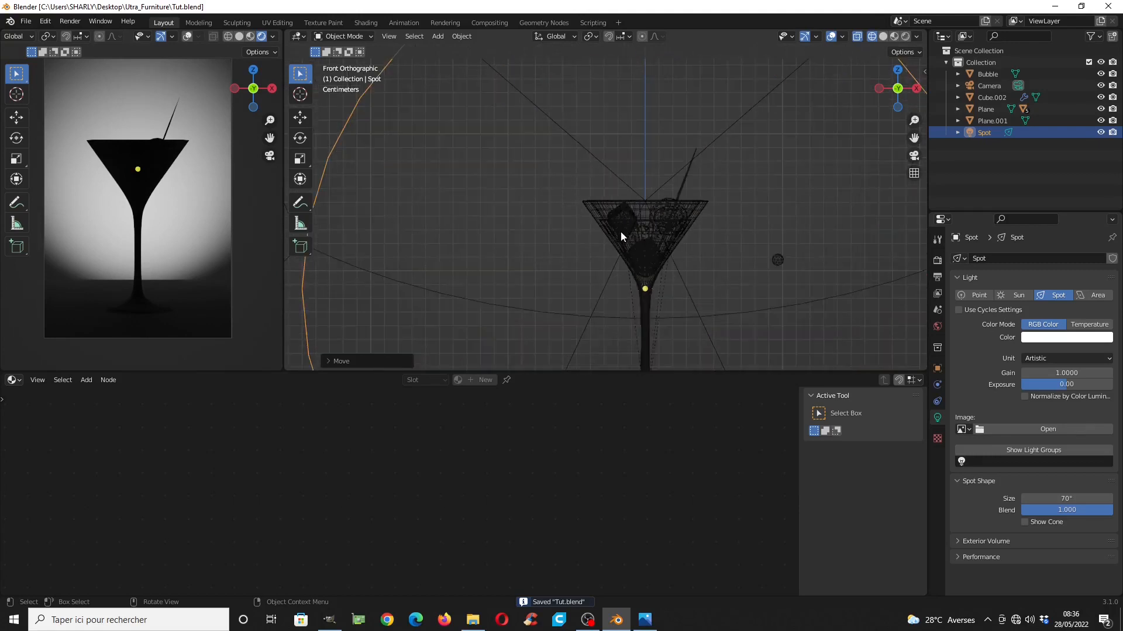
drag(543, 373, 544, 297)
click(595, 171)
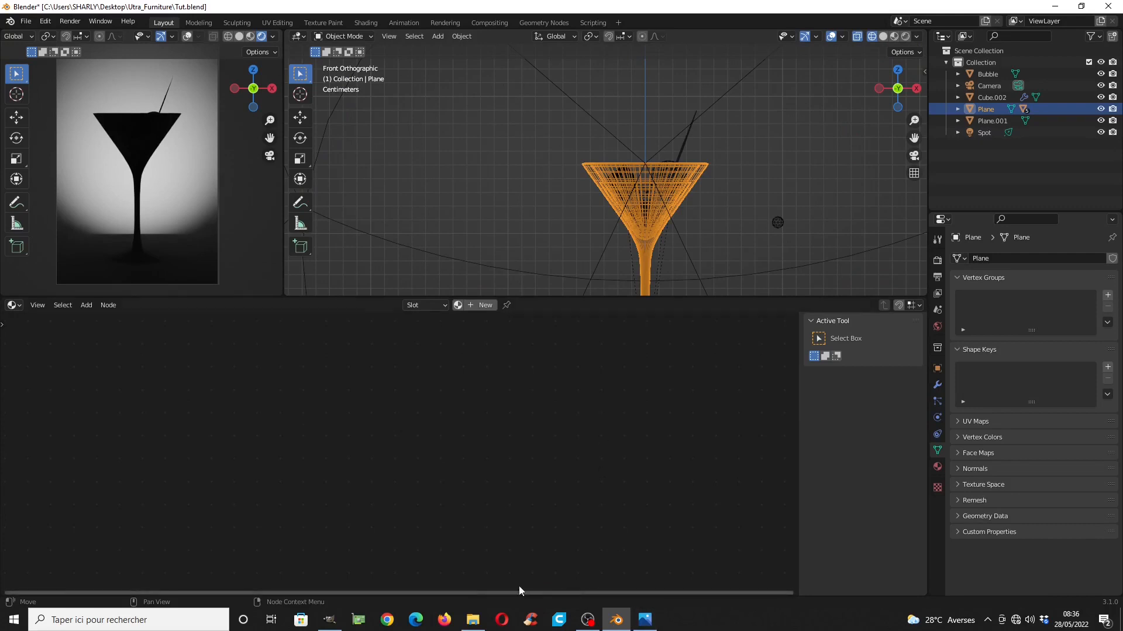
Switch to GIMP to review the numbers assigned to the liquid, glass cup, air bubble and ice cube, and return to Blender
click(330, 620)
ctrl+scroll(441, 356, down, 2)
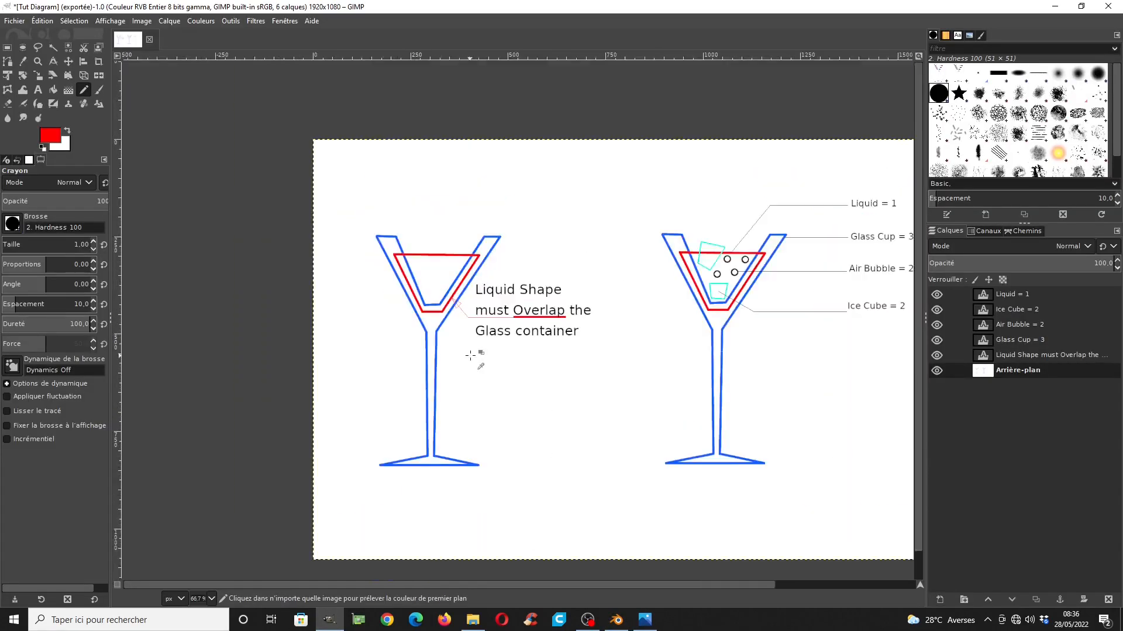
ctrl+scroll(570, 305, up, 3)
scroll(583, 321, up, 3)
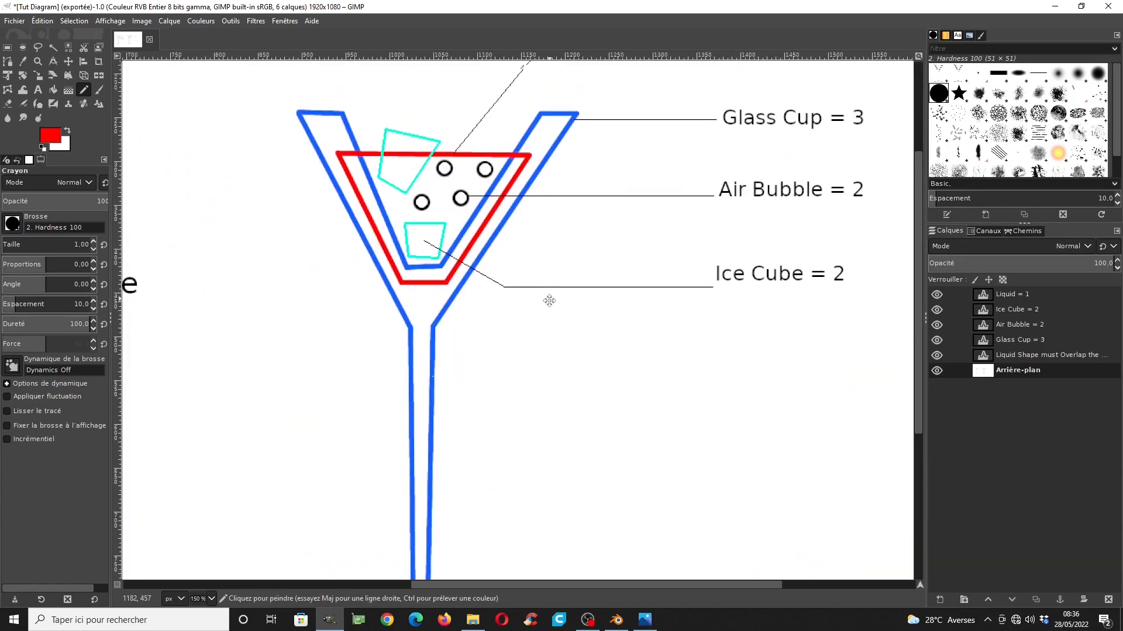
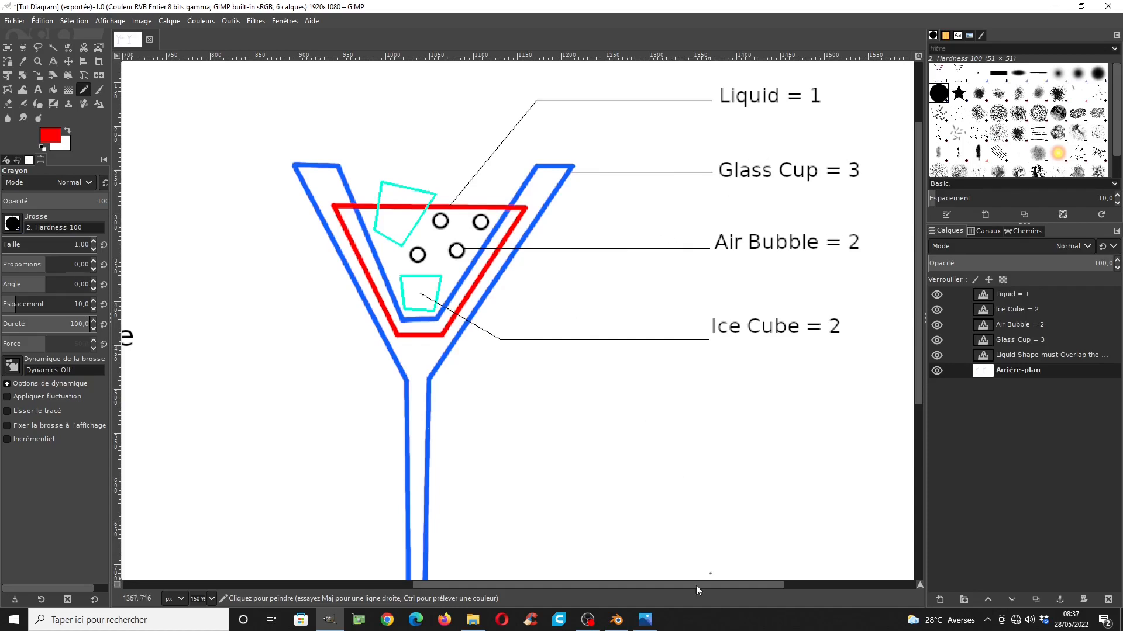
click(616, 620)
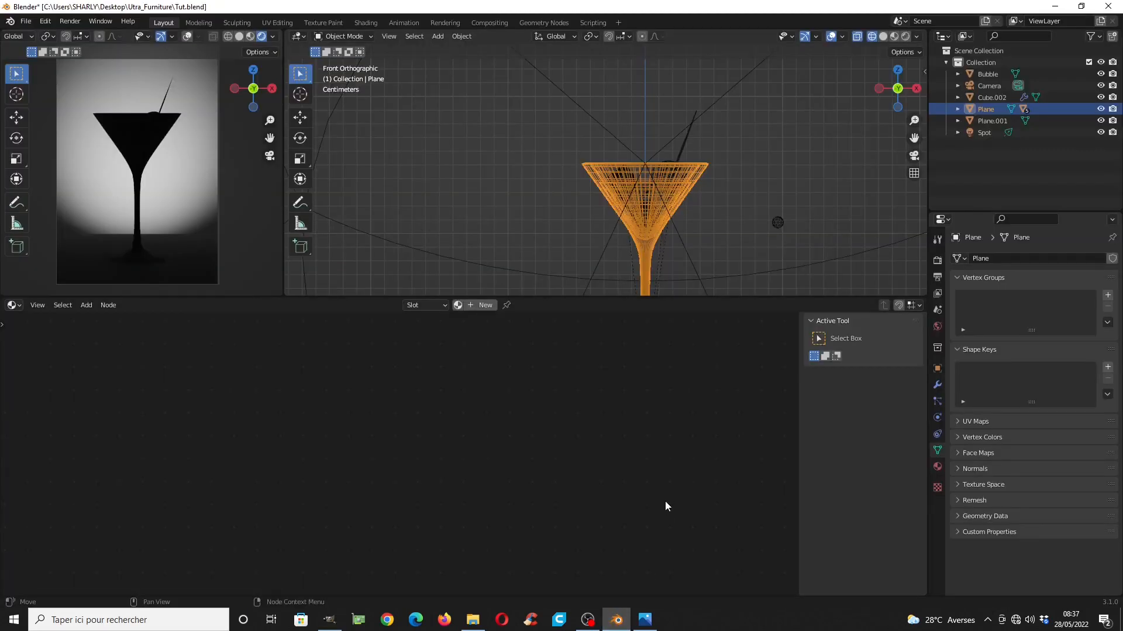
Create a material named Glass_Cup on the martini glass and add two more empty material slots
click(937, 466)
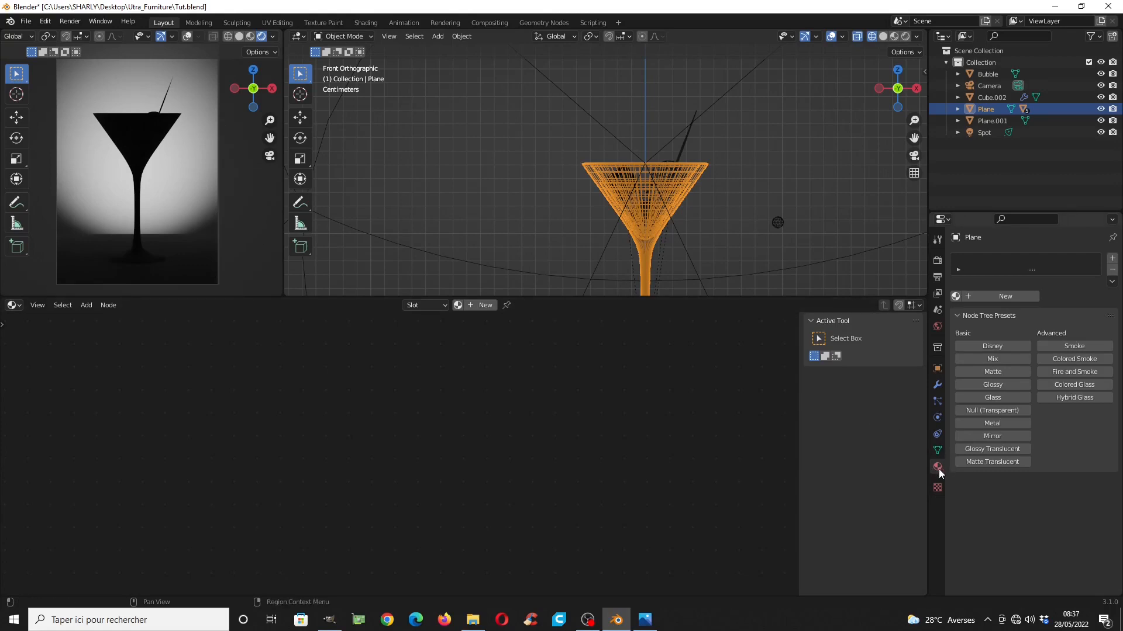
click(1005, 295)
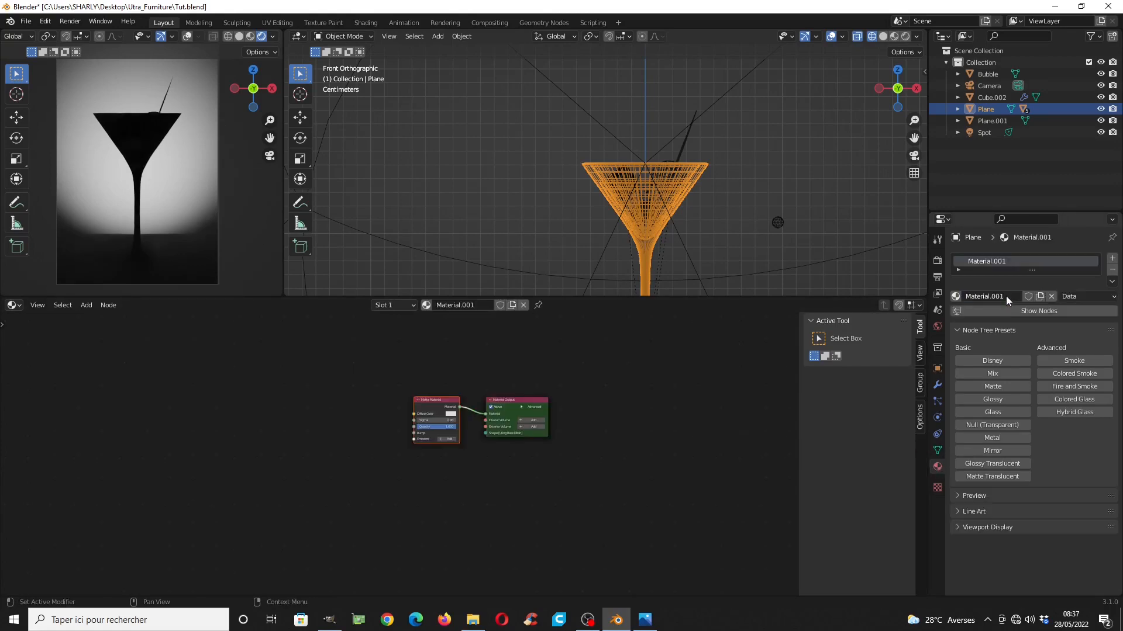
click(1112, 260)
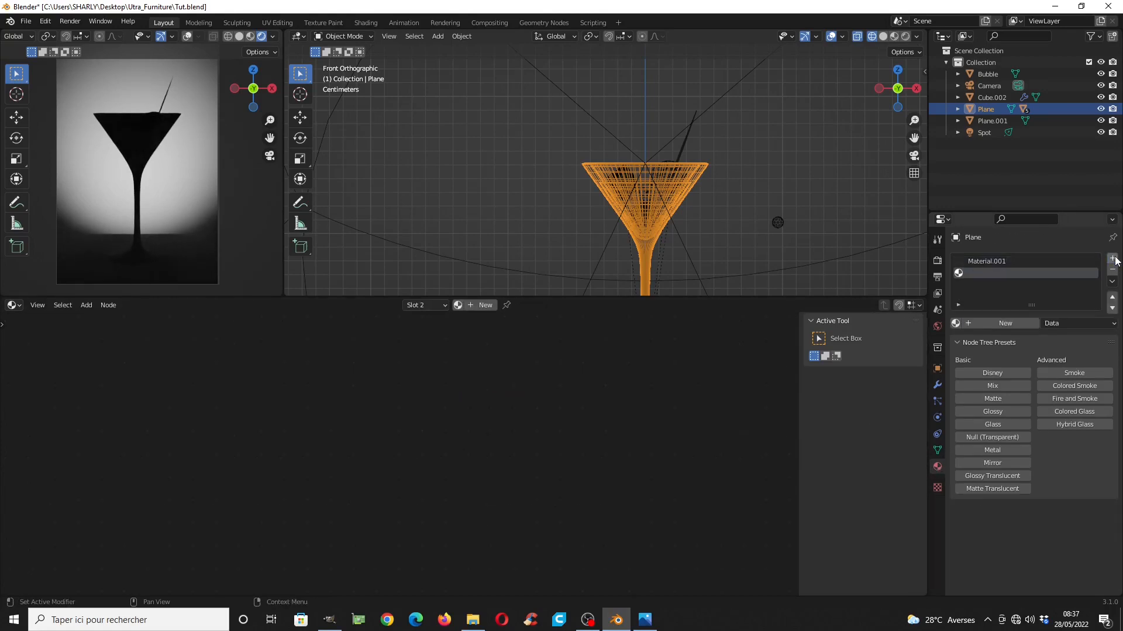
click(1112, 259)
click(987, 260)
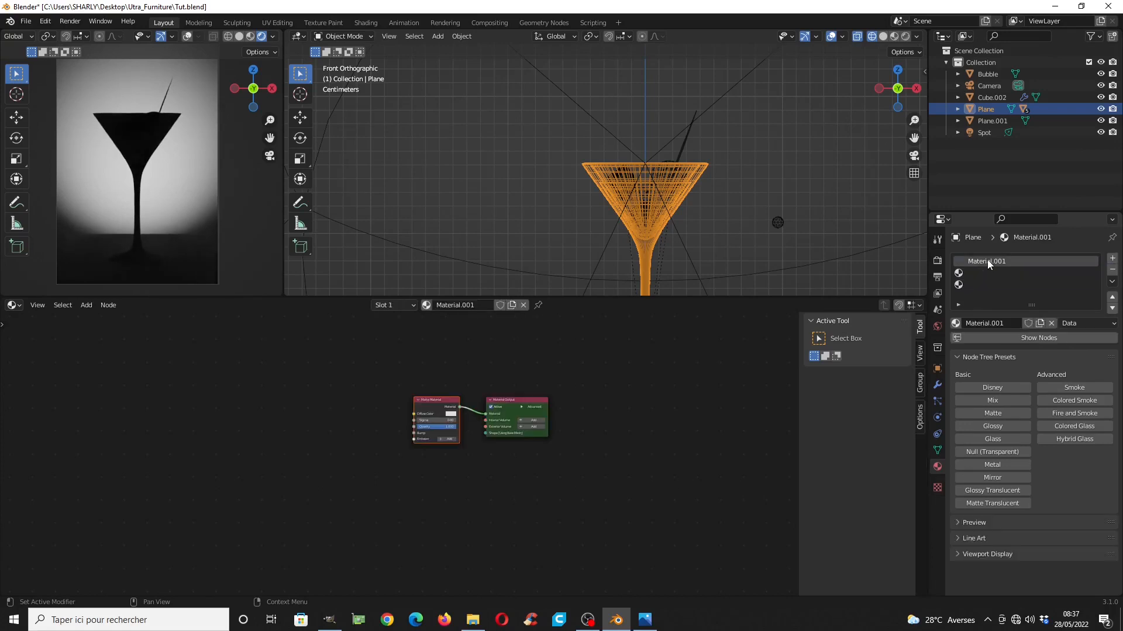
double_click(986, 260)
text(Glass_Cup)
Create a new material in the glass's second slot and name it Liquid
click(977, 273)
click(1004, 323)
double_click(998, 324)
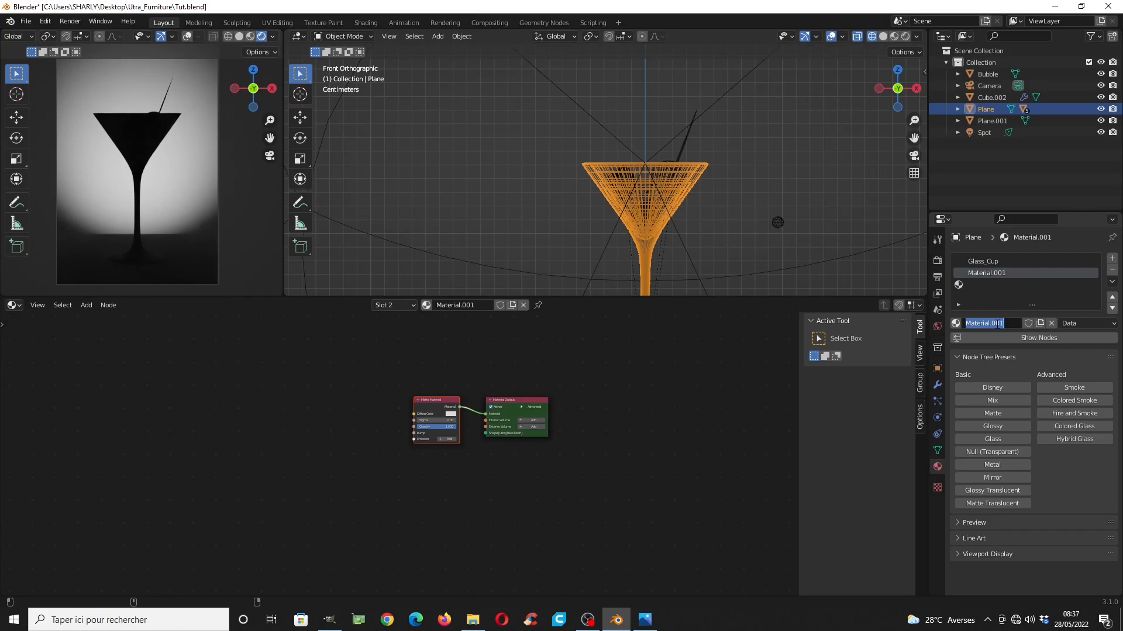
text(Liquid)
key(Return)
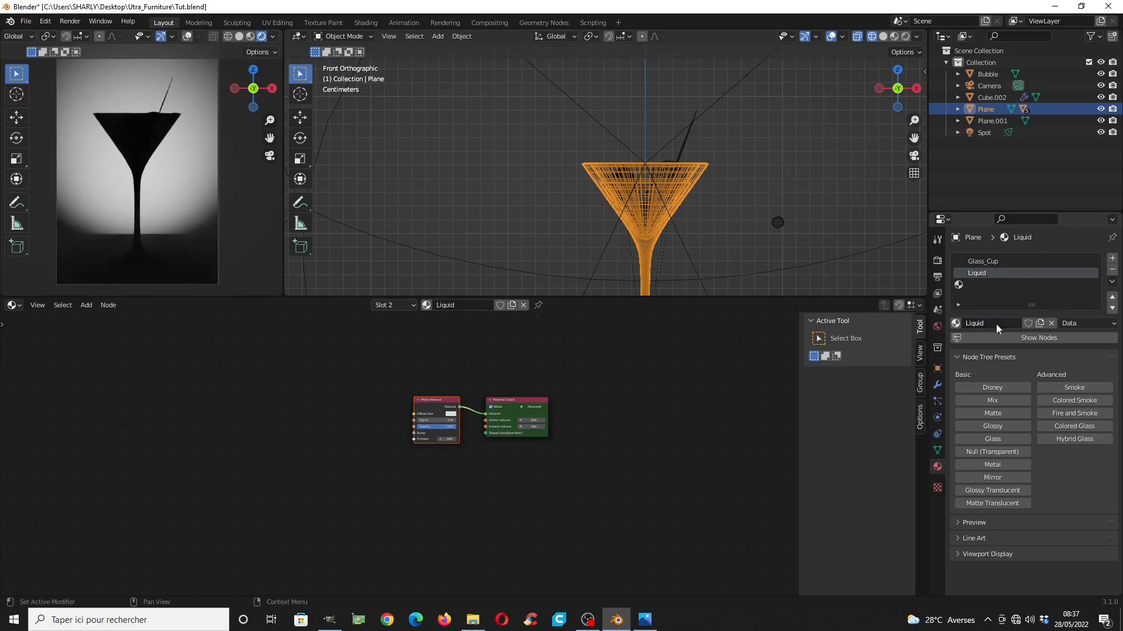
Create a material named Ice_Cube in the glass's third slot and add a fourth empty slot
click(973, 286)
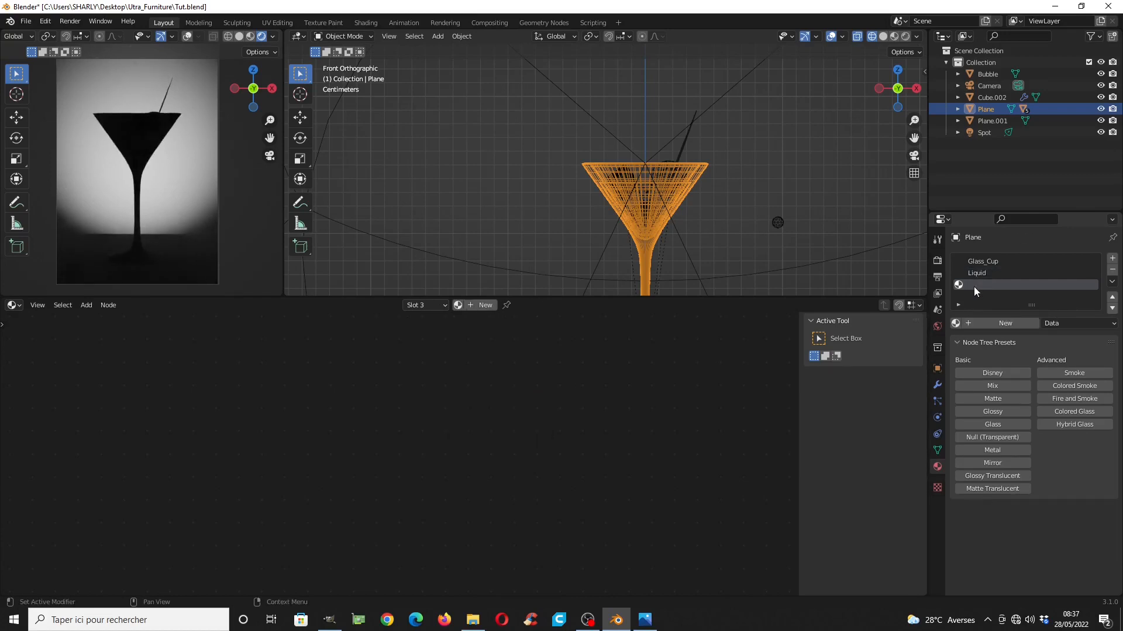
click(980, 323)
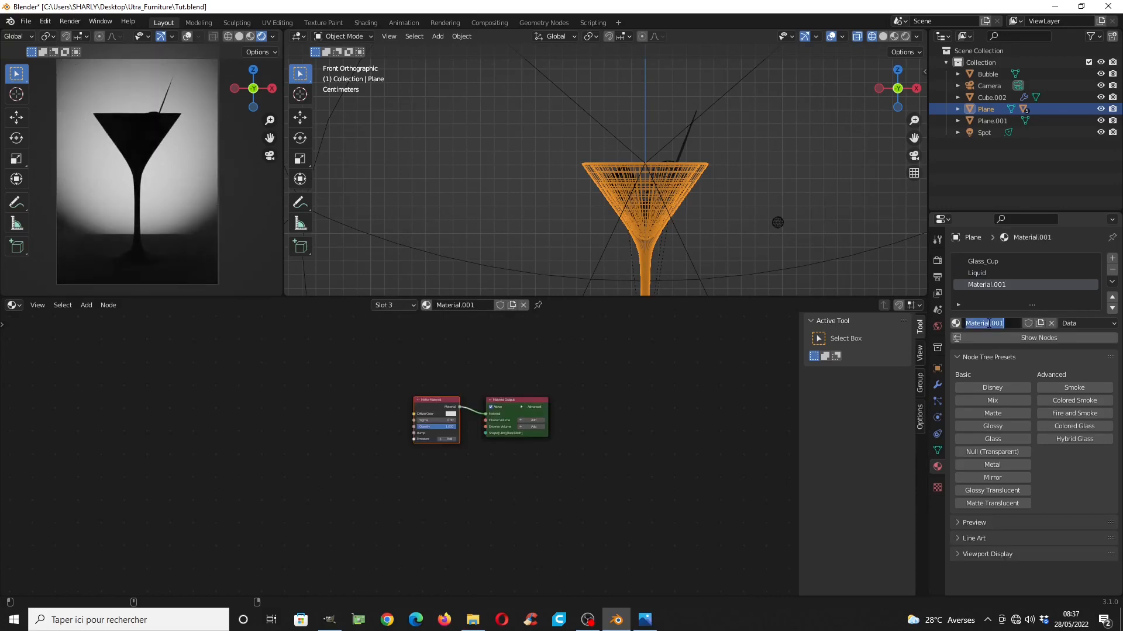
text(Ice)
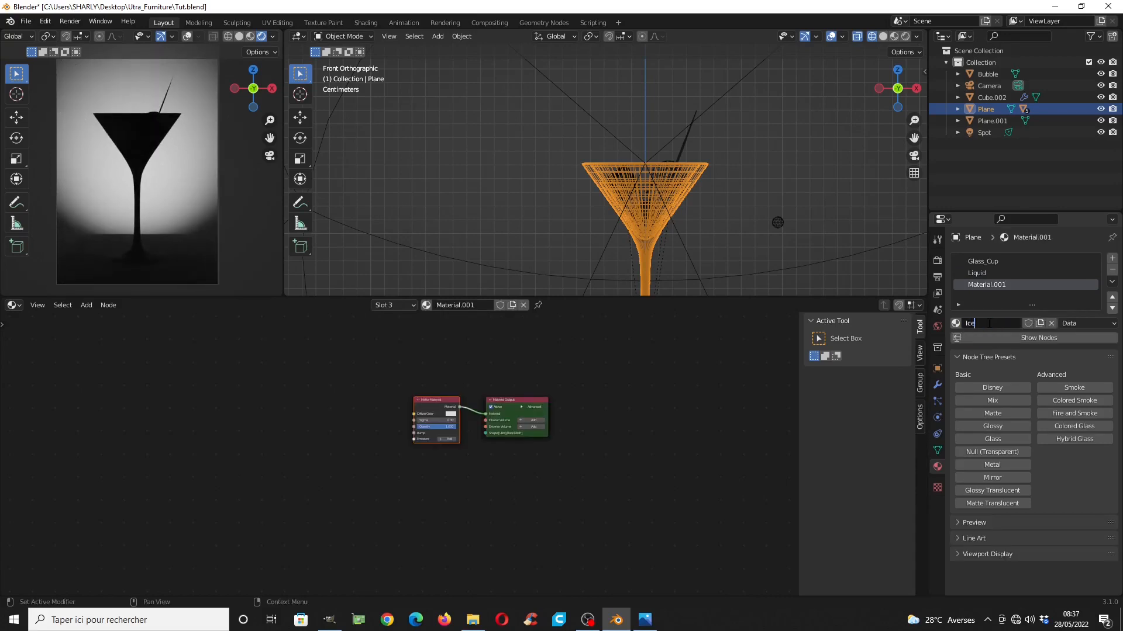
text(_Cube)
key(Return)
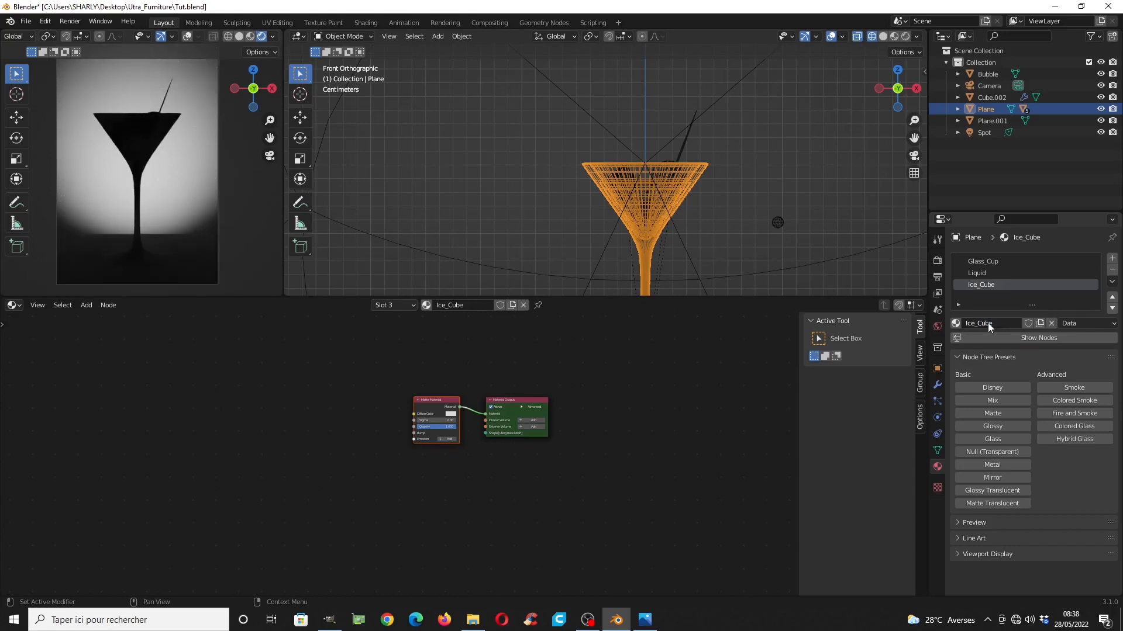
click(1112, 258)
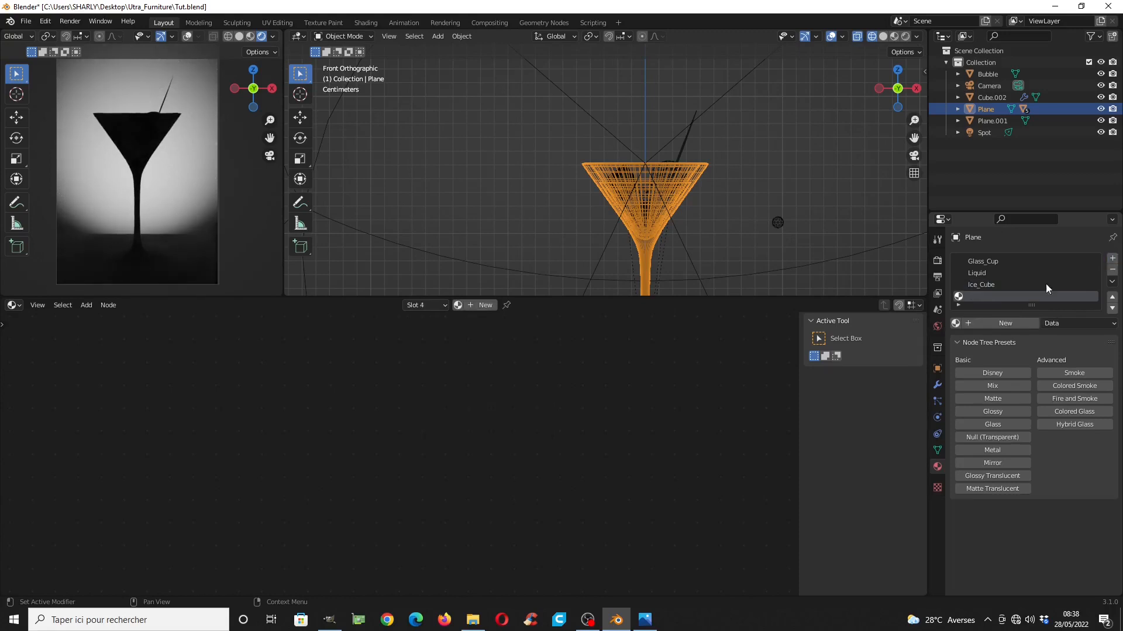
Create a new material named Air in the glass's fourth slot
click(992, 323)
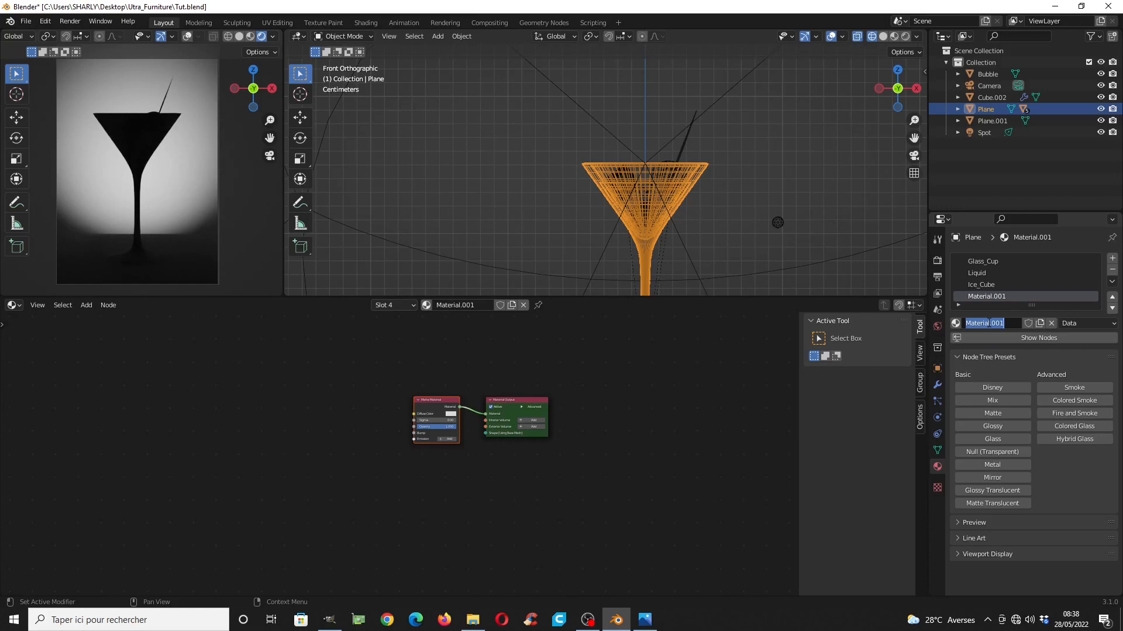
text(Al)
key(Return)
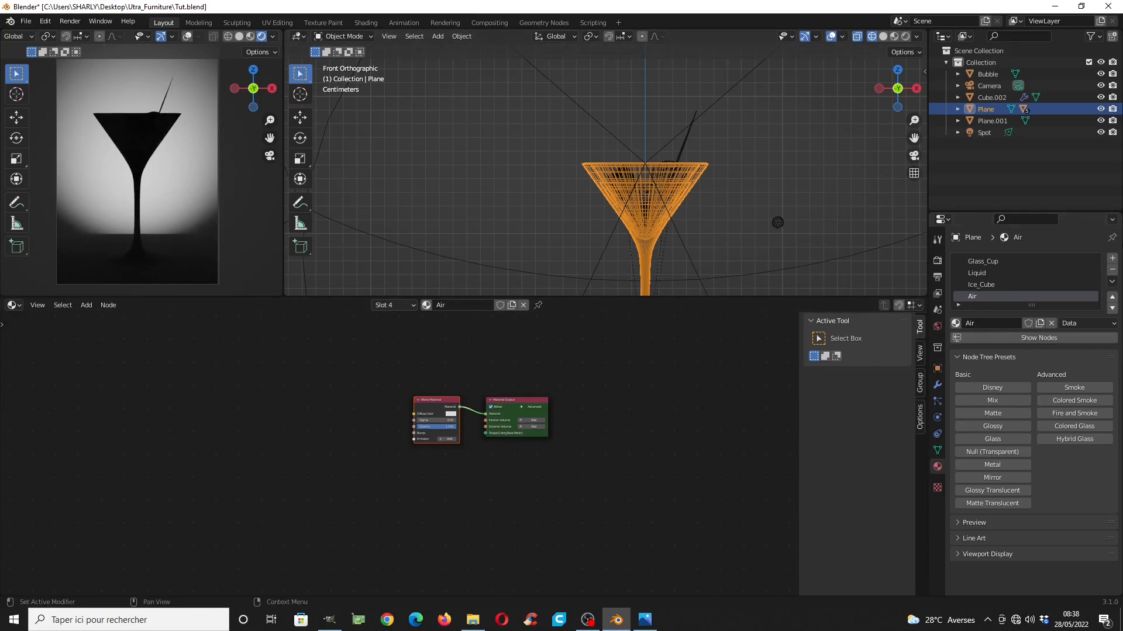
Add a fifth material slot to the glass and create a material named Fruit in it
click(1113, 257)
click(998, 332)
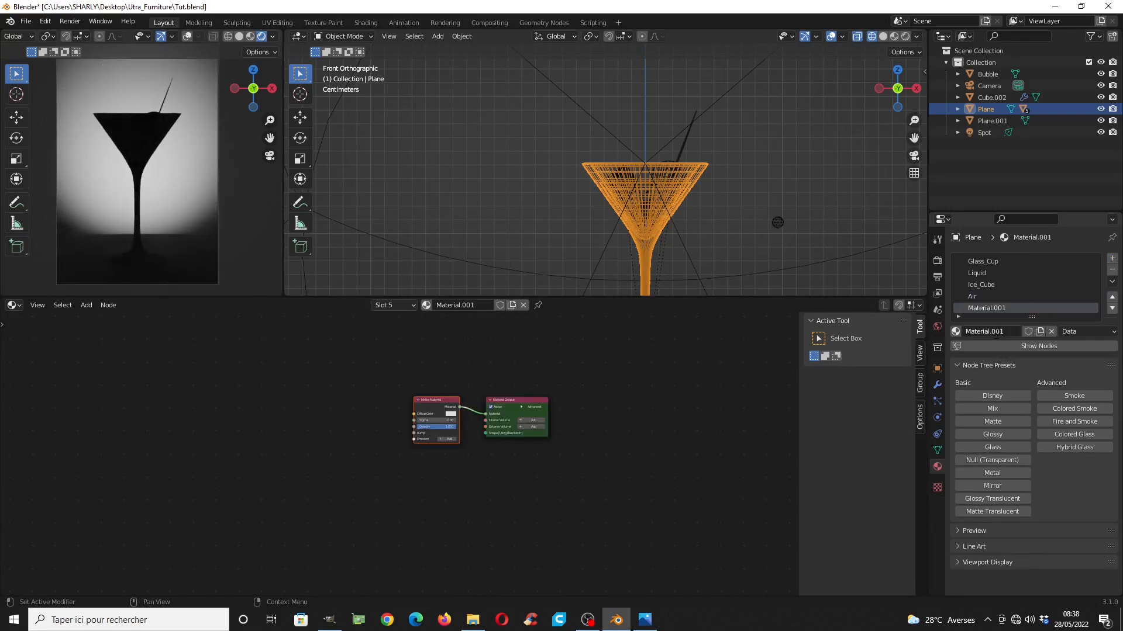
click(997, 332)
text(Fruit)
key(Return)
Add a sixth material slot to the glass and name its new material Wood_Stick
click(1112, 258)
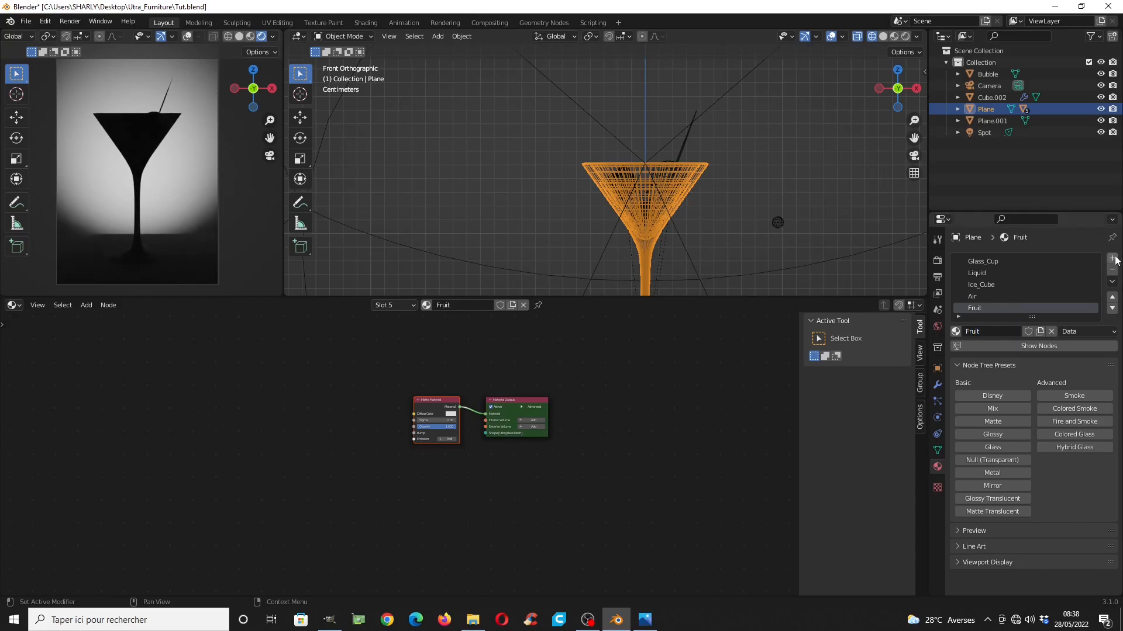
double_click(994, 331)
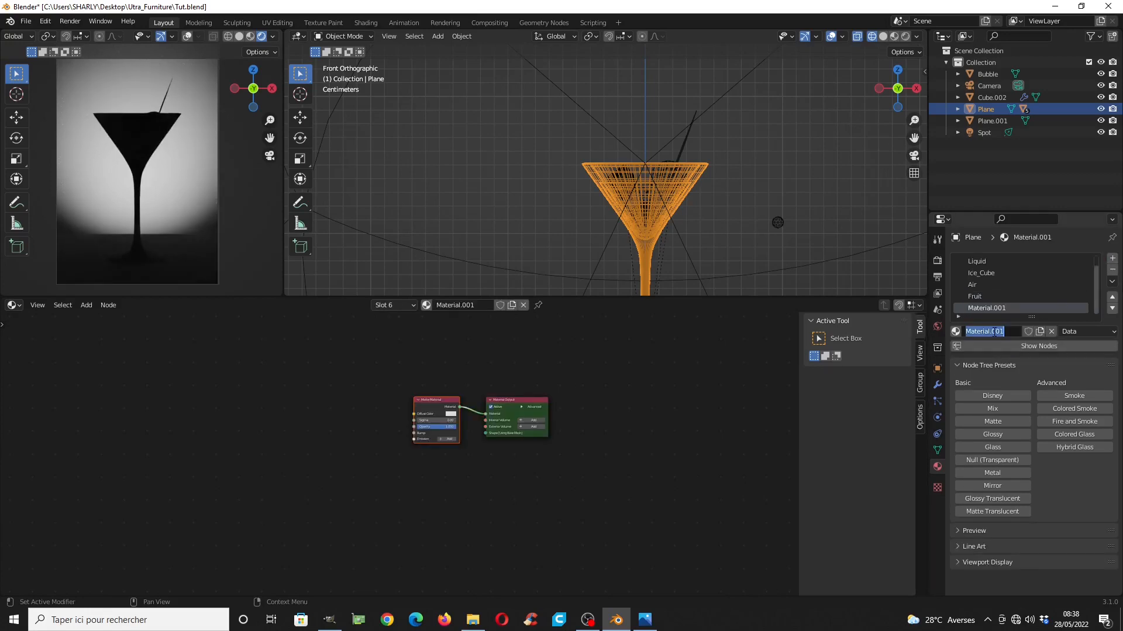
text(Wood_Stick)
key(Return)
Apply the Glass node preset to the Glass_Cup material
scroll(1051, 290, up, 1)
click(1012, 261)
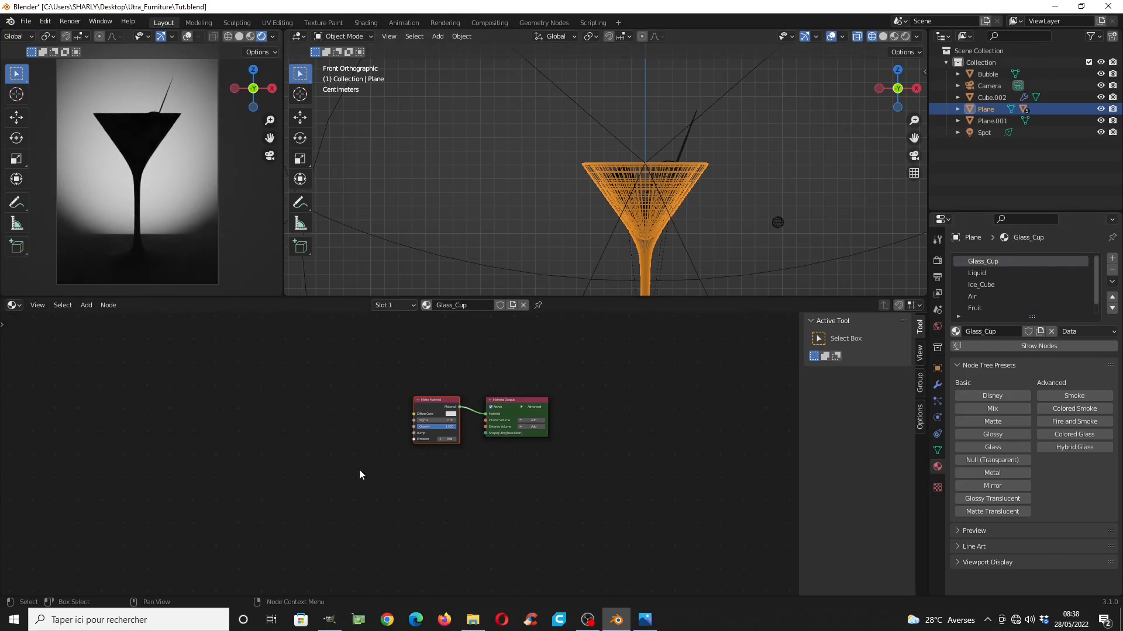
scroll(403, 456, up, 4)
scroll(456, 429, up, 3)
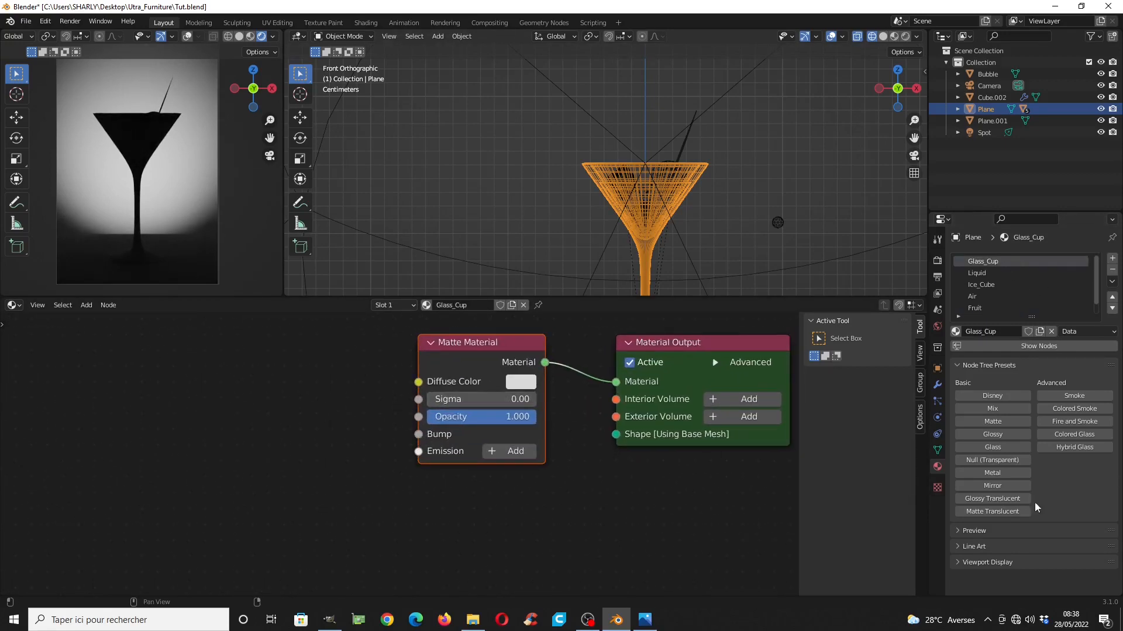
click(1013, 445)
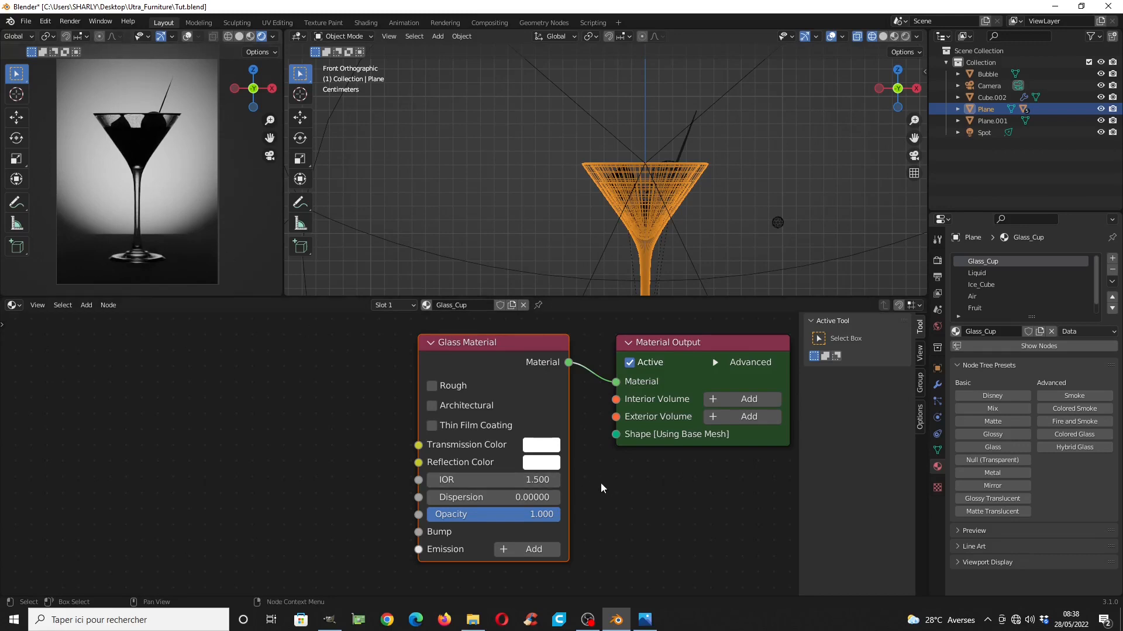
scroll(578, 480, up, 1)
scroll(578, 481, down, 2)
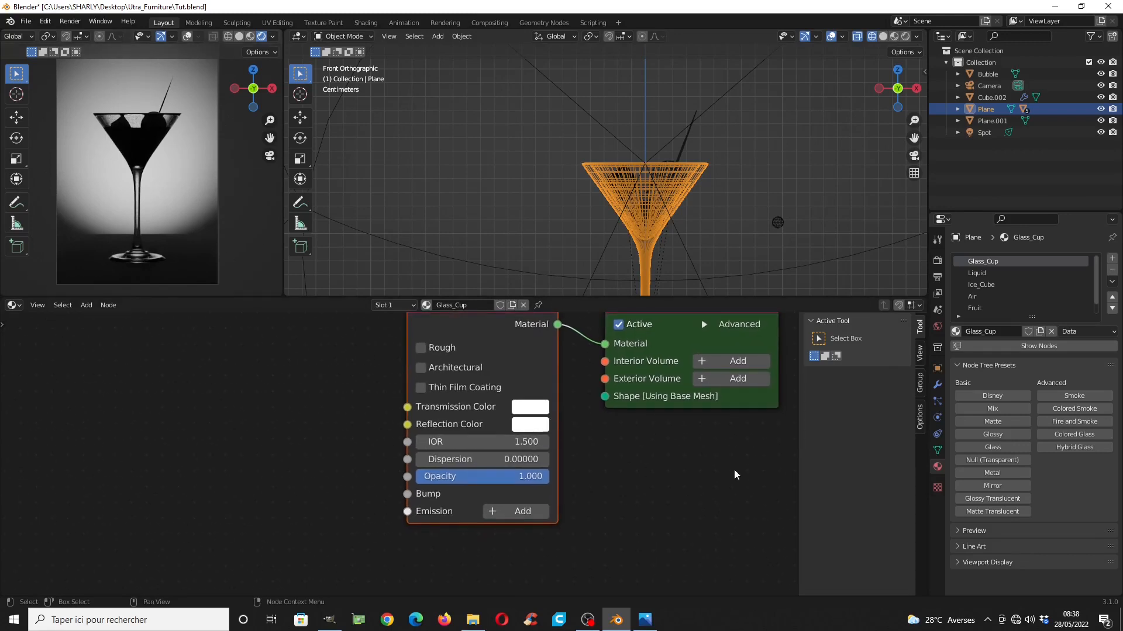
scroll(462, 408, down, 2)
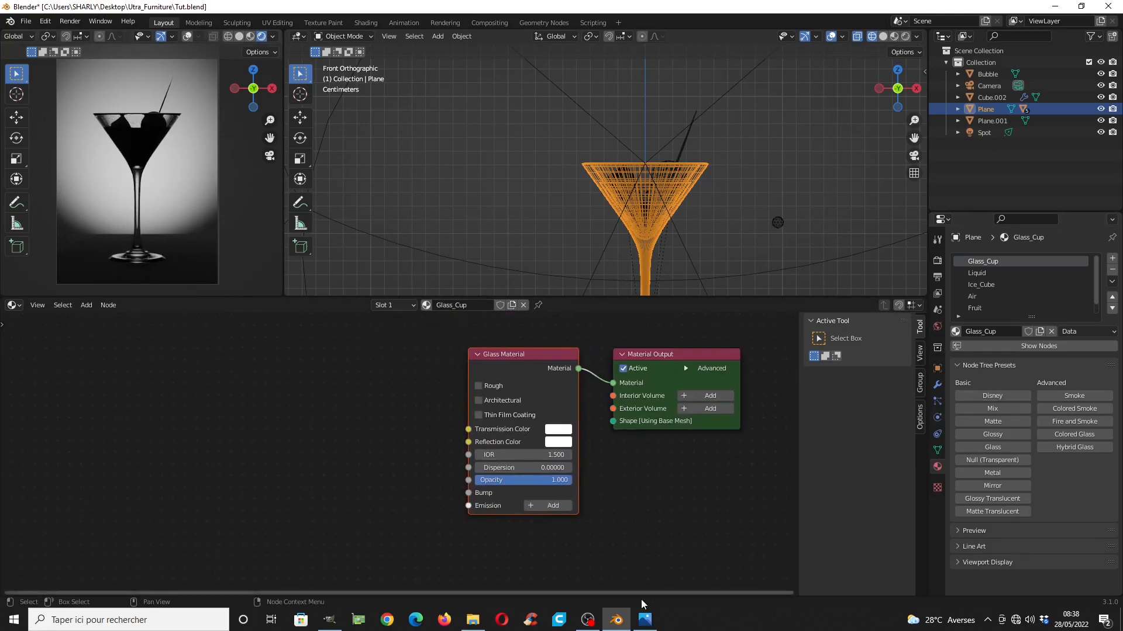
Check the glass cup's number in the GIMP diagram, return to Blender and link a new Clear Volume node to Glass_Cup's Interior Volume
click(329, 619)
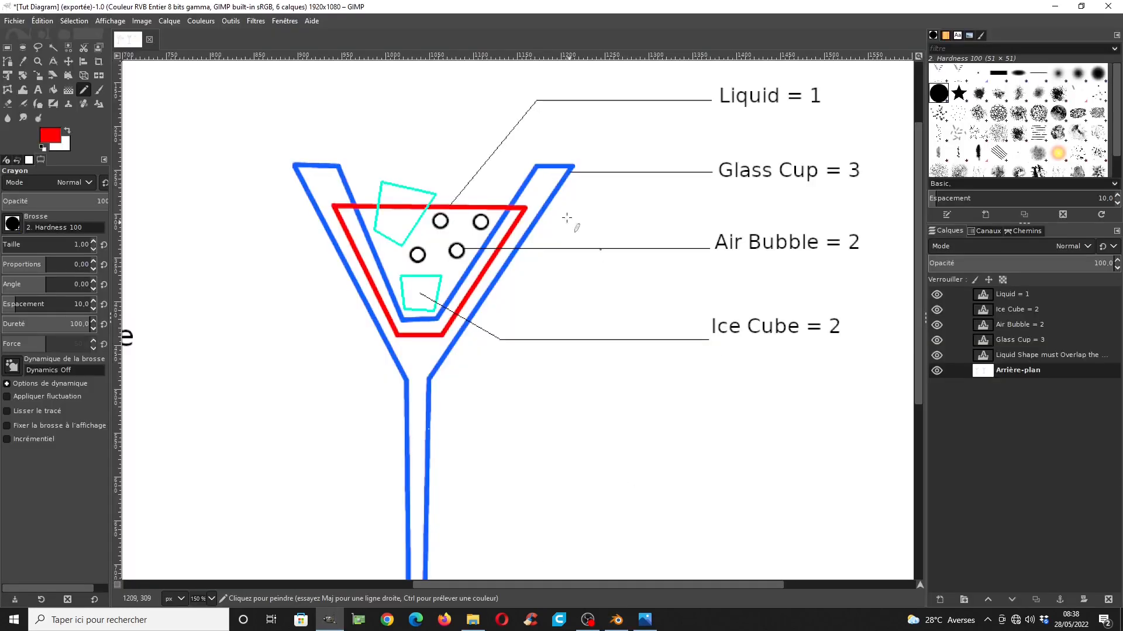
click(1055, 6)
key(shift+a)
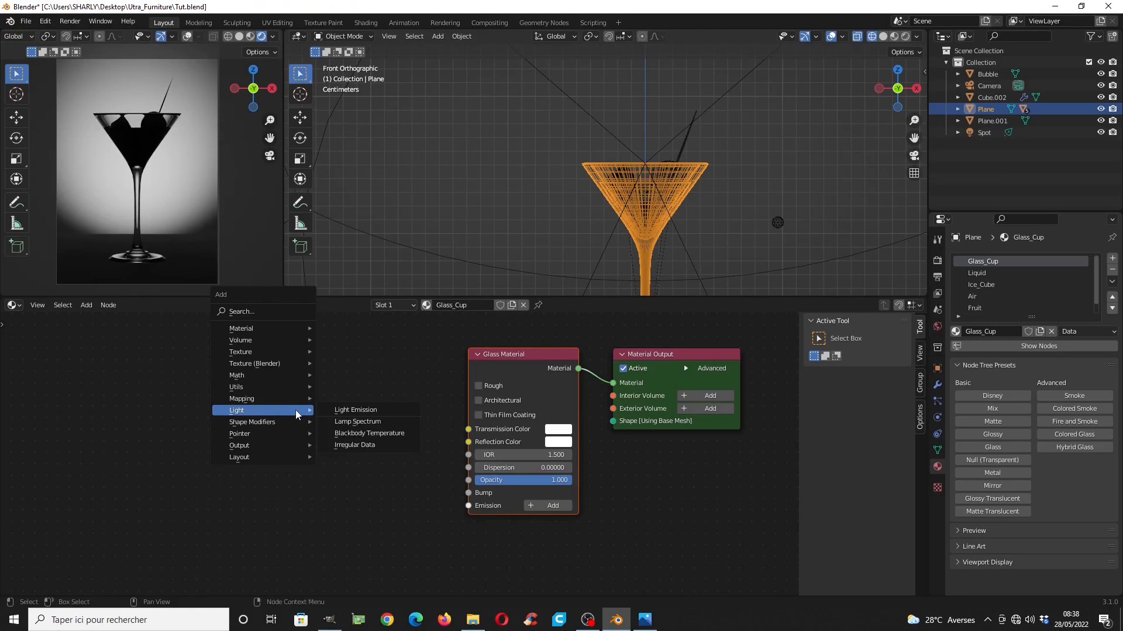
mouse_move(272, 340)
click(345, 342)
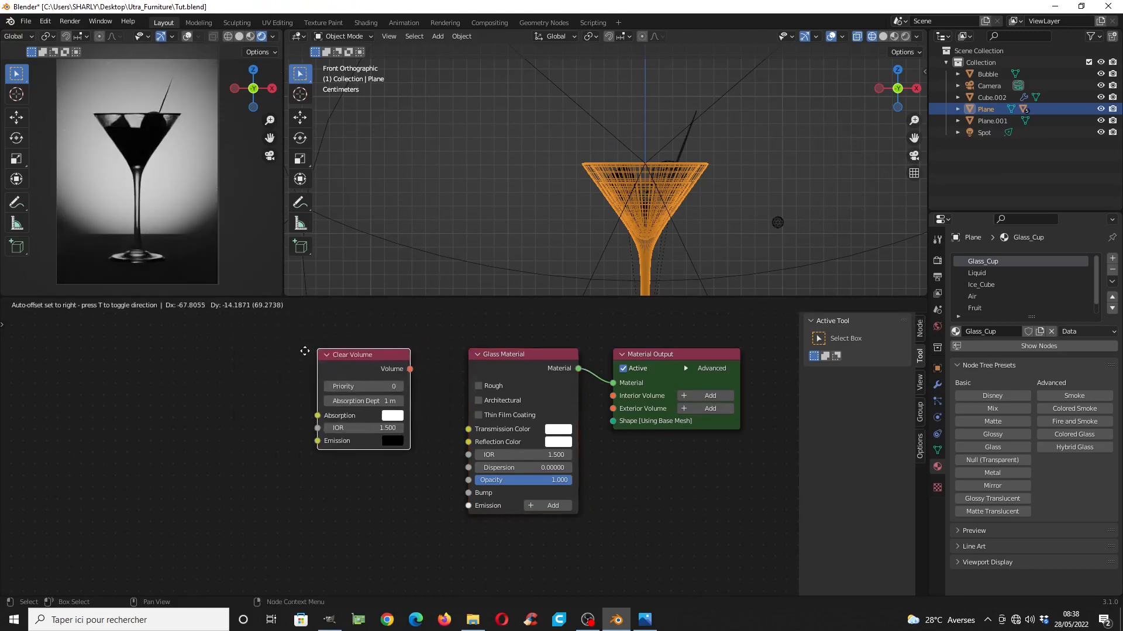
click(288, 368)
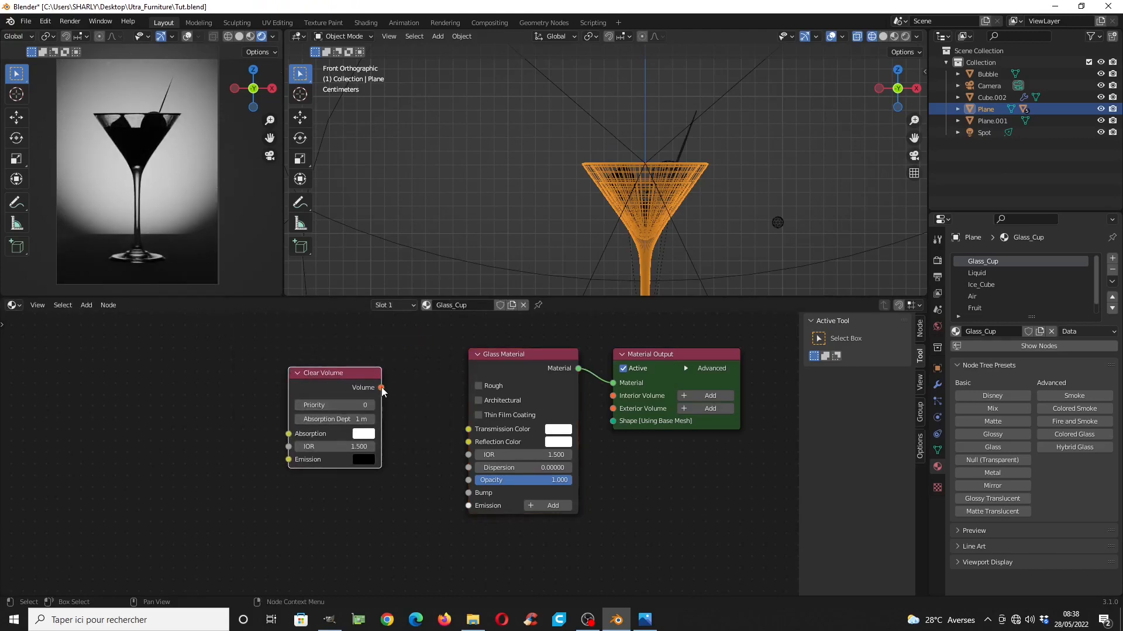
drag(381, 388, 613, 396)
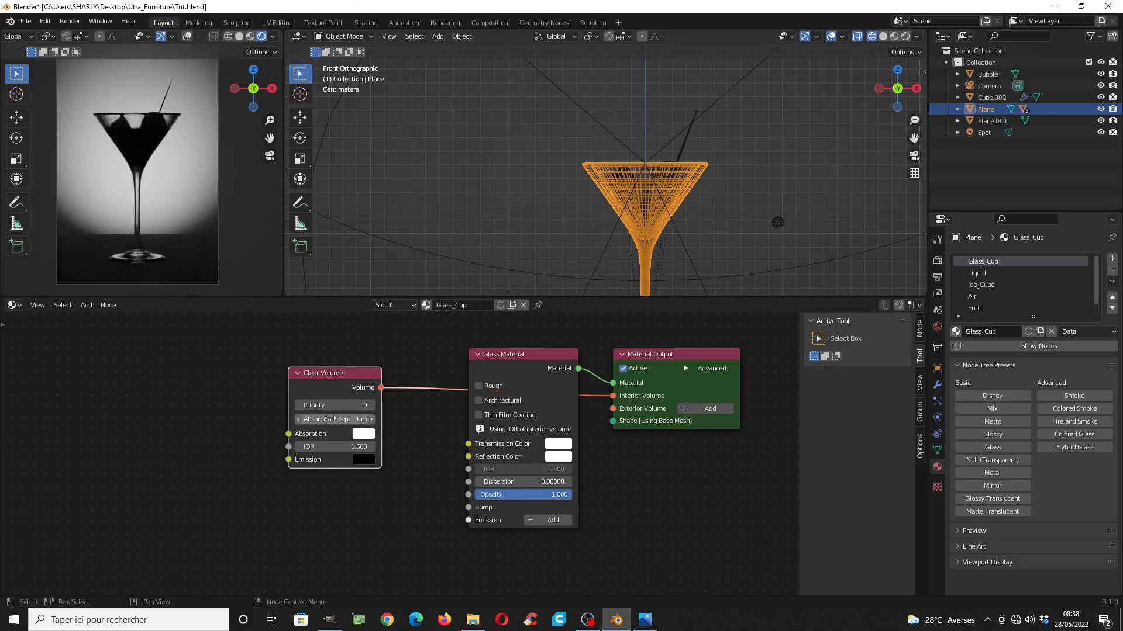
Set the Glass_Cup Clear Volume's priority to 3 and recheck the numbers in the GIMP diagram
scroll(328, 418, up, 2)
click(314, 386)
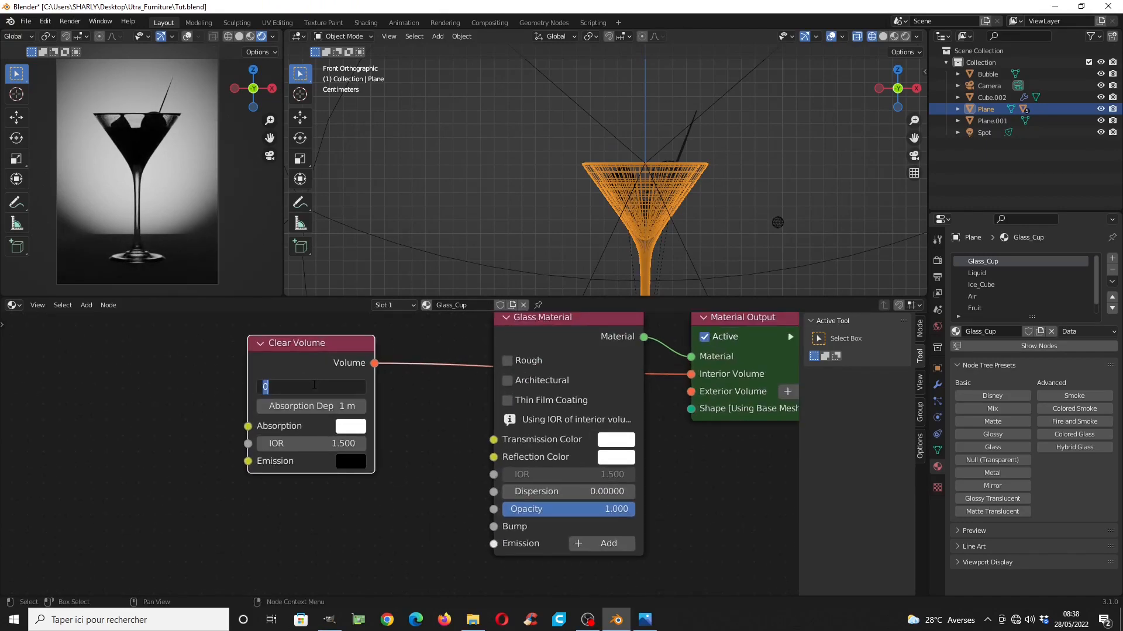
key(Escape)
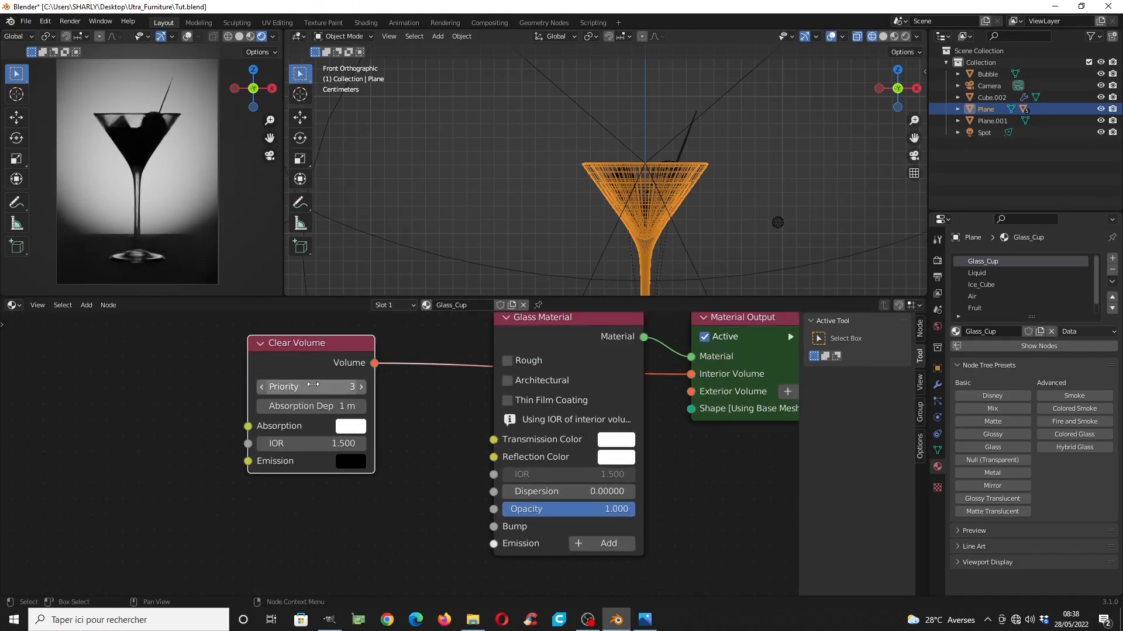
click(327, 620)
click(328, 621)
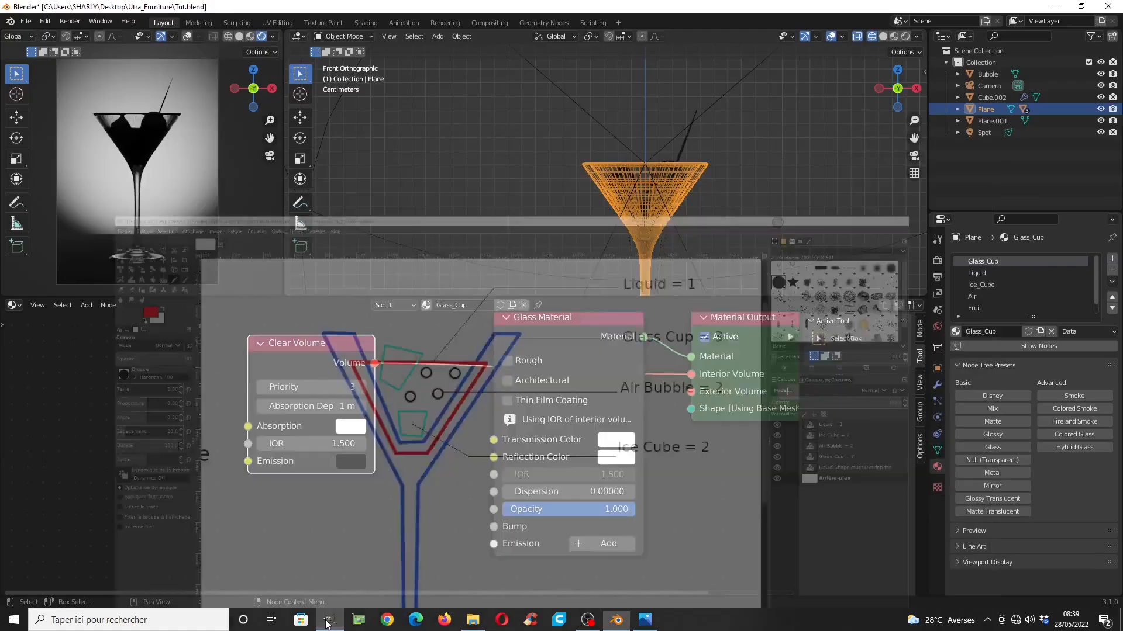
scroll(471, 504, down, 2)
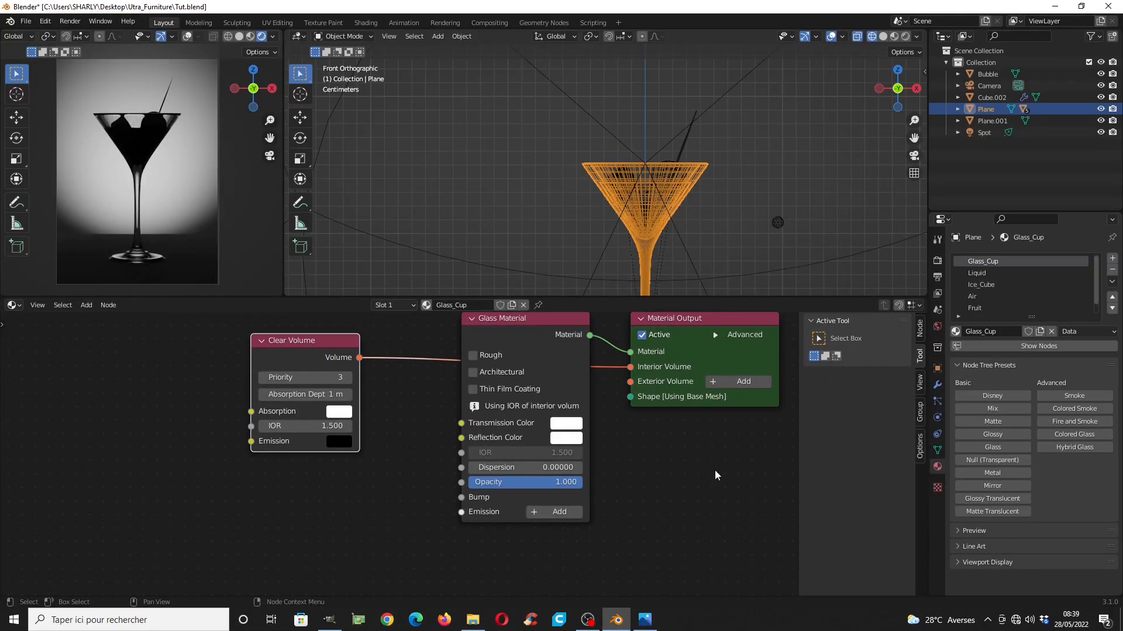
Apply the Glass node preset to the Liquid material
click(994, 274)
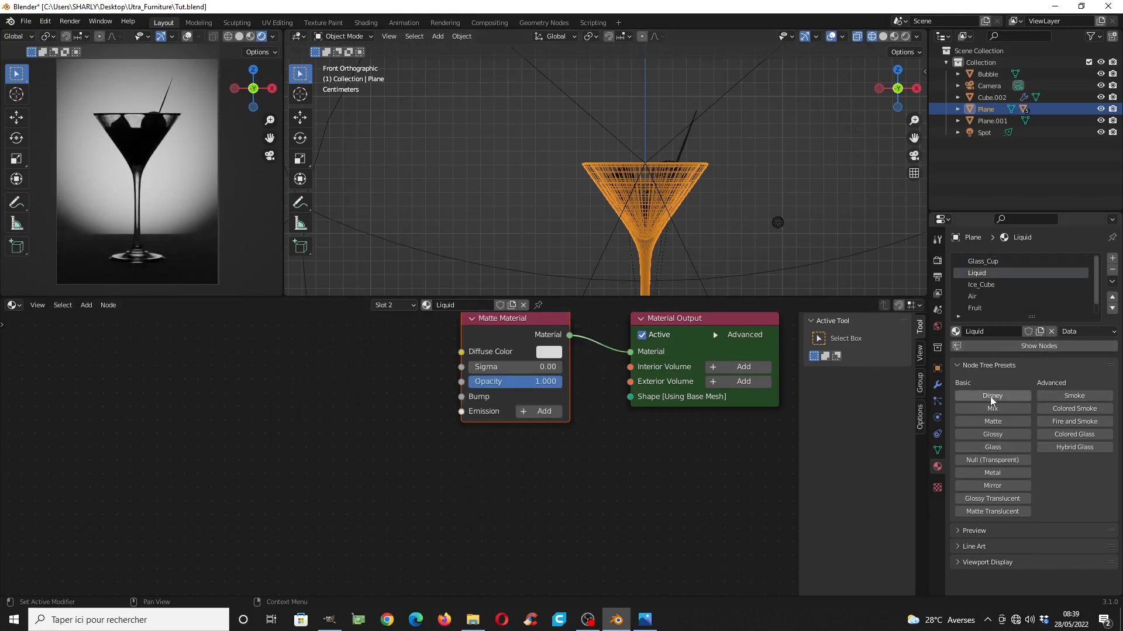
click(1003, 451)
scroll(389, 351, down, 4)
middle_drag(404, 349, 395, 355)
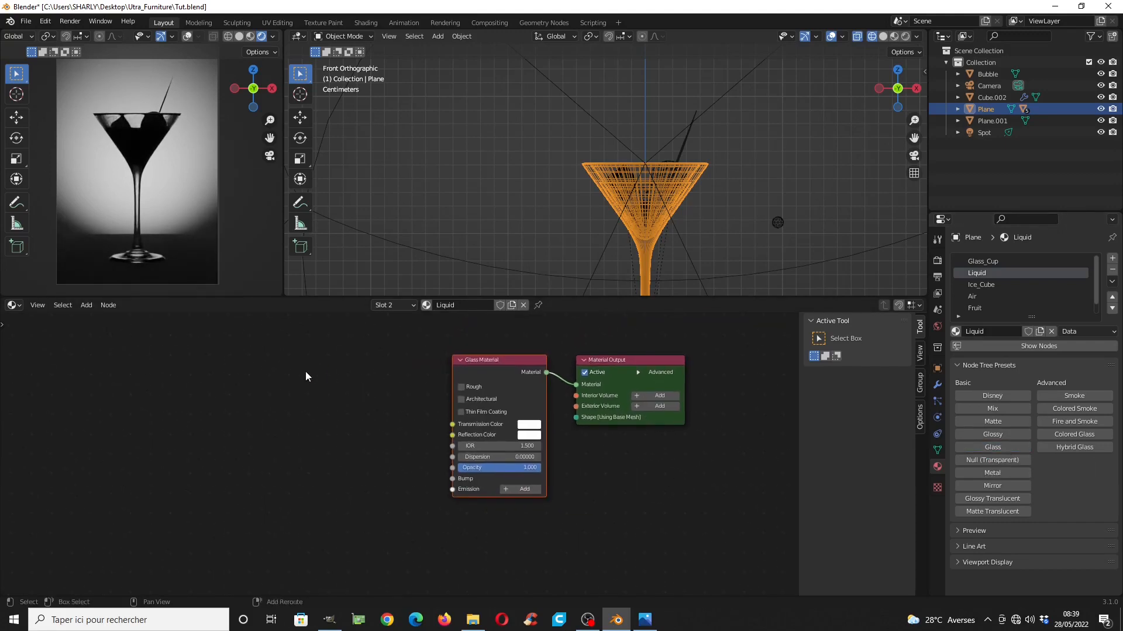
Add a Clear Volume node to the Liquid material and connect it to the output's Interior Volume
key(shift+a)
mouse_move(288, 372)
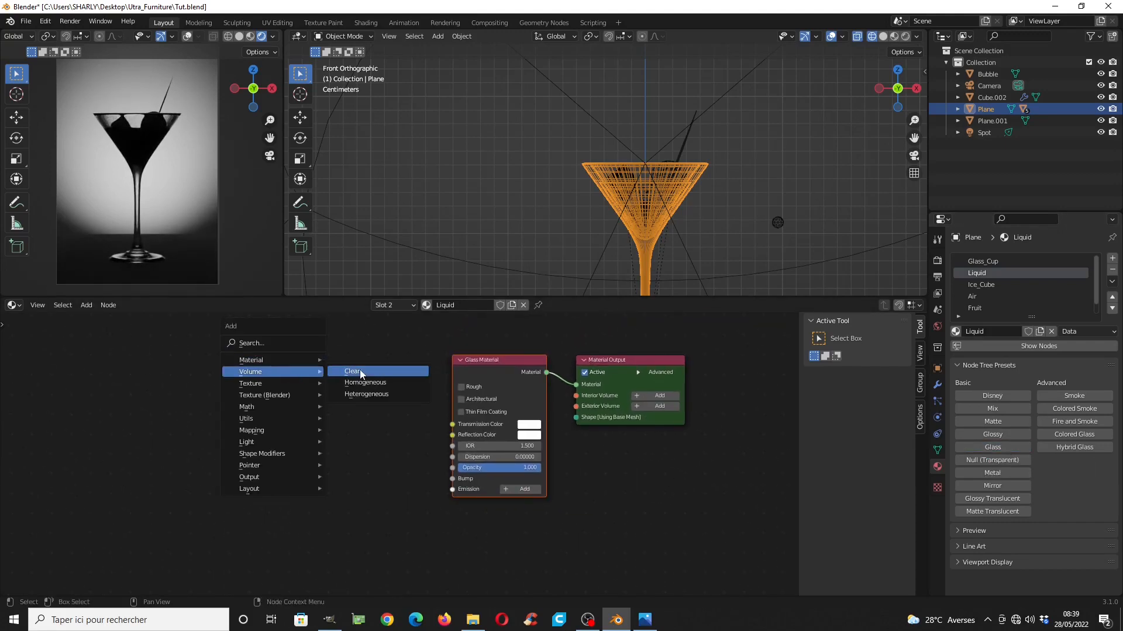
click(359, 370)
click(454, 433)
scroll(427, 398, up, 2)
drag(406, 389, 641, 374)
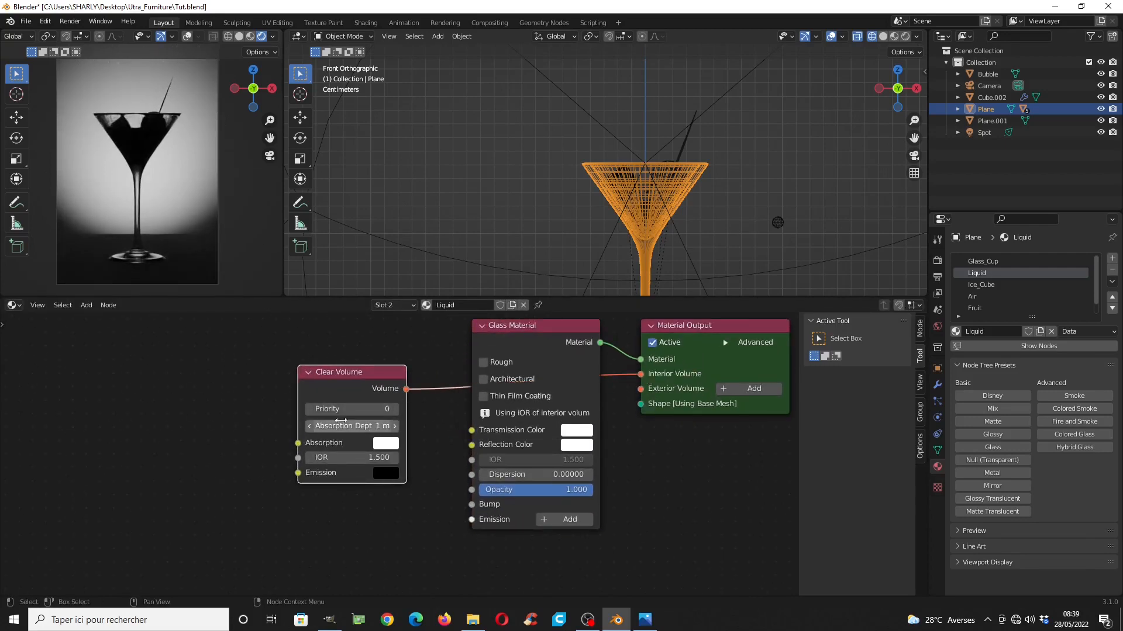
Set the priority of the Liquid material's Clear Volume to 1
scroll(350, 412, up, 1)
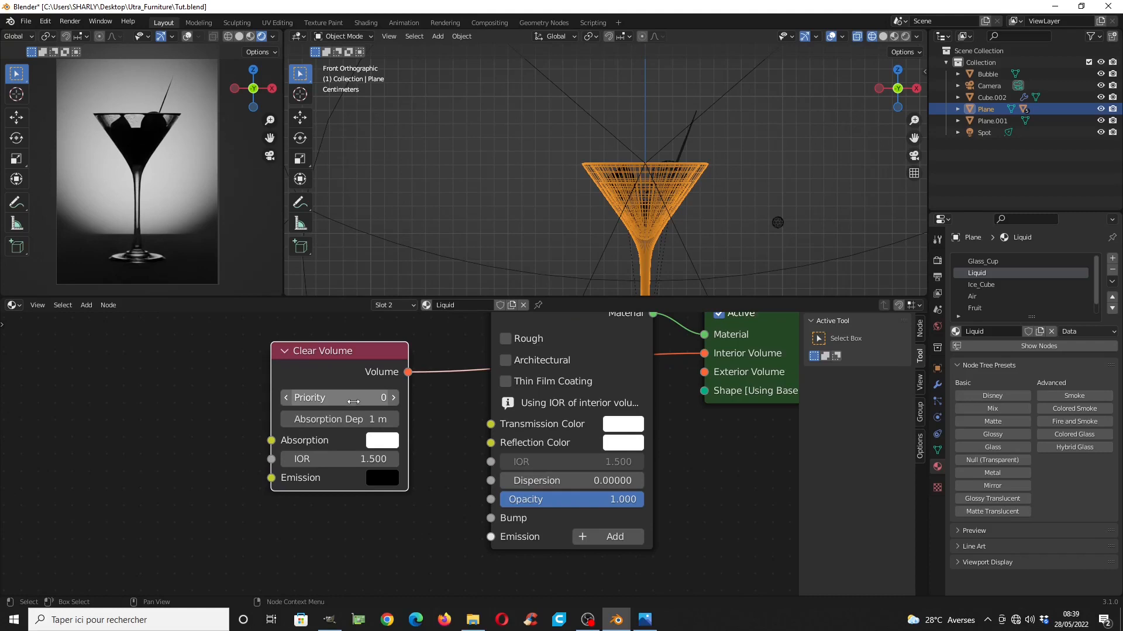
click(354, 401)
text(1)
key(Return)
middle_drag(435, 421, 443, 395)
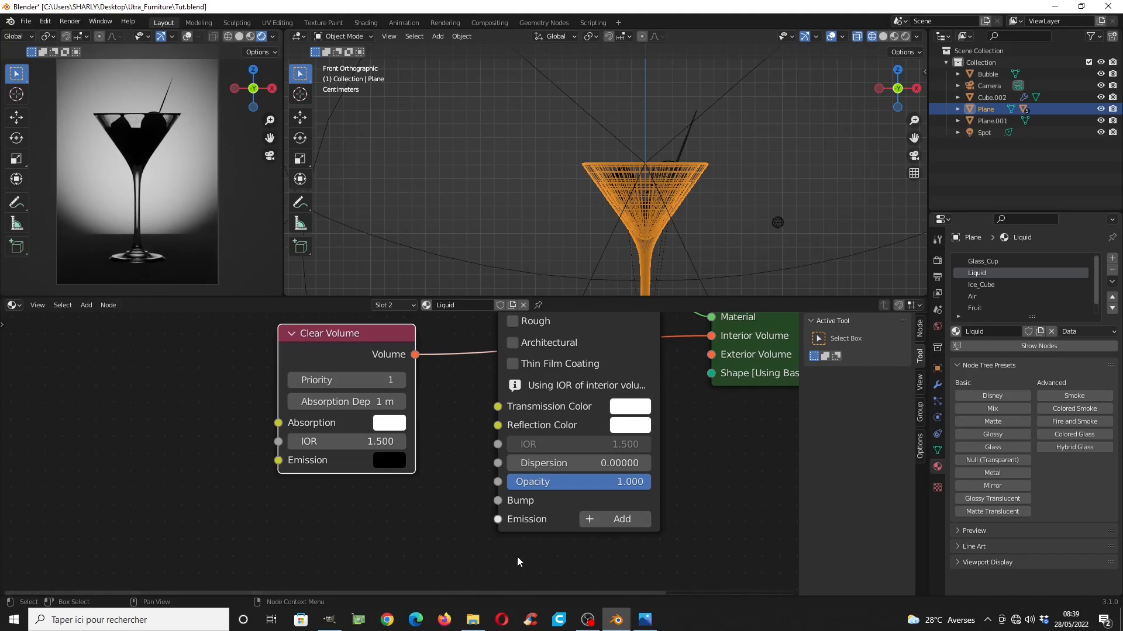
Set the absorption colour of the Liquid's Clear Volume to a light yellow-green
click(389, 423)
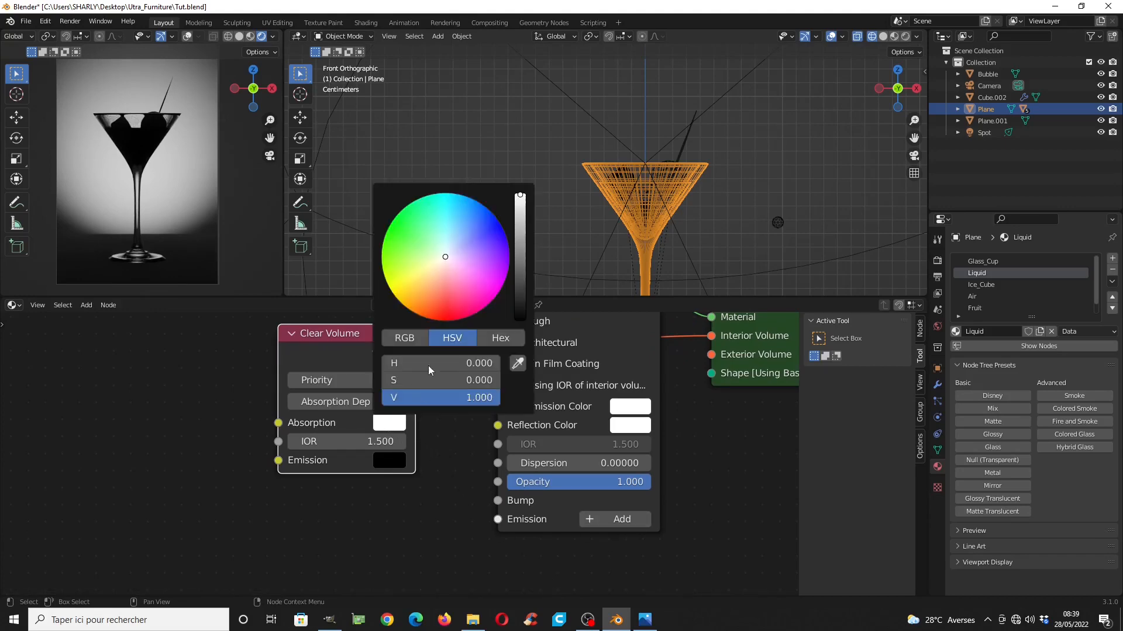
drag(433, 270, 418, 267)
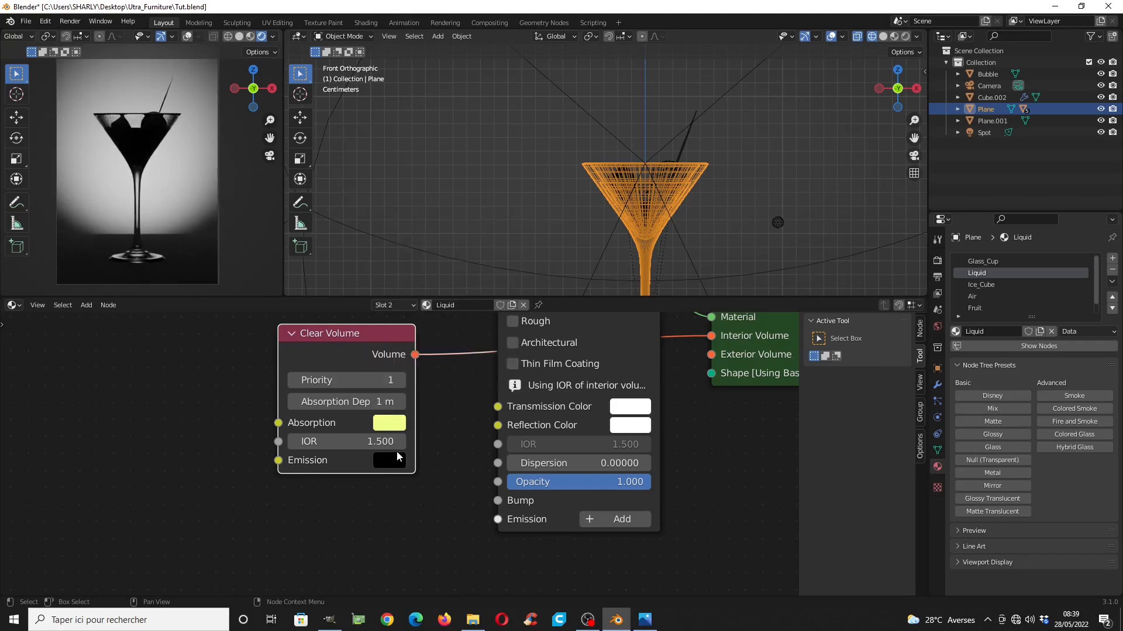
middle_drag(396, 451, 512, 454)
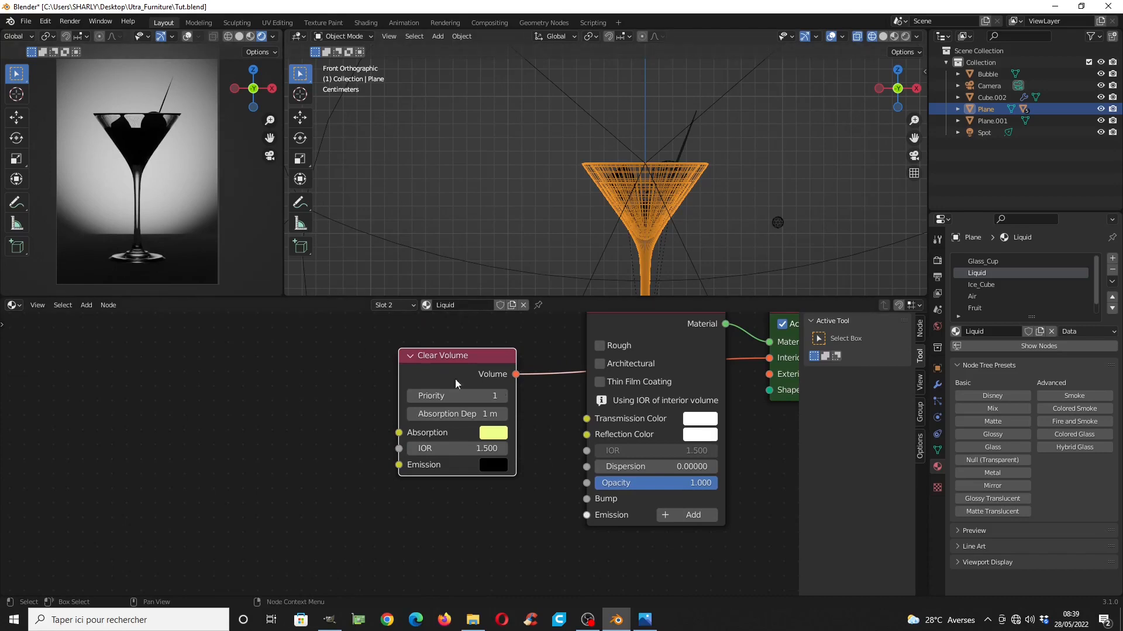
middle_drag(479, 448, 443, 440)
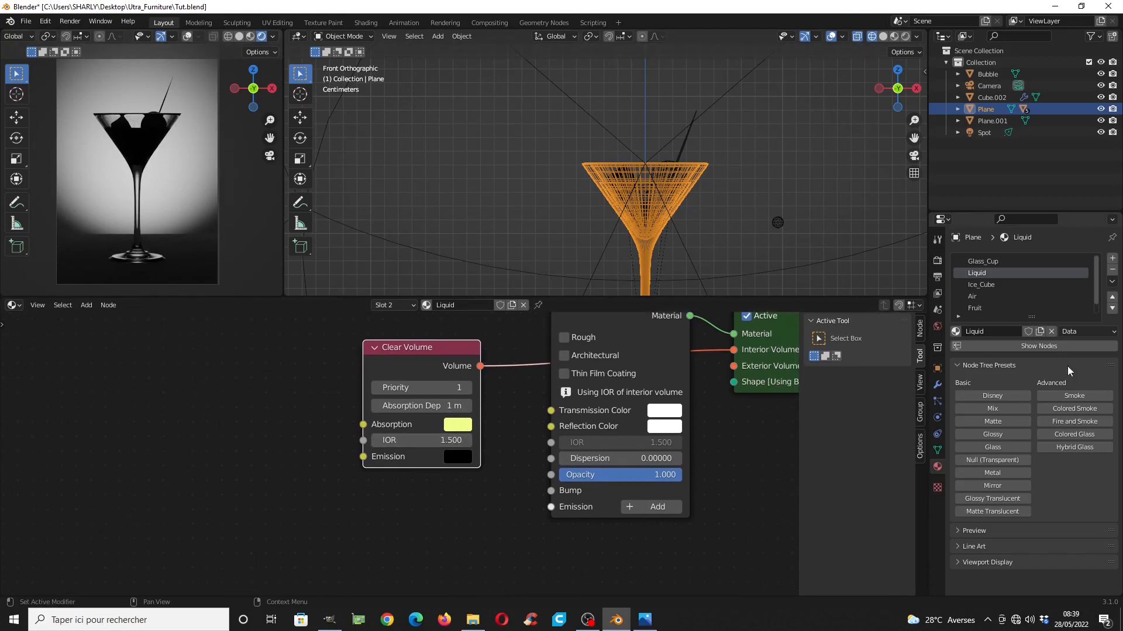
Set the render's maximum light bounces to 32 for Total Path Depth and 32 for Specular
click(938, 260)
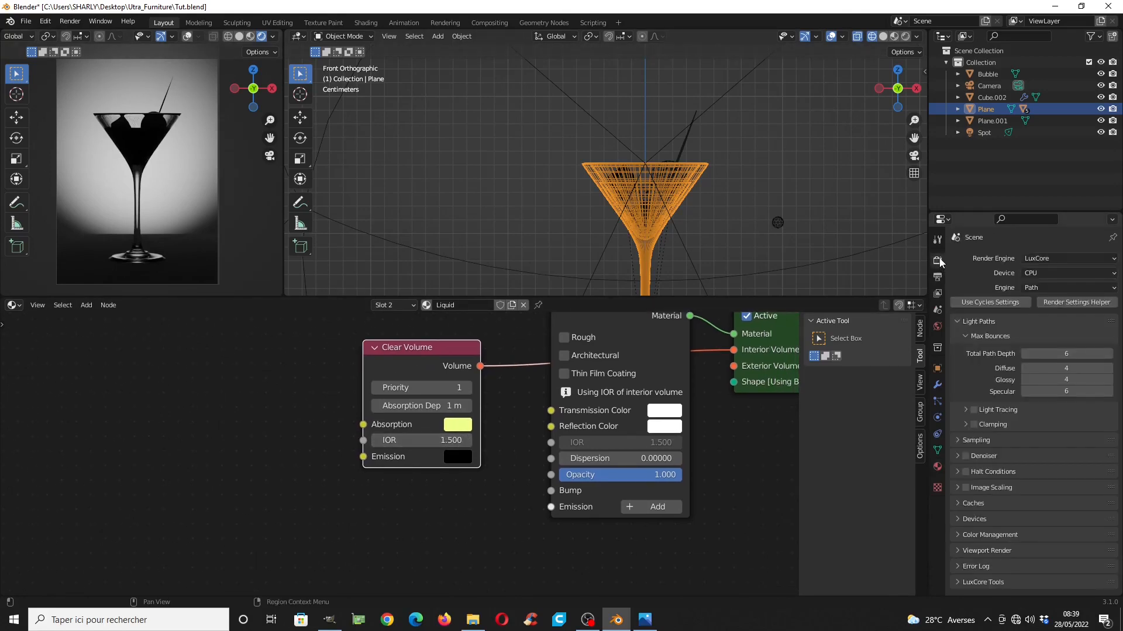
click(1071, 353)
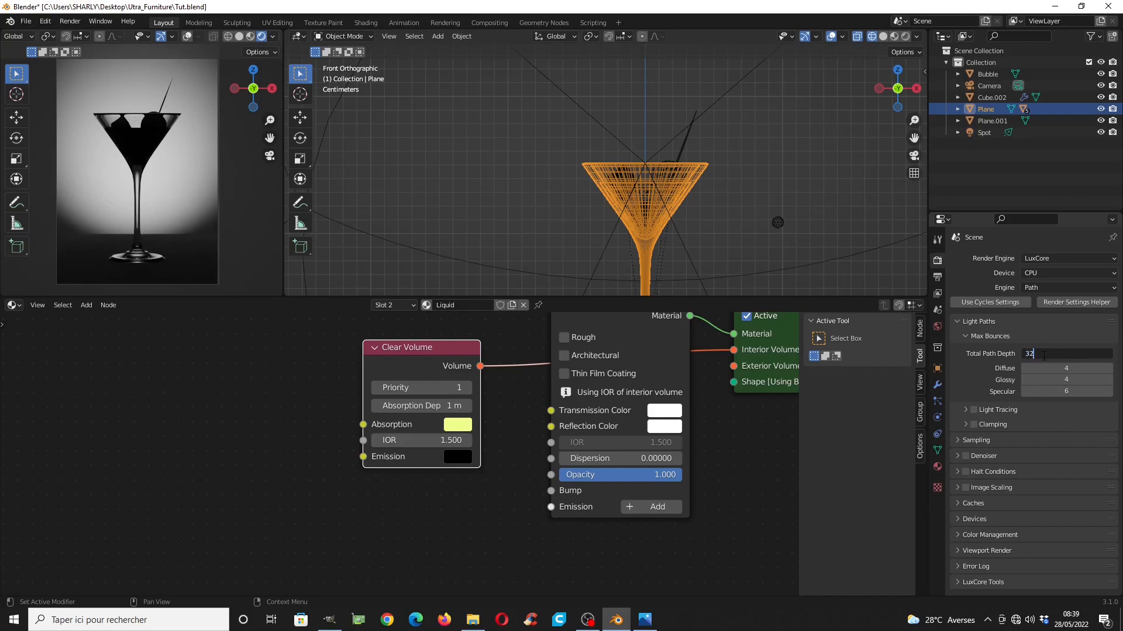
text(32)
key(Return)
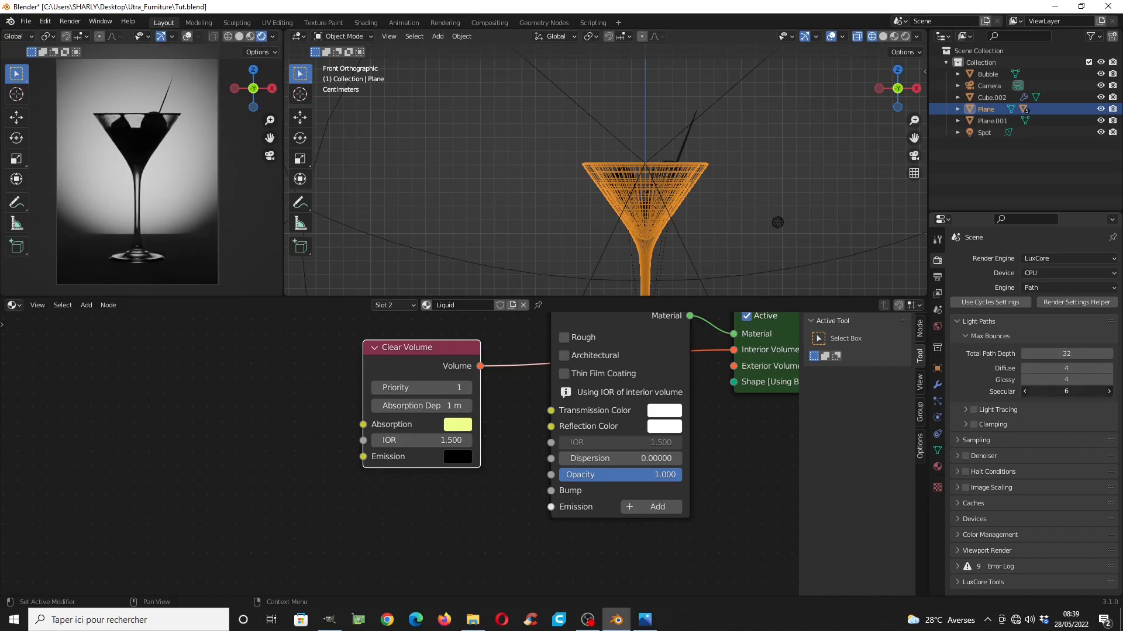
click(1071, 392)
text(32)
key(Return)
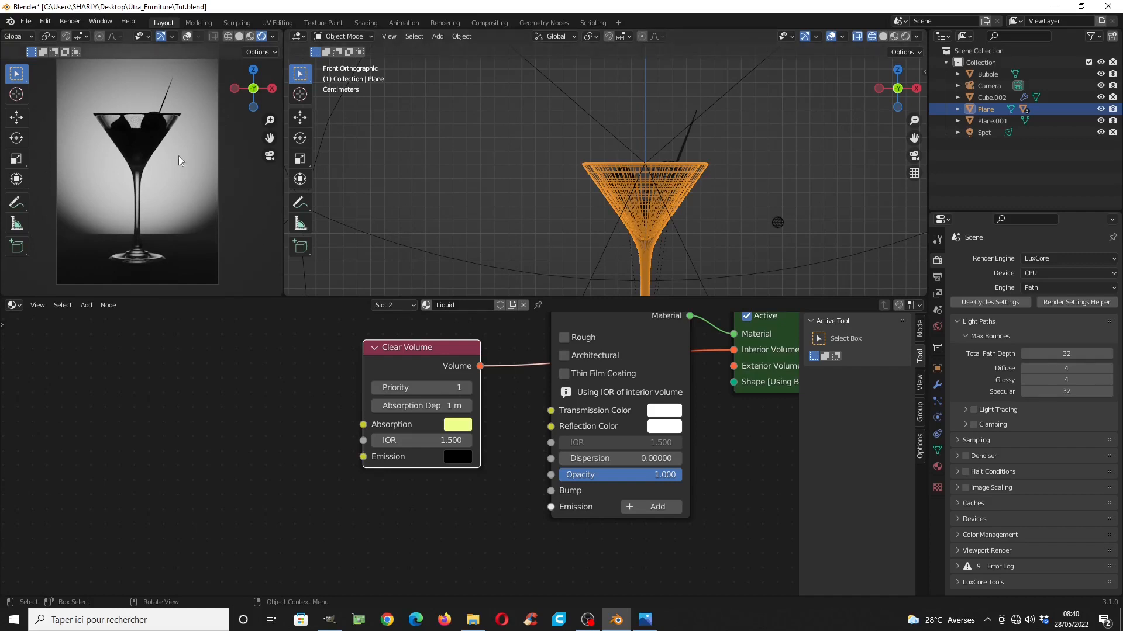
Assign the Liquid material to the linked liquid mesh inside the martini glass, and return the camera preview to rendered shading
click(239, 37)
key(Tab)
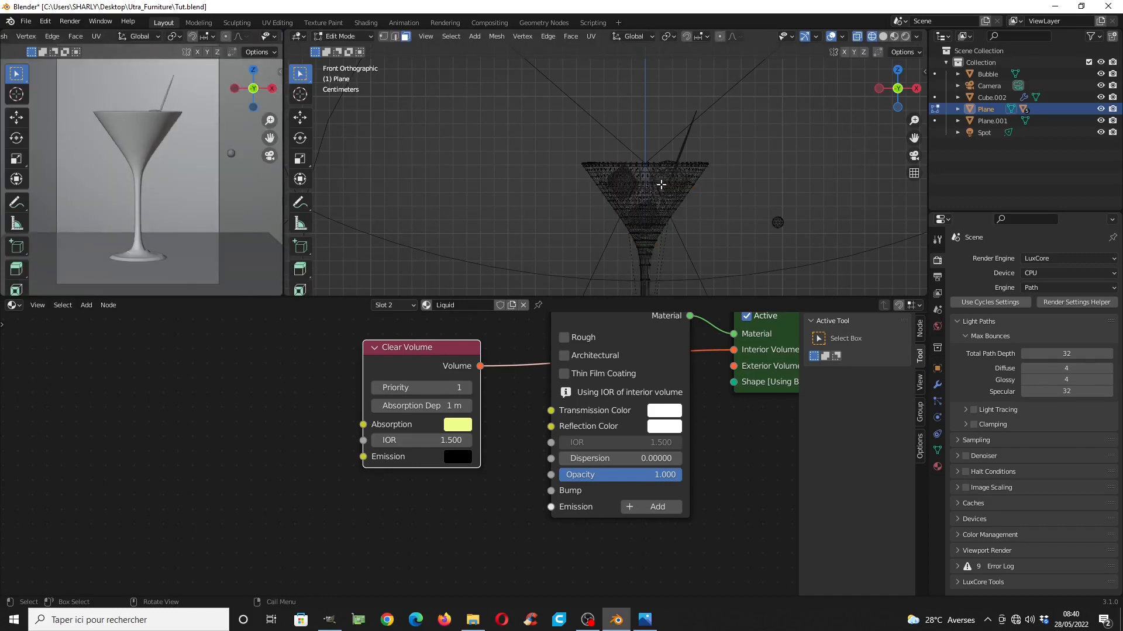
middle_drag(661, 183, 629, 193)
key(shift+z)
middle_drag(657, 98, 623, 233)
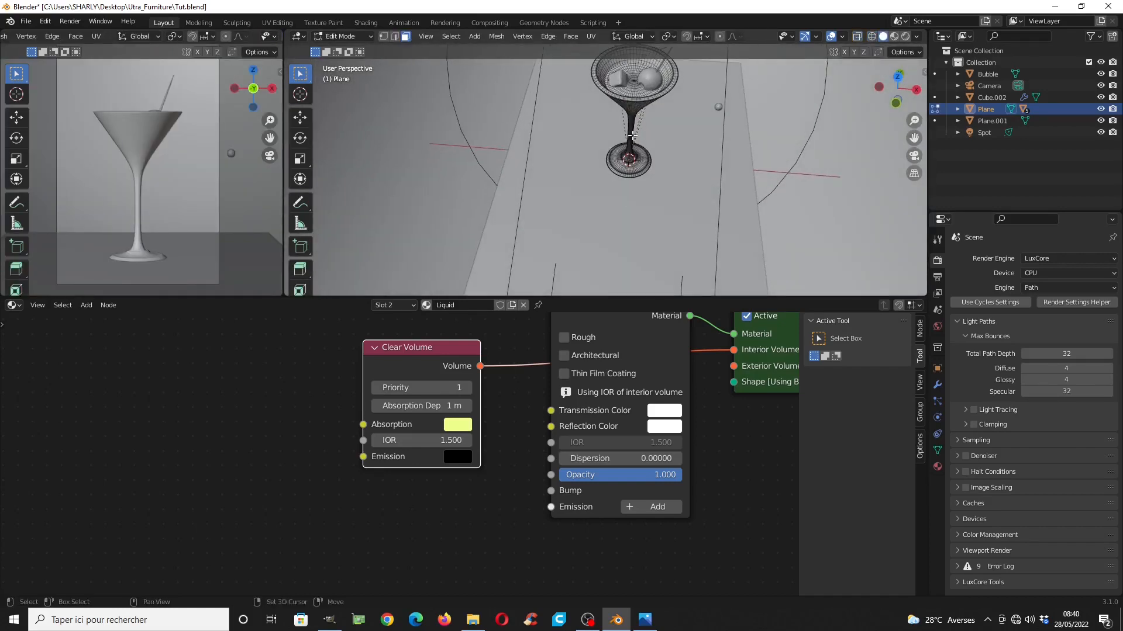
shift+middle_drag(621, 178, 604, 219)
scroll(604, 219, up, 3)
key(2)
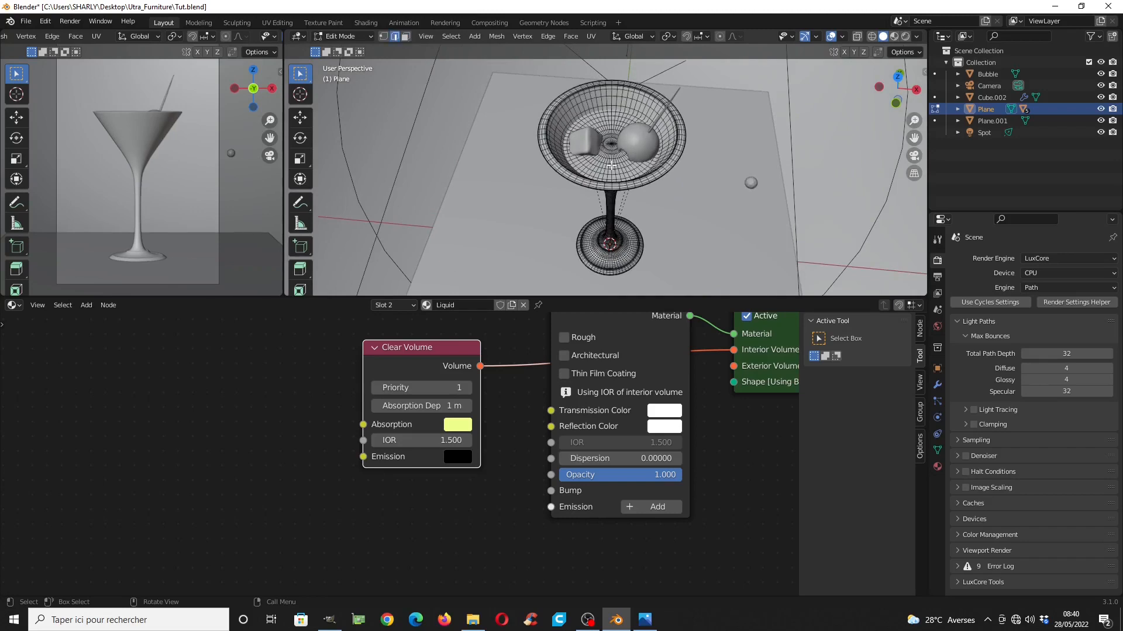
key(l)
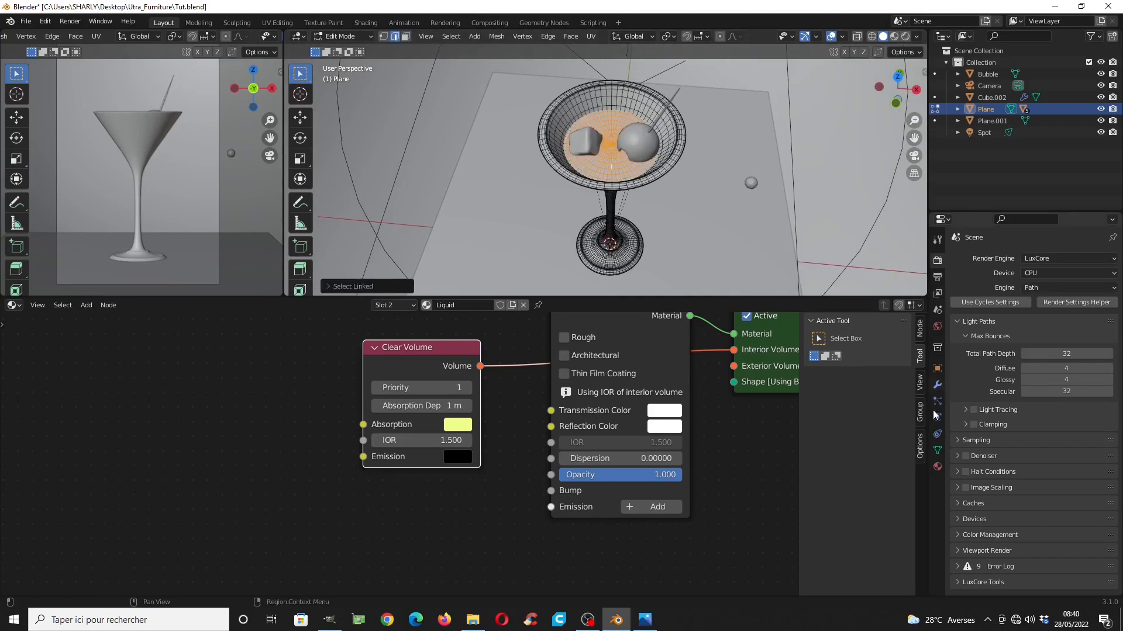
click(936, 466)
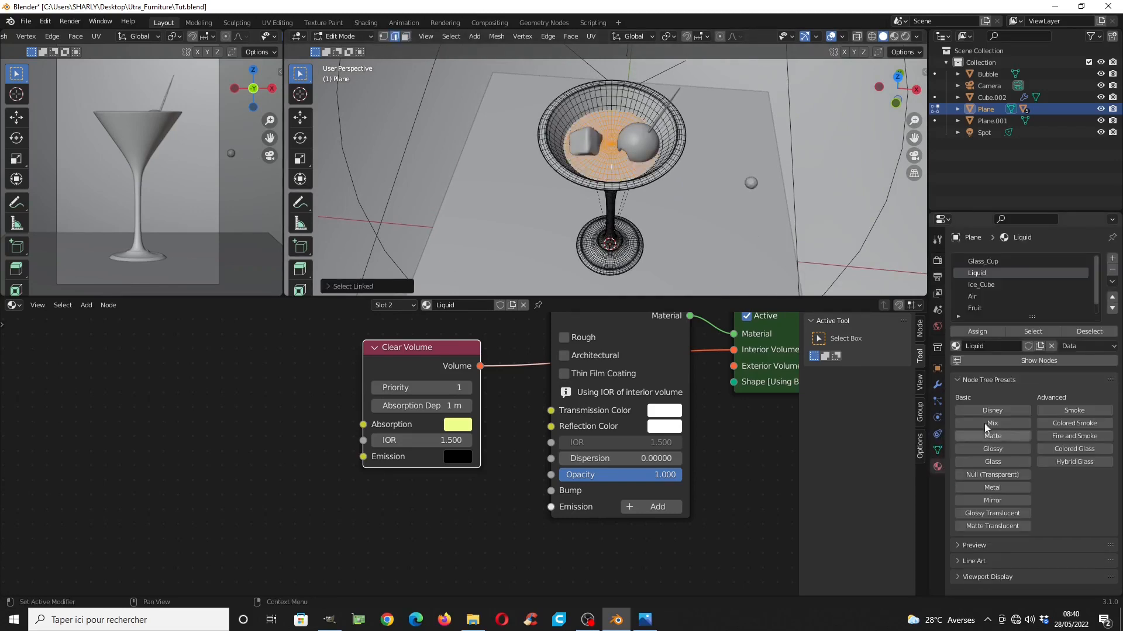
click(984, 333)
key(Tab)
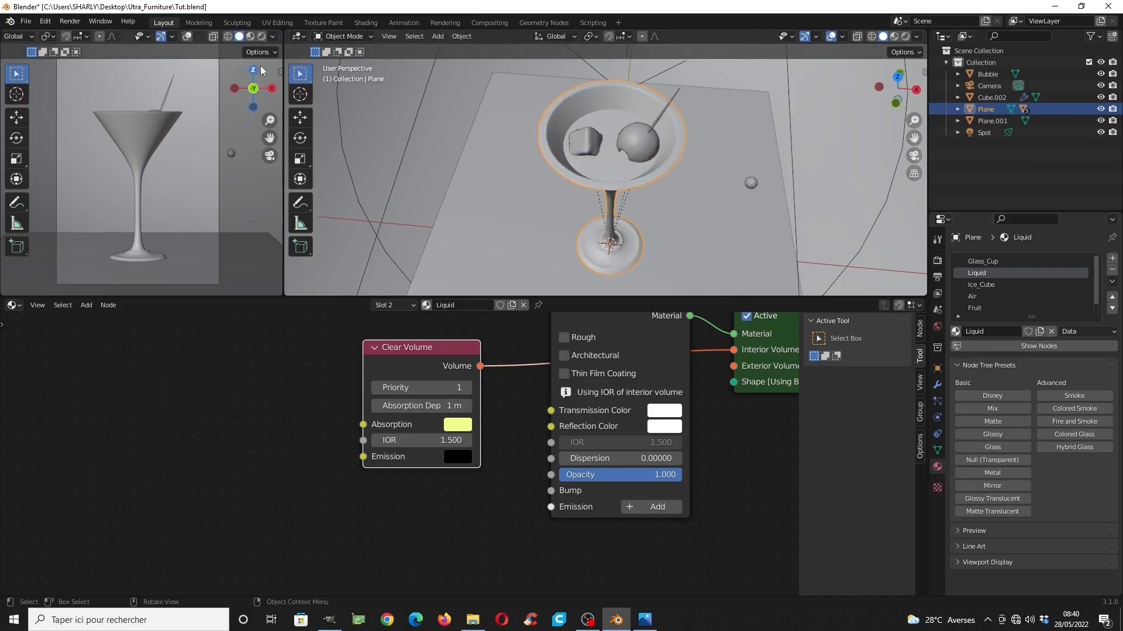
click(261, 37)
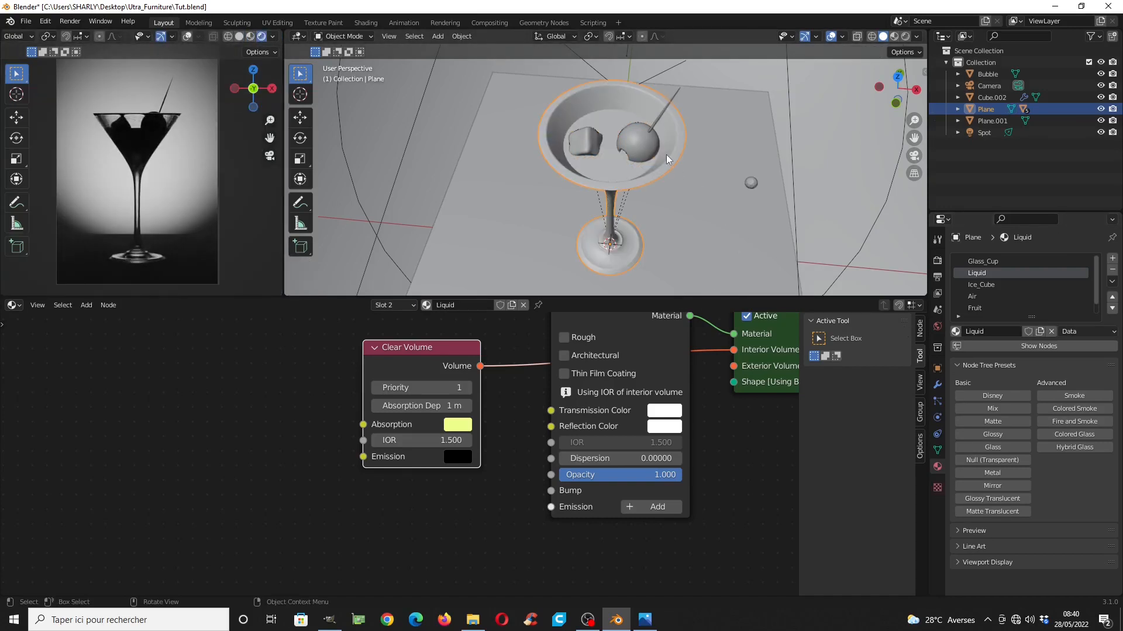
Add an area light to the scene at the base of the glass
key(KP_1)
key(z)
click(587, 210)
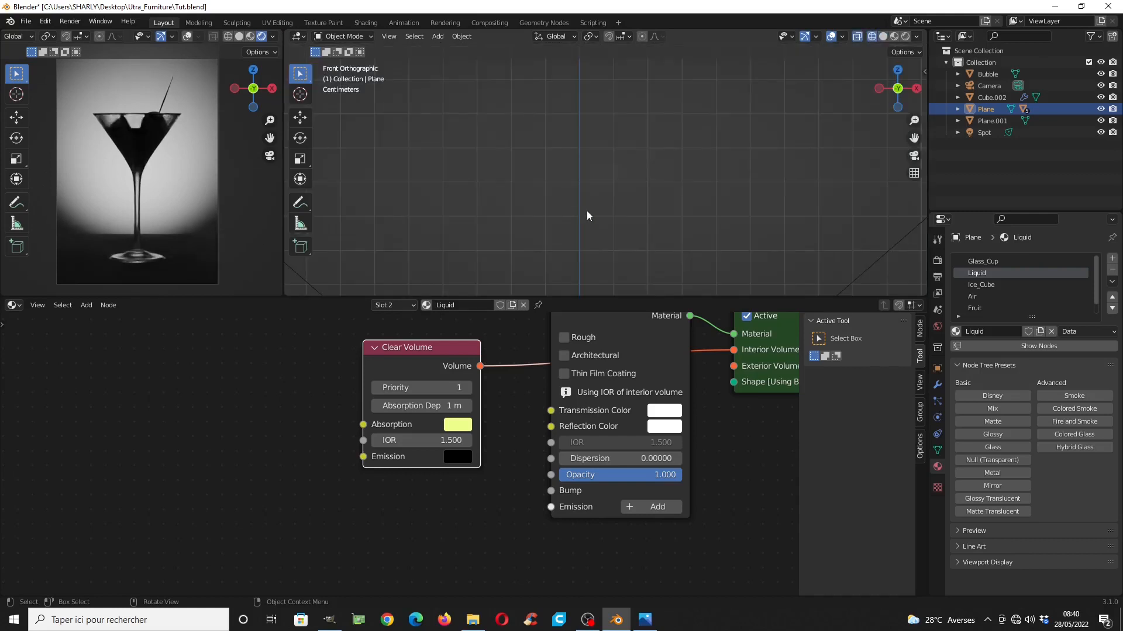
key(KP_0)
key(shift+a)
mouse_move(625, 151)
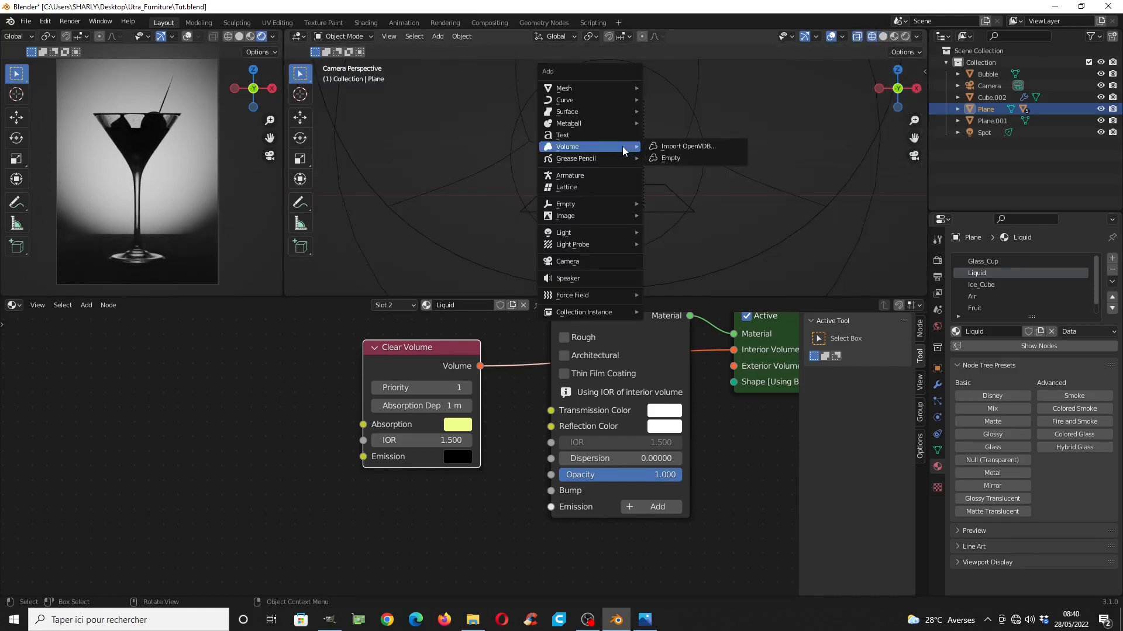
mouse_move(591, 123)
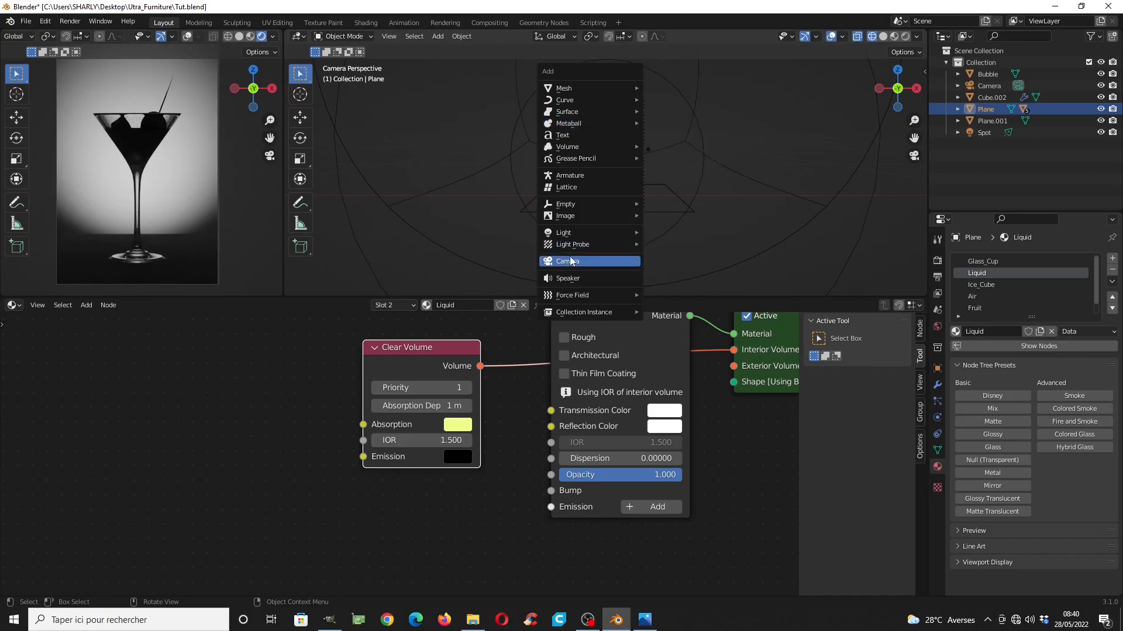
mouse_move(589, 234)
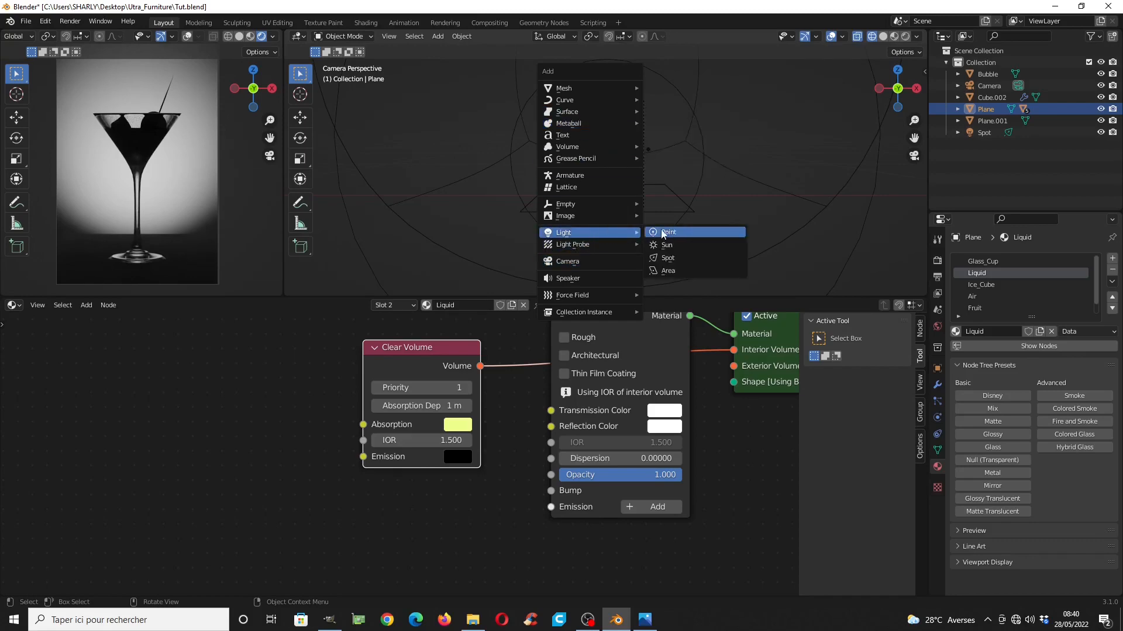
click(673, 268)
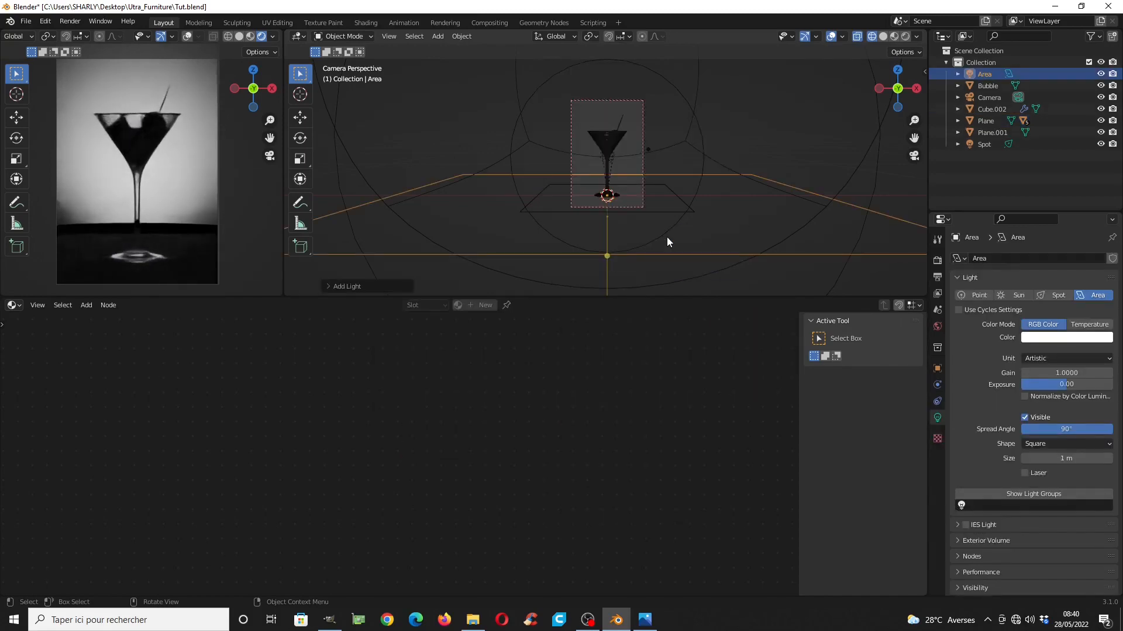
Raise the area light along Z above the glass, first by about 0.21 m and a little further in a second move
key(KP_1)
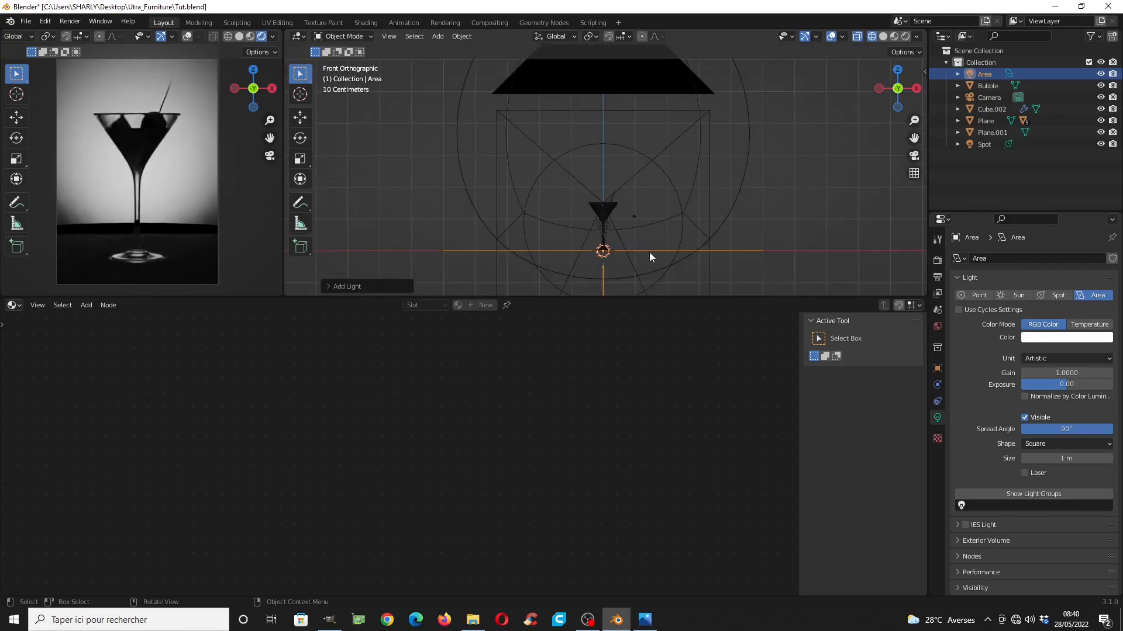
key(g)
key(z)
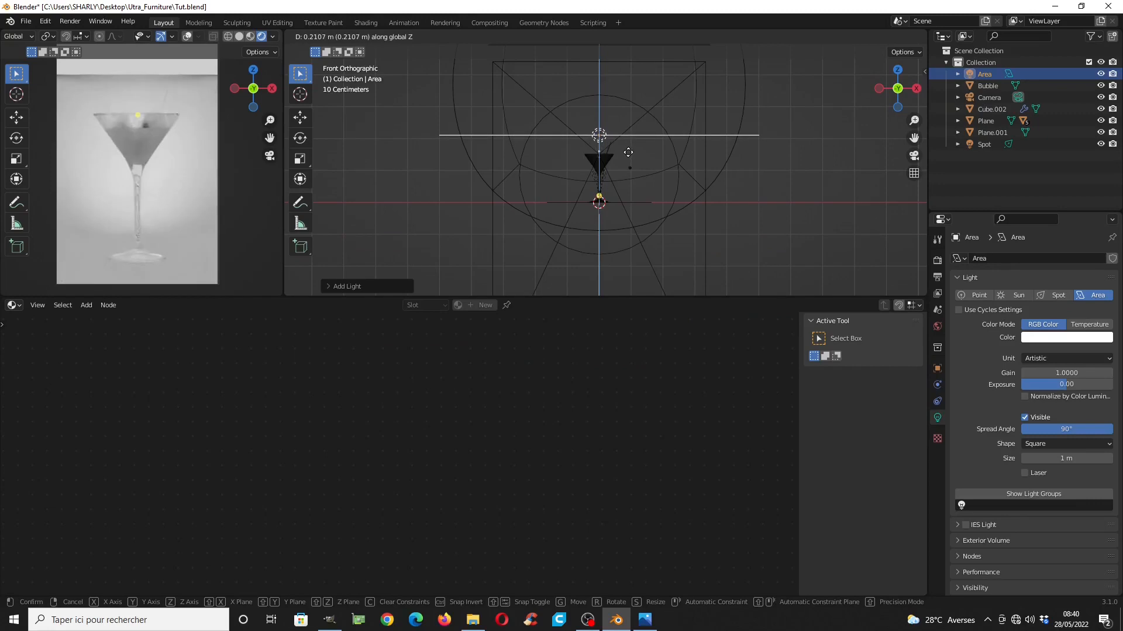
click(628, 152)
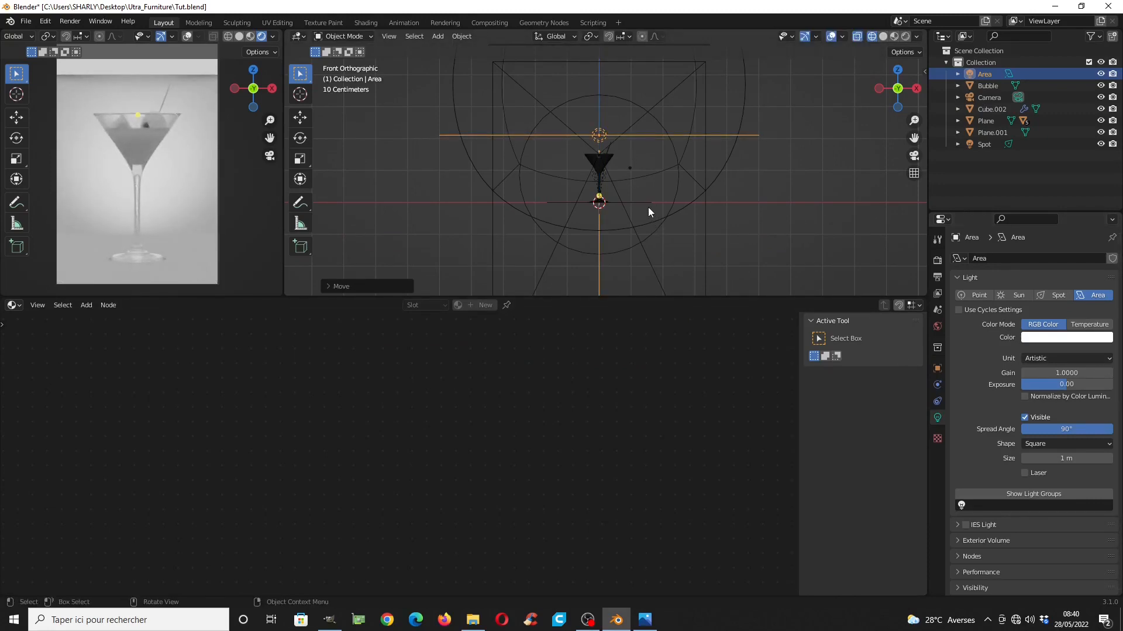
key(g)
key(z)
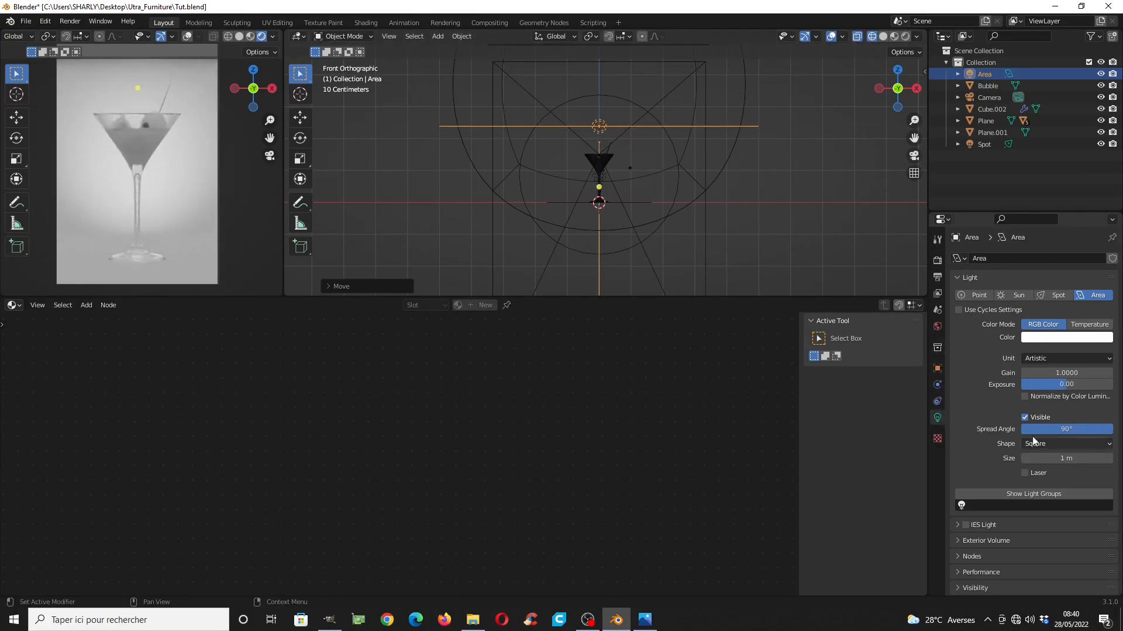
Set the square area light's size to 0.1 m
click(1078, 457)
text(0.1)
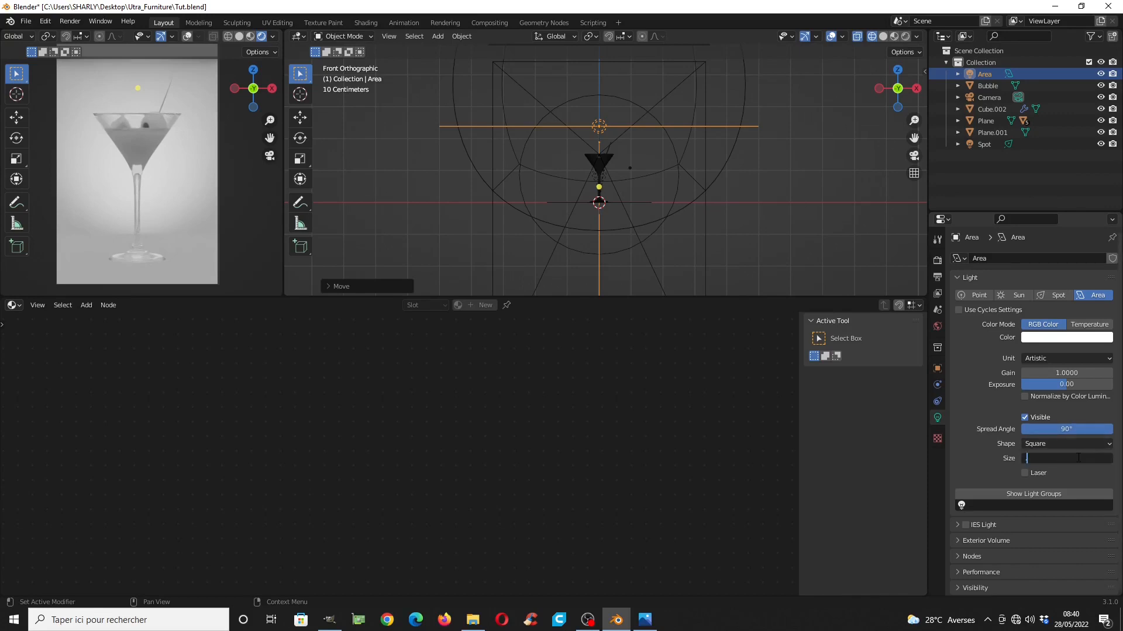
key(Return)
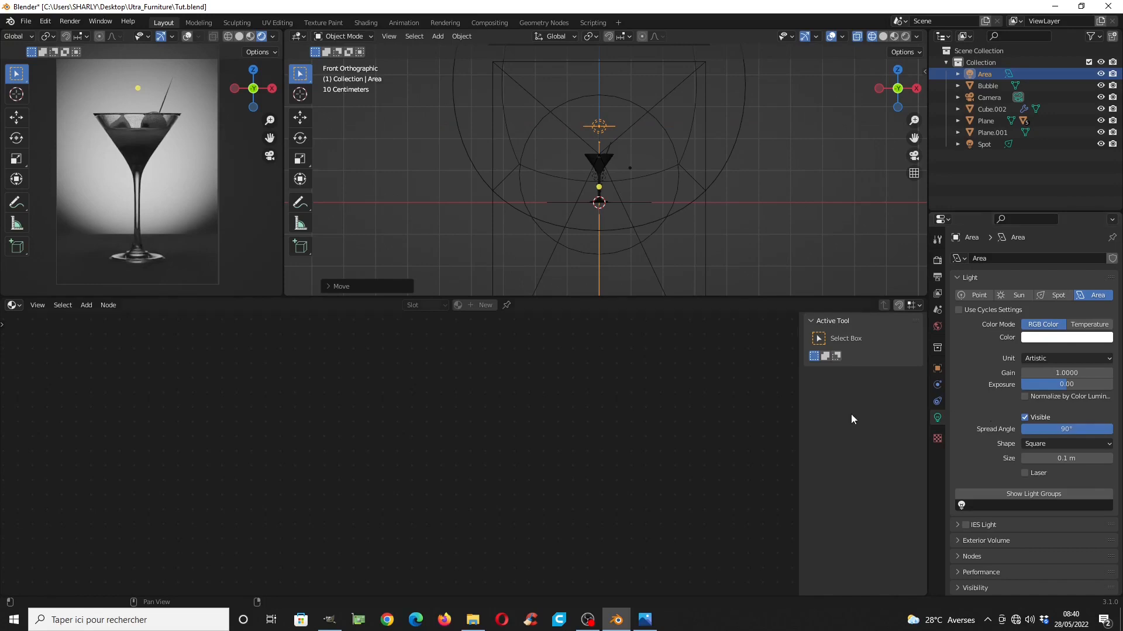
Try an absorption depth of 0.1 m on the Liquid material's Clear Volume and settle on 0.03 m
scroll(616, 159, up, 6)
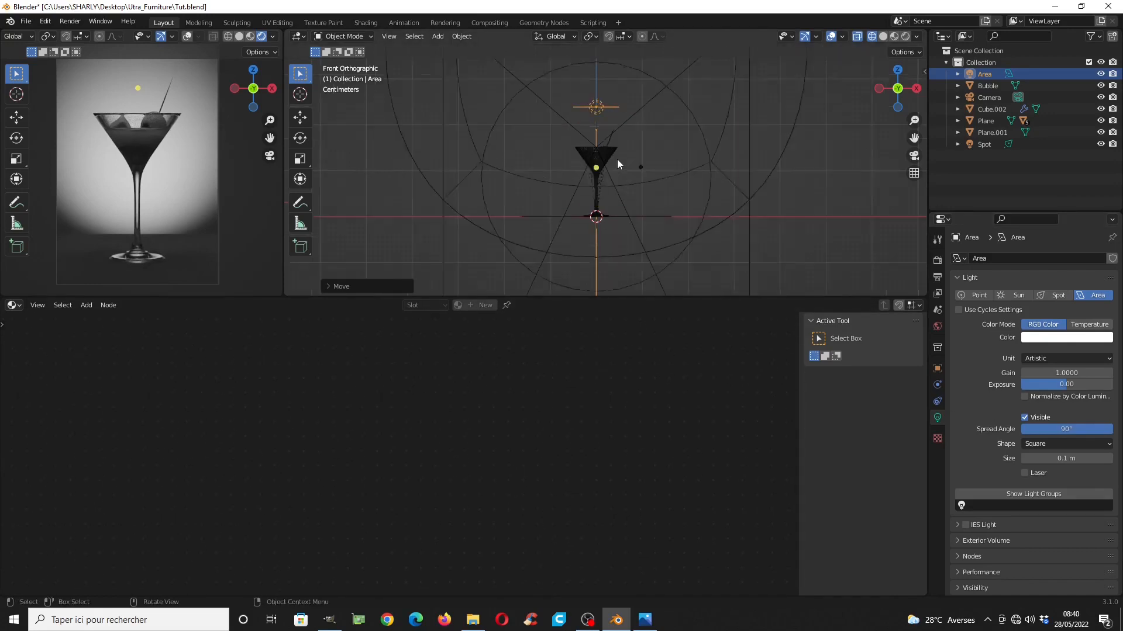
click(587, 108)
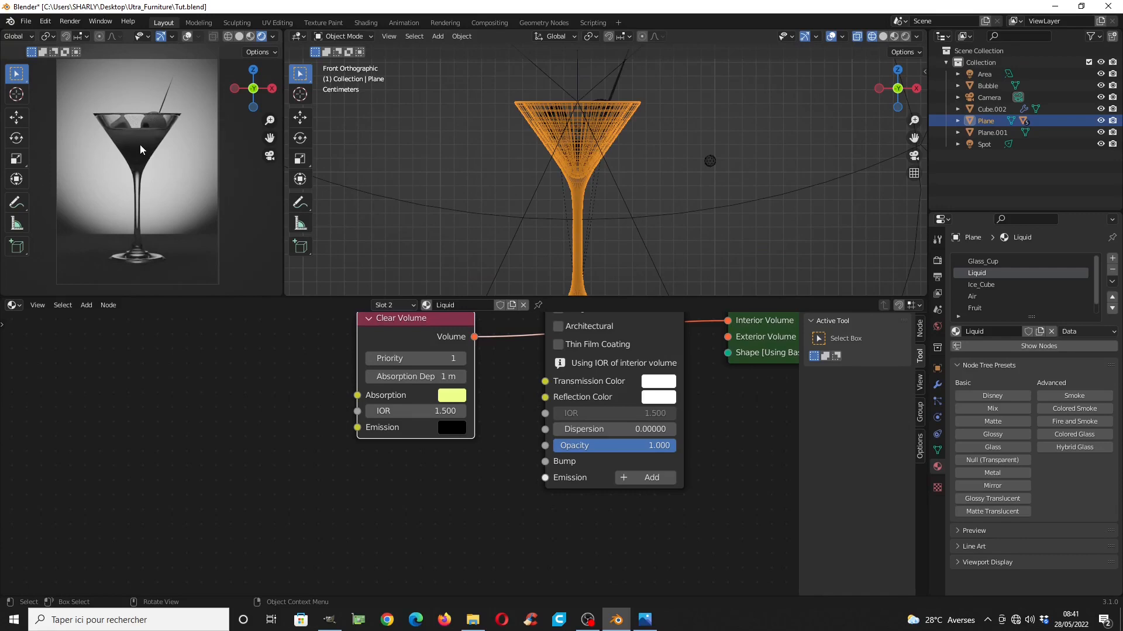
scroll(431, 422, up, 3)
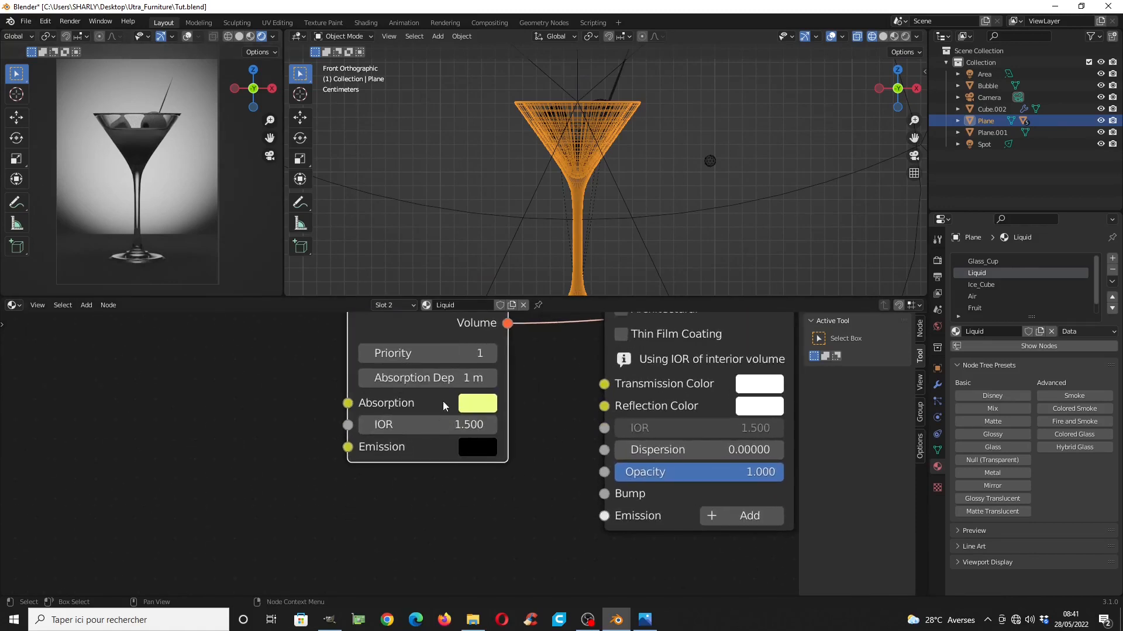
middle_drag(443, 401, 431, 433)
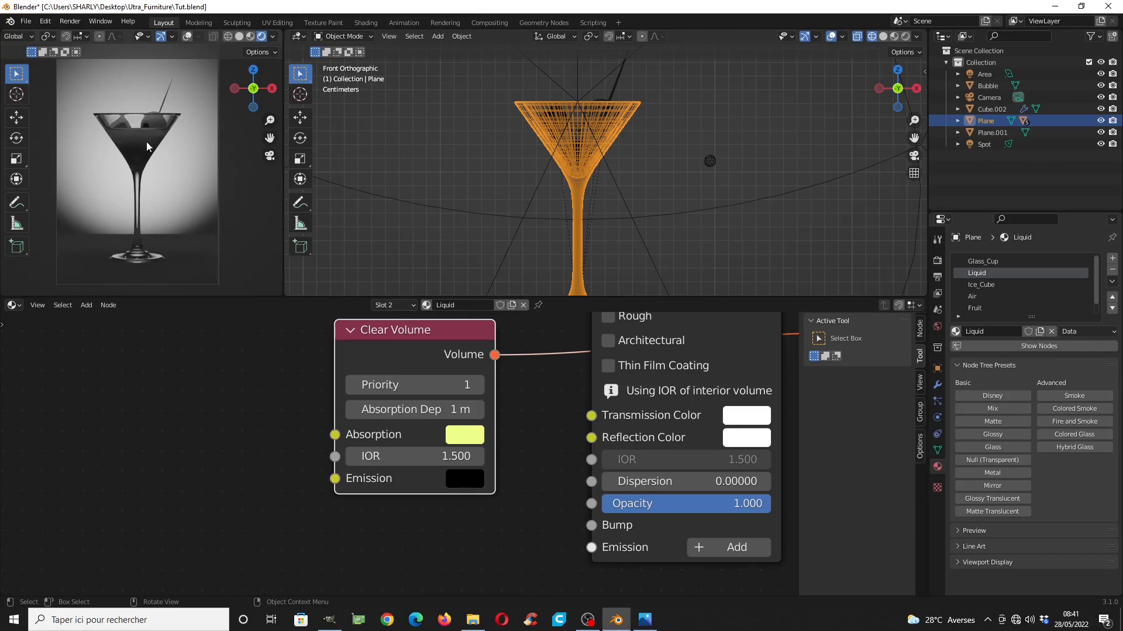
click(437, 409)
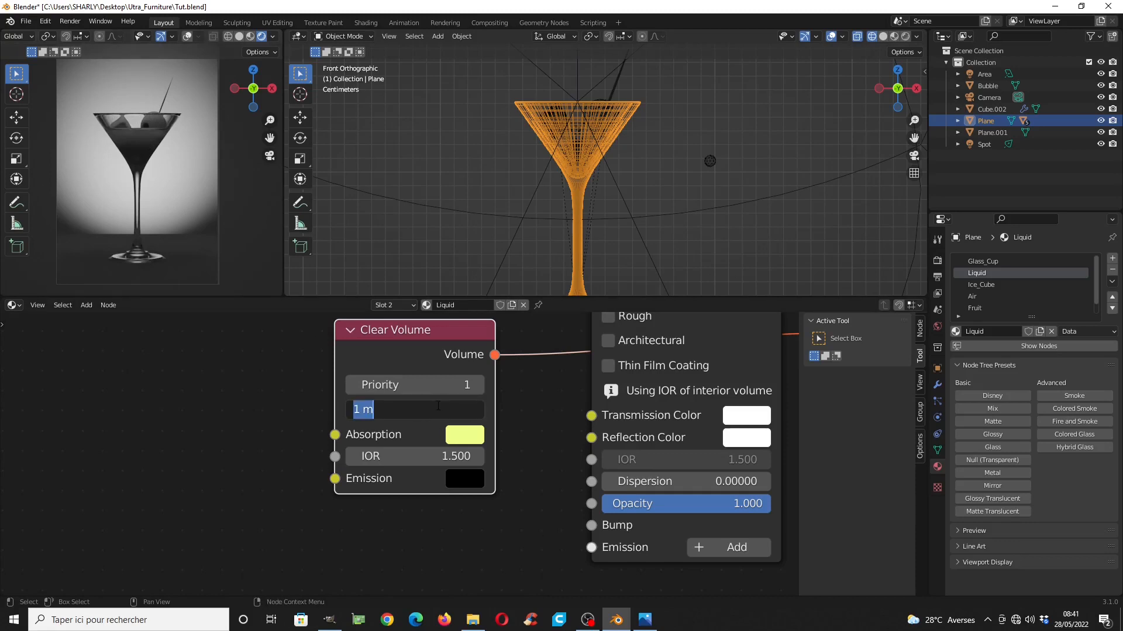
text(.1)
key(Return)
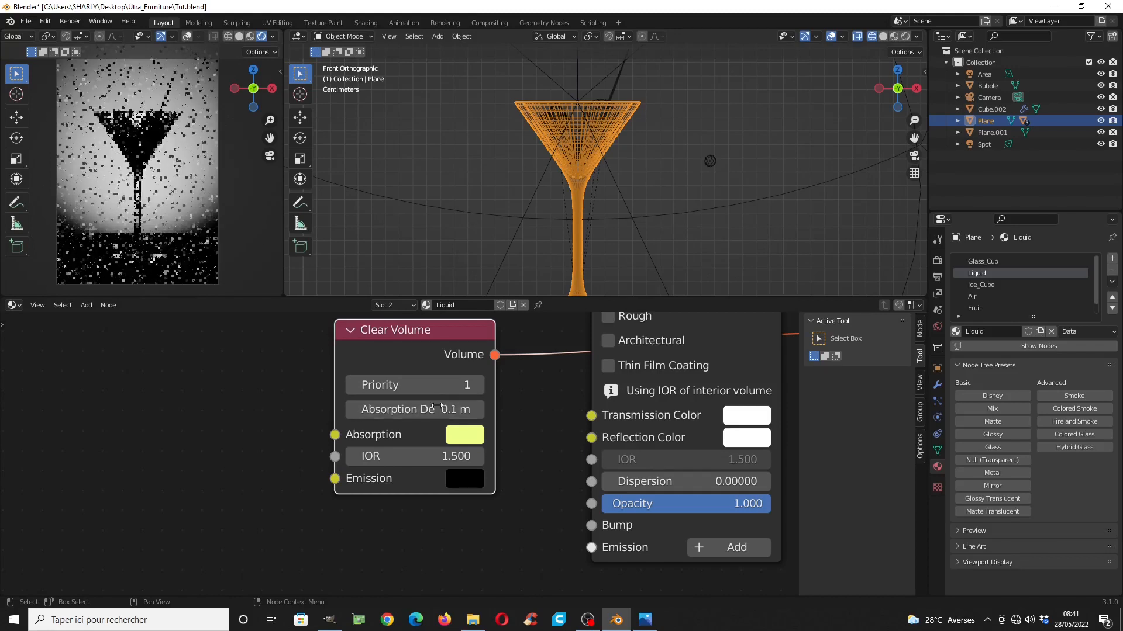
click(438, 408)
key(BackSpace)
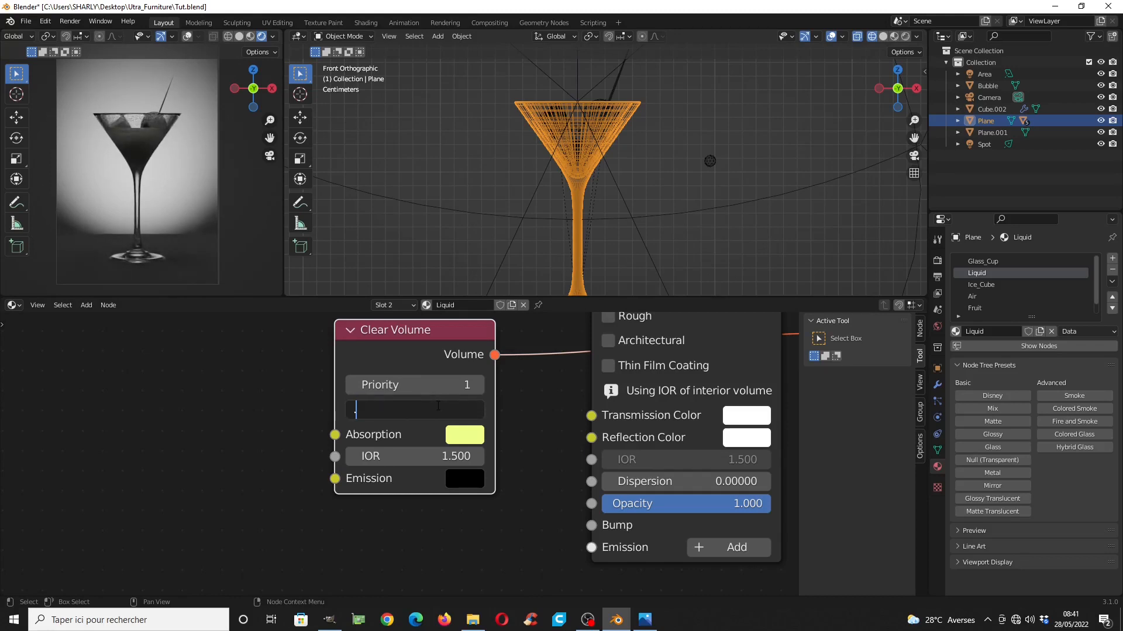
text(.03)
key(Return)
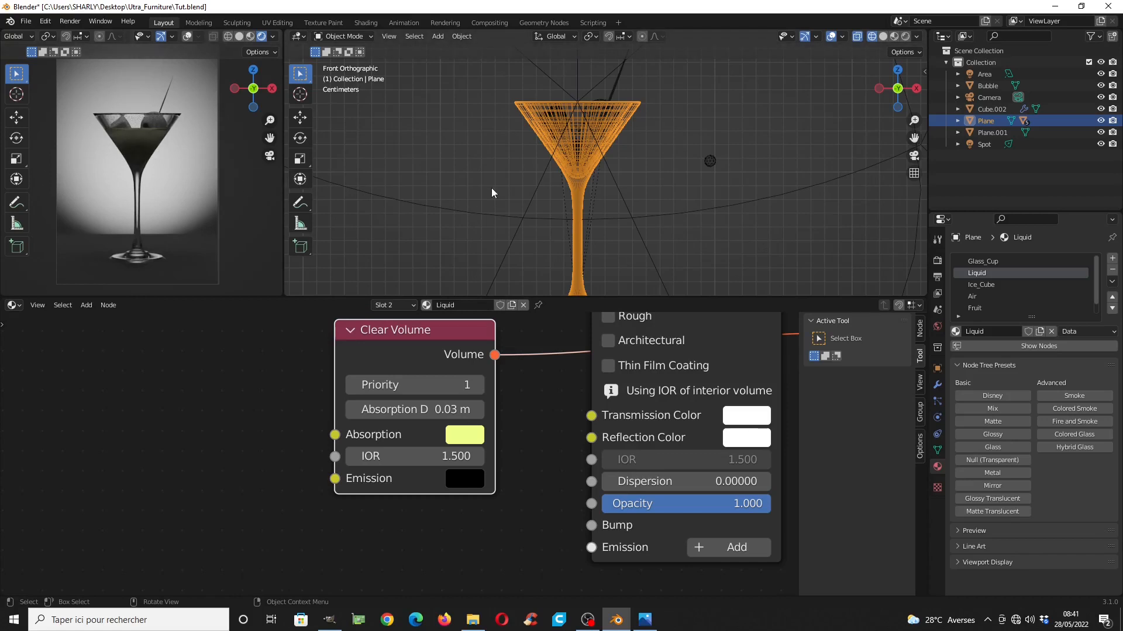
Select the area light above the glass
scroll(626, 146, down, 3)
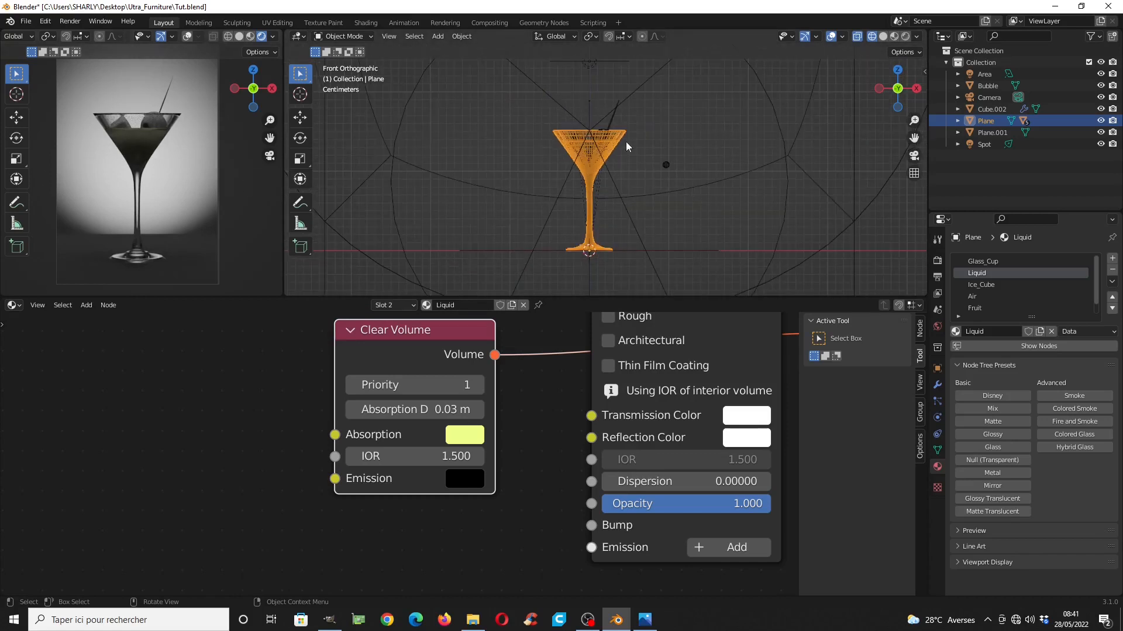
click(591, 68)
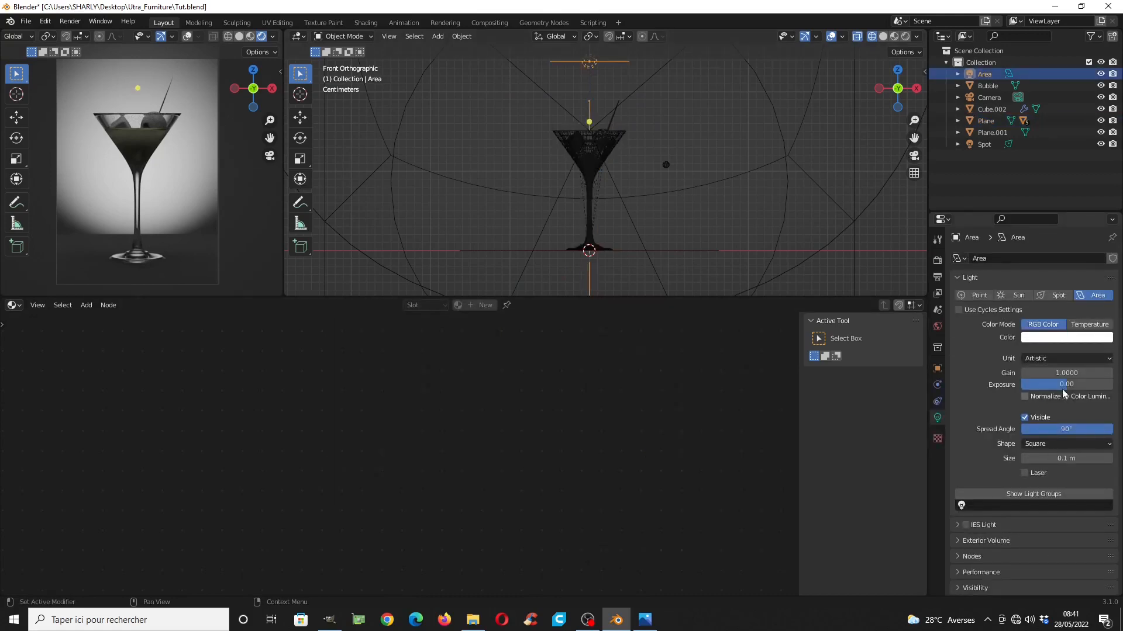
Set the area light's gain to 1.63
drag(1065, 373, 1103, 373)
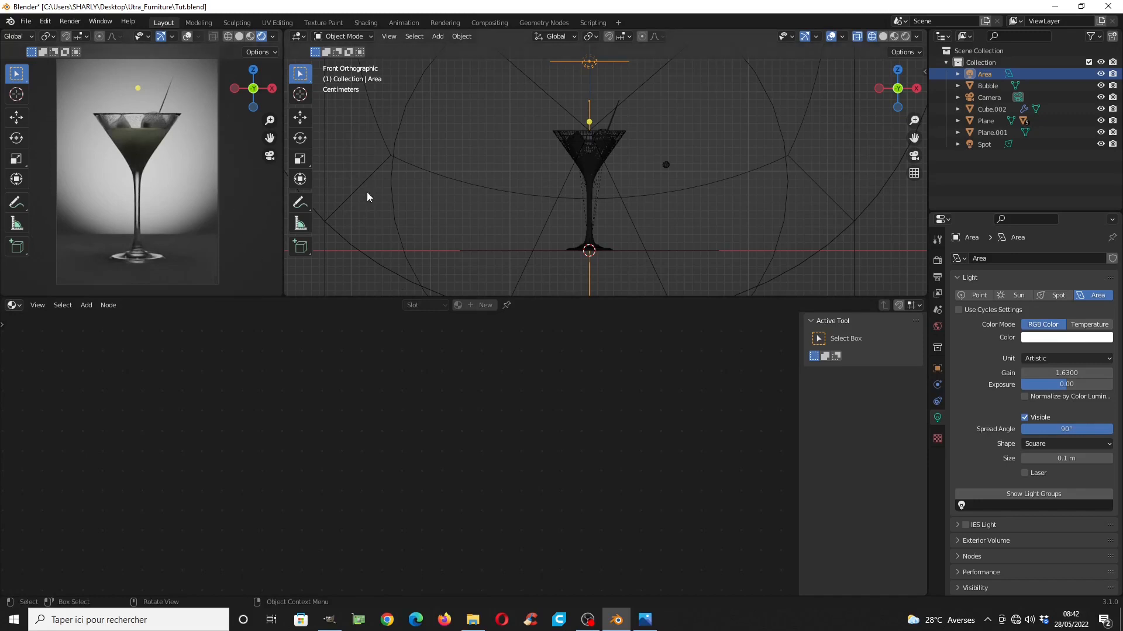
Duplicate the spot light in place, working from the top view
scroll(585, 184, down, 4)
click(609, 85)
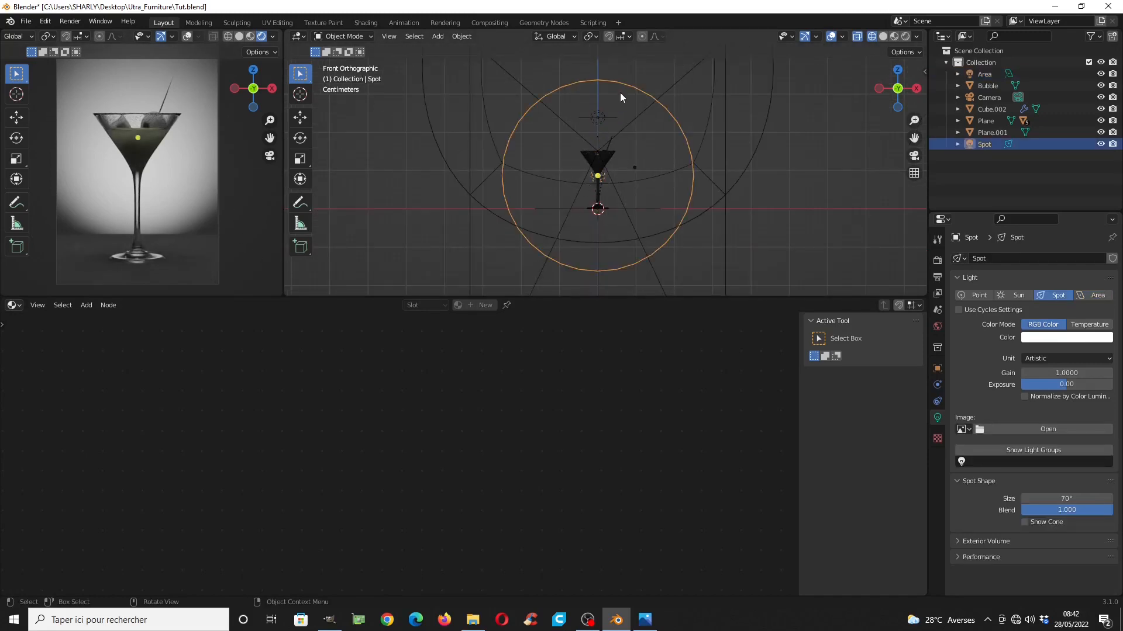
key(KP_7)
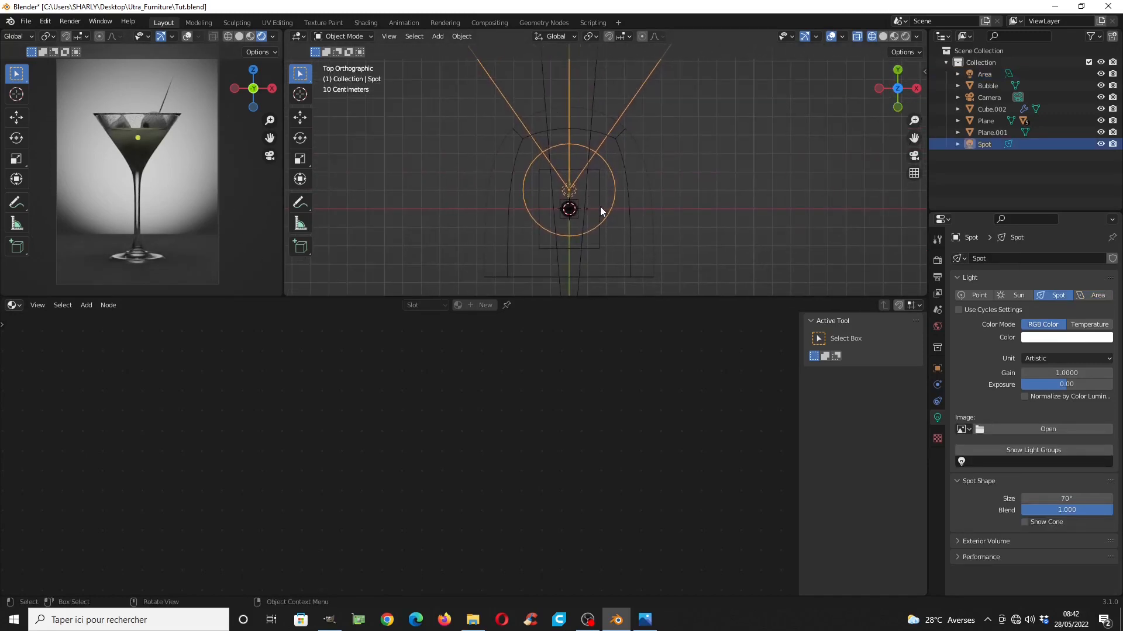
scroll(600, 210, up, 3)
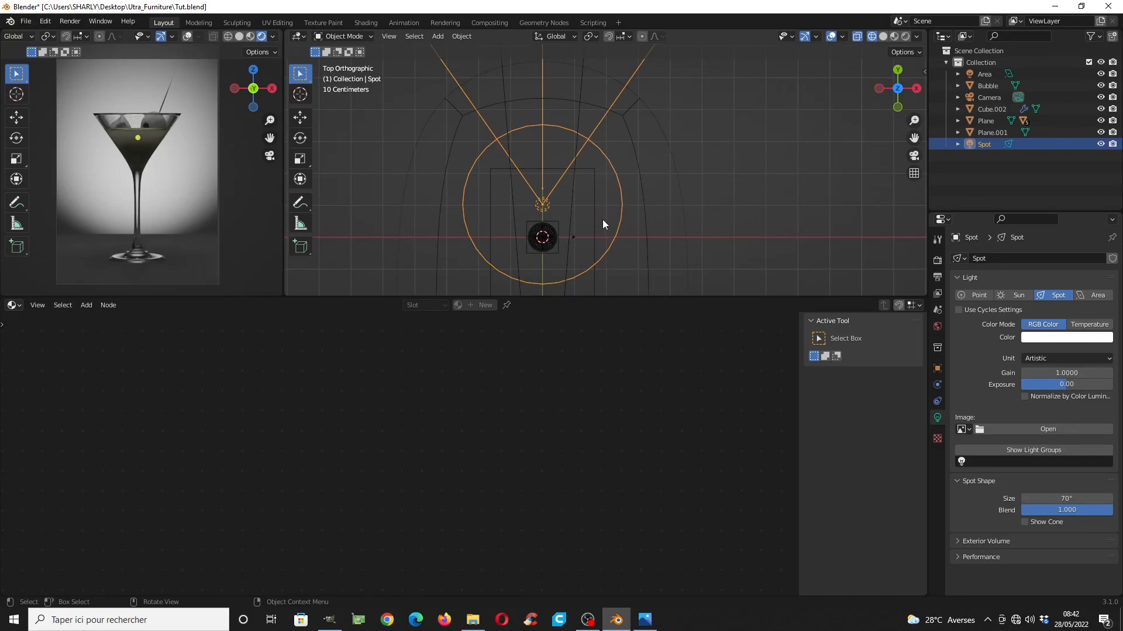
key(shift+d)
right_click(591, 222)
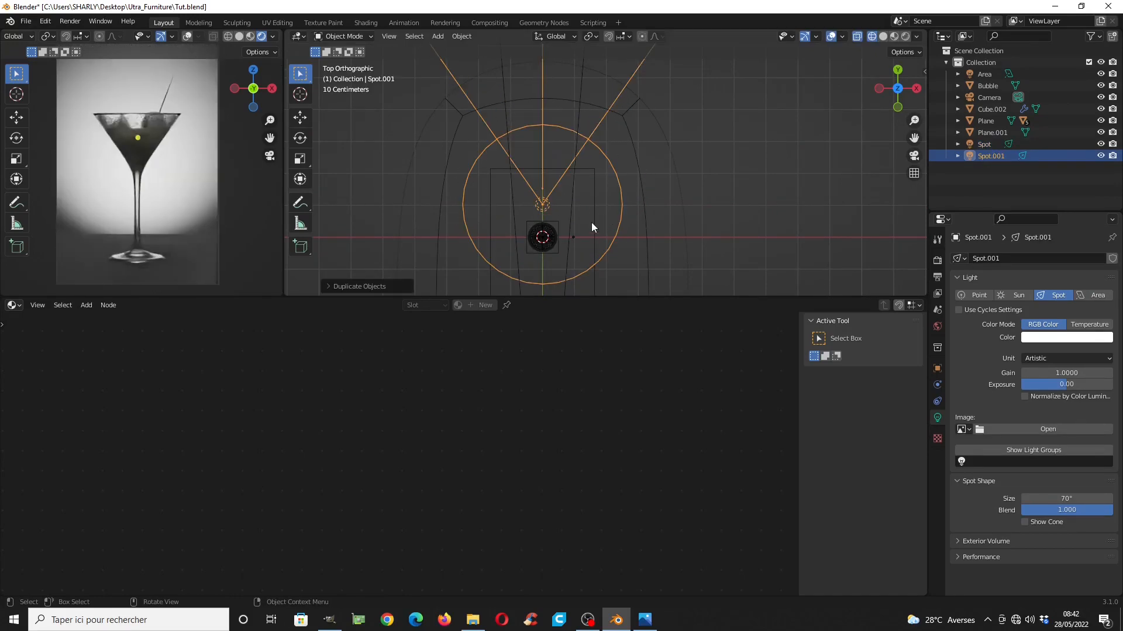
Set the pivot point to the 3D Cursor and rotate the duplicated spot light -90° around the glass
scroll(591, 222, down, 2)
click(594, 35)
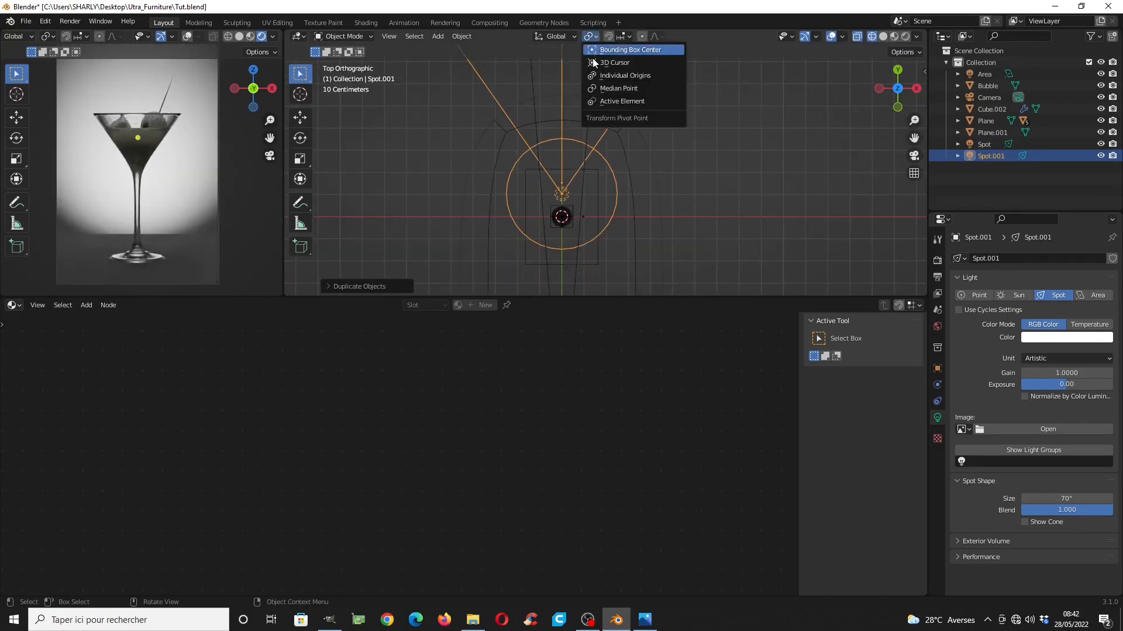
click(605, 68)
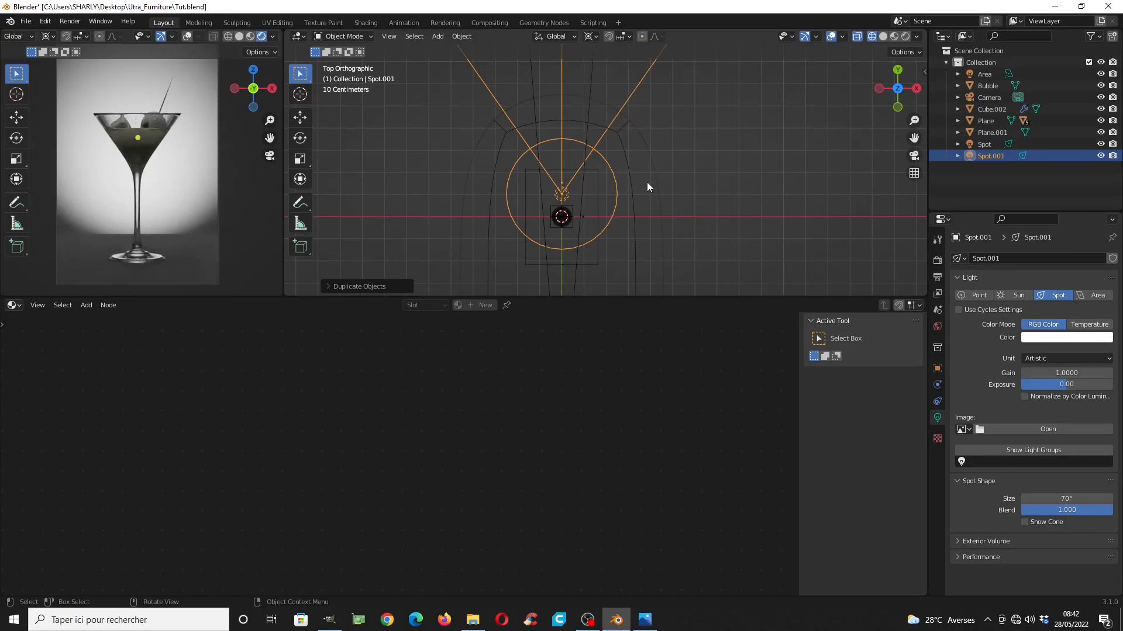
key(r)
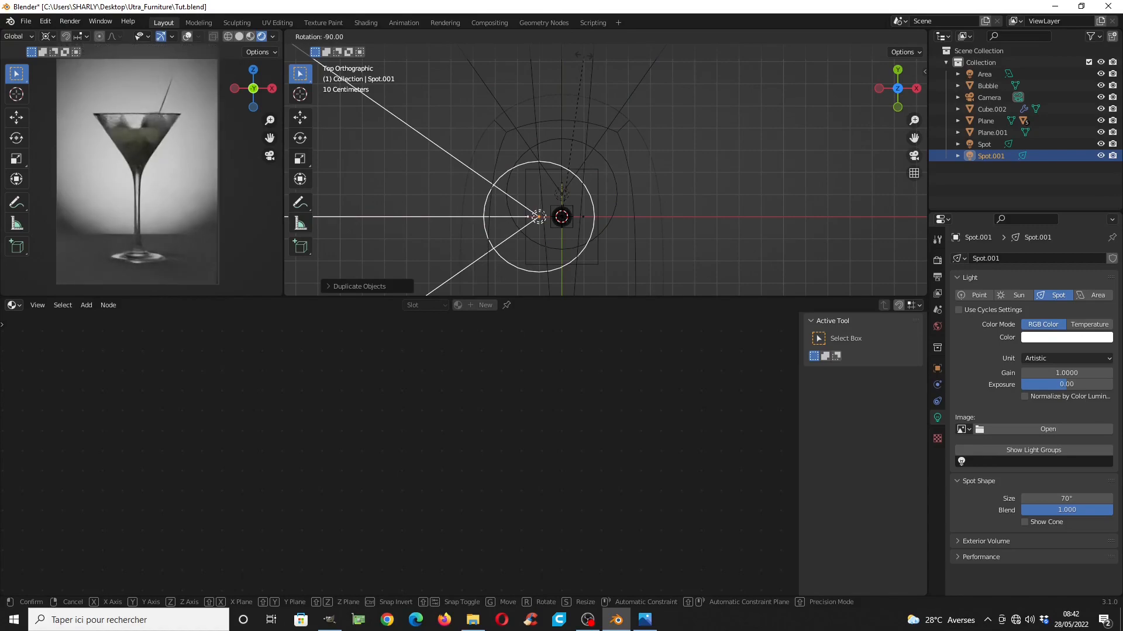
click(582, 56)
Duplicate the rotated spot light and rotate the copy about the 3D cursor to the opposite side of the glass
scroll(571, 217, down, 2)
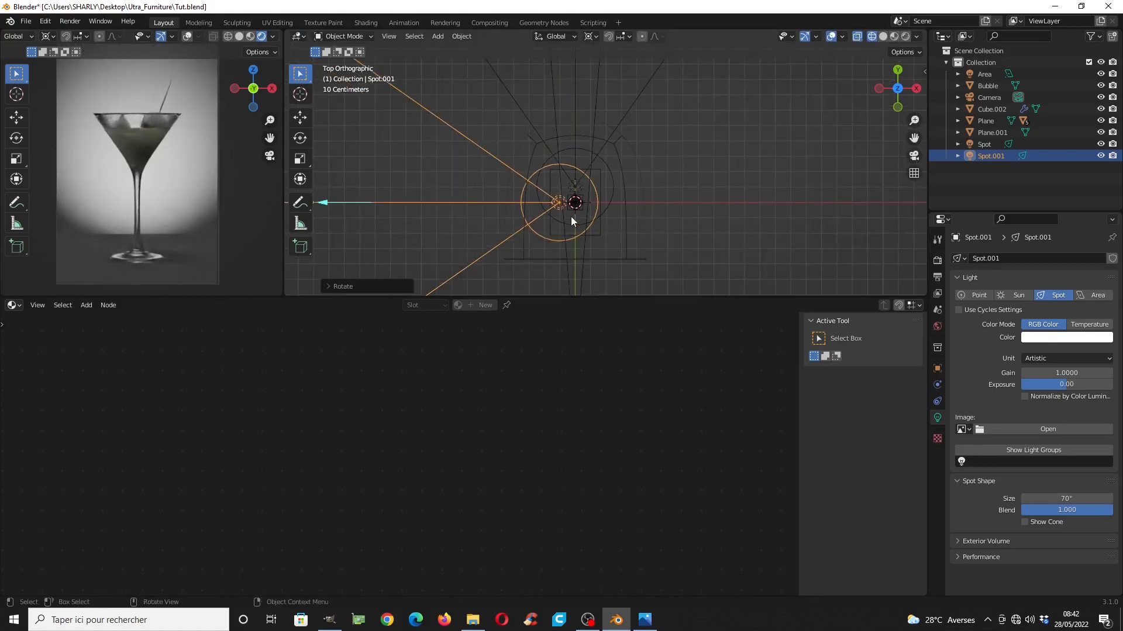
key(shift+d)
key(r)
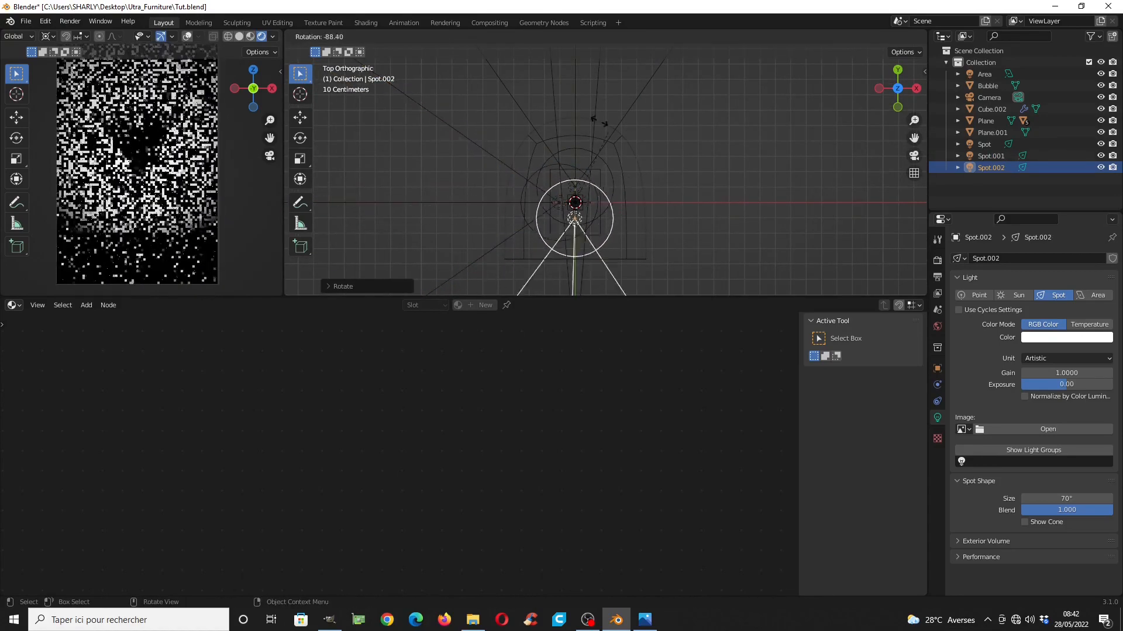
click(414, 138)
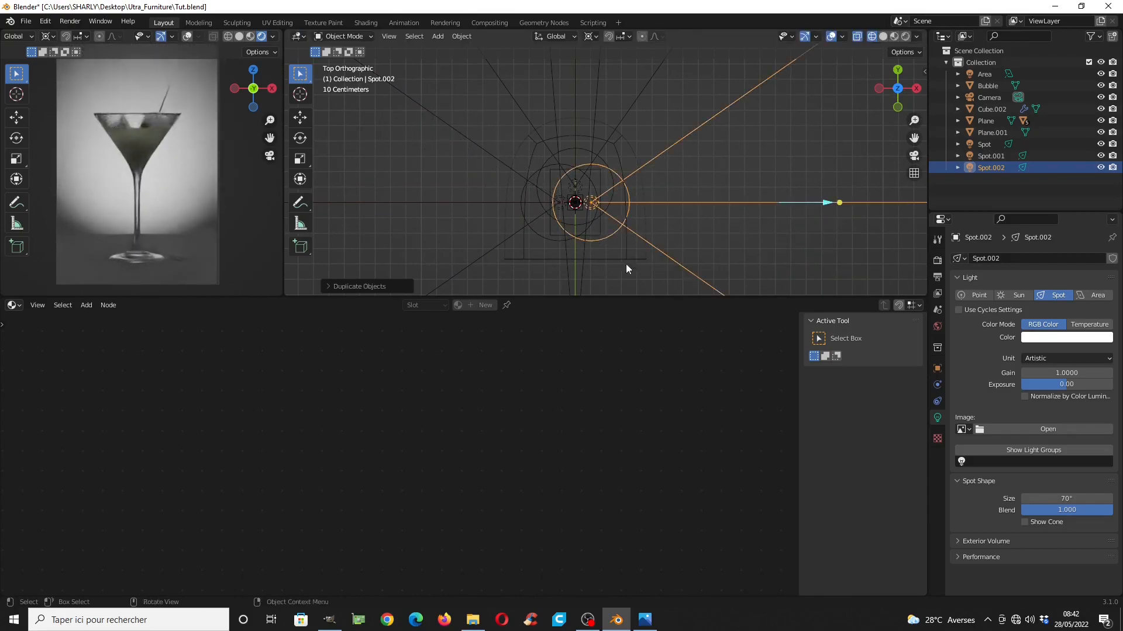
Examine how the spot lights illuminate the backdrop and glass from several angles, and return to the camera view
middle_drag(571, 220, 307, 97)
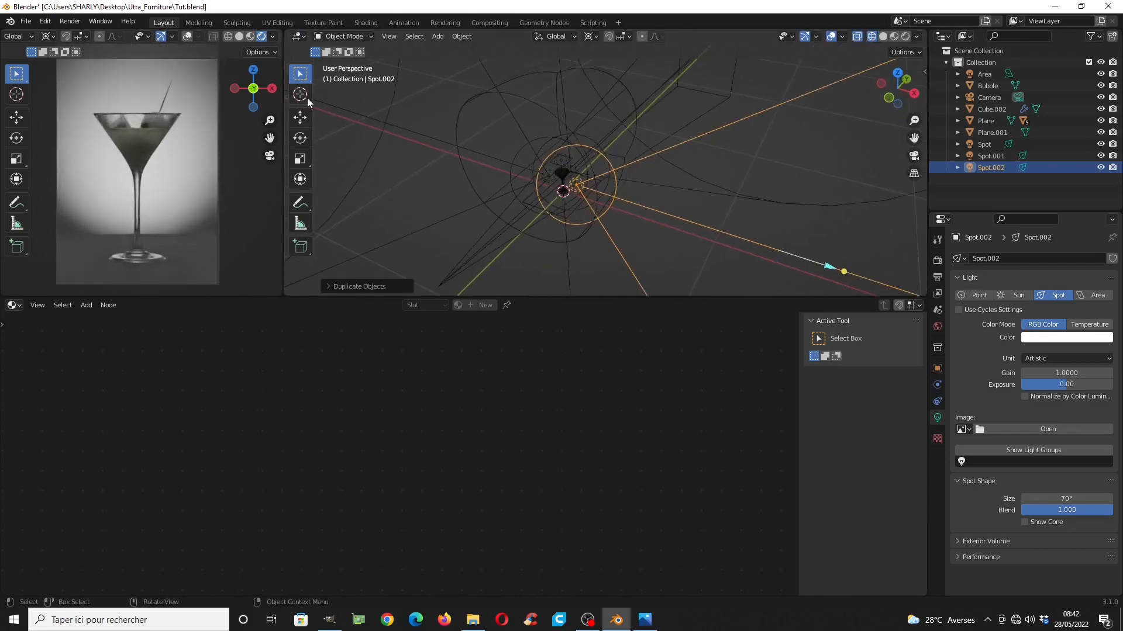
middle_drag(124, 187, 231, 189)
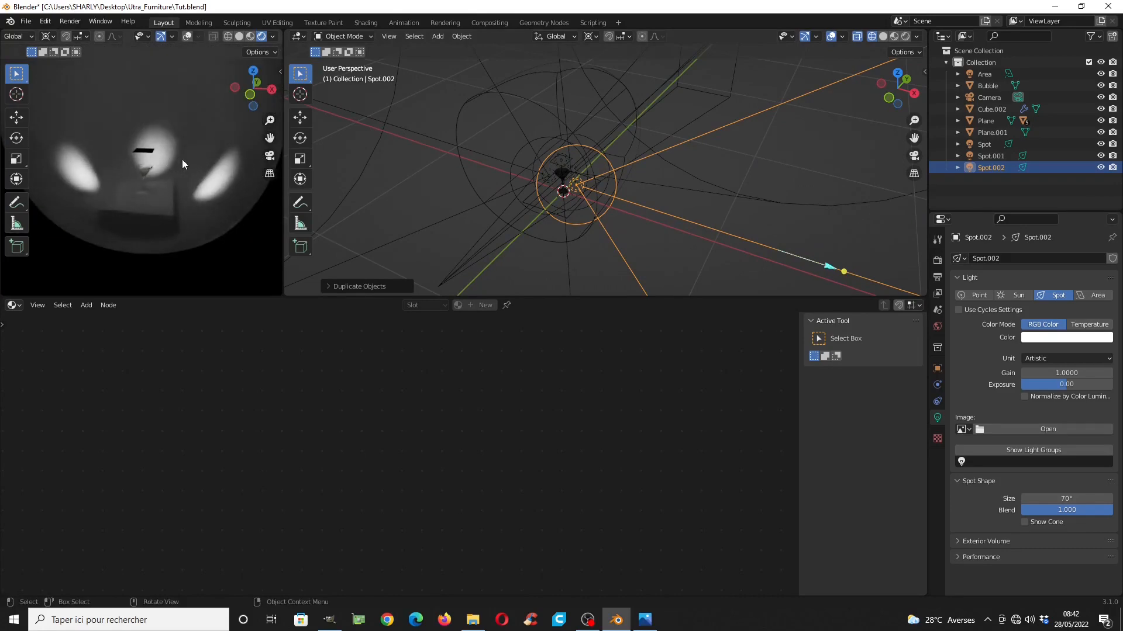
scroll(181, 166, down, 2)
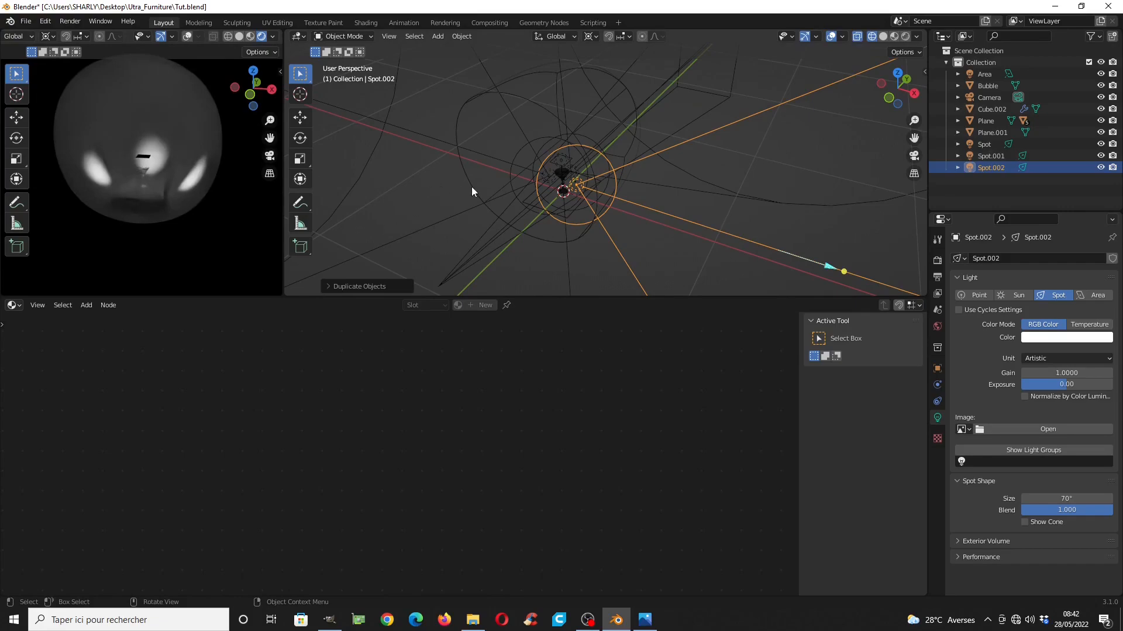
middle_drag(594, 202, 640, 163)
scroll(140, 180, up, 2)
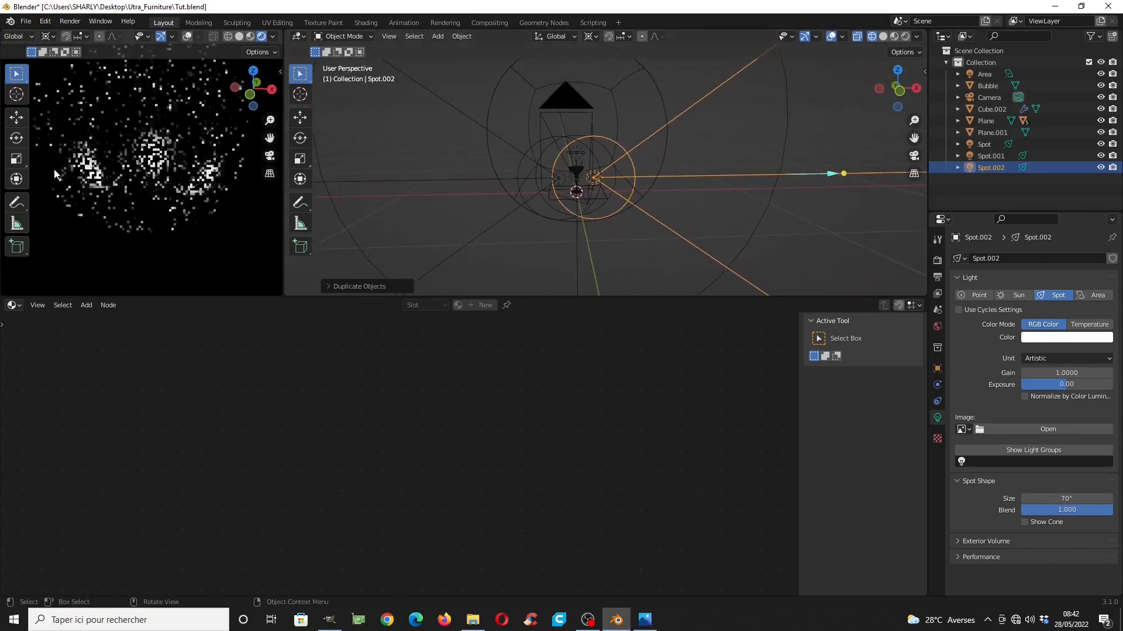
scroll(140, 180, up, 1)
middle_drag(140, 180, 174, 192)
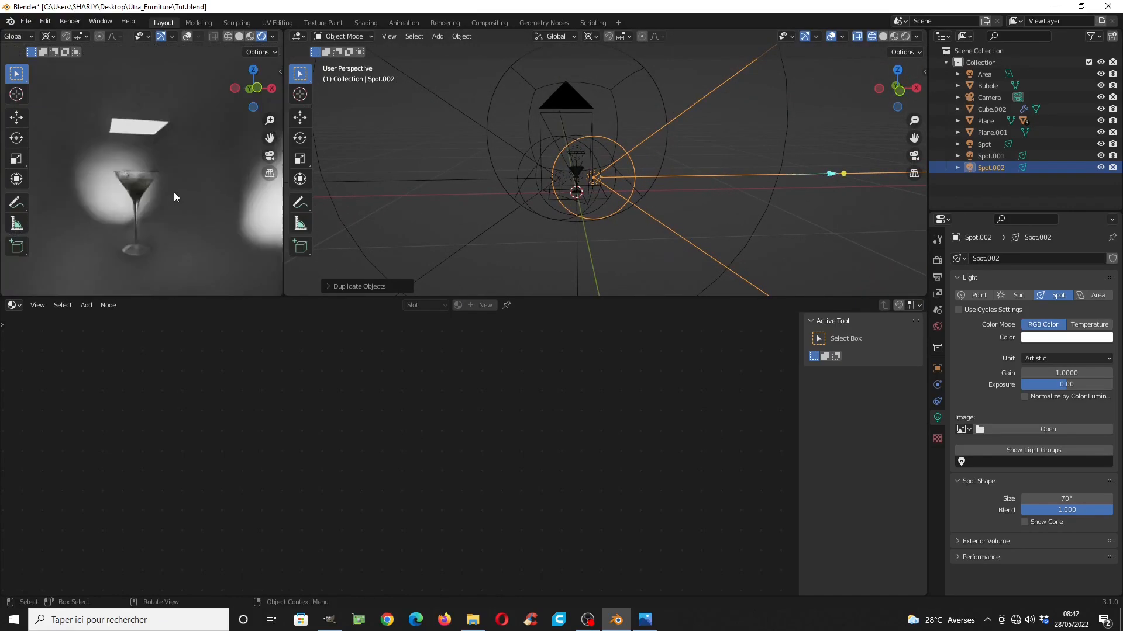
scroll(169, 198, up, 2)
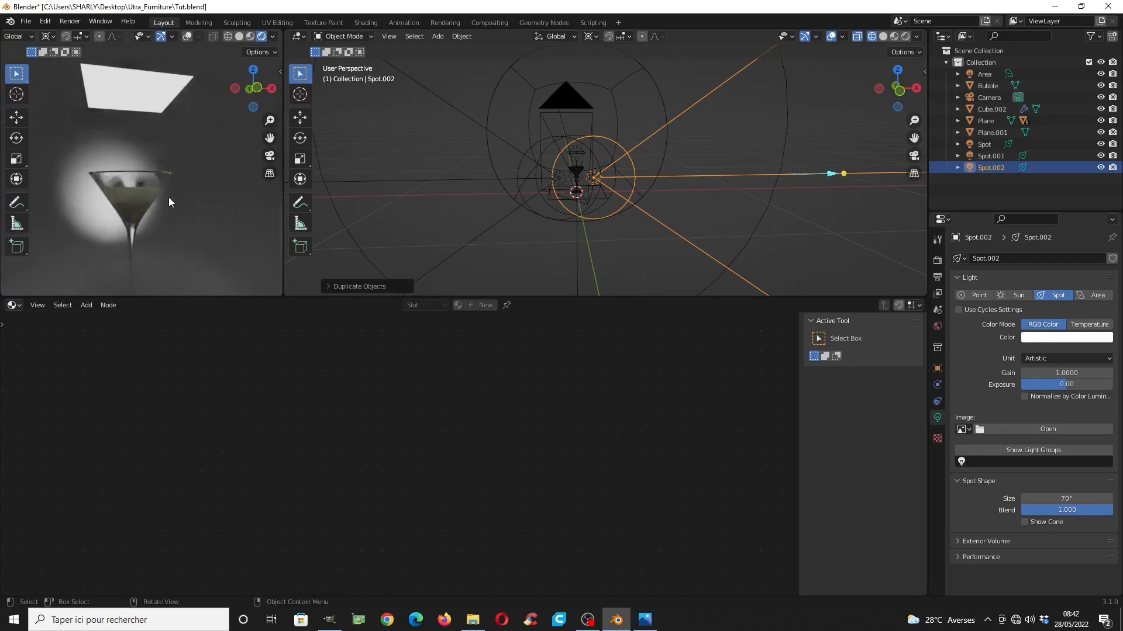
key(KP_0)
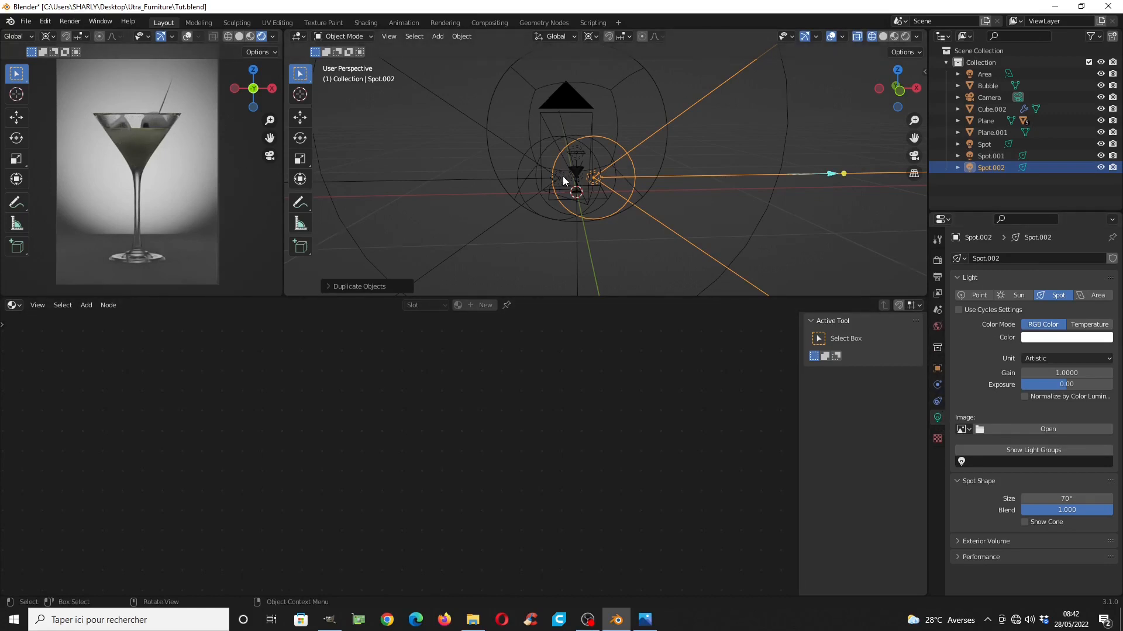
Try to select the air bubble emitter inside the glass from the camera view
key(KP_0)
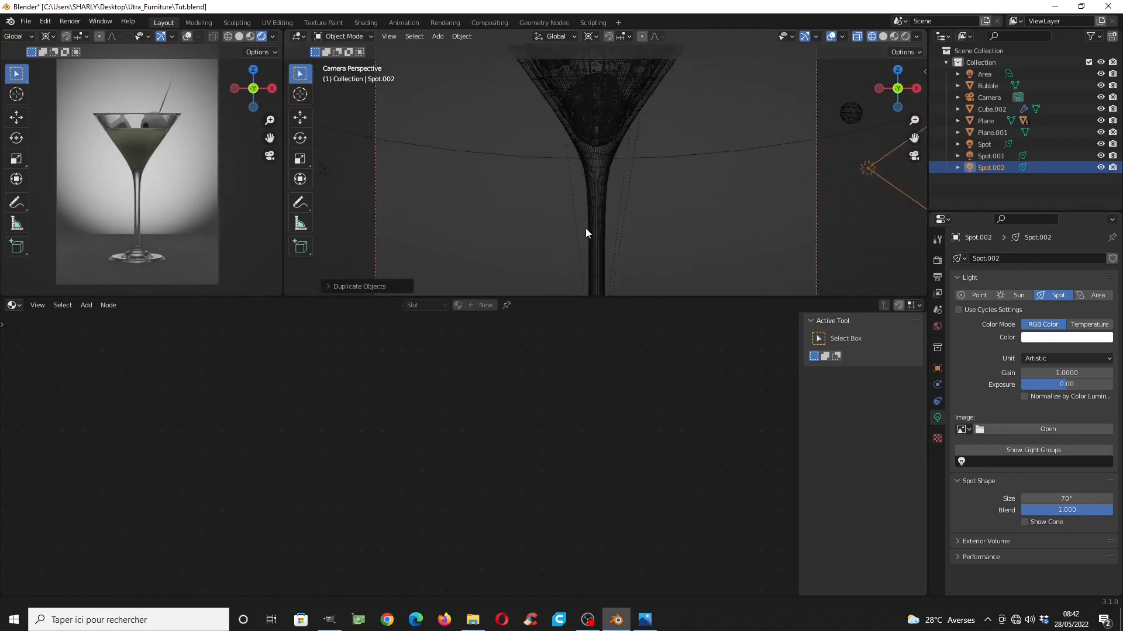
scroll(584, 233, up, 6)
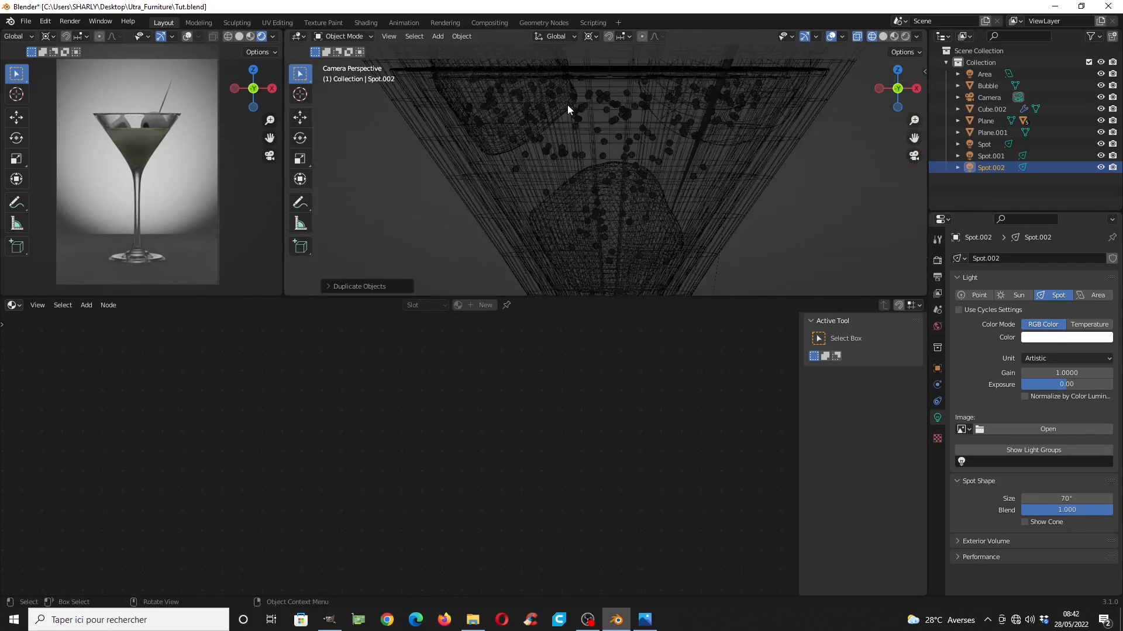
click(566, 103)
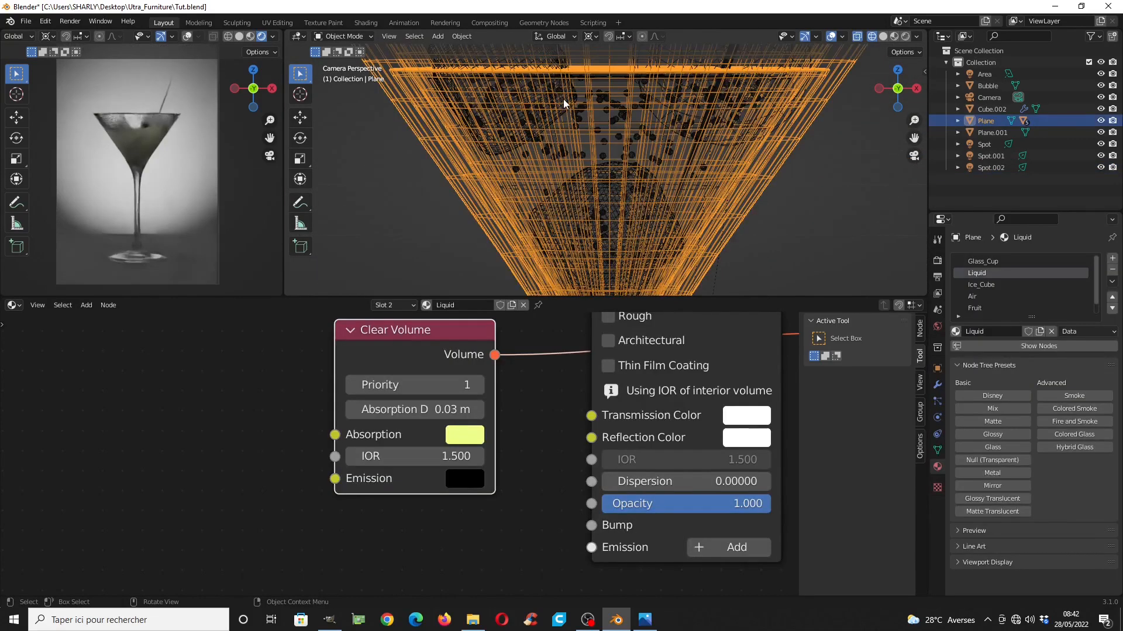
click(563, 100)
scroll(637, 213, down, 5)
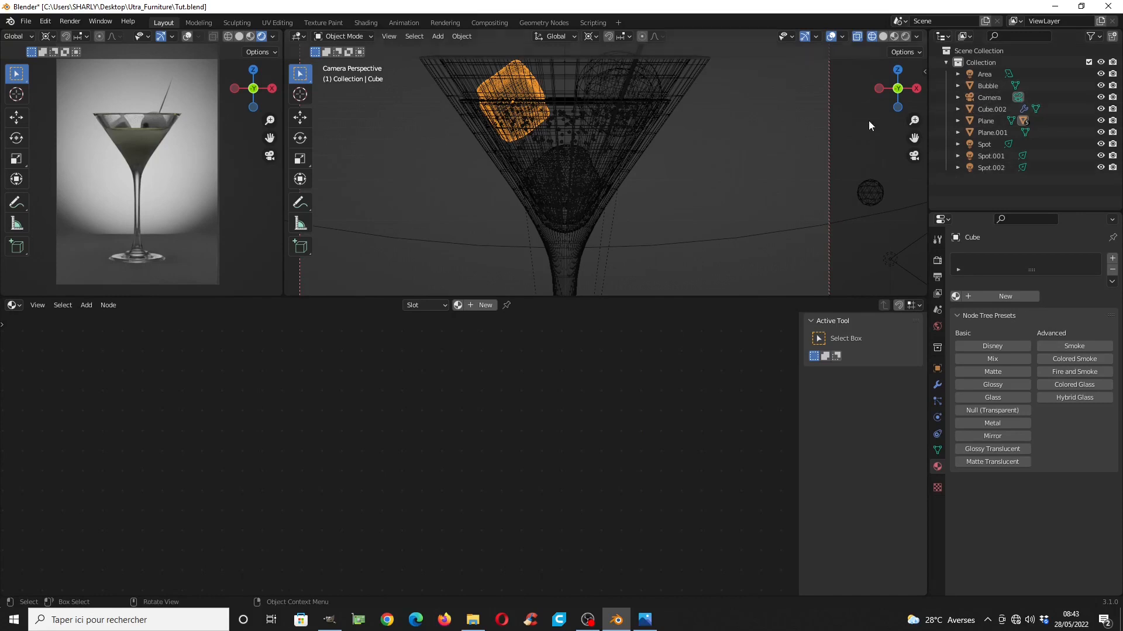
Switch the camera preview and the main viewport to solid shading, viewing the glass from an angle
key(z)
click(486, 153)
mouse_move(599, 146)
middle_down()
mouse_move(591, 132)
mouse_move(616, 182)
mouse_move(612, 242)
mouse_move(600, 142)
middle_up()
scroll(600, 143, up, 6)
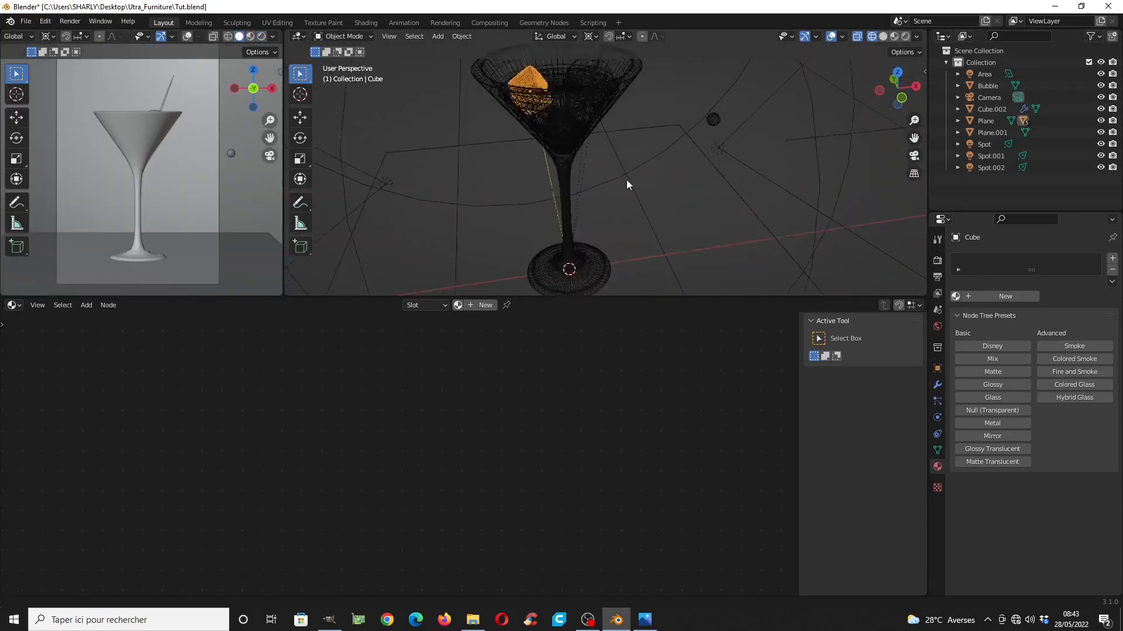
key(z)
click(826, 176)
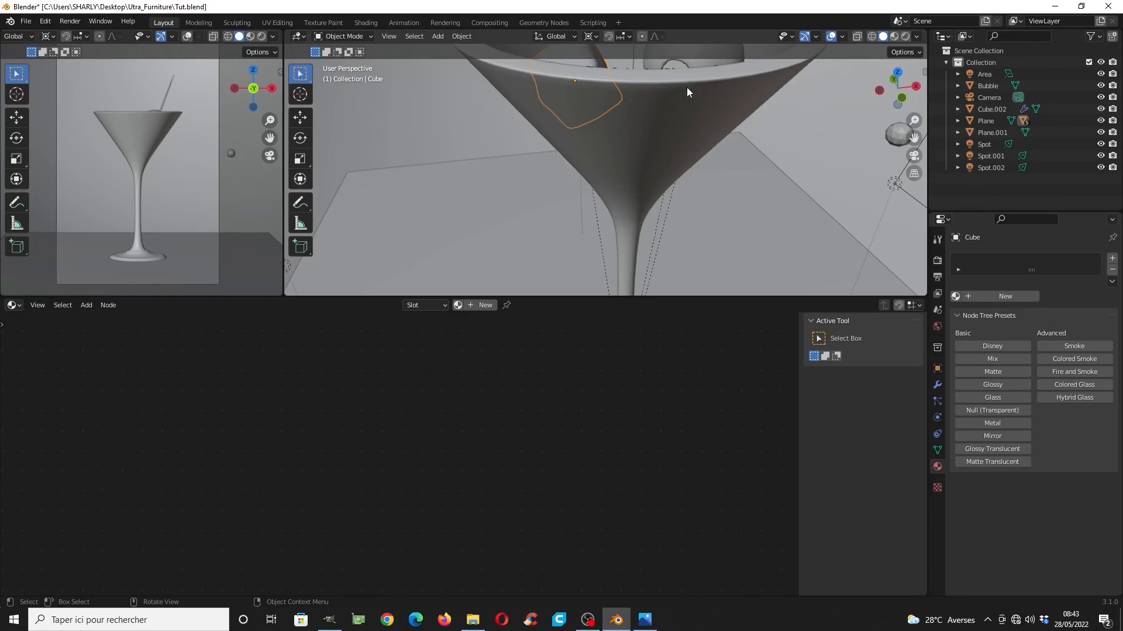
View the glass from above in wireframe shading and select the Air Emitter object inside the liquid
middle_drag(687, 87, 627, 135)
click(605, 131)
key(z)
click(577, 151)
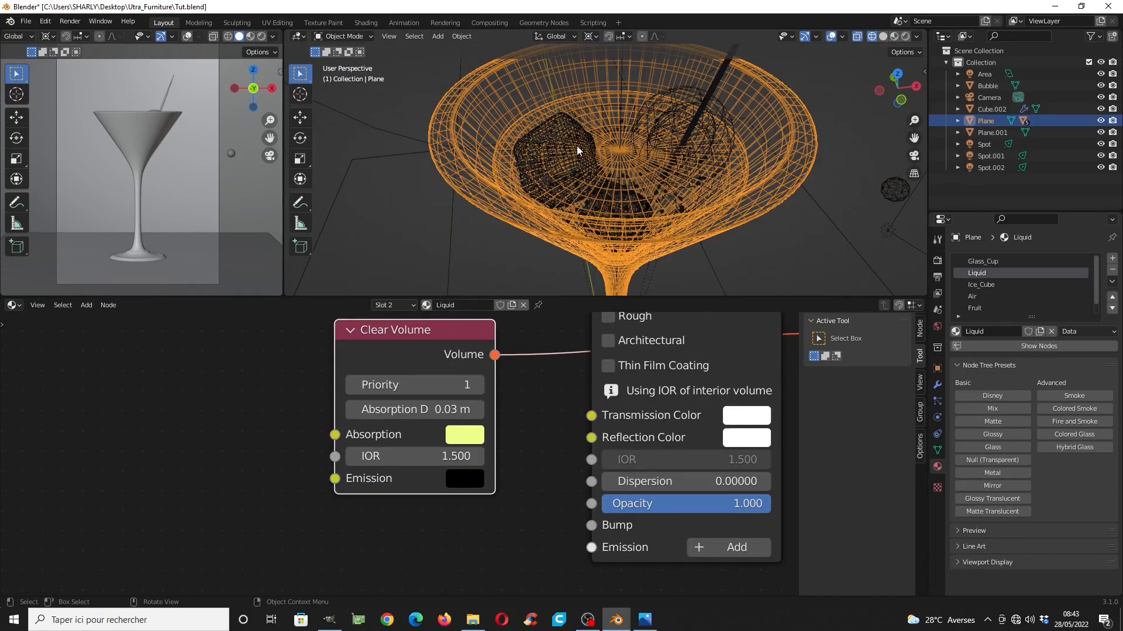
click(630, 146)
click(619, 149)
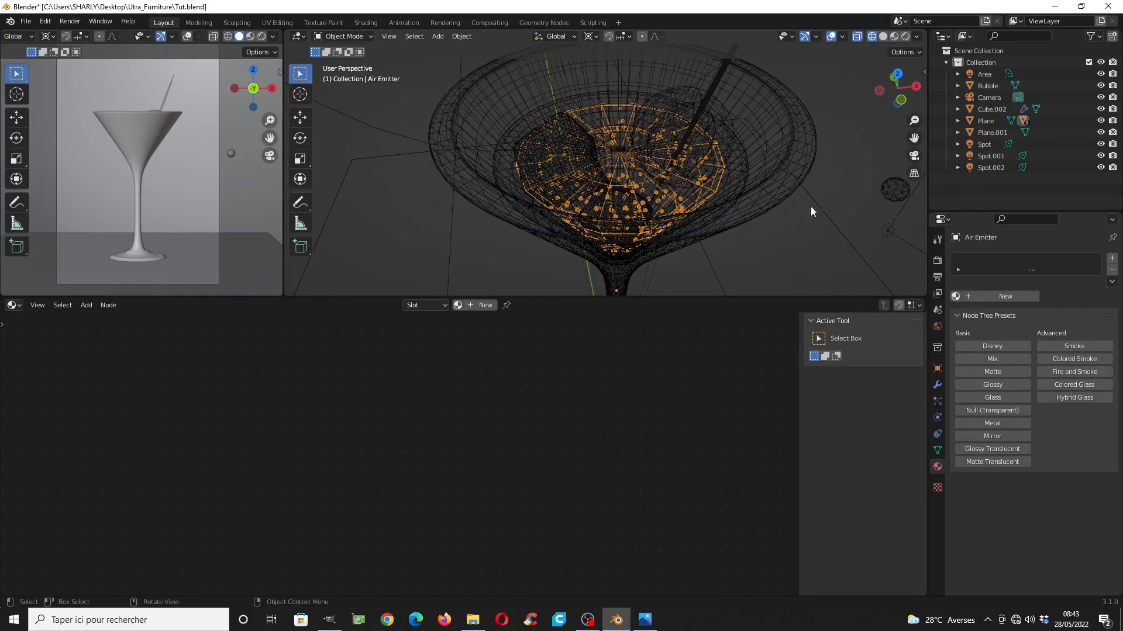
Disable the Air Emitter in viewports through its display toggle in the outliner and return the camera preview to rendered shading
click(957, 120)
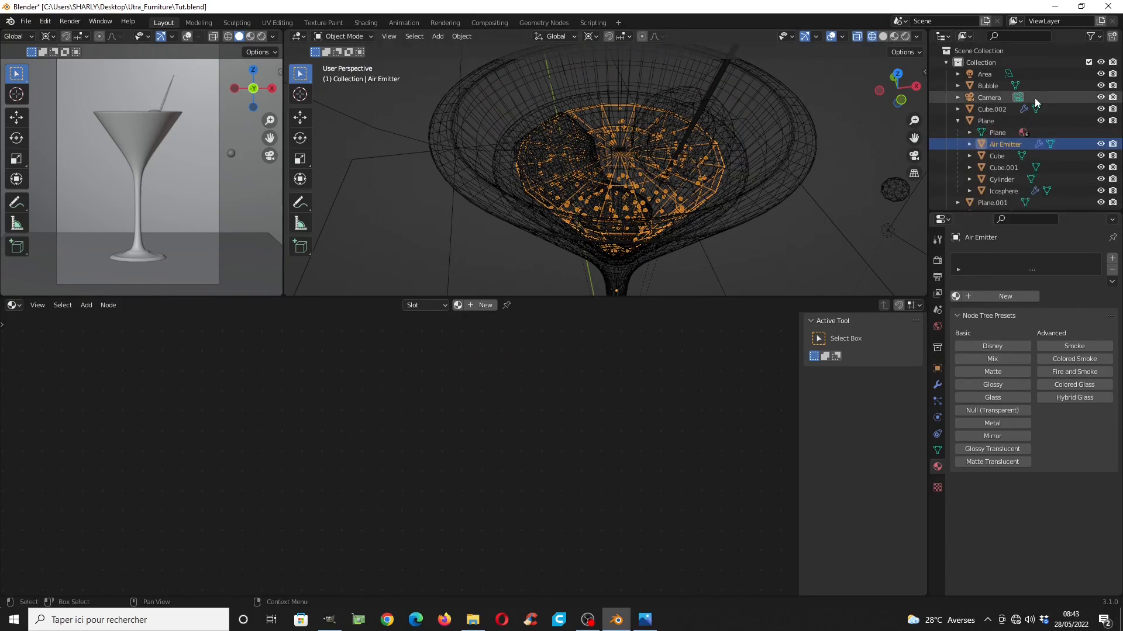
click(1090, 36)
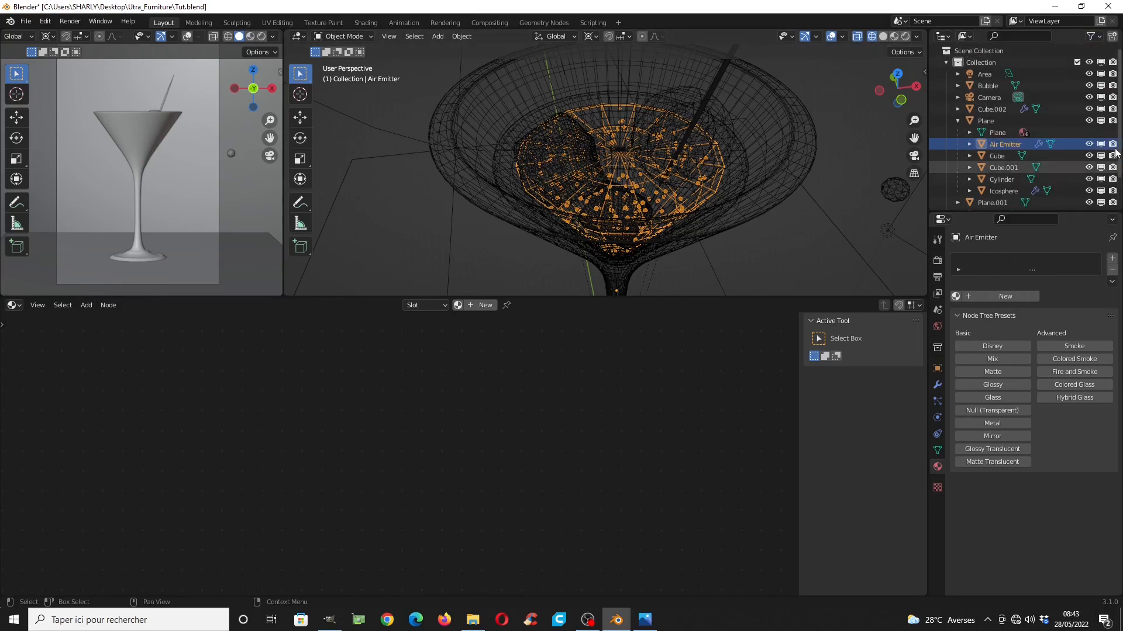
click(1100, 144)
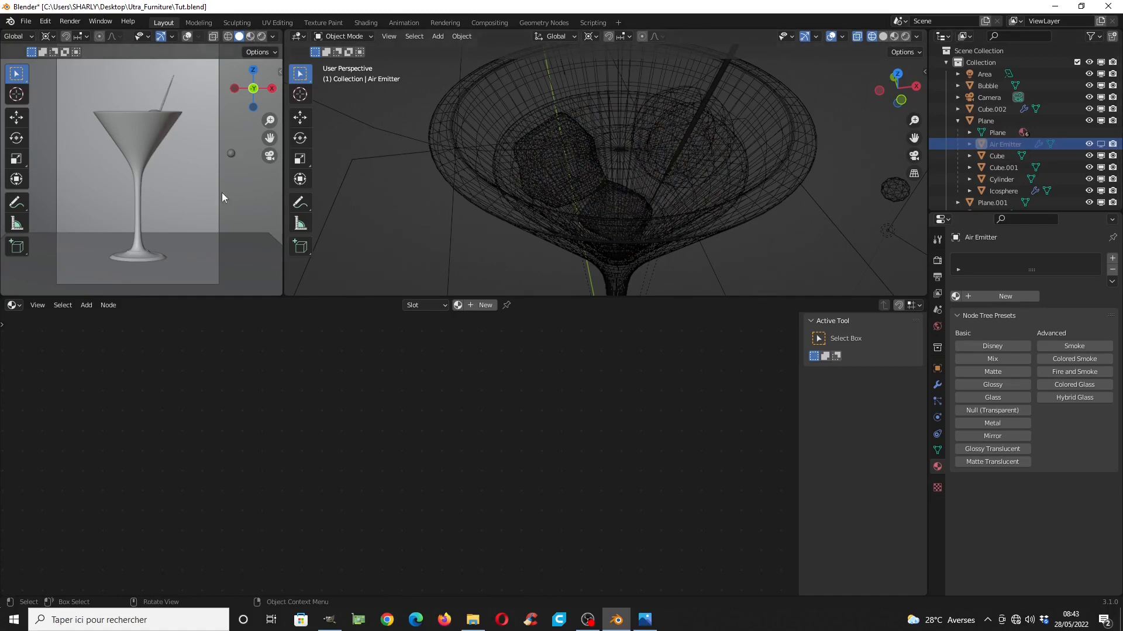
click(262, 37)
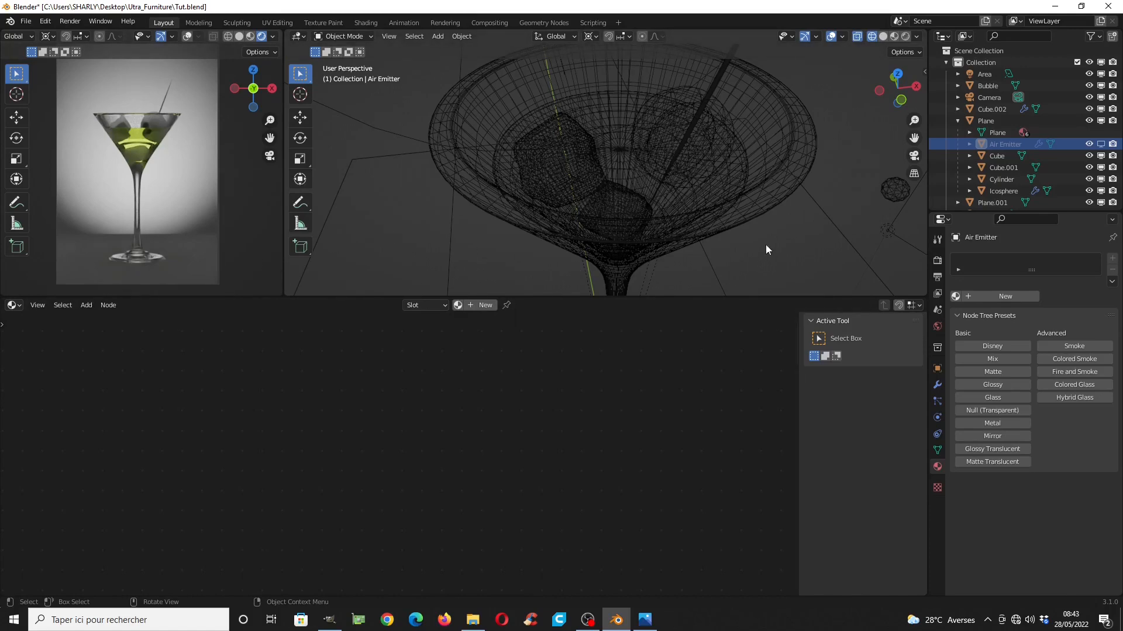
Create a new material named Dark on the floor plane under the glass
scroll(766, 244, down, 8)
middle_drag(639, 232, 637, 194)
click(704, 191)
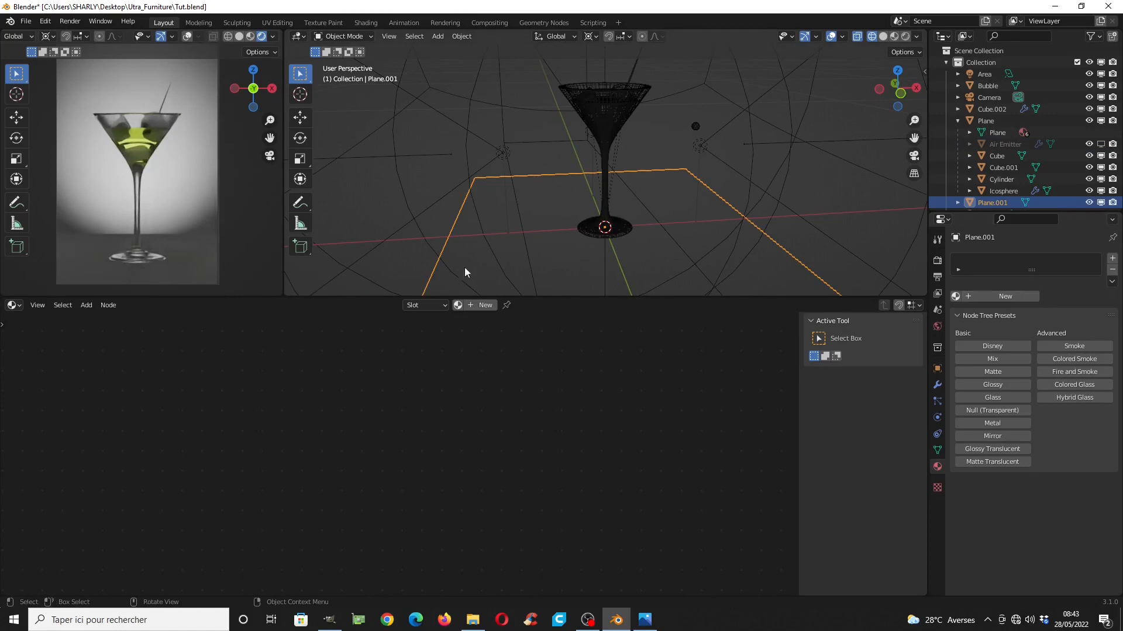
click(990, 297)
double_click(988, 297)
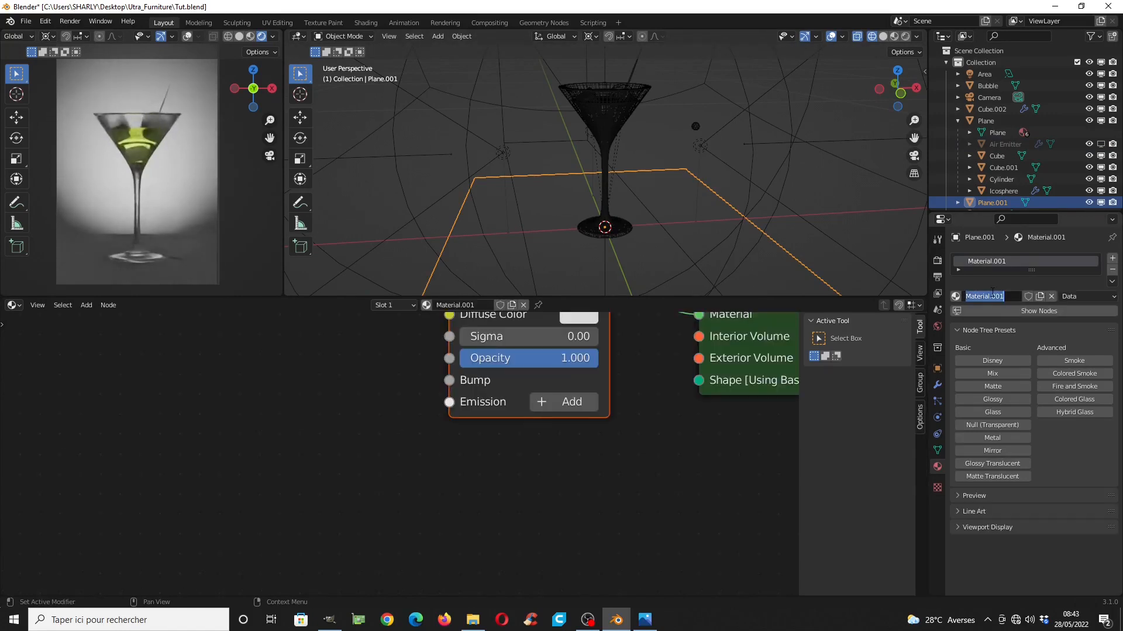
text(Dark)
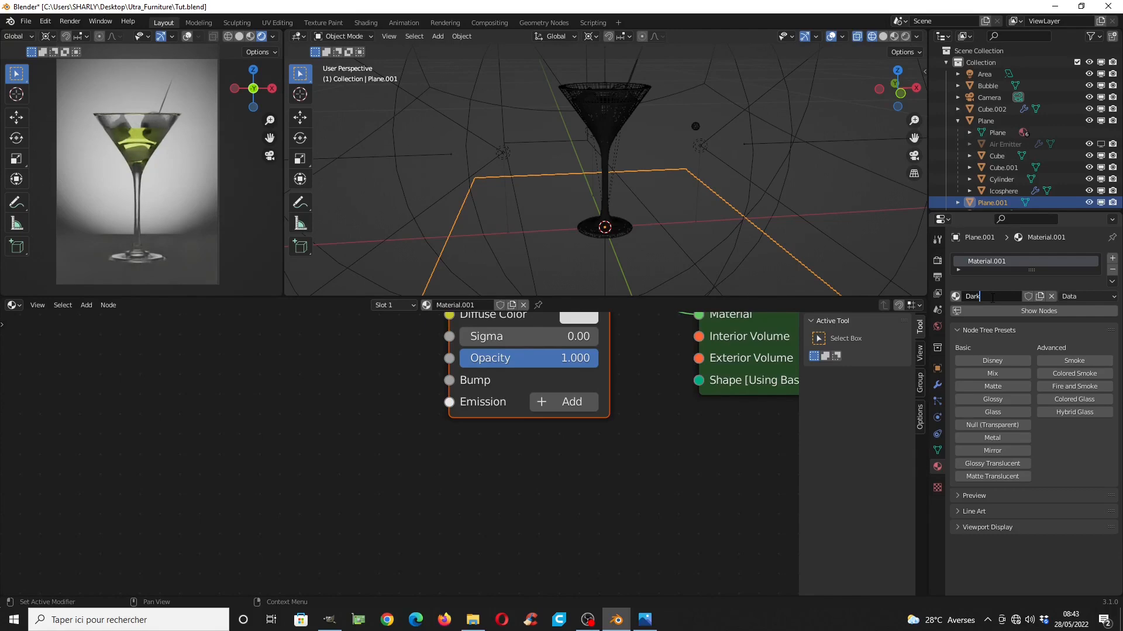
key(Return)
Apply the Disney preset to the Dark material and set its base color to near-black
click(992, 386)
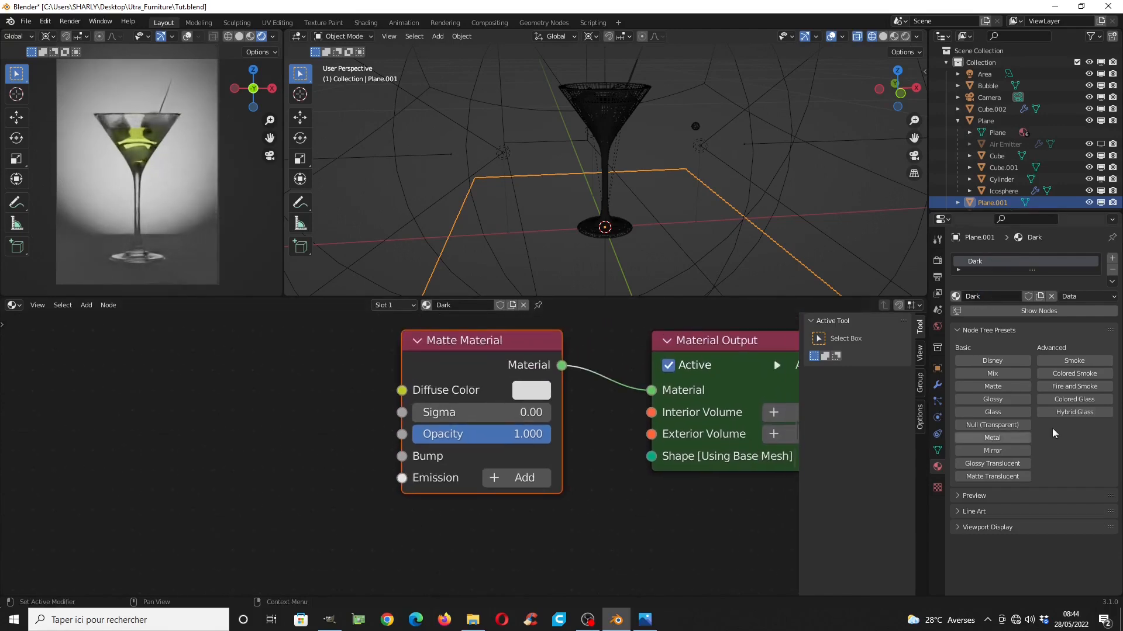
click(998, 361)
scroll(576, 431, down, 3)
middle_drag(563, 430, 566, 384)
click(543, 384)
click(656, 283)
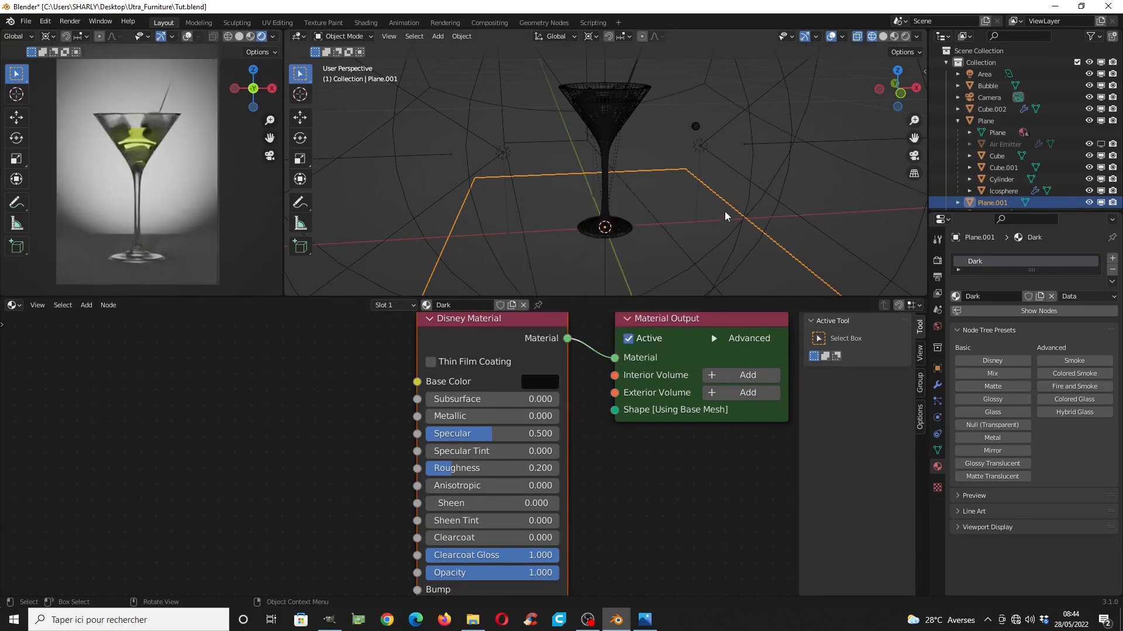
Set the Dark material's roughness to 0.05 and refresh the rendered camera preview
middle_drag(523, 394, 537, 344)
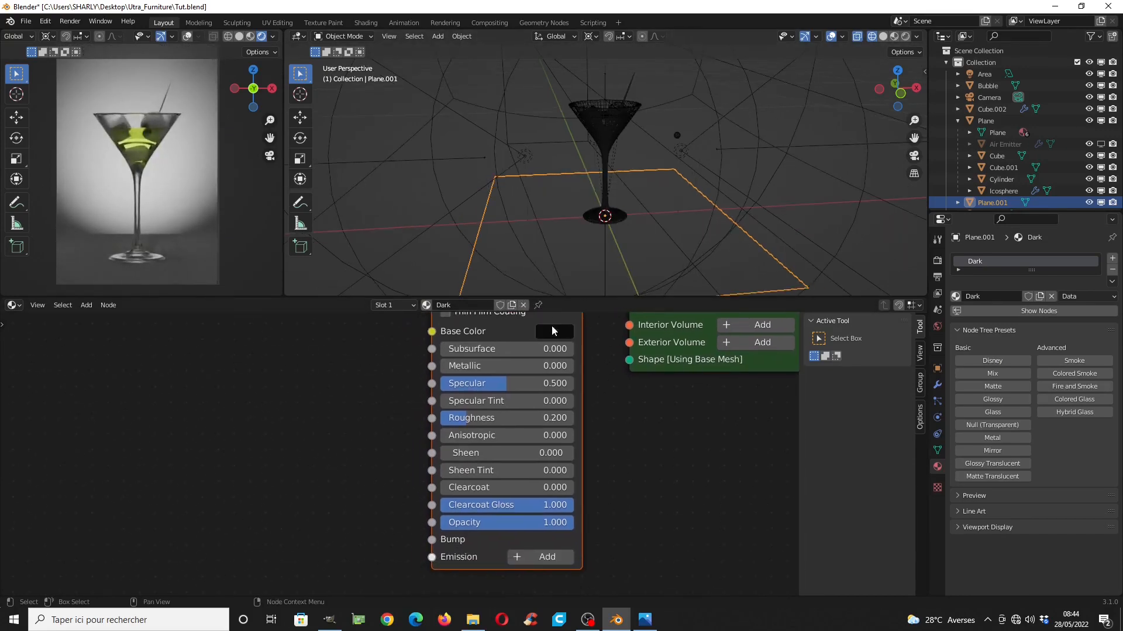
click(490, 419)
text(.05)
key(Return)
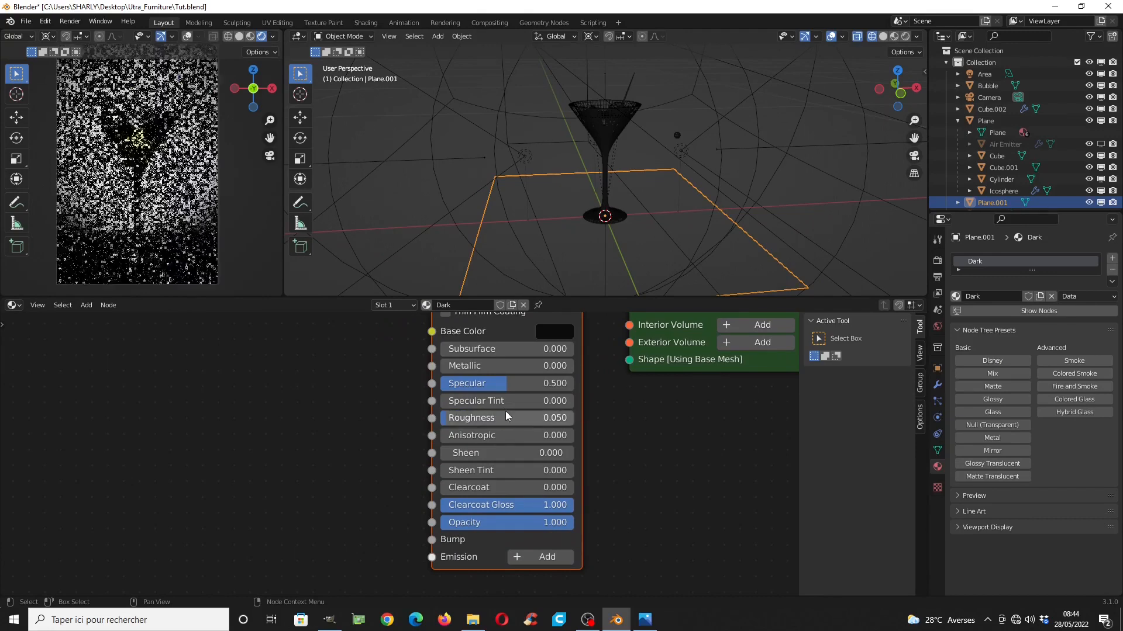
scroll(596, 187, down, 3)
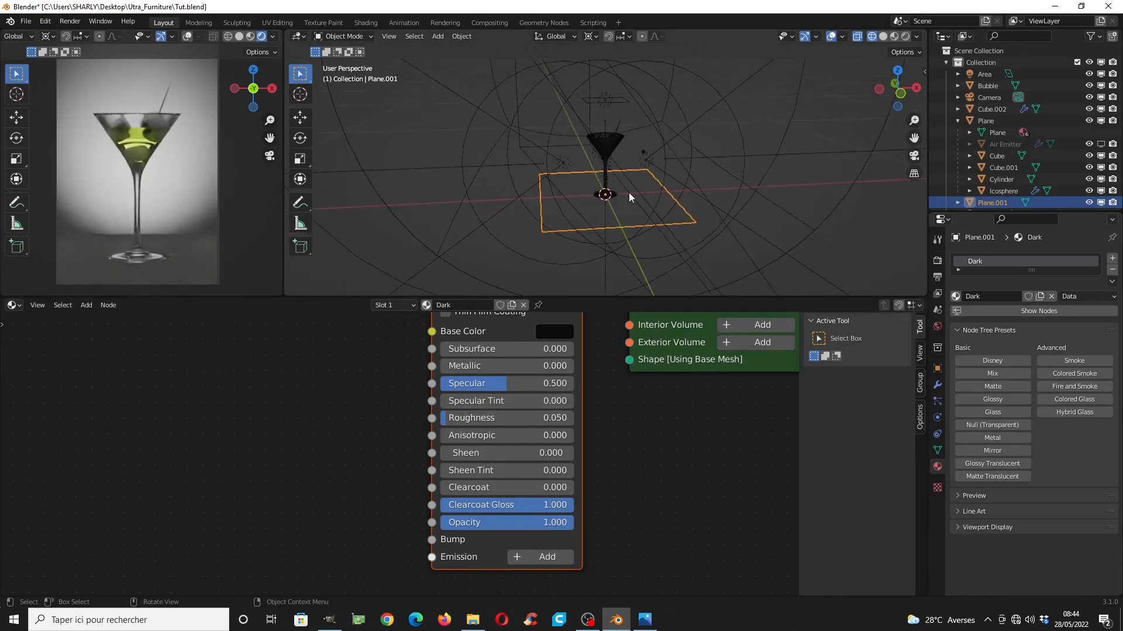
middle_drag(630, 191, 476, 219)
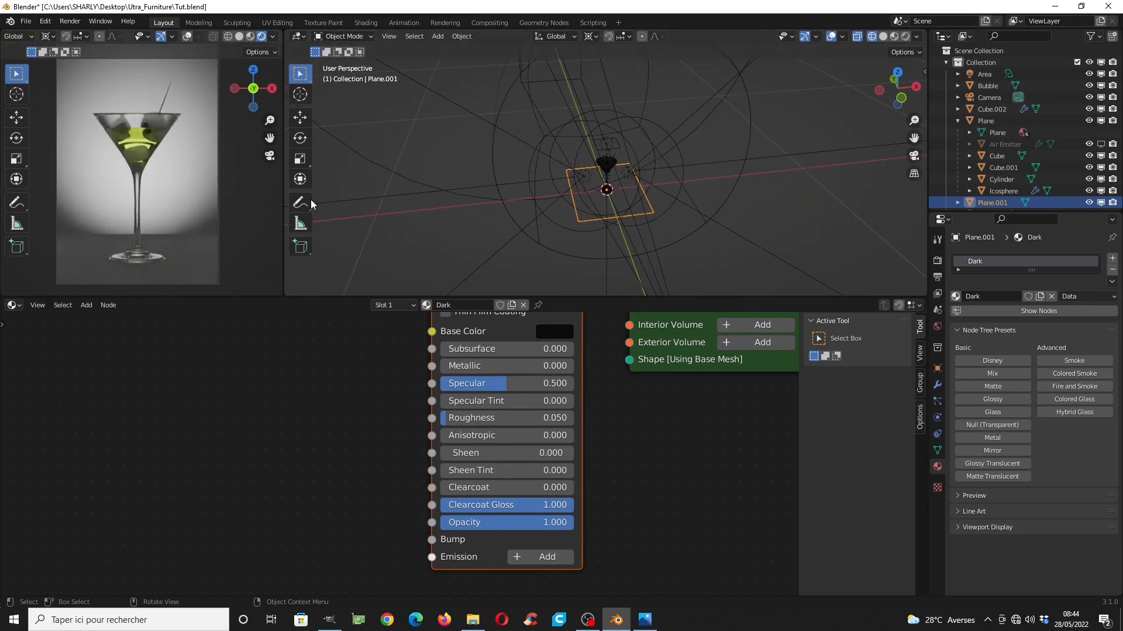
click(239, 37)
click(262, 36)
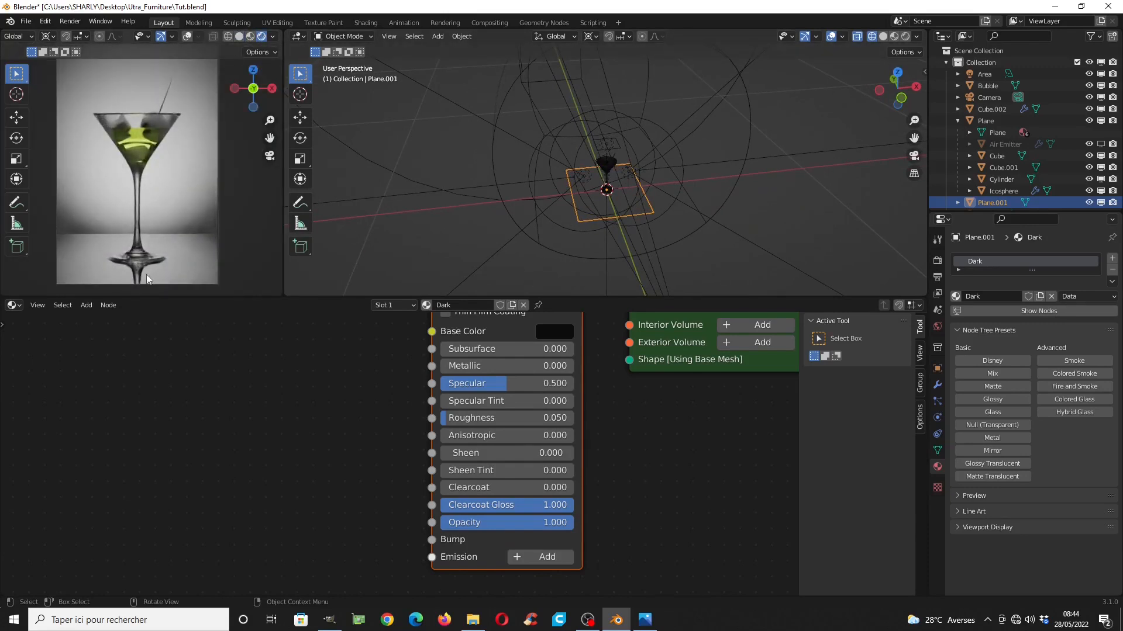
In the front view, try raising the floor plane about 0.00014 m along Z toward the glass base
scroll(629, 211, up, 4)
scroll(630, 216, up, 1)
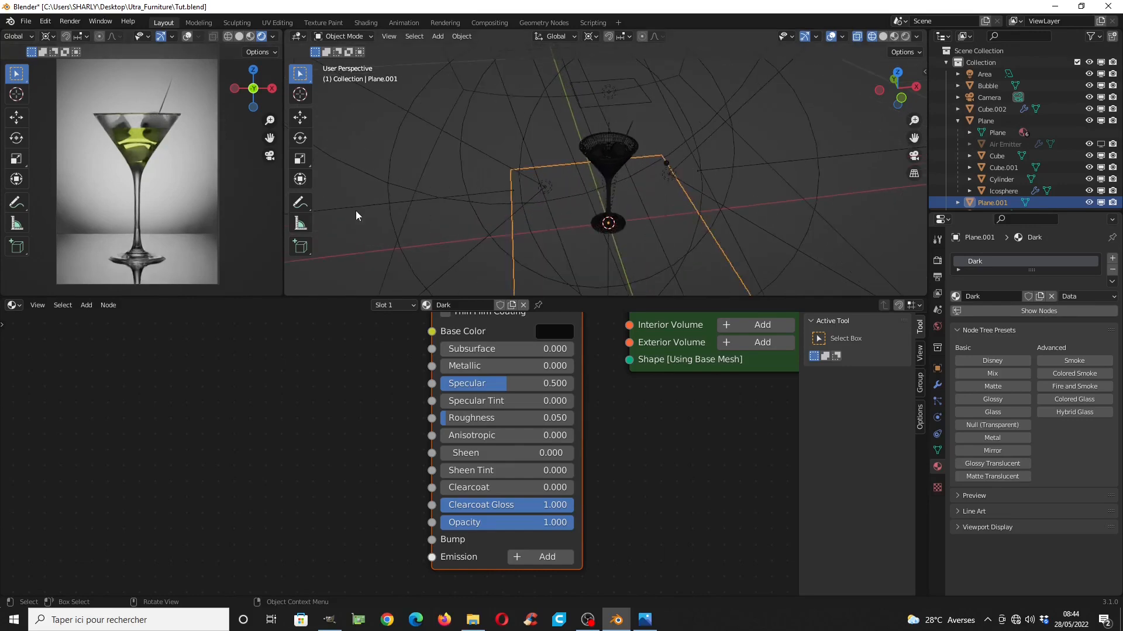
key(KP_1)
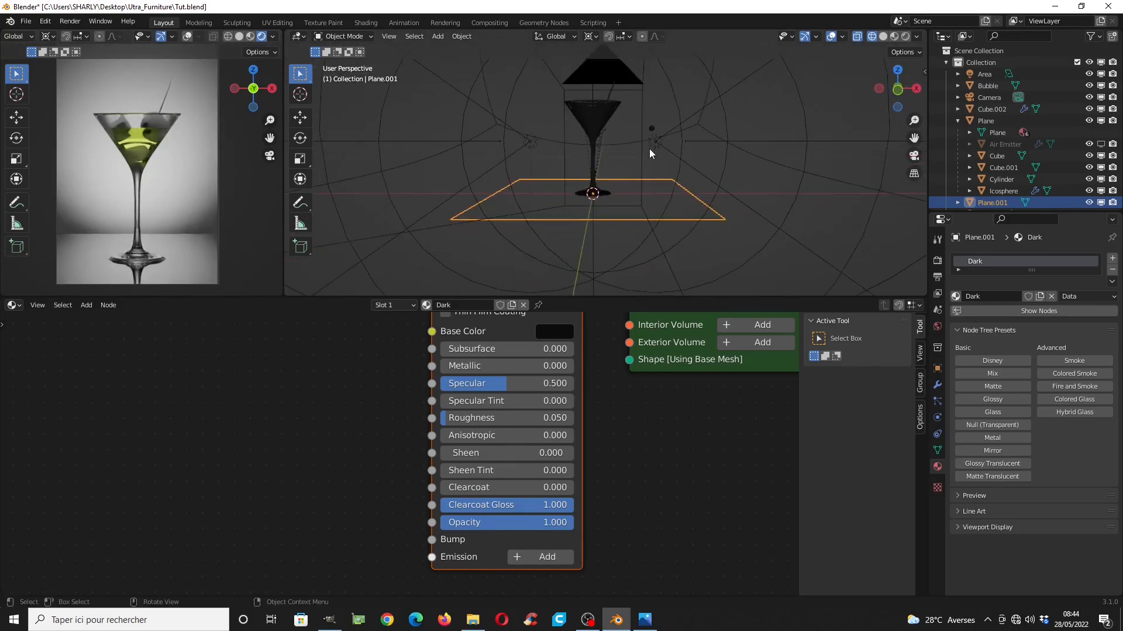
scroll(611, 195, up, 6)
scroll(584, 208, up, 6)
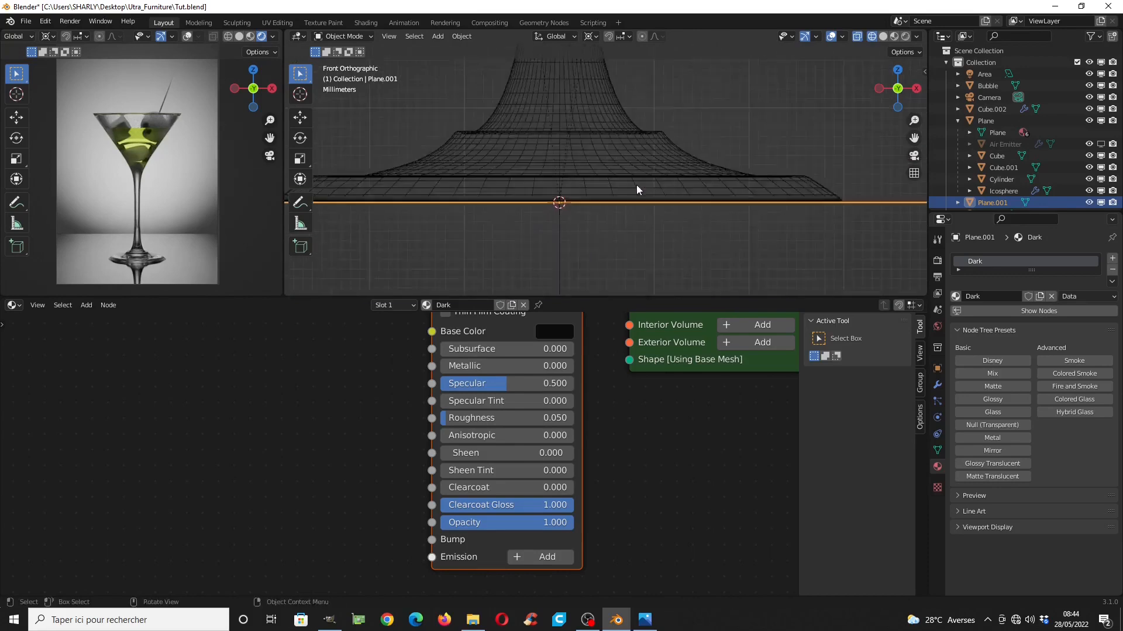
scroll(766, 209, up, 5)
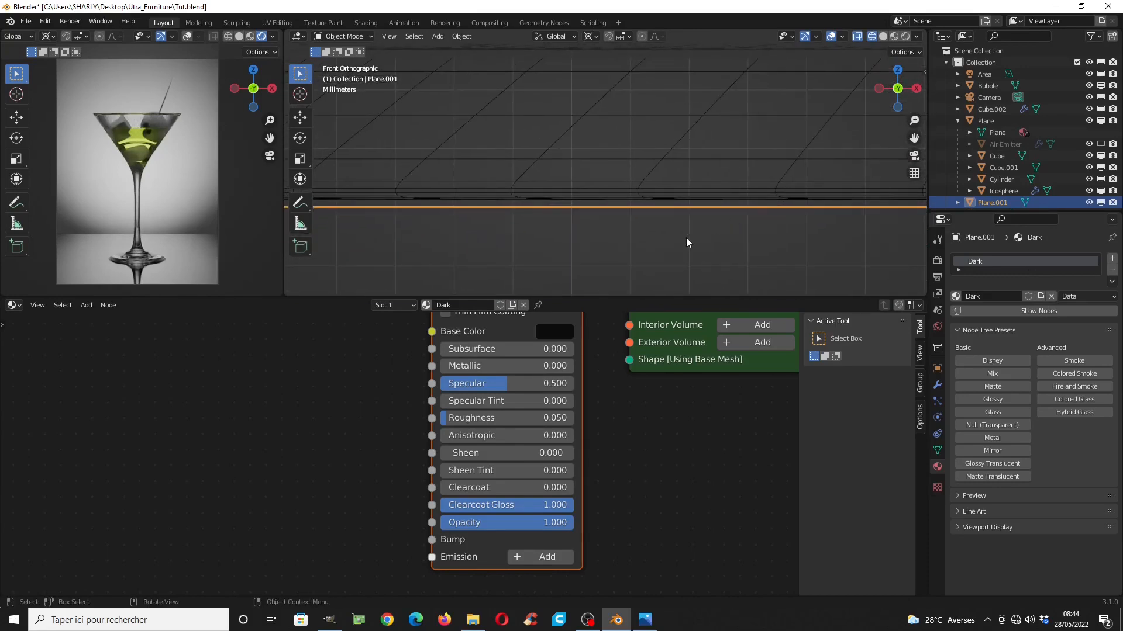
key(g)
key(z)
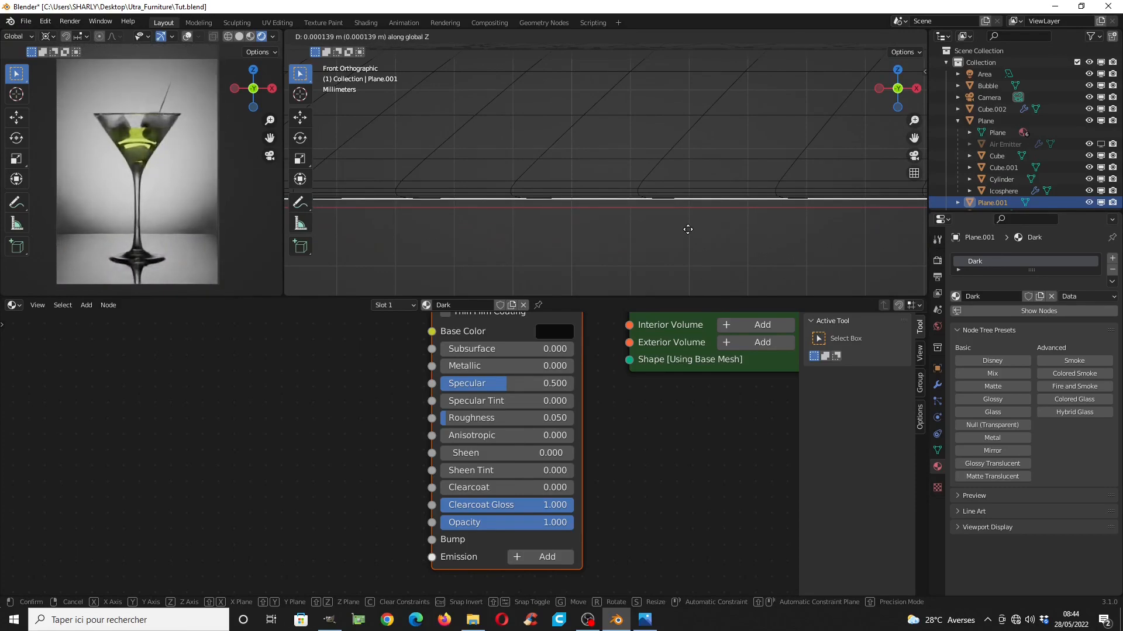
click(688, 229)
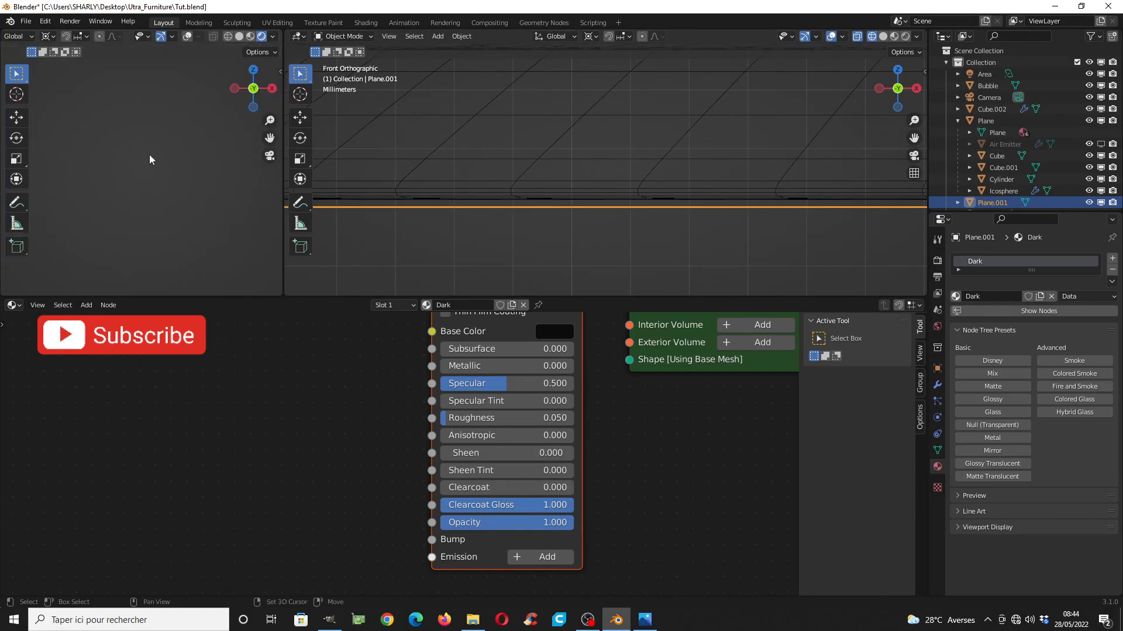
Inspect the glass base up close in the camera preview and try raising the floor plane about 0.0002 m along Z
scroll(147, 245, up, 2)
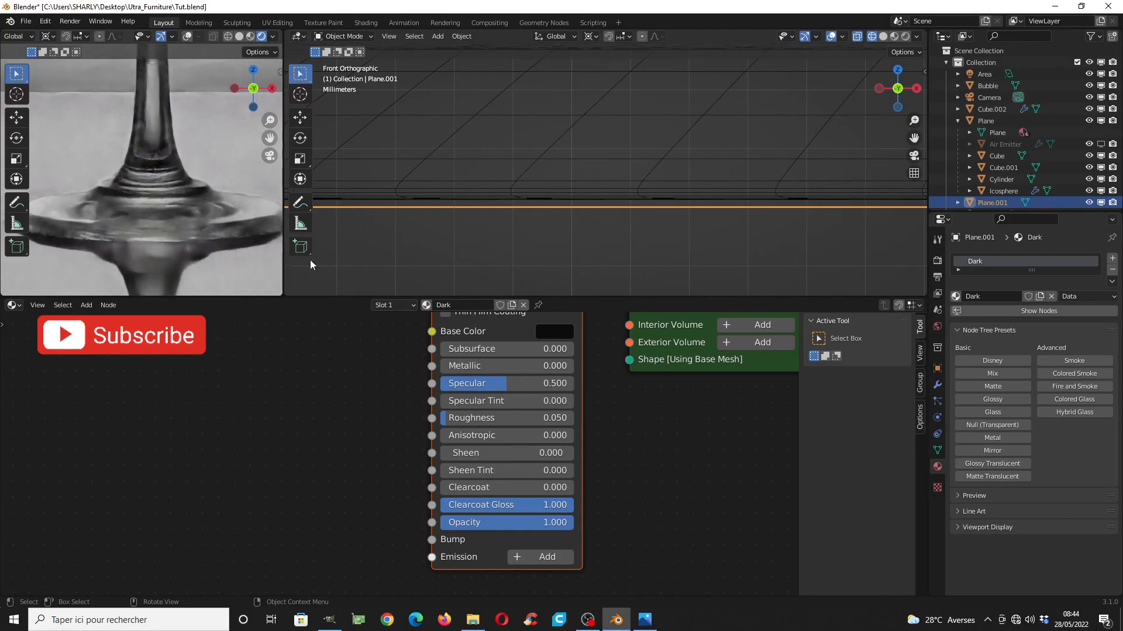
key(g)
key(z)
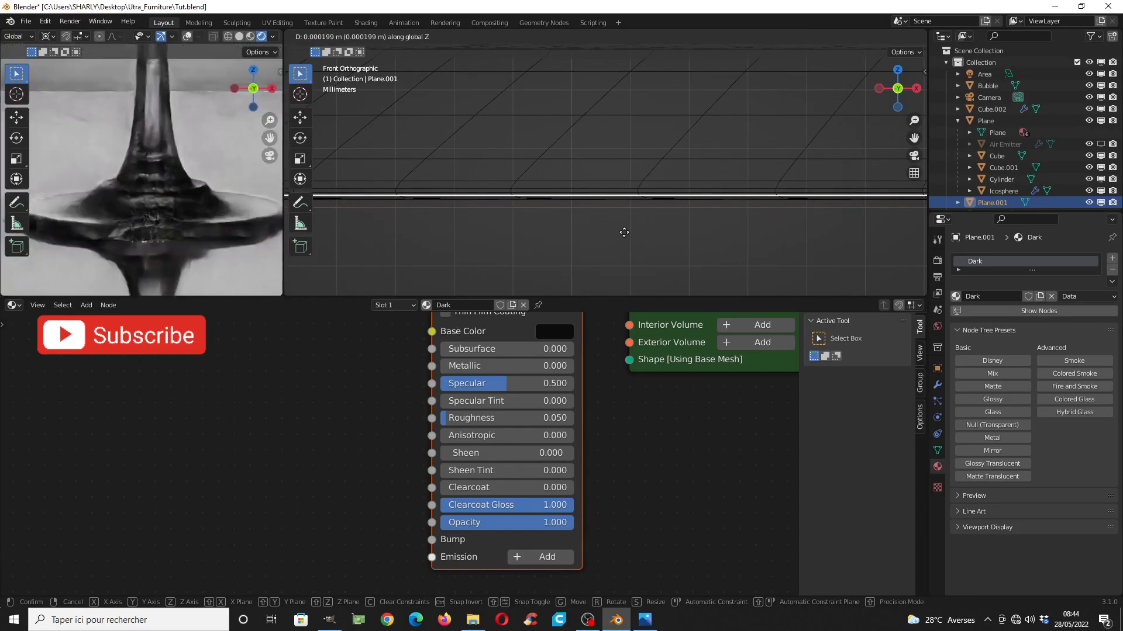
right_click(623, 233)
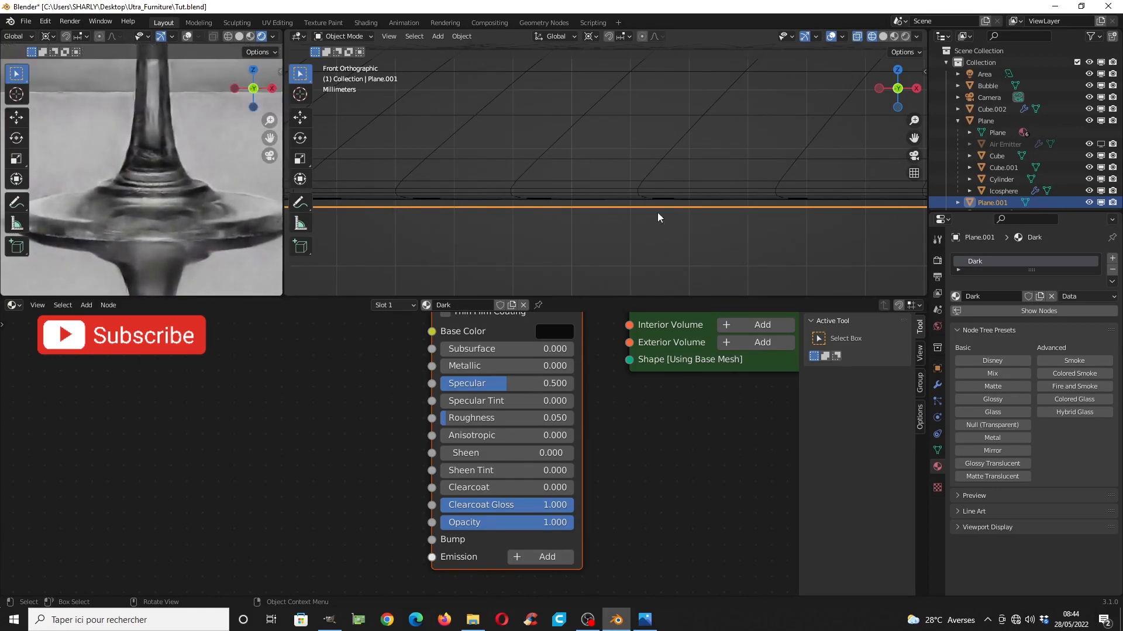
Assign the existing Fruit material to the icosphere on the stick inside the glass
scroll(511, 212, down, 4)
scroll(159, 191, down, 3)
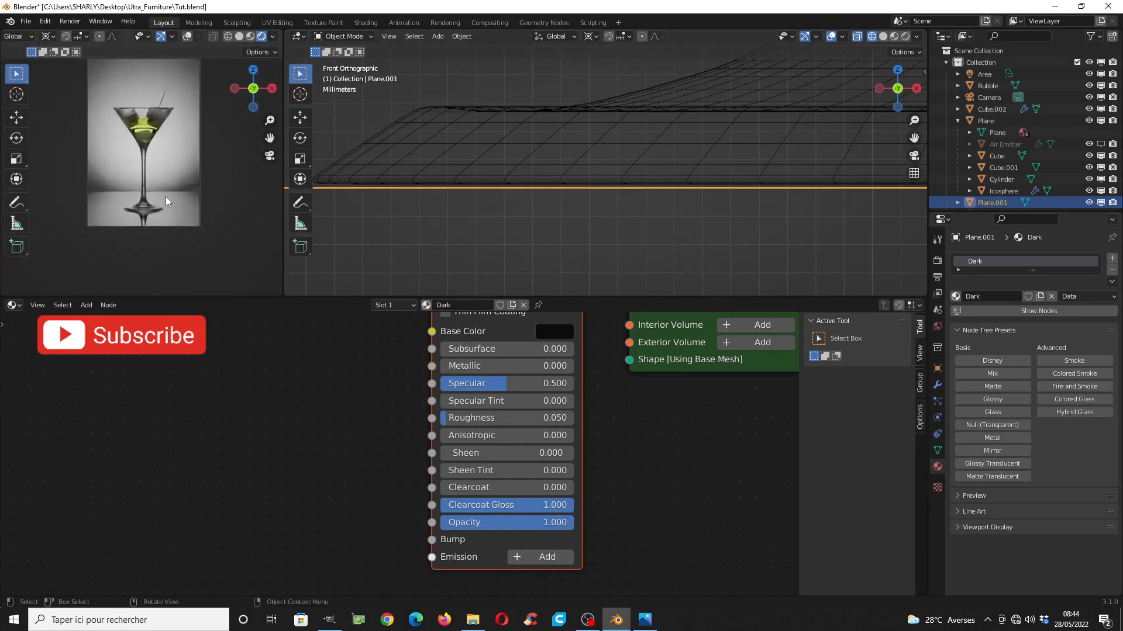
scroll(164, 190, up, 2)
scroll(812, 146, down, 3)
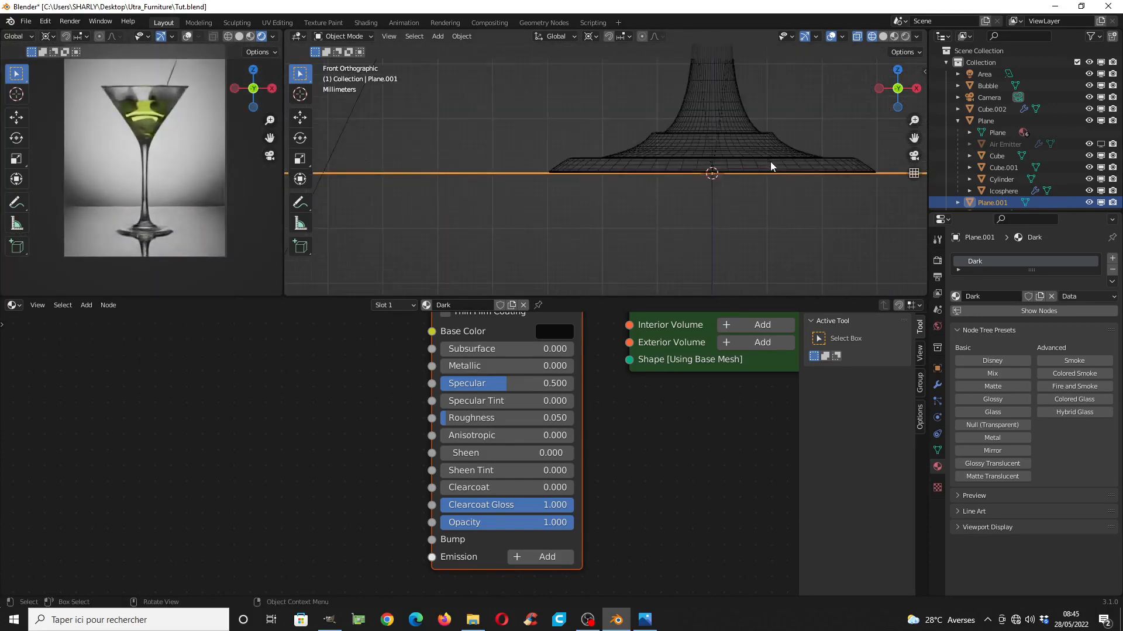
scroll(770, 162, down, 8)
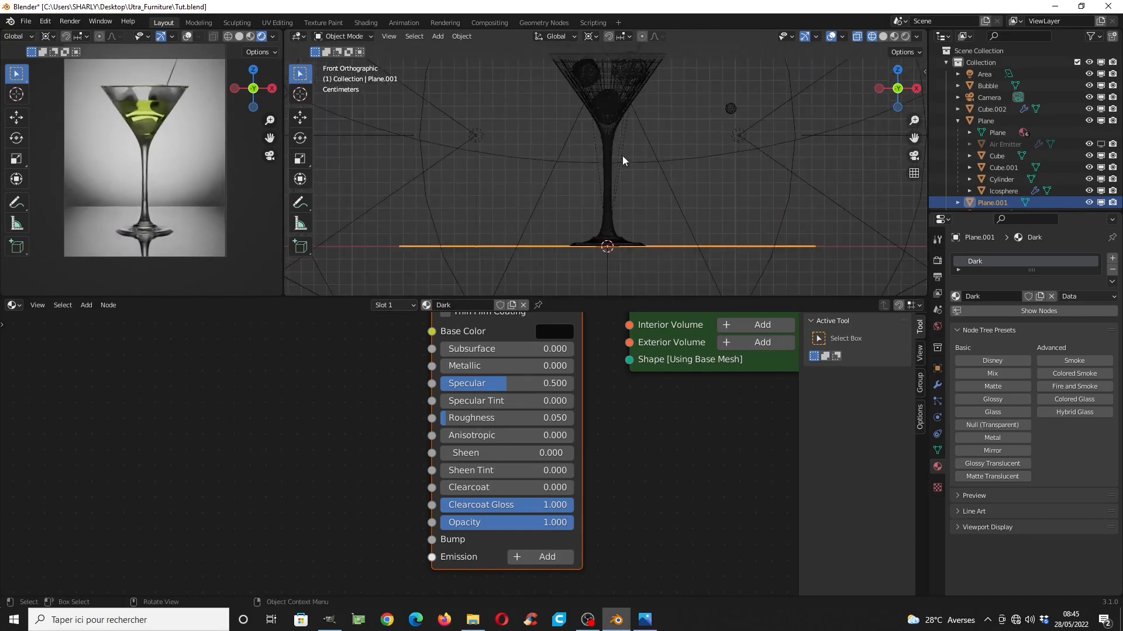
scroll(614, 163, up, 7)
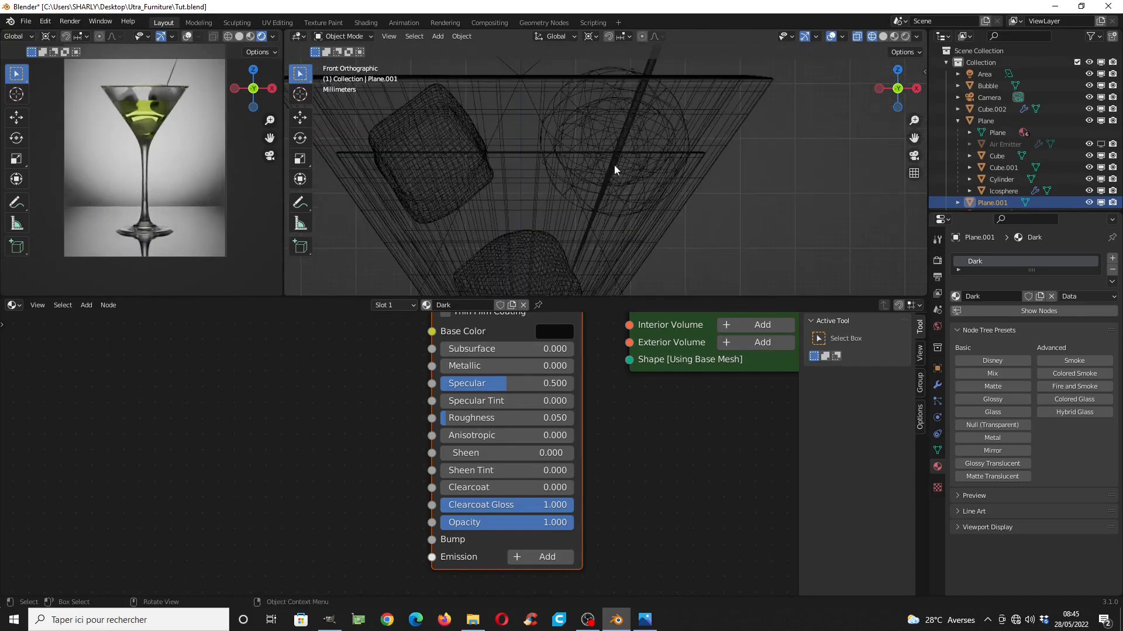
click(612, 101)
click(611, 103)
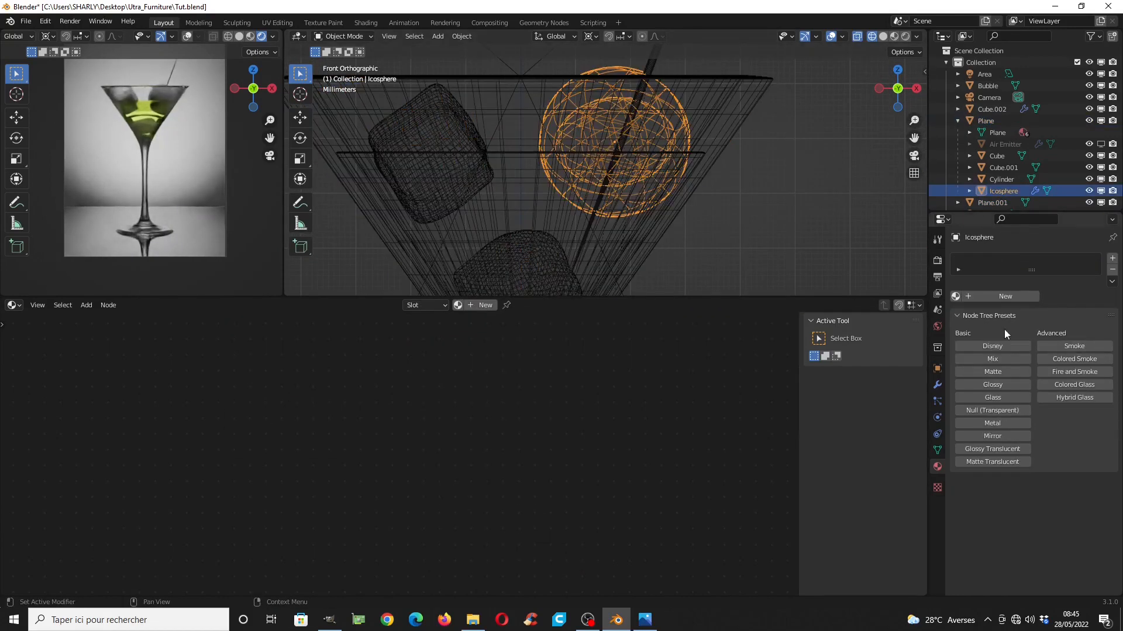
click(1014, 294)
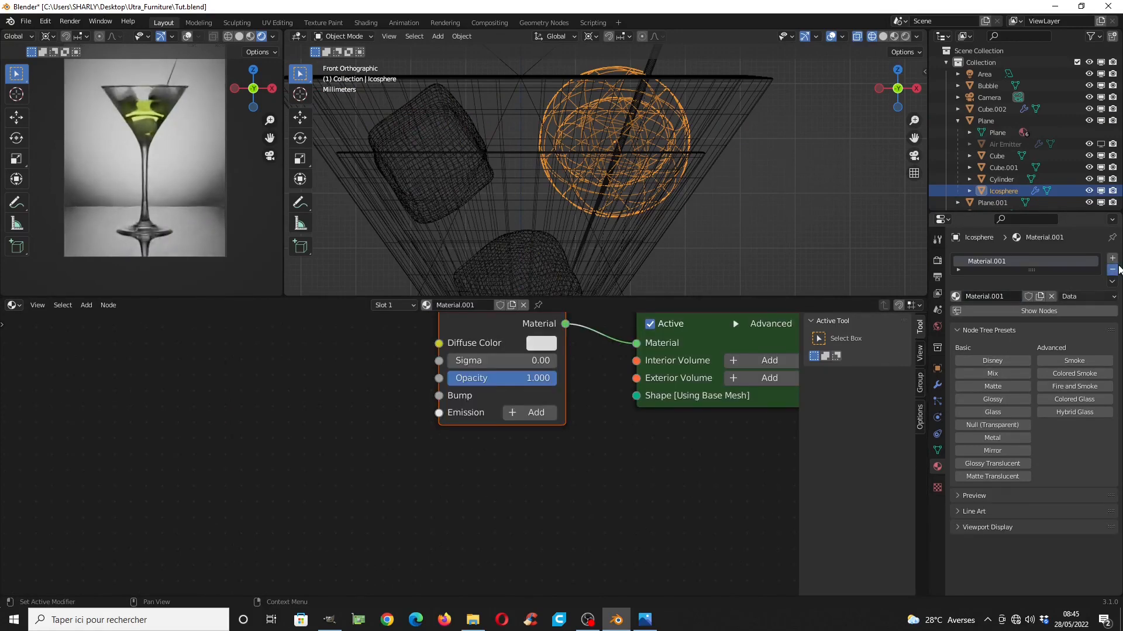
click(1112, 270)
click(956, 296)
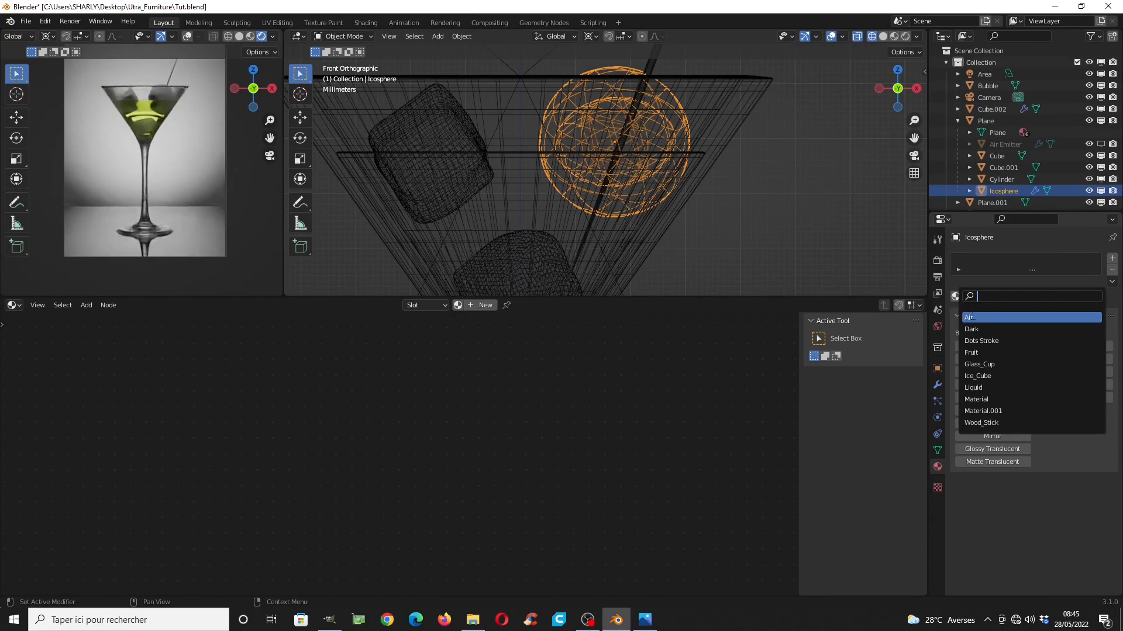
click(987, 352)
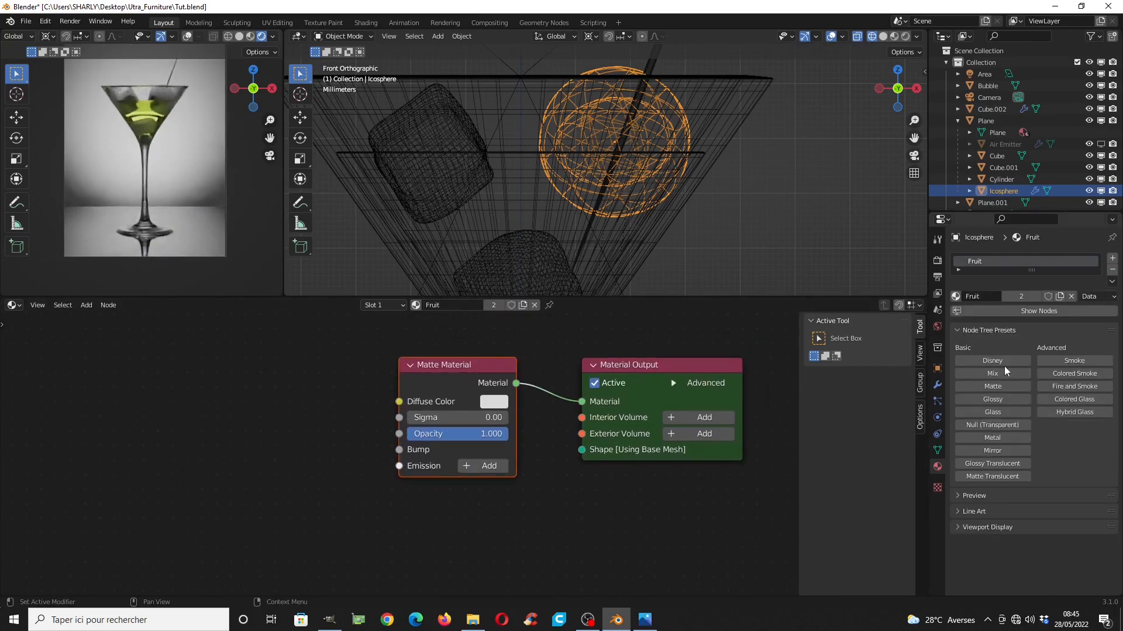
Apply the Glossy Translucent preset to the Fruit material, with a black diffuse color and a white transmission color
click(992, 464)
scroll(537, 392, up, 4)
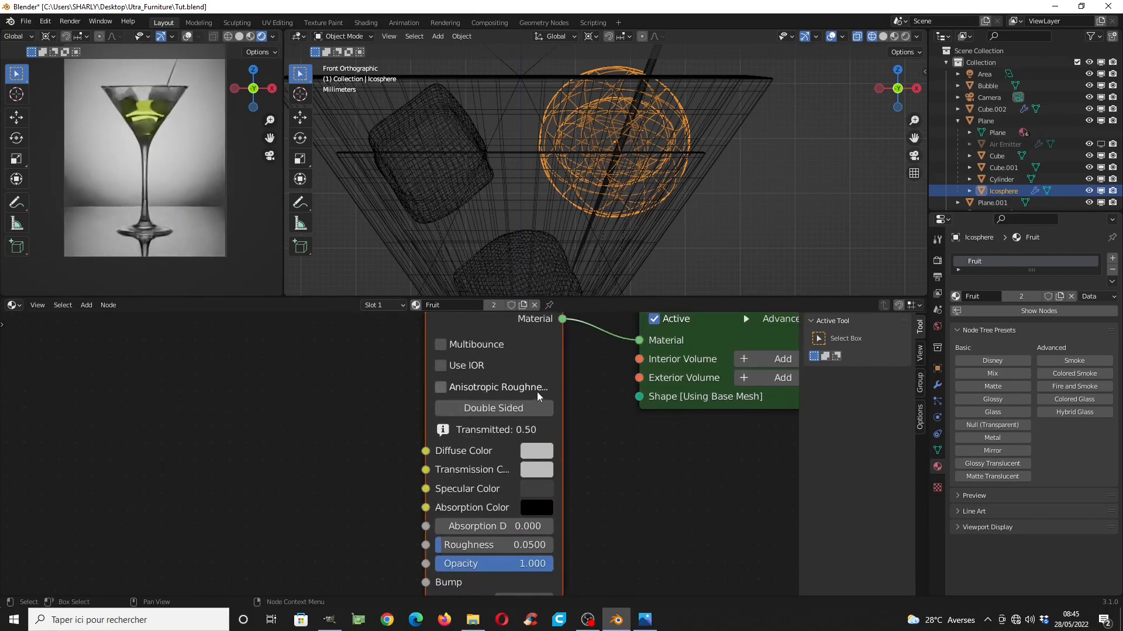
middle_drag(544, 468, 454, 428)
scroll(534, 416, up, 3)
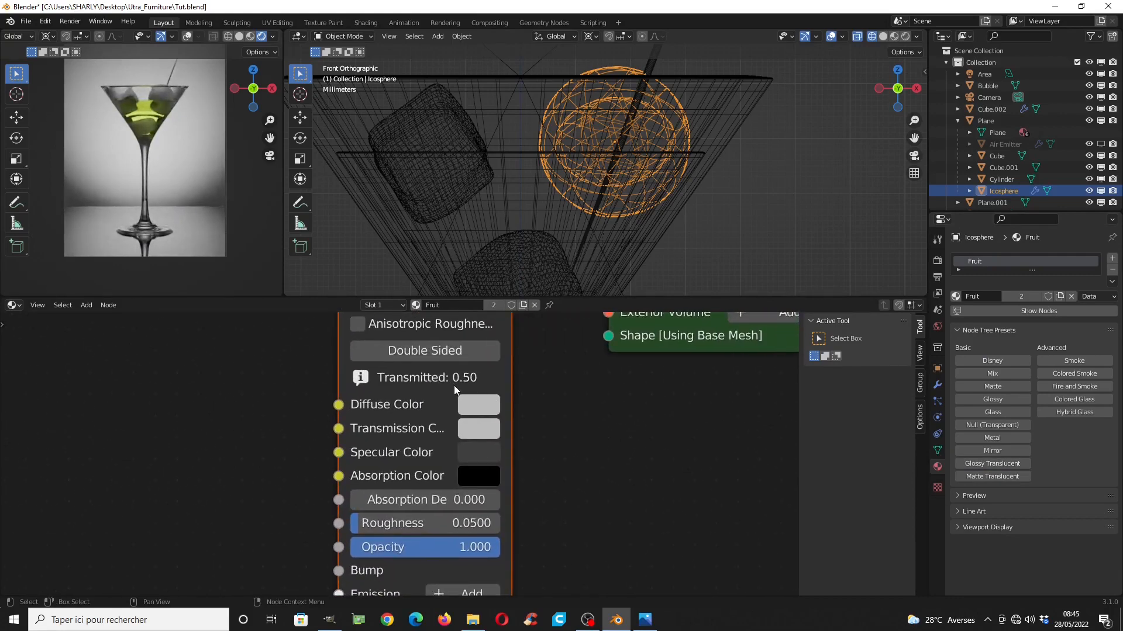
click(483, 403)
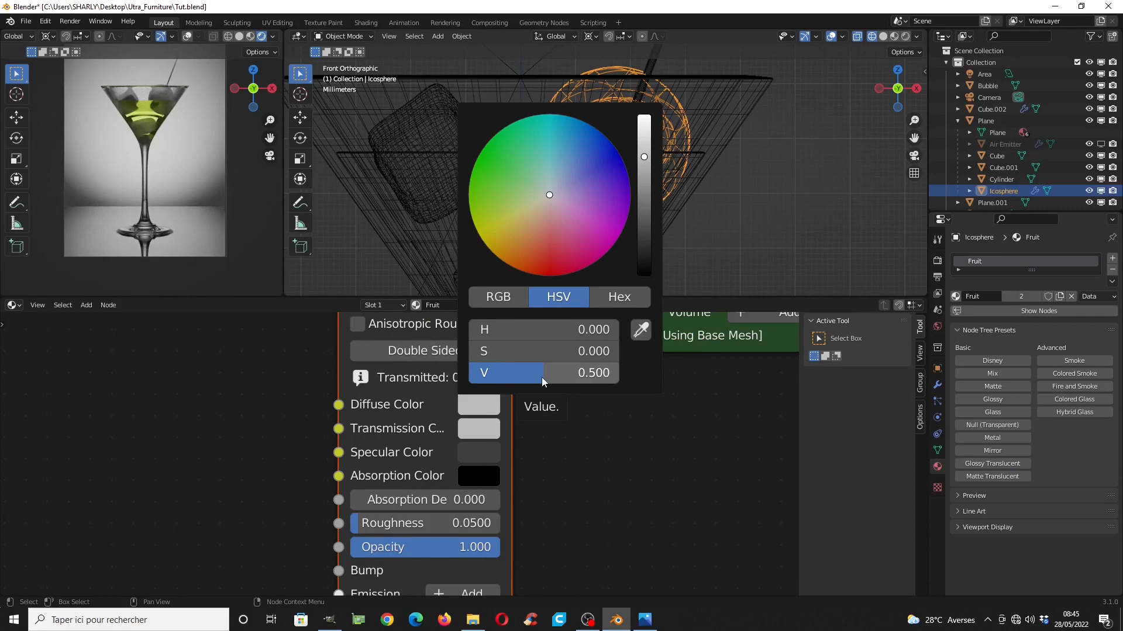
drag(542, 377, 468, 373)
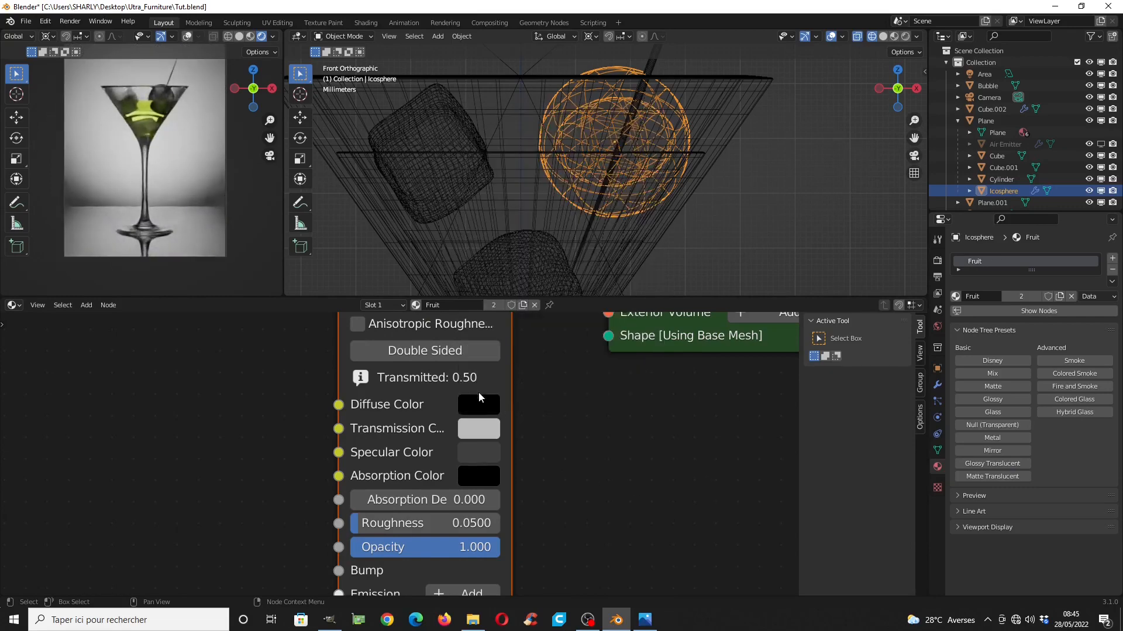
click(482, 429)
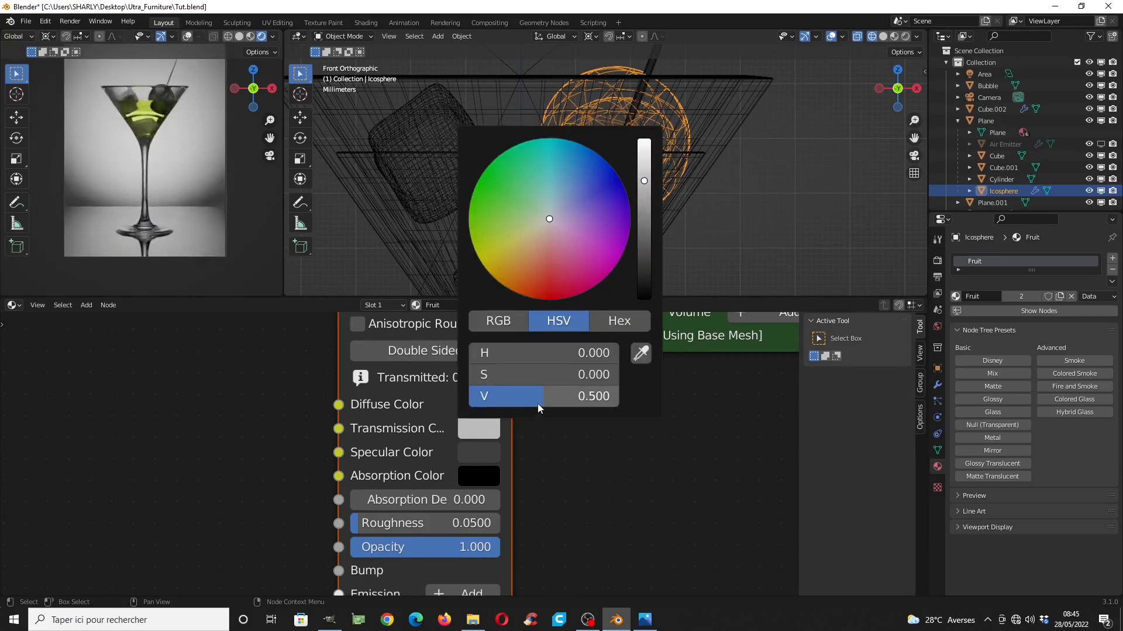
drag(538, 402, 617, 402)
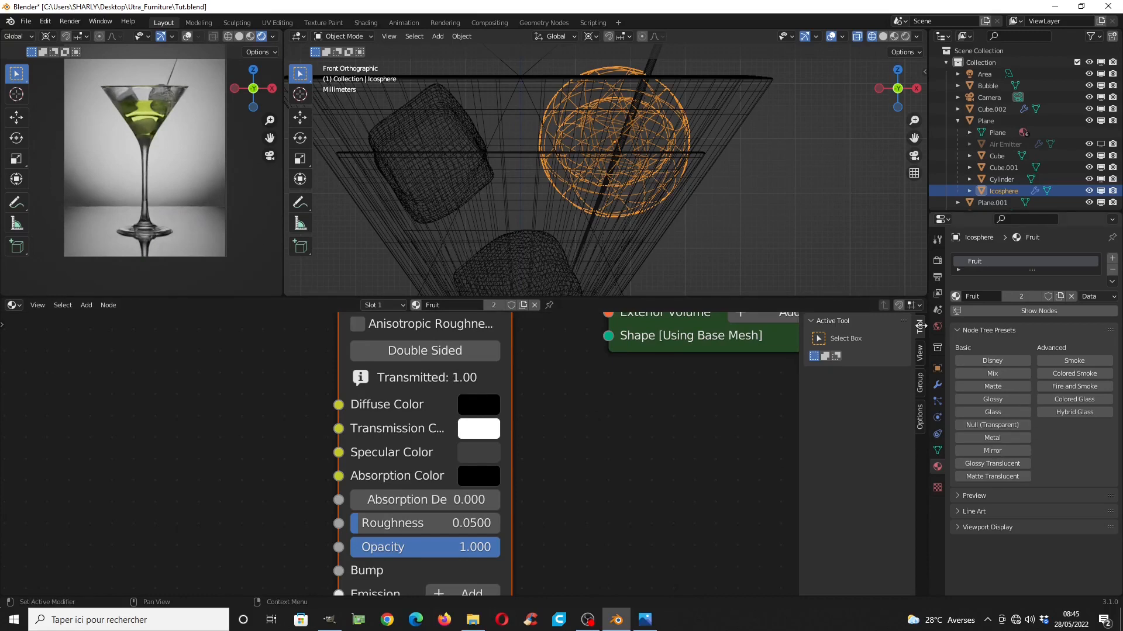
Switch the camera preview to solid shading and show the Fruit material preview on a cube
click(240, 36)
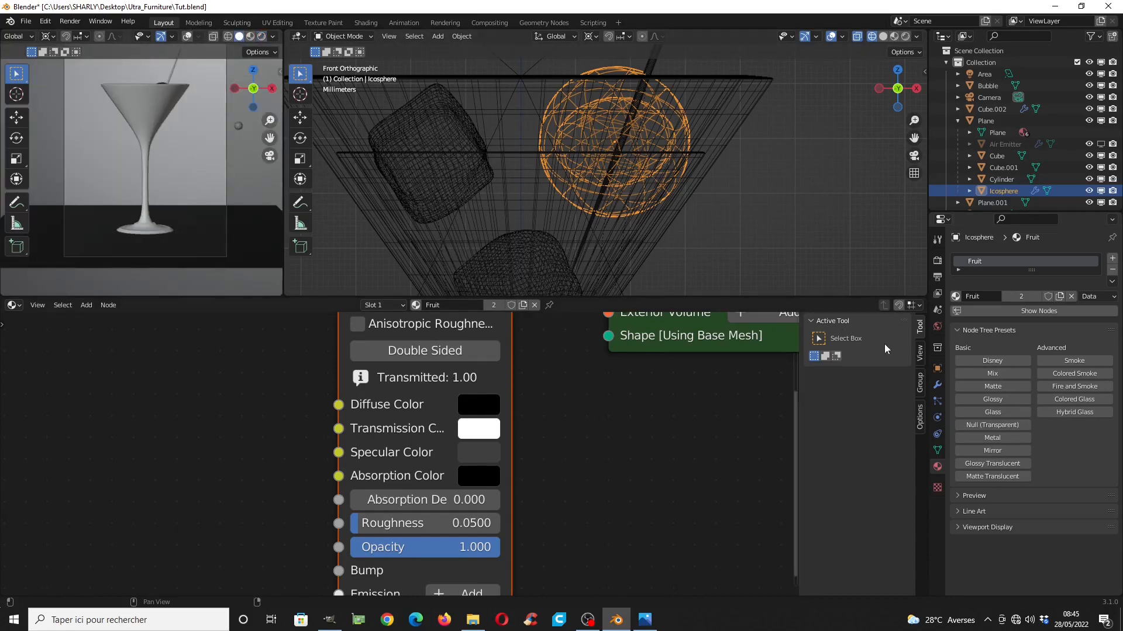
click(988, 330)
click(973, 346)
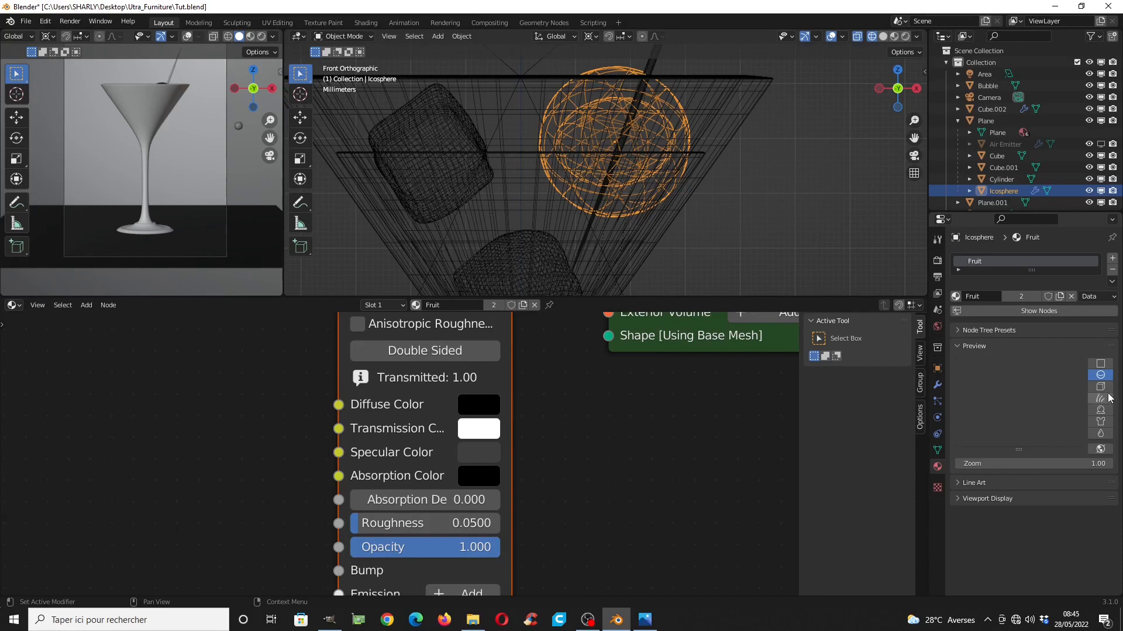
click(982, 348)
click(981, 348)
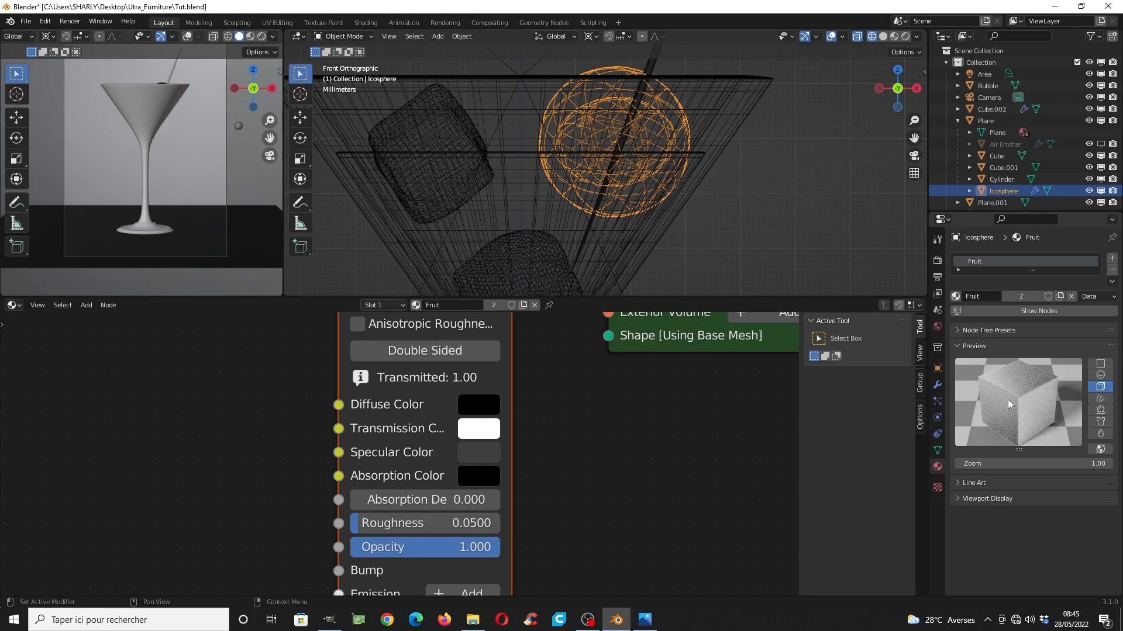
Set the Fruit material's diffuse color to olive green and its transmission color to bright yellow
scroll(545, 462, up, 1)
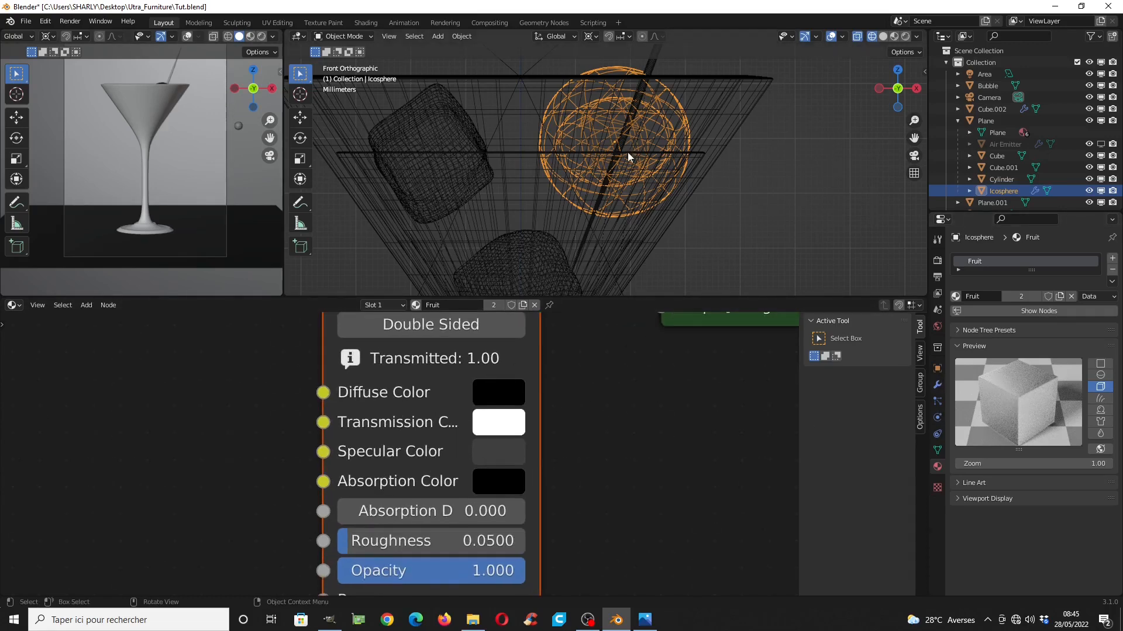
click(503, 397)
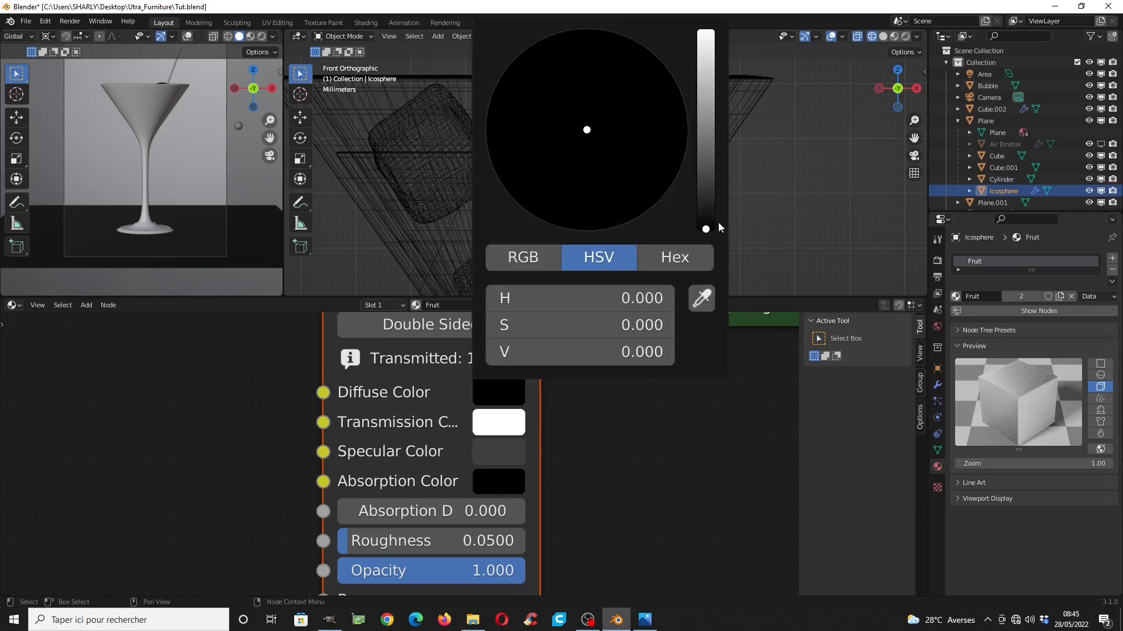
drag(711, 146, 711, 142)
mouse_move(586, 130)
mouse_down()
mouse_move(551, 123)
mouse_move(534, 138)
mouse_up()
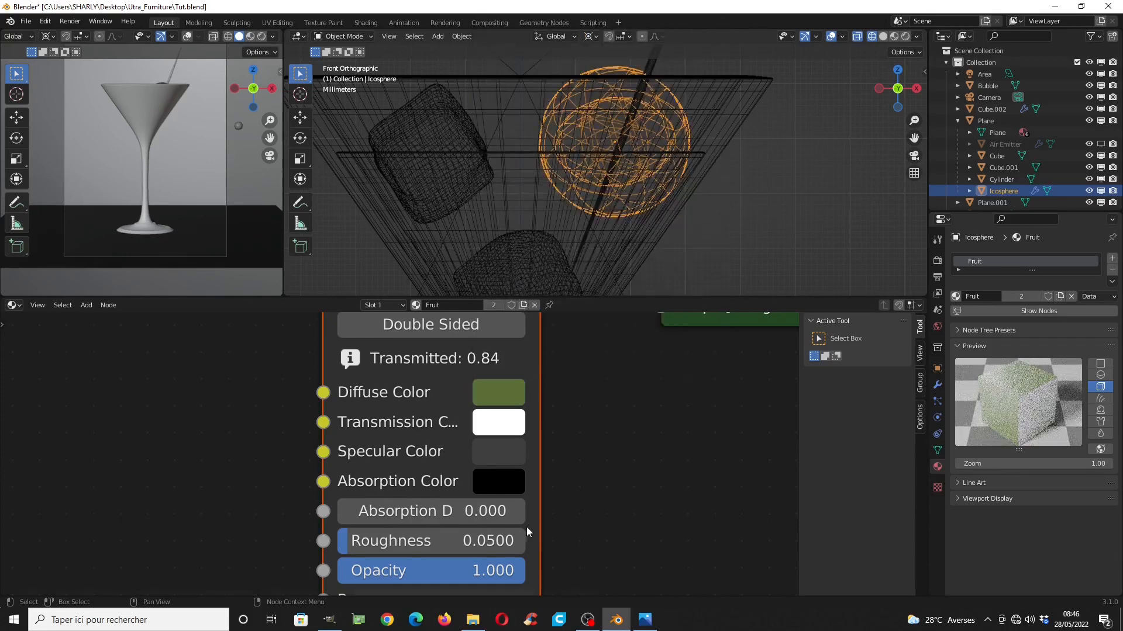
click(490, 420)
mouse_move(571, 183)
mouse_down()
mouse_move(537, 175)
mouse_move(529, 186)
mouse_up()
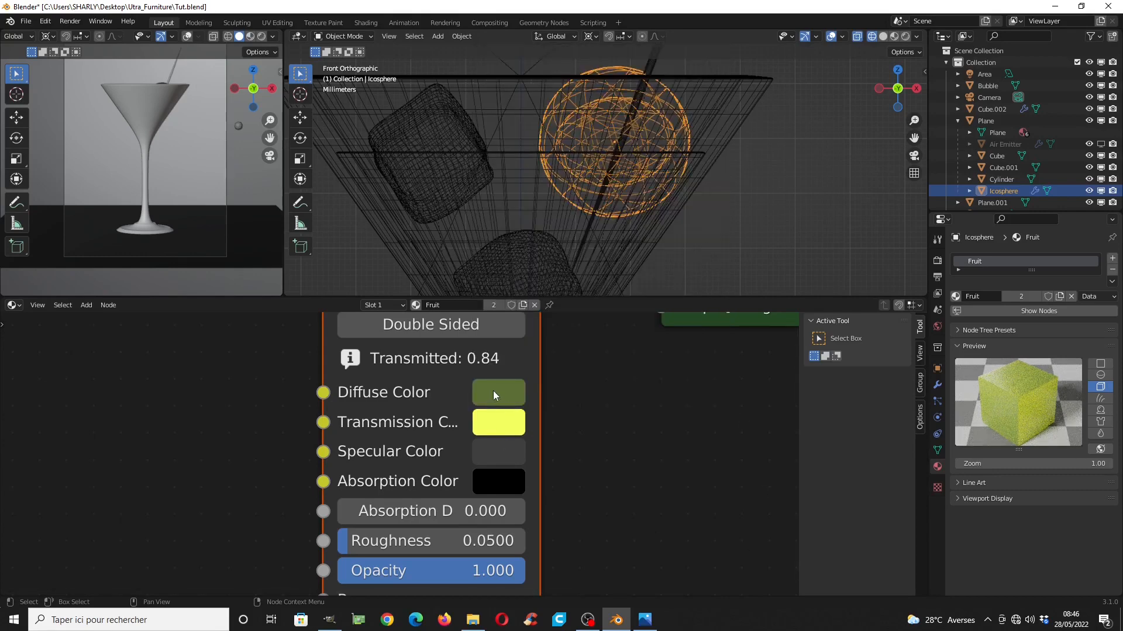
Lighten the Fruit material's diffuse color to a brighter green and switch the camera preview to rendered shading
click(493, 391)
drag(705, 143, 705, 102)
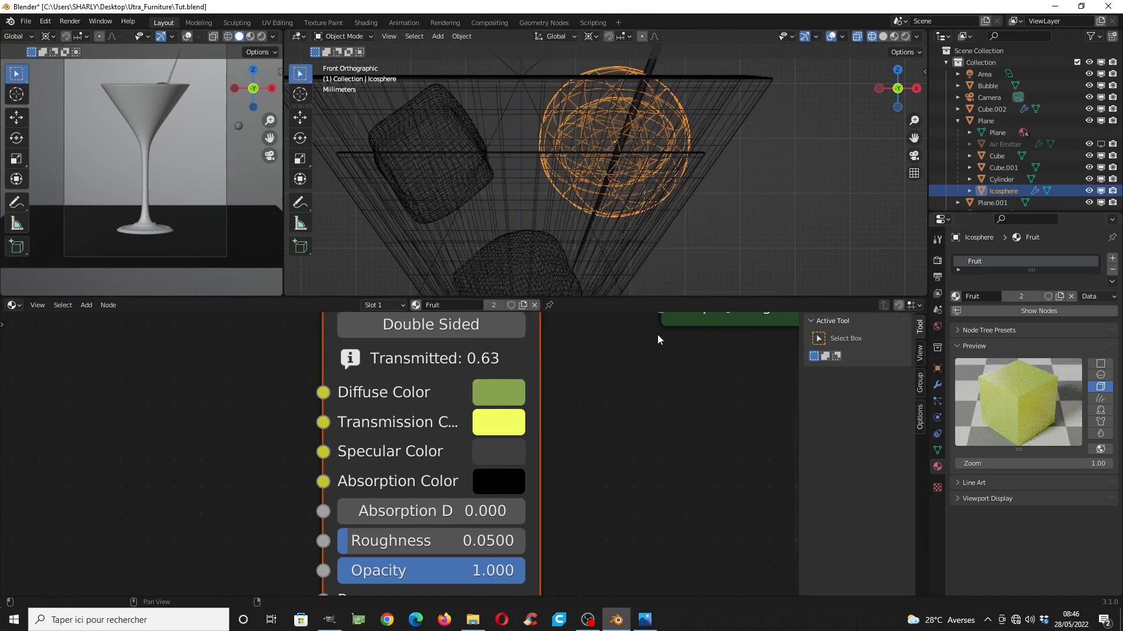
click(261, 36)
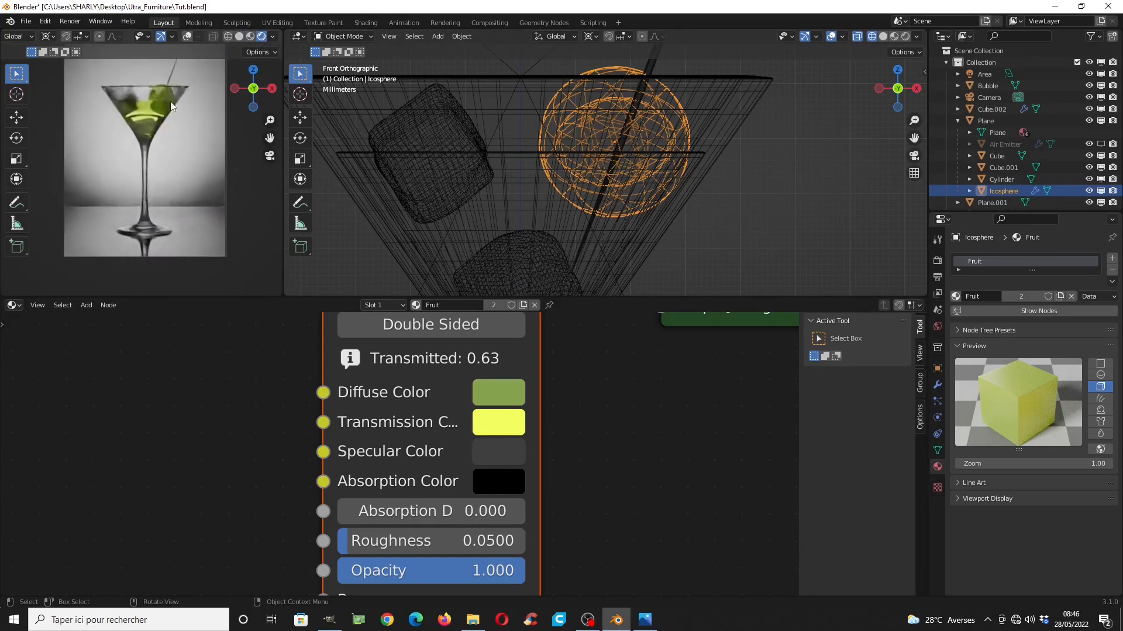
Darken the Fruit material's diffuse color to a deep olive green and collapse the material preview
click(499, 391)
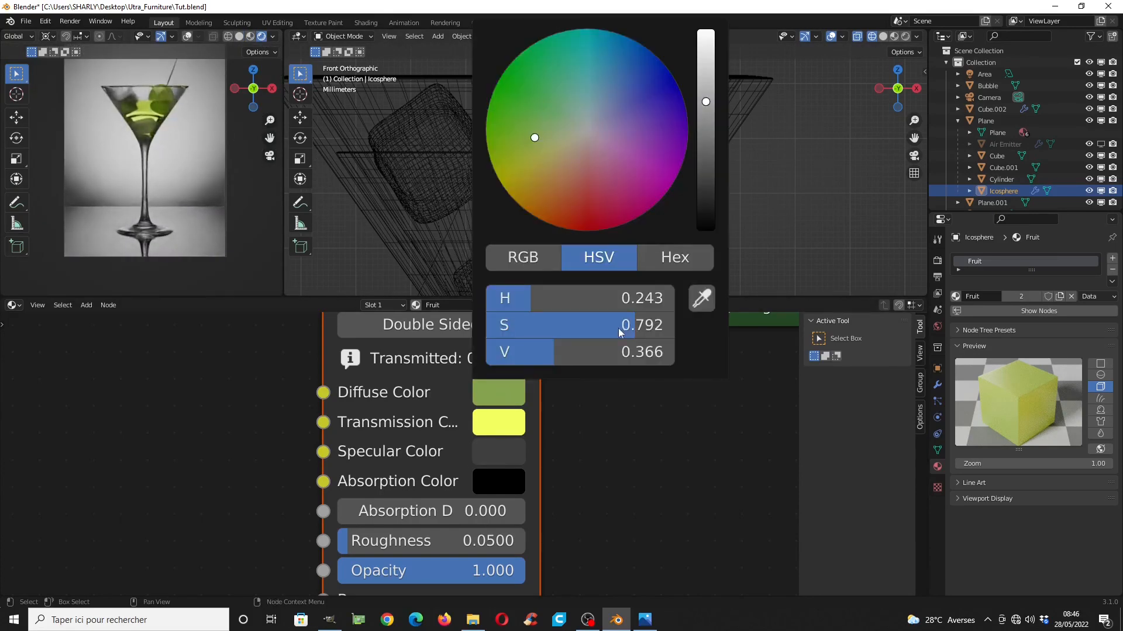
click(708, 135)
drag(710, 134, 708, 149)
click(972, 347)
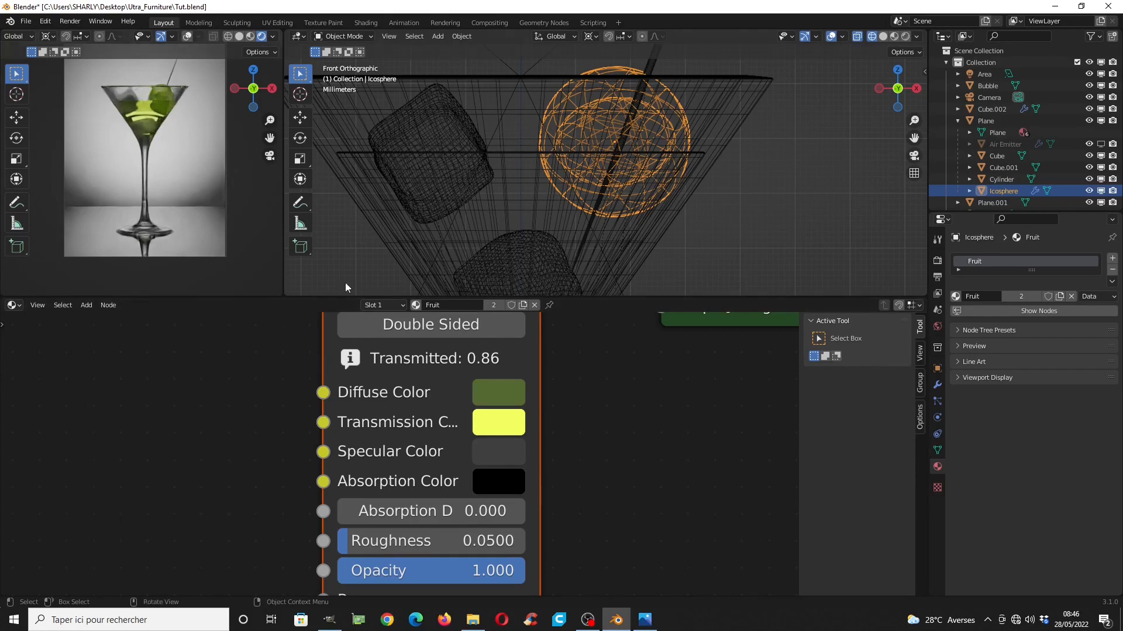
Assign the existing Ice_Cube material to the upper ice cube inside the glass
click(492, 170)
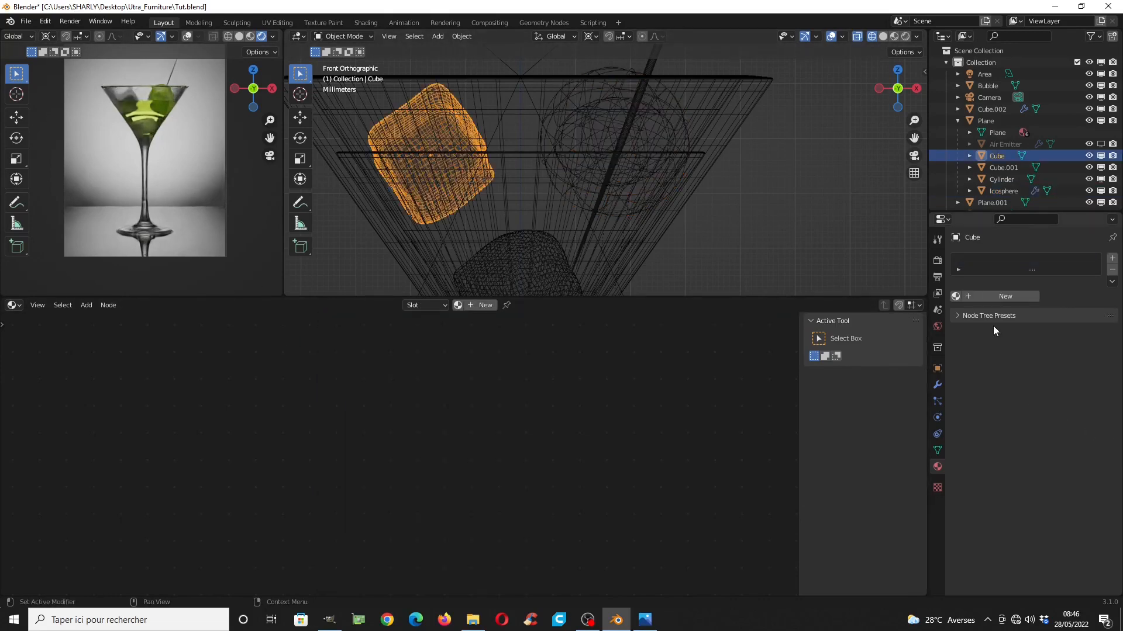
click(957, 297)
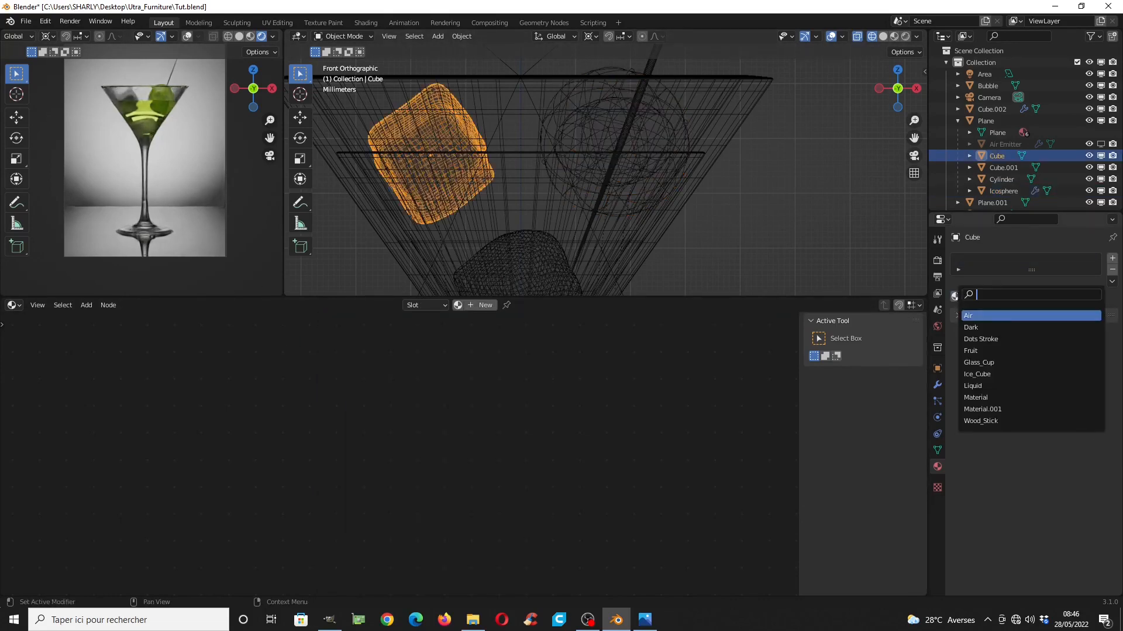
click(983, 377)
middle_drag(470, 366, 501, 491)
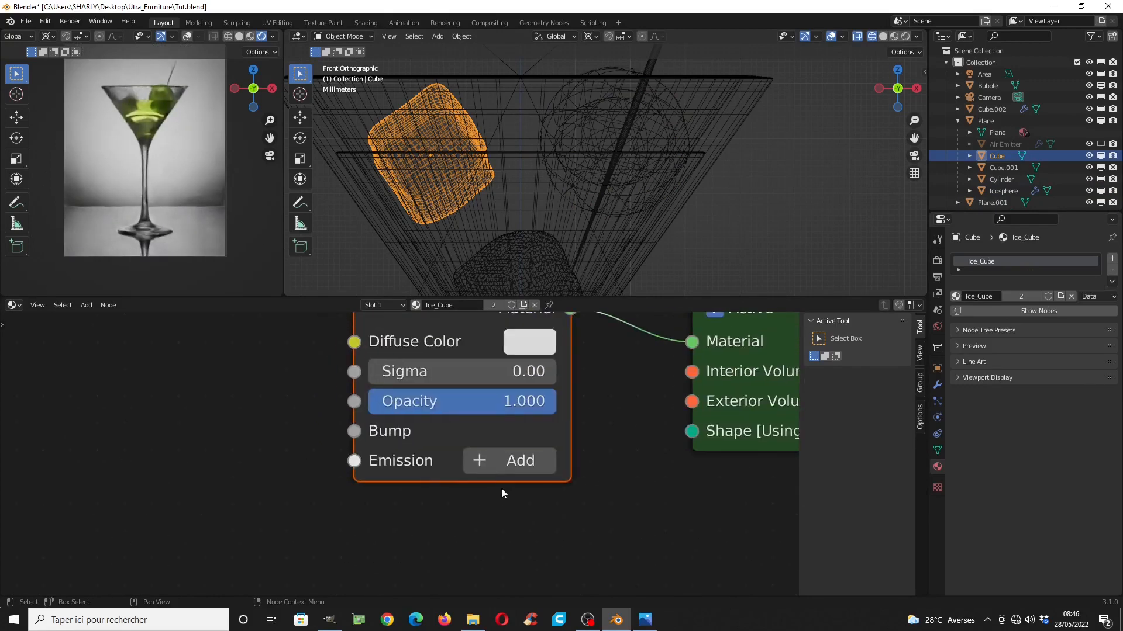
Apply the basic Glass node tree preset to the Ice_Cube material
click(961, 345)
click(961, 345)
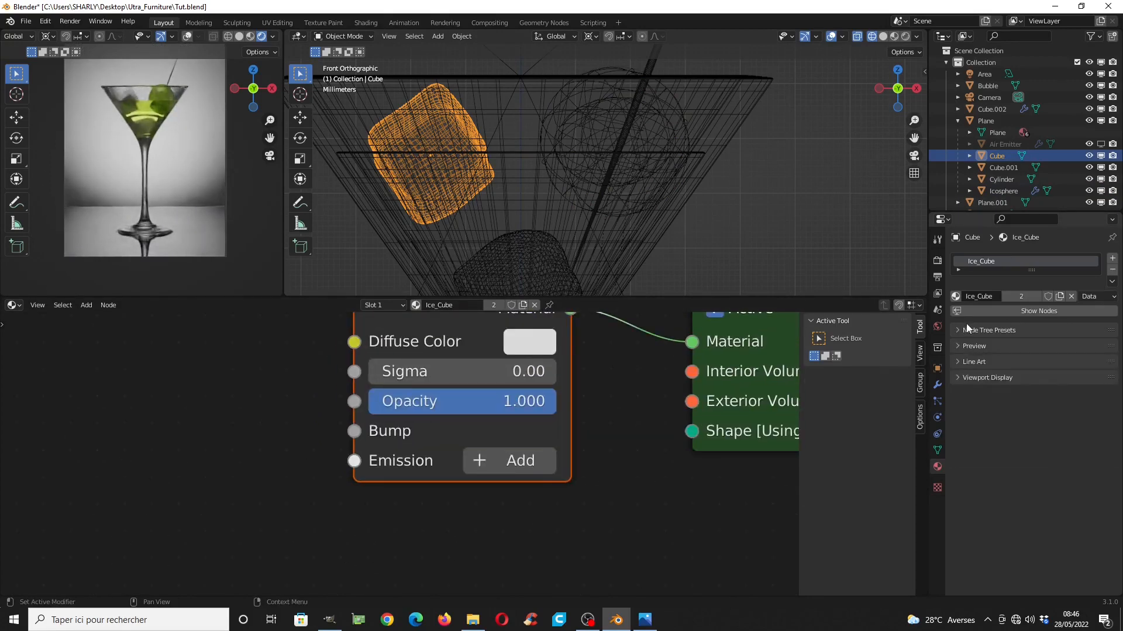
click(966, 329)
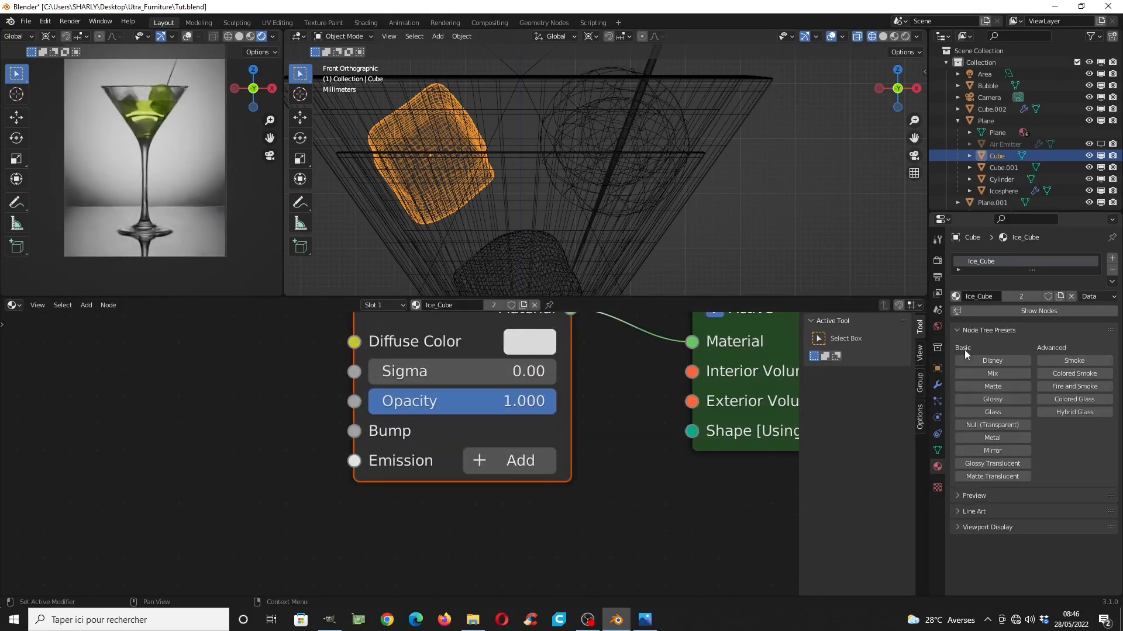
click(1001, 412)
scroll(535, 420, down, 3)
scroll(464, 405, up, 1)
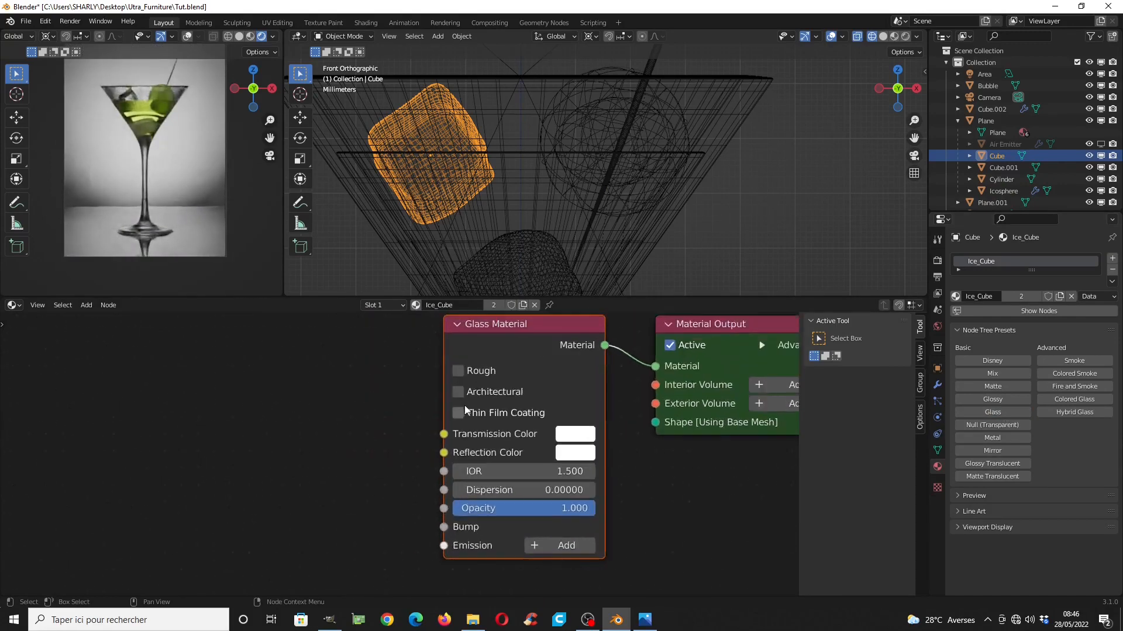
scroll(465, 405, up, 1)
middle_drag(504, 405, 451, 408)
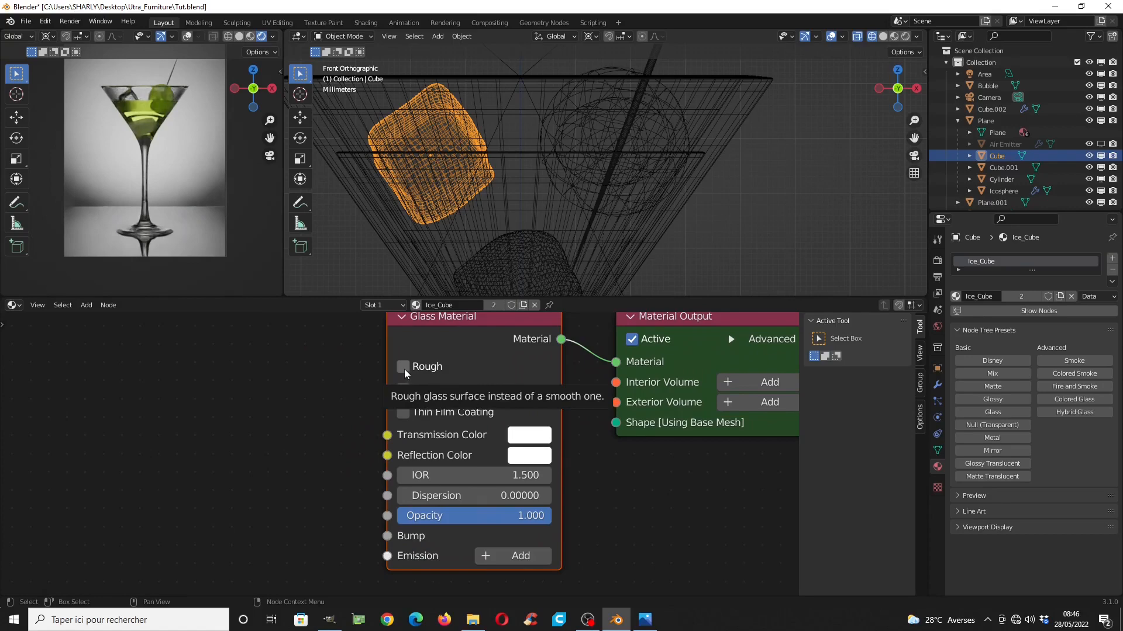
Make the Ice_Cube glass material rough and set its roughness to 0.075
scroll(405, 369, down, 1)
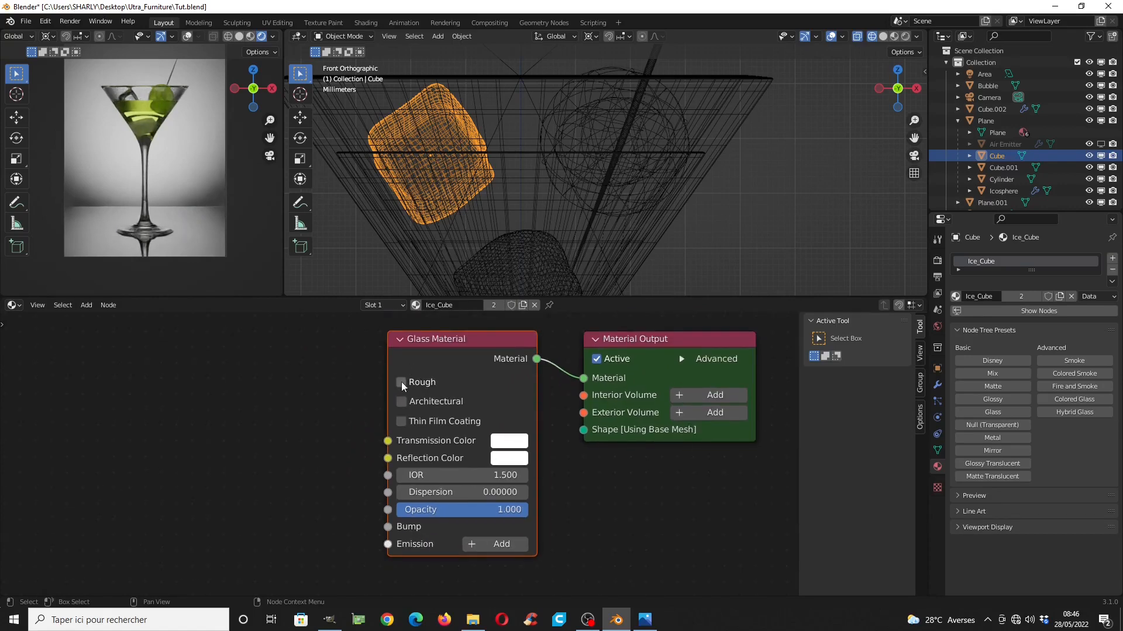
click(401, 383)
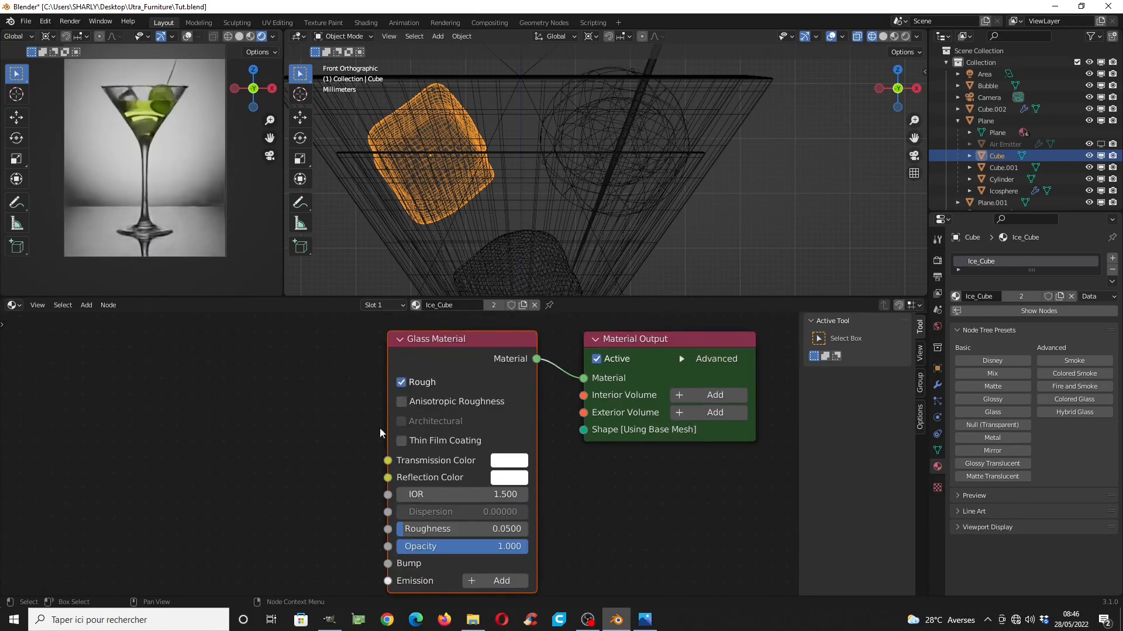
middle_drag(427, 445, 428, 413)
click(425, 497)
click(425, 496)
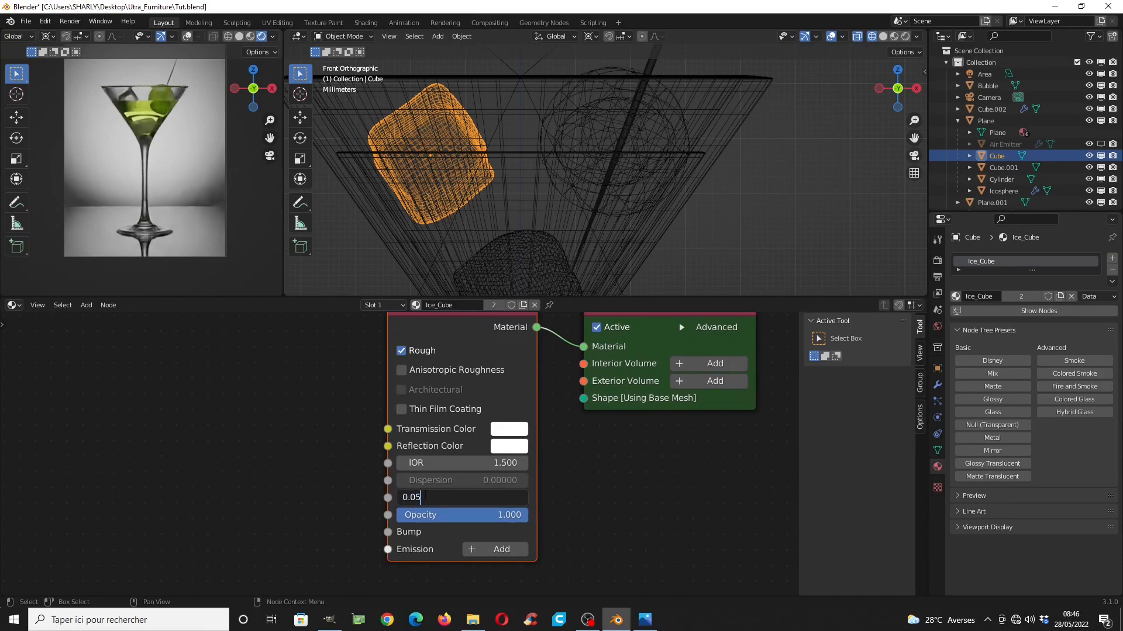
text(7)
key(Return)
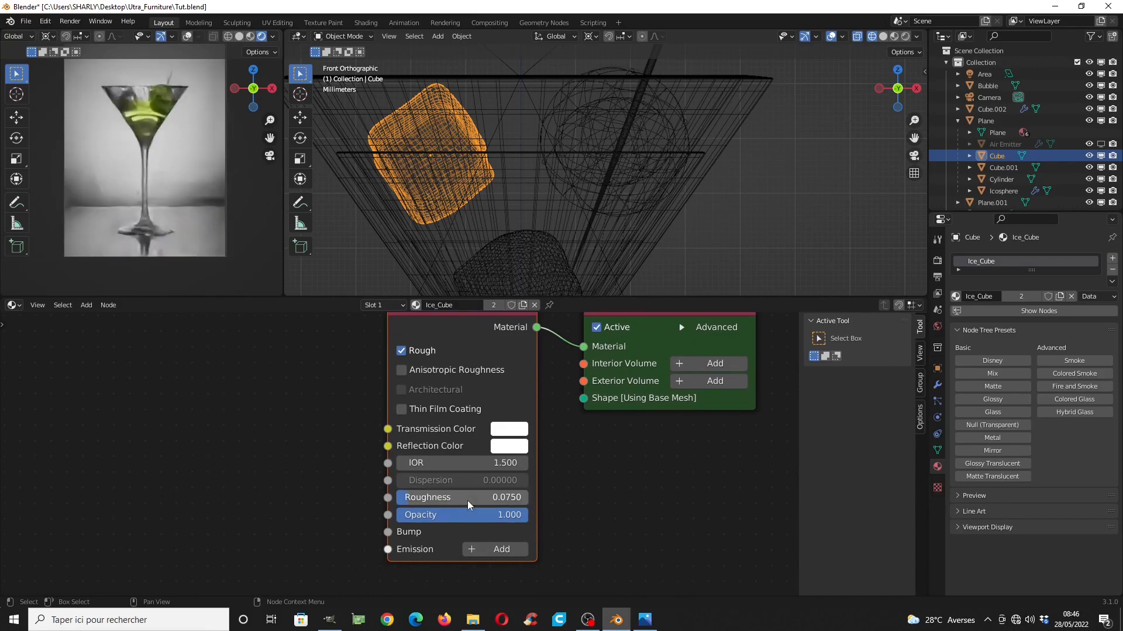
scroll(458, 500, down, 1)
middle_drag(458, 500, 541, 498)
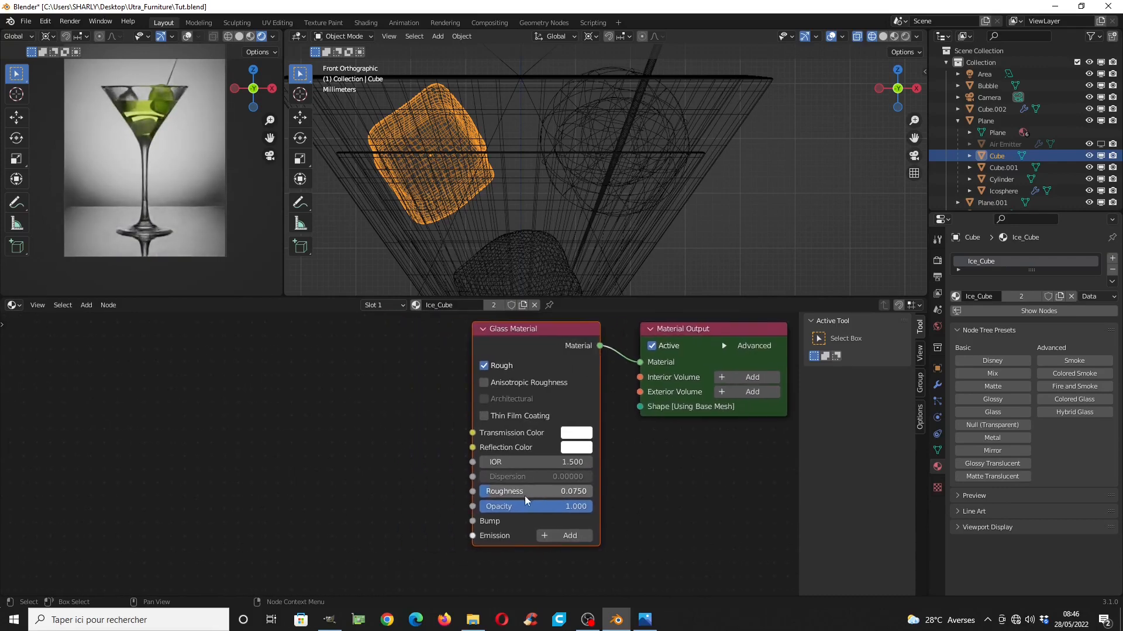
key(shift+a)
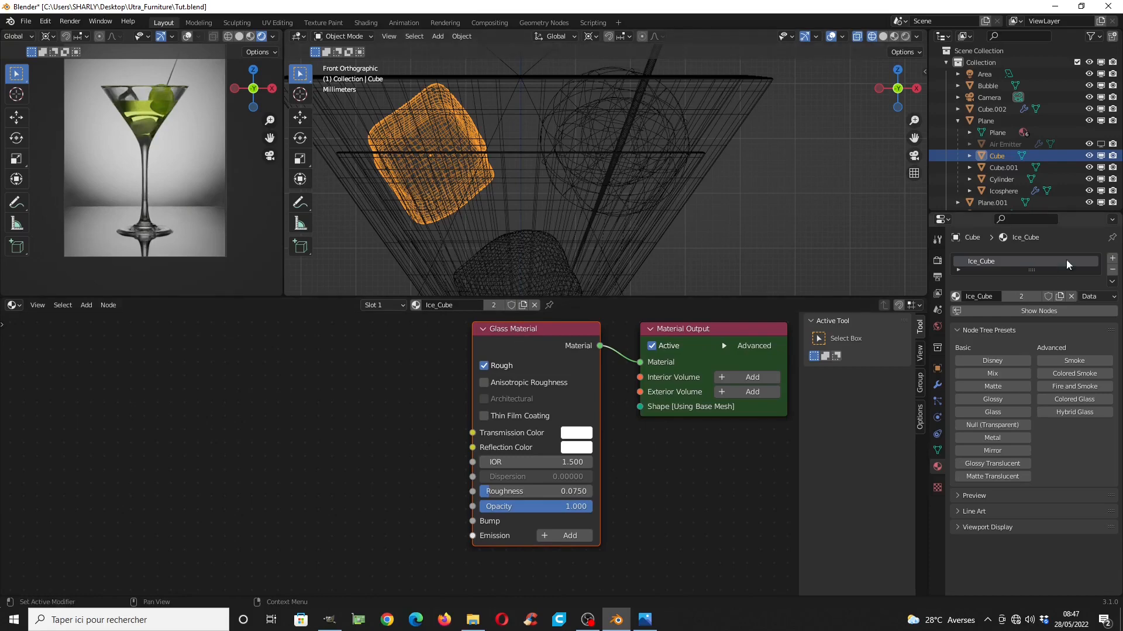
Assign the existing Ice_Cube material to the lower ice cube, Cube.001
click(550, 249)
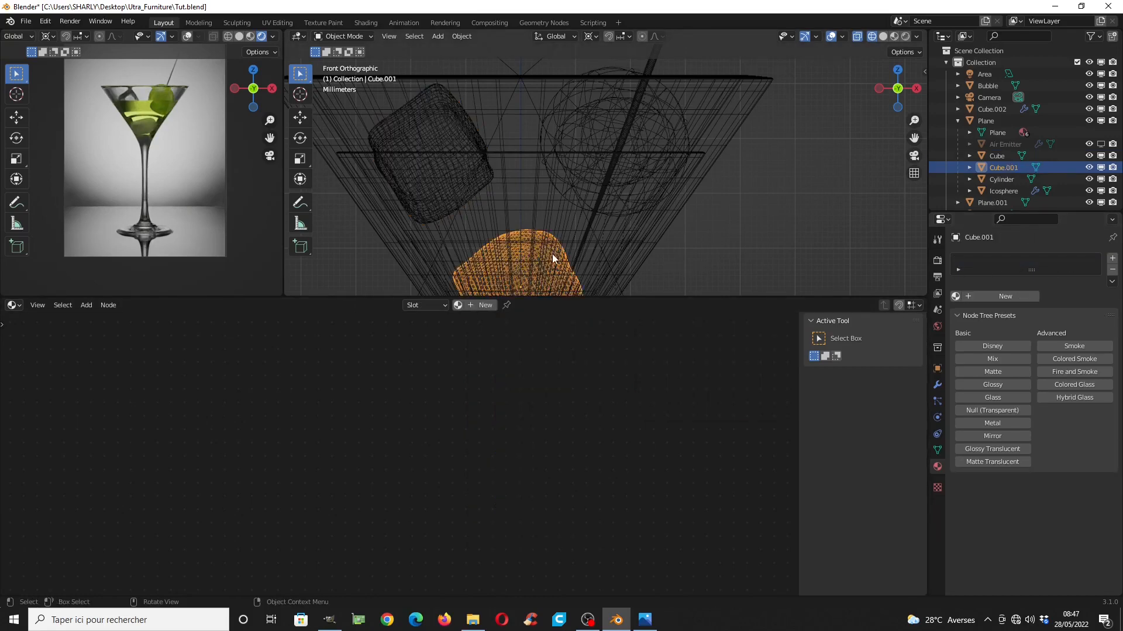
click(955, 297)
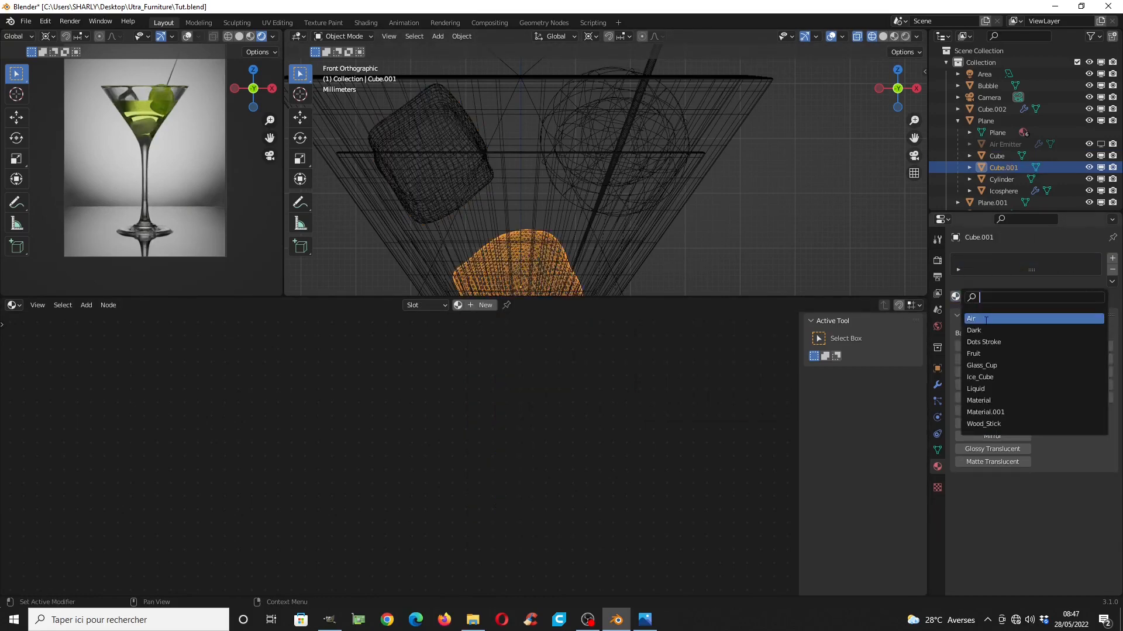
text(i)
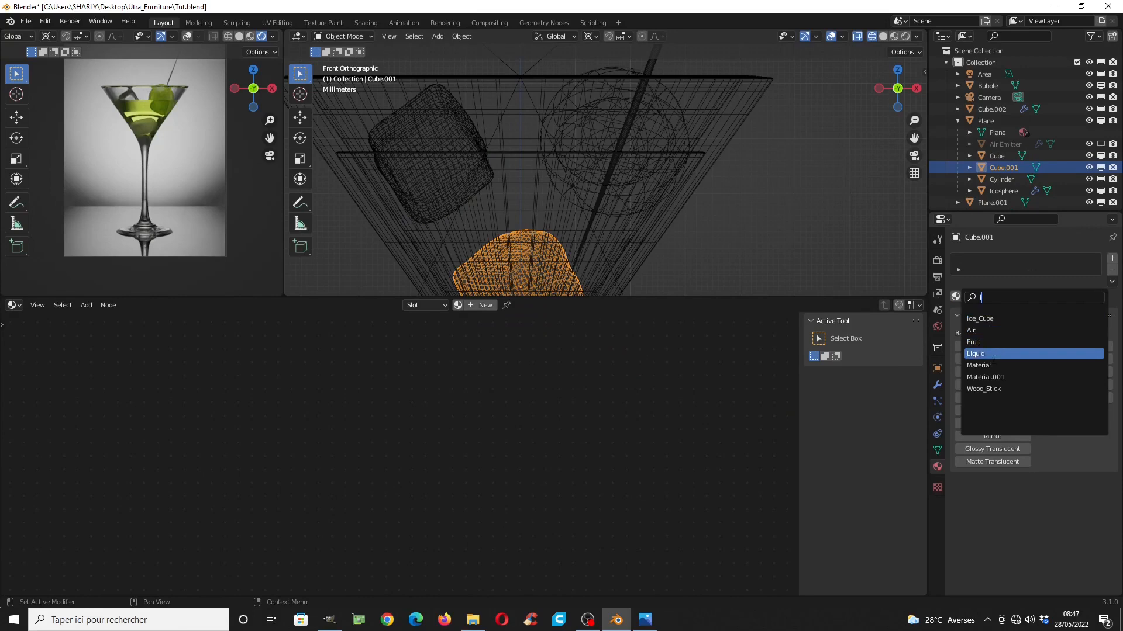
click(998, 320)
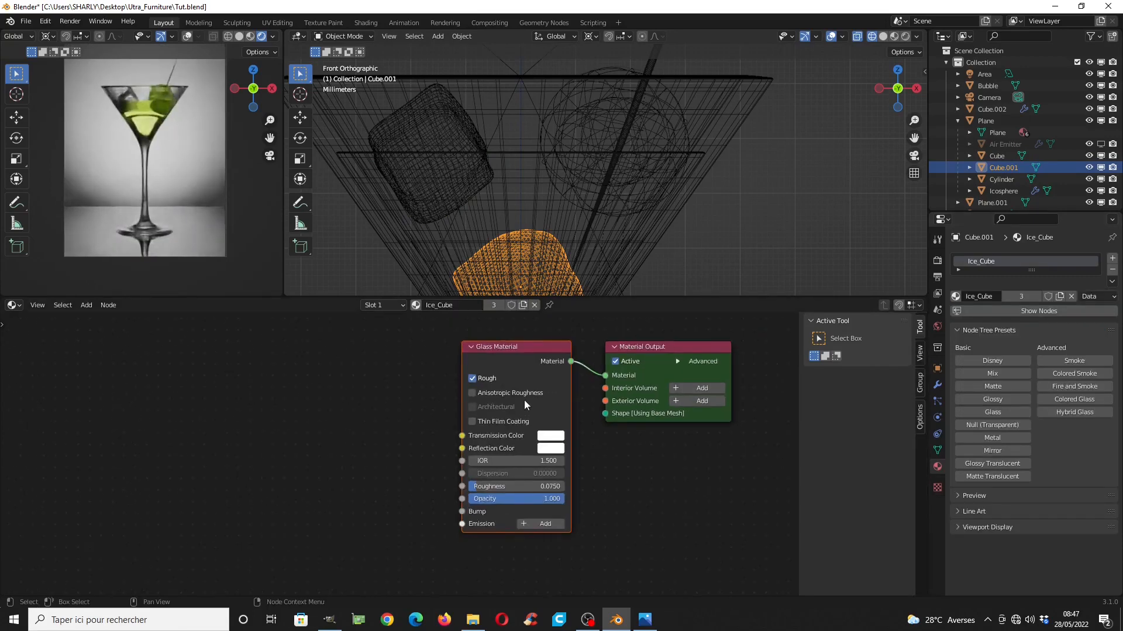
middle_drag(524, 401, 499, 415)
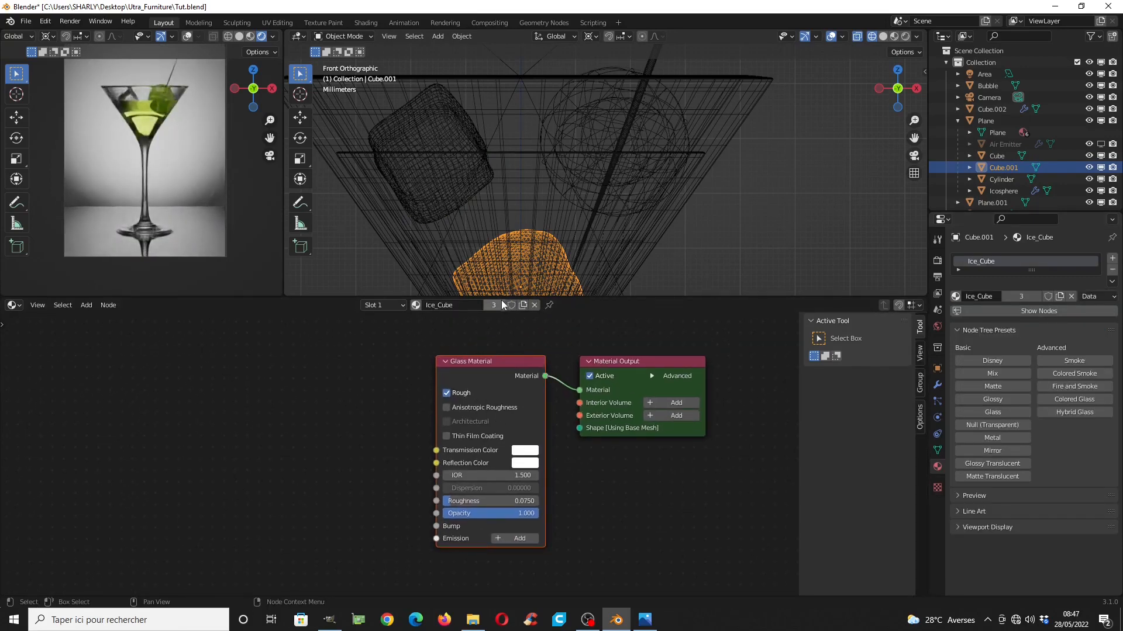
Check the Liquid and Glass_Cup volume priorities, and connect a new Clear Volume node to the Ice_Cube material's interior volume
click(734, 107)
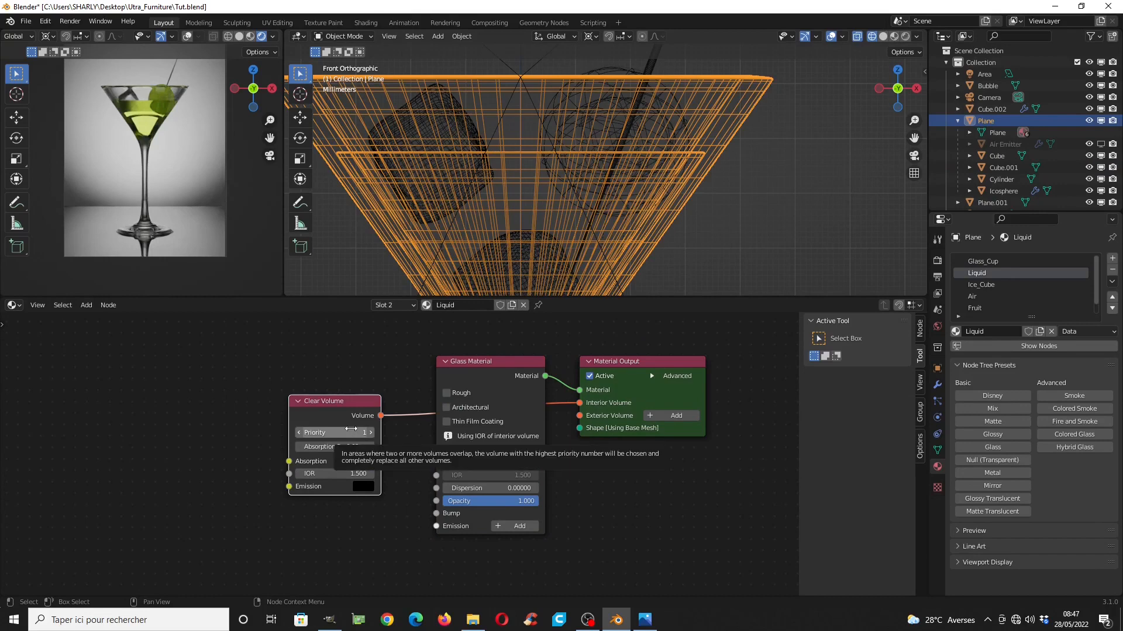
click(987, 262)
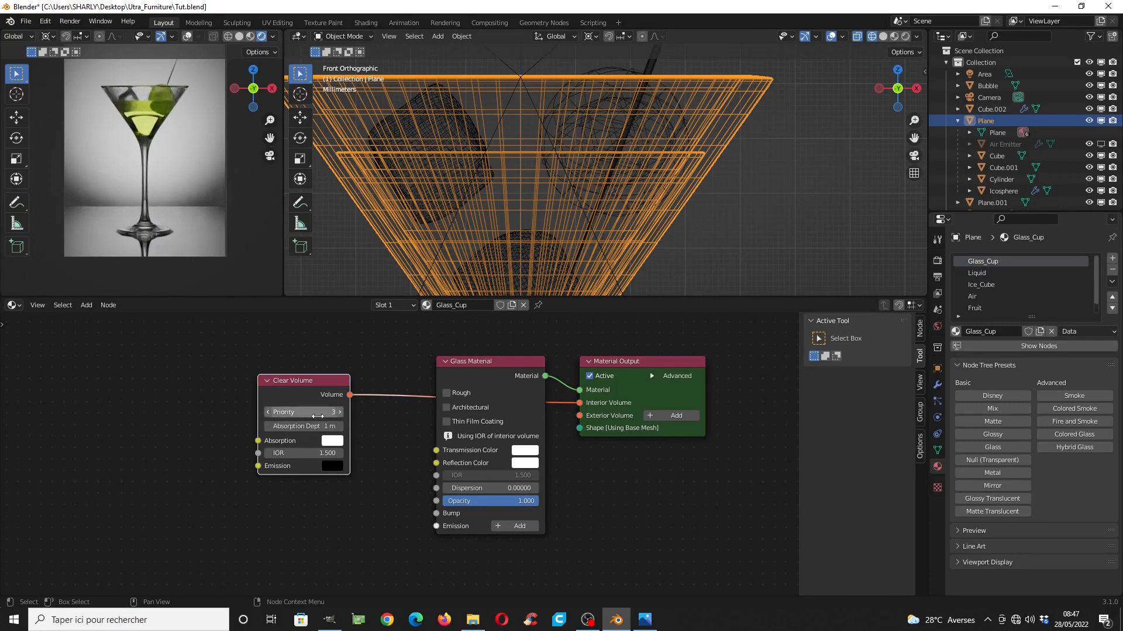
click(459, 127)
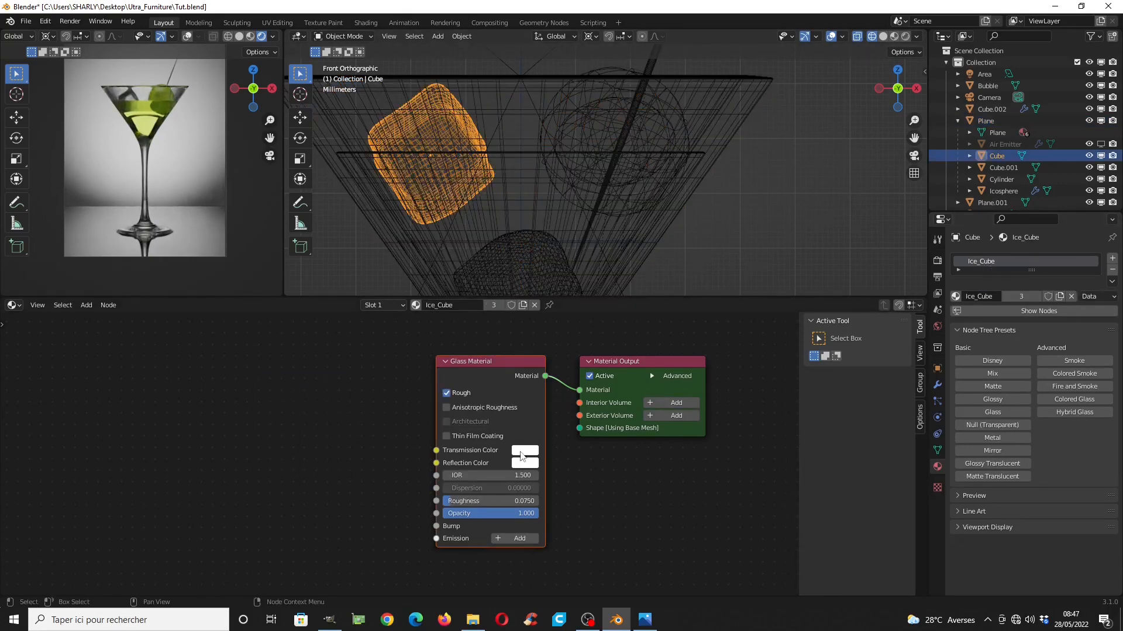
key(shift+a)
mouse_move(372, 424)
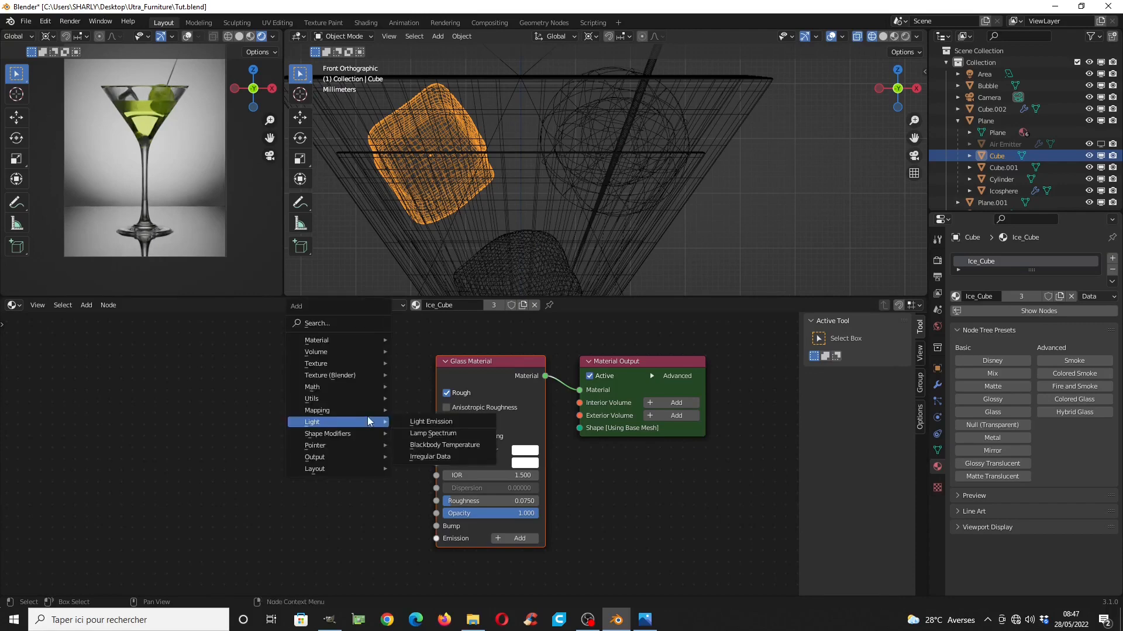
mouse_move(330, 352)
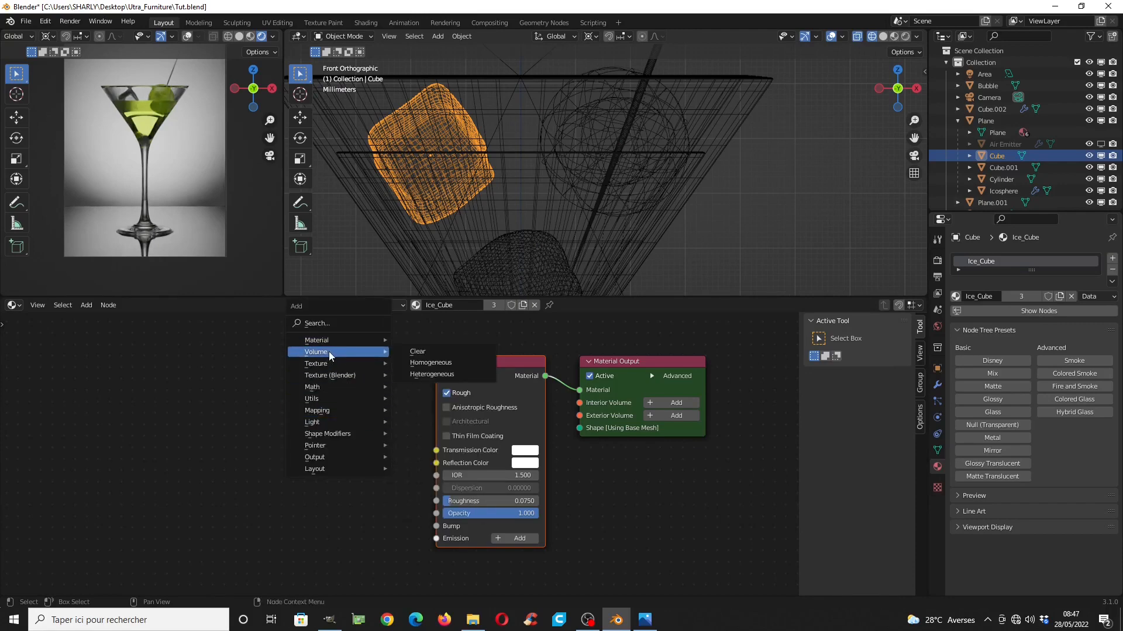
click(429, 351)
click(372, 407)
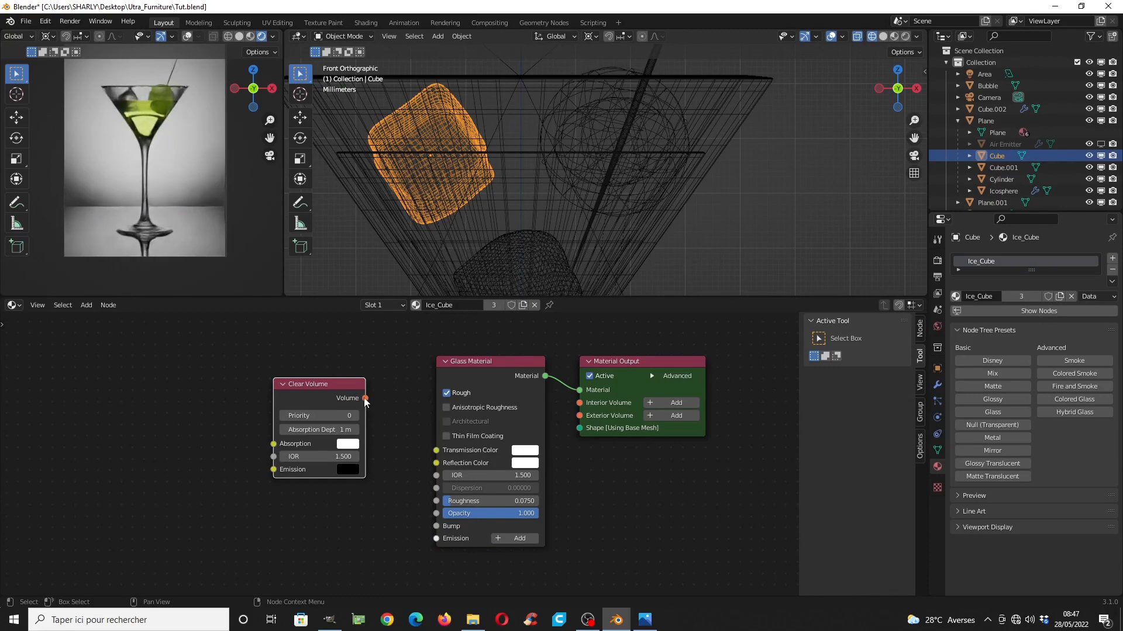
drag(365, 398, 579, 403)
Set the priority of the Ice_Cube material's Clear Volume to 2
scroll(333, 421, up, 1)
scroll(333, 421, up, 1)
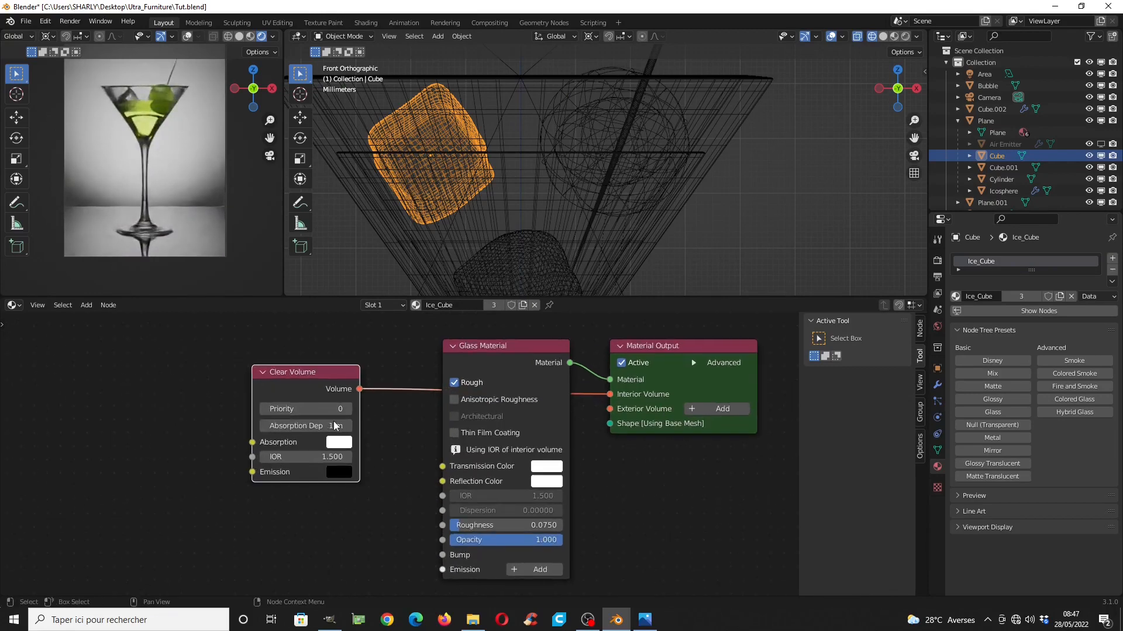
click(320, 409)
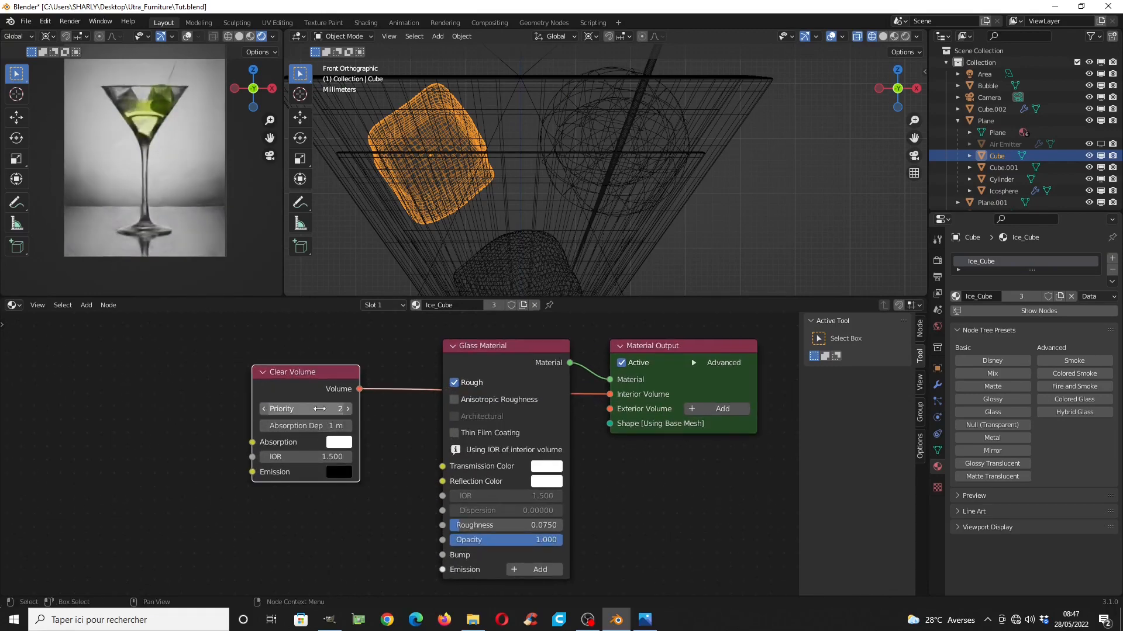
key(Return)
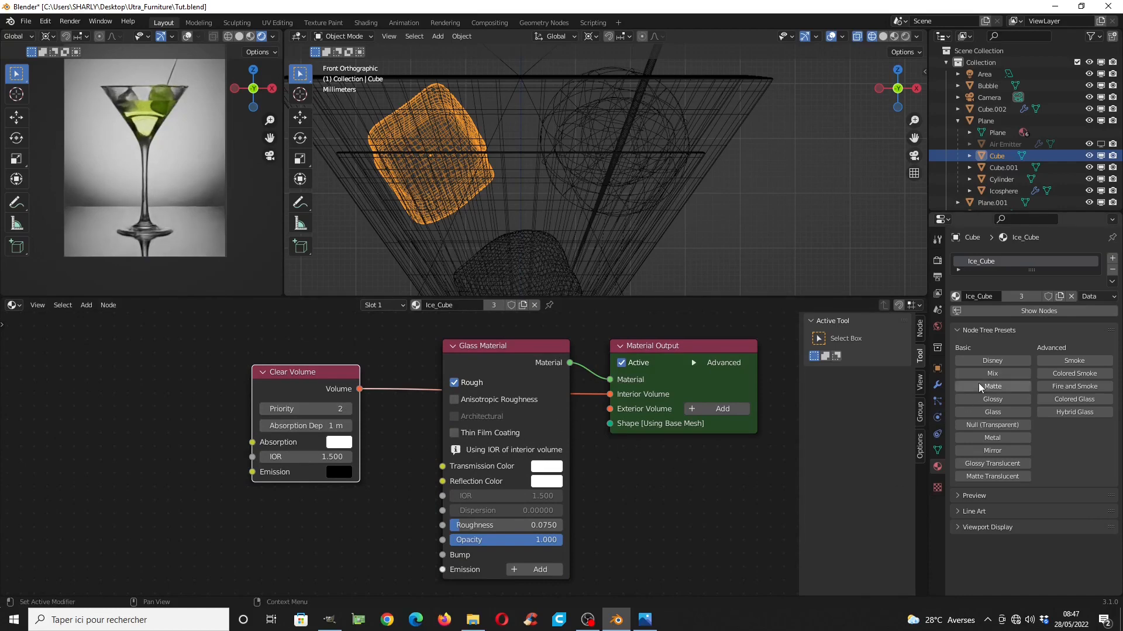
Assign the existing Air material to the small Bubble sphere beside the glass and apply the Glass preset to it
scroll(693, 170, down, 2)
scroll(696, 175, down, 3)
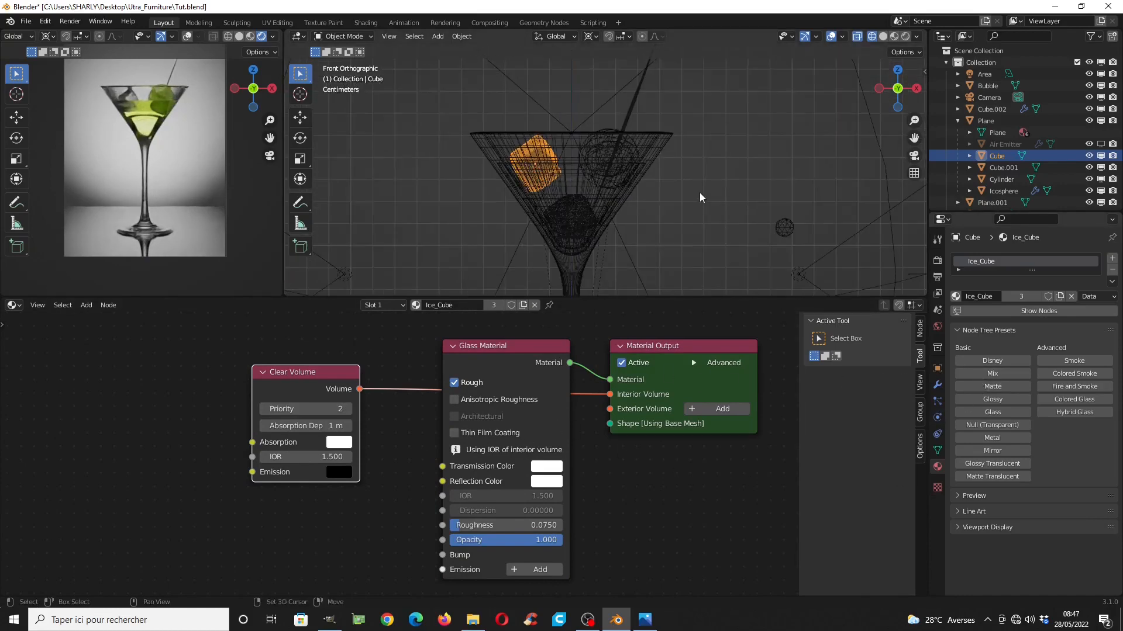
click(767, 195)
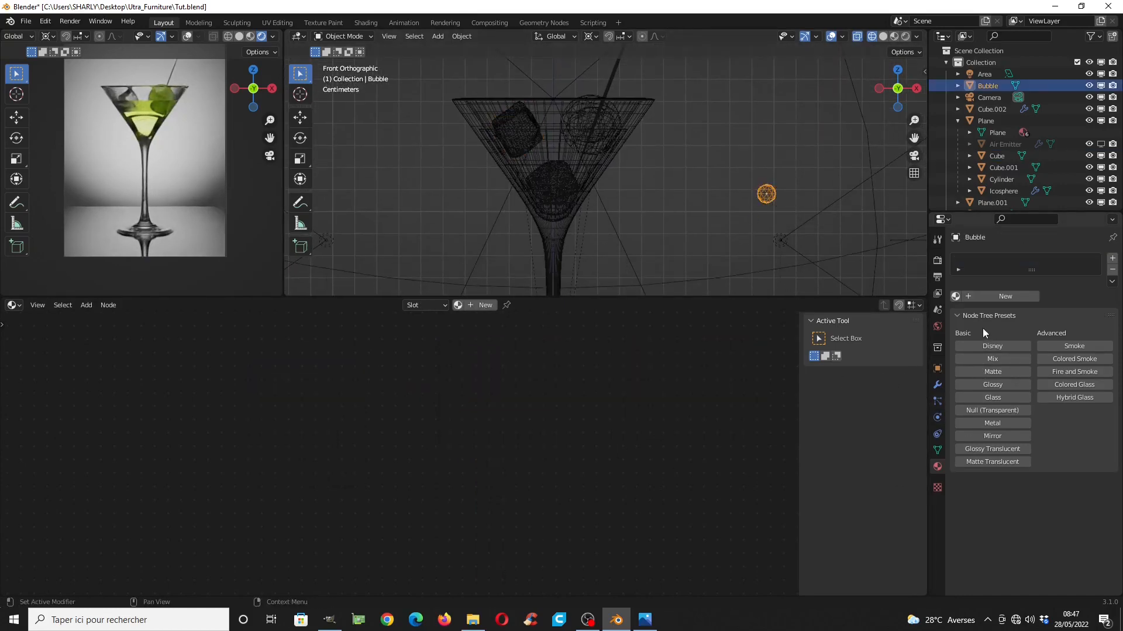
click(955, 297)
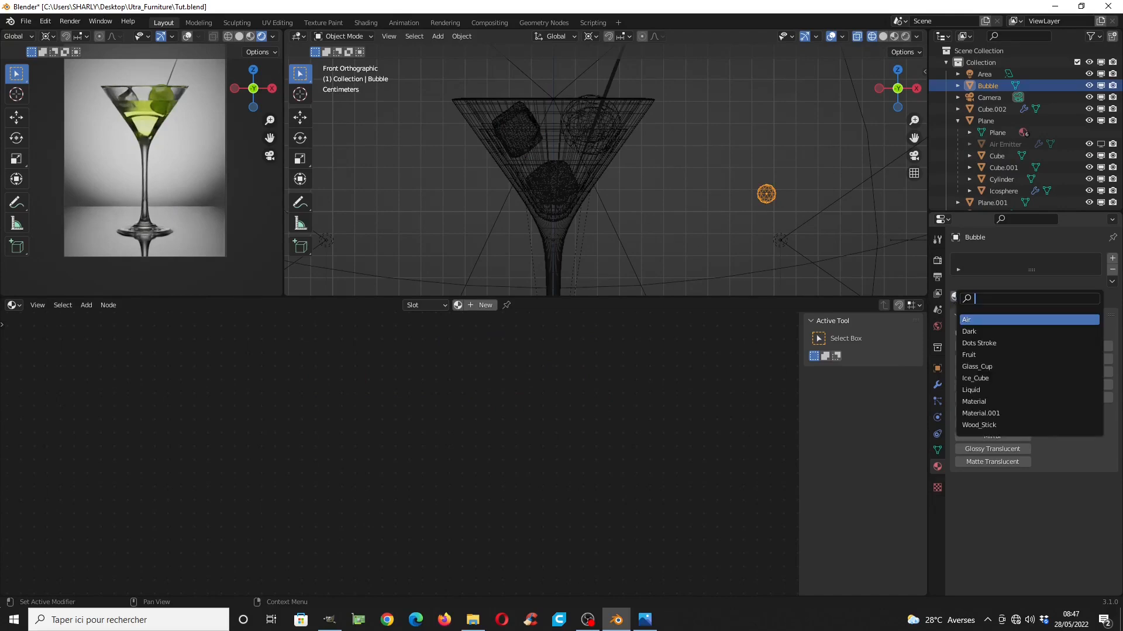
click(966, 320)
click(995, 411)
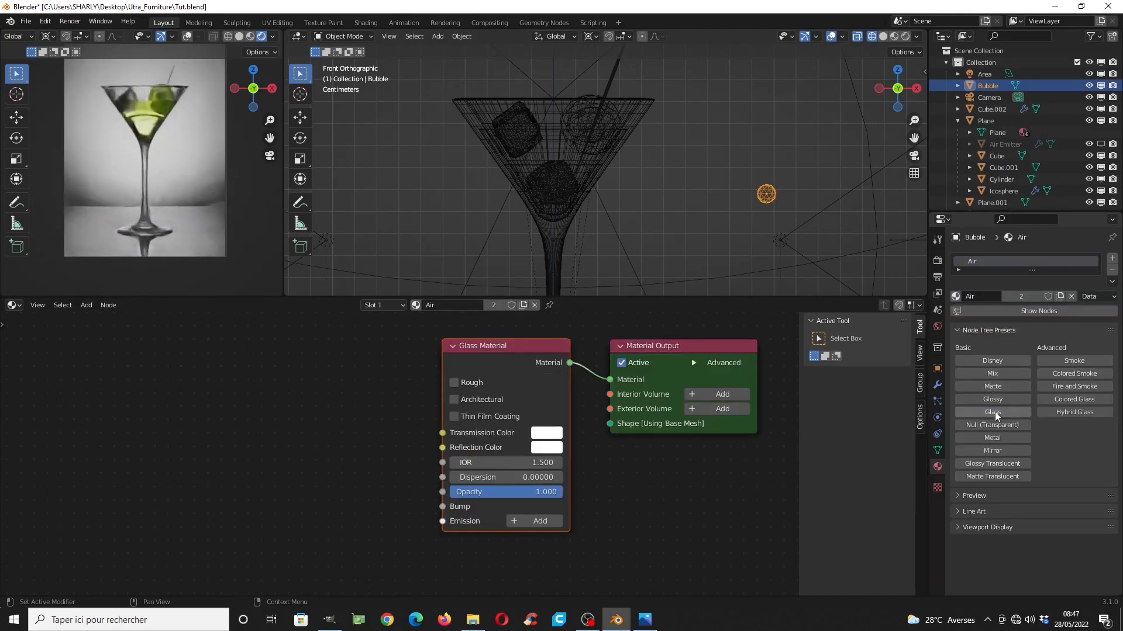
Add a Clear Volume node to the Air material, connect it to the interior volume, and save the file
key(shift+a)
mouse_move(303, 406)
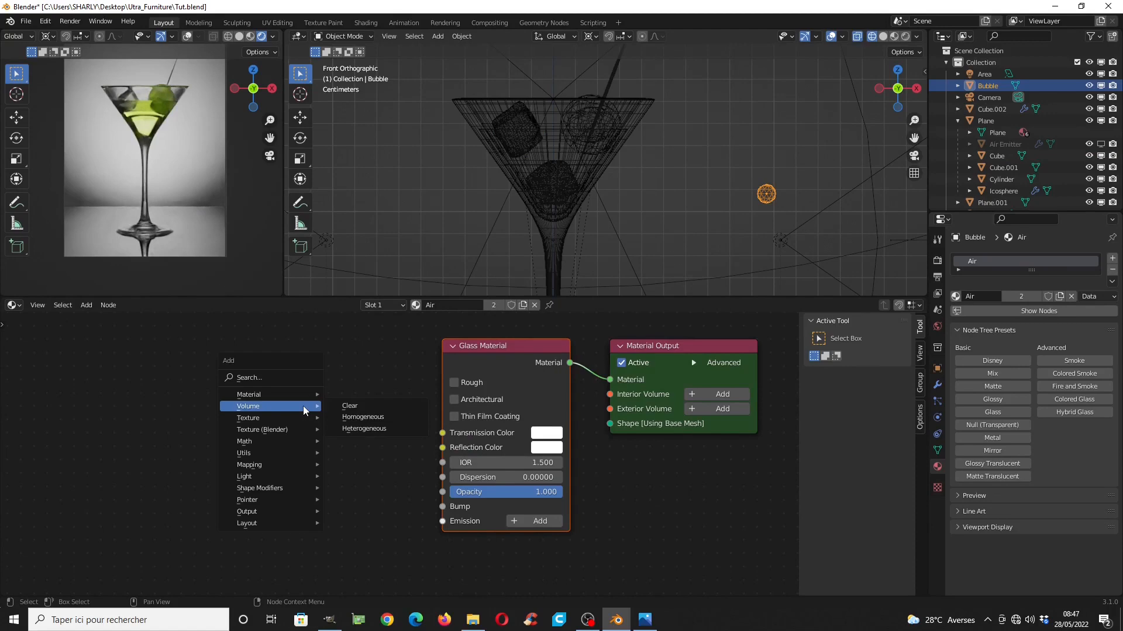
click(367, 405)
click(364, 403)
drag(362, 403, 610, 395)
scroll(351, 402, down, 1)
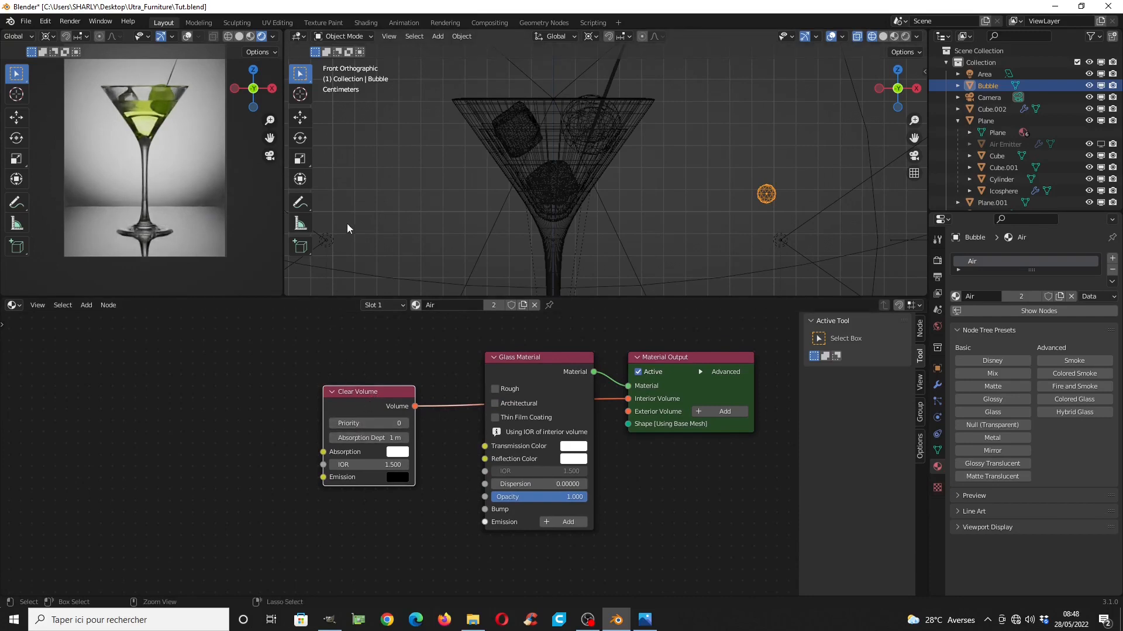
key(ctrl+s)
Set the priority of the Air material's Clear Volume to 2
scroll(352, 458, up, 2)
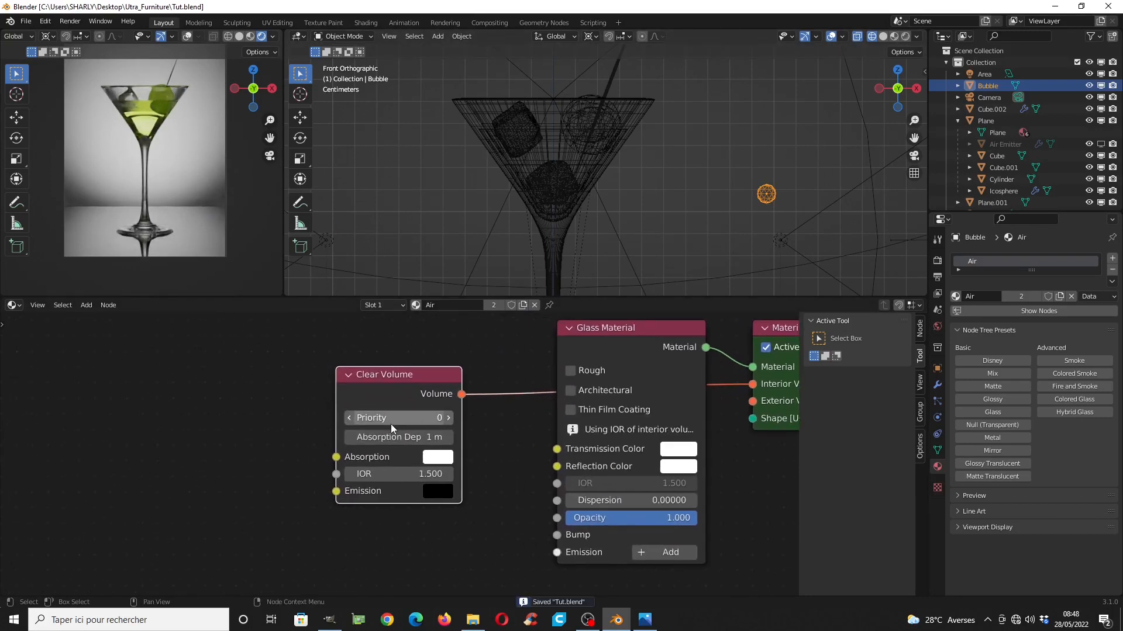
click(408, 413)
text(2)
key(Return)
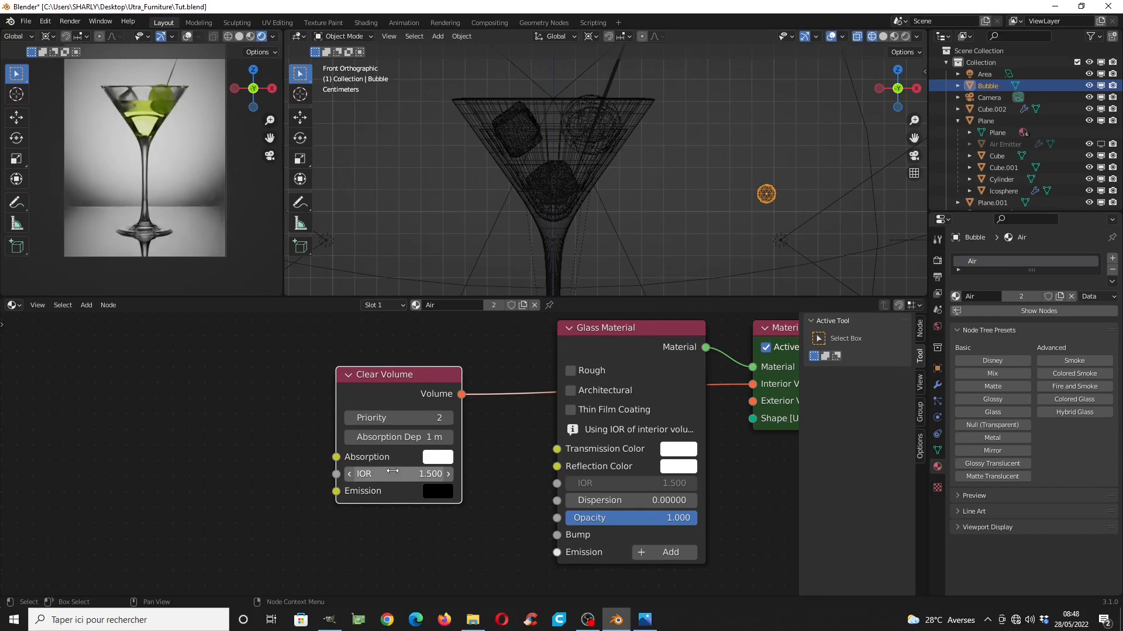
Add an IOR Preset node to the Air material and connect it to the Clear Volume's IOR
middle_drag(392, 471, 490, 467)
key(shift+a)
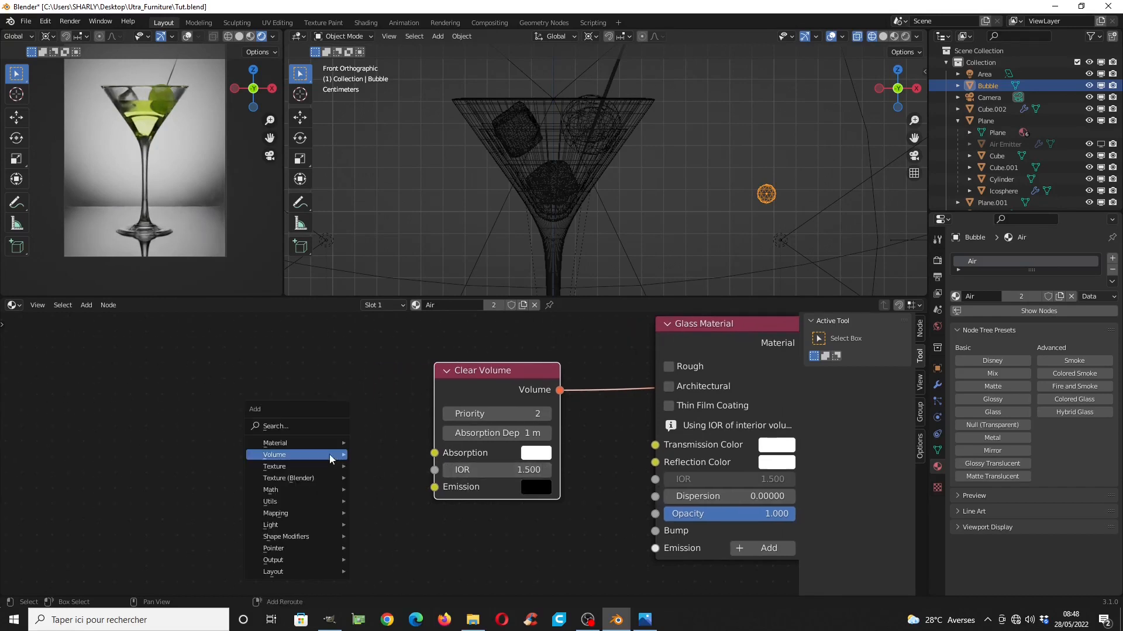
mouse_move(310, 502)
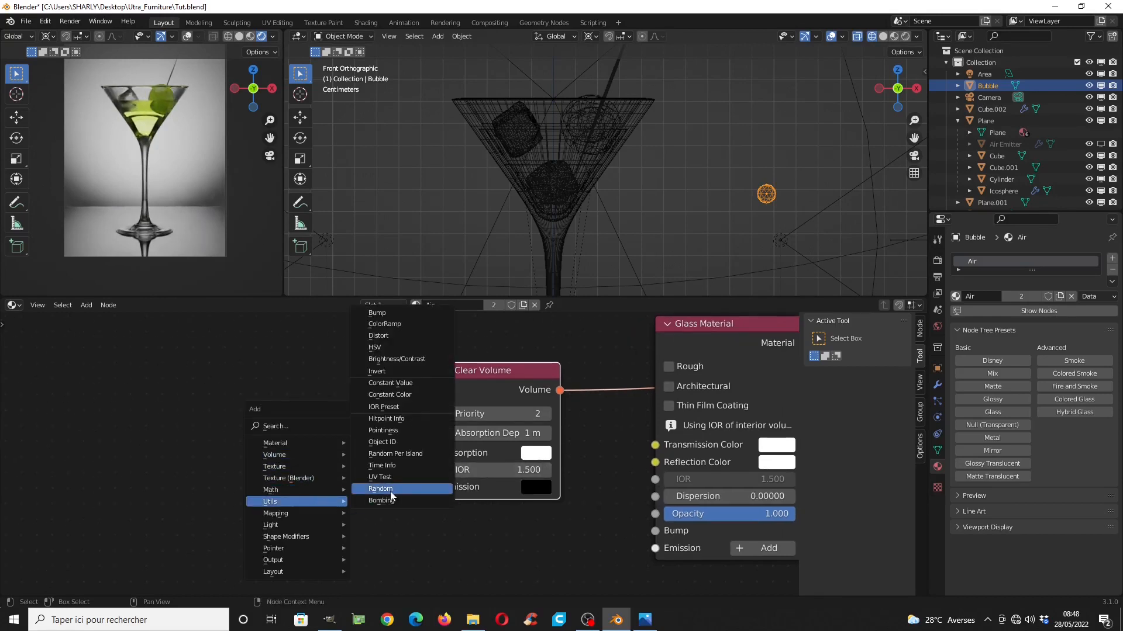
click(397, 407)
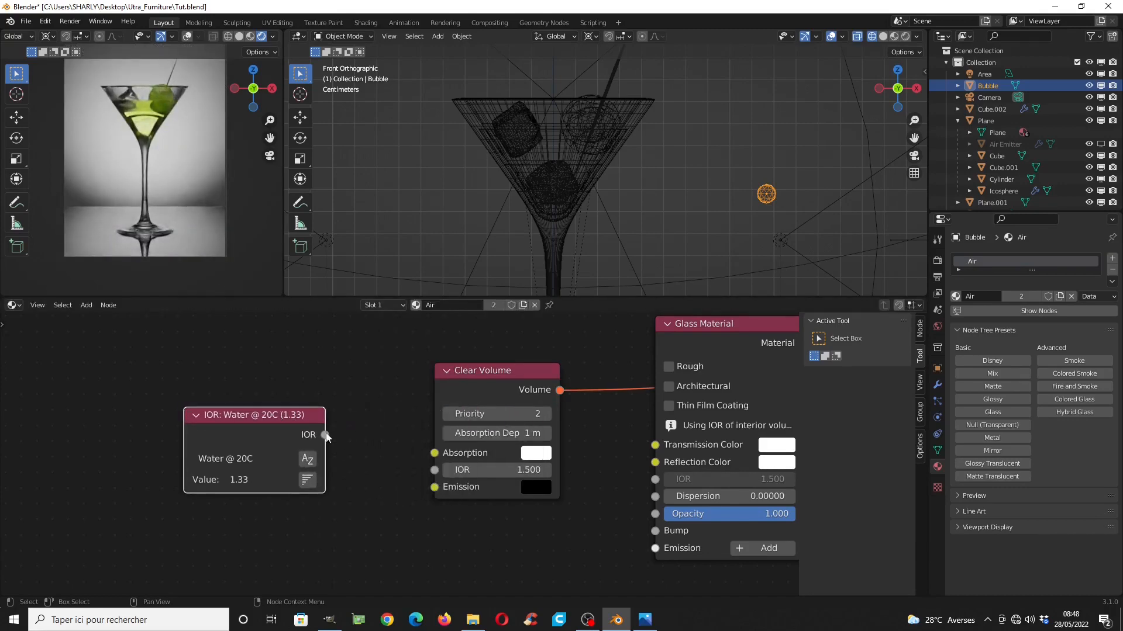
drag(324, 435, 434, 469)
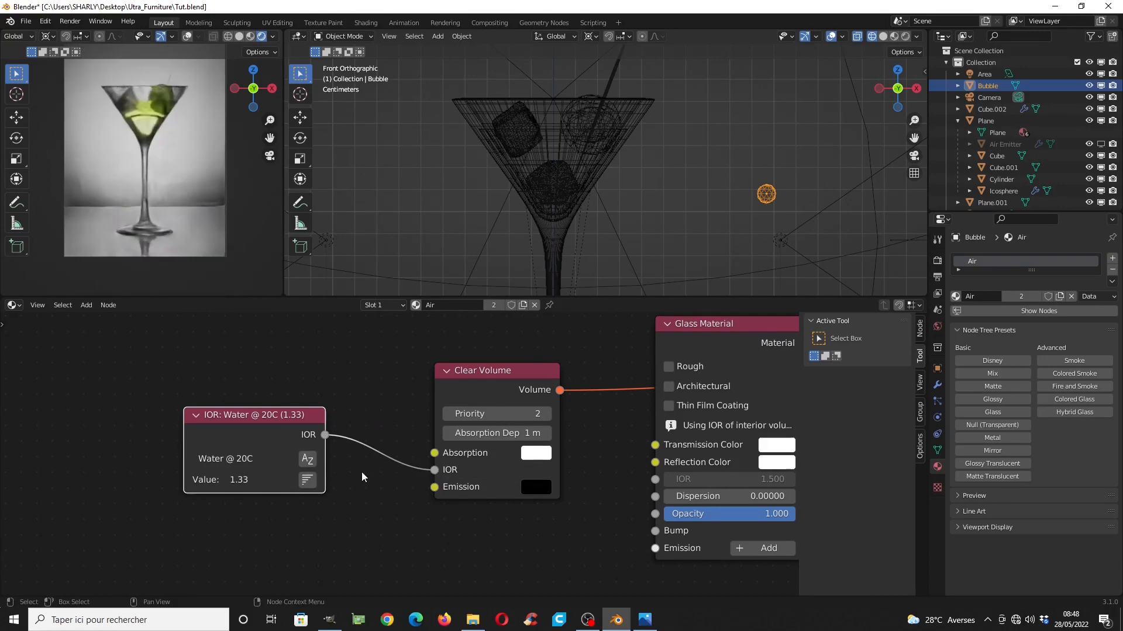
Set the Air material's IOR preset to Air @ 0C (1.000293)
click(307, 459)
text(a)
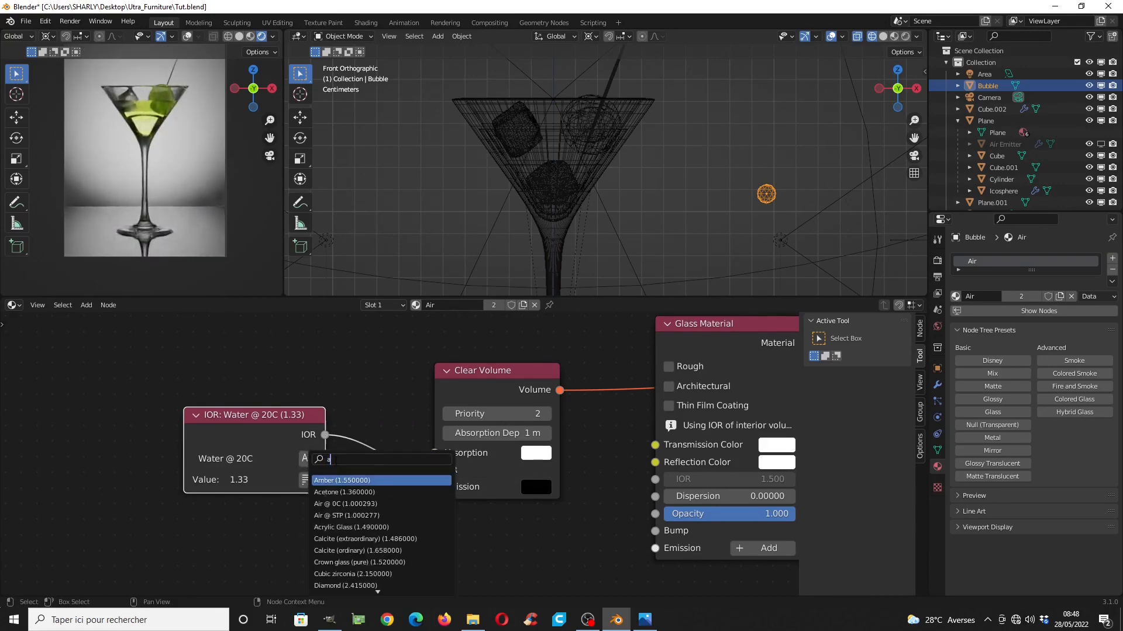
text(i)
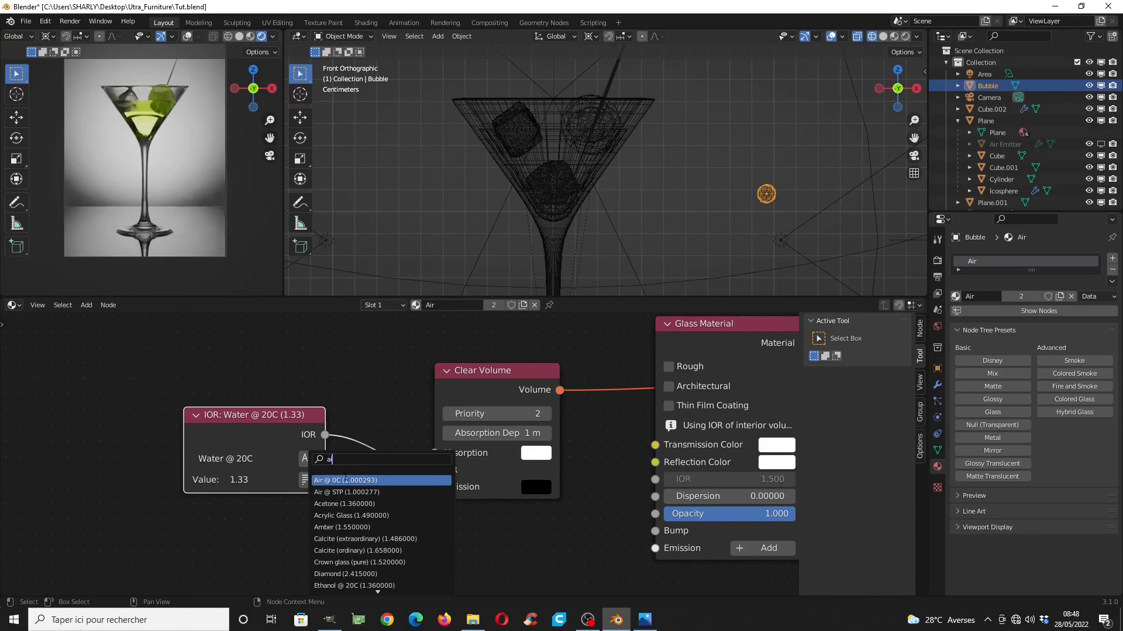
click(345, 480)
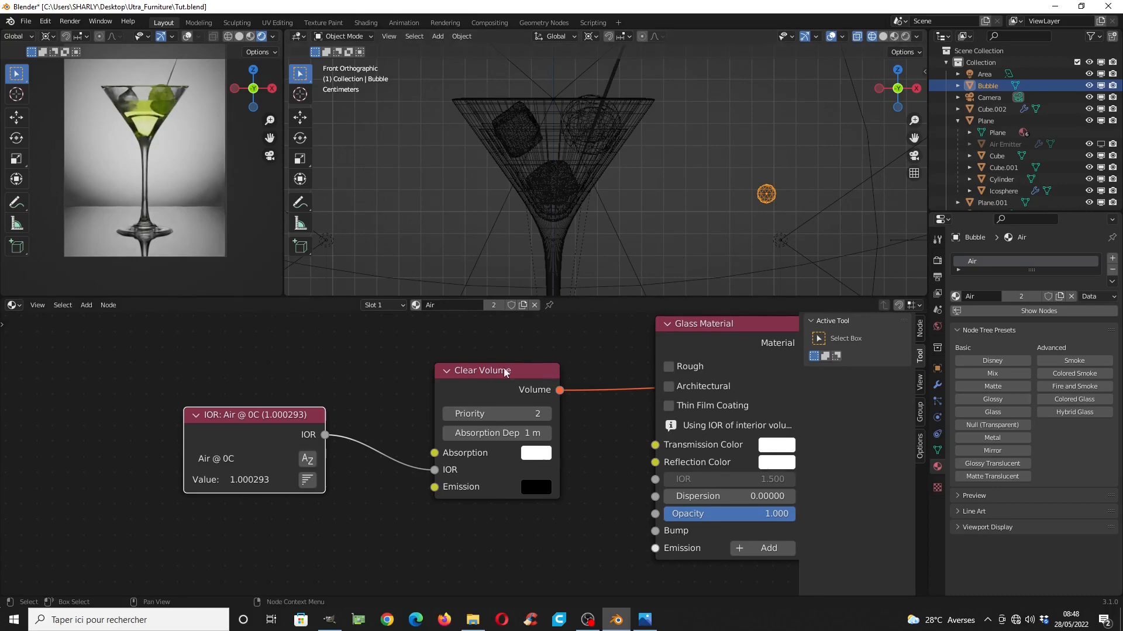
Copy the IOR preset node from the Air material into Ice_Cube's Clear Volume IOR and set the preset to Water Ice (1.31)
click(530, 120)
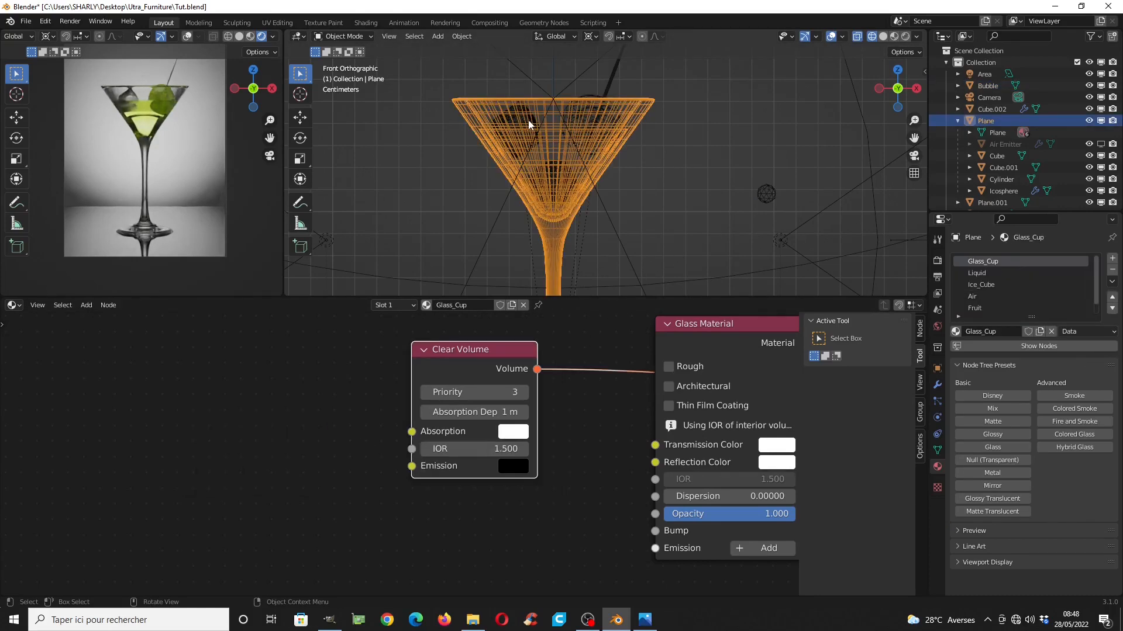
click(767, 194)
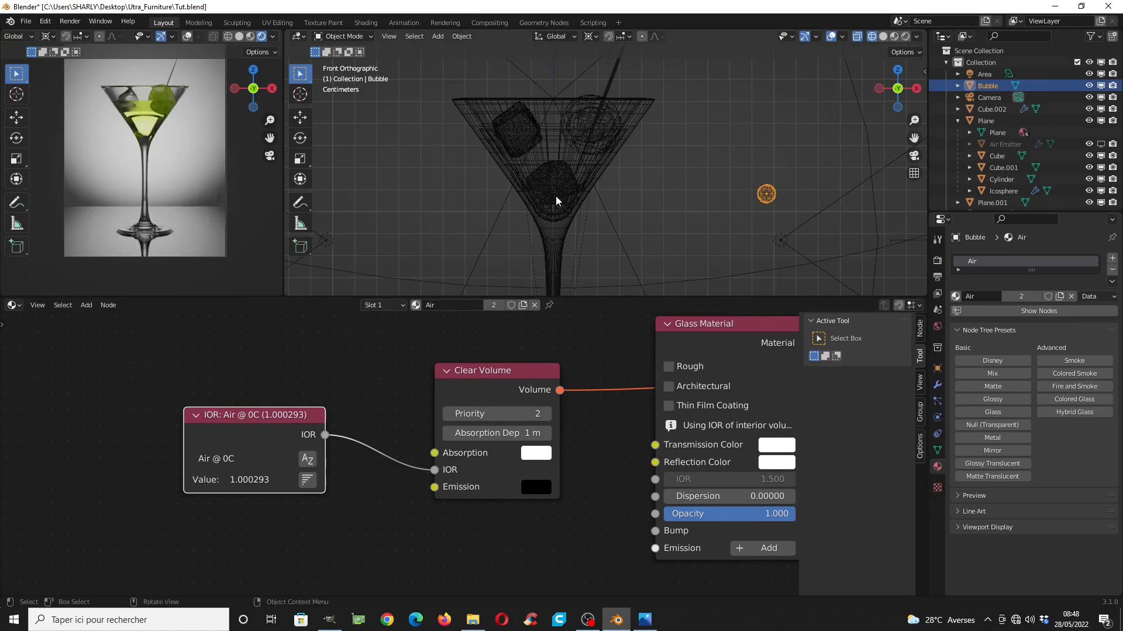
click(533, 132)
click(532, 132)
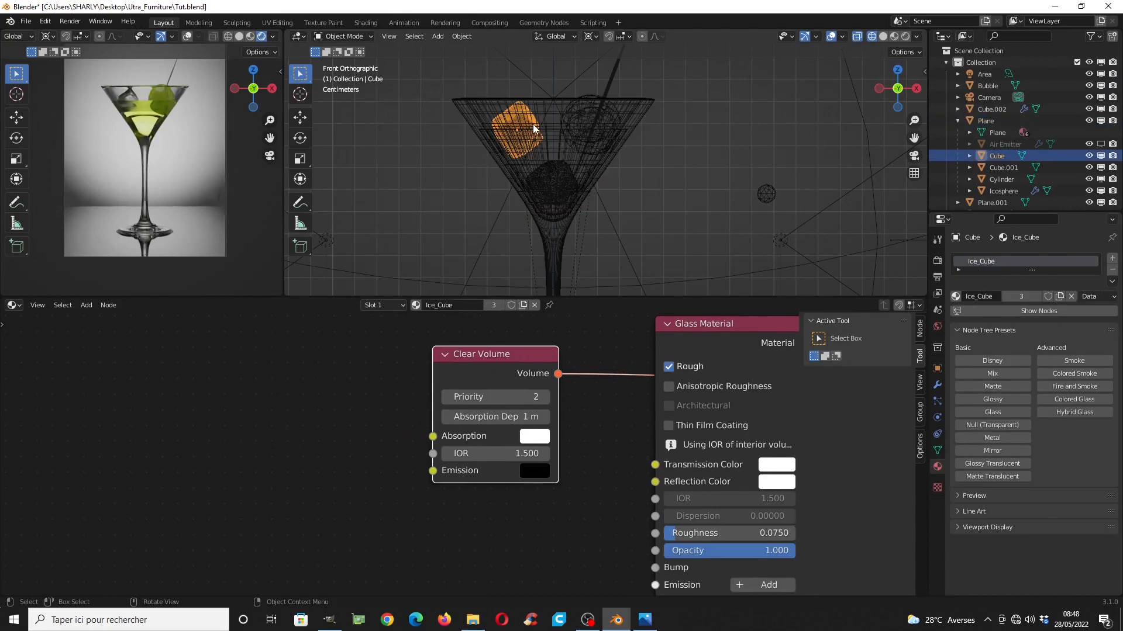
key(ctrl+v)
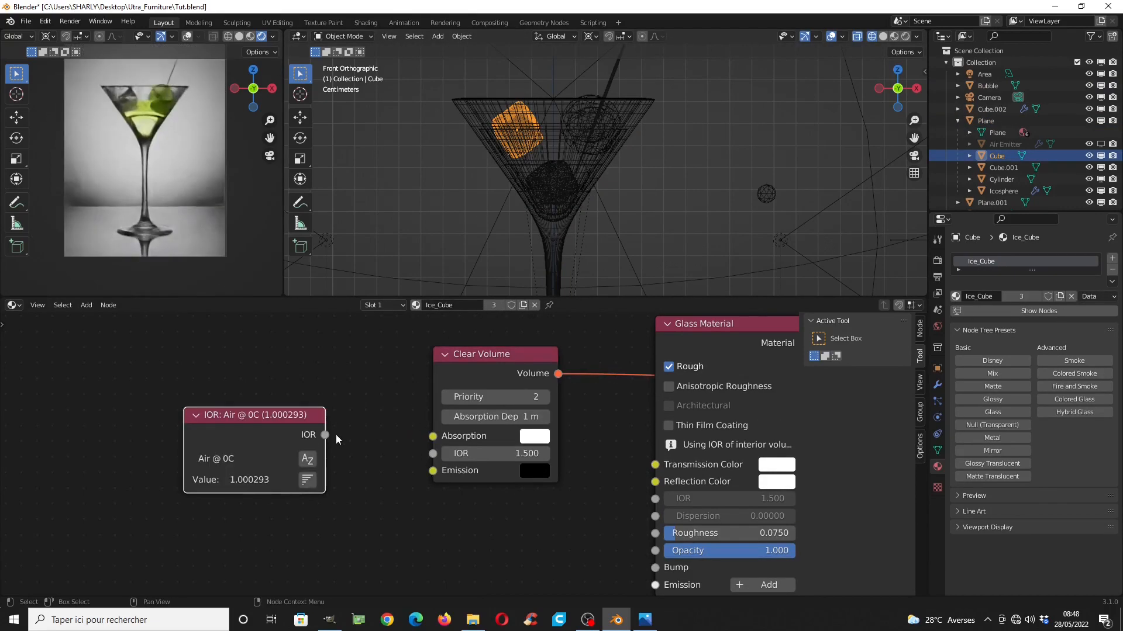
drag(324, 435, 433, 453)
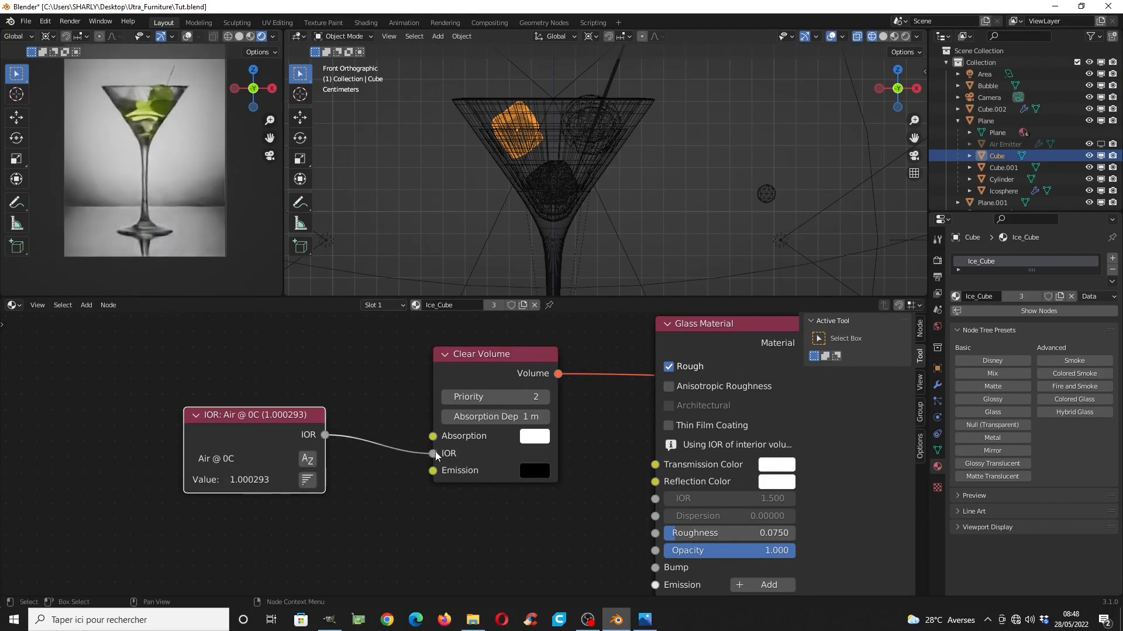
click(306, 461)
text(ice)
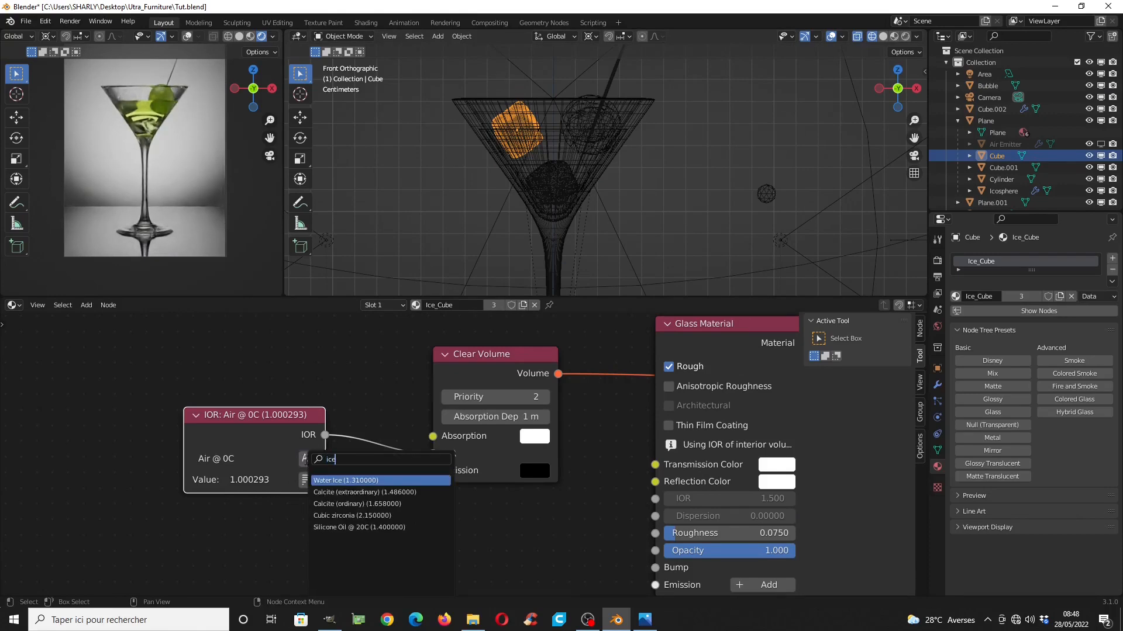
click(336, 480)
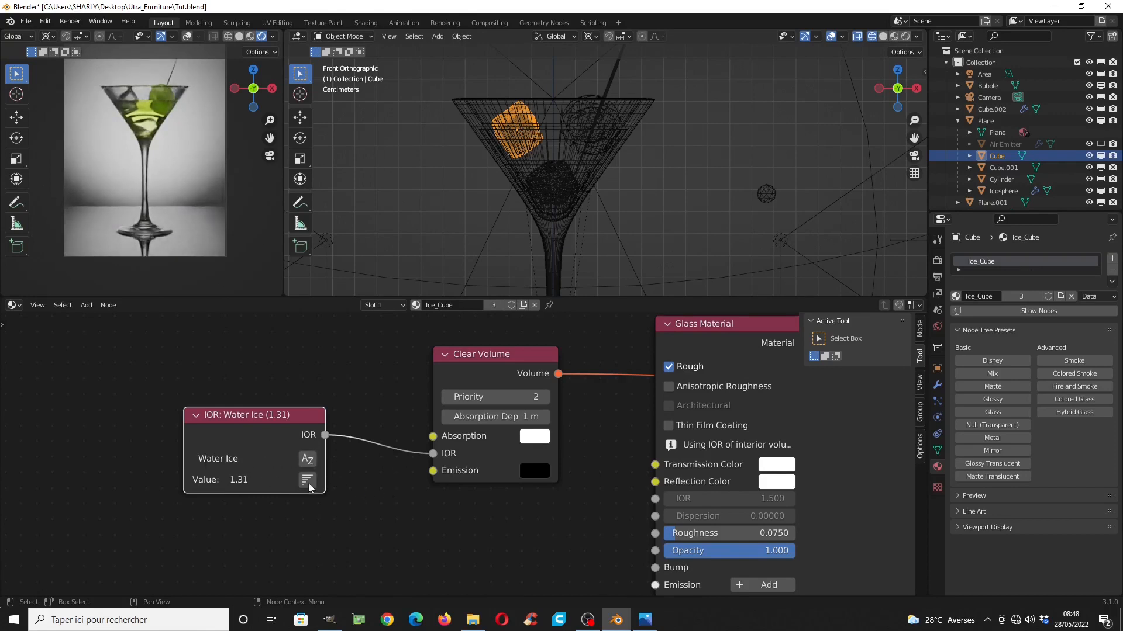
Paste the IOR preset node into the Glass_Cup material's Clear Volume IOR and set the preset to Crown glass (pure), 1.52
click(645, 105)
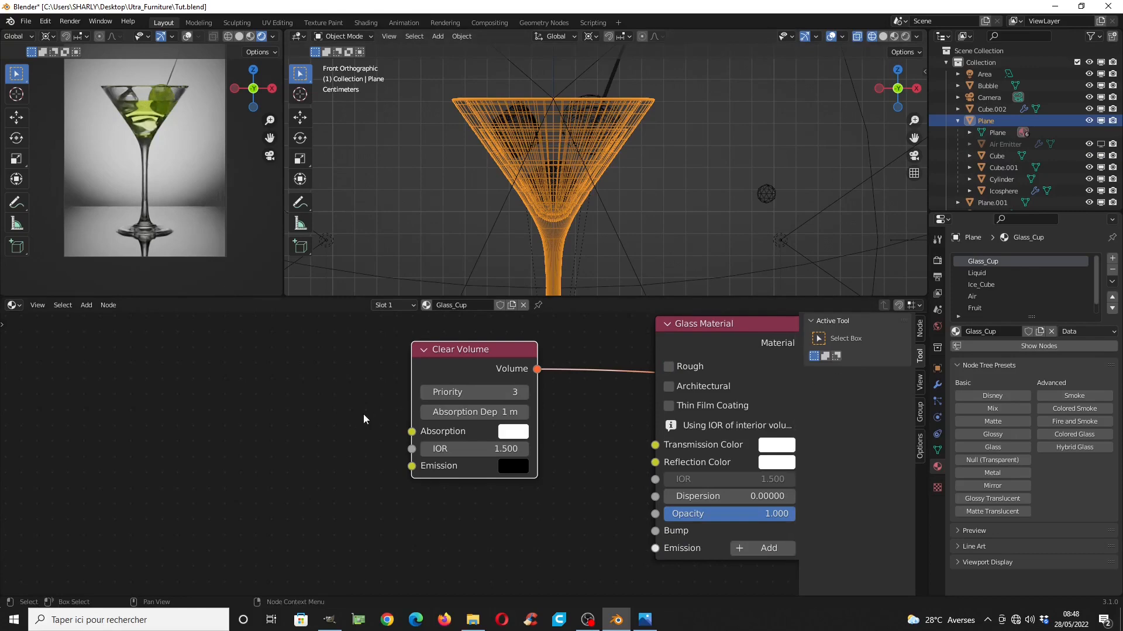
key(ctrl+v)
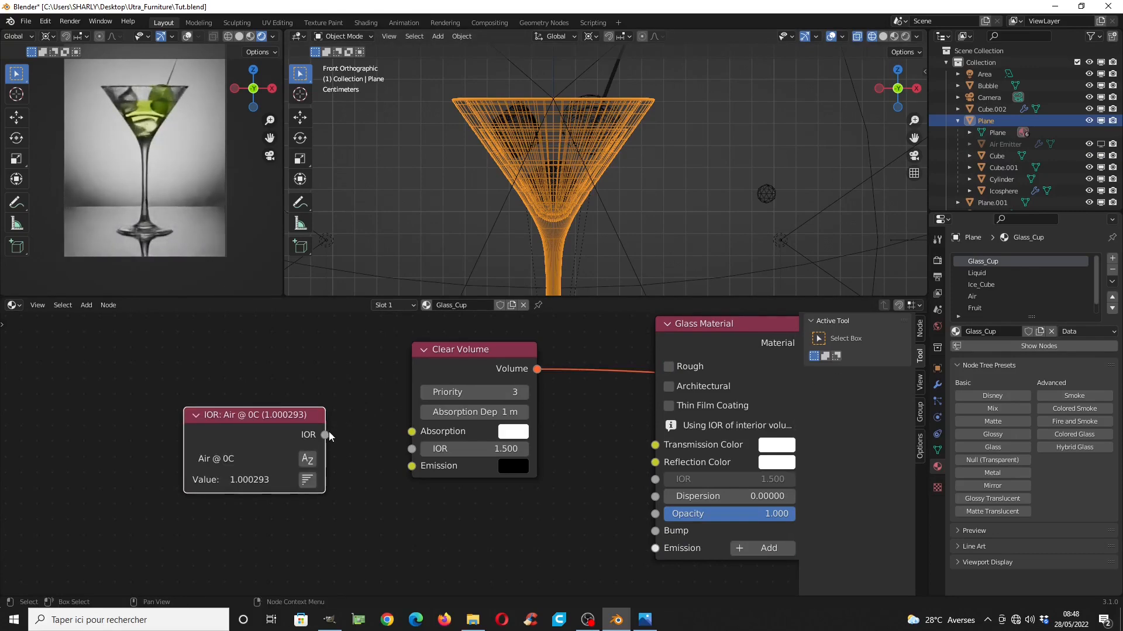
drag(325, 434, 425, 454)
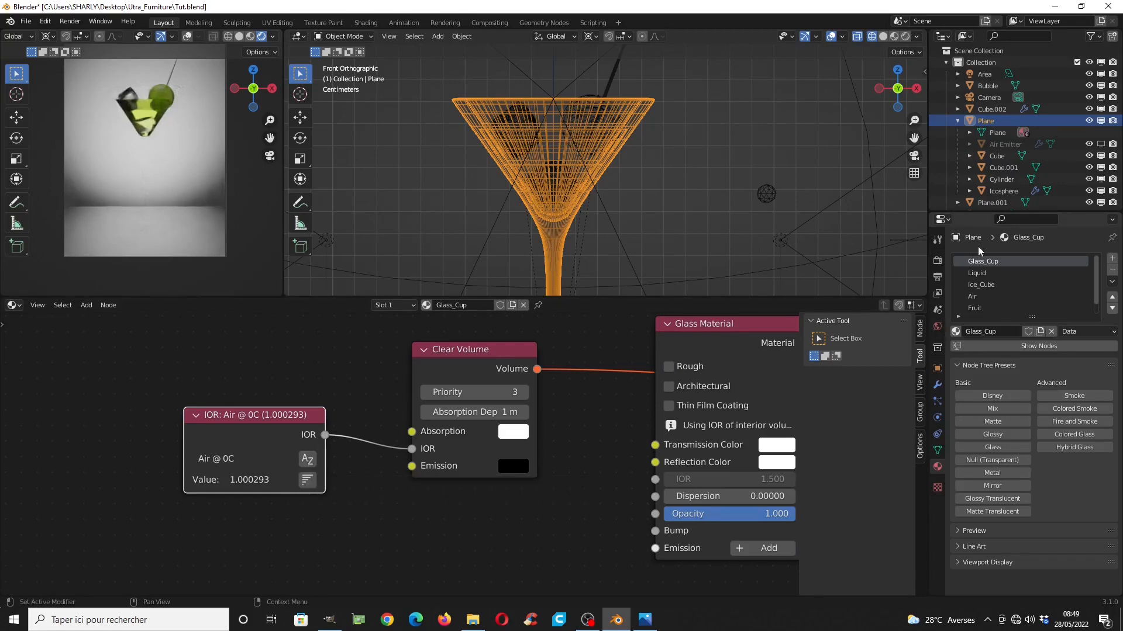
click(307, 460)
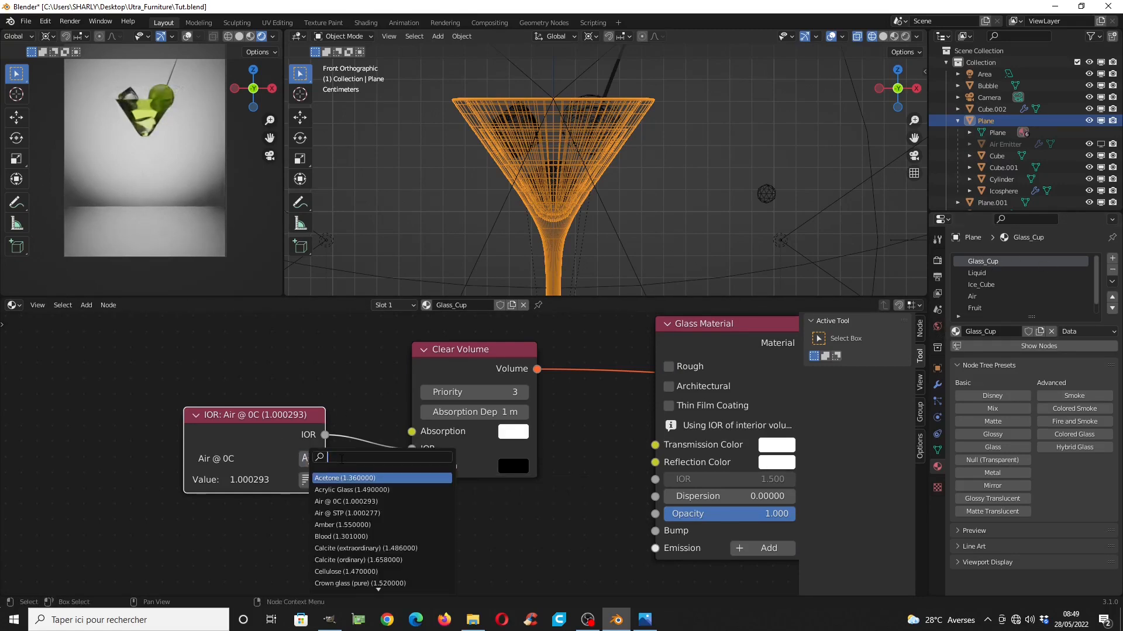
text(c)
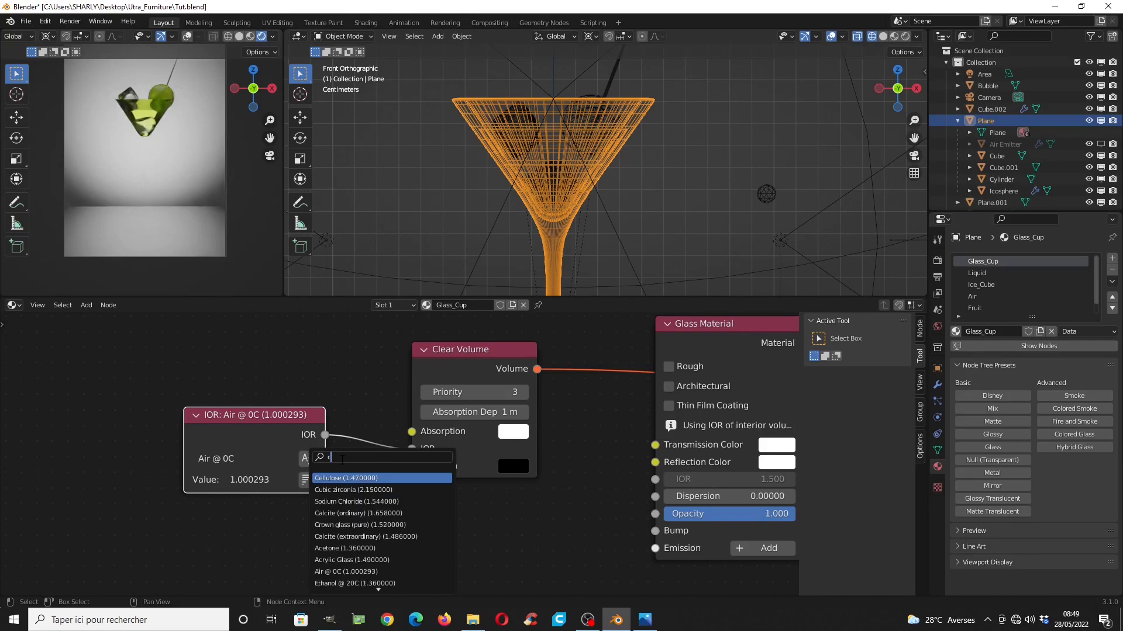
text(om)
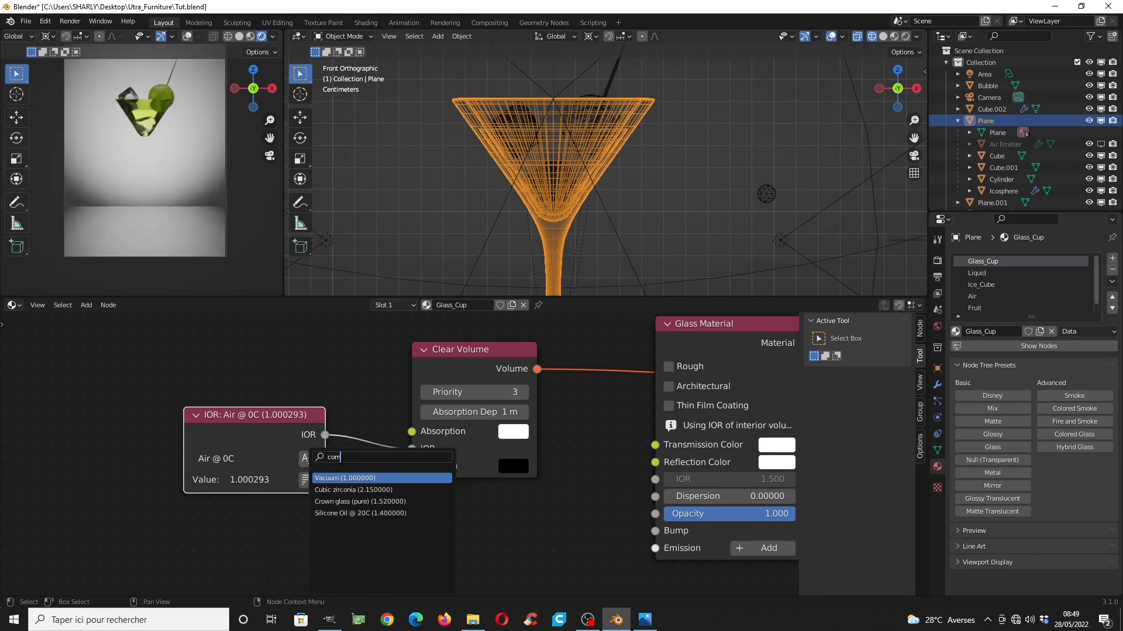
click(390, 501)
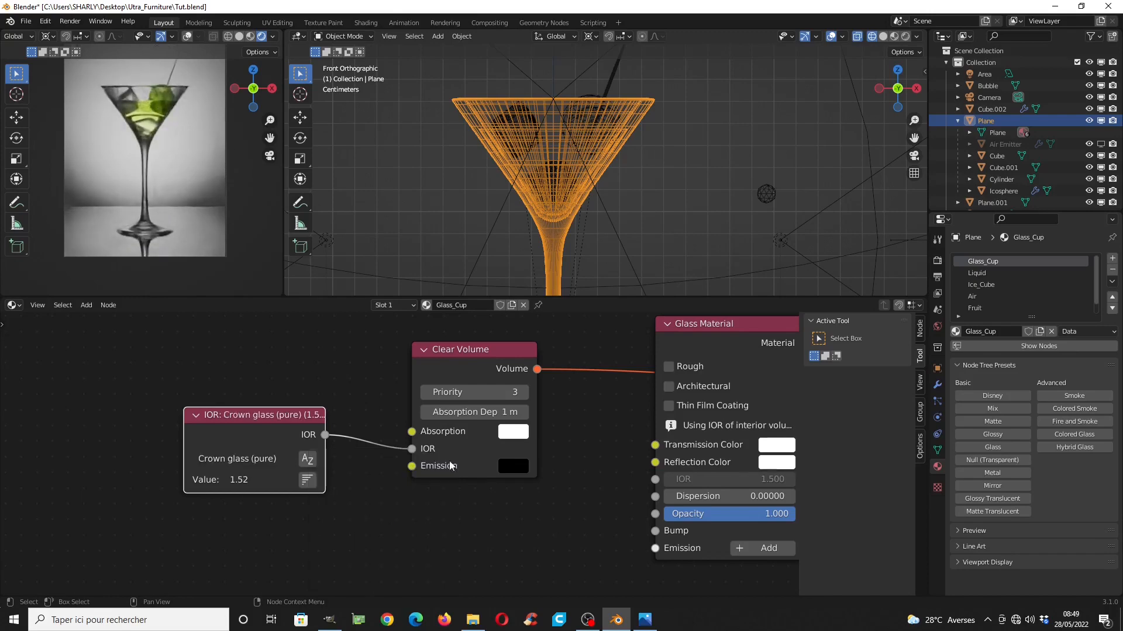
Paste the IOR preset node into the Liquid material's Clear Volume IOR and set the preset to Ethanol @ 20C (1.36)
click(988, 273)
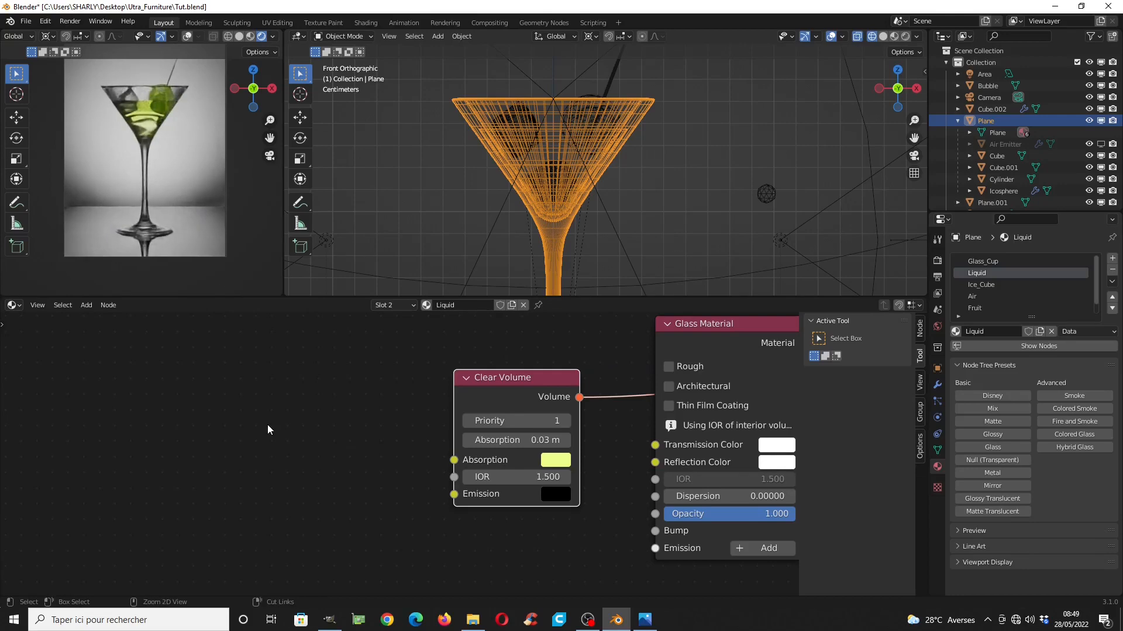
key(ctrl+v)
drag(324, 434, 463, 483)
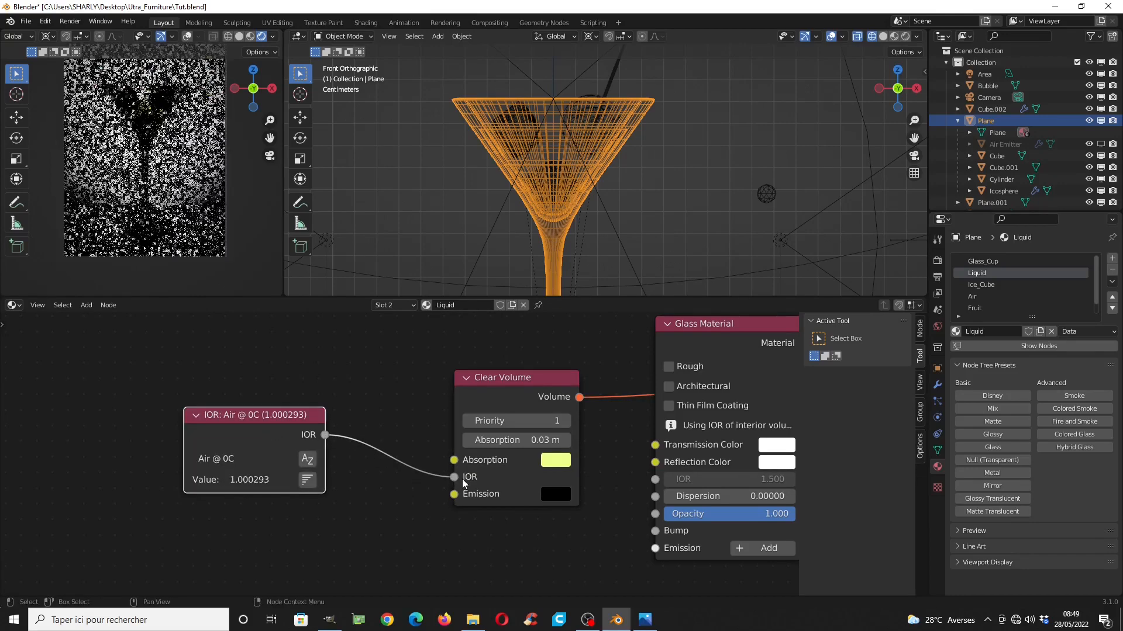
click(306, 459)
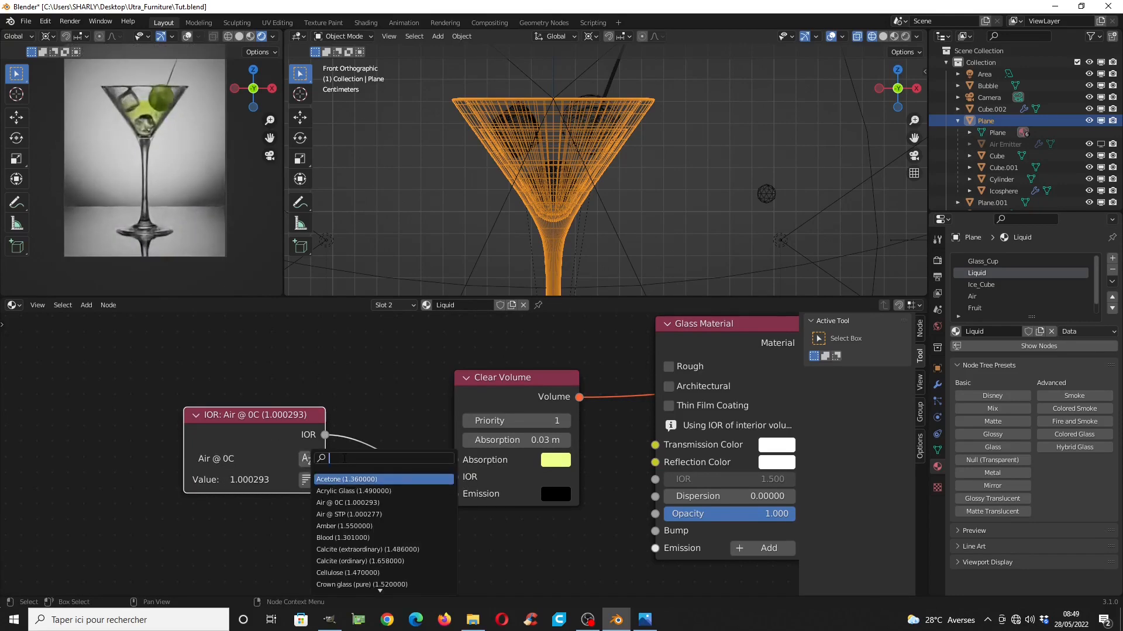
text(eth)
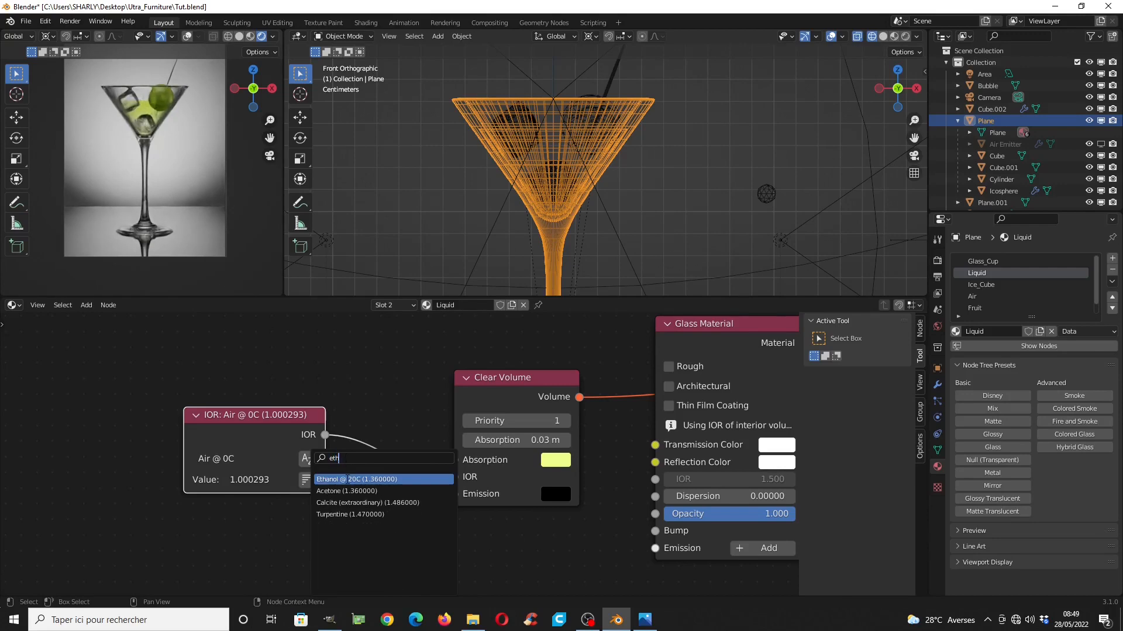
click(347, 479)
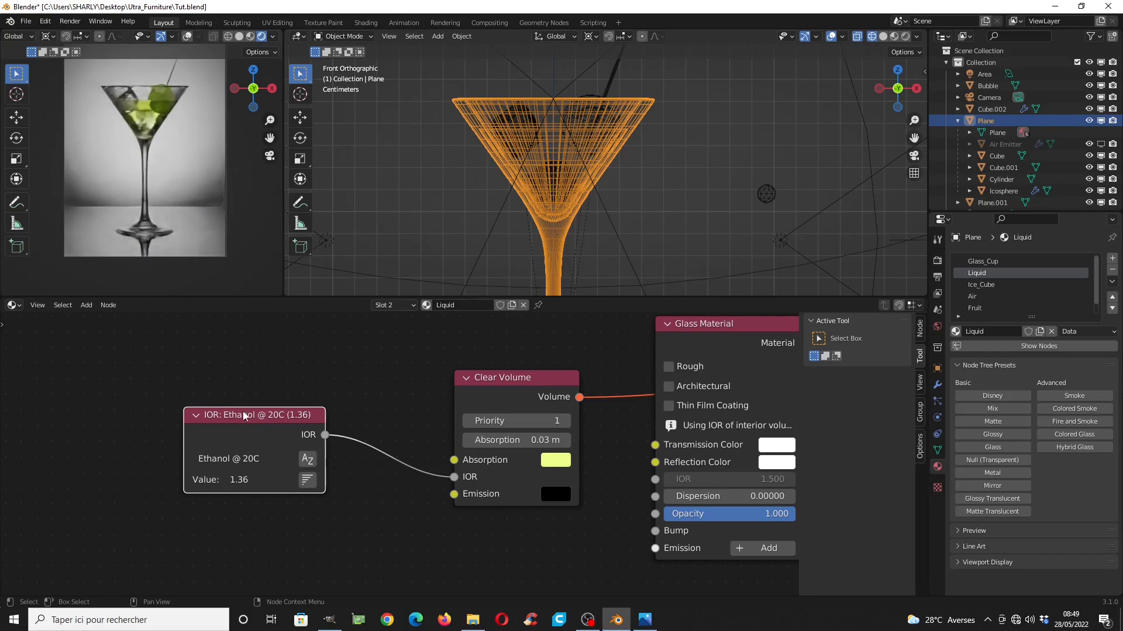
drag(239, 415, 291, 420)
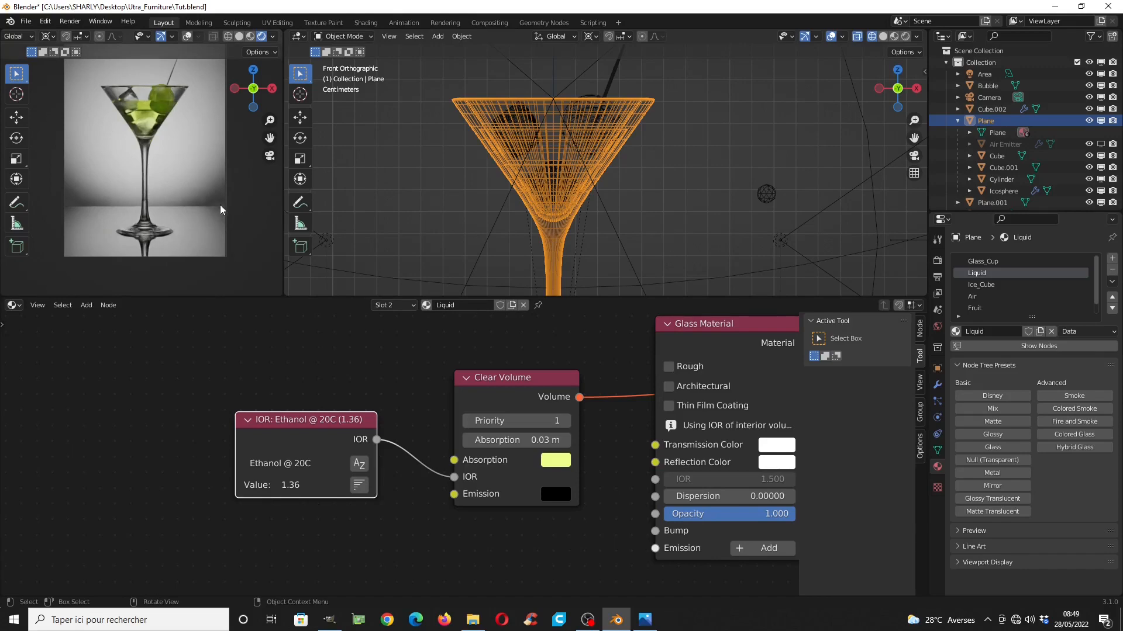
Switch the rendered camera preview to solid shading, inspect the lower bowl of the glass up close, and save the file
click(240, 37)
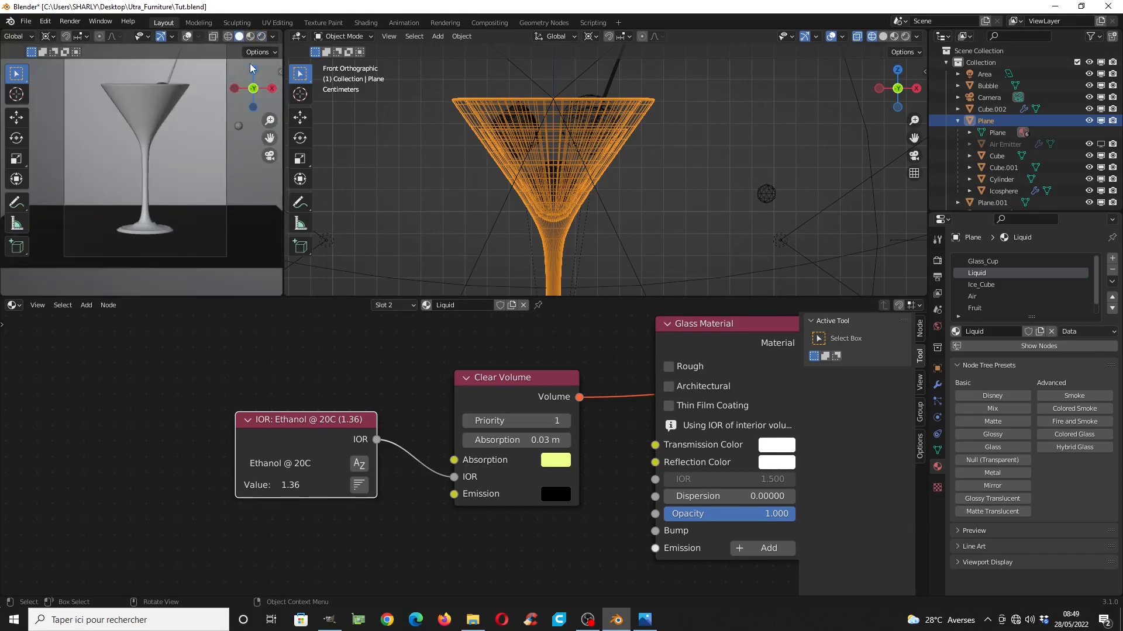
scroll(589, 194, up, 6)
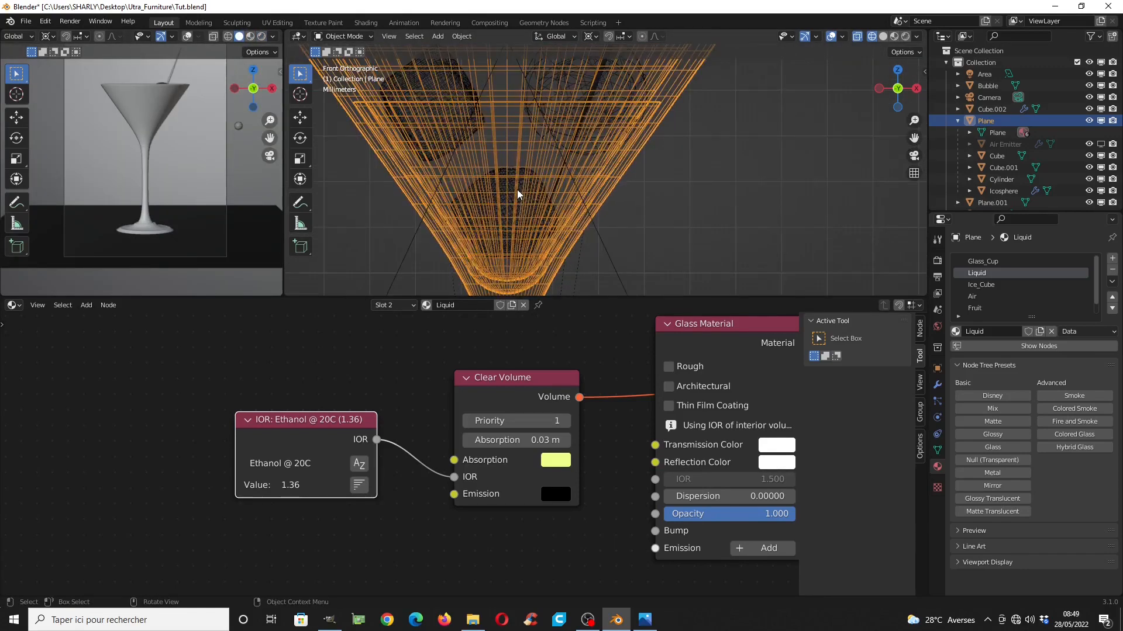
scroll(517, 190, up, 4)
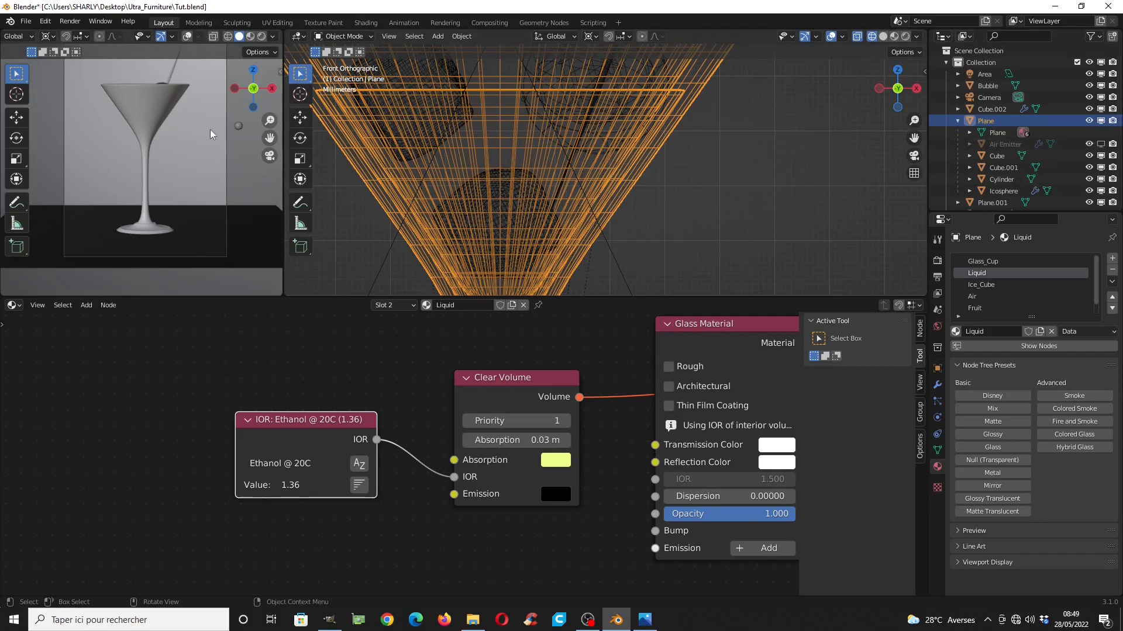
key(ctrl+s)
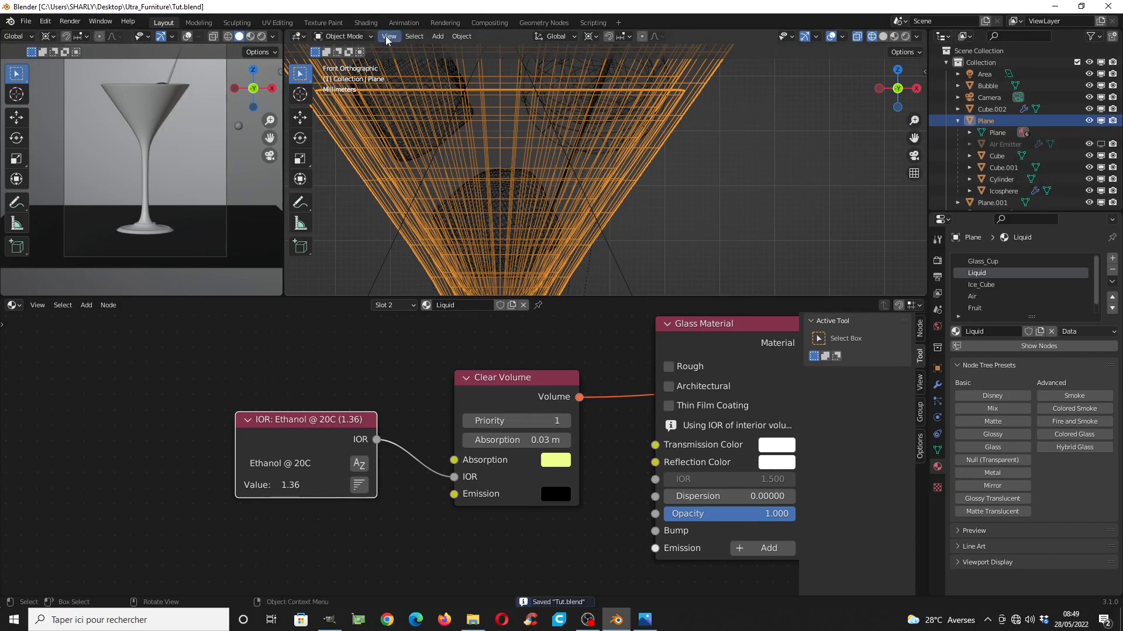
Set the output resolution scale to 60% and switch the LuxCore render device to GPU
click(443, 24)
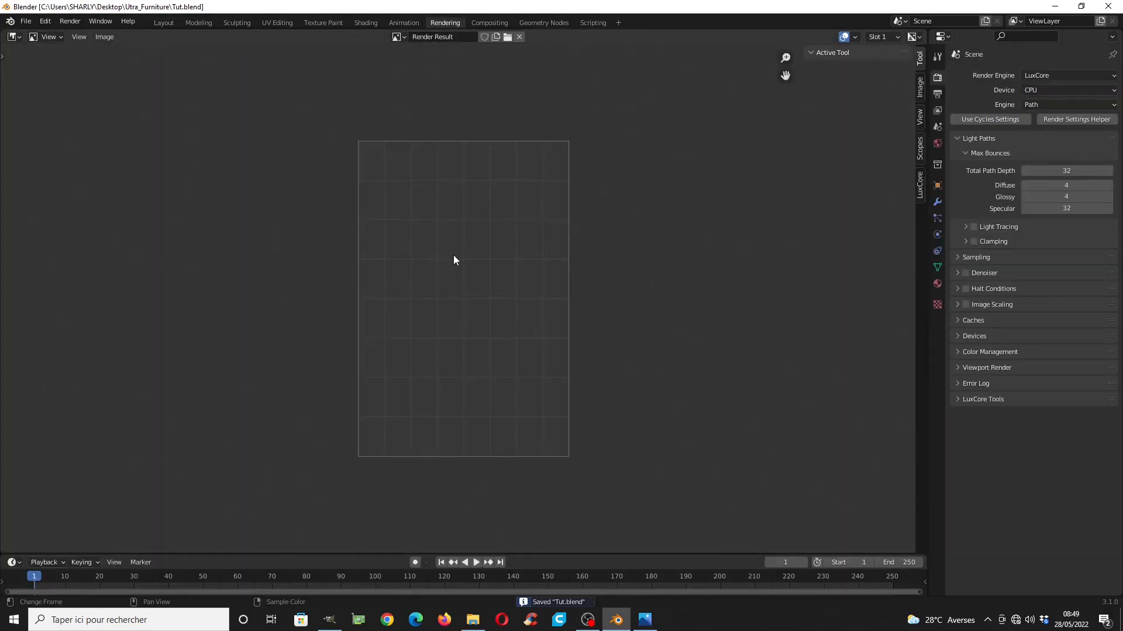
click(937, 94)
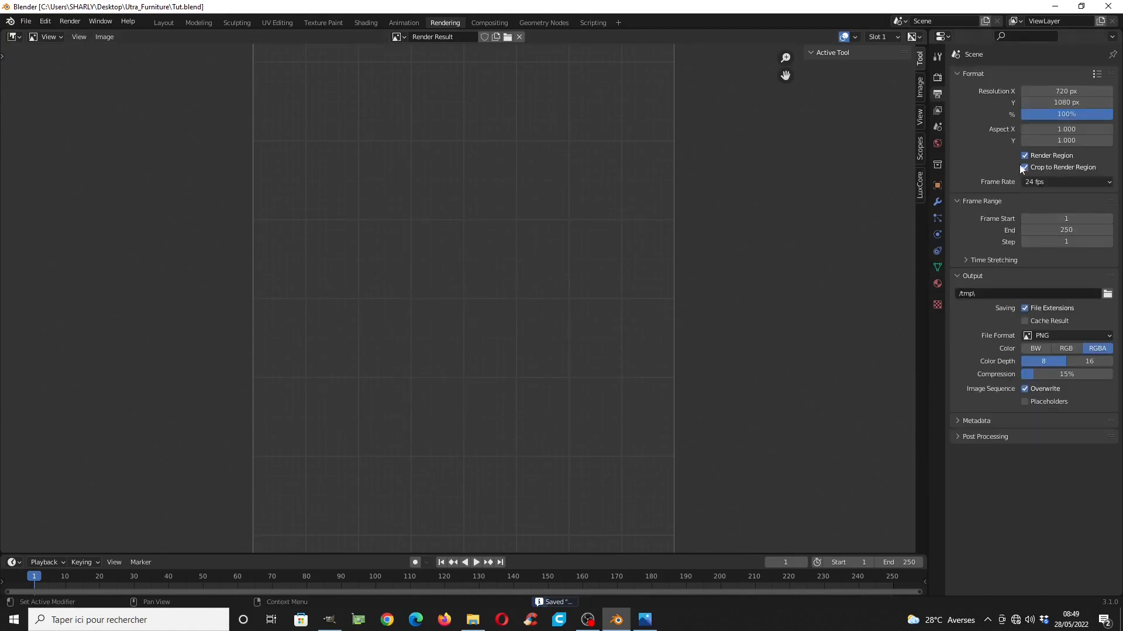
drag(1107, 115, 1076, 115)
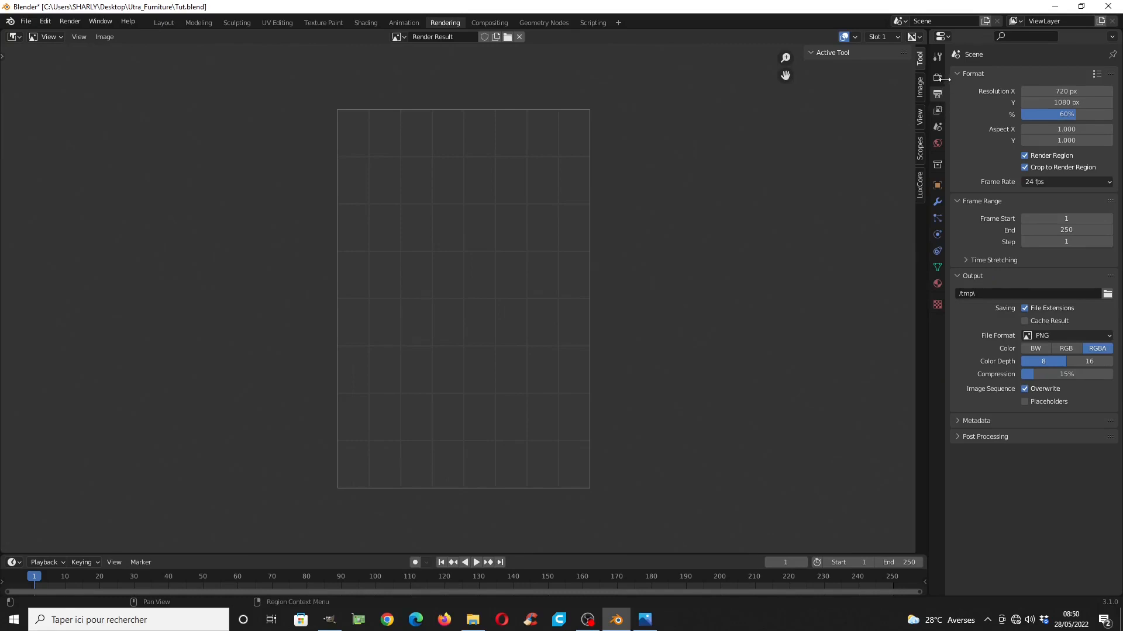
click(938, 77)
click(1056, 91)
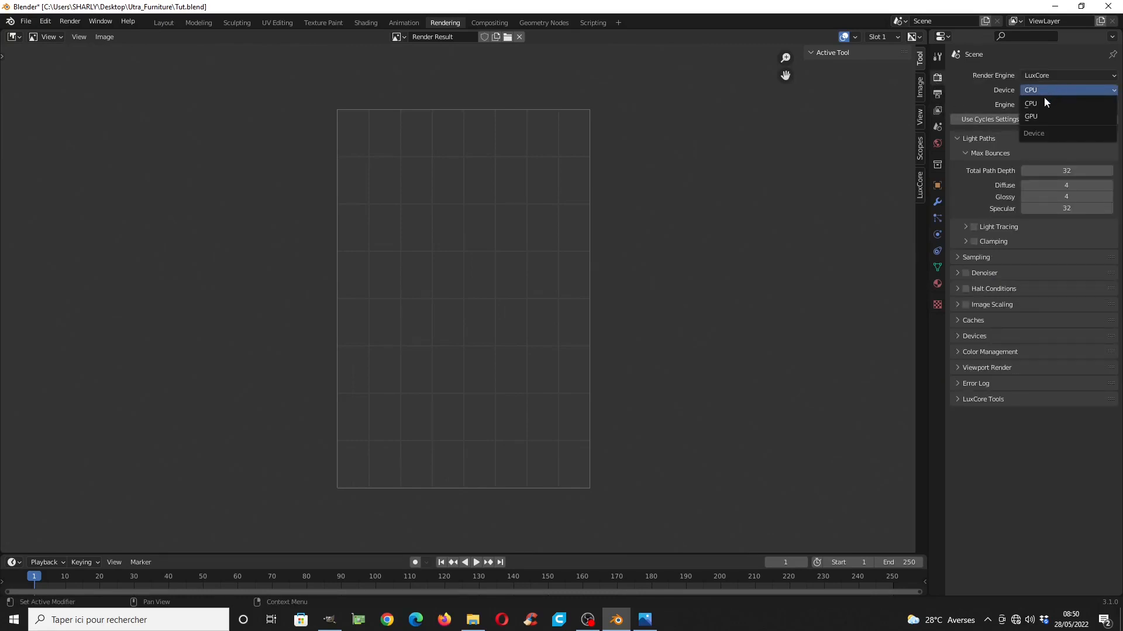
click(1036, 116)
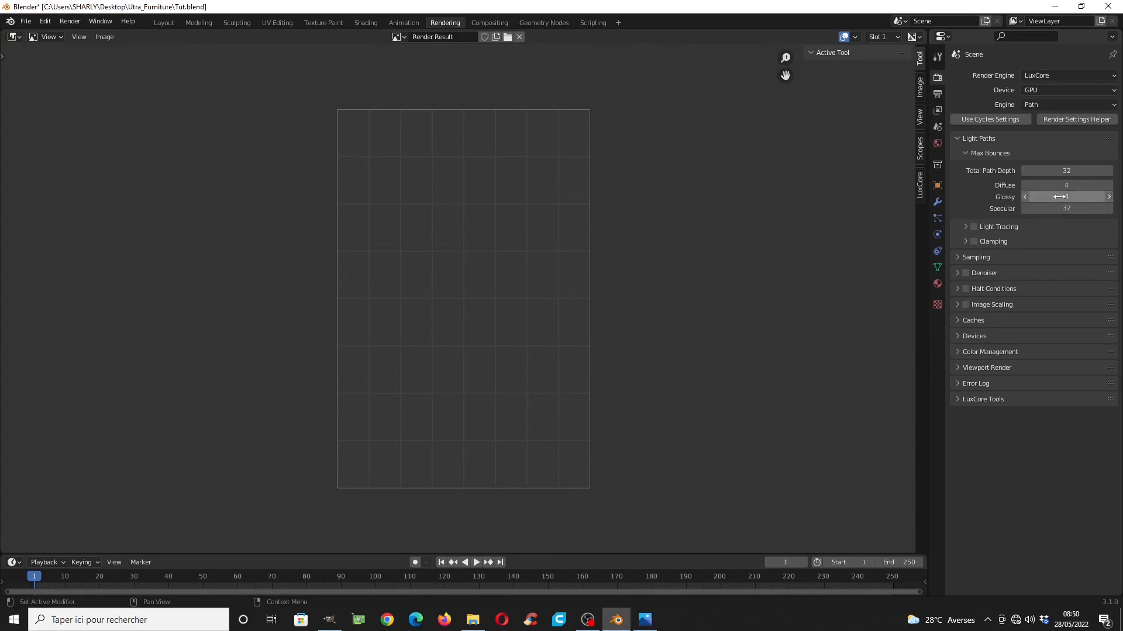
Check the lower ice cube's rough glass material in the node editor, and set the scene's Glossy max bounces to 16
click(164, 22)
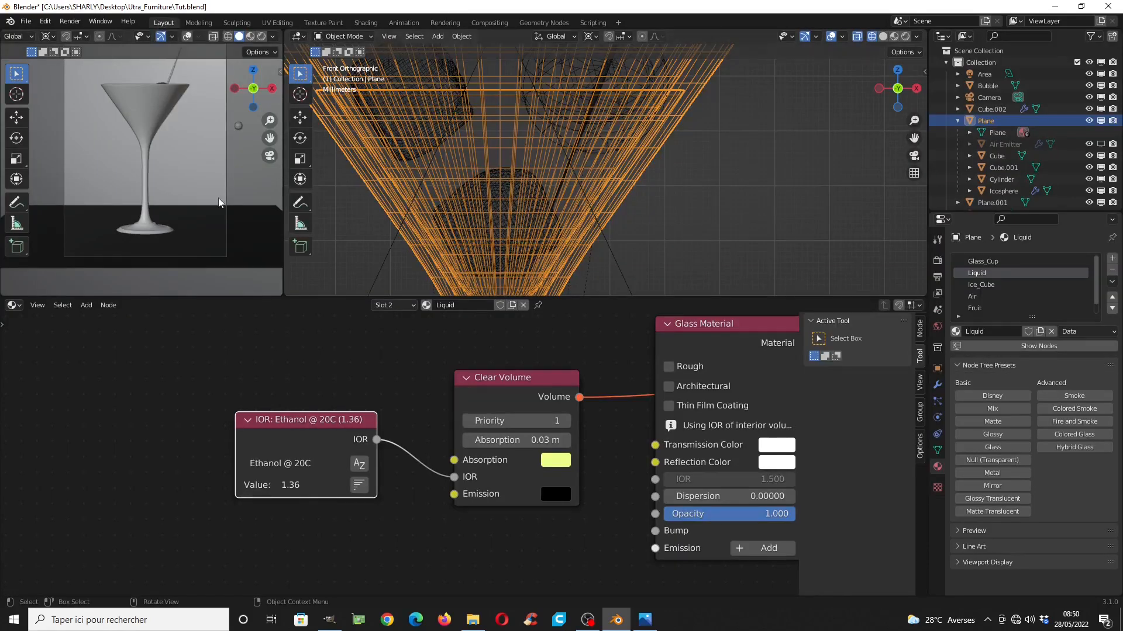
click(506, 212)
middle_drag(648, 403, 590, 407)
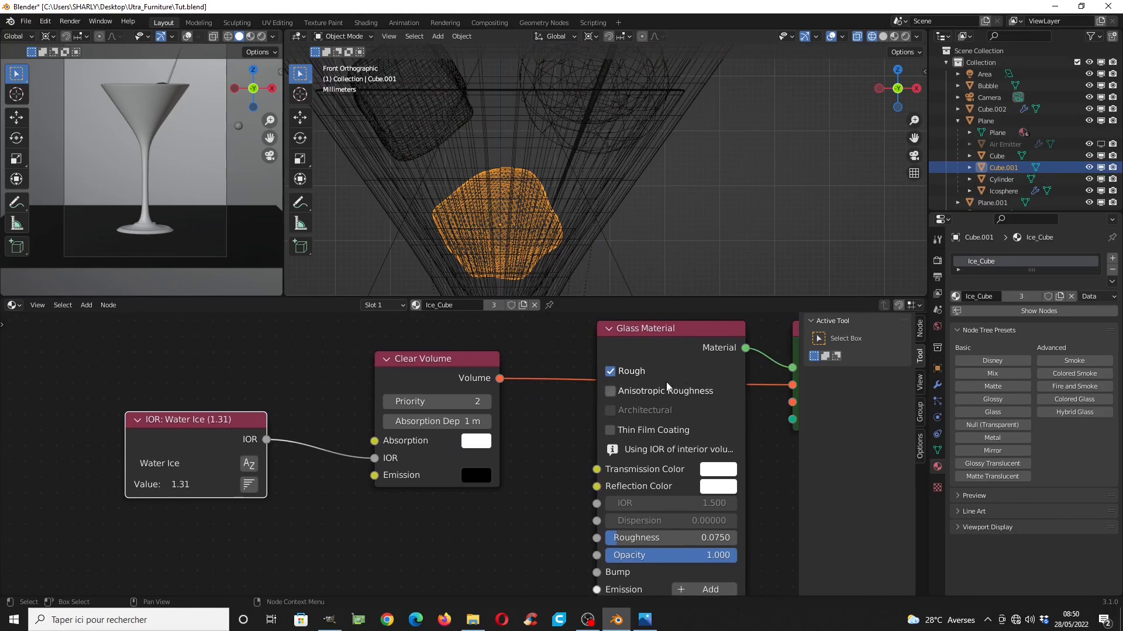
click(937, 260)
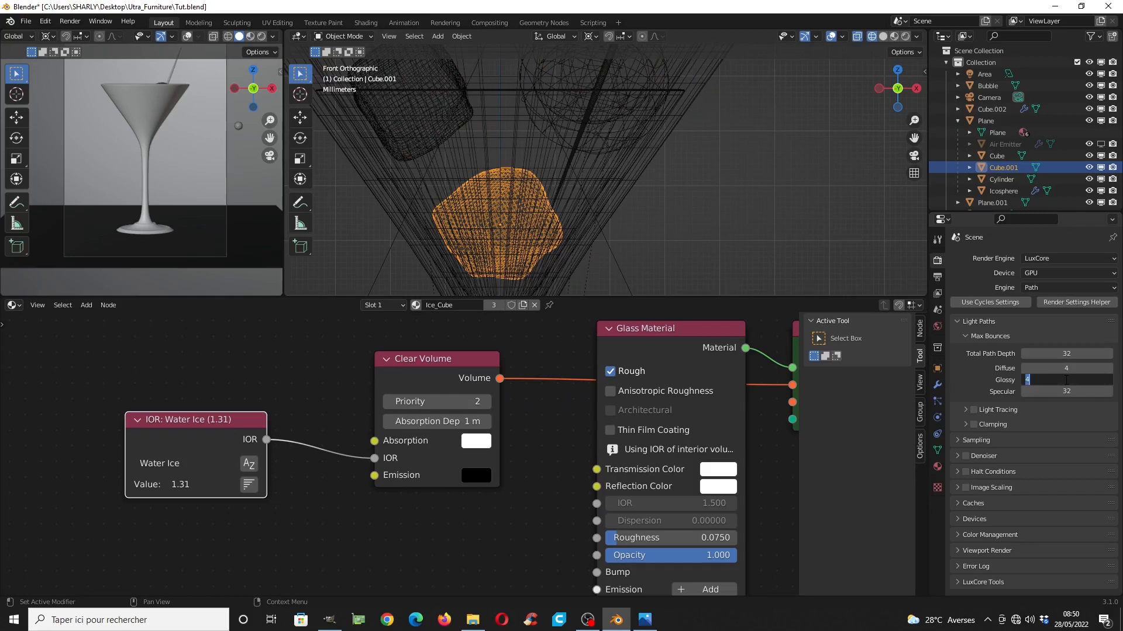
key(Return)
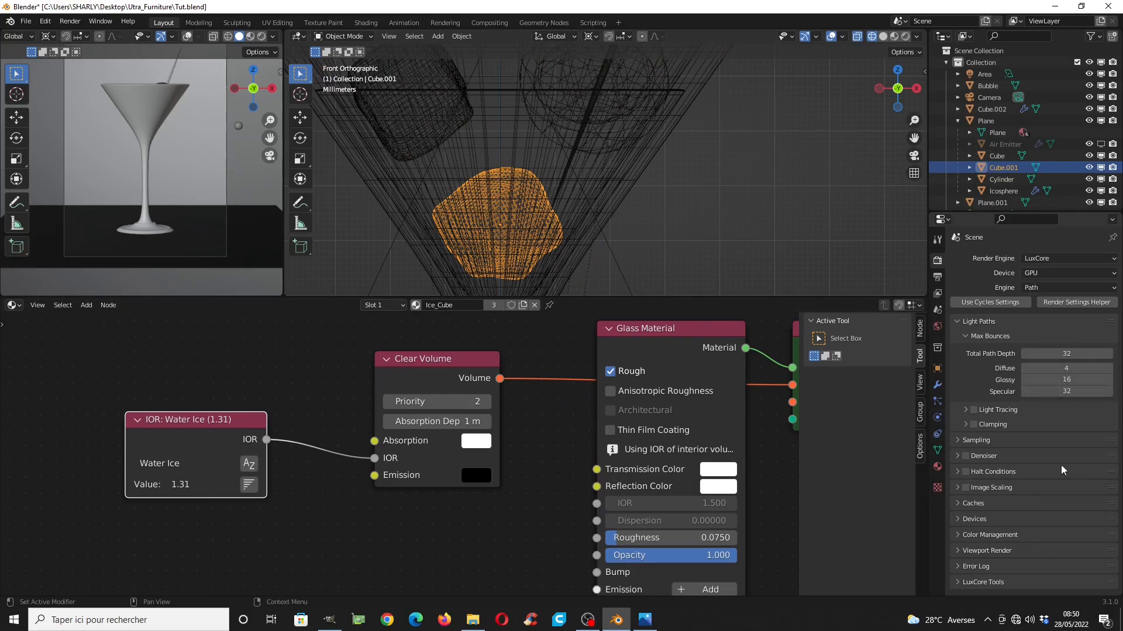
Enable light path clamping with a max brightness of 100 and turn on the render denoiser
click(964, 426)
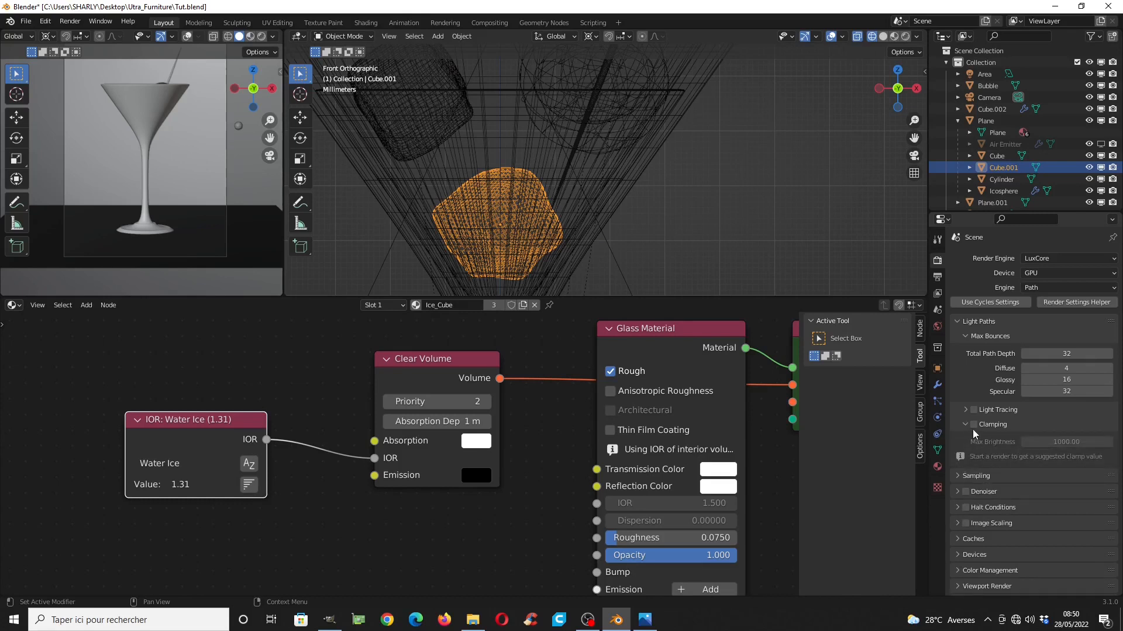
click(974, 425)
click(1074, 445)
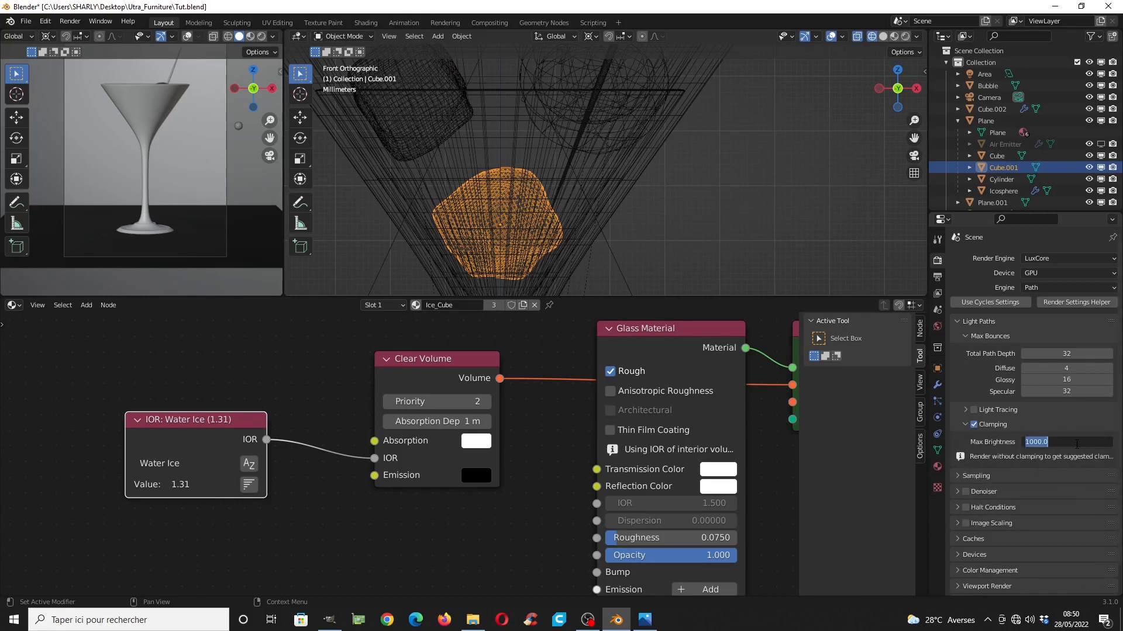
text(100)
key(Return)
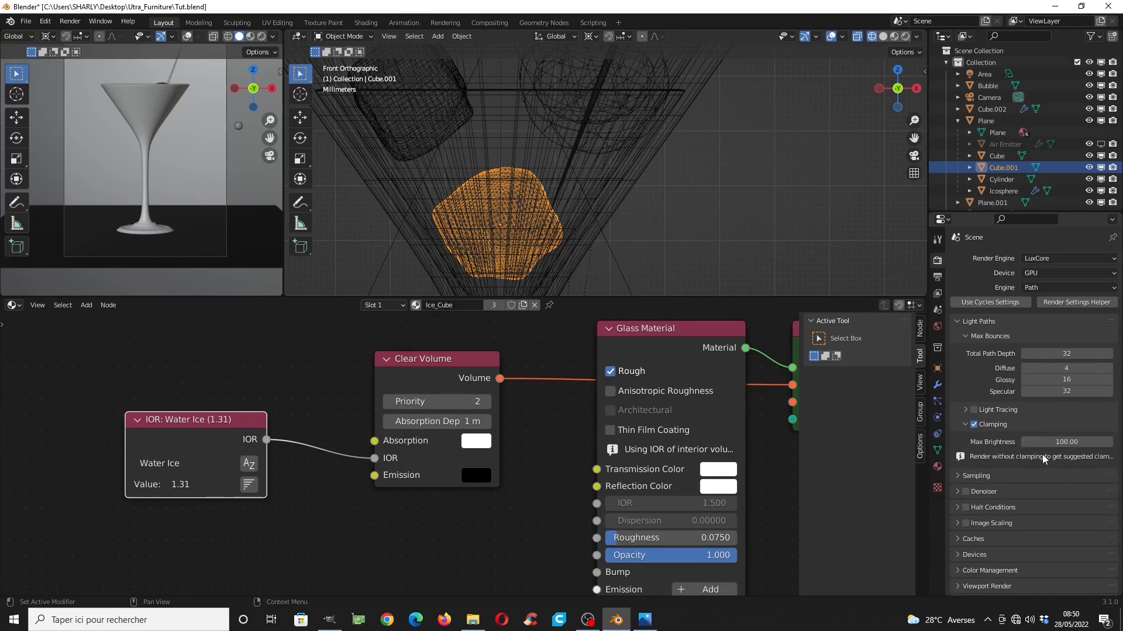
scroll(1039, 455, down, 2)
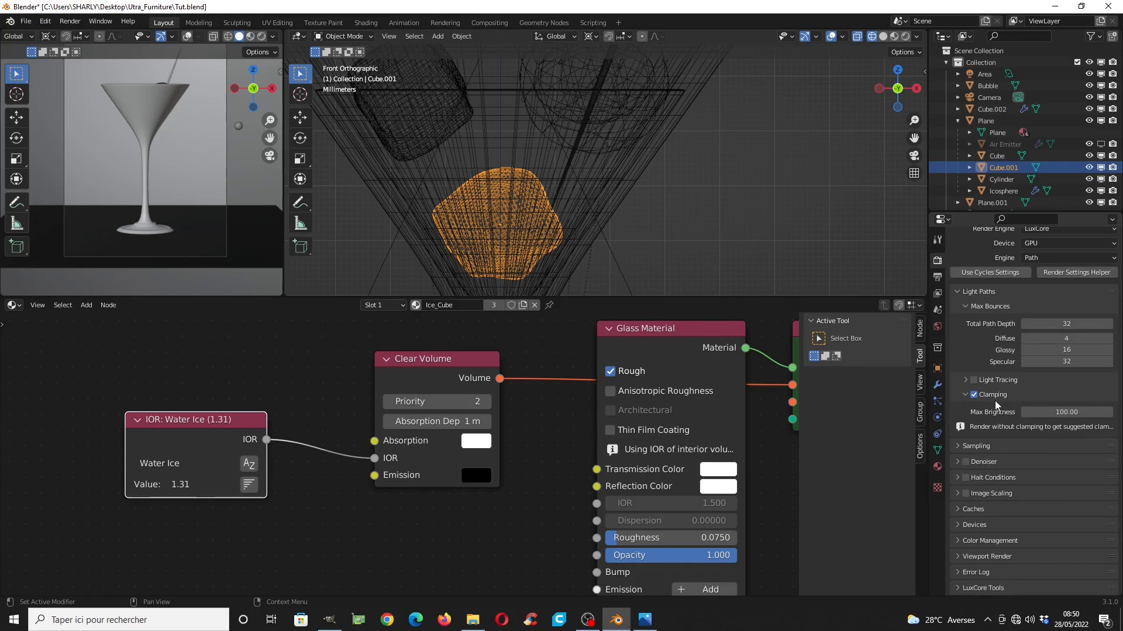
click(965, 462)
scroll(1053, 476, up, 2)
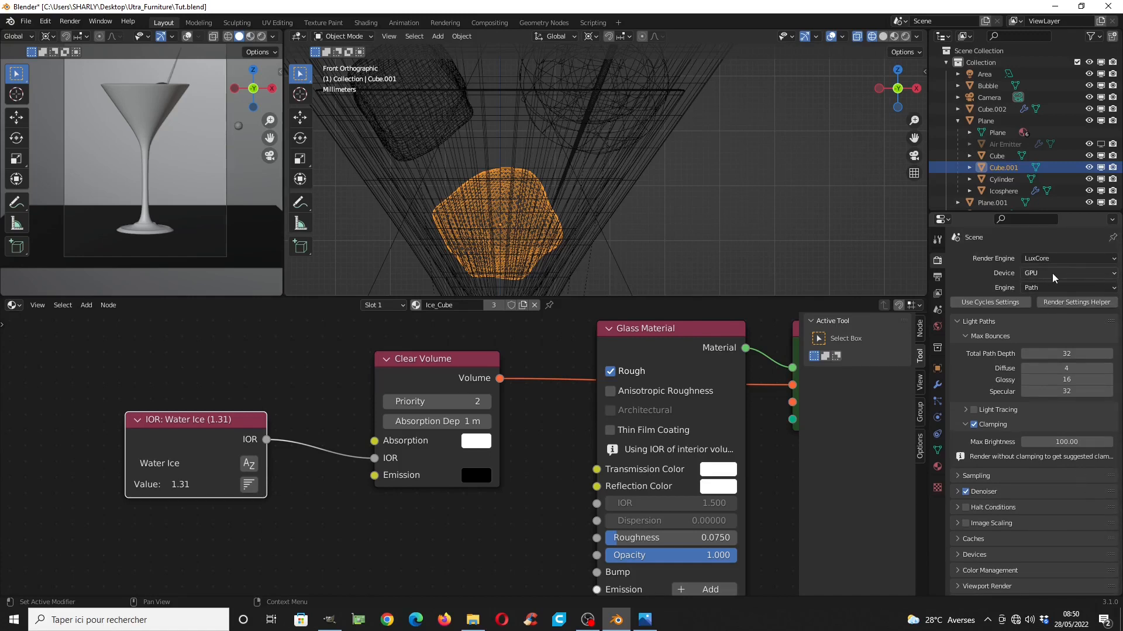
Review the viewport render device and denoiser options, and save the file
scroll(1030, 491, down, 2)
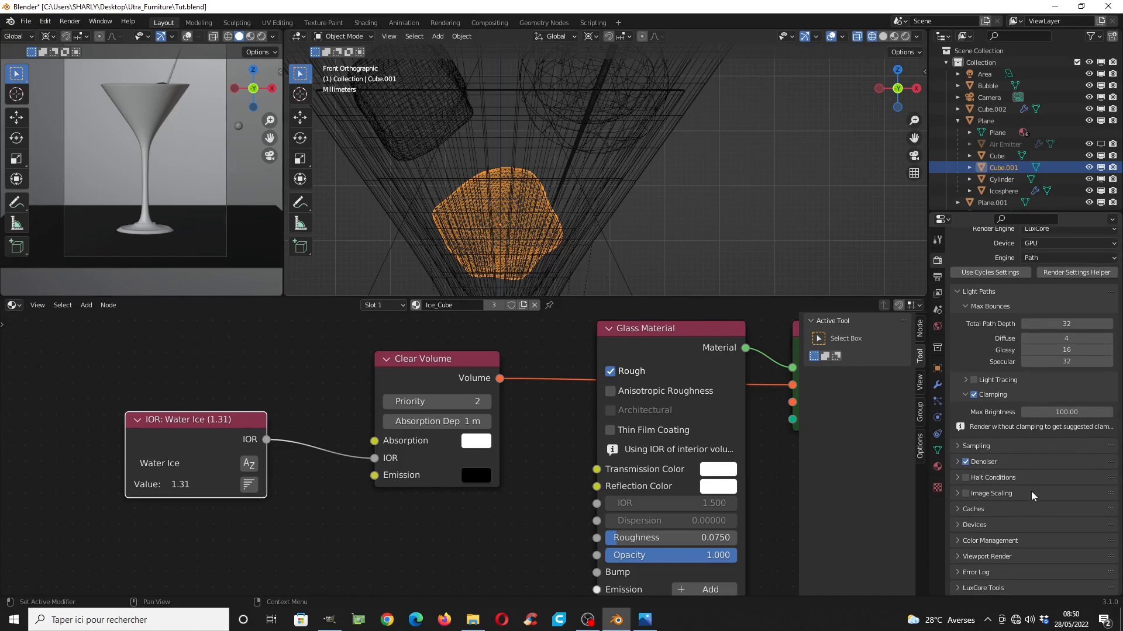
click(971, 557)
scroll(975, 563, down, 3)
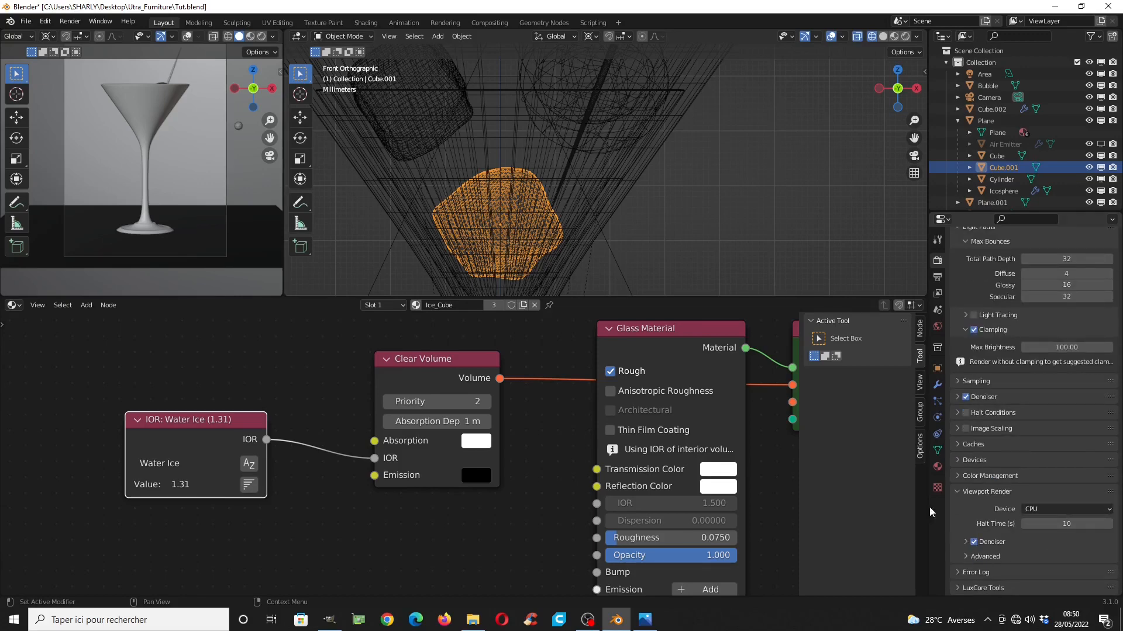
click(1044, 509)
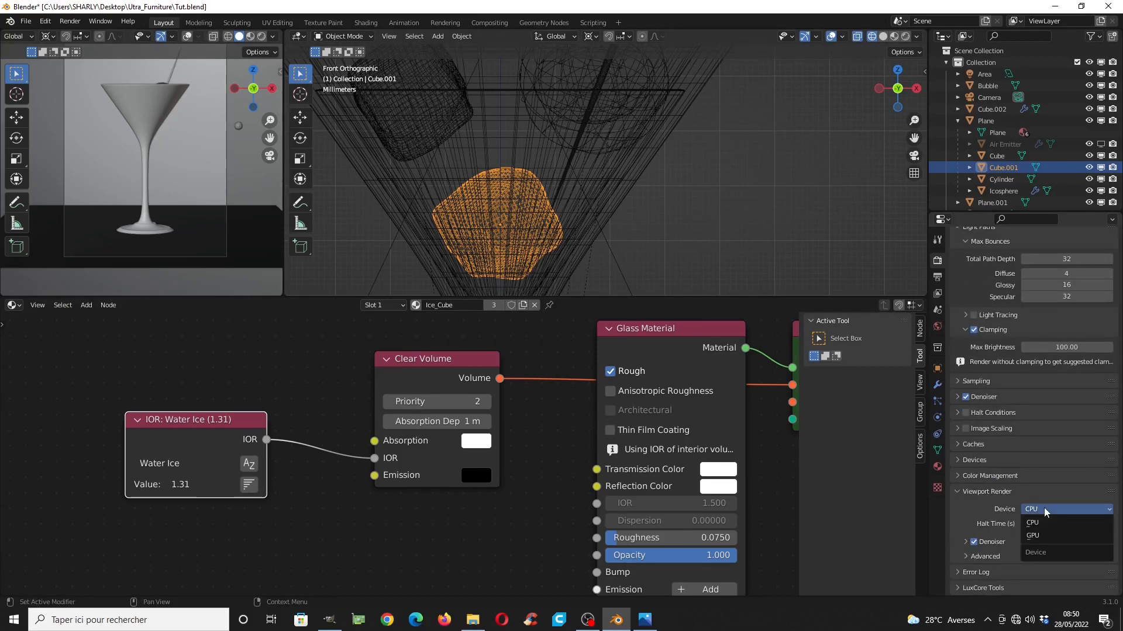
click(964, 542)
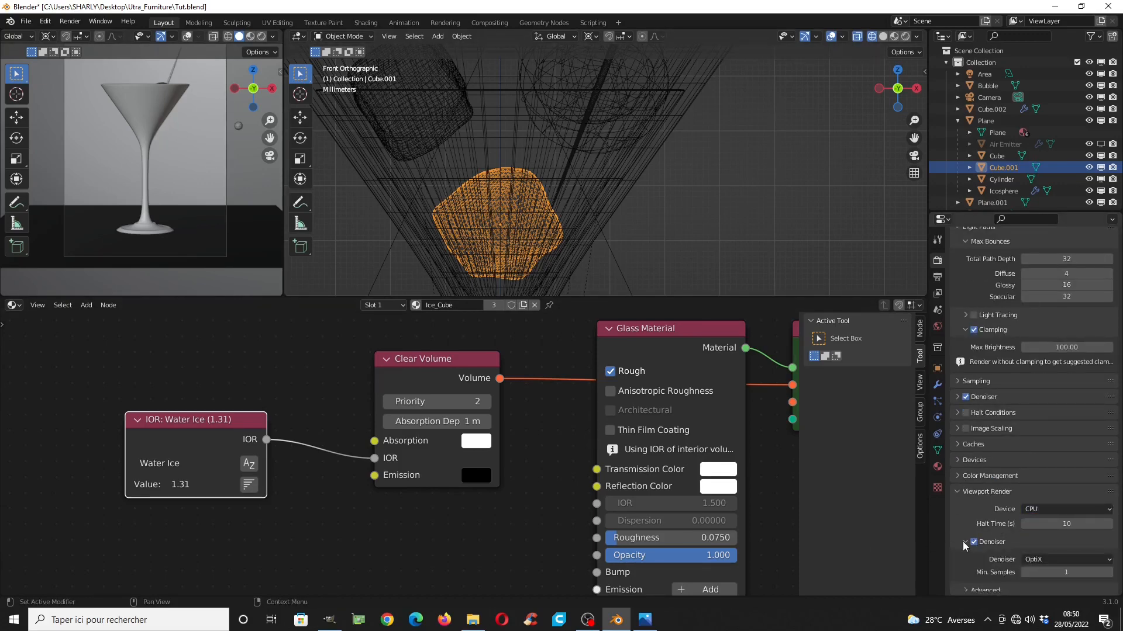
scroll(962, 541, down, 2)
click(1061, 524)
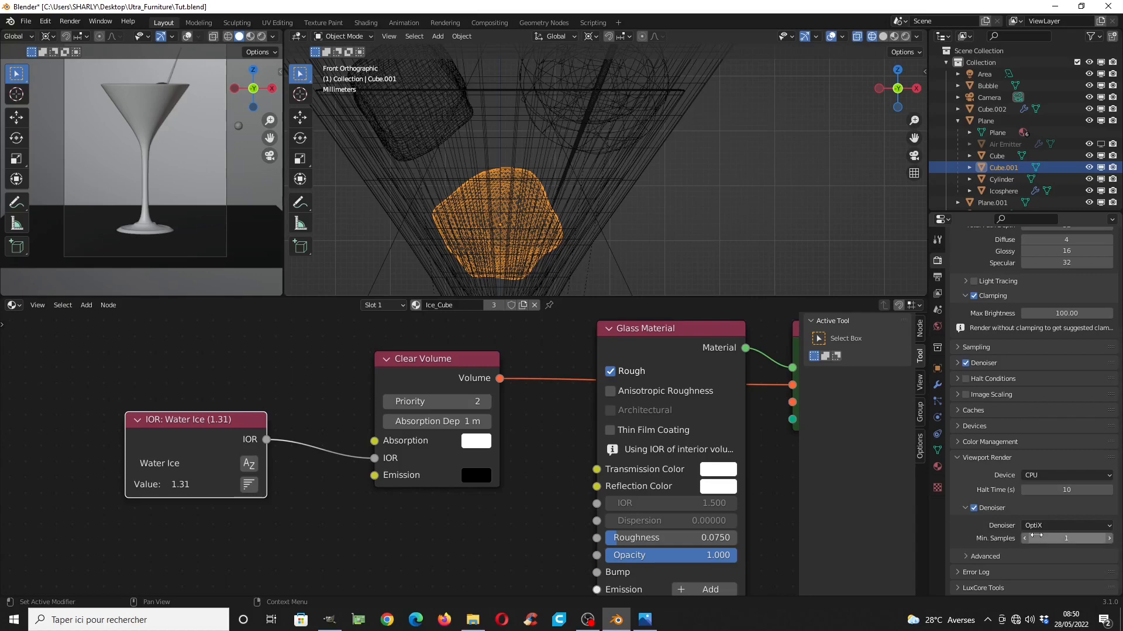
key(ctrl+s)
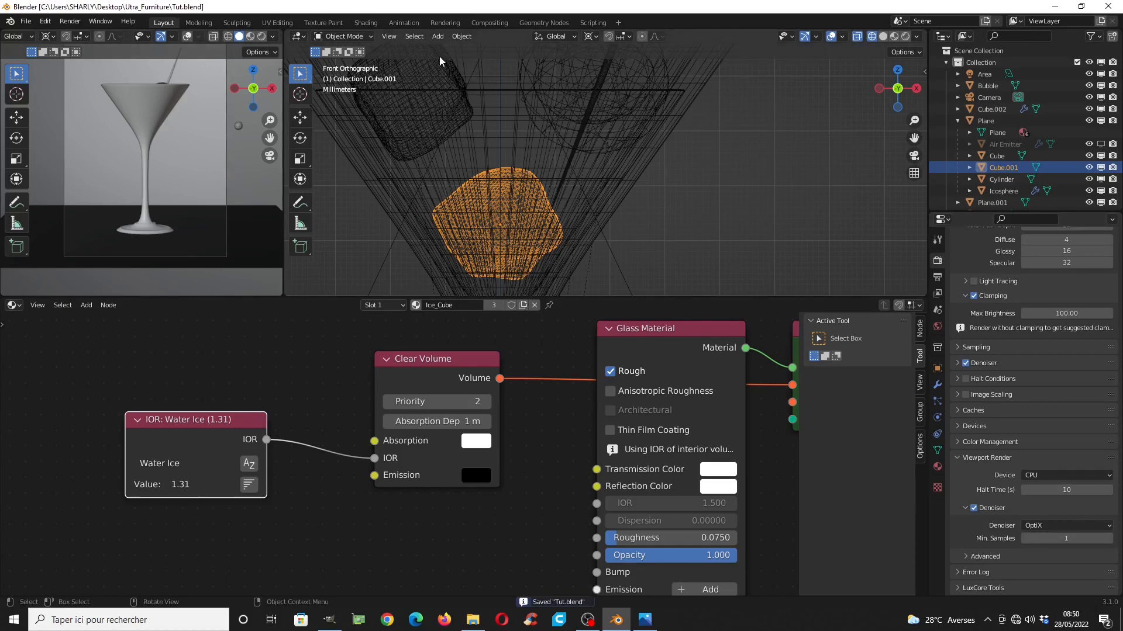
Enable Halt Conditions with a sample limit of 64 and save the file
scroll(1028, 341, up, 5)
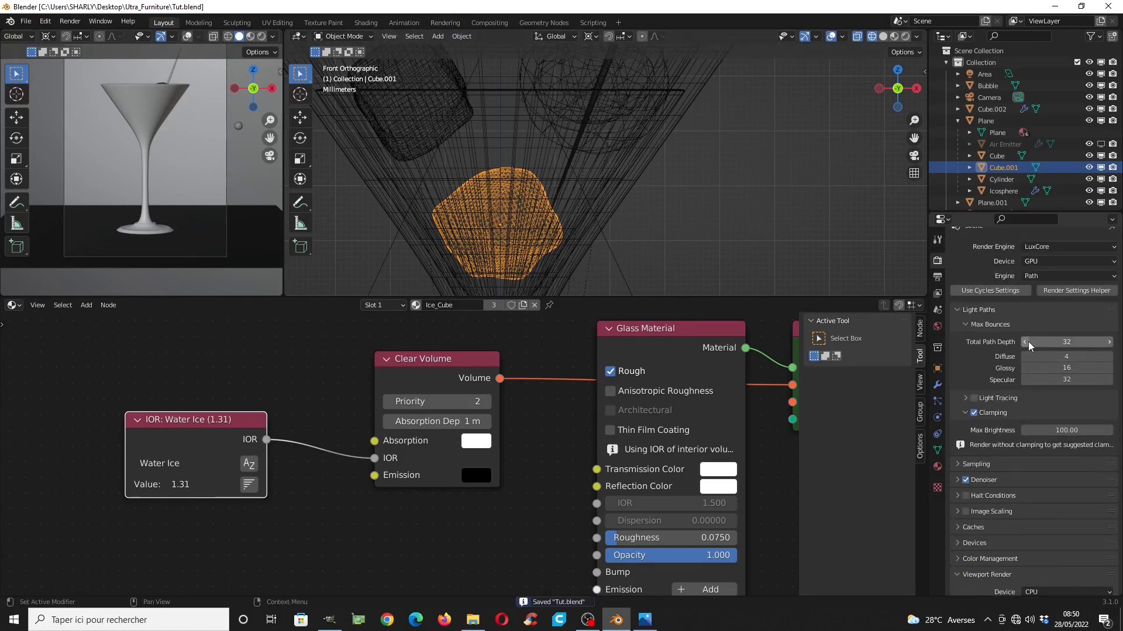
scroll(1028, 341, down, 5)
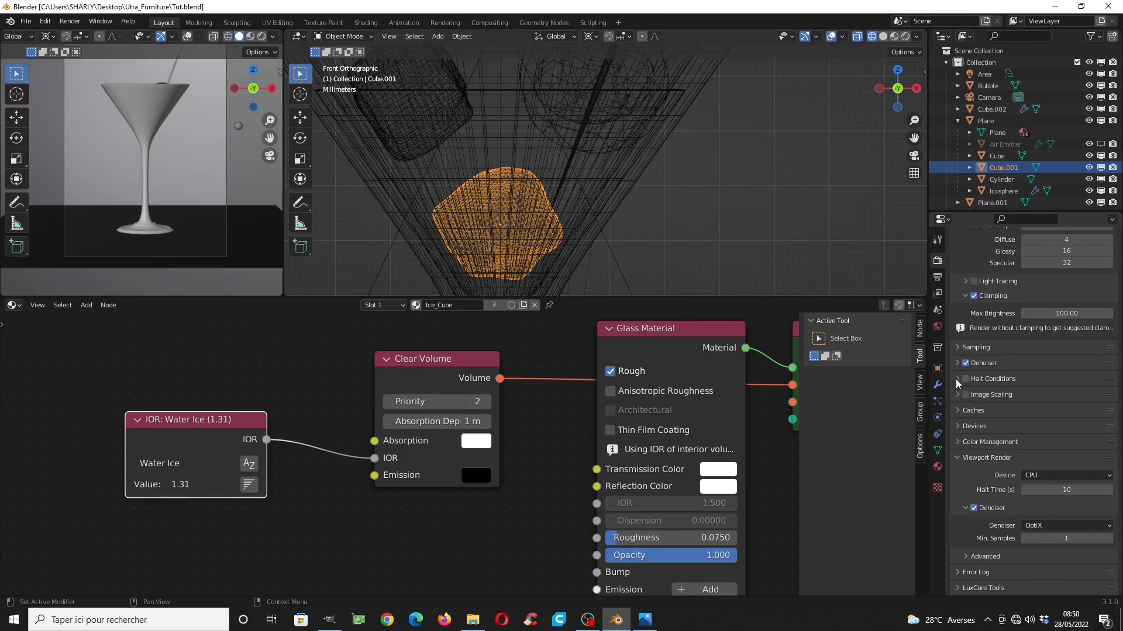
click(956, 379)
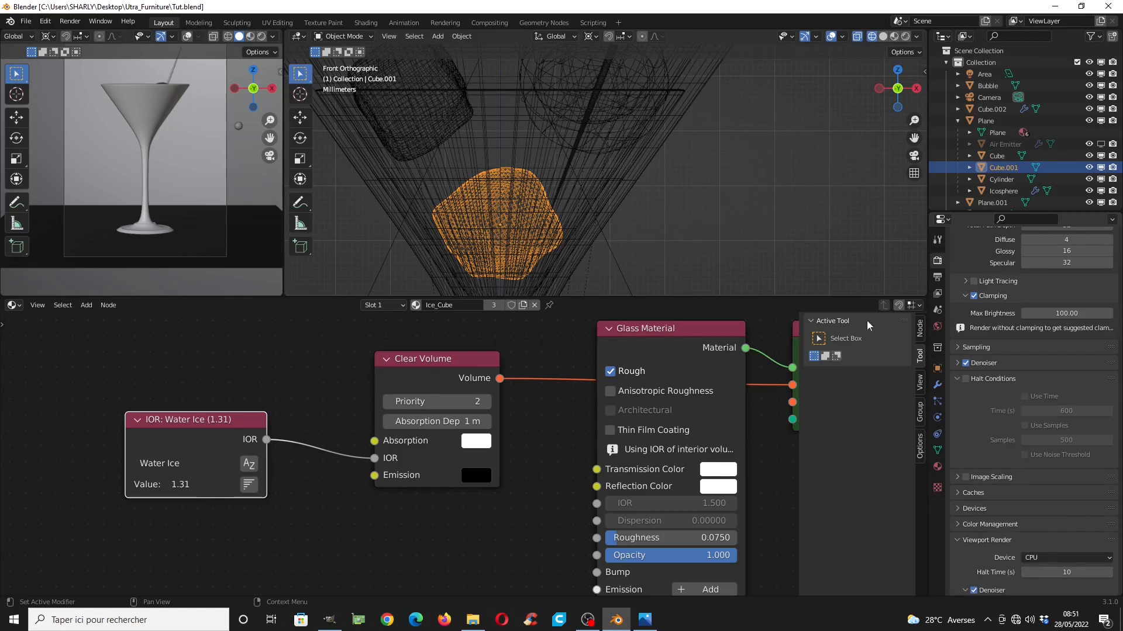
click(966, 379)
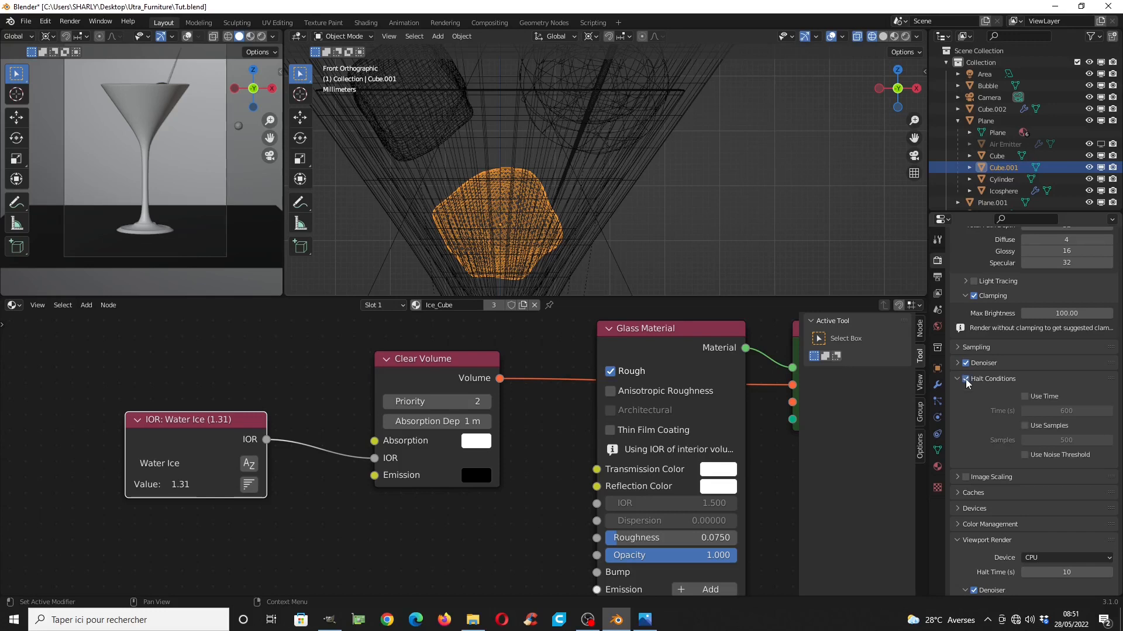
click(1025, 426)
click(1068, 441)
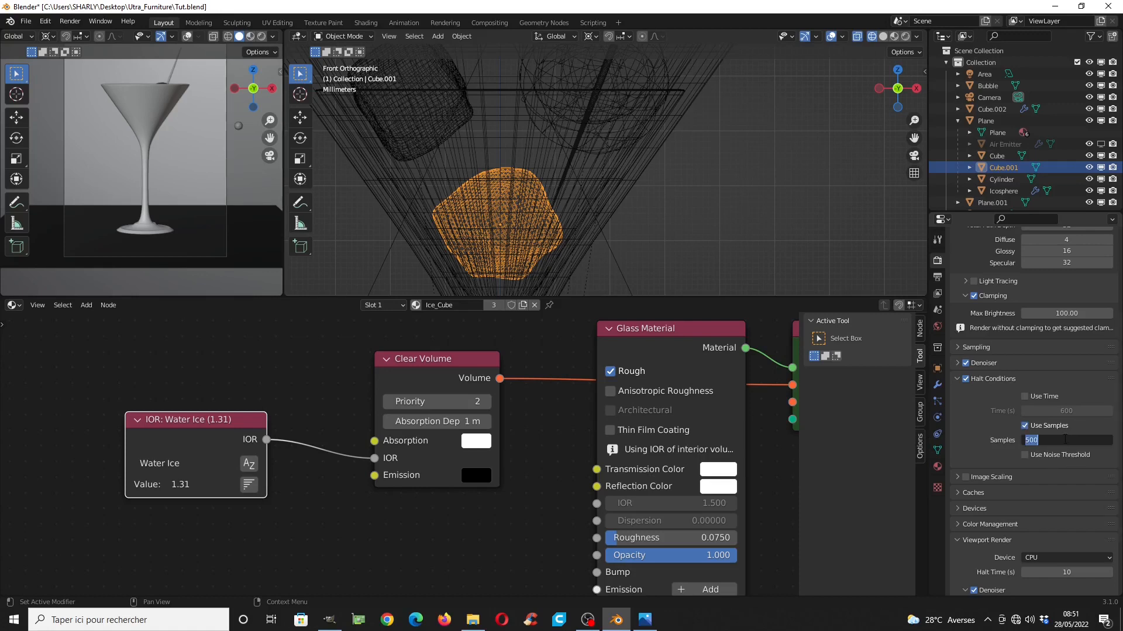
text(64)
key(Return)
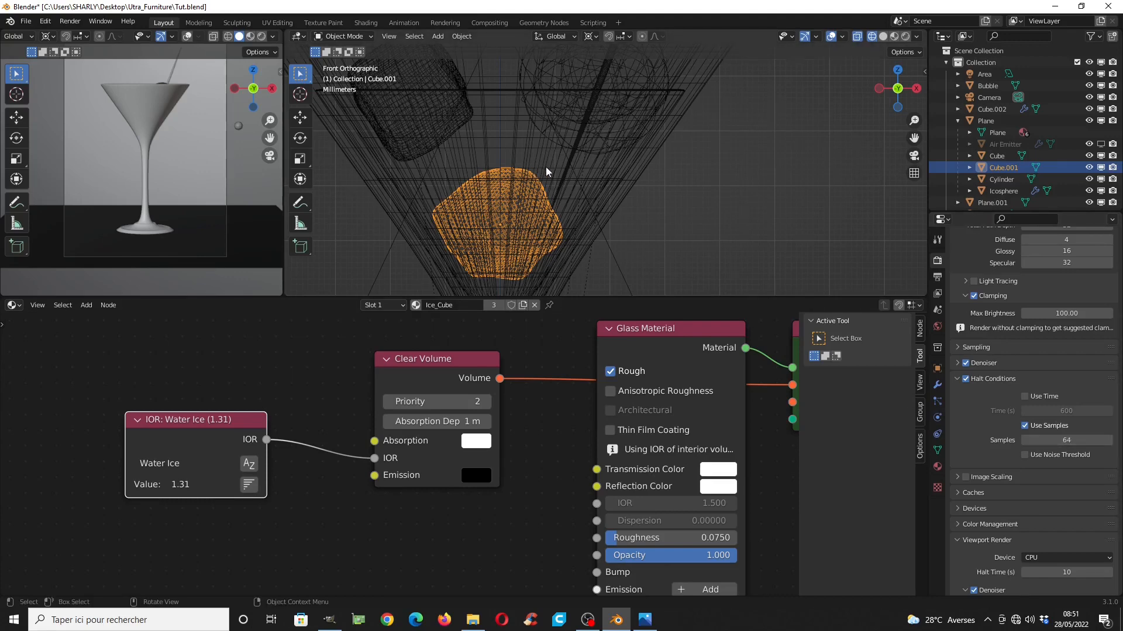
key(ctrl+s)
Render the glass scene, inspect the image up close, and display the LuxCore denoiser and statistics information
click(445, 22)
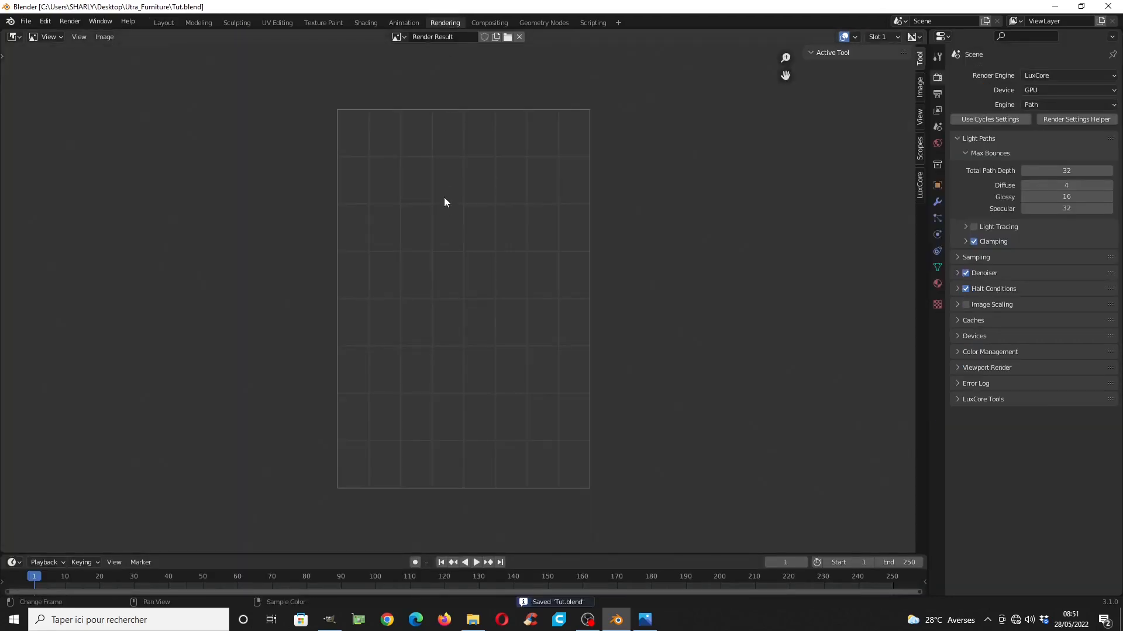
key(F12)
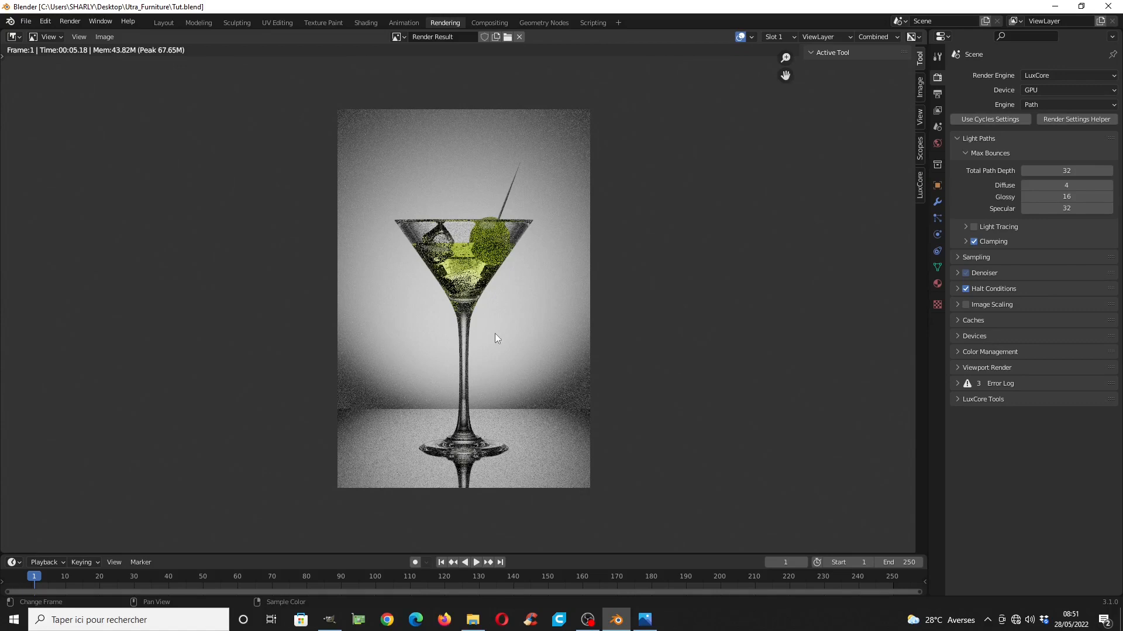
scroll(487, 332, up, 3)
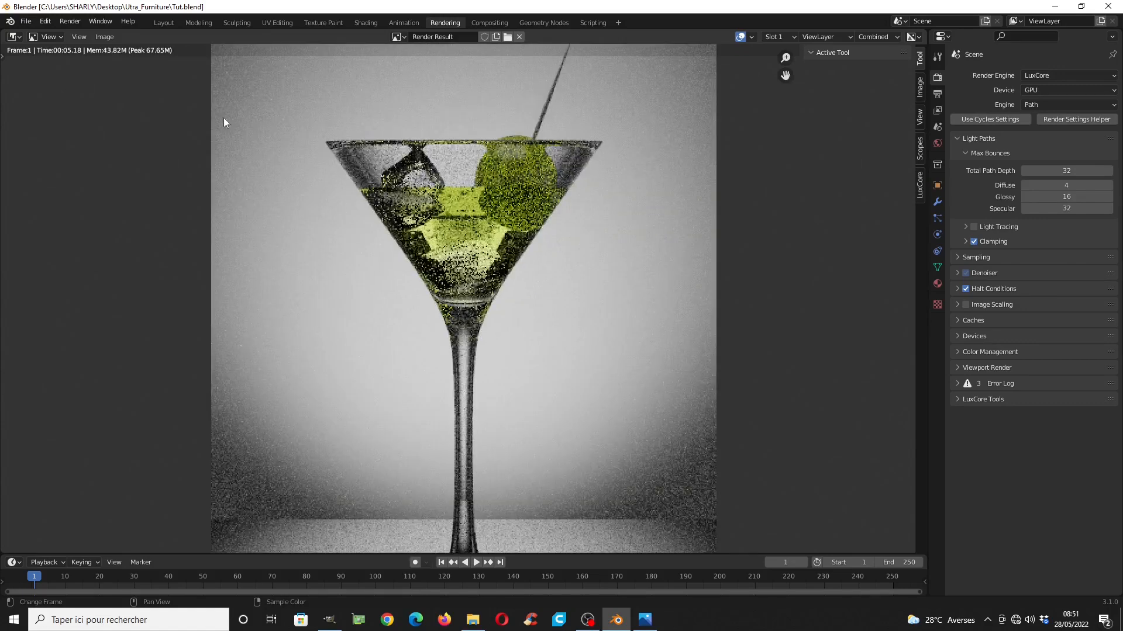
scroll(731, 233, down, 1)
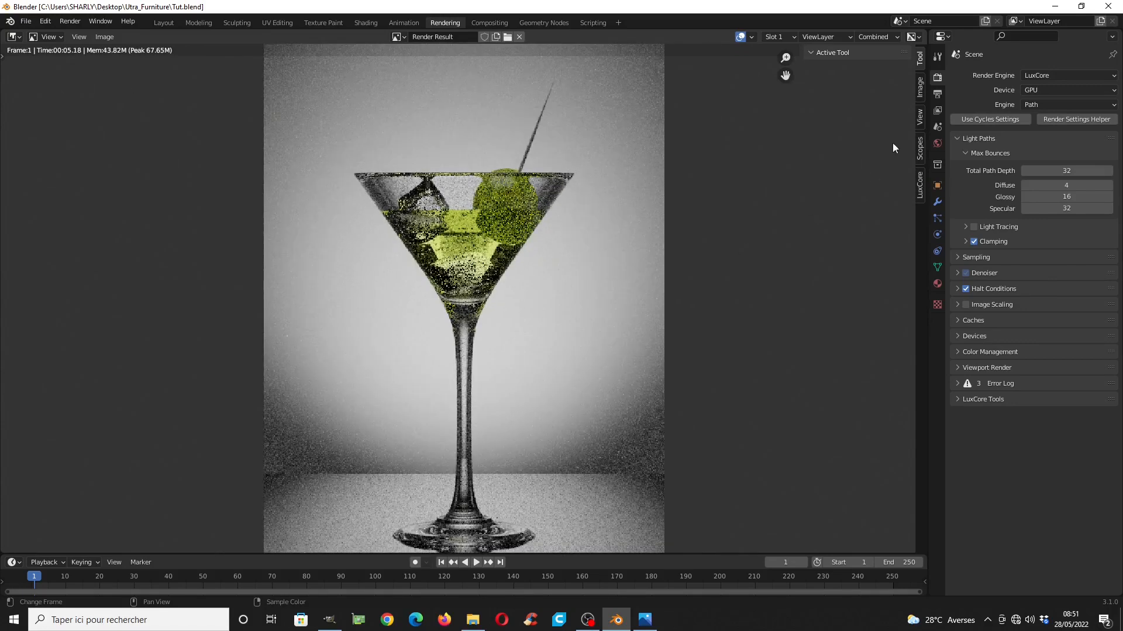
click(918, 173)
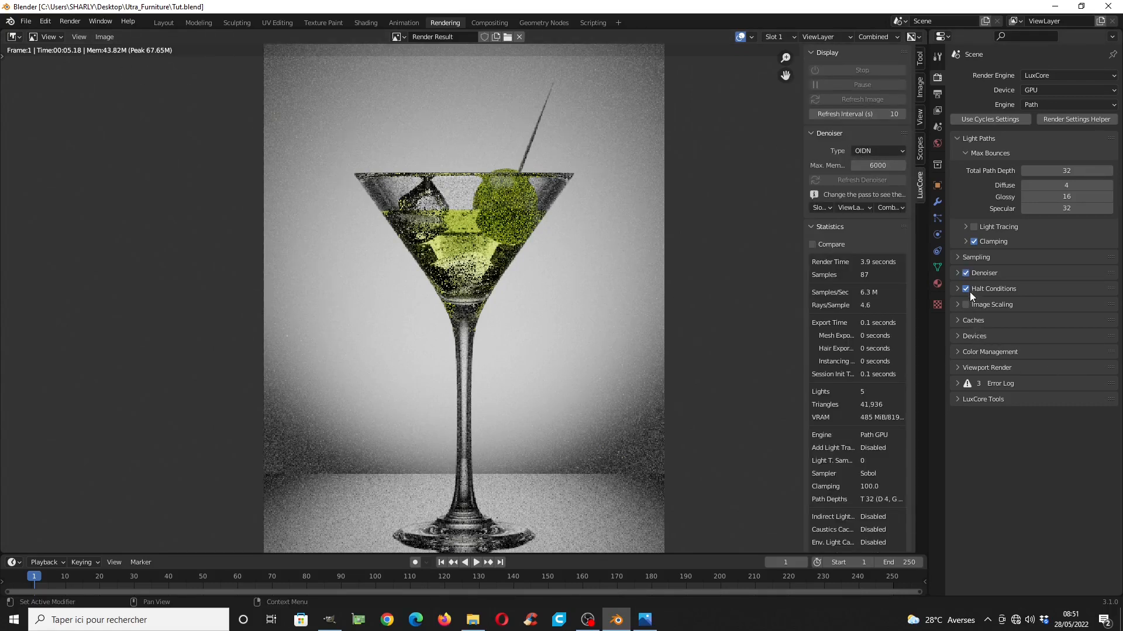
Raise the sample limit in the Halt Conditions to 256
click(962, 289)
click(1074, 349)
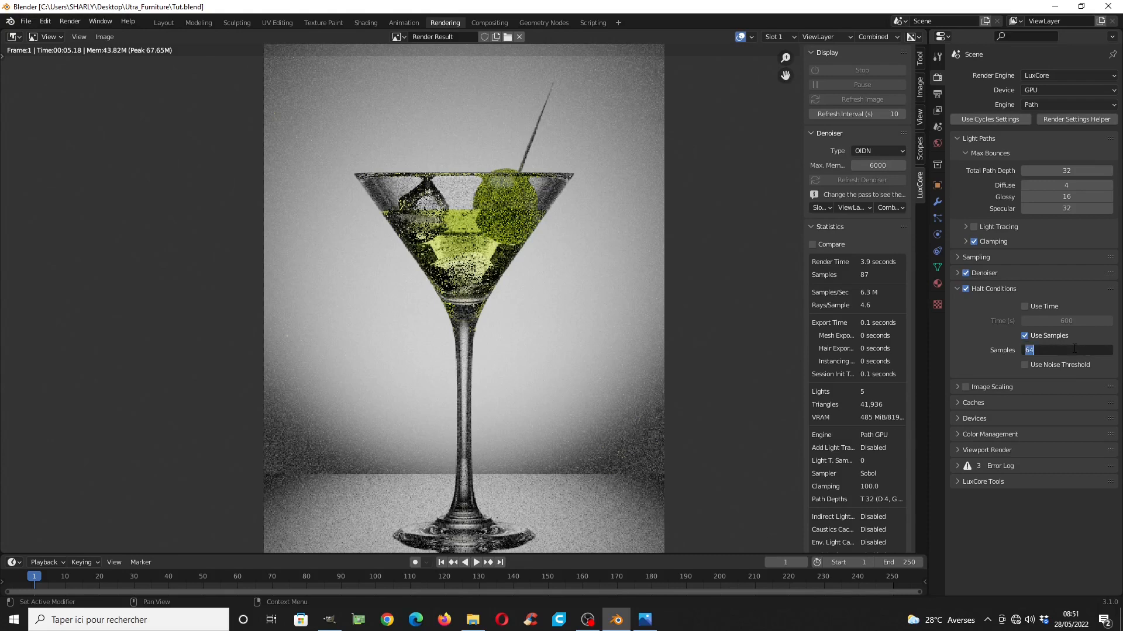
text(256)
key(Return)
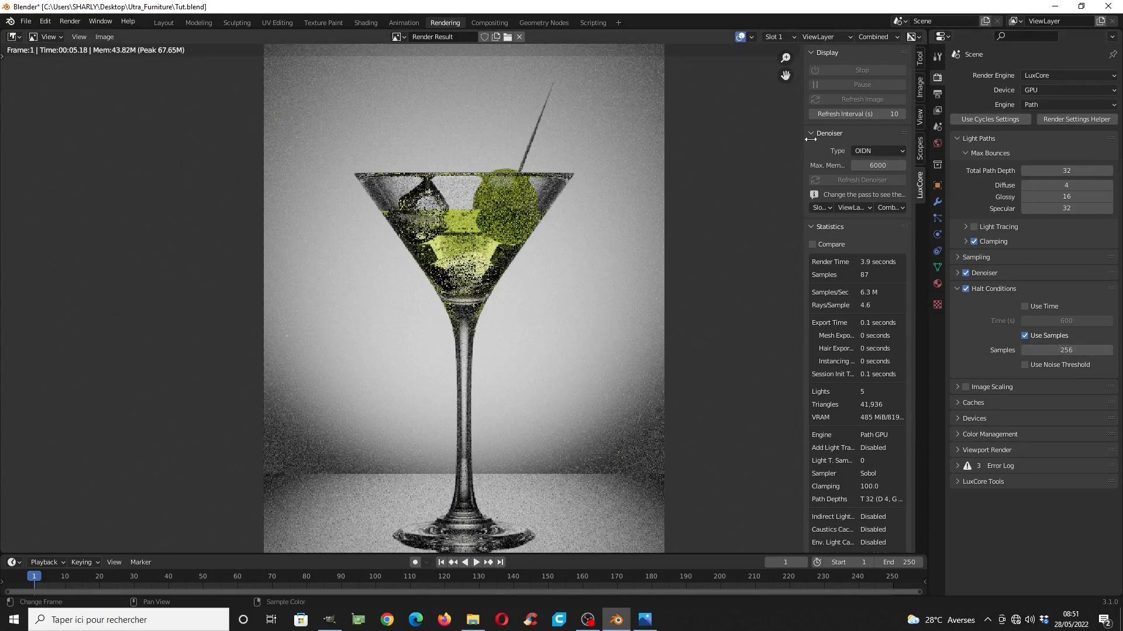
Set the output resolution scale to 100% and render the scene again
click(937, 94)
drag(1056, 121, 1111, 117)
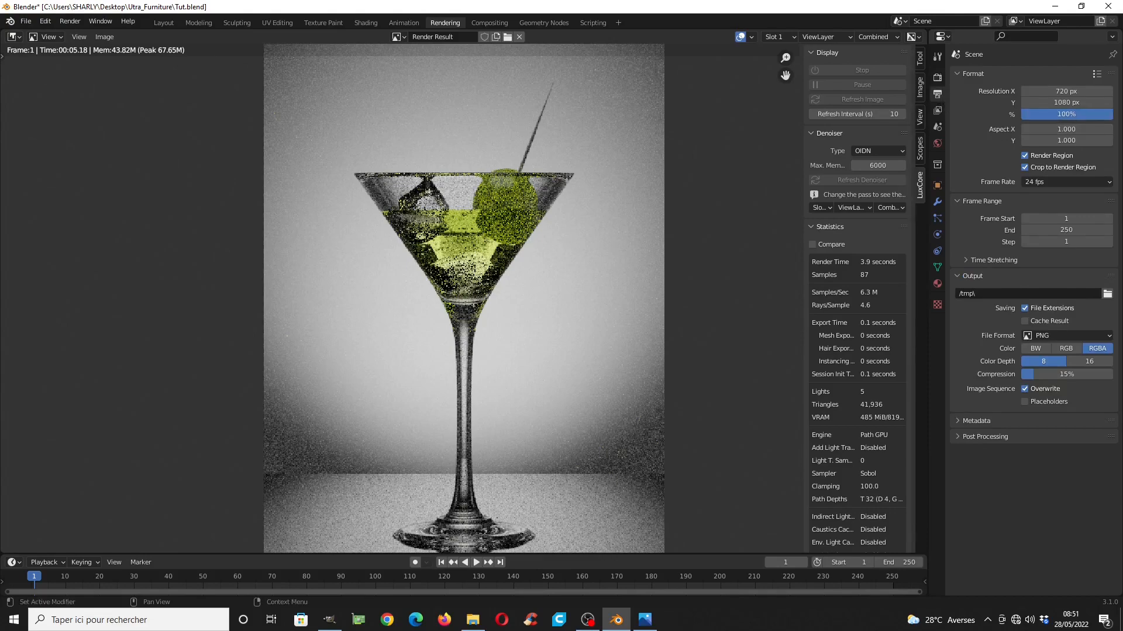
key(F12)
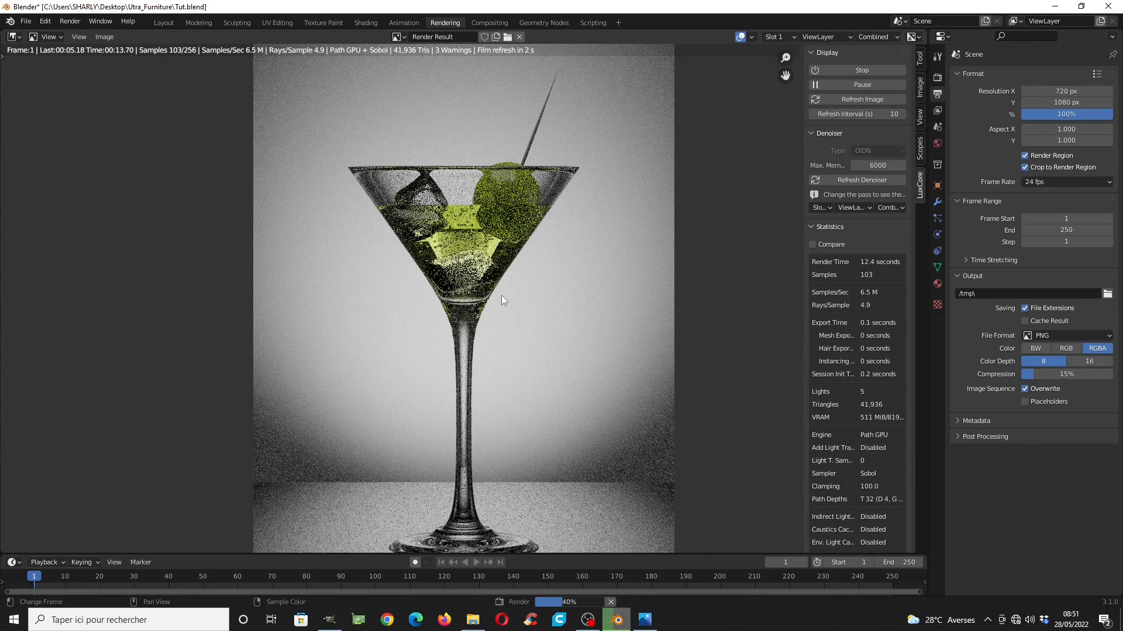
Look over the glass render as it finishes and display its DENOISED pass
middle_drag(502, 321, 495, 207)
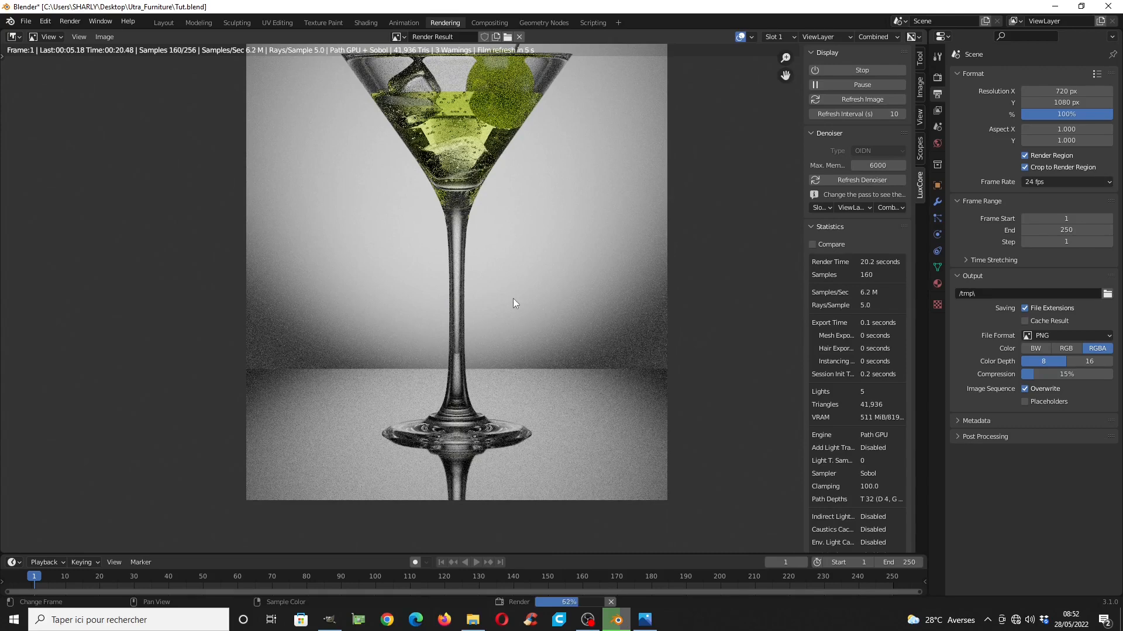
scroll(513, 298, down, 1)
middle_drag(503, 280, 503, 317)
scroll(490, 290, up, 1)
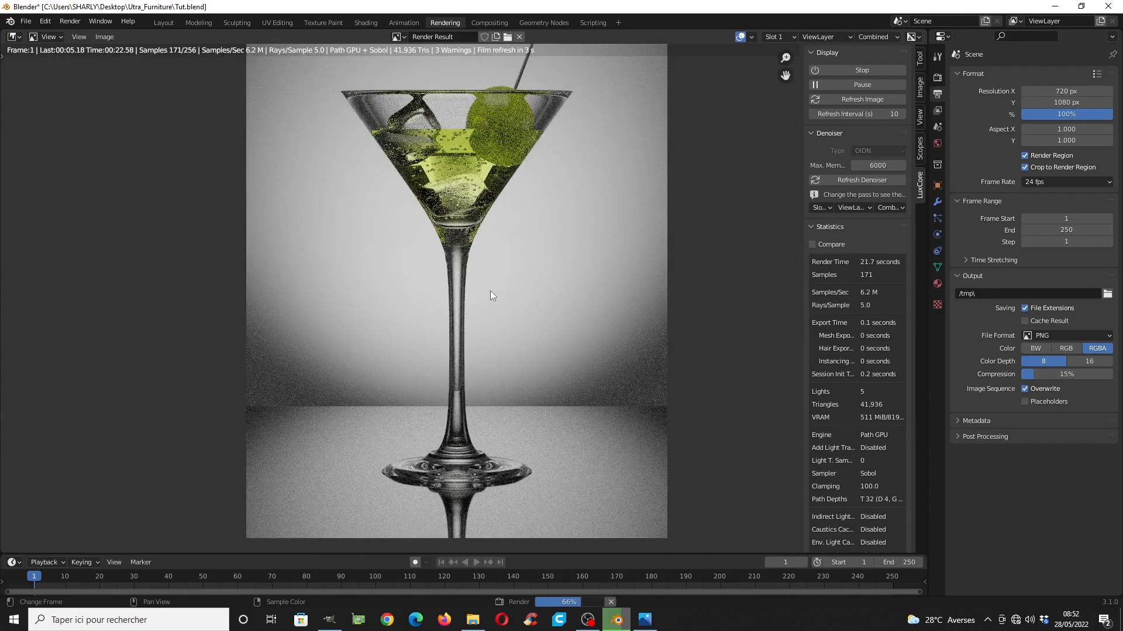
mouse_move(475, 250)
middle_down()
mouse_move(423, 113)
mouse_move(477, 296)
mouse_move(470, 260)
middle_up()
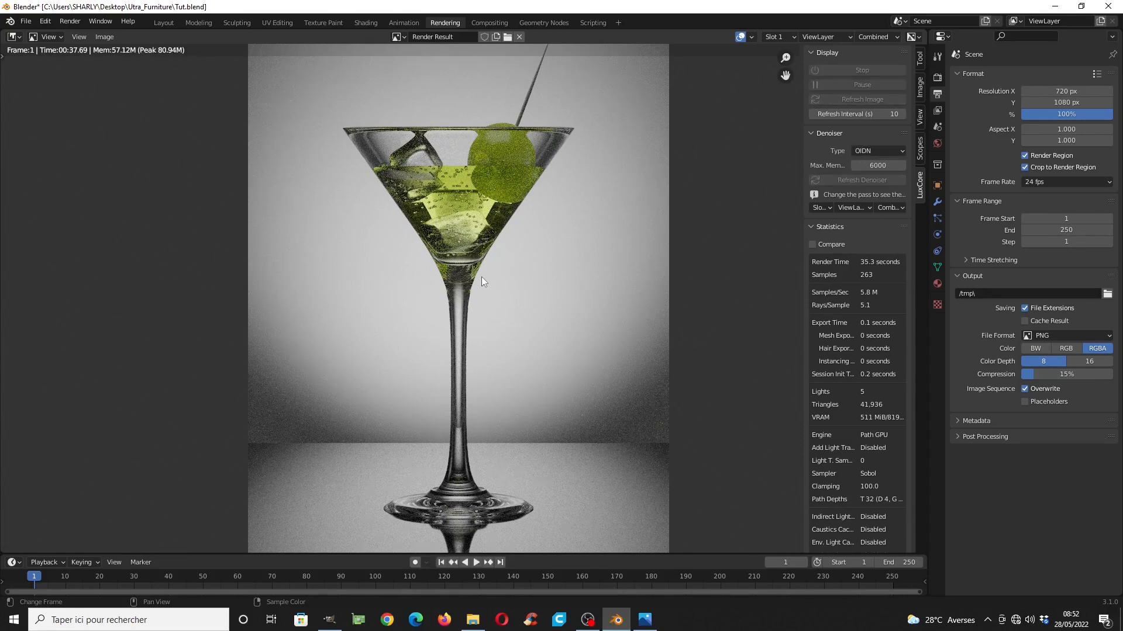
click(875, 37)
click(869, 68)
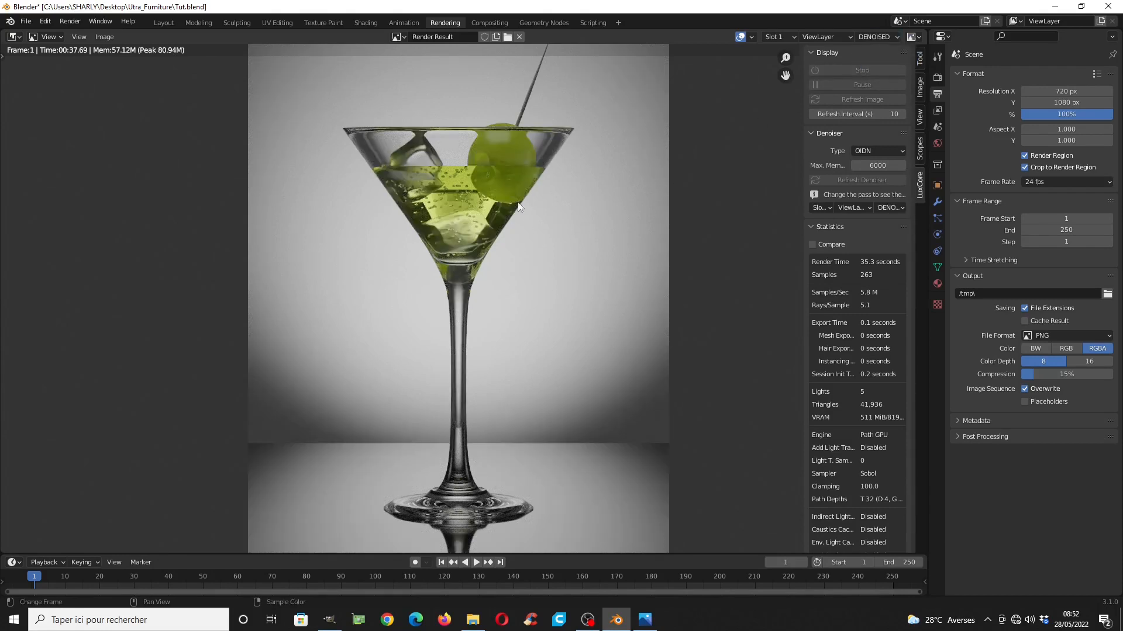
scroll(515, 259, down, 1)
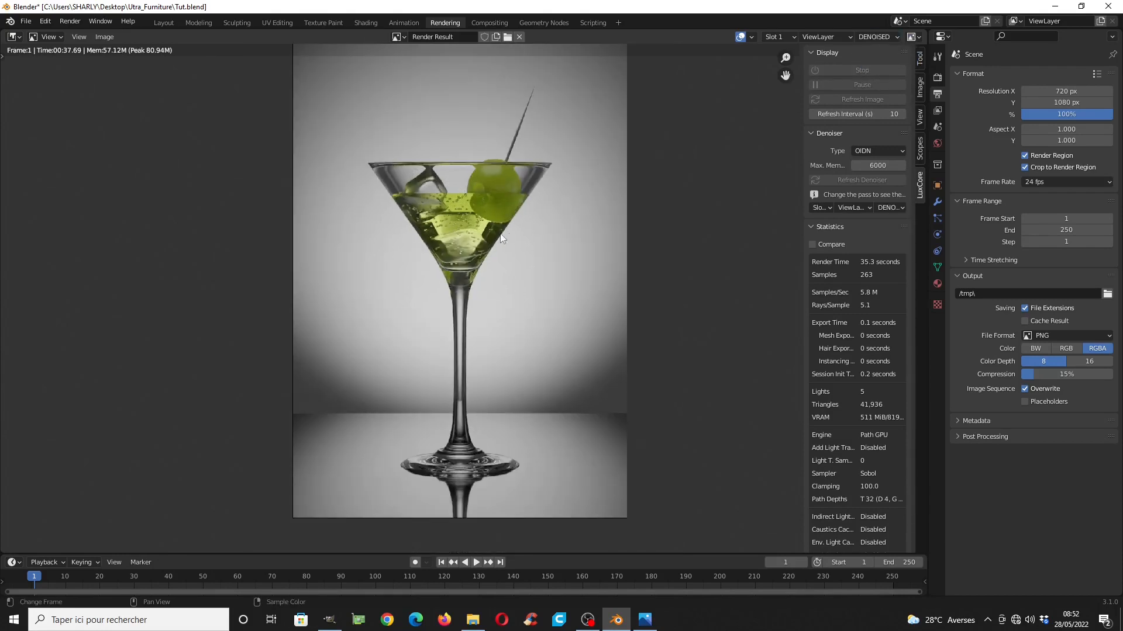
scroll(489, 281, up, 1)
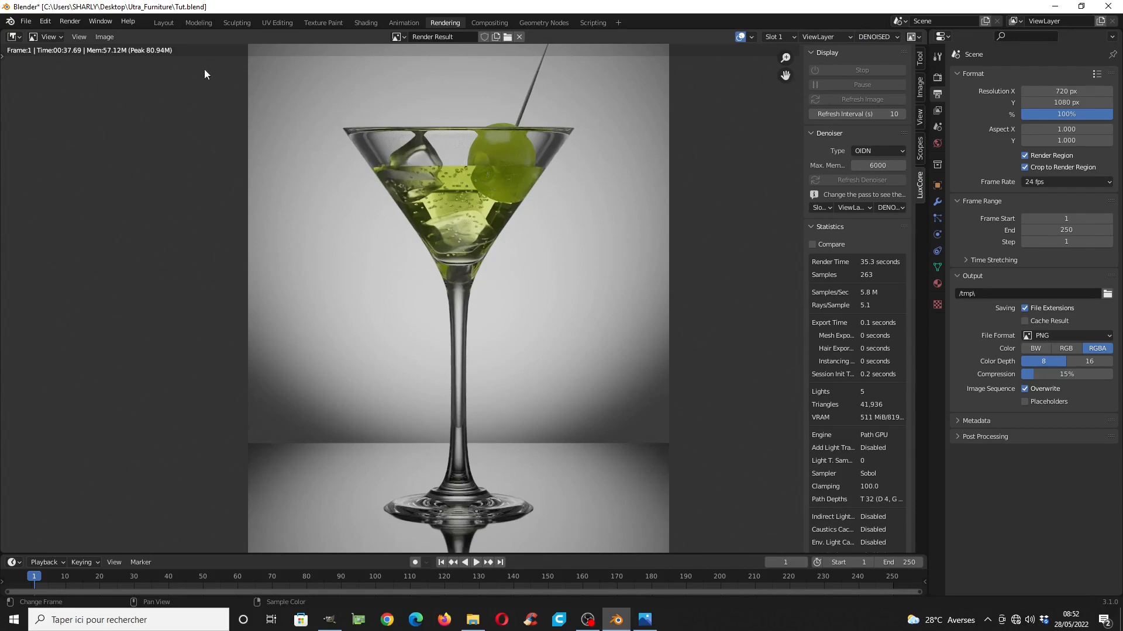
Return to the Layout workspace, split the node editor vertically and turn the new area into an Image Editor
click(160, 22)
scroll(554, 217, down, 8)
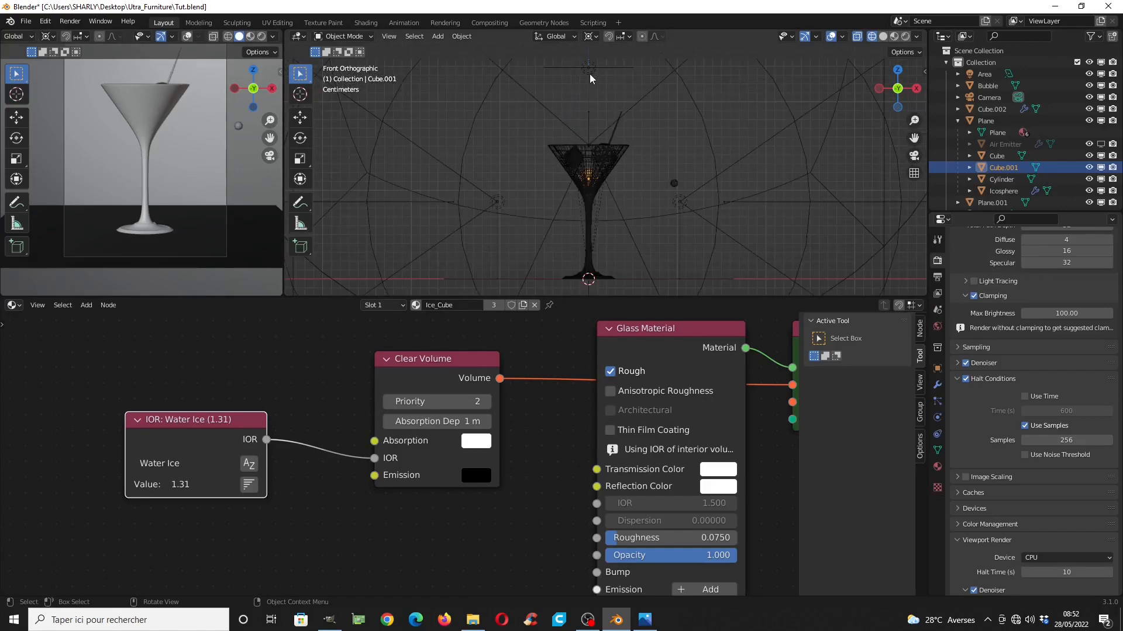
click(442, 23)
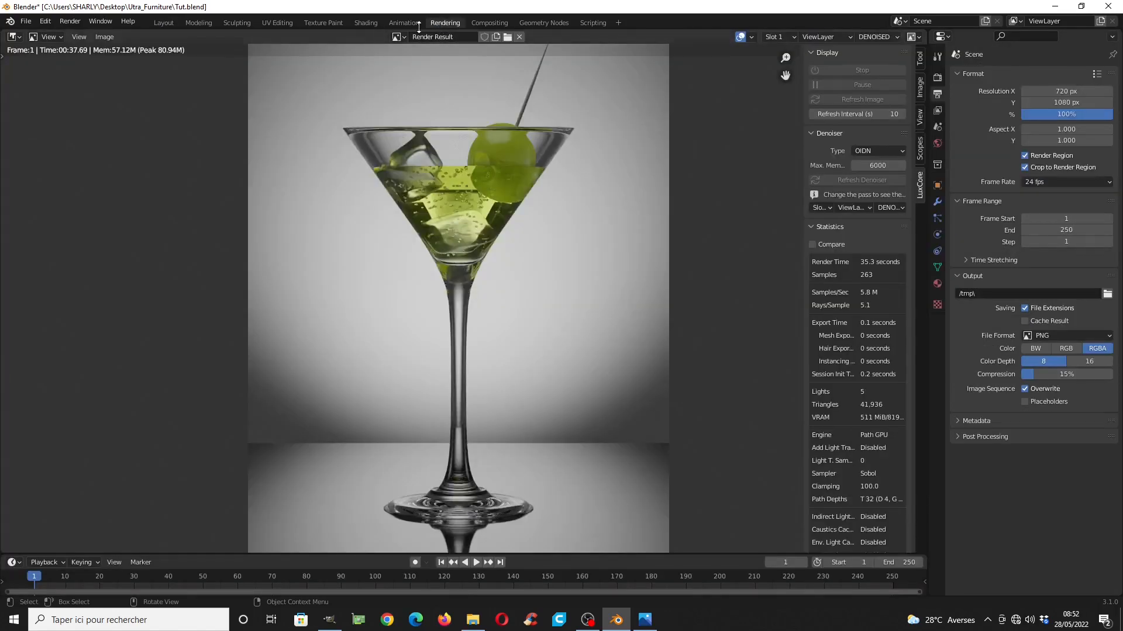
click(163, 23)
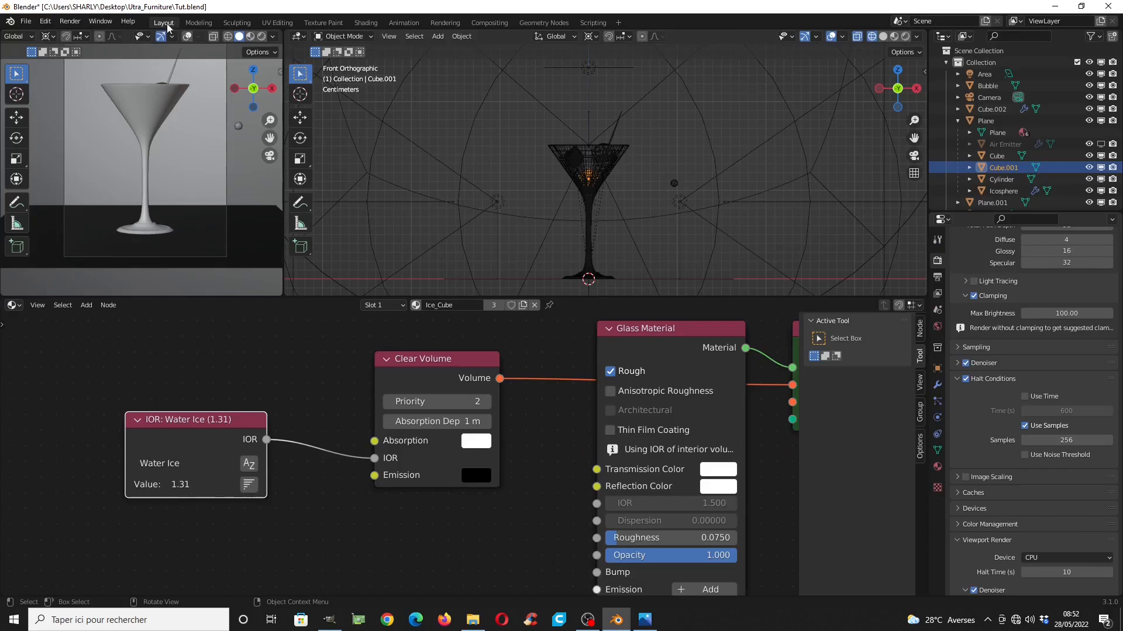
right_click(558, 297)
click(556, 303)
click(558, 345)
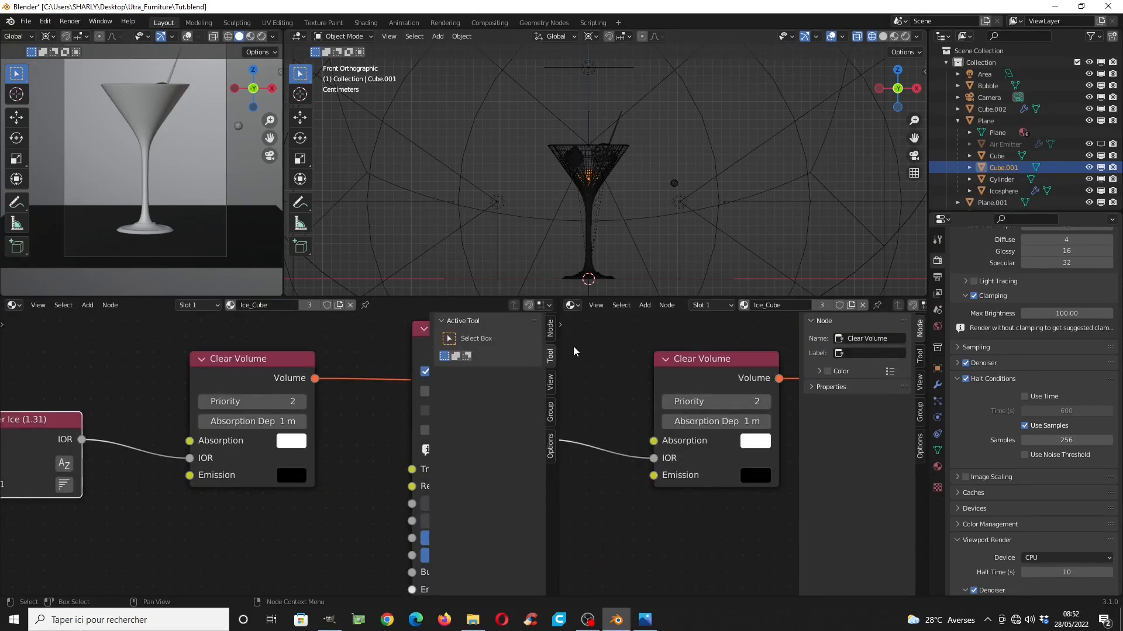
click(572, 305)
click(596, 351)
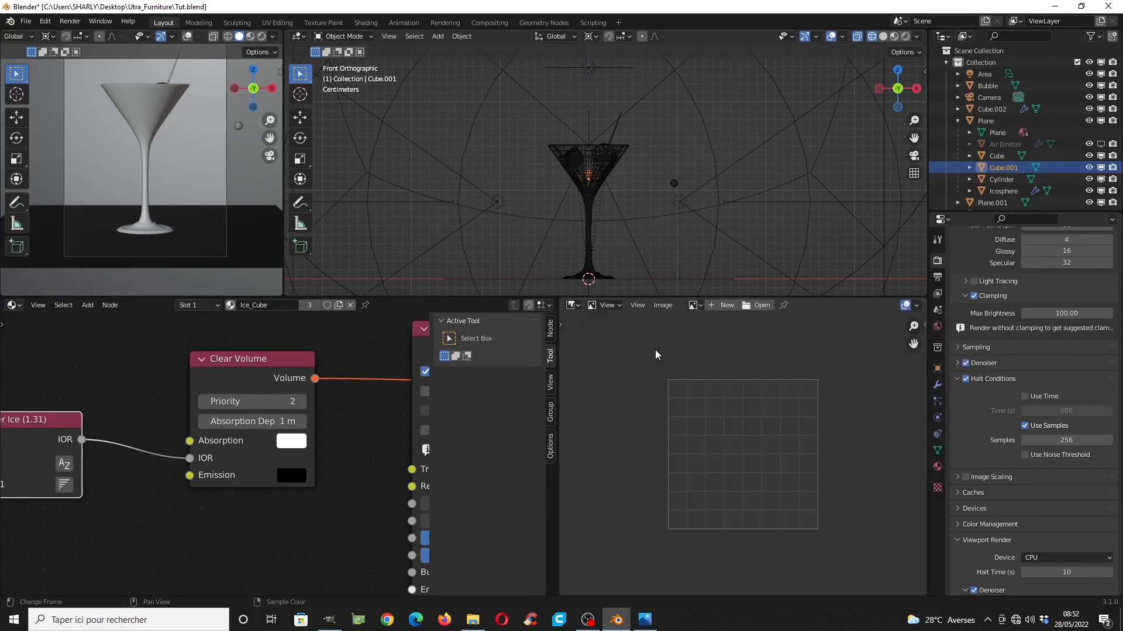
Display the Render Result with its DENOISED pass in the new Image Editor
click(692, 305)
click(731, 321)
scroll(762, 374, down, 2)
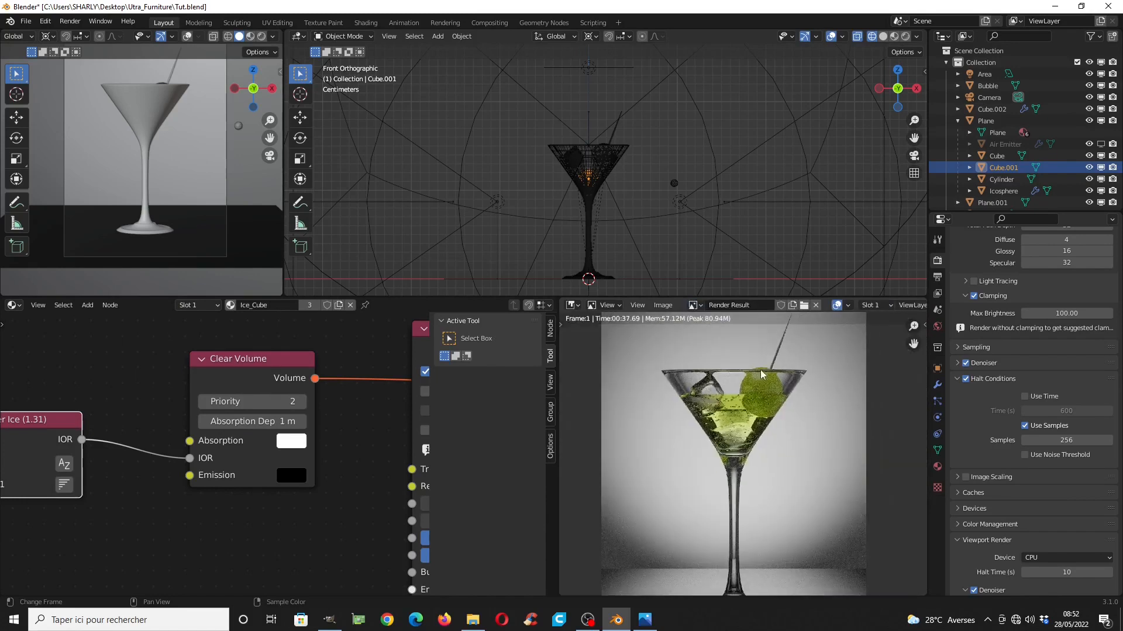
scroll(877, 305, down, 3)
click(877, 305)
click(855, 342)
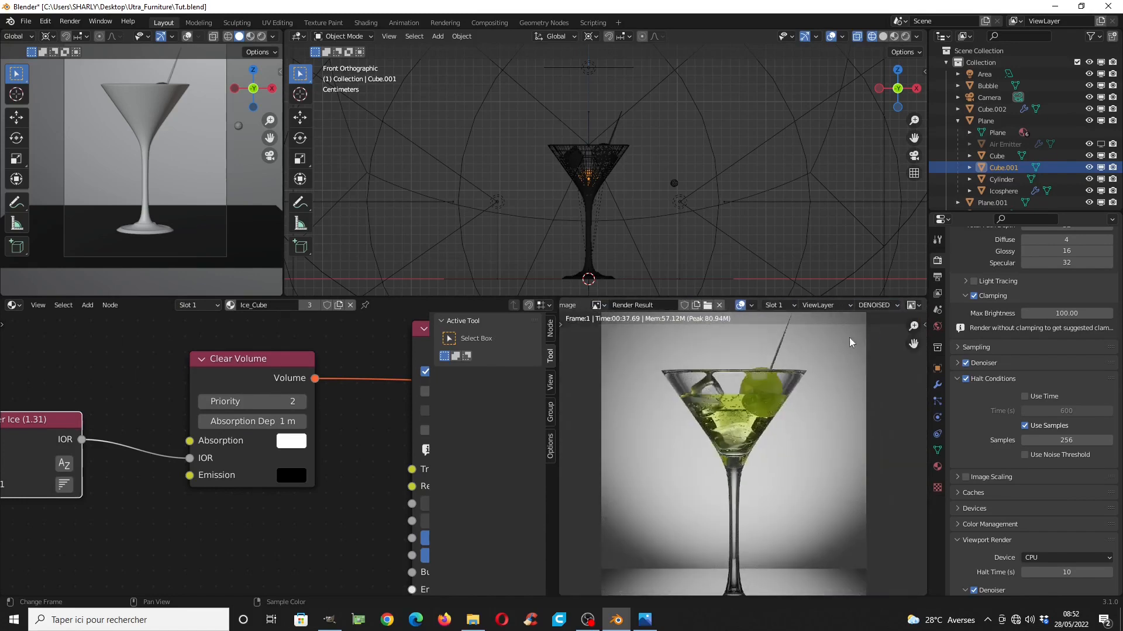
Enlarge the Image Editor and examine the glass rim, ice and fruit in the denoised render up close
drag(766, 298, 765, 172)
scroll(763, 371, up, 1)
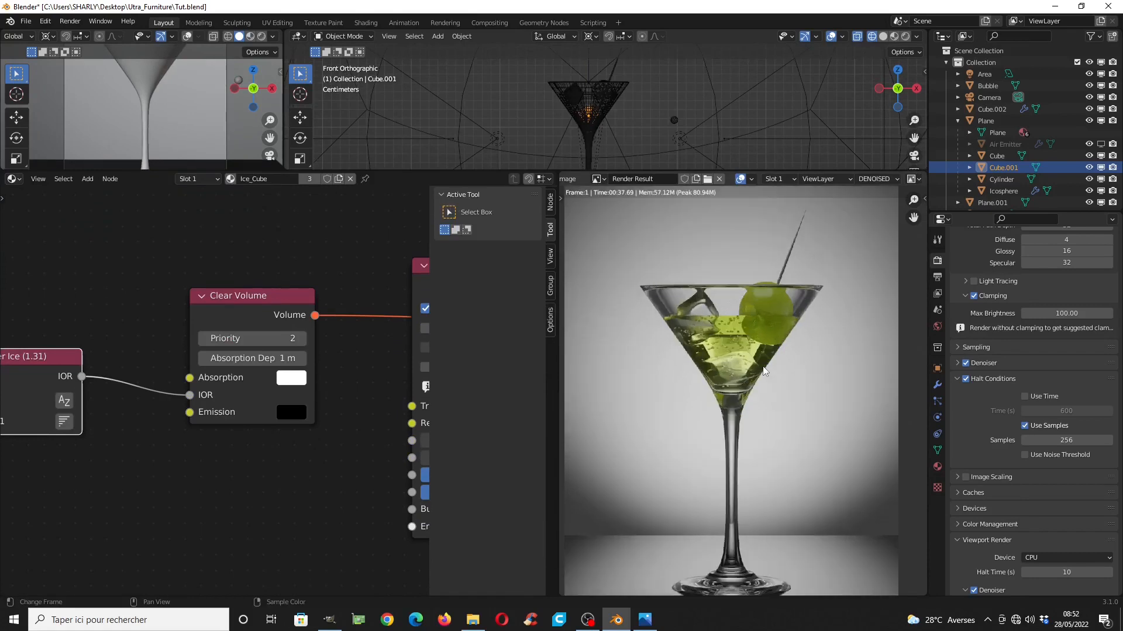
scroll(763, 371, up, 3)
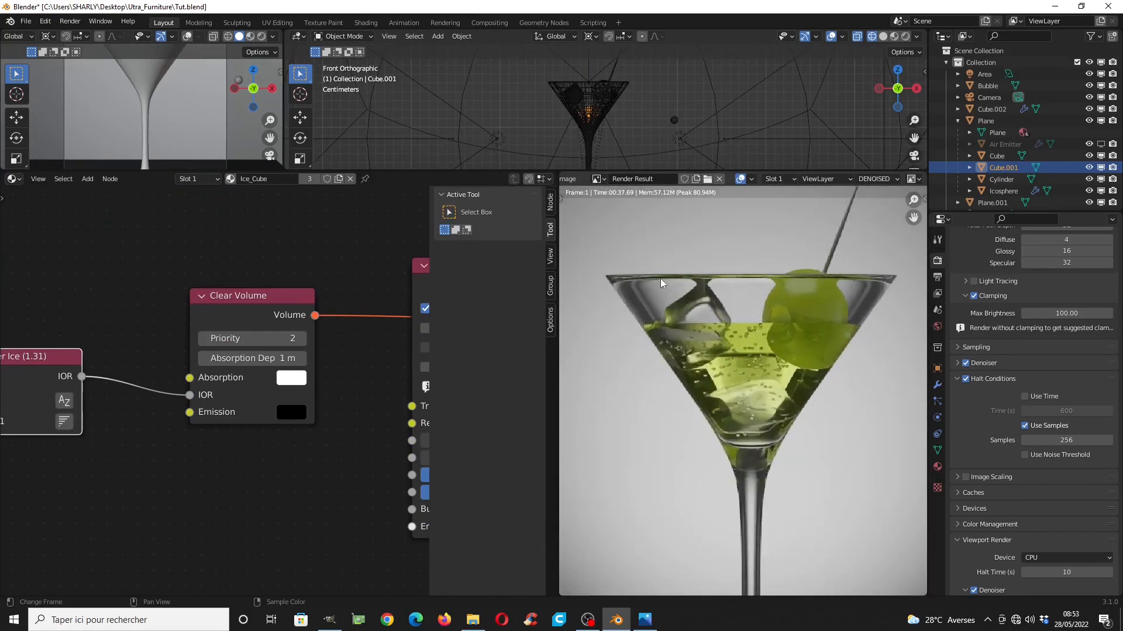
scroll(643, 275, up, 3)
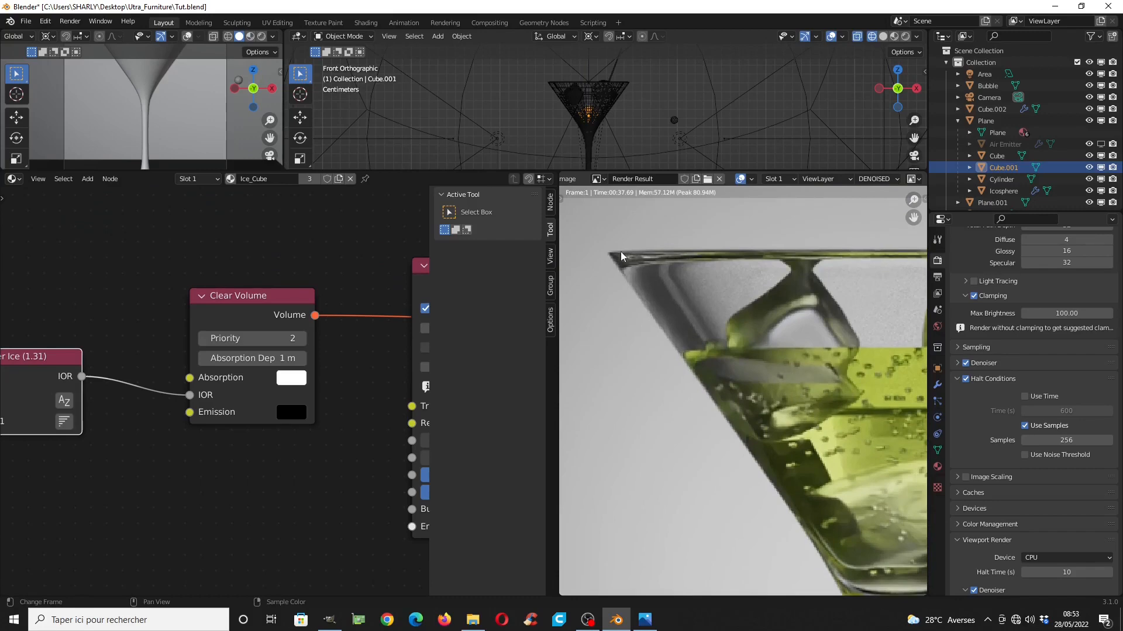
scroll(721, 258, down, 4)
scroll(786, 315, up, 3)
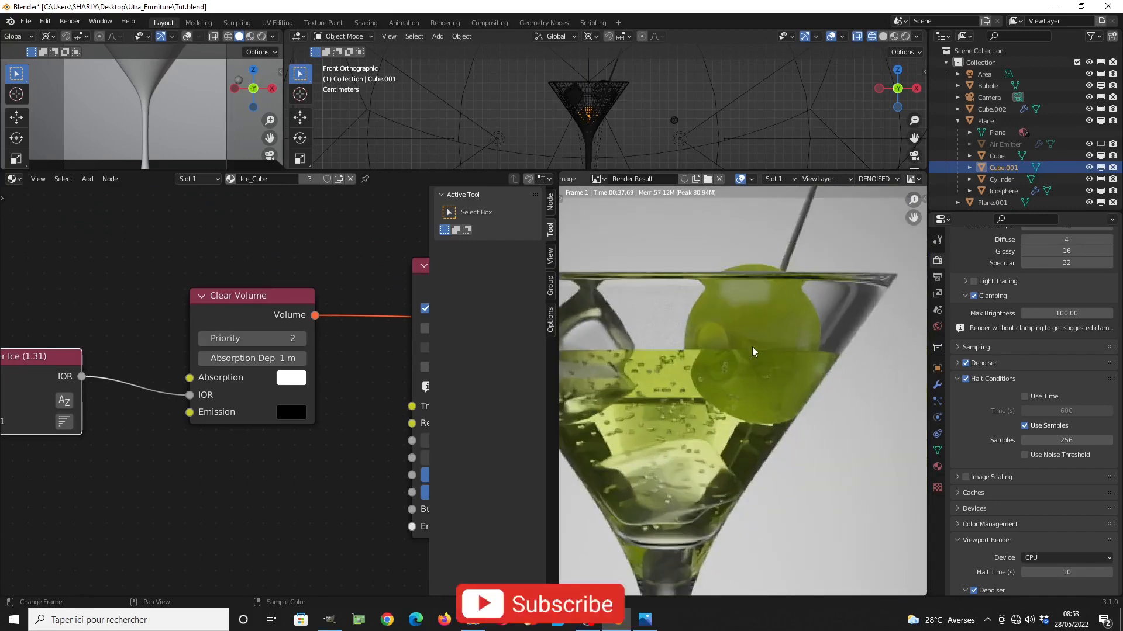
scroll(752, 346, up, 1)
Set the light path Max Bounces to 64 for Total Path Depth and 64 for Specular
scroll(1063, 333, up, 2)
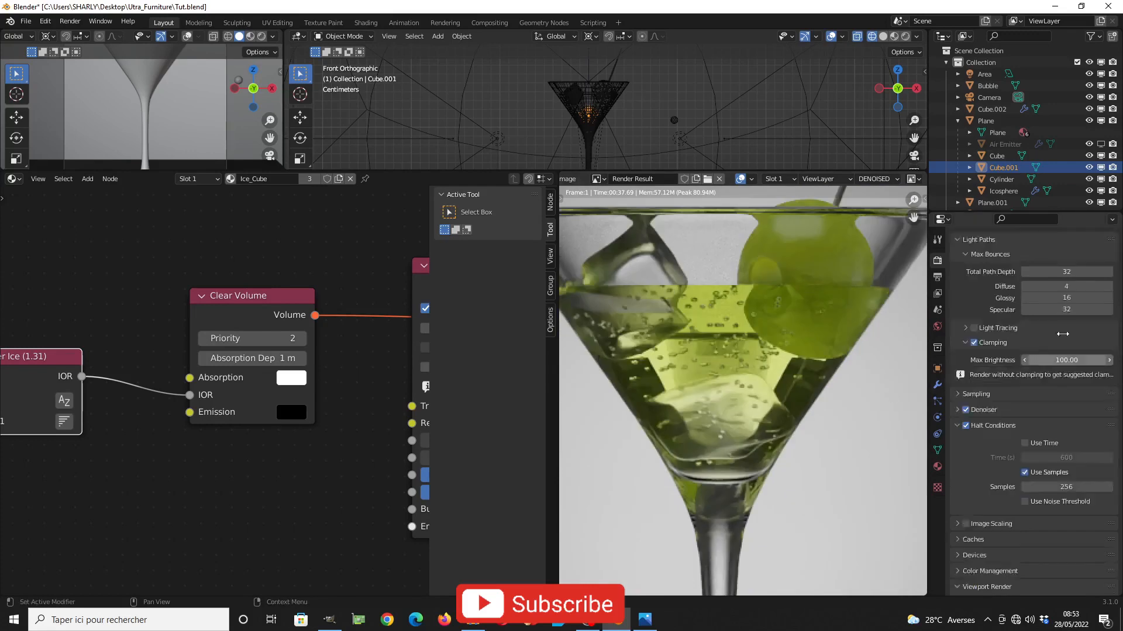
scroll(1062, 333, up, 3)
double_click(1061, 352)
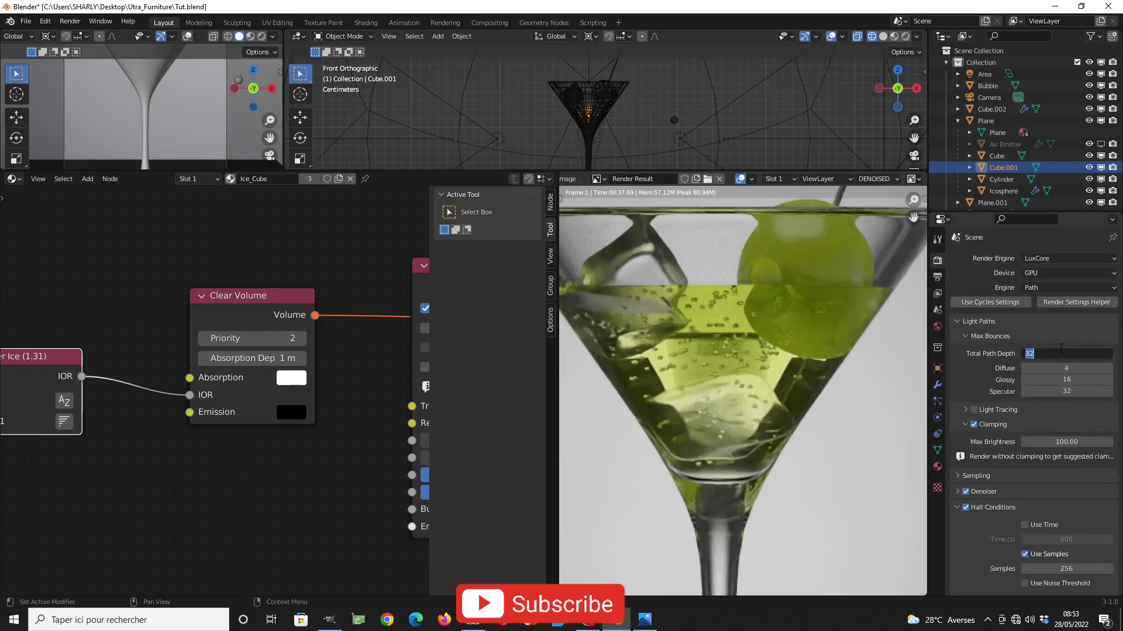
text(64)
key(Return)
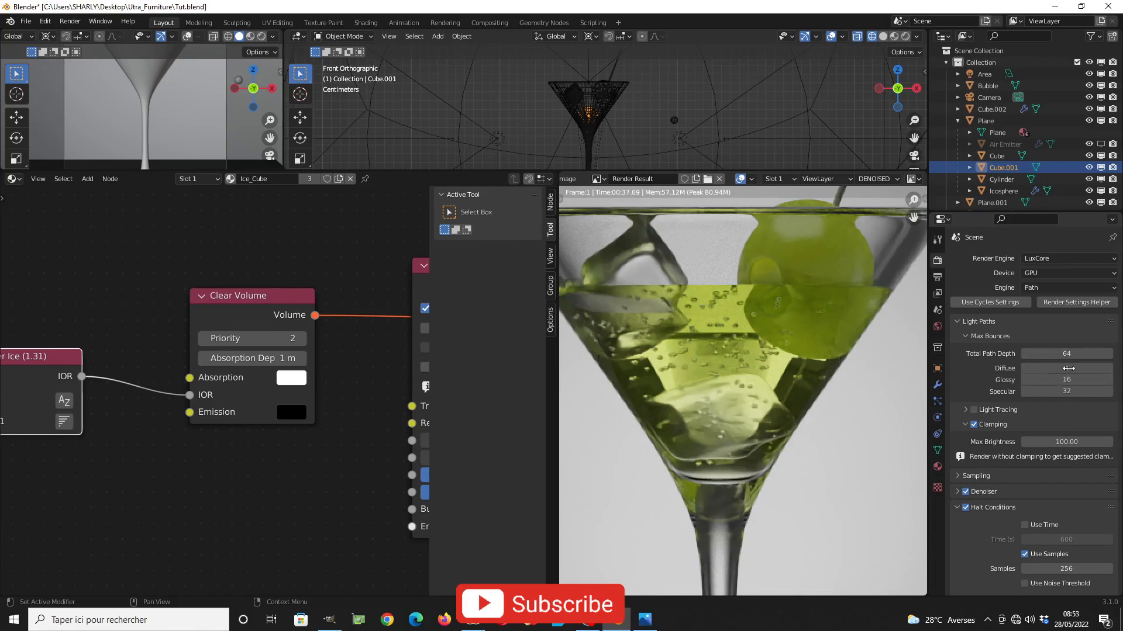
double_click(1070, 391)
text(6)
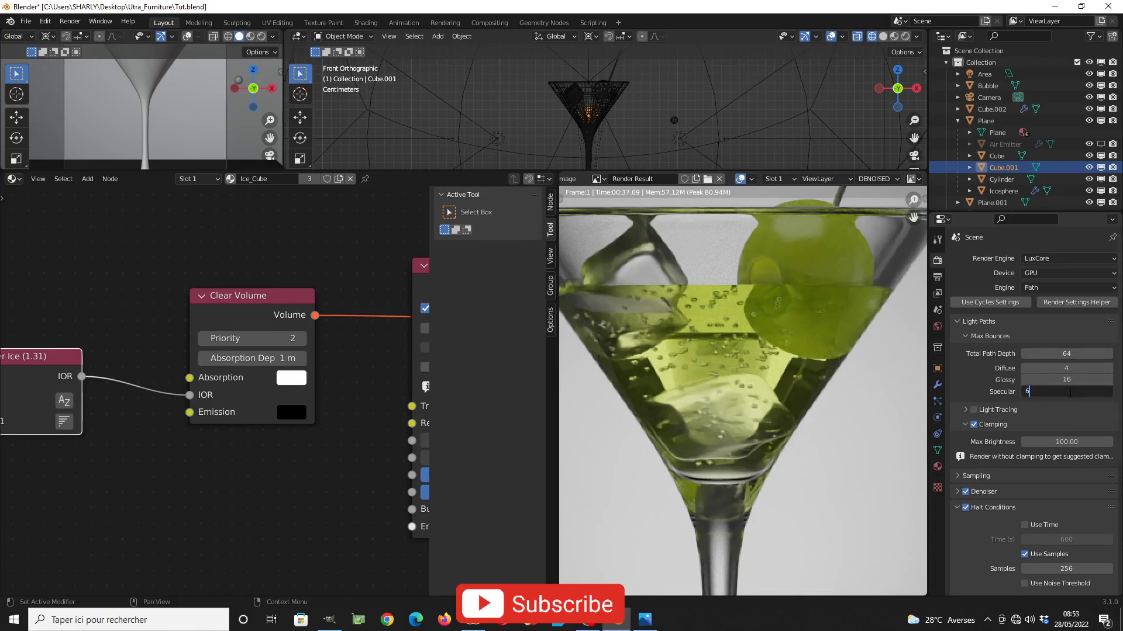
text(4)
key(Return)
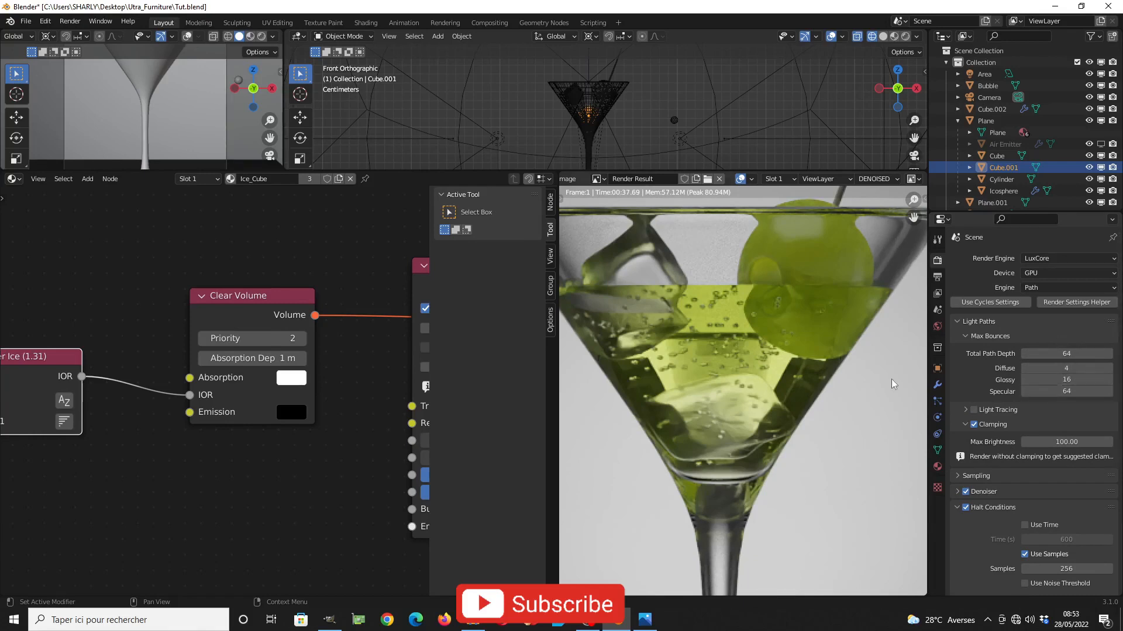
Examine the liquid, ice and background lighting across the denoised render
scroll(772, 372, down, 3)
middle_drag(773, 371, 775, 363)
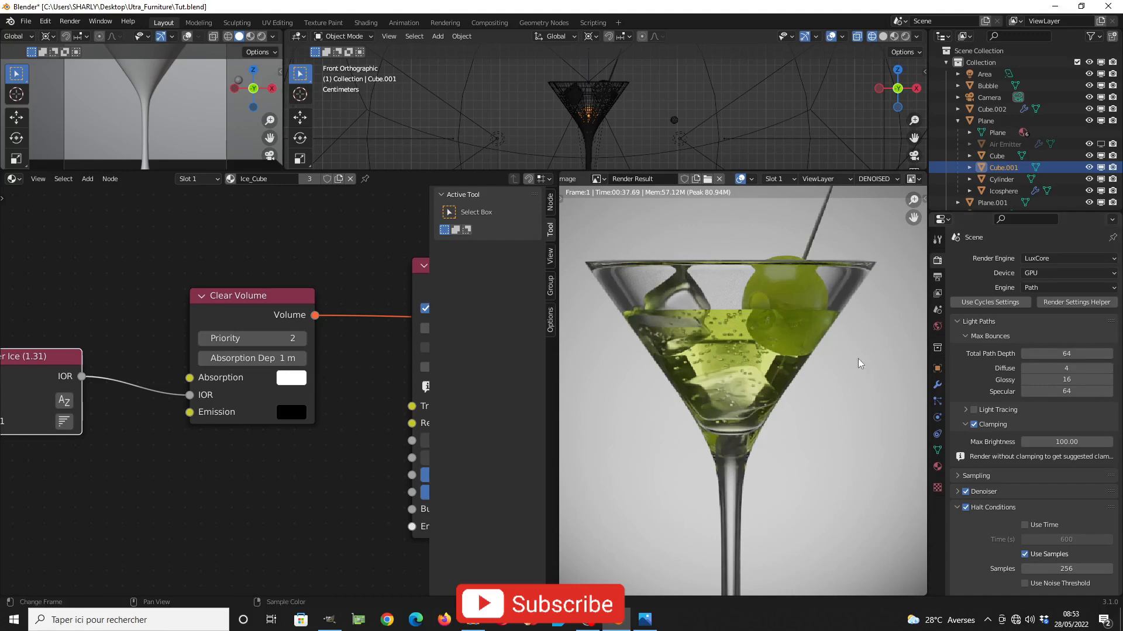
mouse_move(761, 422)
middle_down()
mouse_move(771, 384)
mouse_move(770, 406)
middle_up()
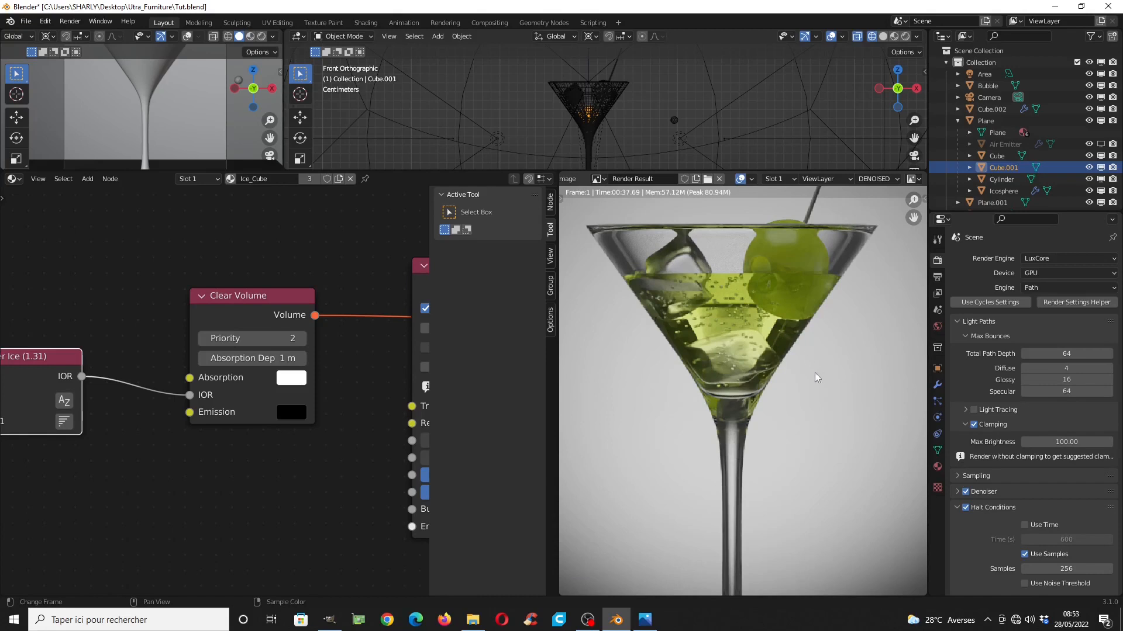
middle_drag(769, 378, 732, 360)
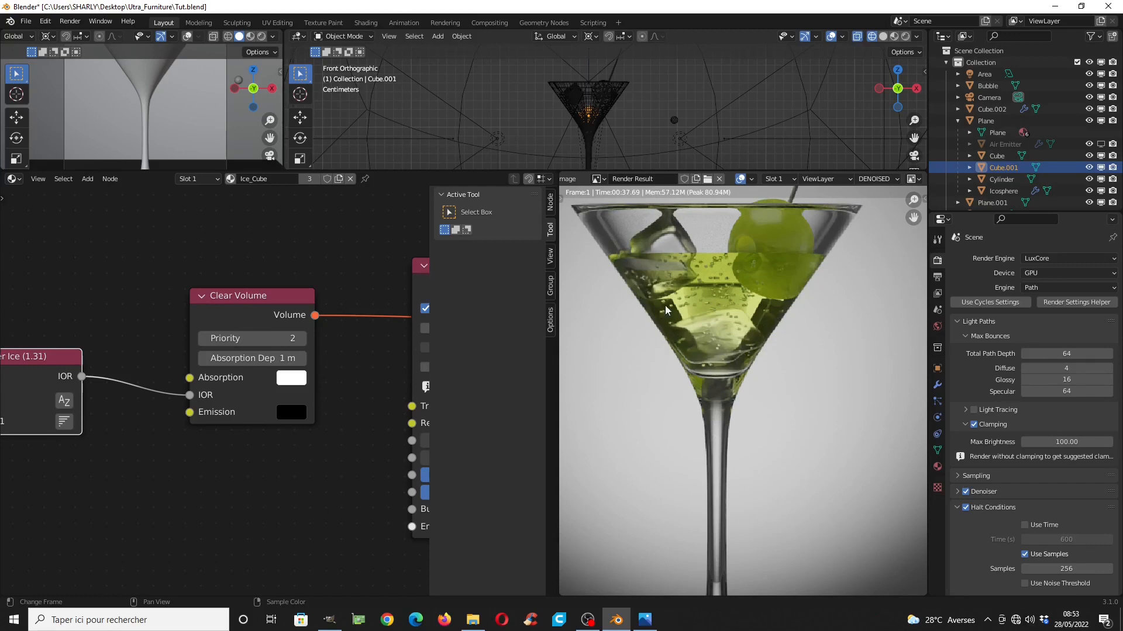
scroll(755, 371, down, 2)
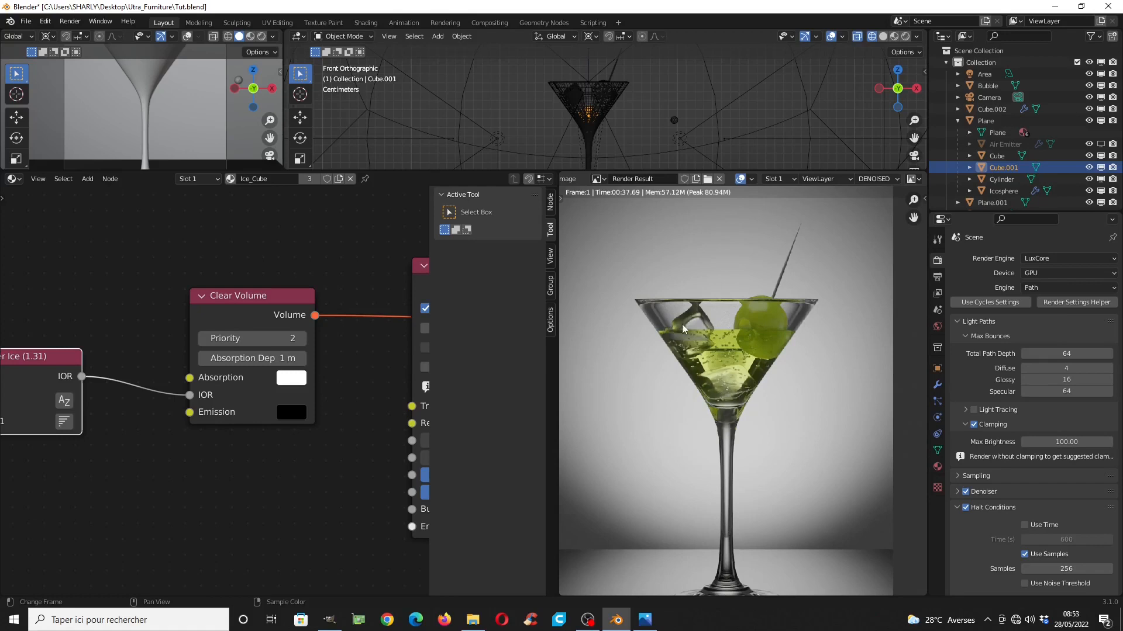
middle_drag(682, 324, 685, 340)
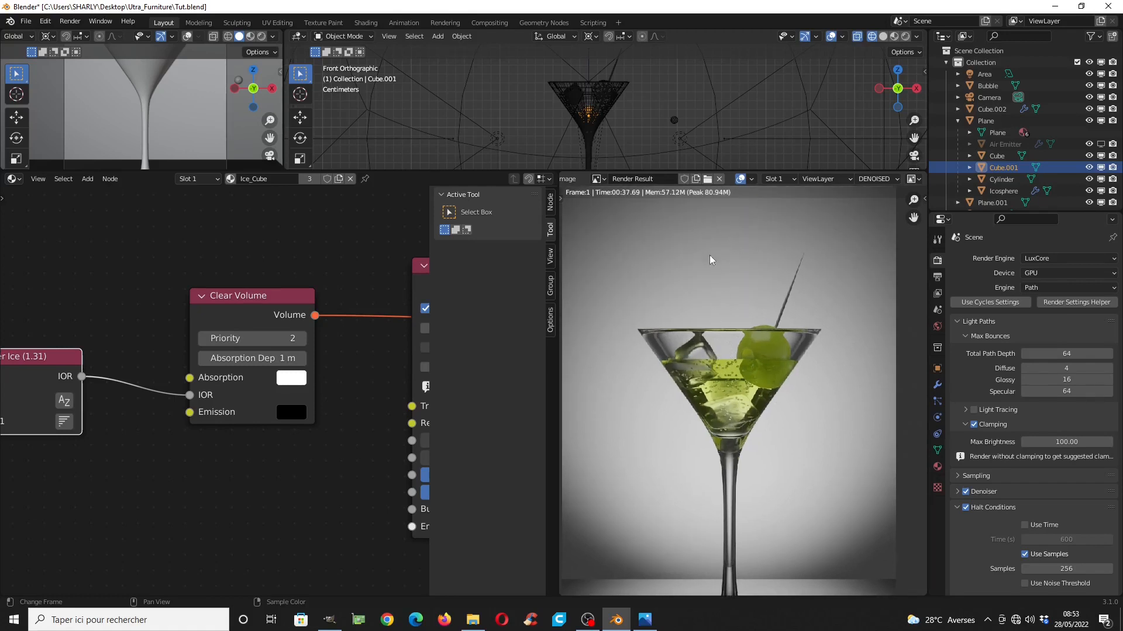
Select the area light above the glass, enlarge the 3D viewports and show the camera view in rendered shading
scroll(188, 114, down, 5)
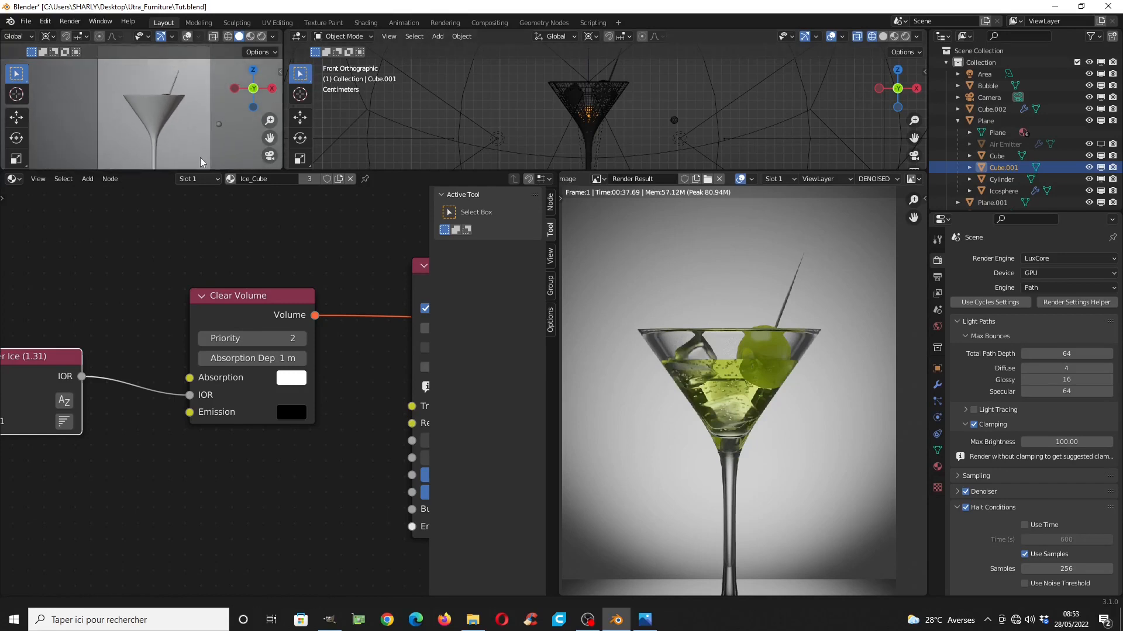
shift+middle_drag(599, 83, 591, 100)
click(590, 81)
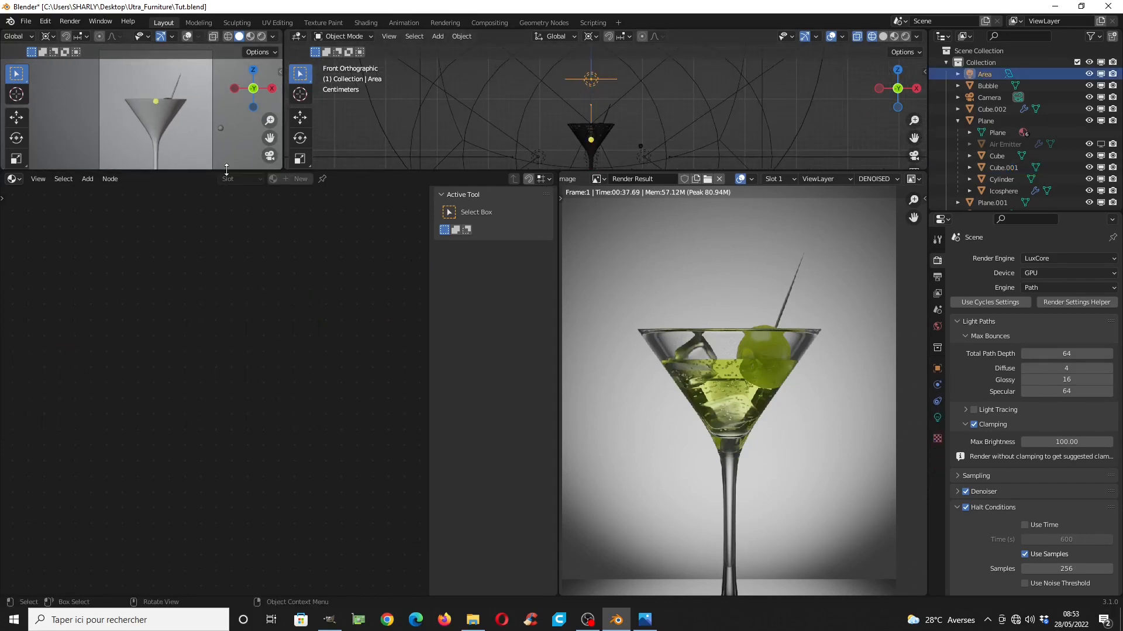
drag(226, 169, 227, 306)
scroll(210, 171, up, 4)
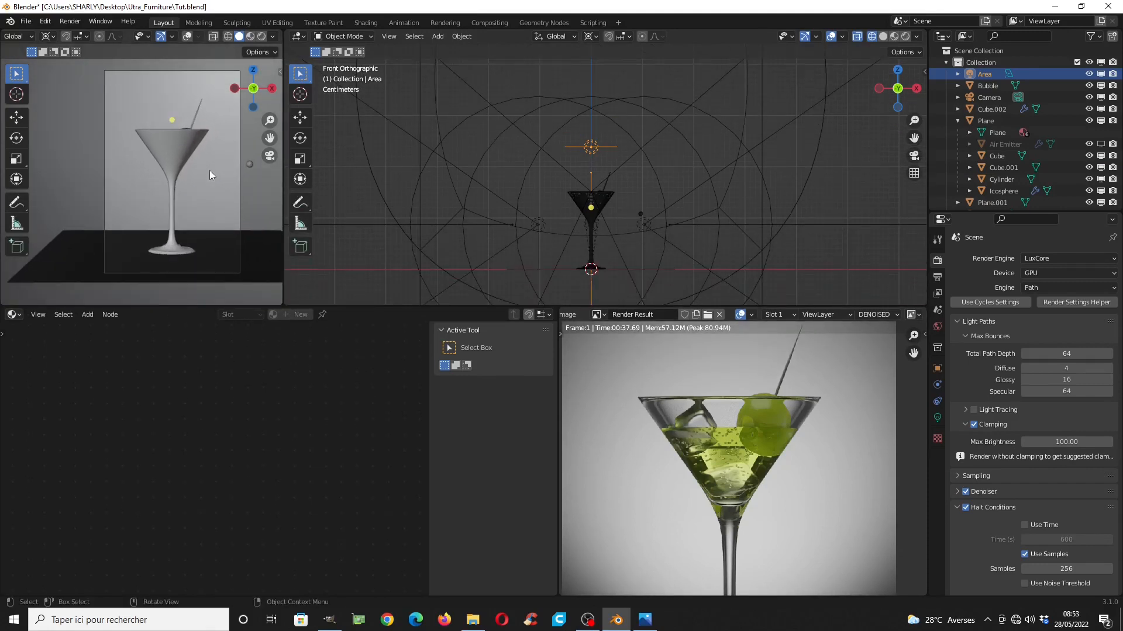
click(261, 36)
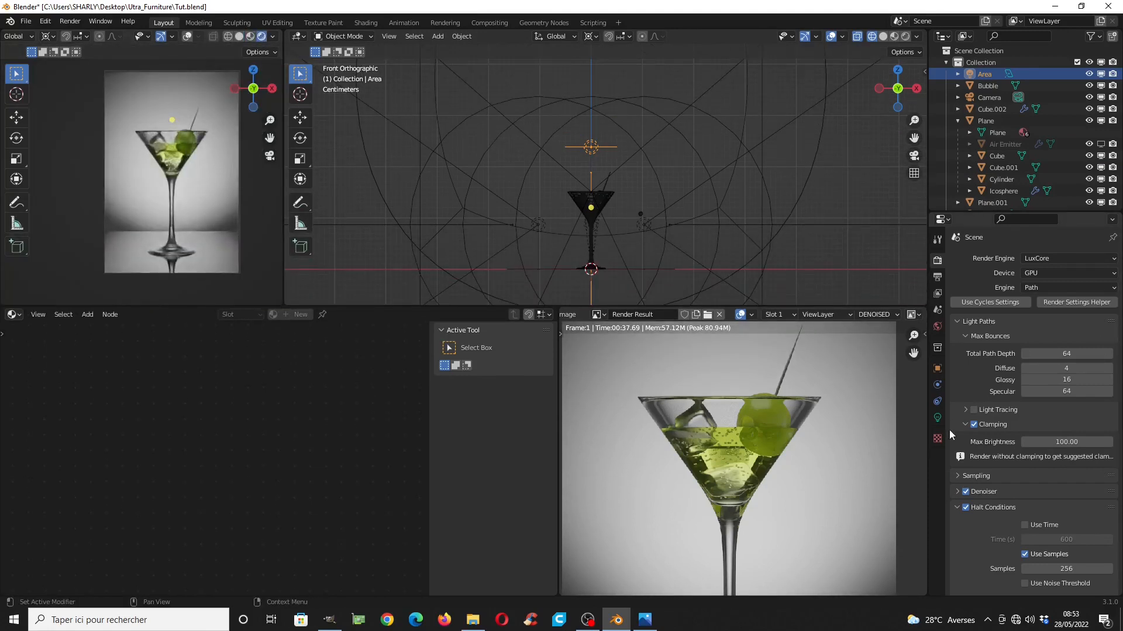
Set the square area light's size to 0.184 m and reopen the render settings
click(937, 418)
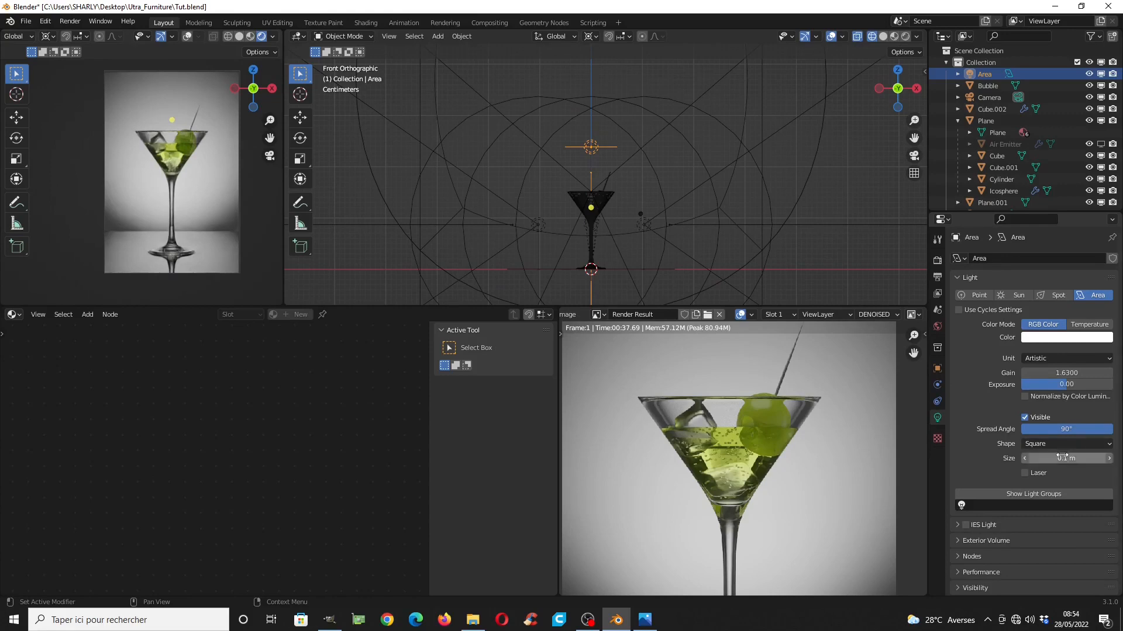
drag(1061, 457, 1082, 457)
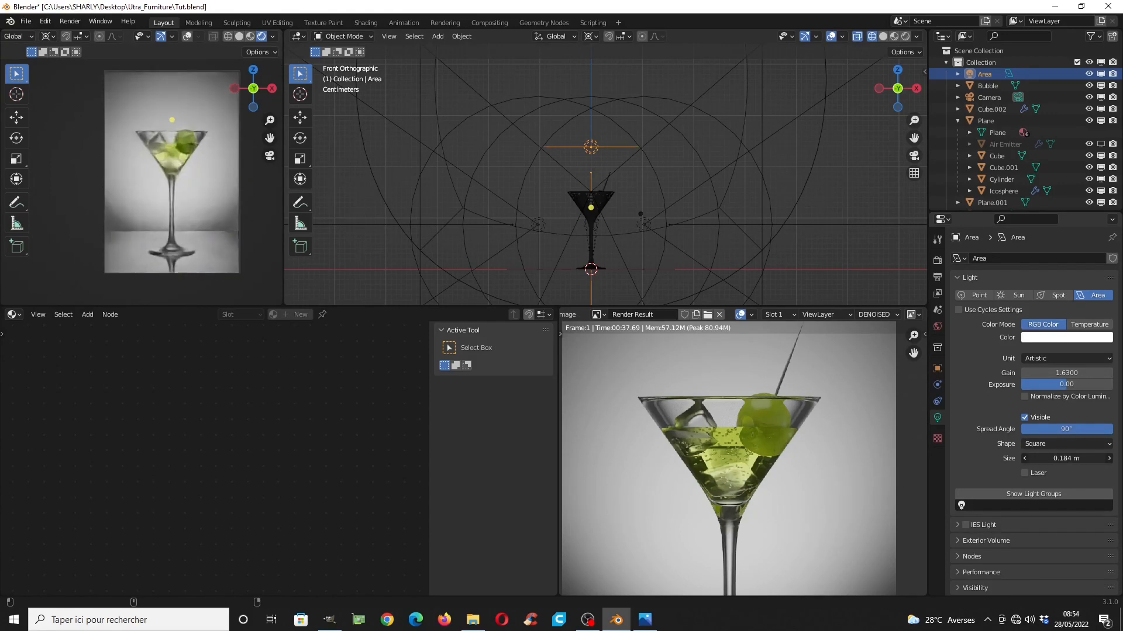
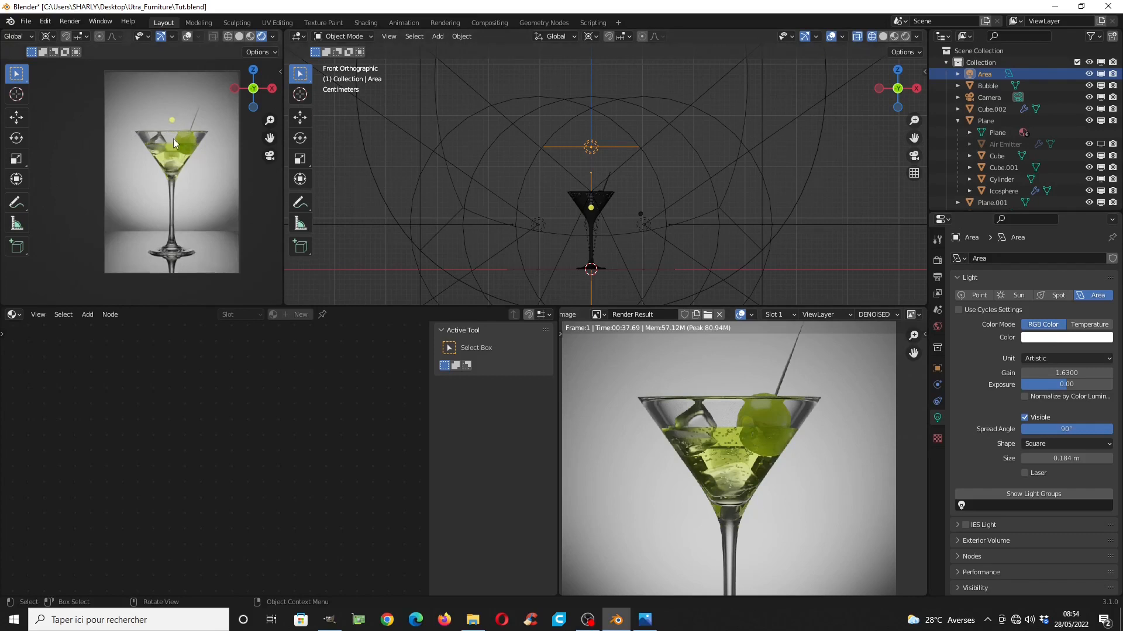
click(937, 260)
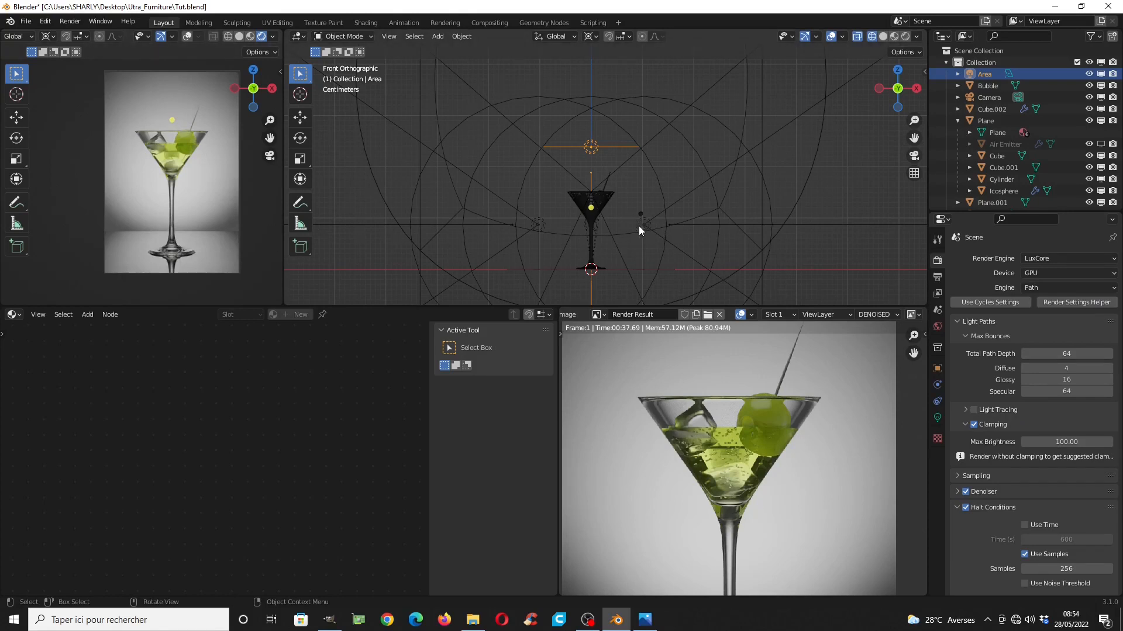
Select the first spot light beside the glass and set its gain to 2
middle_drag(608, 230, 627, 227)
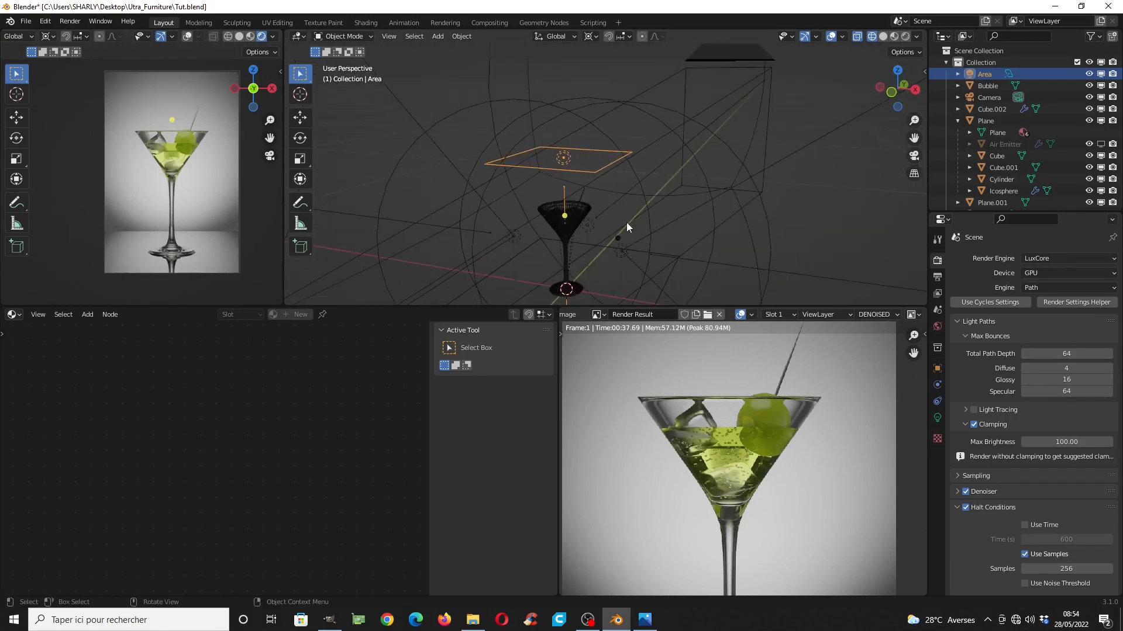
click(623, 198)
click(937, 418)
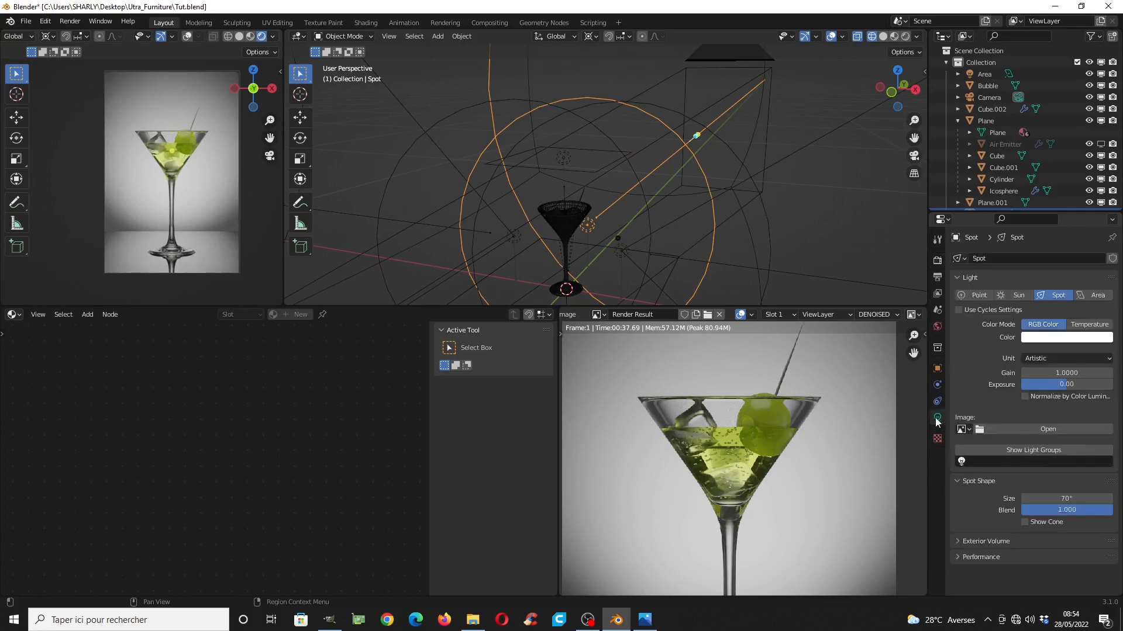
click(1067, 372)
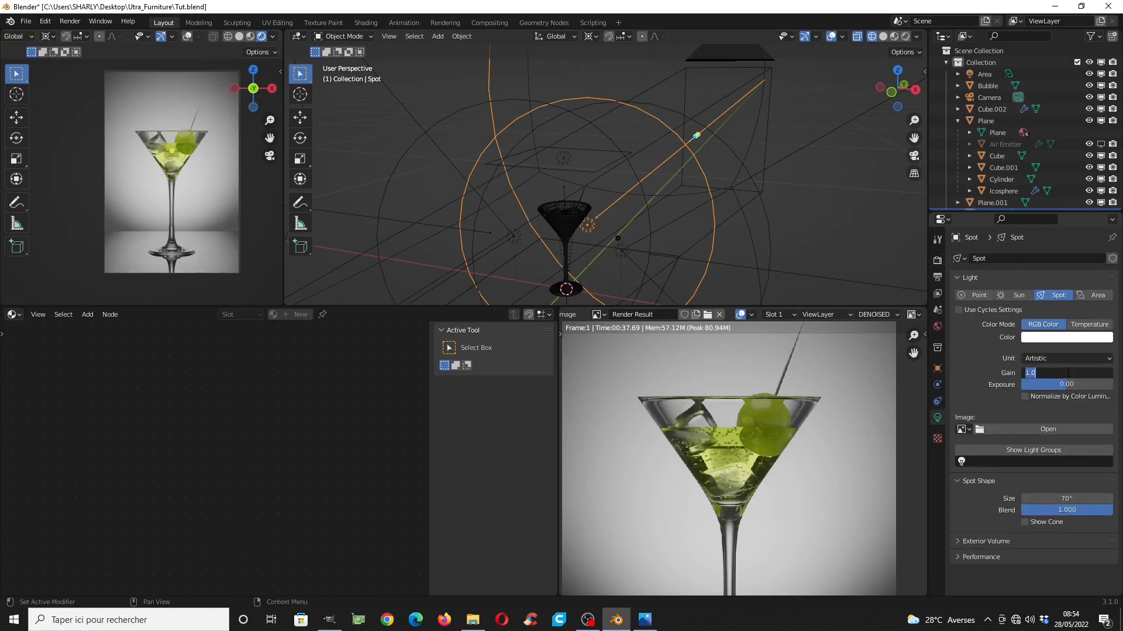
text(5)
key(Return)
click(1064, 373)
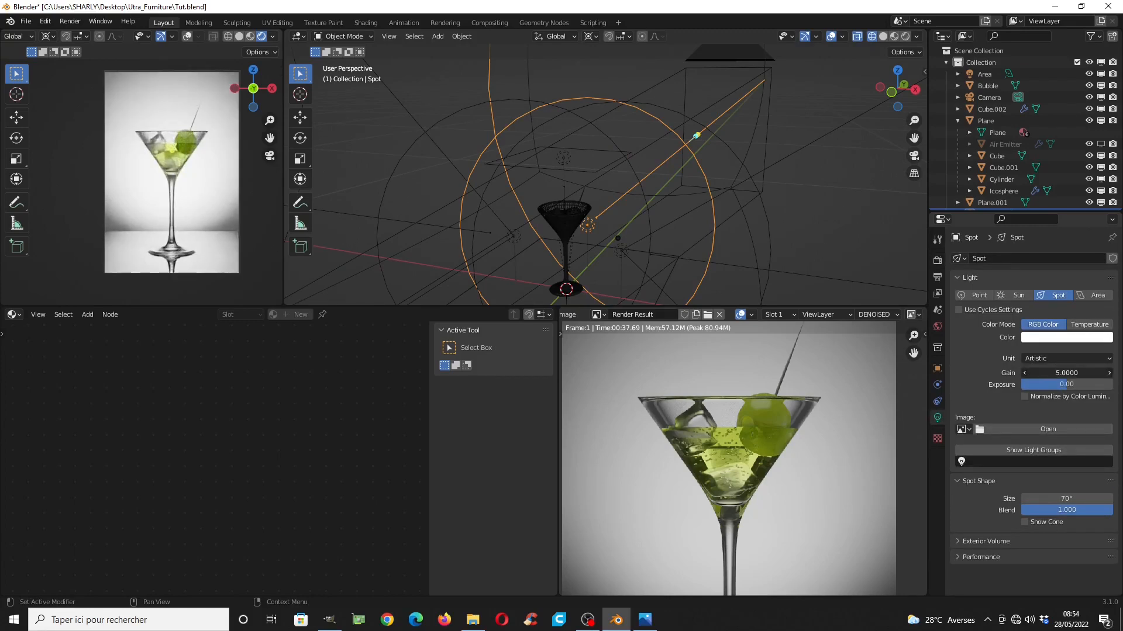
text(2)
key(Return)
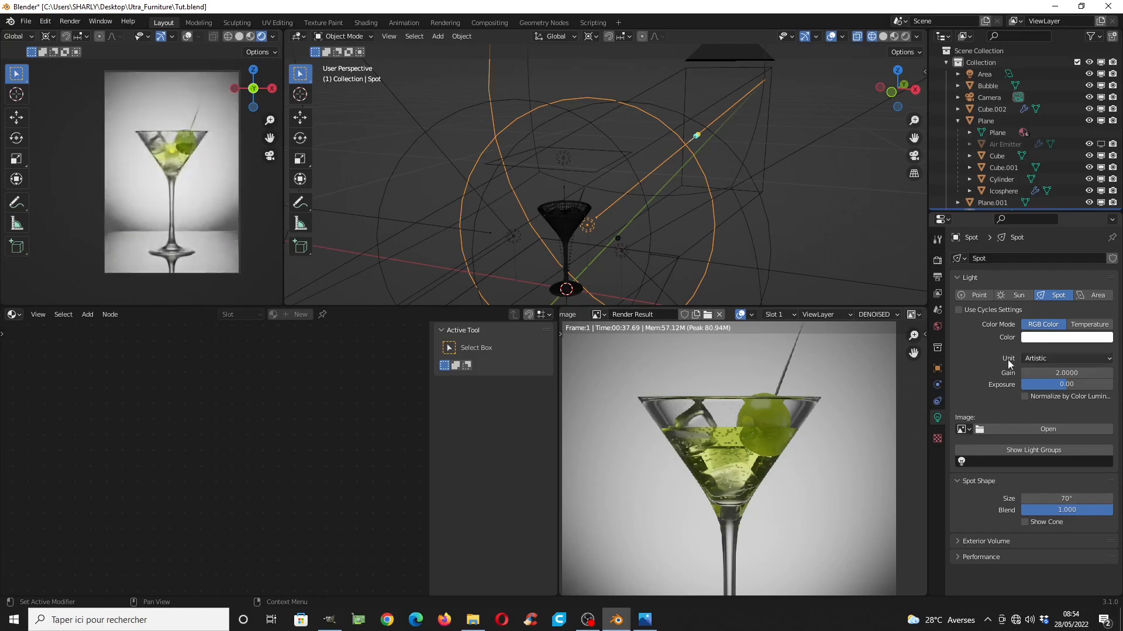
Set the gain of the other two spot lights, Spot.002 and Spot.001, to 2
middle_drag(808, 230, 749, 247)
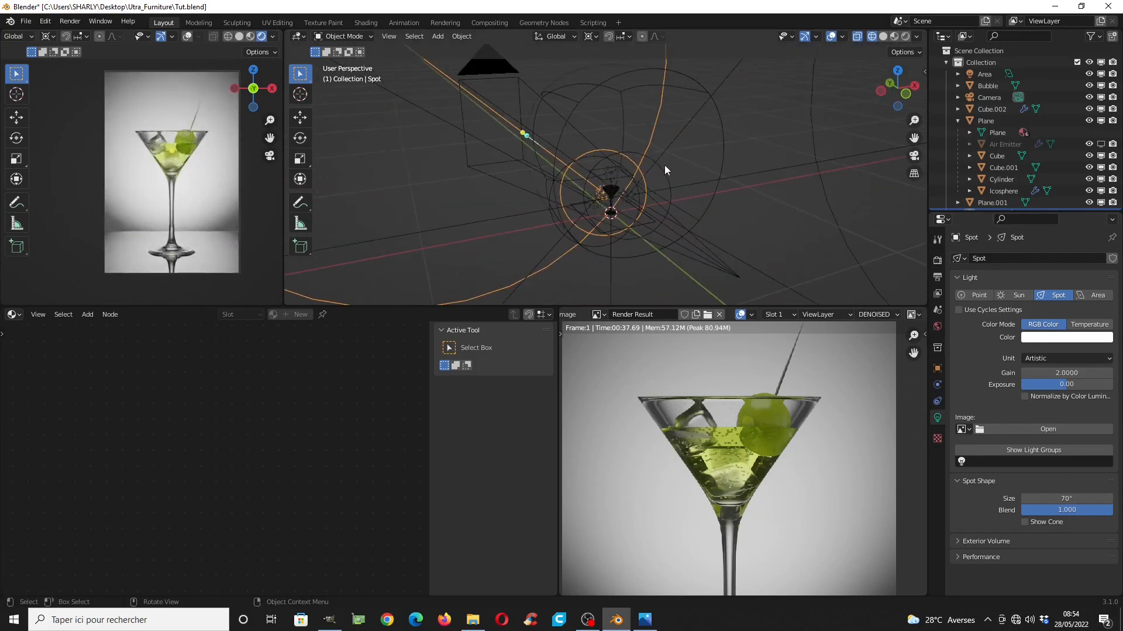
click(628, 194)
click(1065, 373)
text(2)
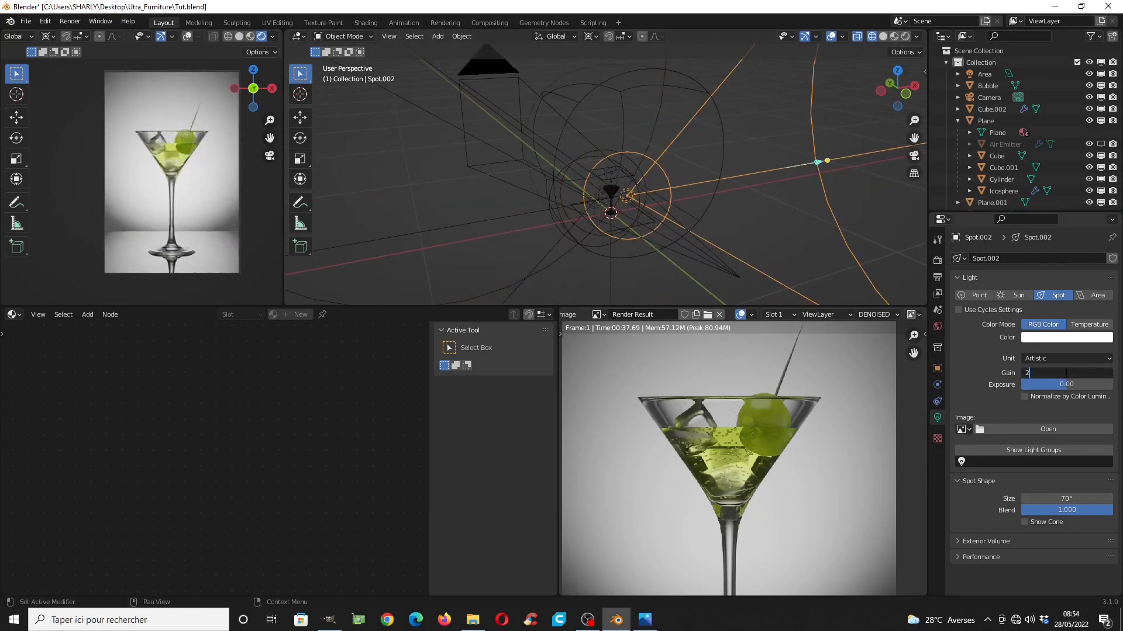
key(Return)
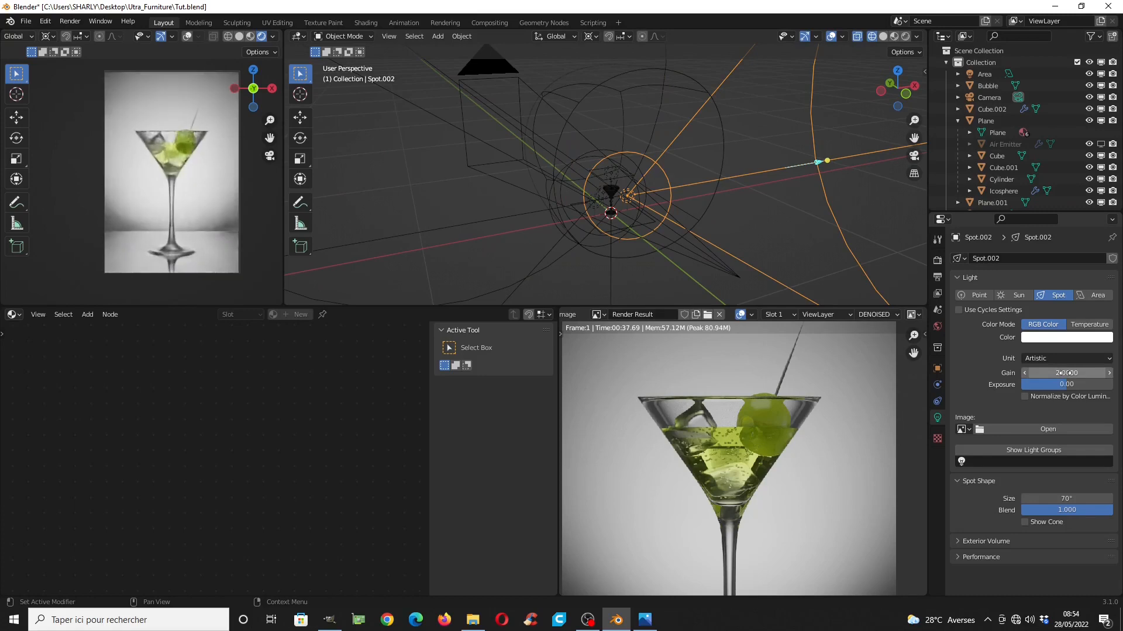
click(560, 232)
click(1065, 373)
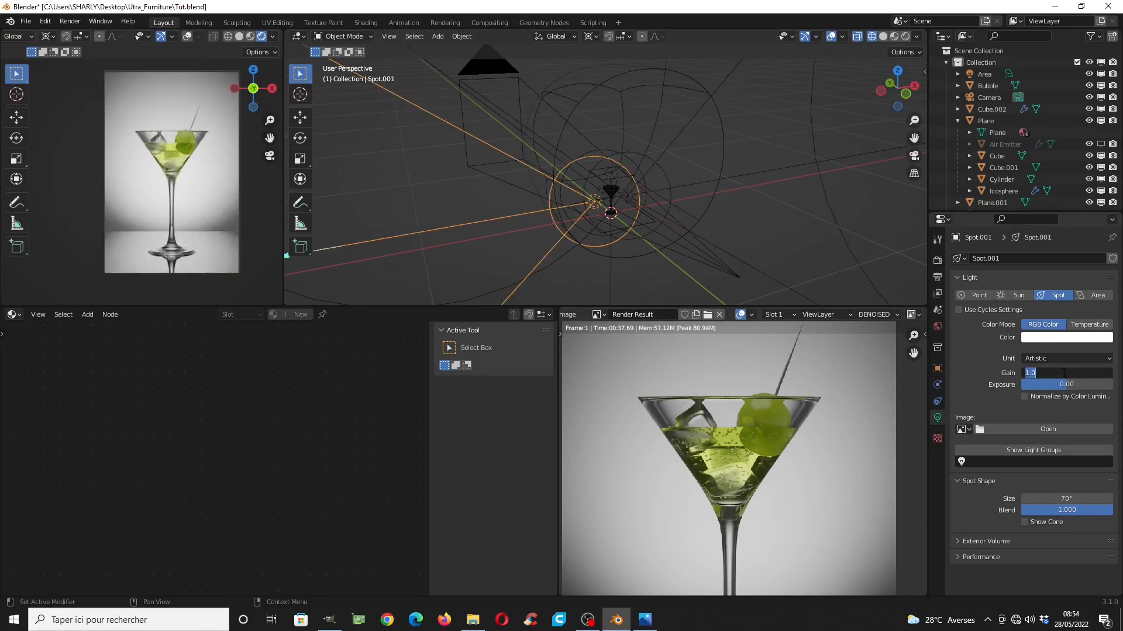
text(2)
key(Return)
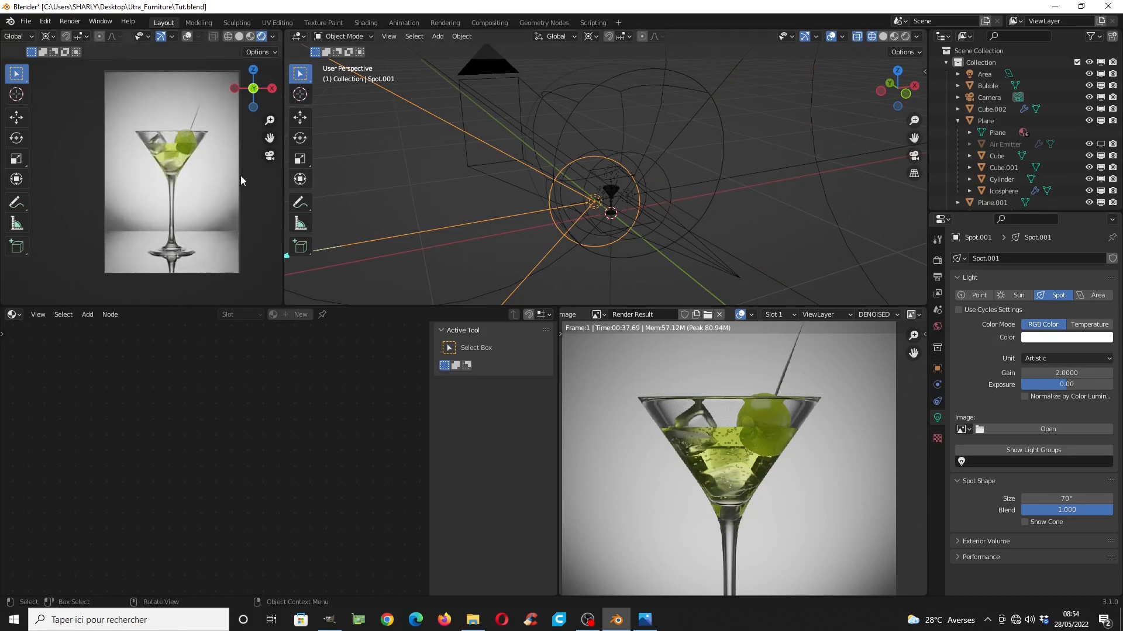
Collapse the open render settings sections and set the colour management look to High Contrast
click(938, 260)
scroll(1023, 494, down, 5)
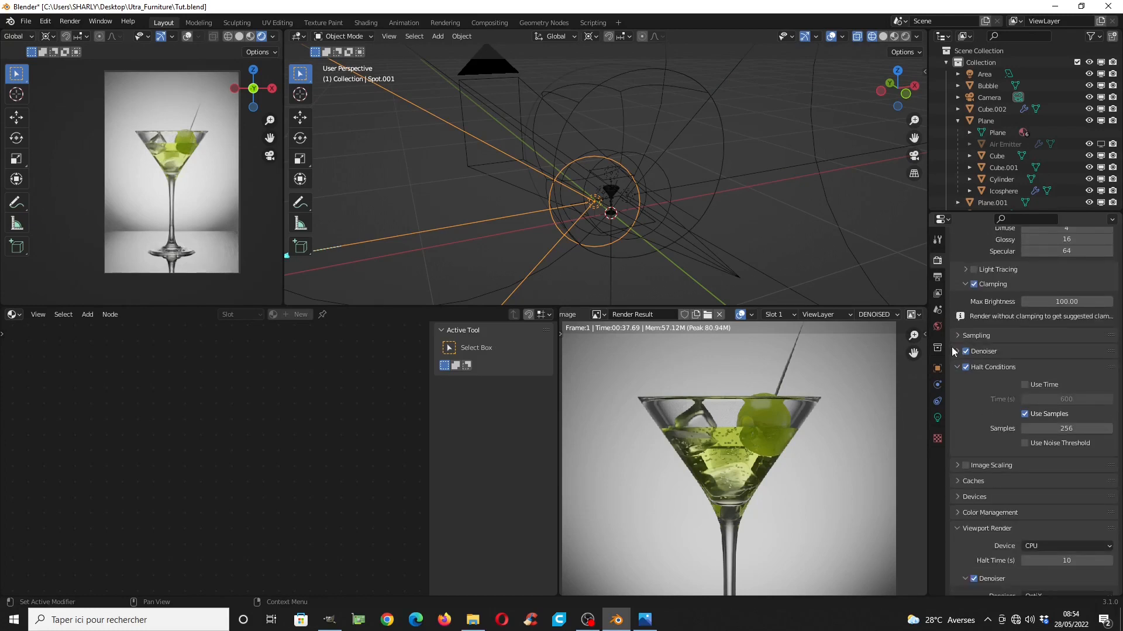
click(959, 366)
click(975, 456)
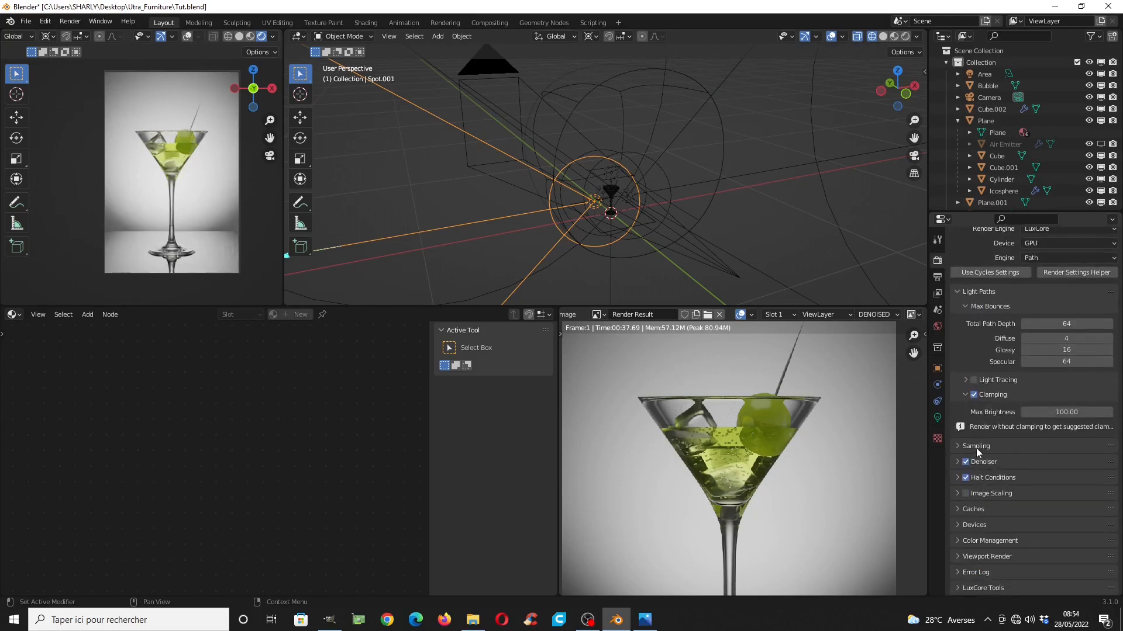
click(964, 294)
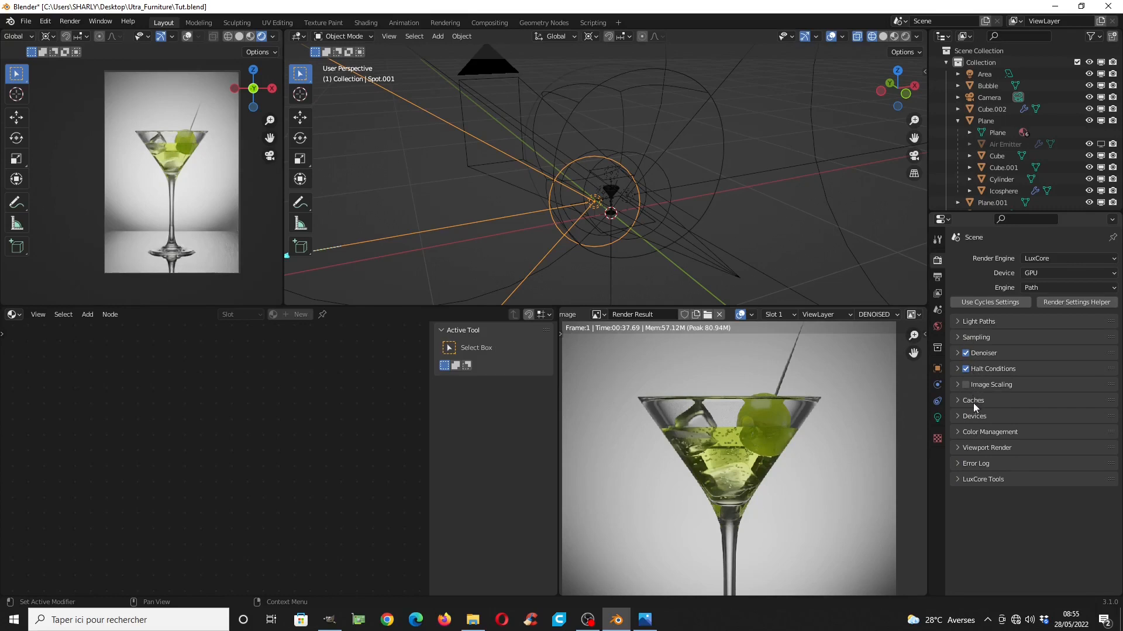
click(977, 433)
click(1050, 478)
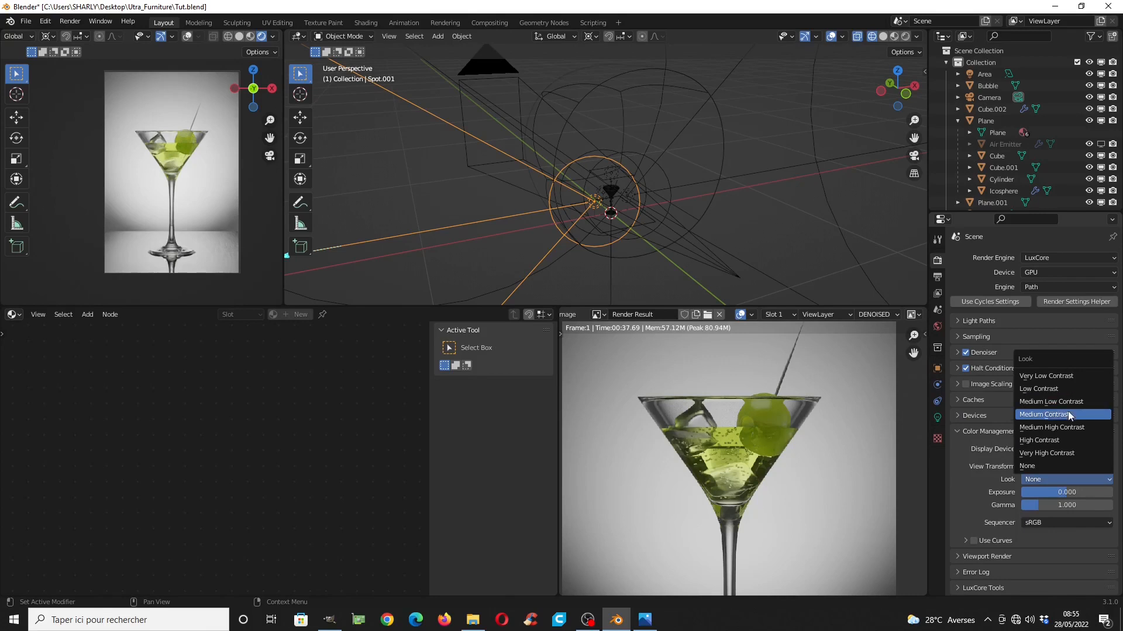
click(1060, 439)
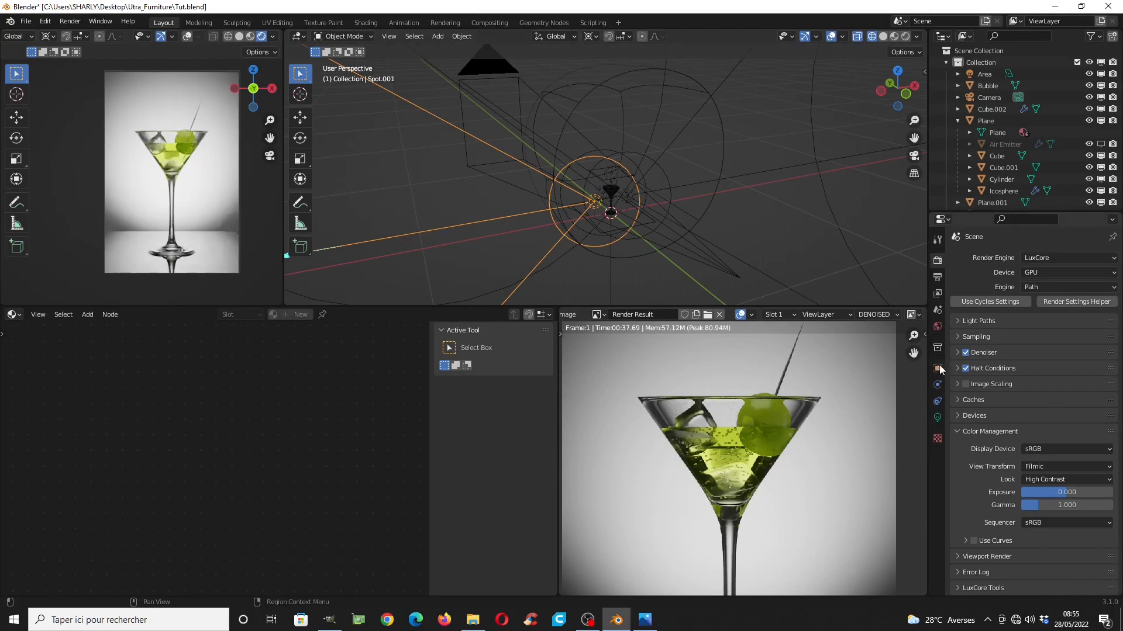
Set the gain of the spot lights Spot.001 and Spot.002 to 1.5
click(937, 418)
click(1057, 372)
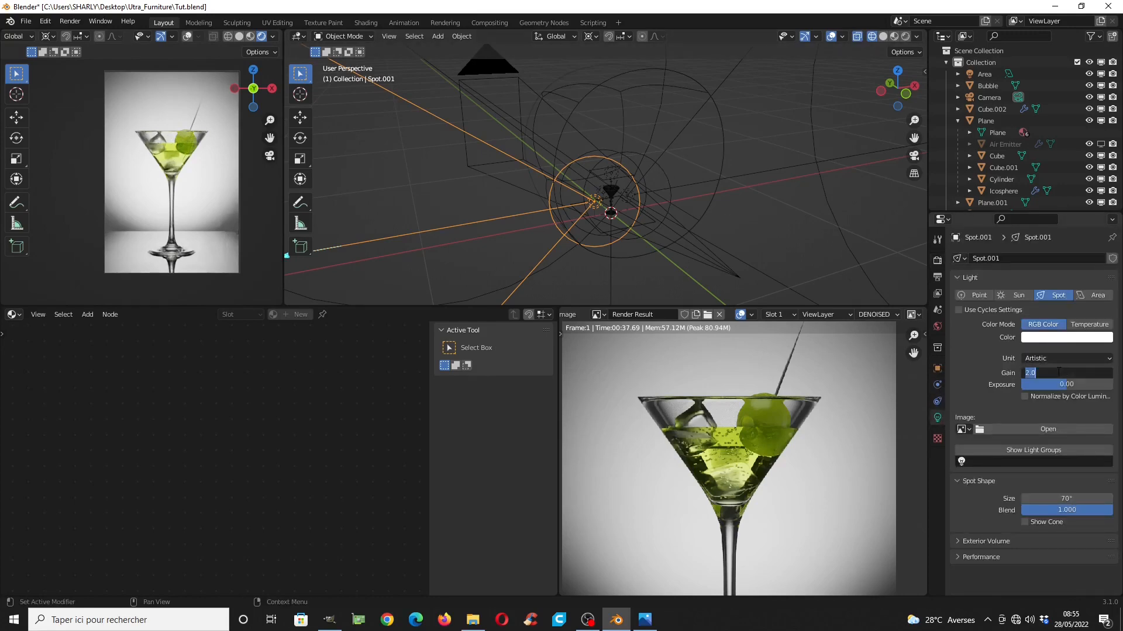
text(1.5)
key(Return)
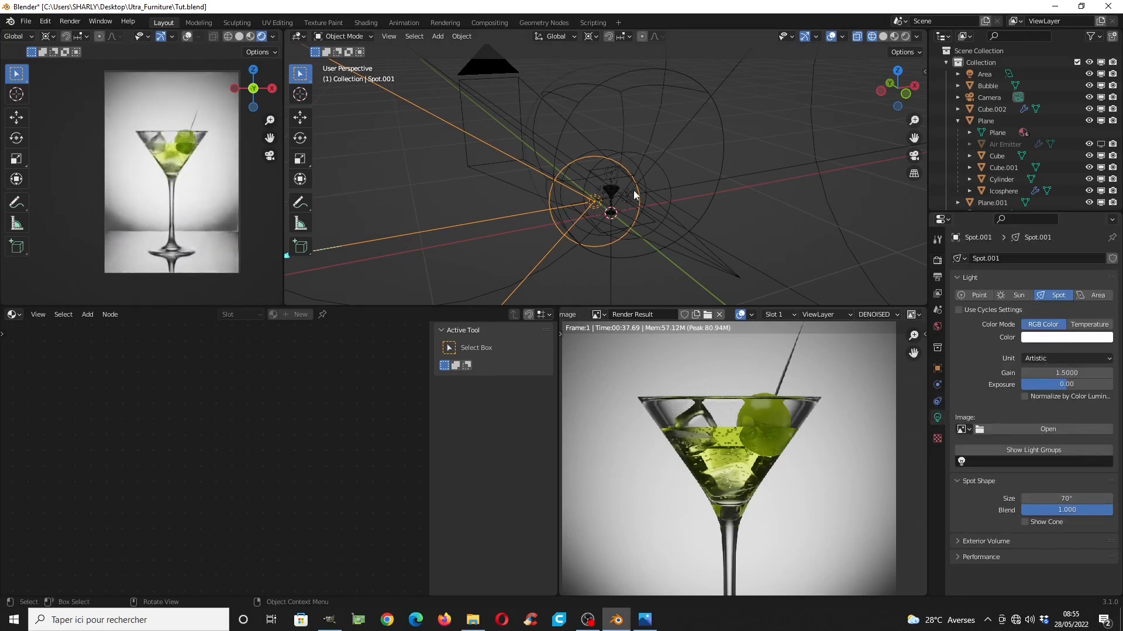
click(671, 157)
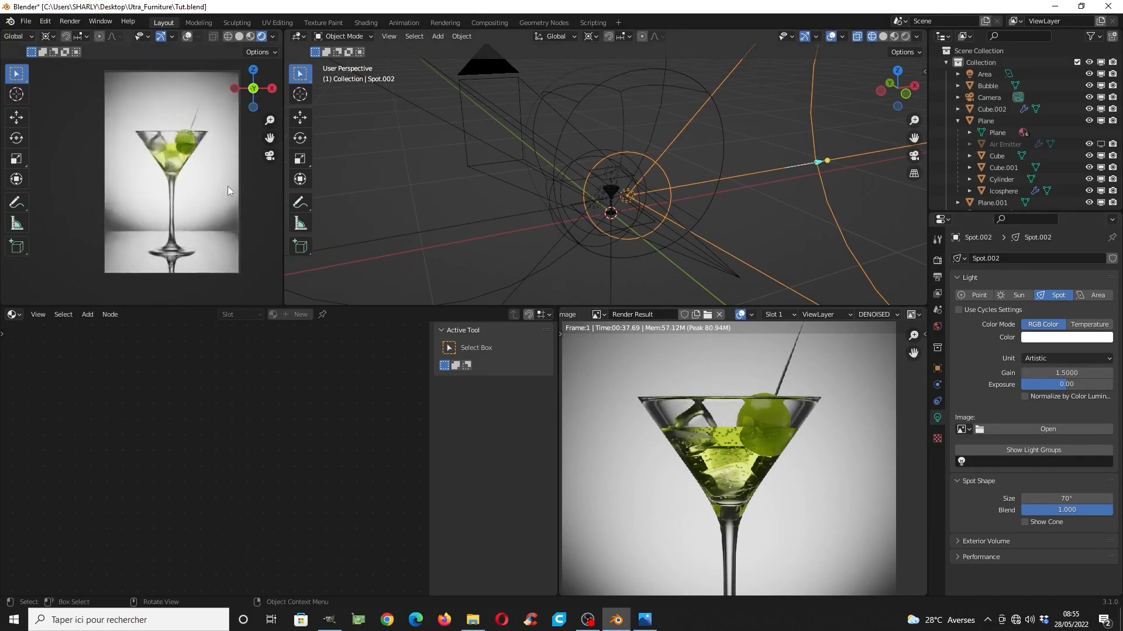
Return the camera viewport to solid shading and render the scene into Slot 2 in the Rendering workspace
click(238, 37)
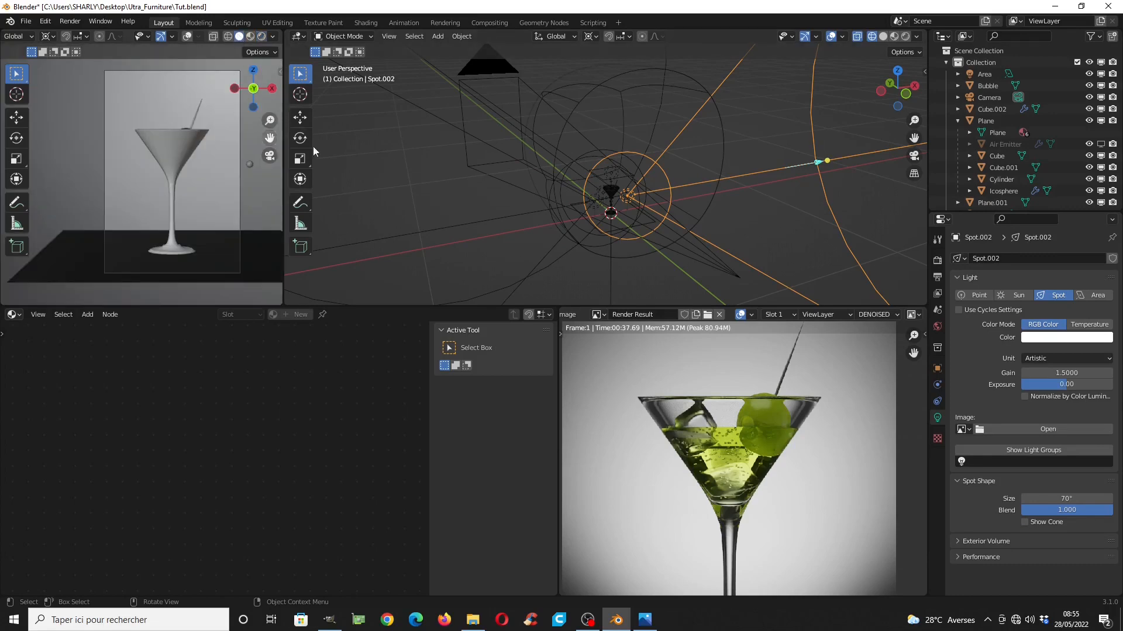
click(445, 23)
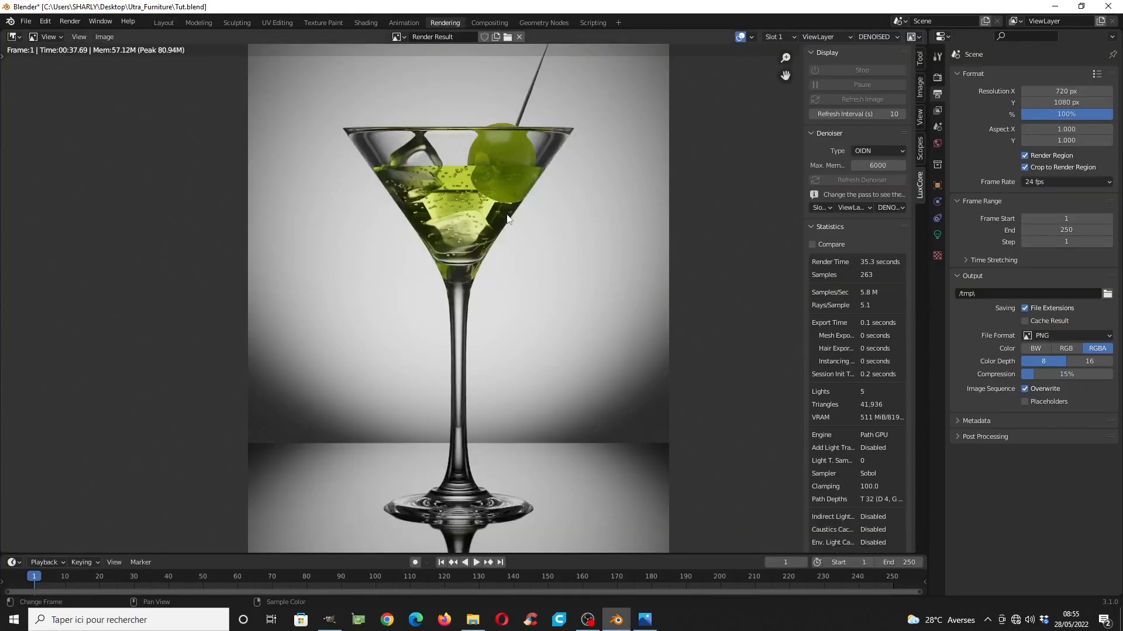
scroll(714, 124, down, 2)
click(782, 36)
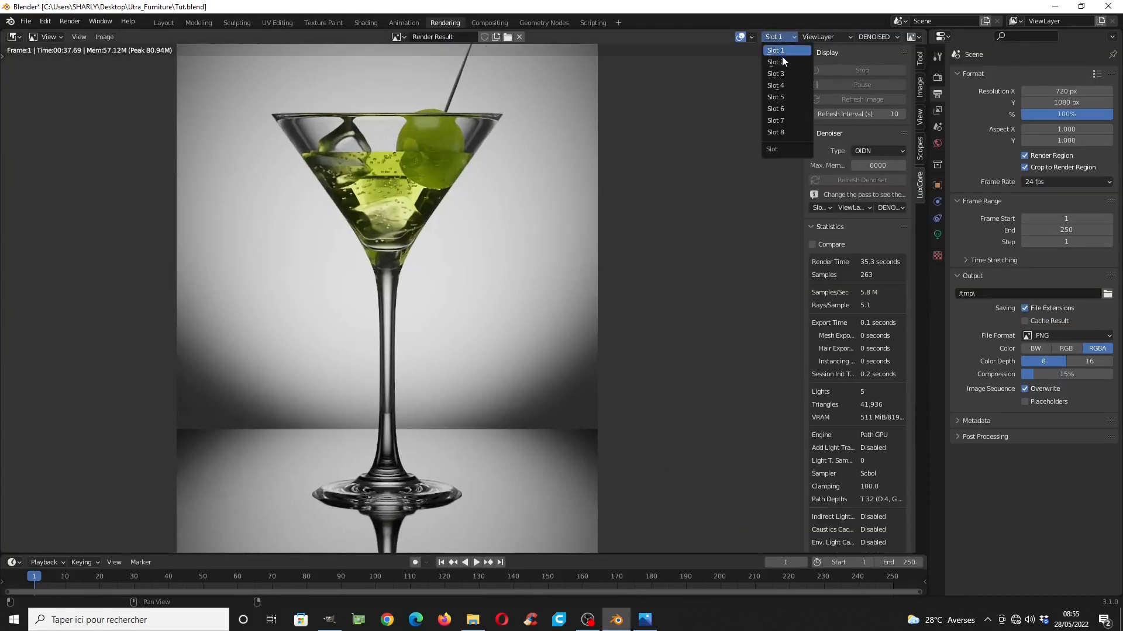
click(778, 82)
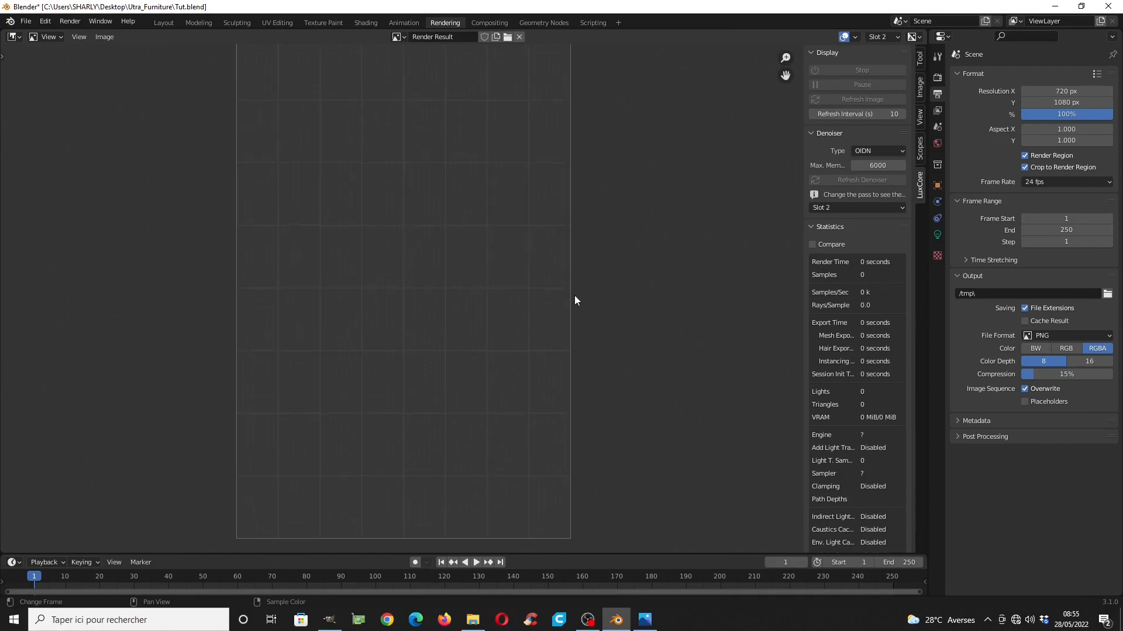
key(F12)
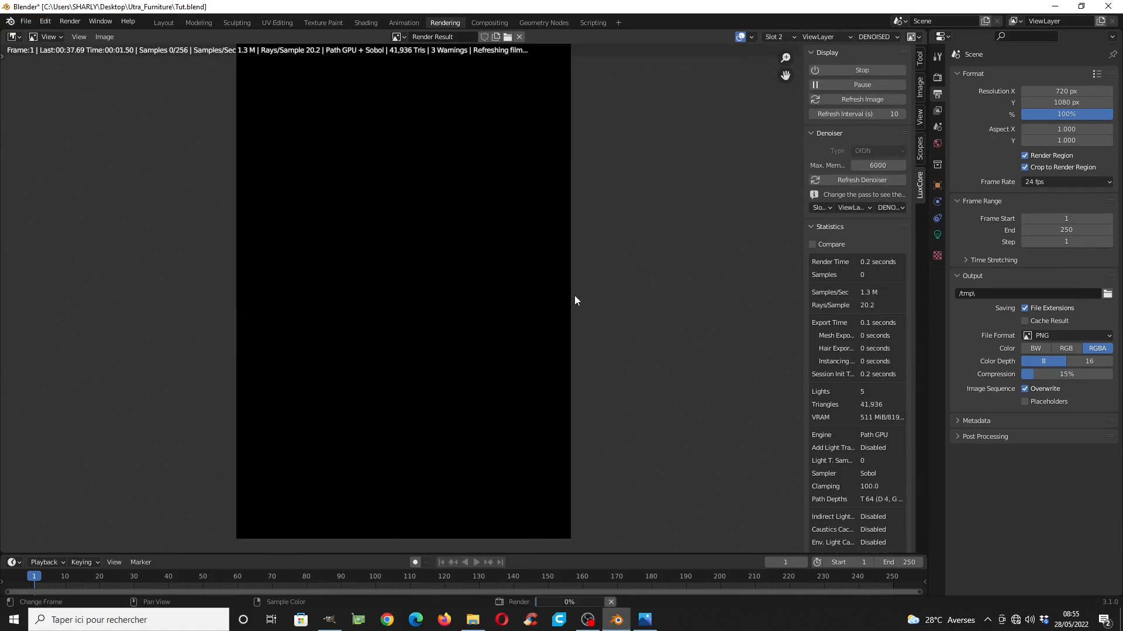
Show the Combined pass of the running render and set the refresh interval to 30 seconds
click(874, 37)
click(871, 48)
middle_drag(514, 199, 514, 193)
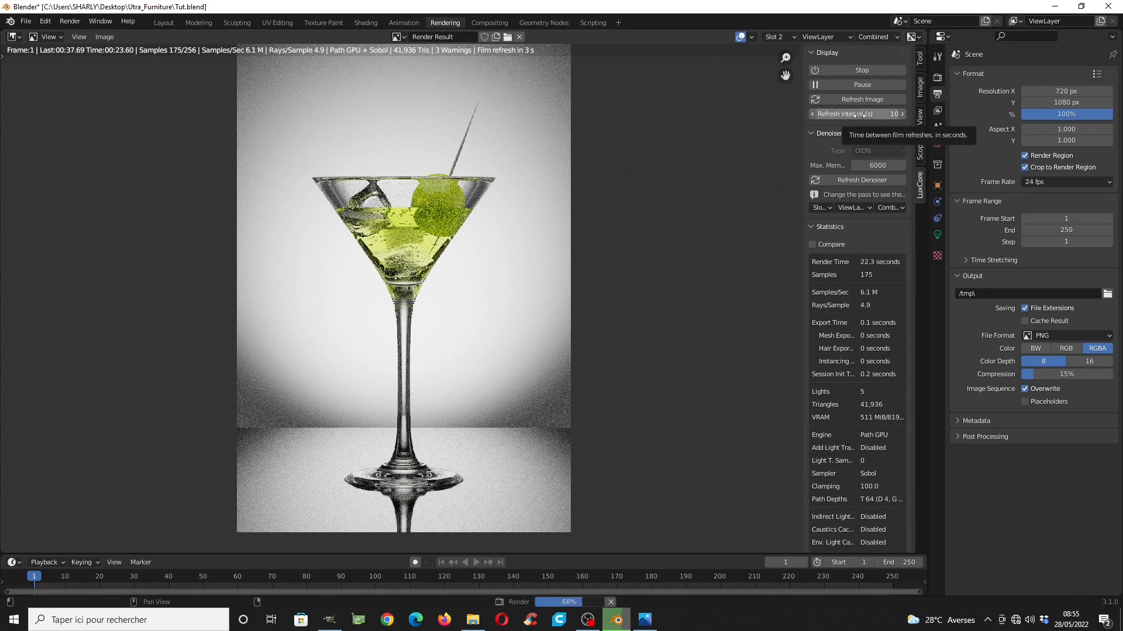
click(859, 115)
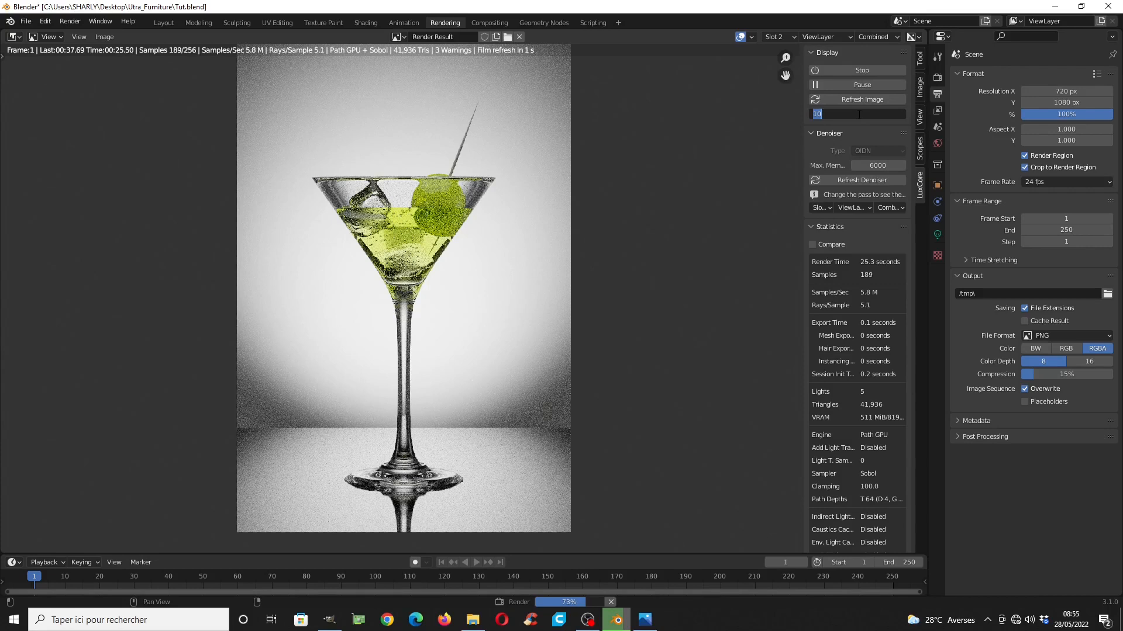
text(30)
key(Return)
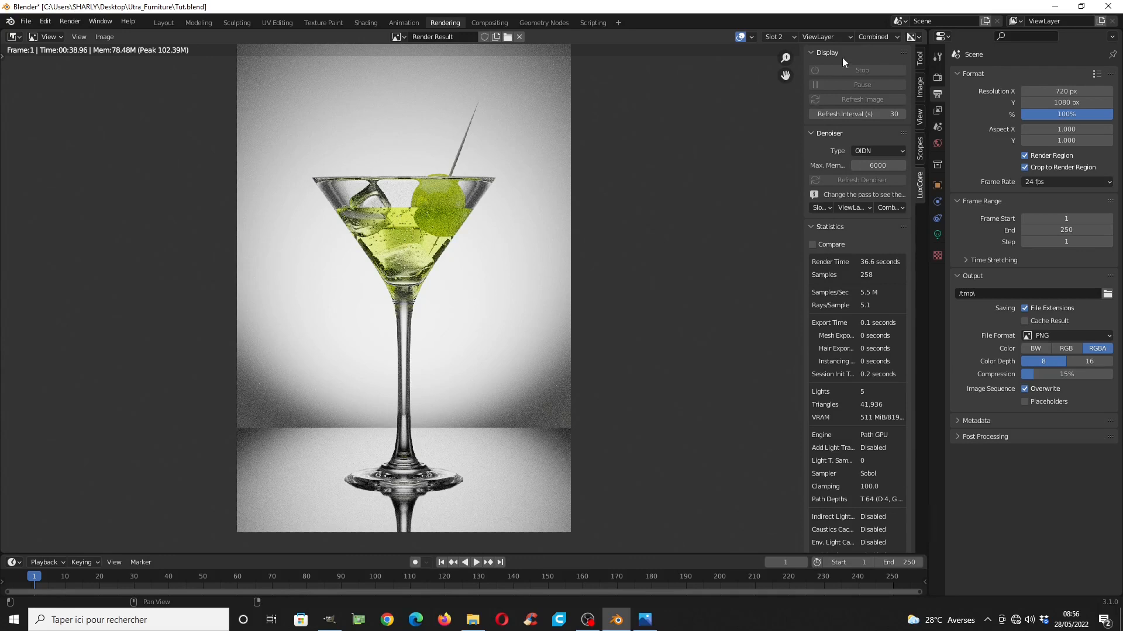
Display the DENOISED pass of the finished render and examine the whole glass
click(875, 36)
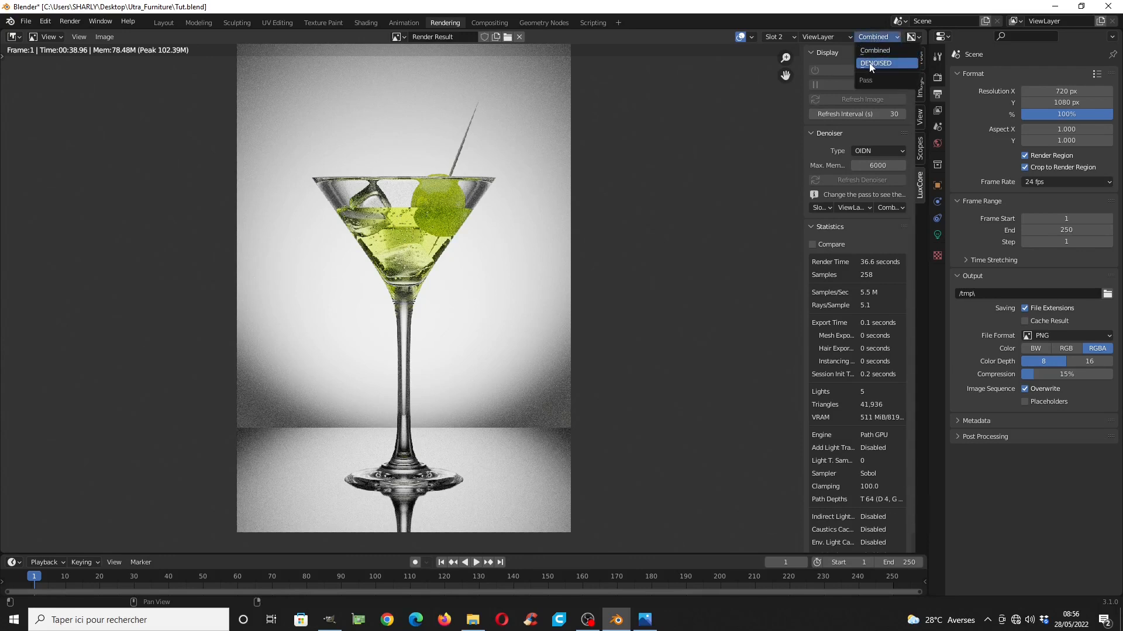
click(870, 65)
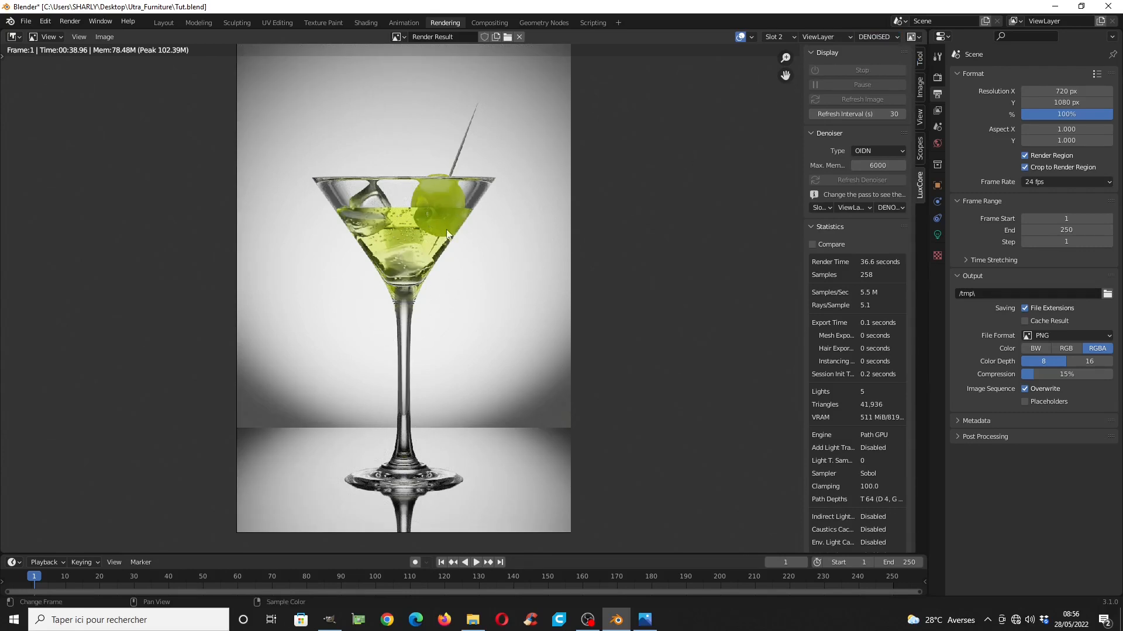
middle_drag(445, 270, 466, 225)
scroll(466, 225, down, 1)
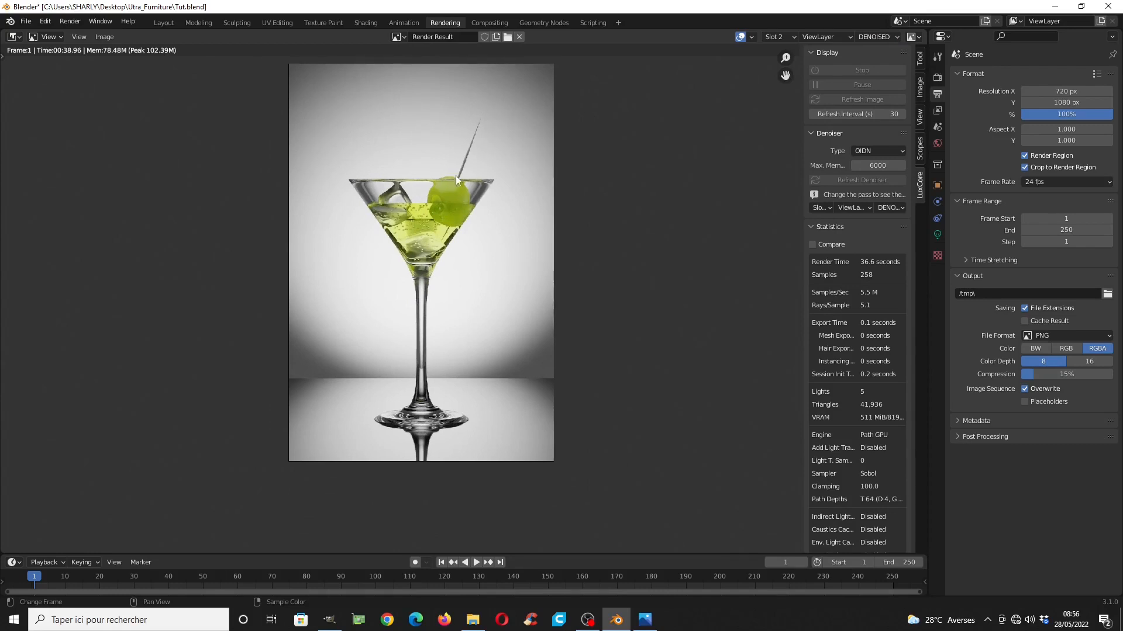
Select the stick in the glass from the Layout workspace and assign it the existing Wood_Stick material
click(163, 22)
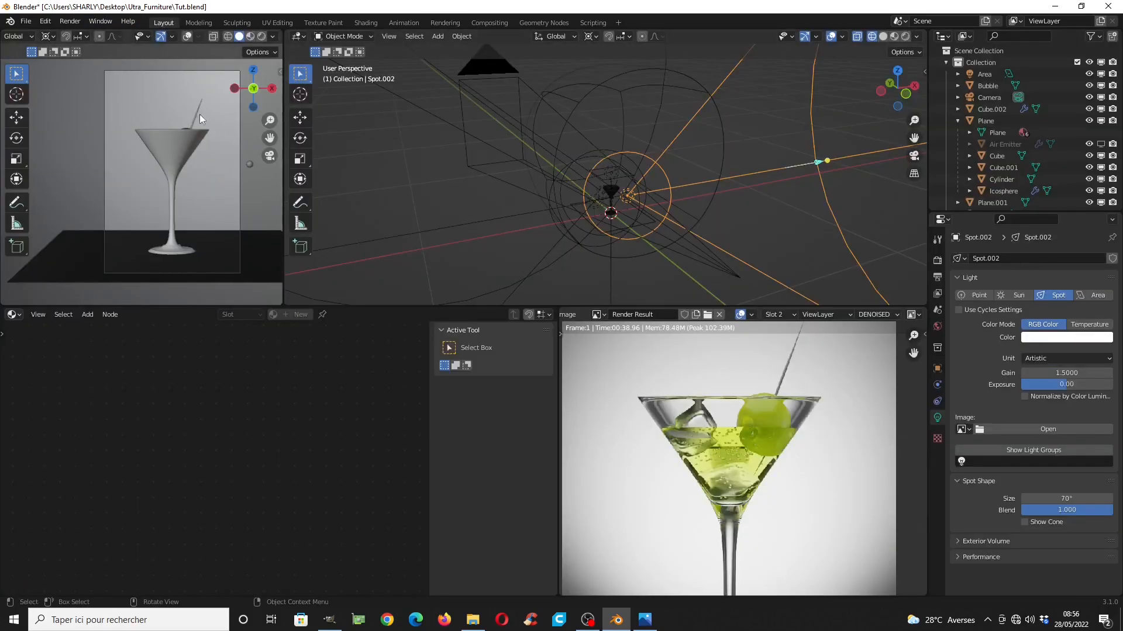
scroll(682, 212, up, 5)
click(693, 241)
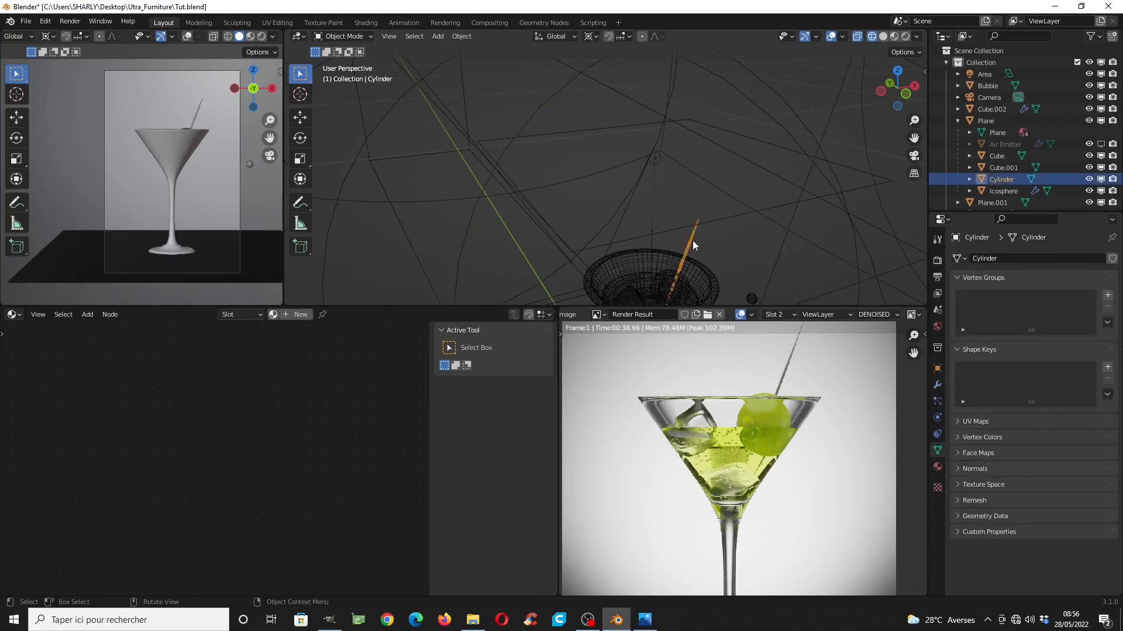
click(937, 466)
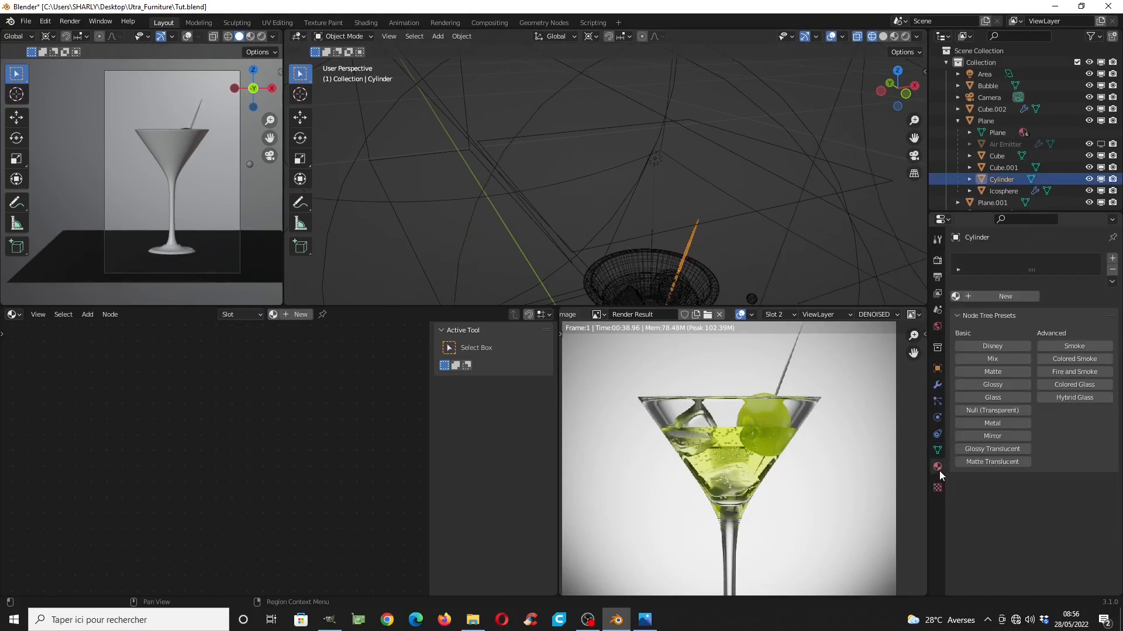
click(997, 295)
click(956, 297)
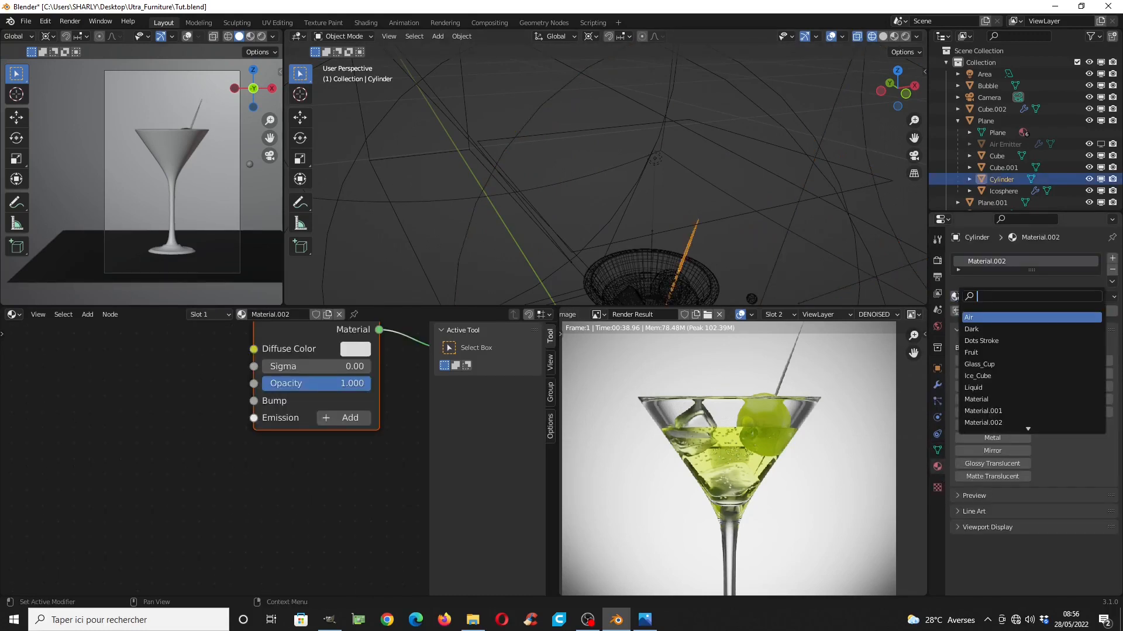
text(wo)
key(Return)
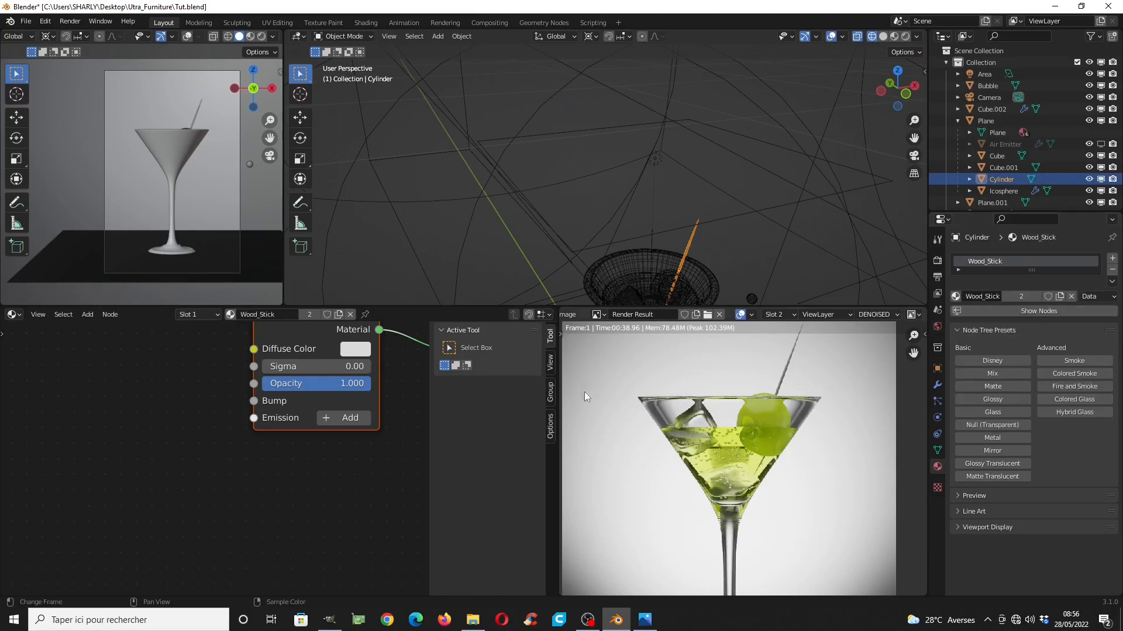
Set the Wood_Stick material's diffuse color to a light orange tan and review the existing render in the Rendering workspace
click(284, 392)
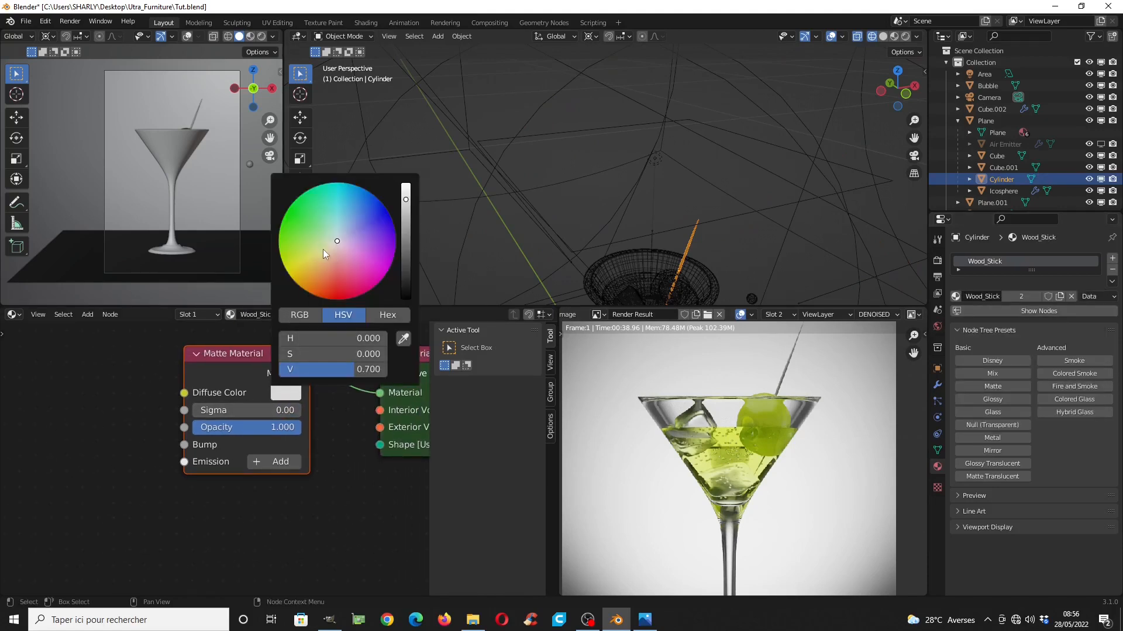
drag(322, 249, 323, 263)
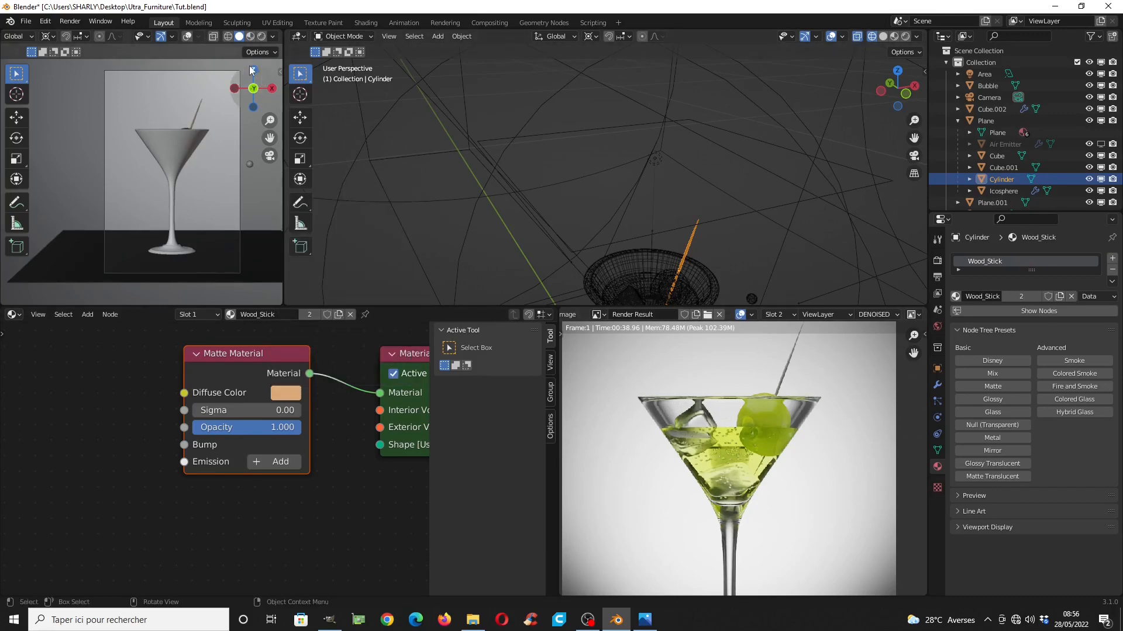
click(443, 24)
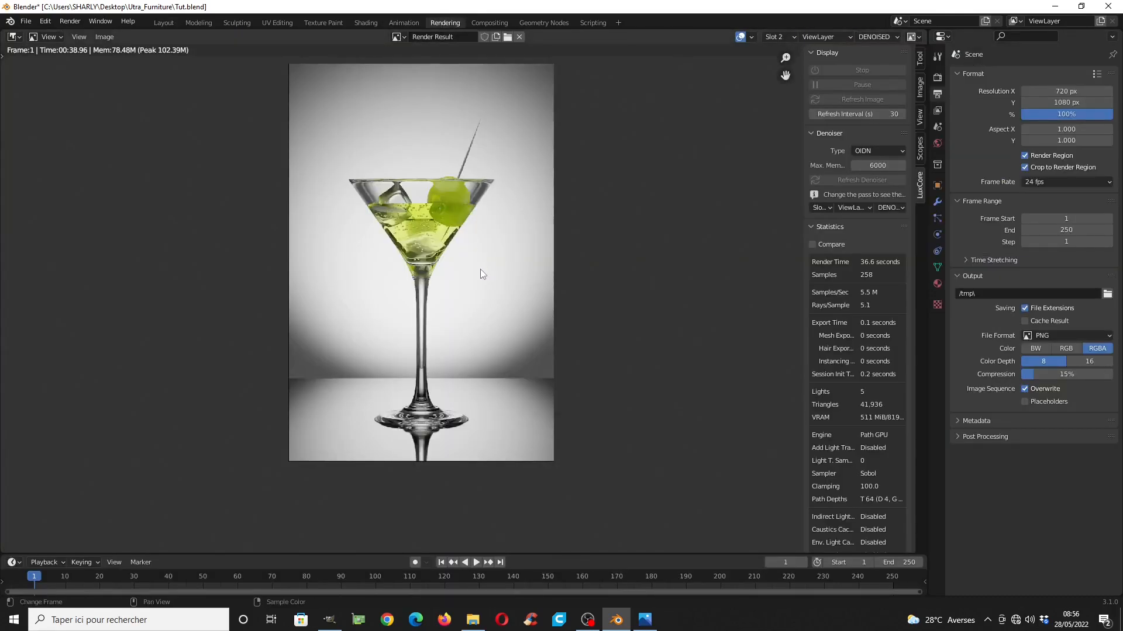
middle_drag(487, 256, 484, 273)
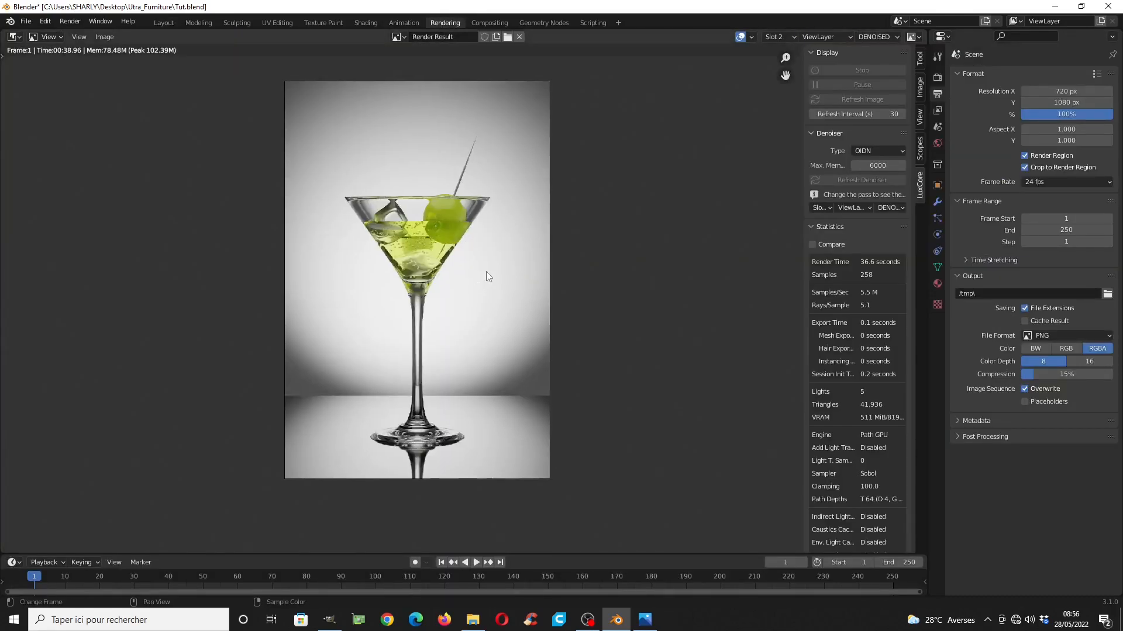
Select the camera in the Layout workspace and set its focal length to 180 mm
click(162, 23)
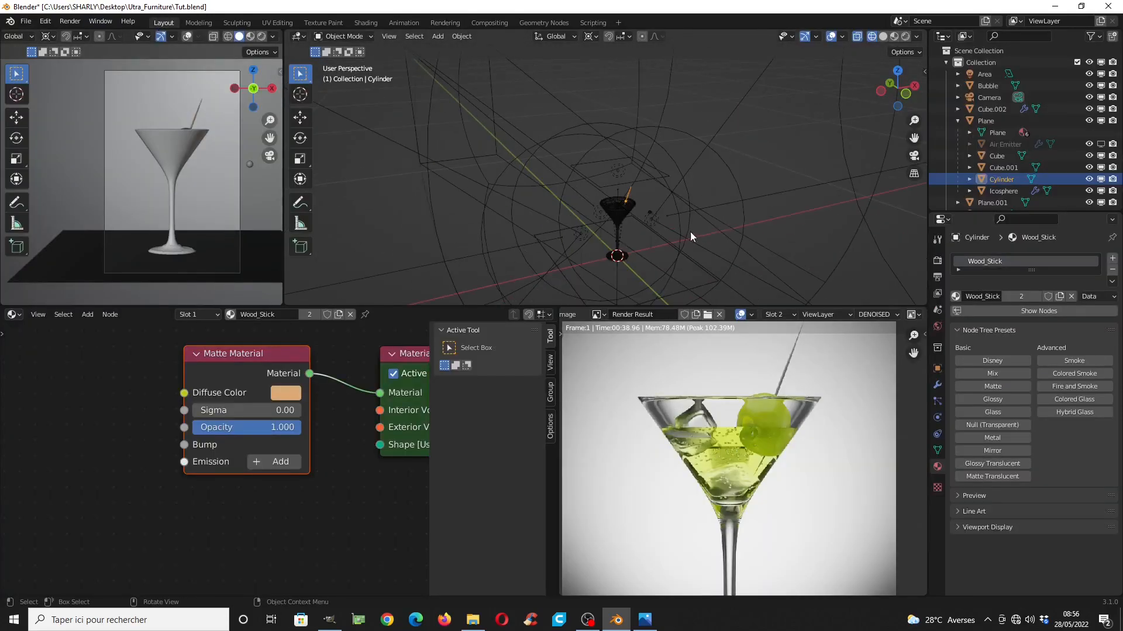
scroll(691, 237, down, 4)
middle_drag(726, 239, 781, 223)
click(822, 234)
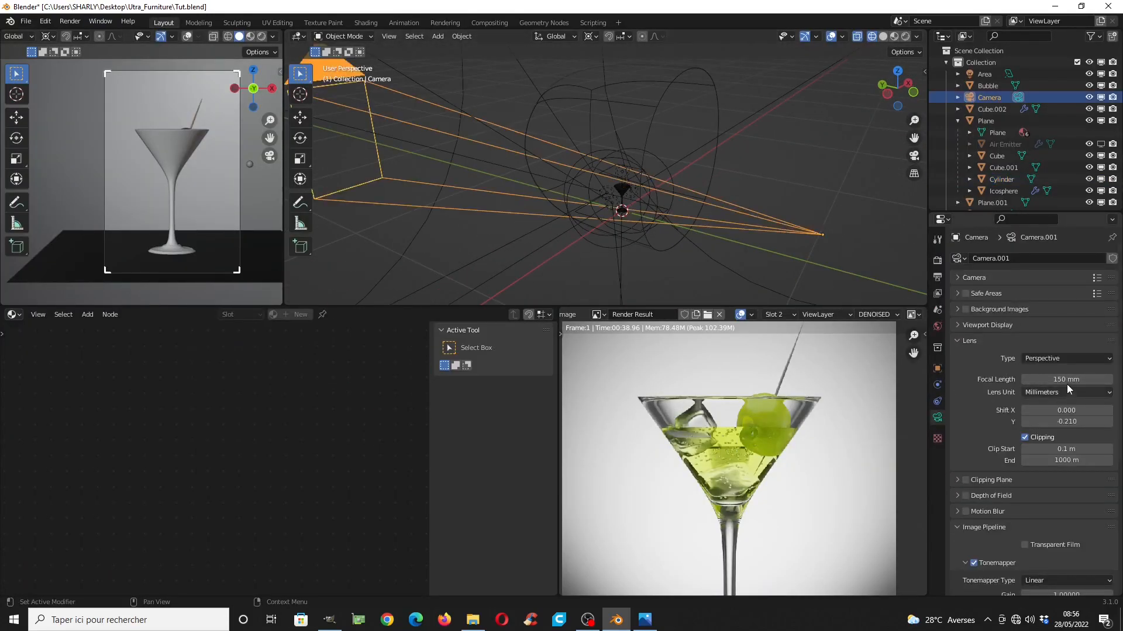
click(1068, 380)
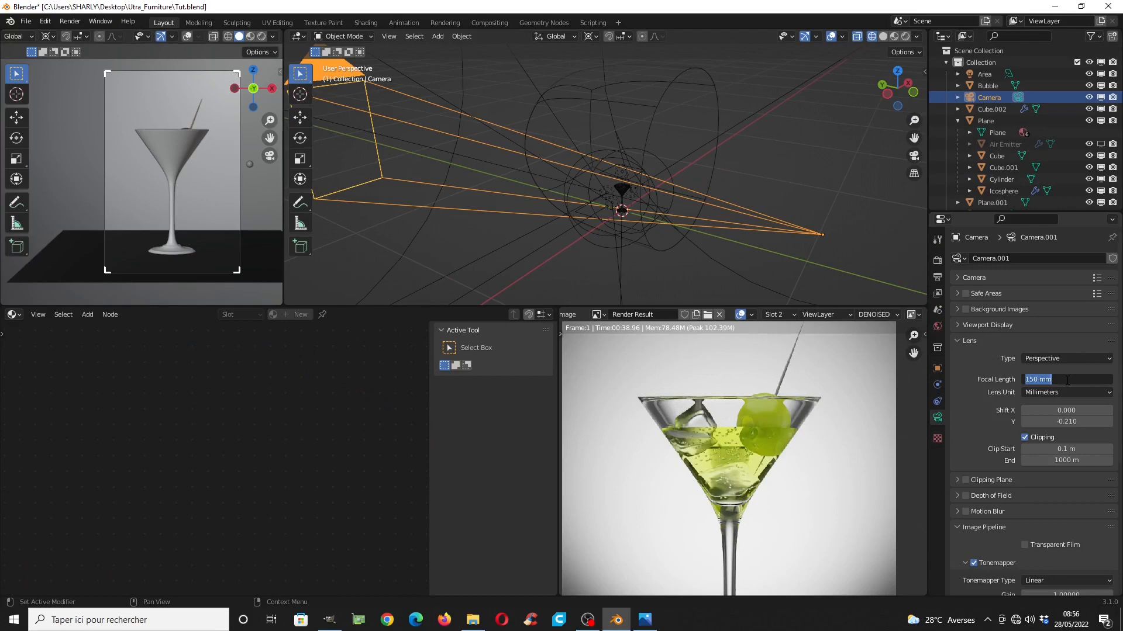
text(1800)
key(Return)
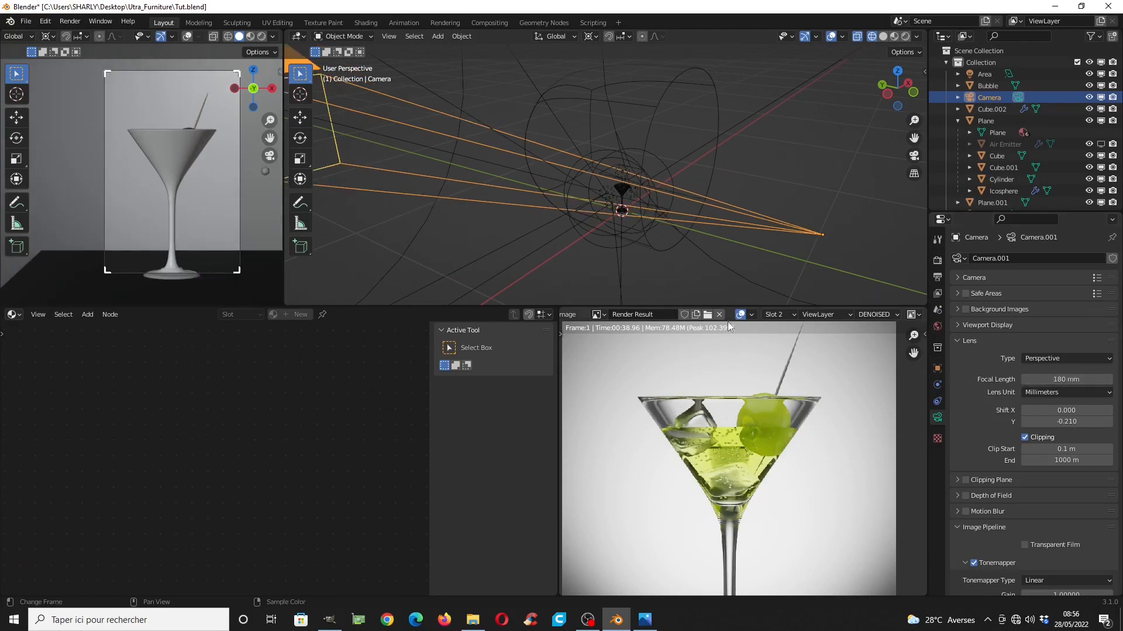
Lower the camera slightly along the Z axis to reframe the whole glass
key(g)
key(z)
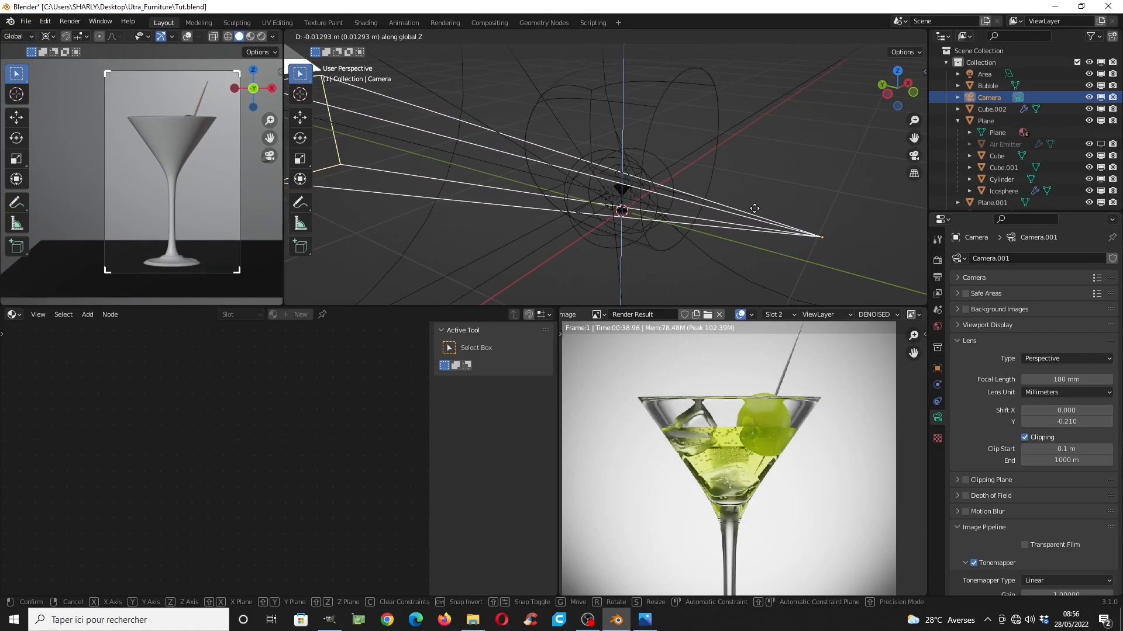
click(754, 213)
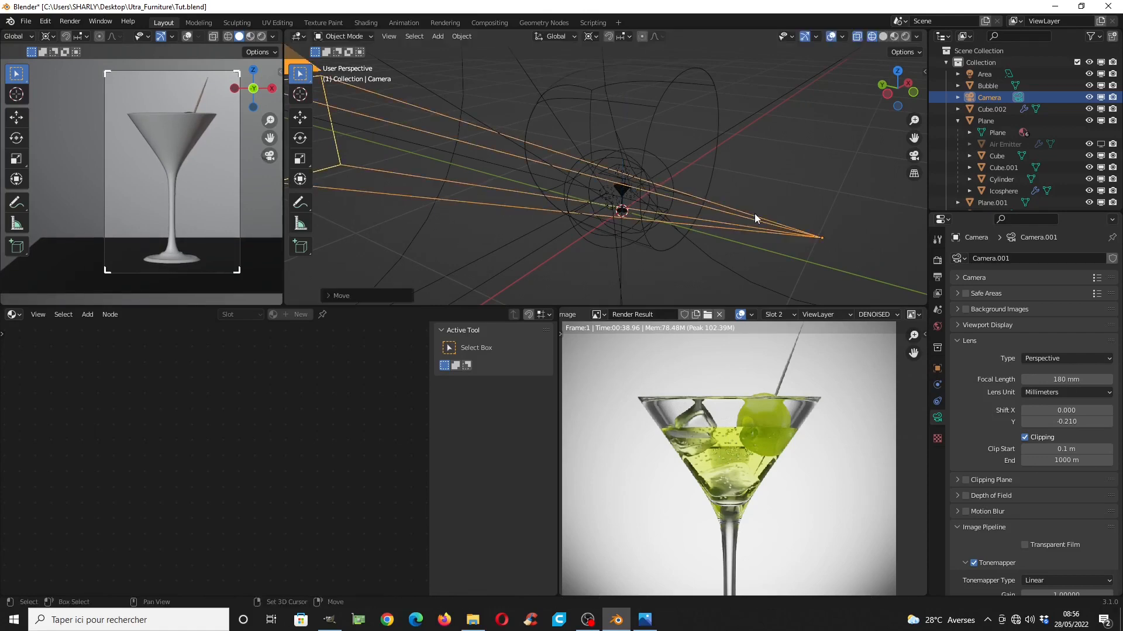
Render the scene in the Rendering workspace, showing the Combined pass and refreshing the image during the render
click(447, 23)
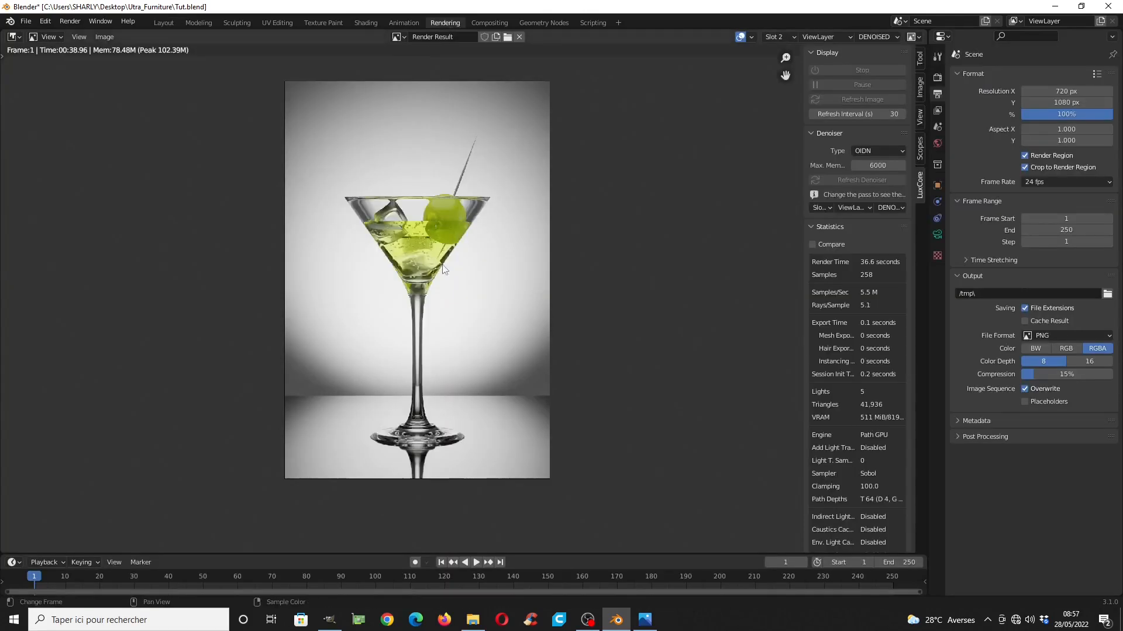
key(F12)
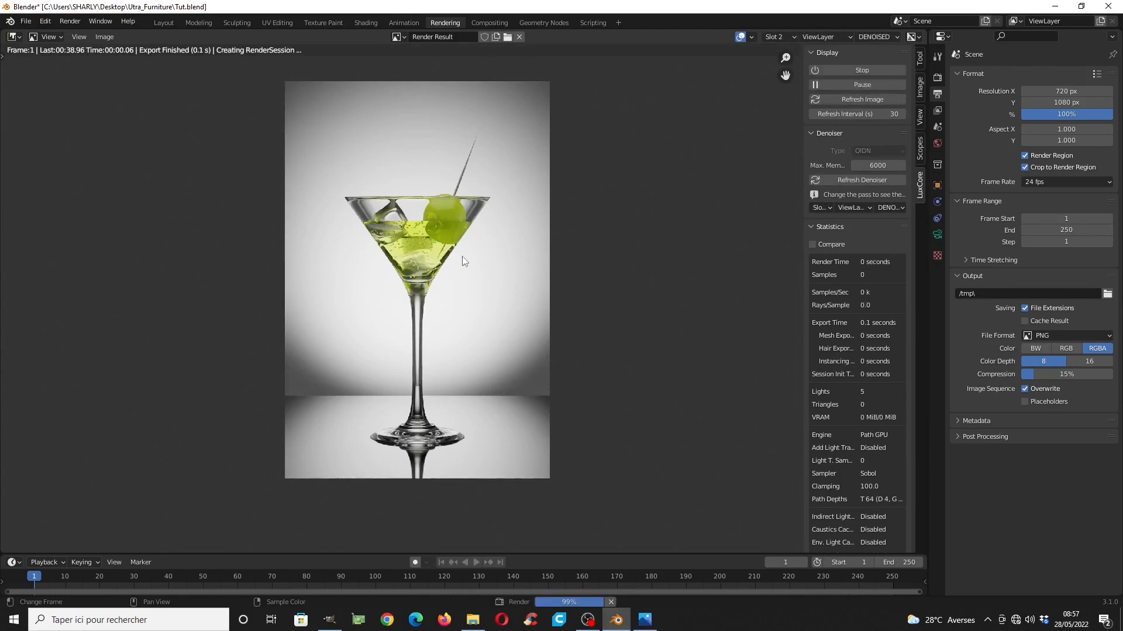
click(875, 36)
click(874, 50)
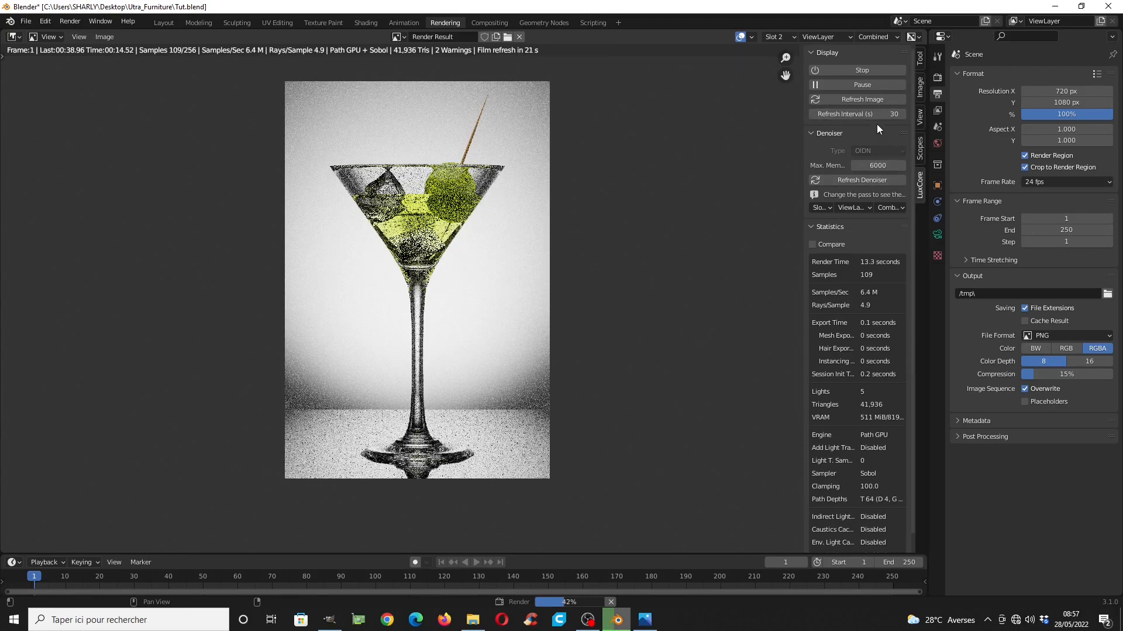
click(859, 100)
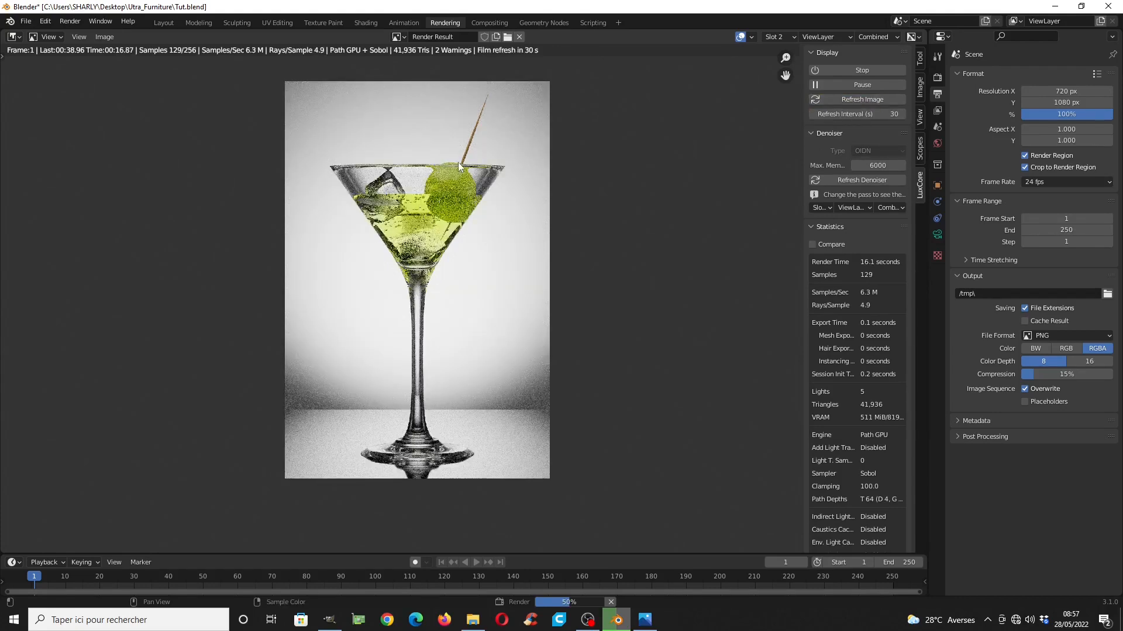
Stop the running render and display its DENOISED pass
click(825, 71)
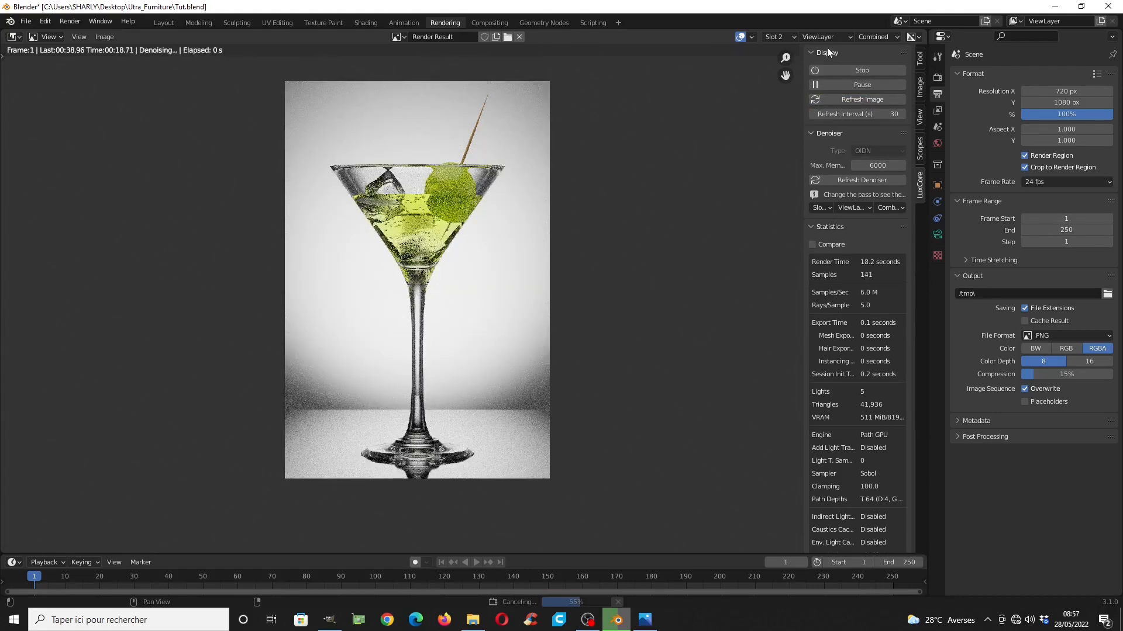
click(865, 36)
click(875, 62)
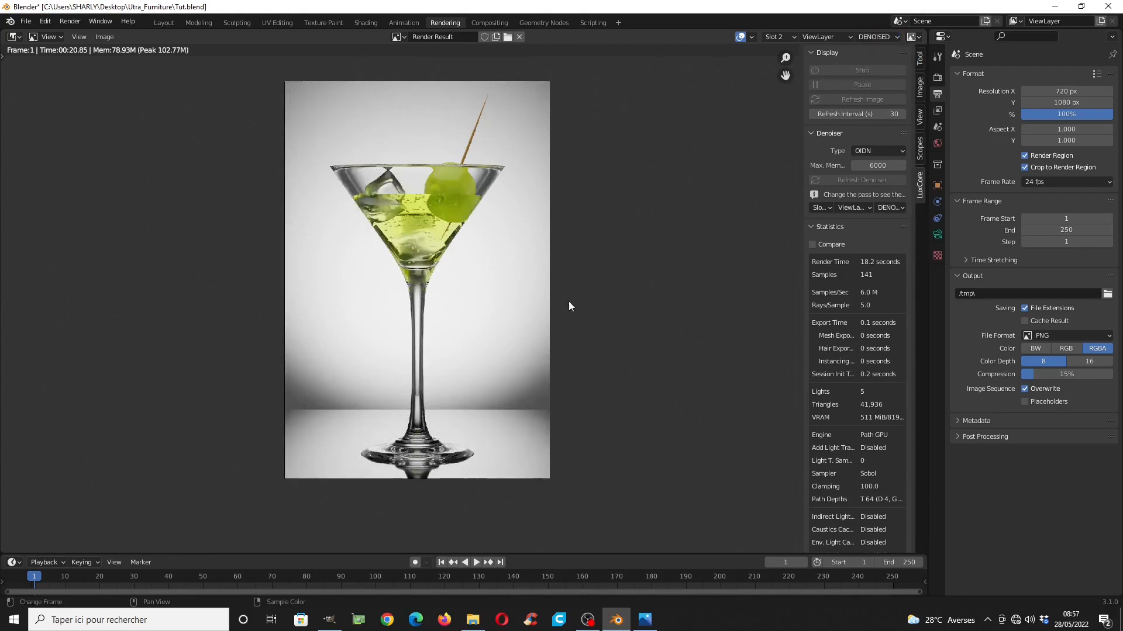
Show the scene from the top in the Layout workspace and enlarge the 3D viewports
click(163, 23)
key(KP_7)
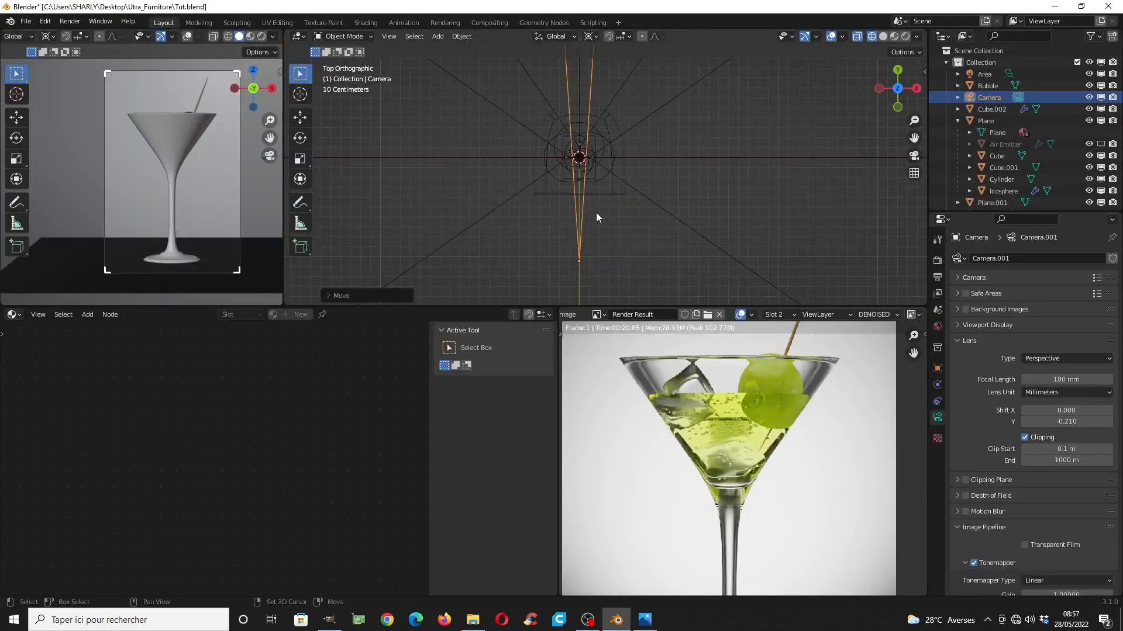
drag(593, 305, 558, 412)
shift+middle_drag(567, 338, 538, 314)
Switch to Photos, compare the references Cocktail_01.jpg and Cocktail_02.jpg, and return to Blender
click(645, 620)
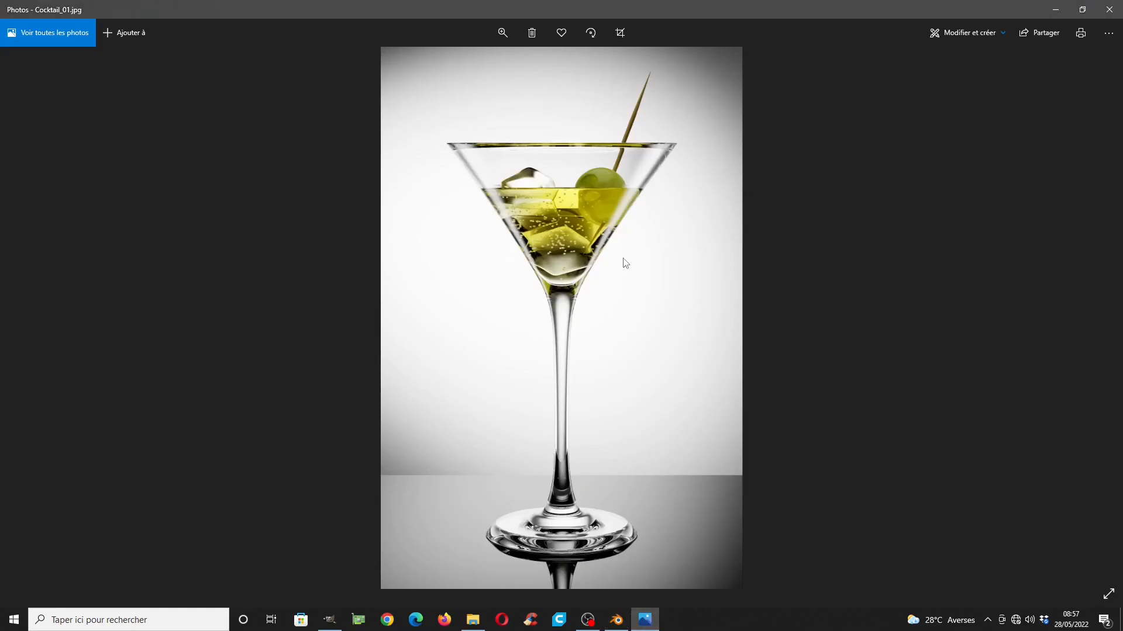
click(1094, 318)
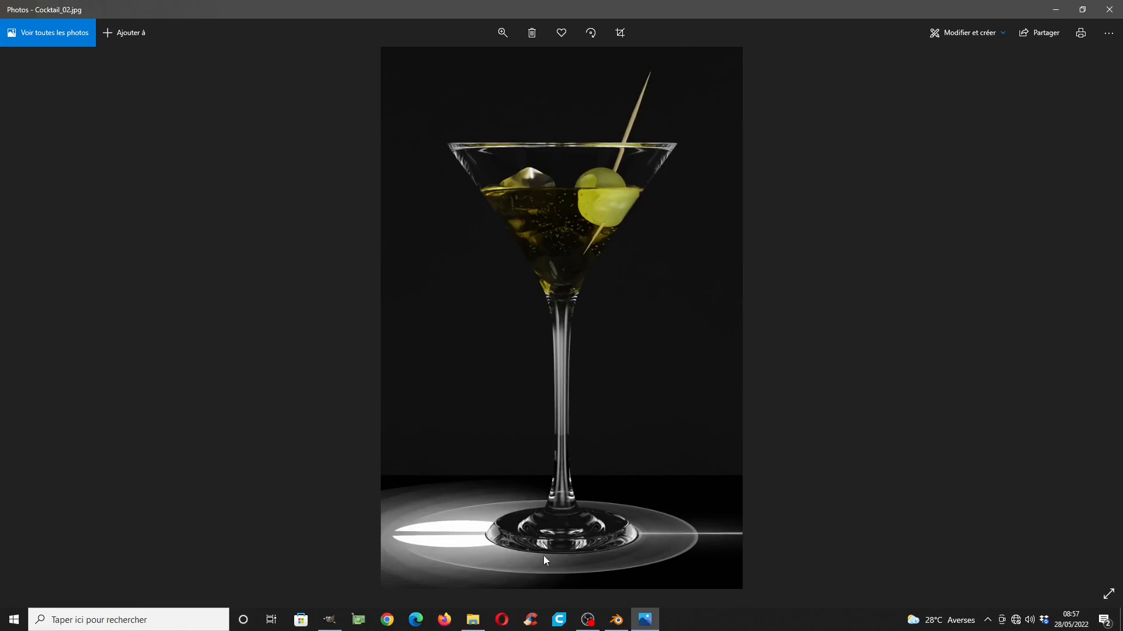
click(617, 620)
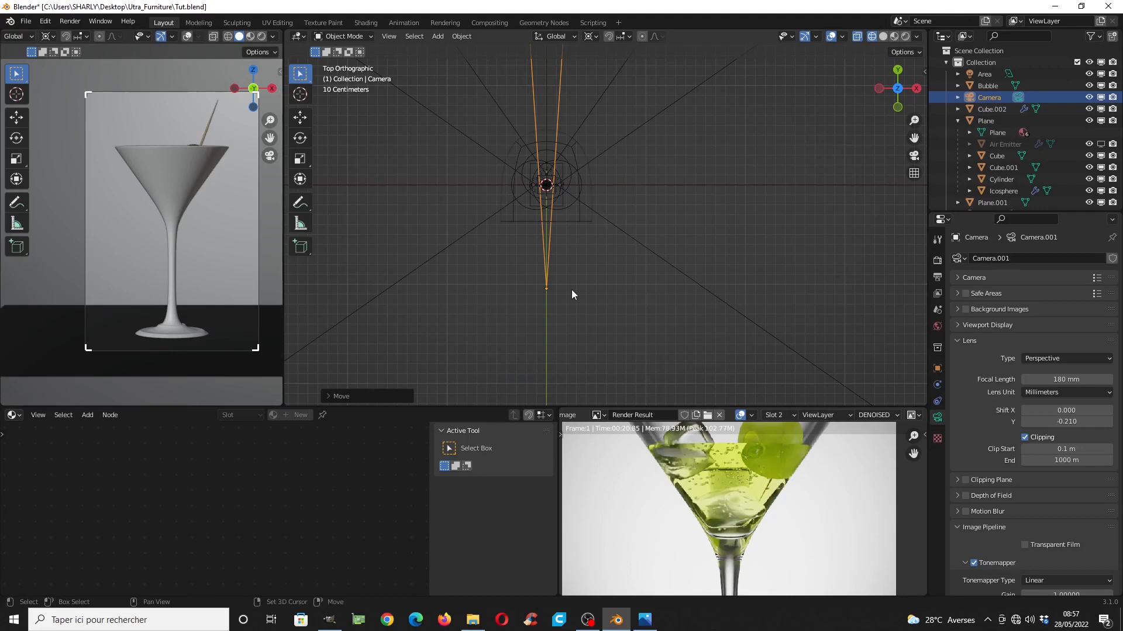
Duplicate the camera in place and rotate the copy 180 degrees around the glass in the top view
key(shift+d)
right_click(561, 210)
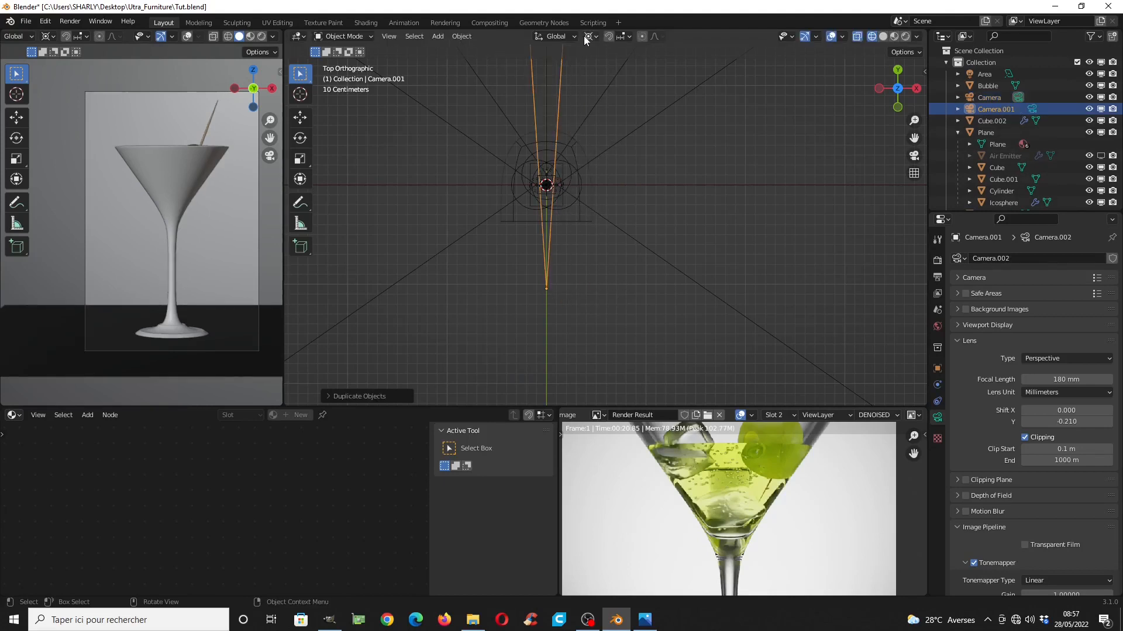
key(r)
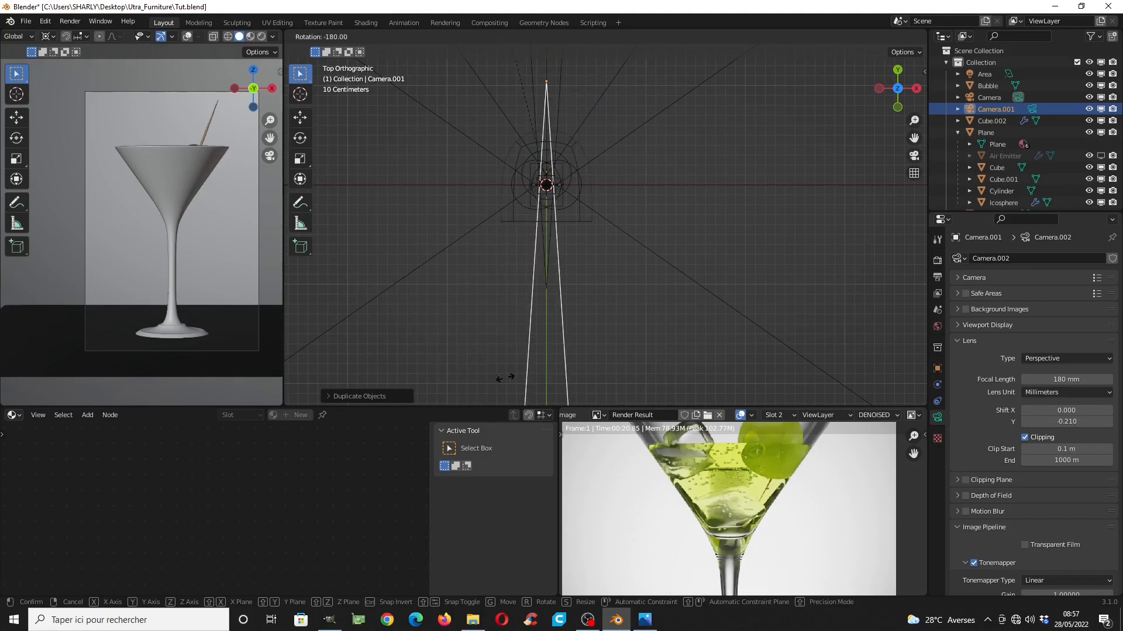
click(498, 377)
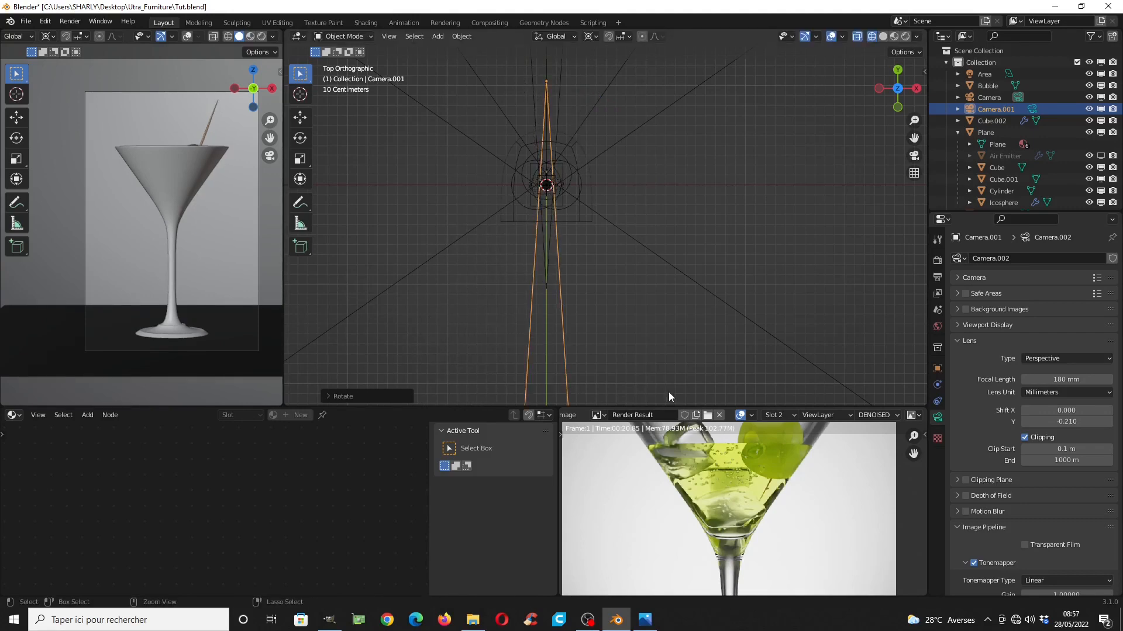
Make the duplicated camera the active scene camera and show its view in solid shading
key(ctrl+KP_0)
key(z)
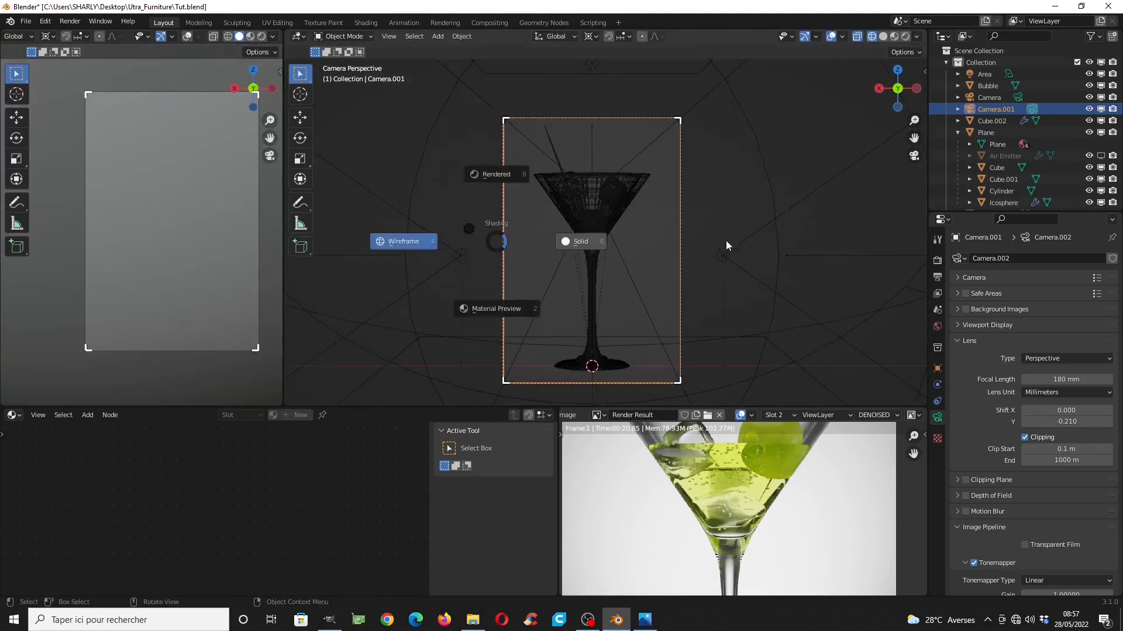
click(725, 240)
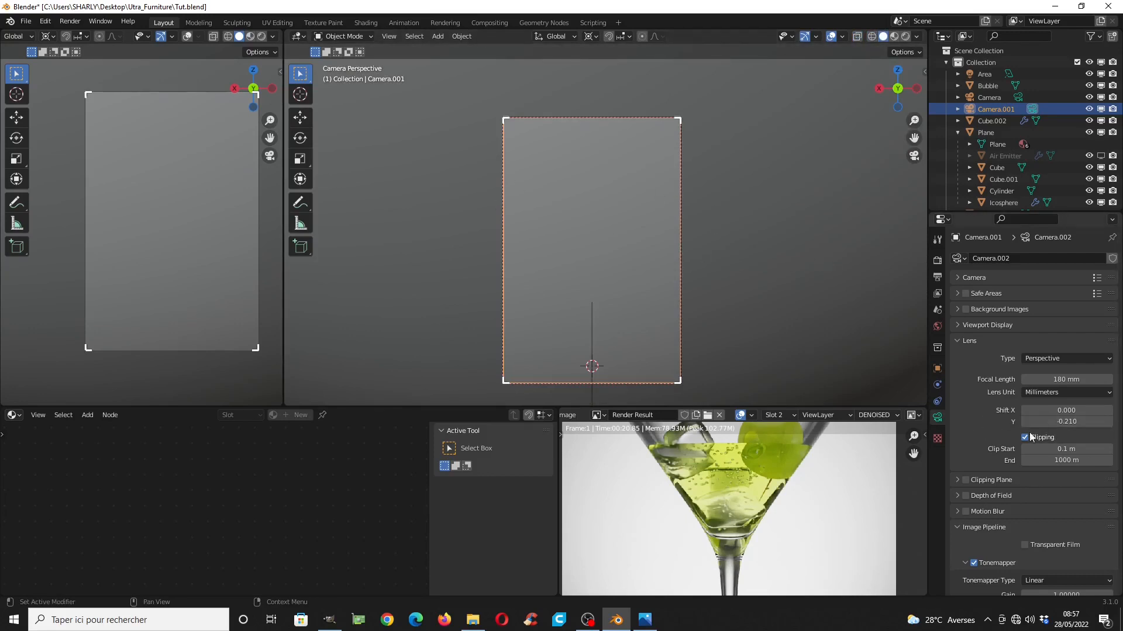
Set the duplicated camera's clip start to 0.67 m to see past the backdrop
middle_drag(604, 209, 798, 248)
scroll(798, 248, down, 7)
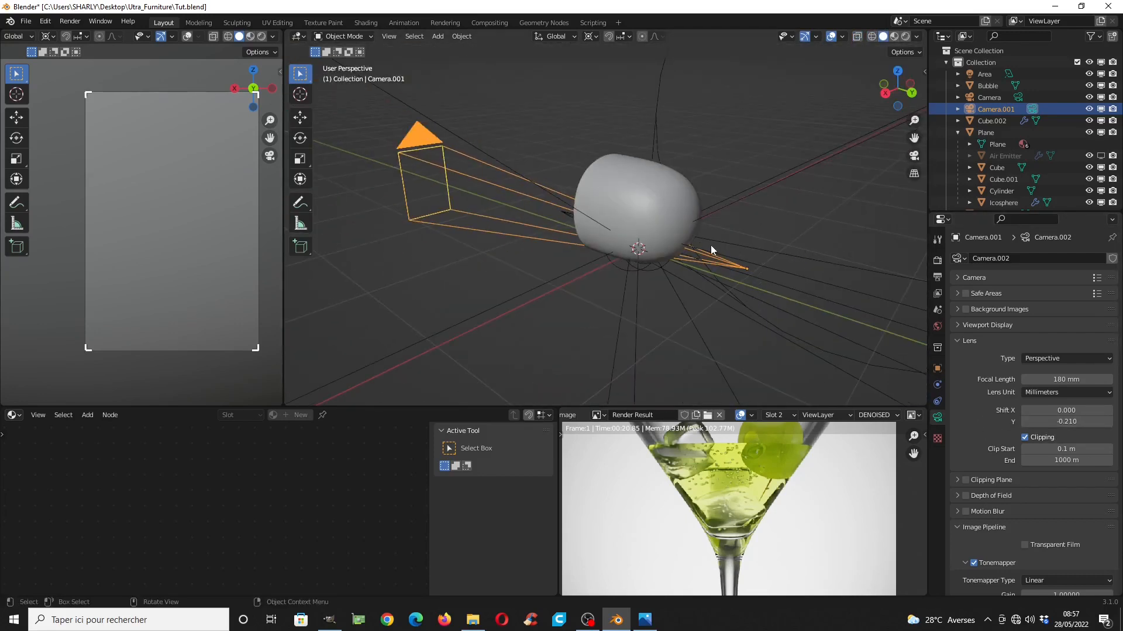
key(KP_0)
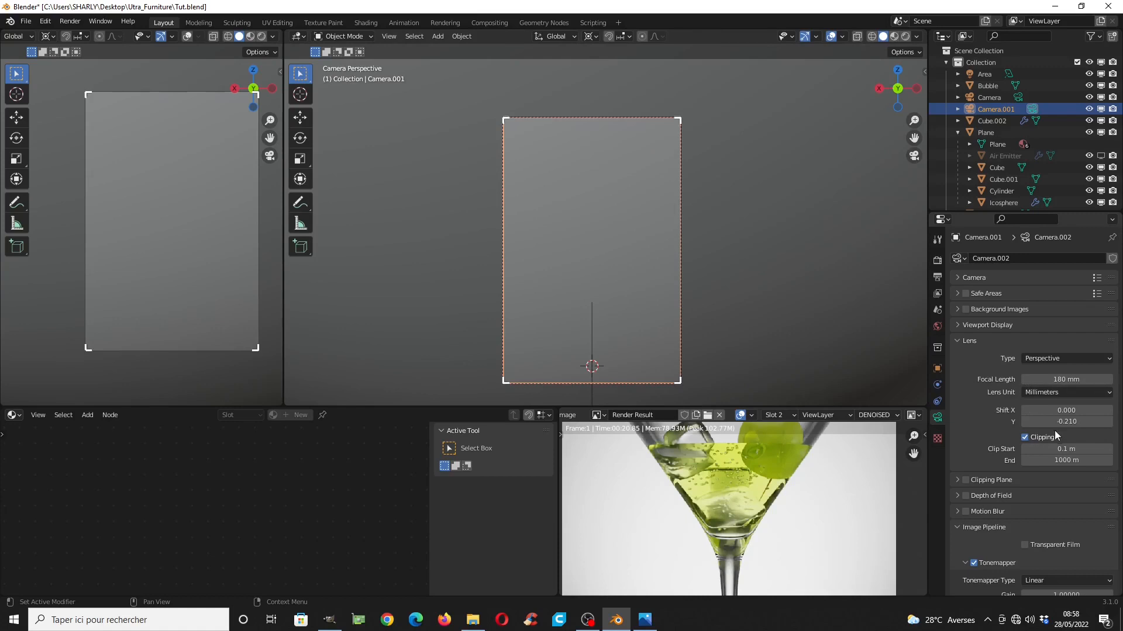
drag(1066, 449, 1104, 449)
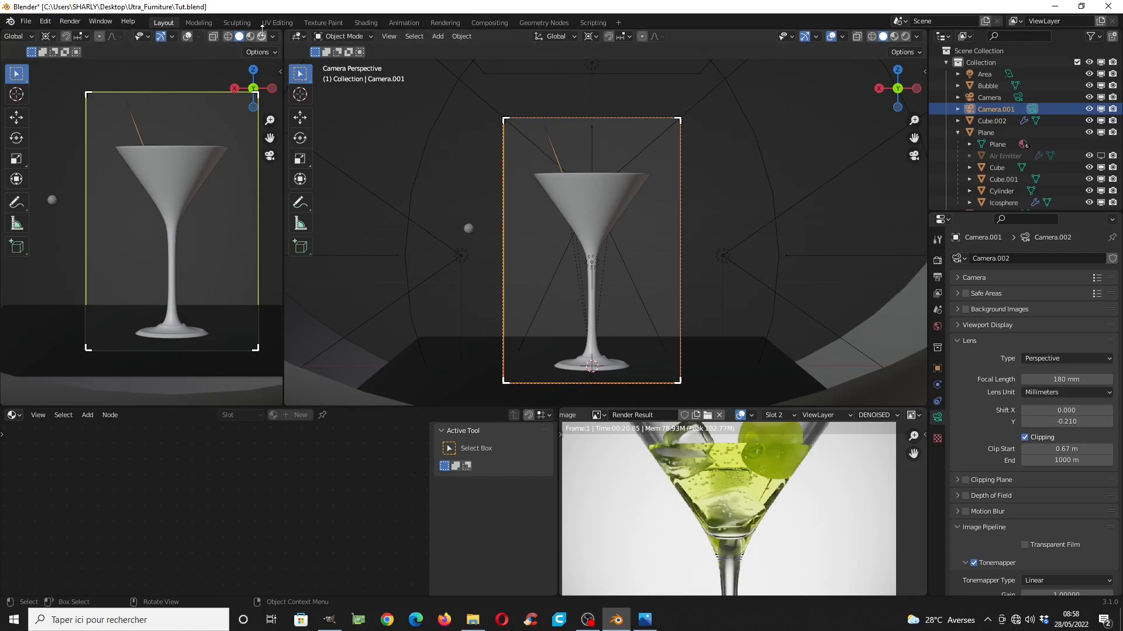
Preview the new camera's view in rendered shading and select the dark square plane under the glass in the other viewport
click(262, 36)
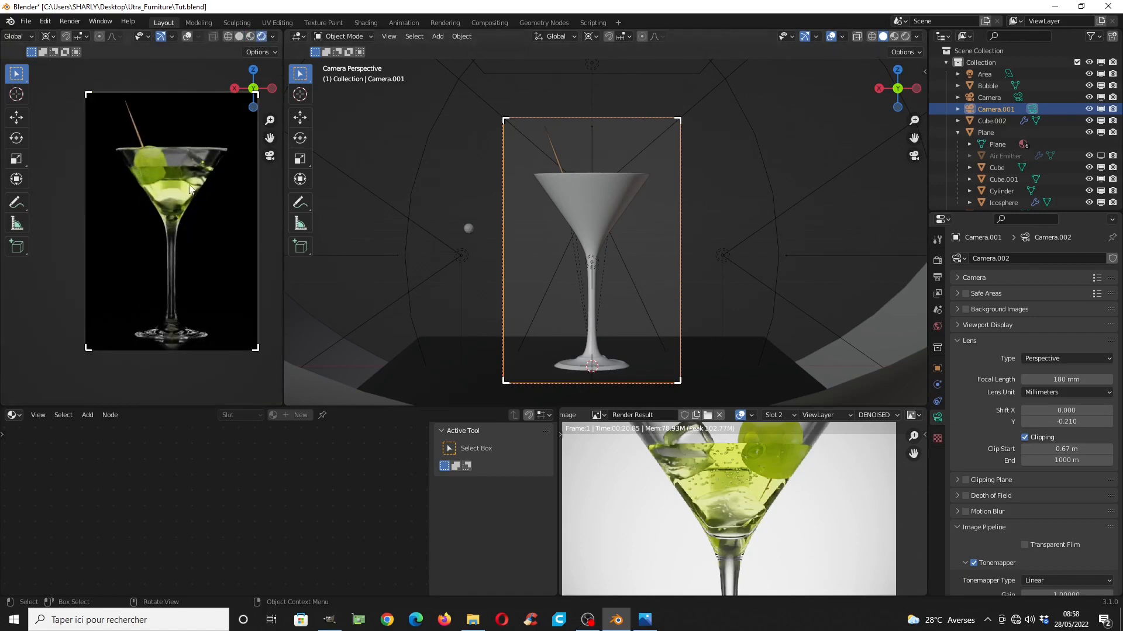
middle_drag(857, 273, 631, 181)
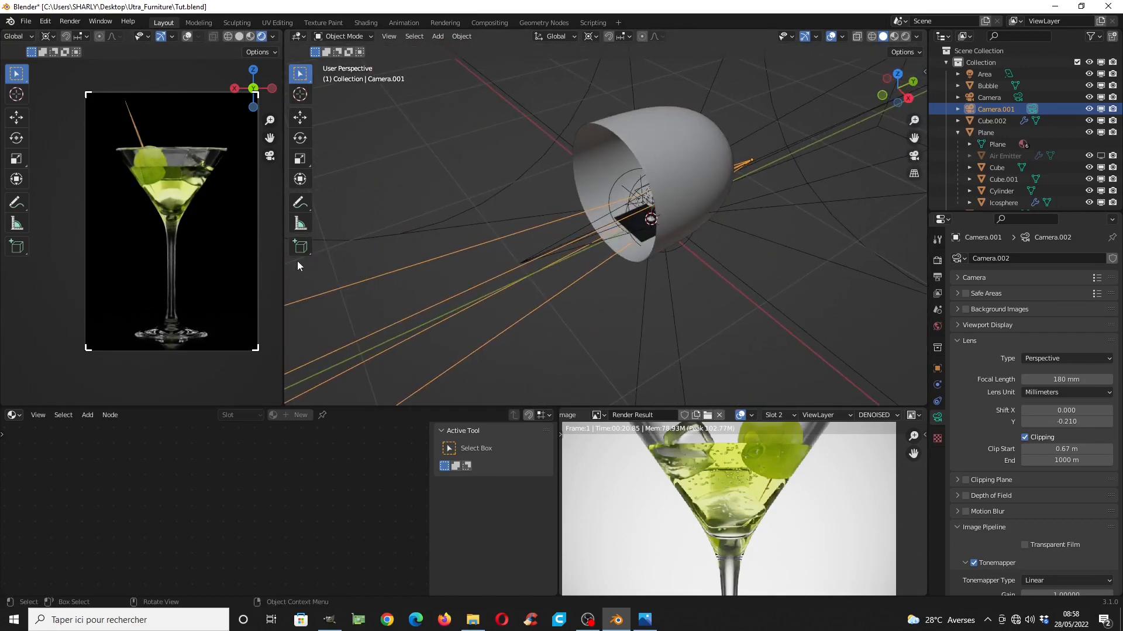
middle_drag(562, 300, 724, 236)
click(724, 236)
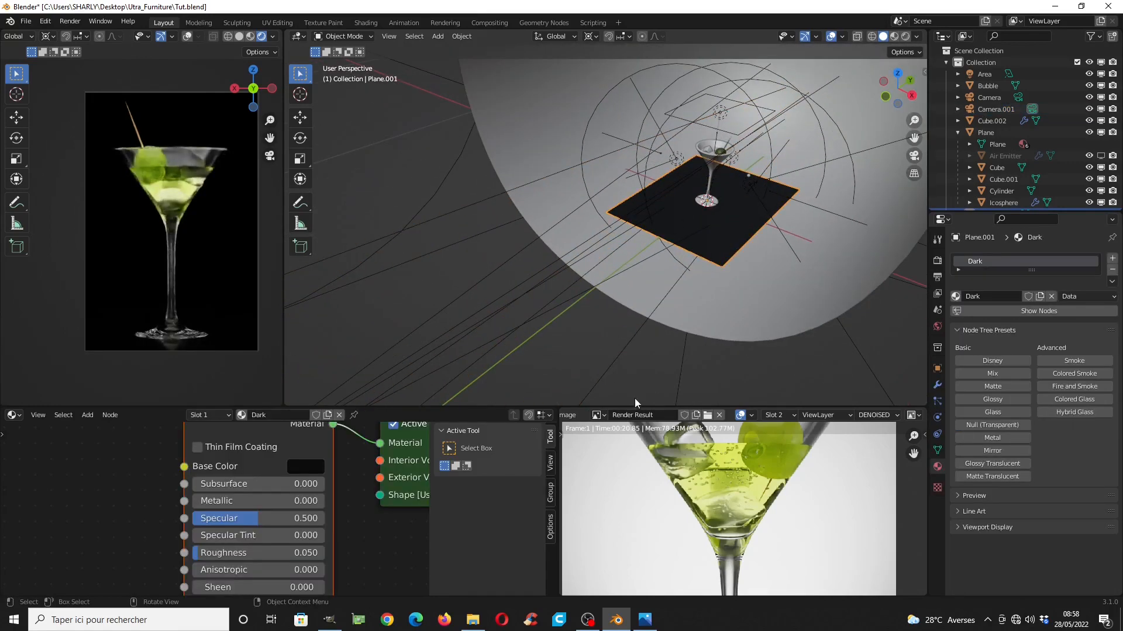
Switch to Photos to examine the table lighting in the Cocktail_02.jpg reference, and return to Blender
click(645, 619)
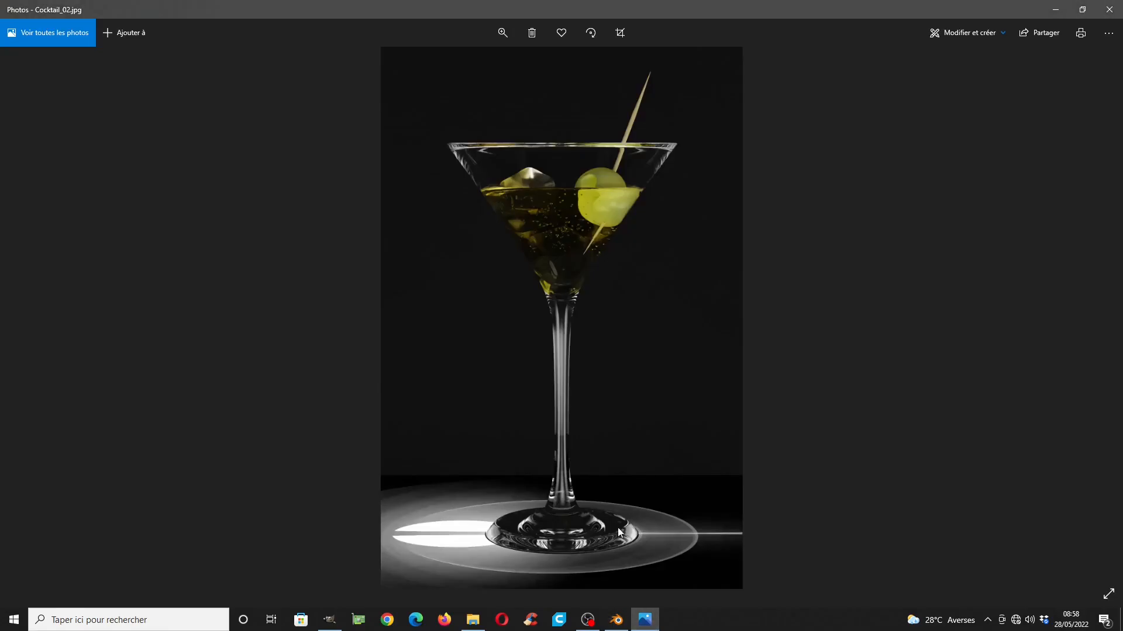
click(1055, 9)
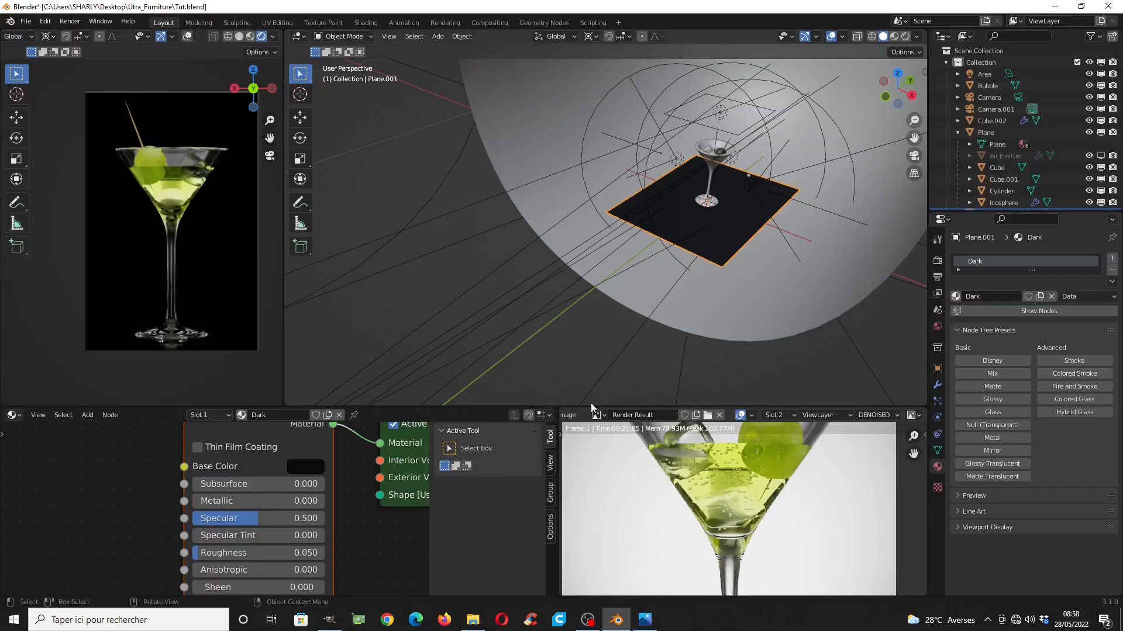
Add a Matte Material node beside the Disney Material node in the plane's Dark material
drag(591, 405, 591, 147)
scroll(227, 279, down, 2)
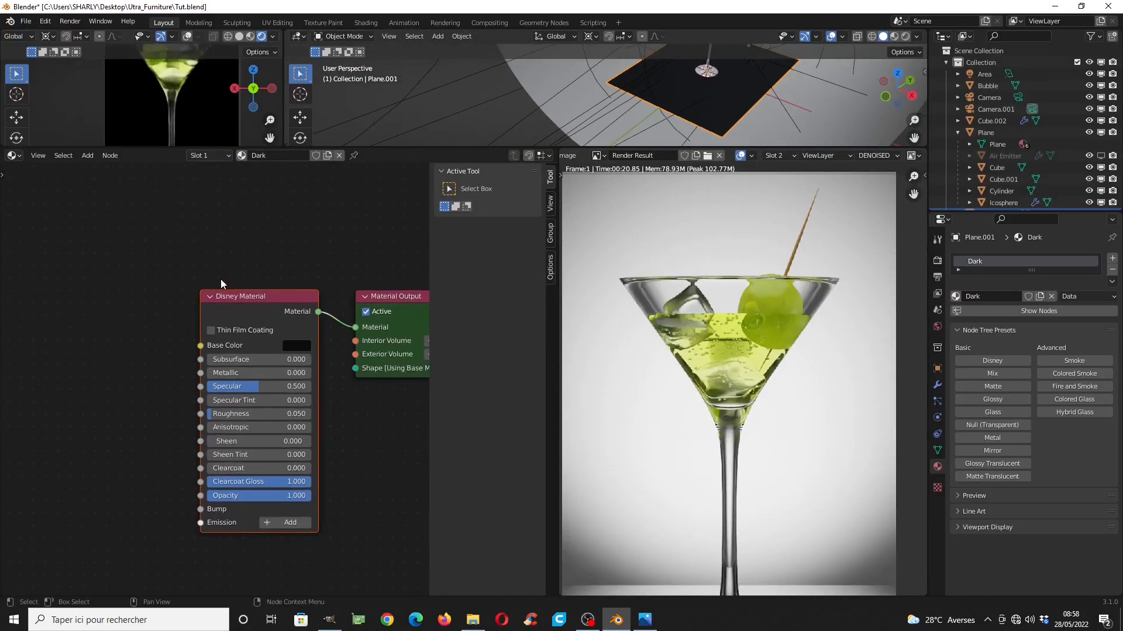
key(shift+a)
mouse_move(105, 220)
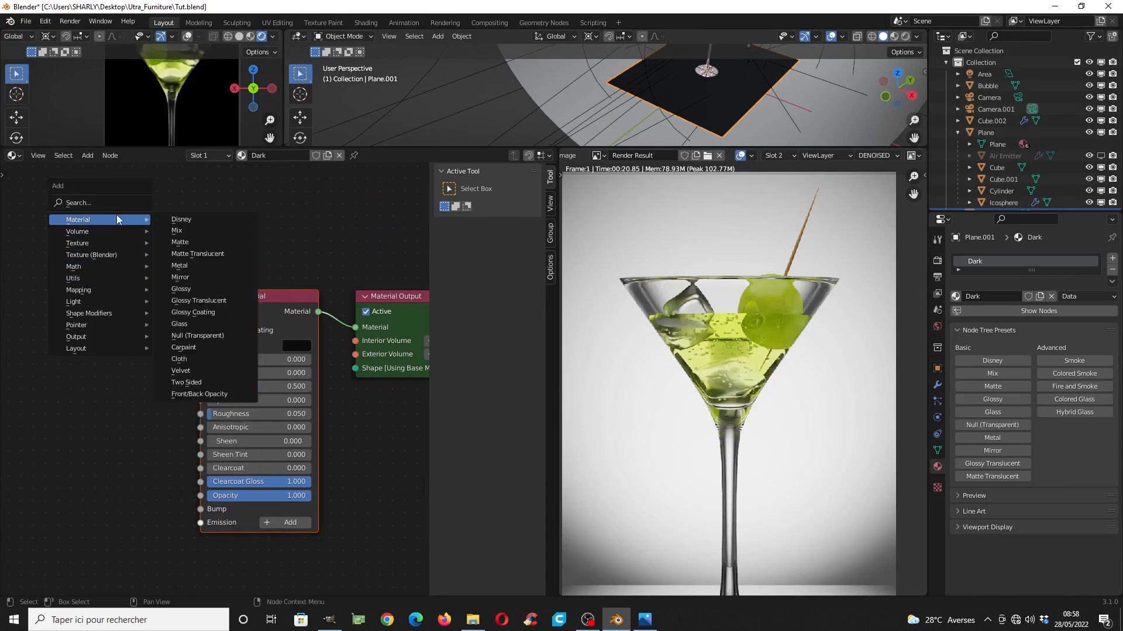
click(180, 241)
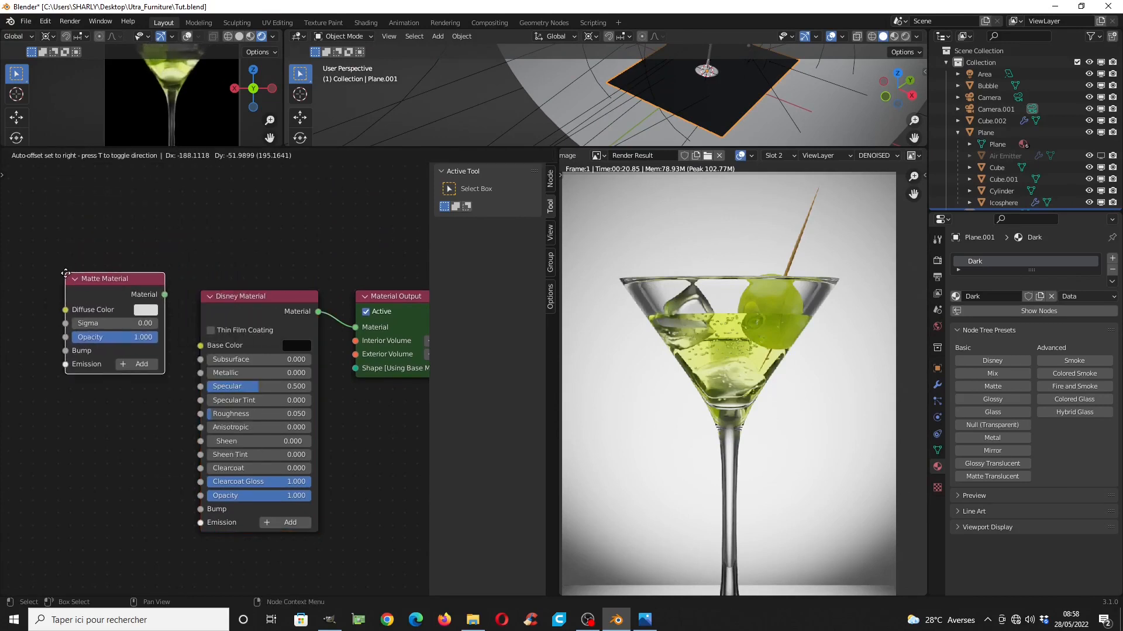
click(185, 311)
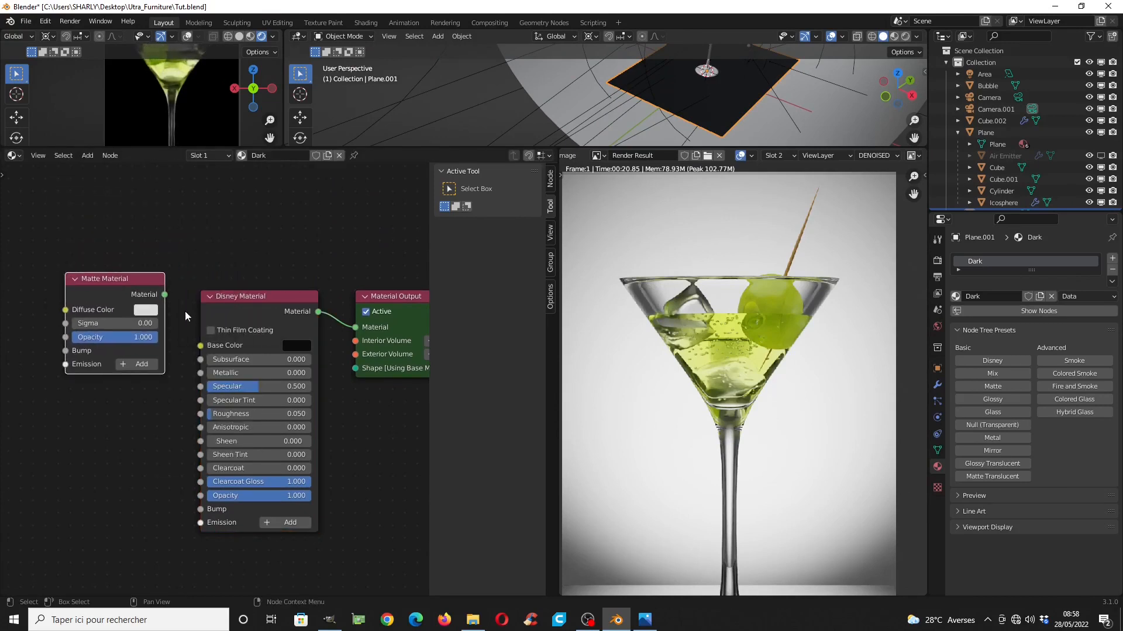
Darken the Matte Material's diffuse color to near black and connect it to the Material Output in place of the Disney Material
click(154, 311)
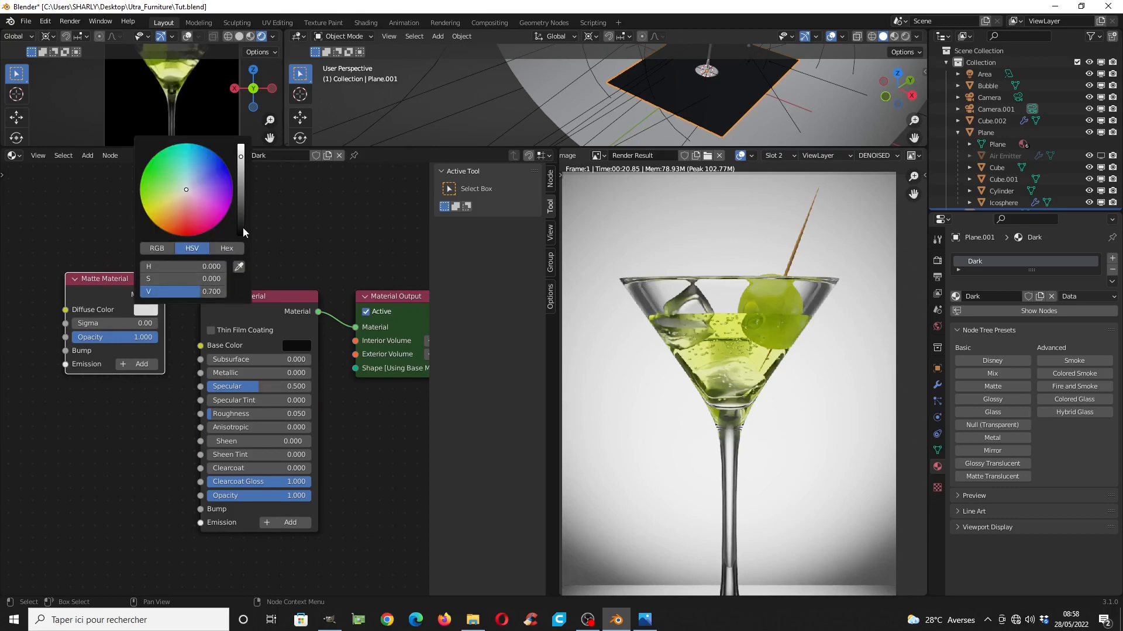
drag(241, 226, 240, 232)
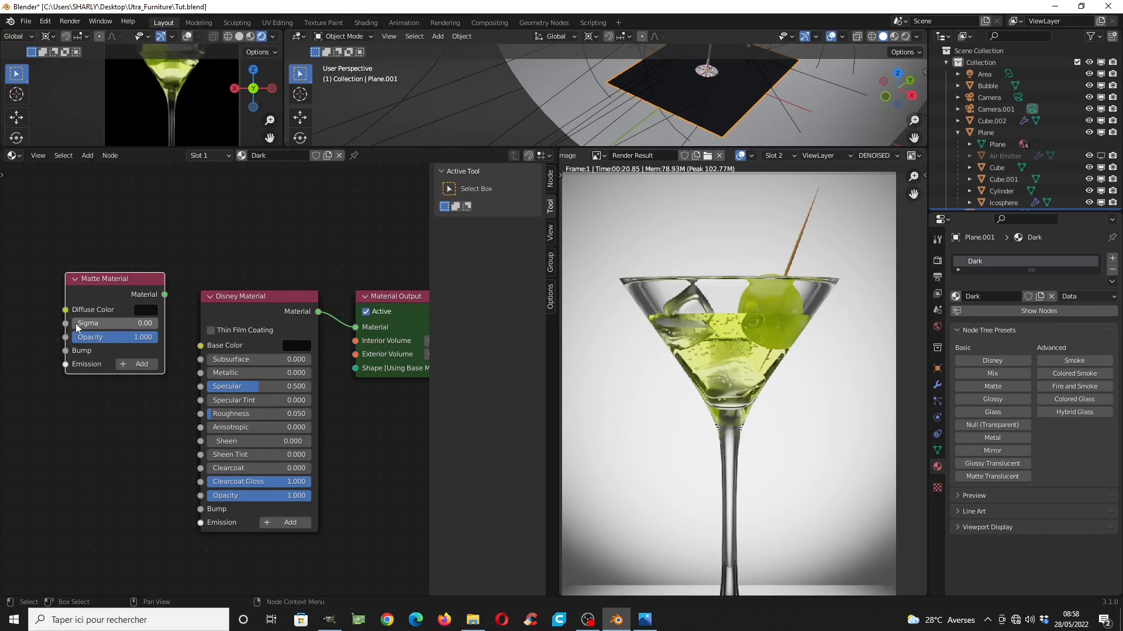
drag(166, 295, 297, 352)
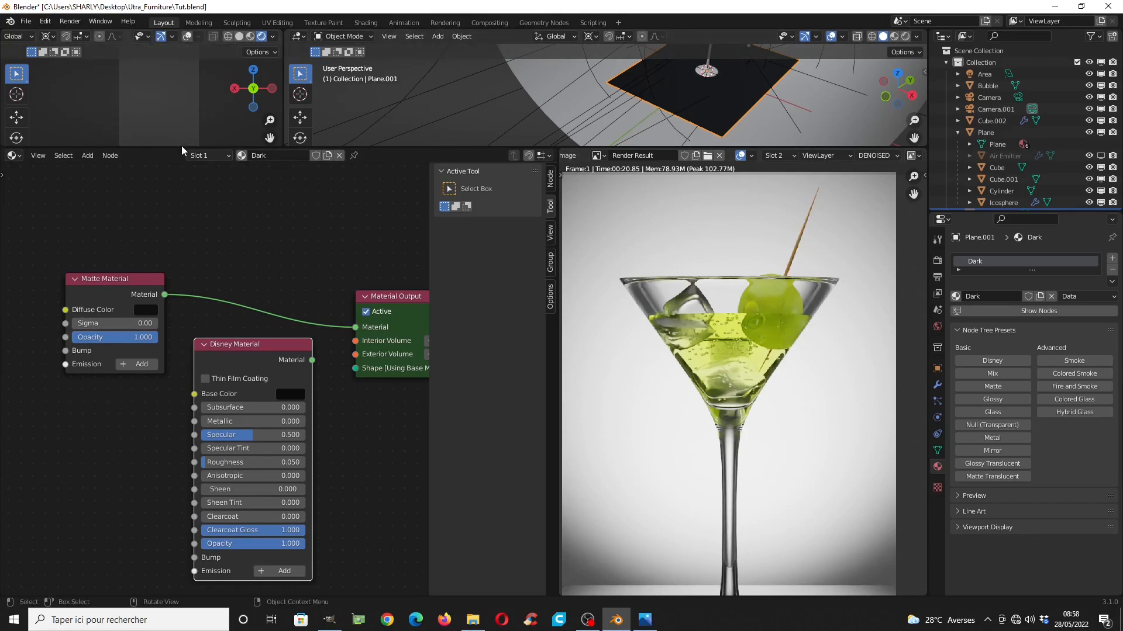
Add a spot light at the base of the glass in the front view of the scene
drag(181, 148, 184, 234)
scroll(155, 183, up, 2)
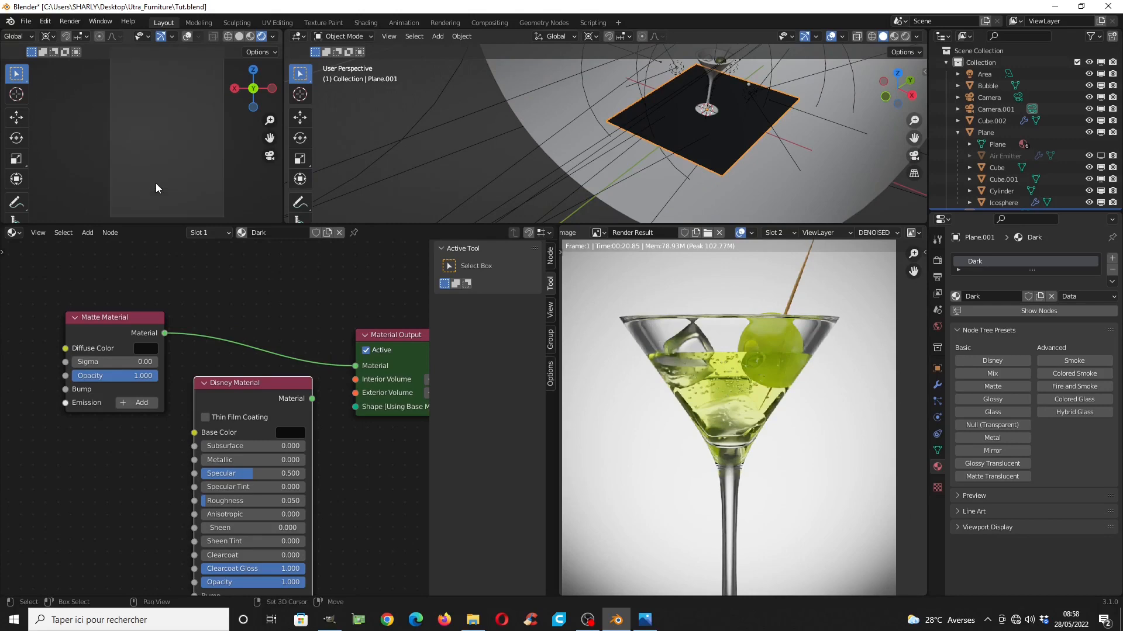
scroll(702, 159, down, 3)
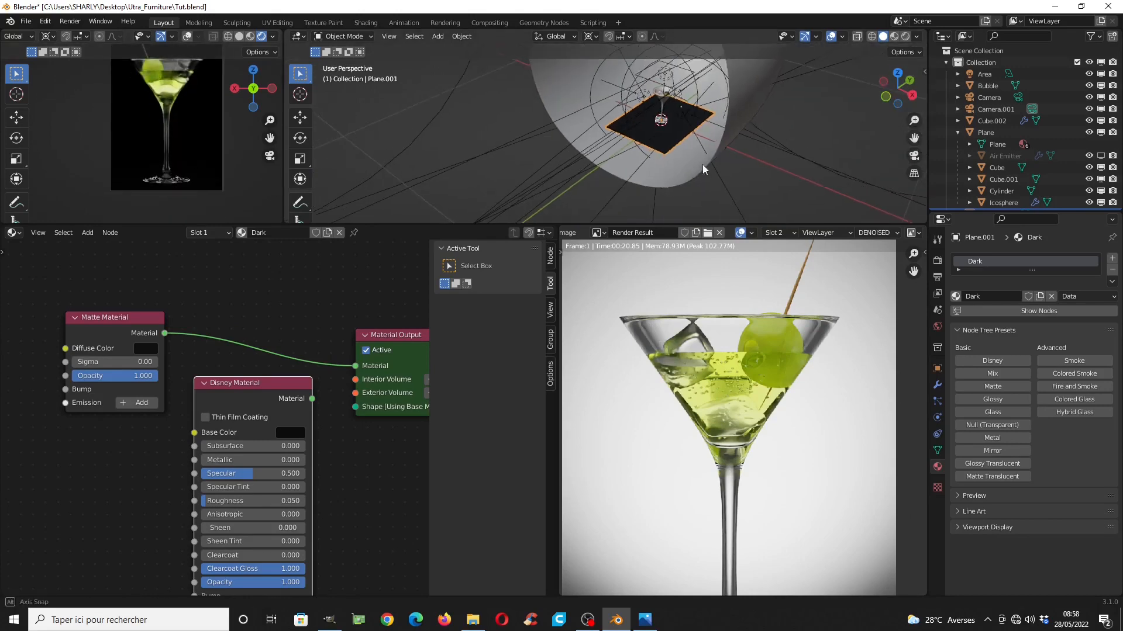
middle_drag(703, 164, 736, 152)
key(KP_1)
scroll(675, 155, up, 4)
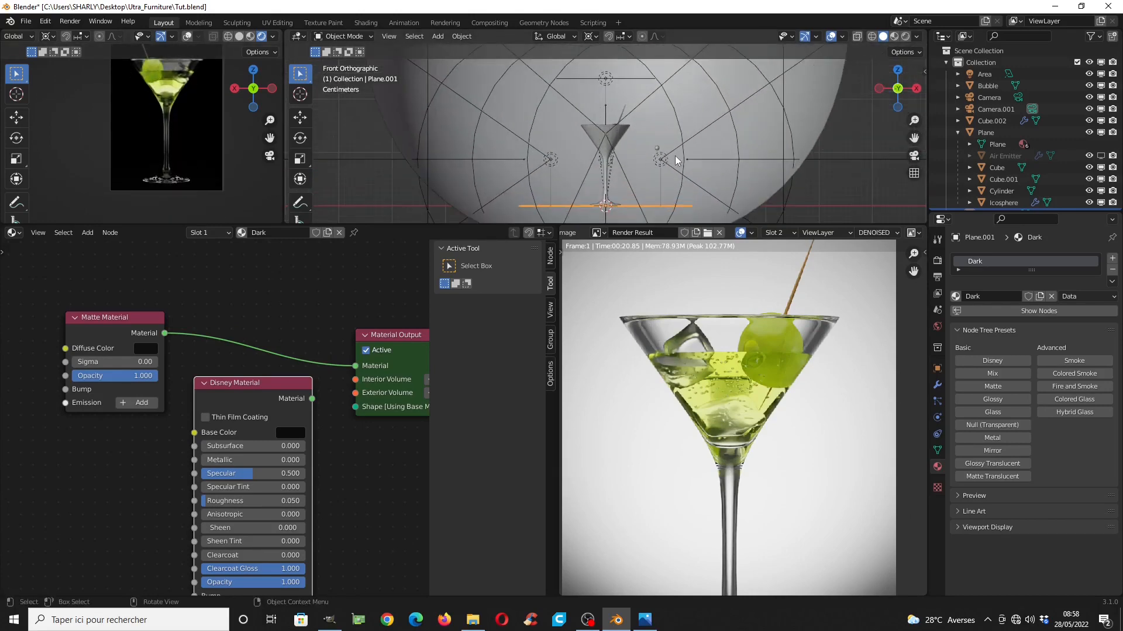
shift+middle_drag(641, 154, 648, 157)
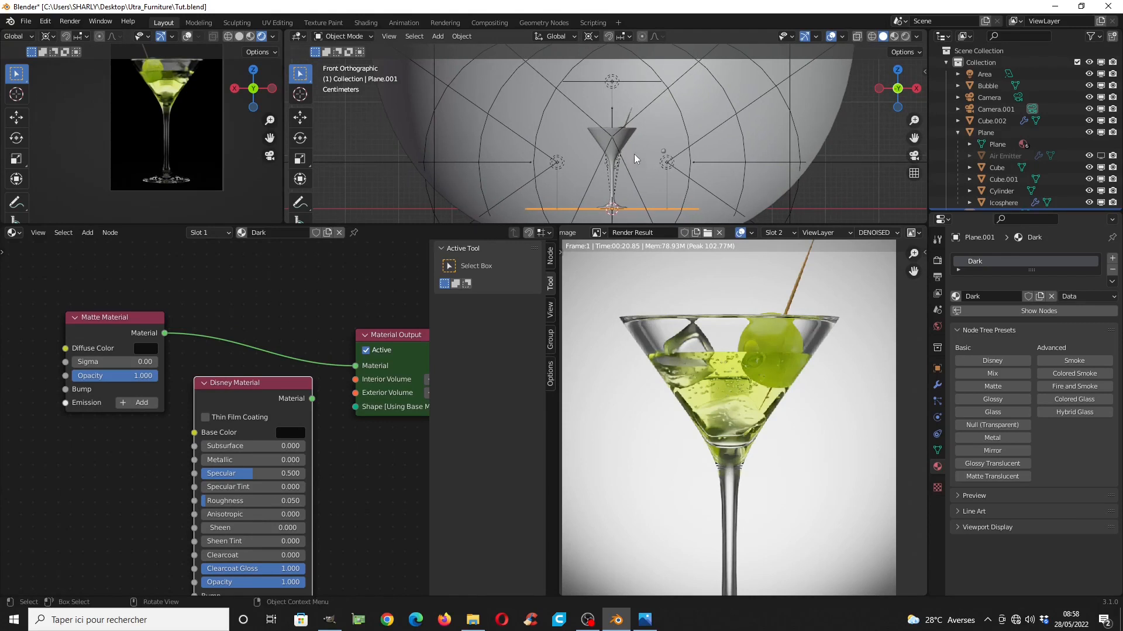
click(614, 83)
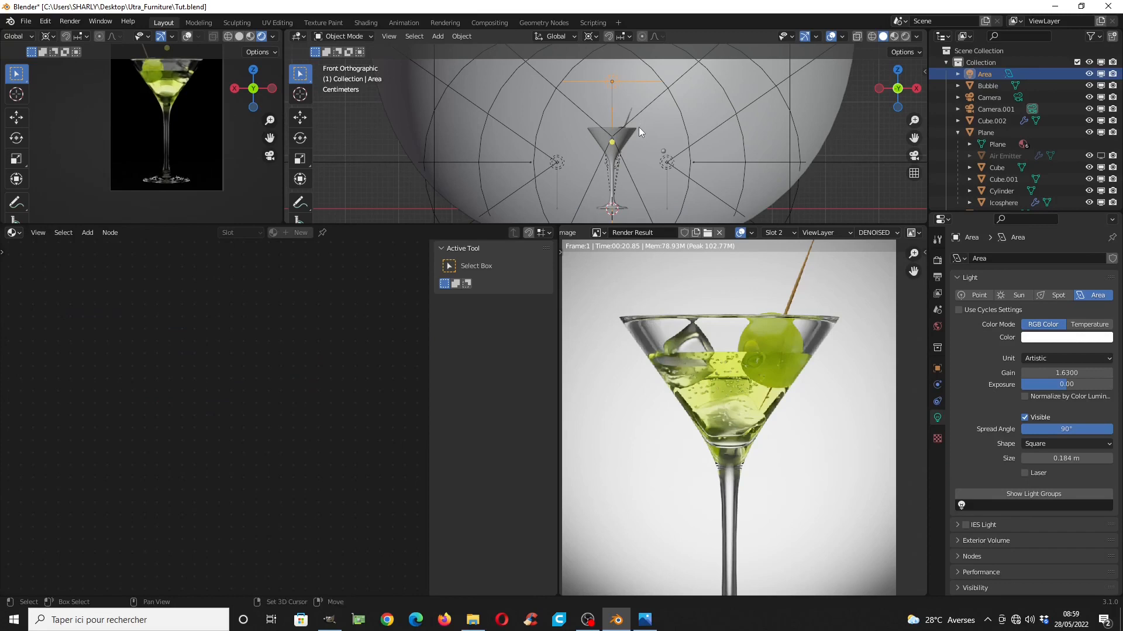
key(shift+a)
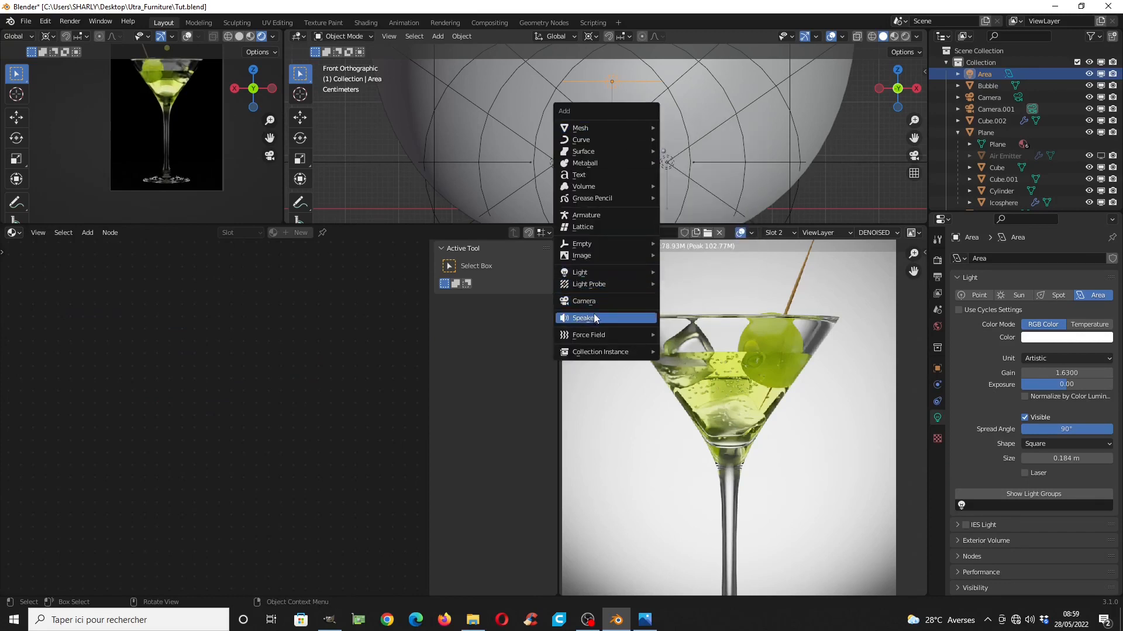
mouse_move(597, 273)
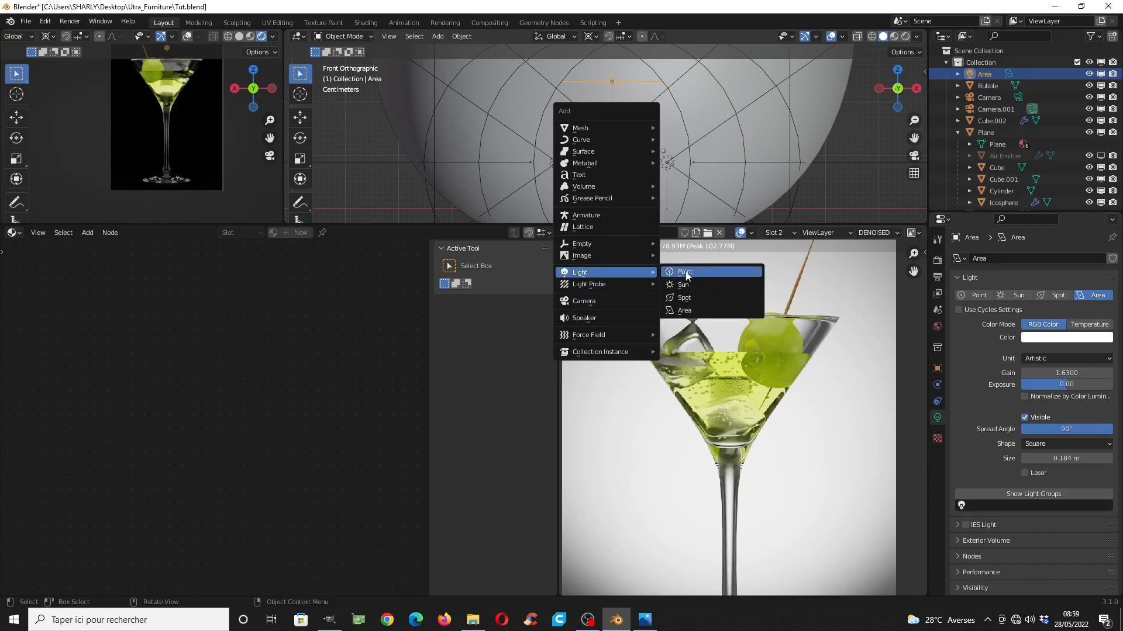
click(686, 296)
scroll(685, 297, down, 3)
scroll(651, 193, down, 2)
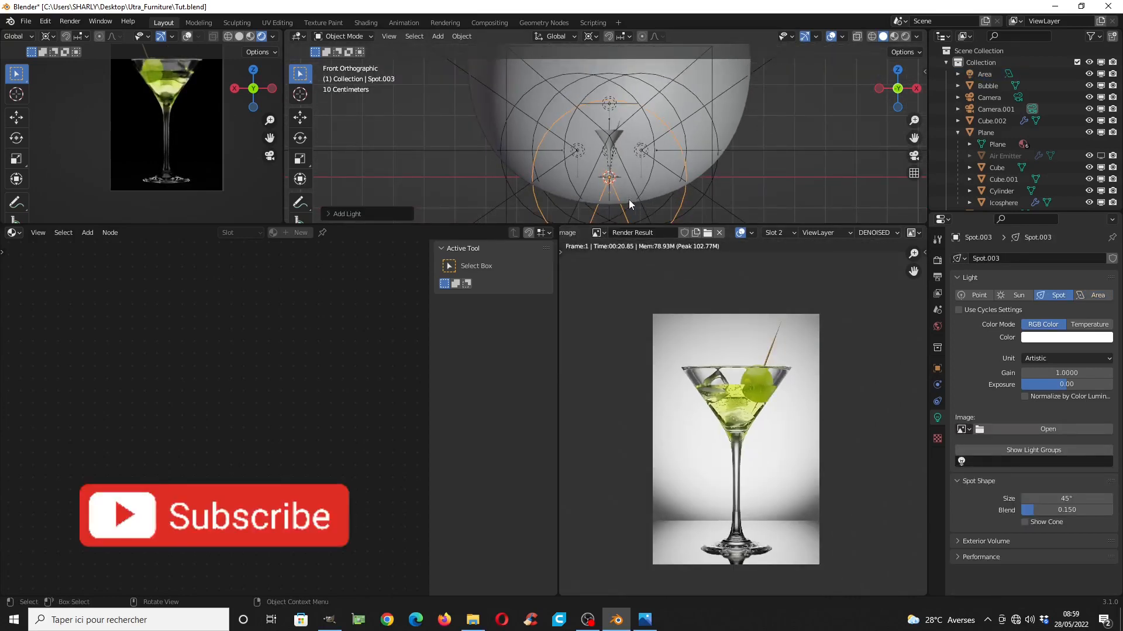
Raise the spot light about 0.22 m and shift it about 0.064 m along X, above and to one side of the glass
key(g)
key(z)
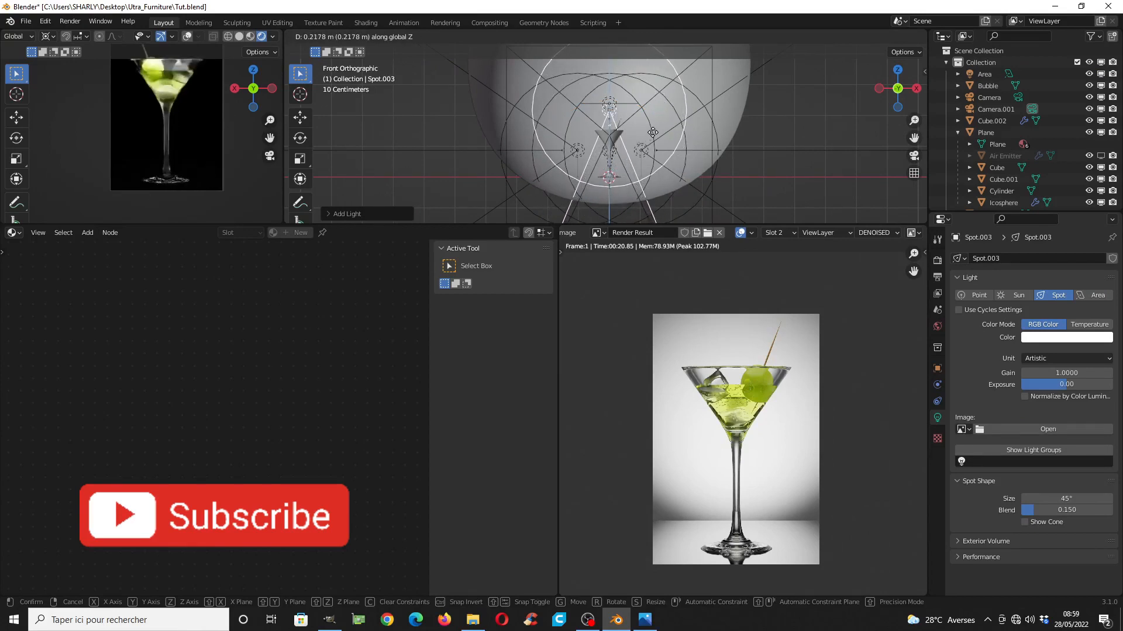
click(645, 142)
key(g)
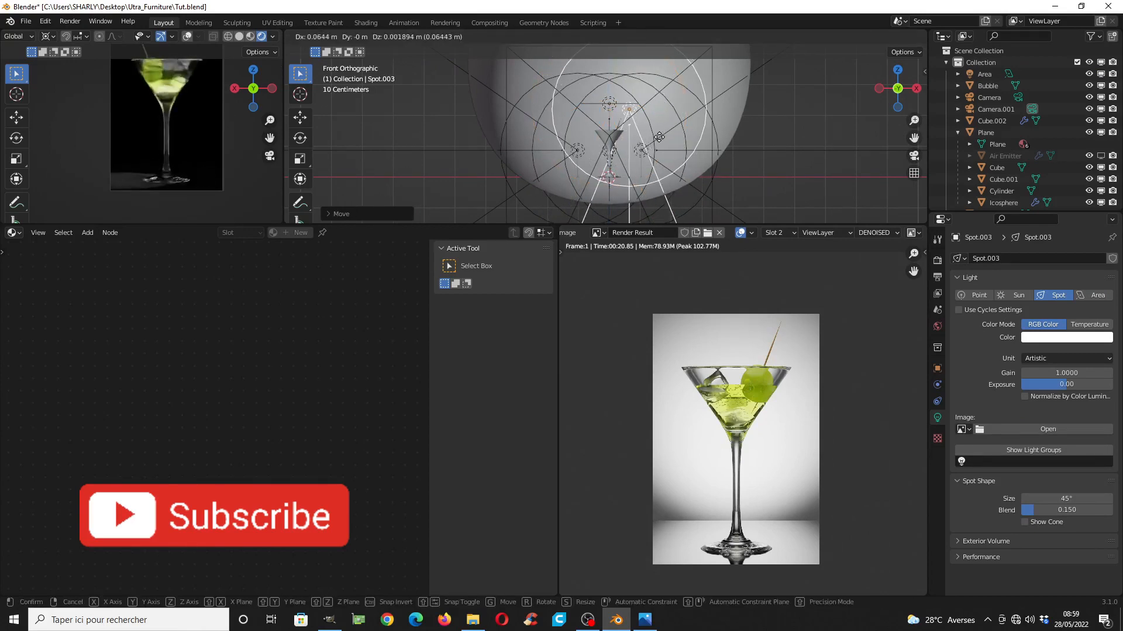
click(659, 137)
scroll(650, 137, up, 4)
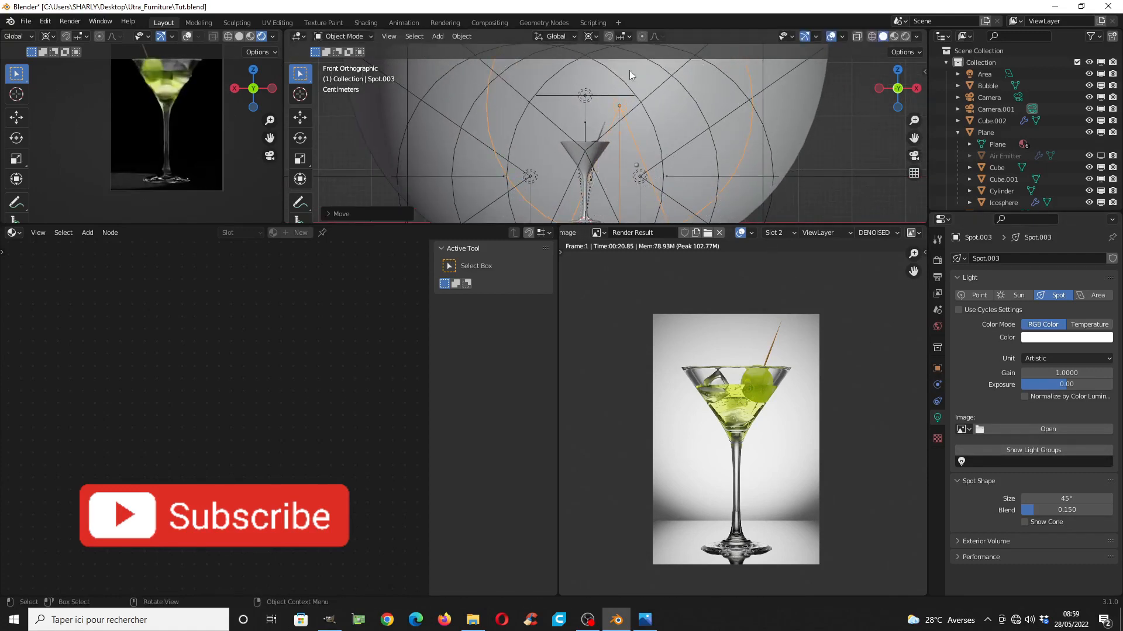
Change the transform pivot point, scale the spot light down to about 0.47, and tilt it toward the base of the glass
click(590, 36)
click(602, 89)
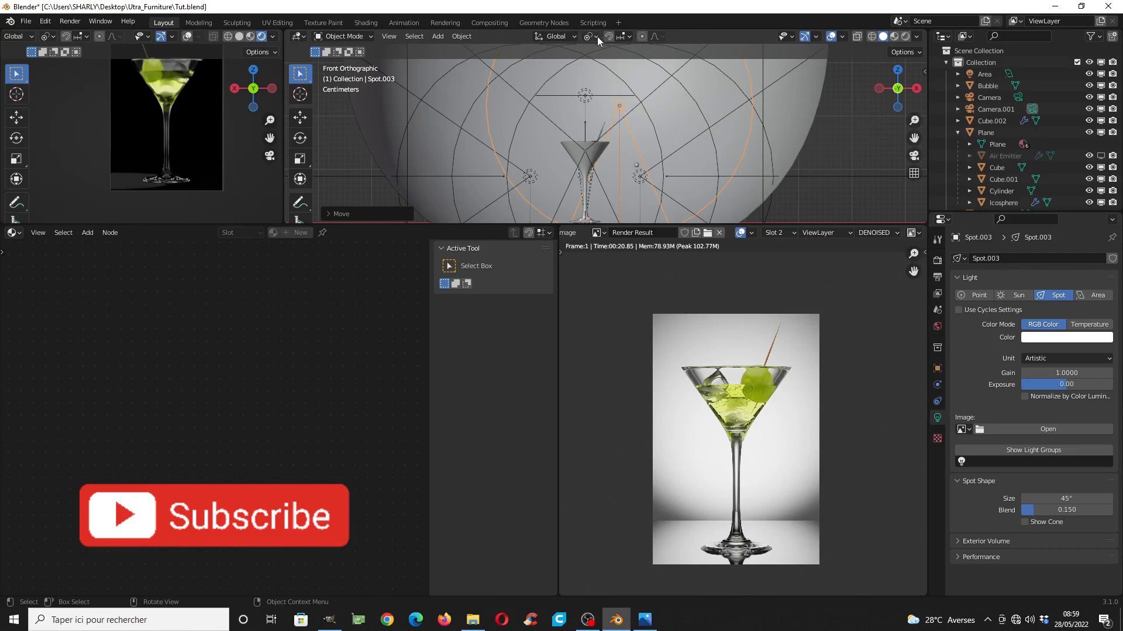
click(597, 36)
click(604, 89)
key(s)
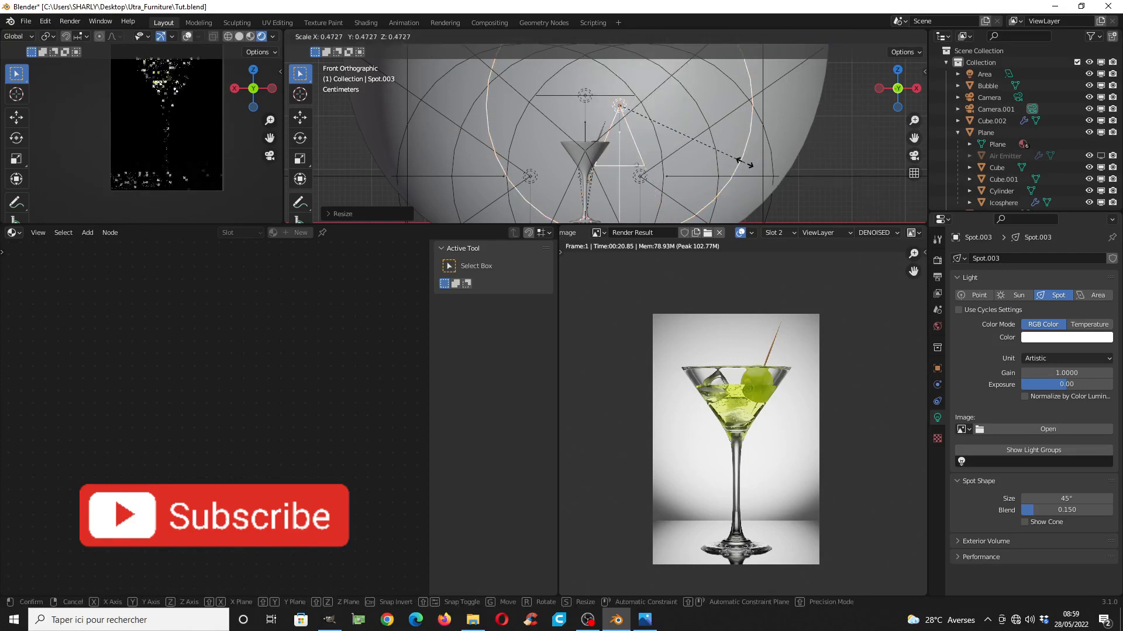
key(r)
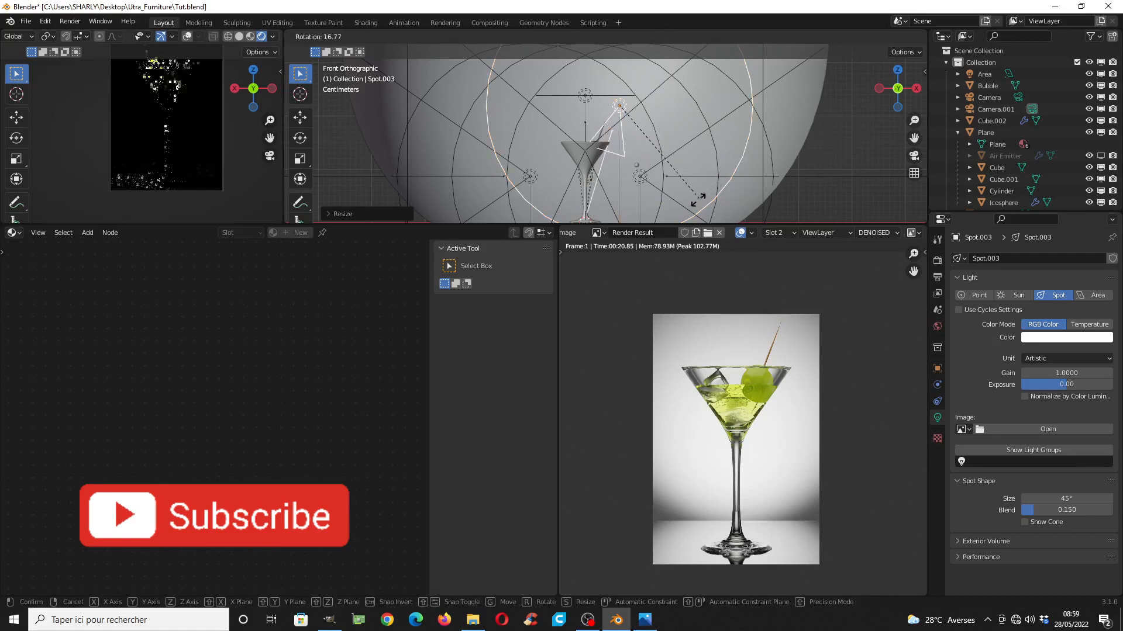
click(296, 327)
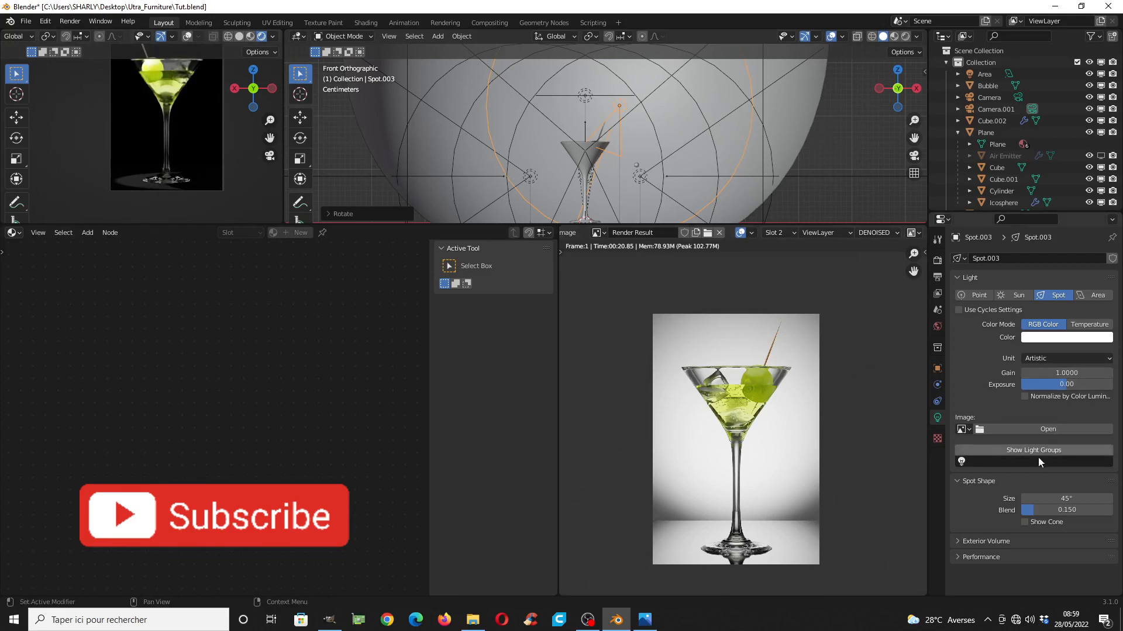
Set the spot light's cone size to 15°
click(1076, 499)
text(15)
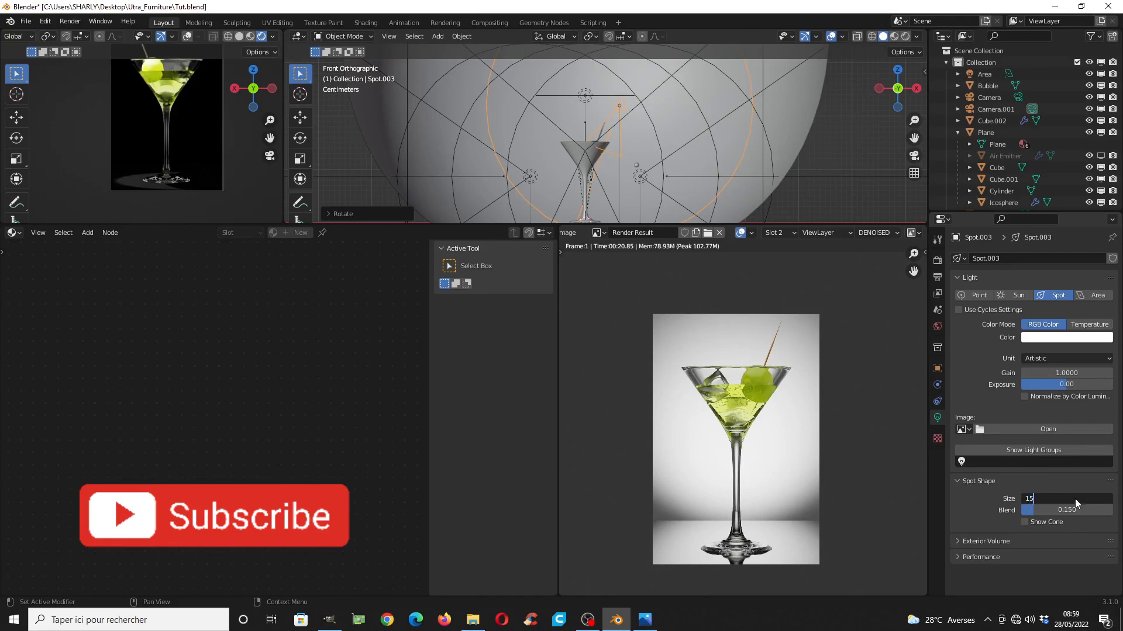
key(Return)
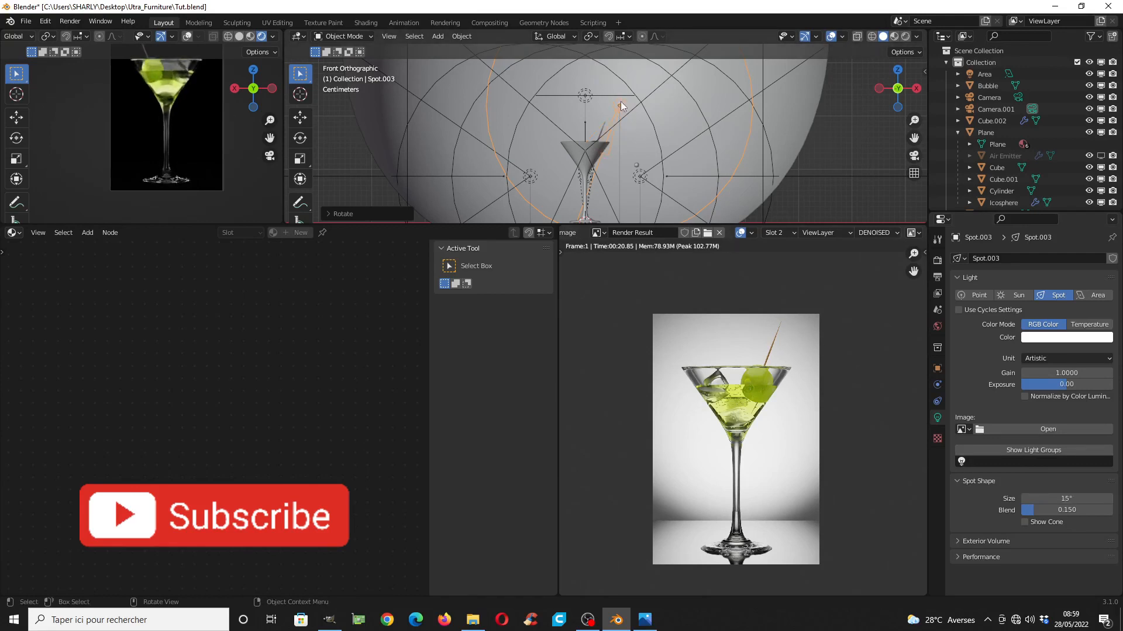
Enable Light Tracing in the LuxCore light path settings to render caustics
click(938, 262)
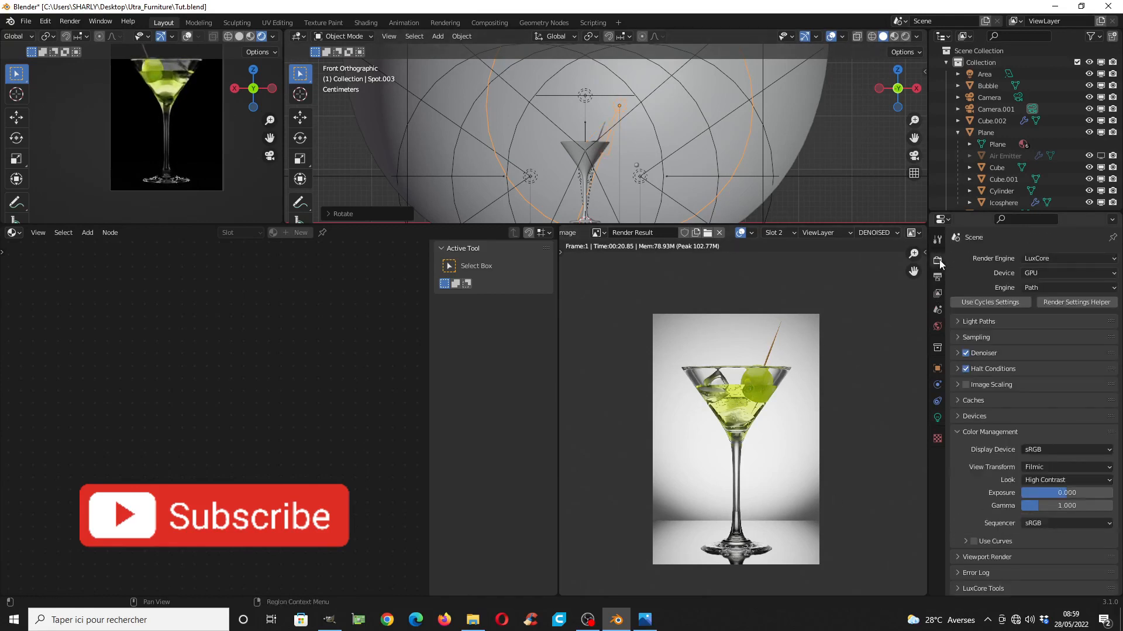
click(957, 322)
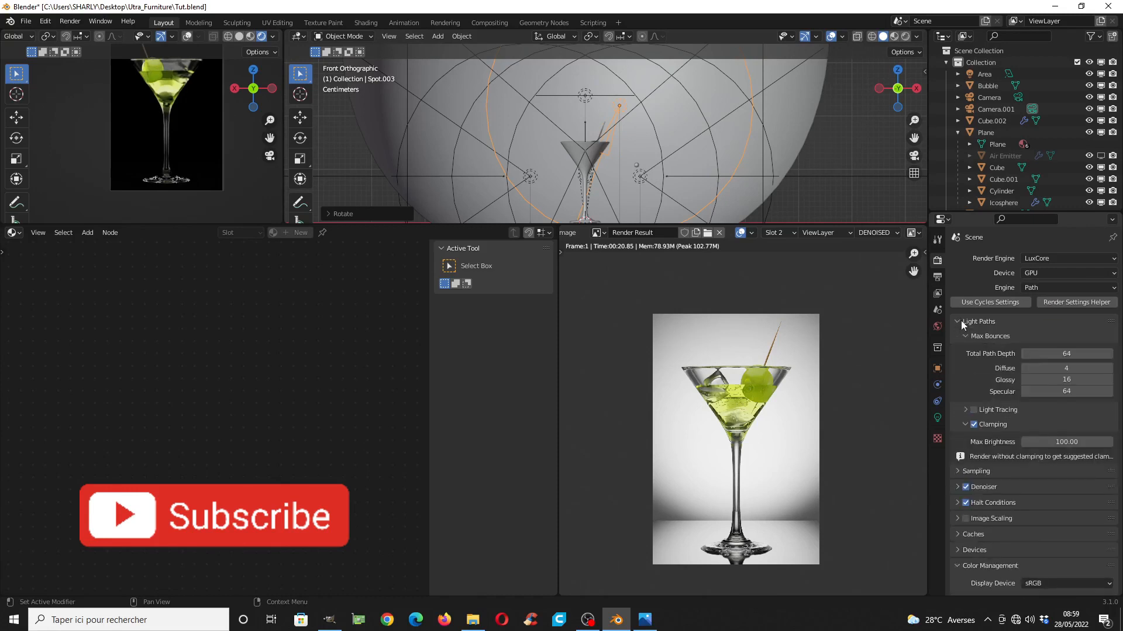
click(963, 410)
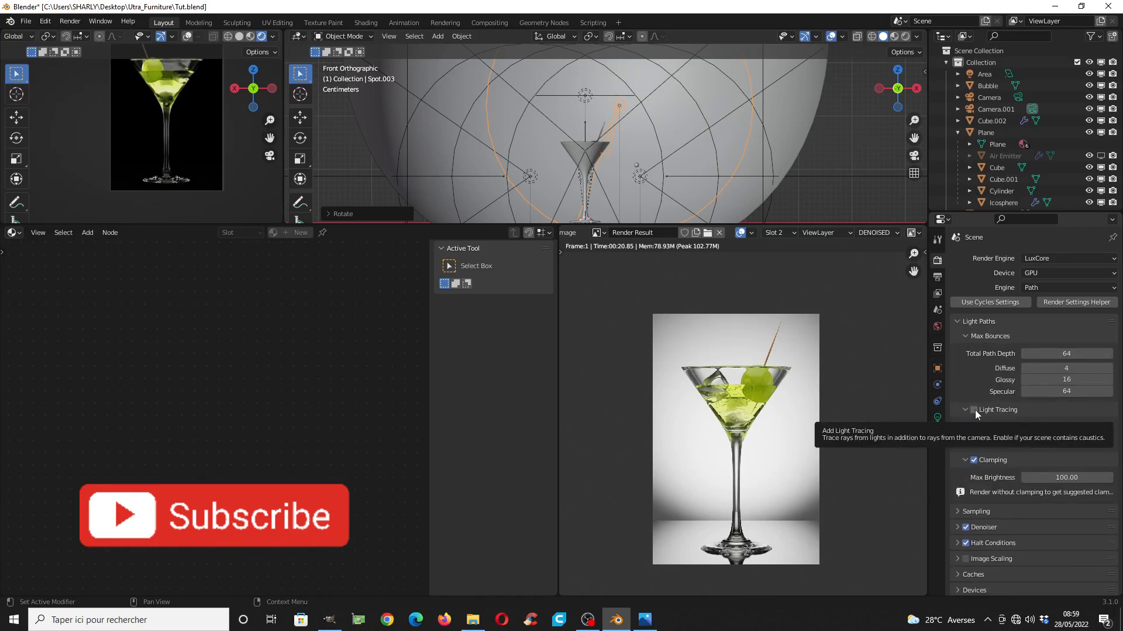
click(973, 410)
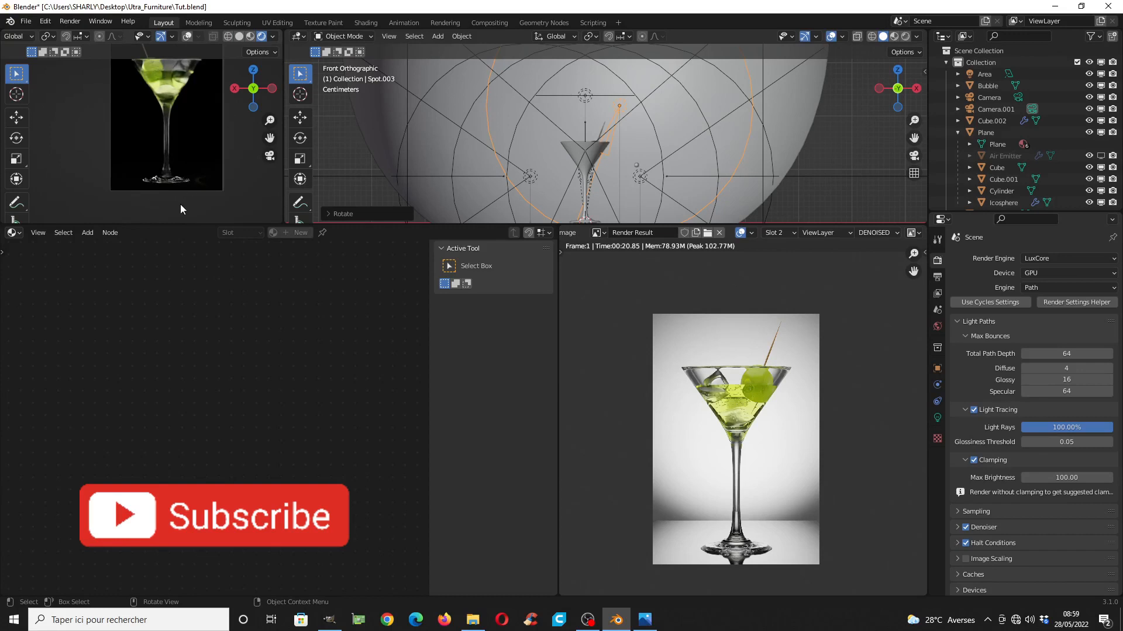
Enlarge the viewports for a bigger render preview and raise the spot light's gain to 36.28
drag(179, 226, 175, 380)
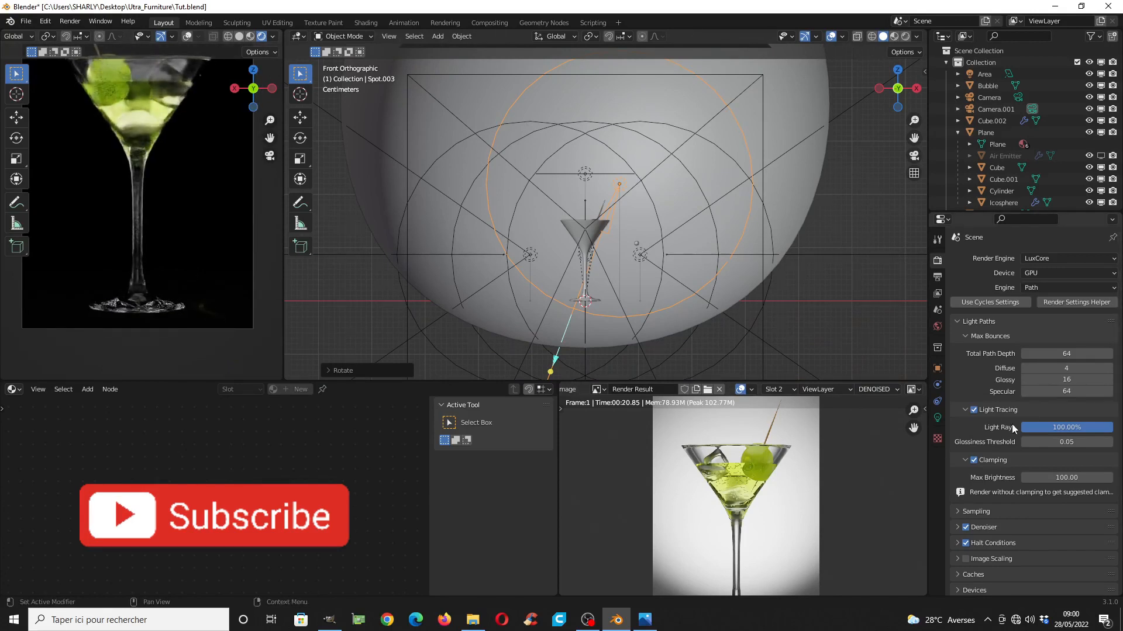
click(938, 418)
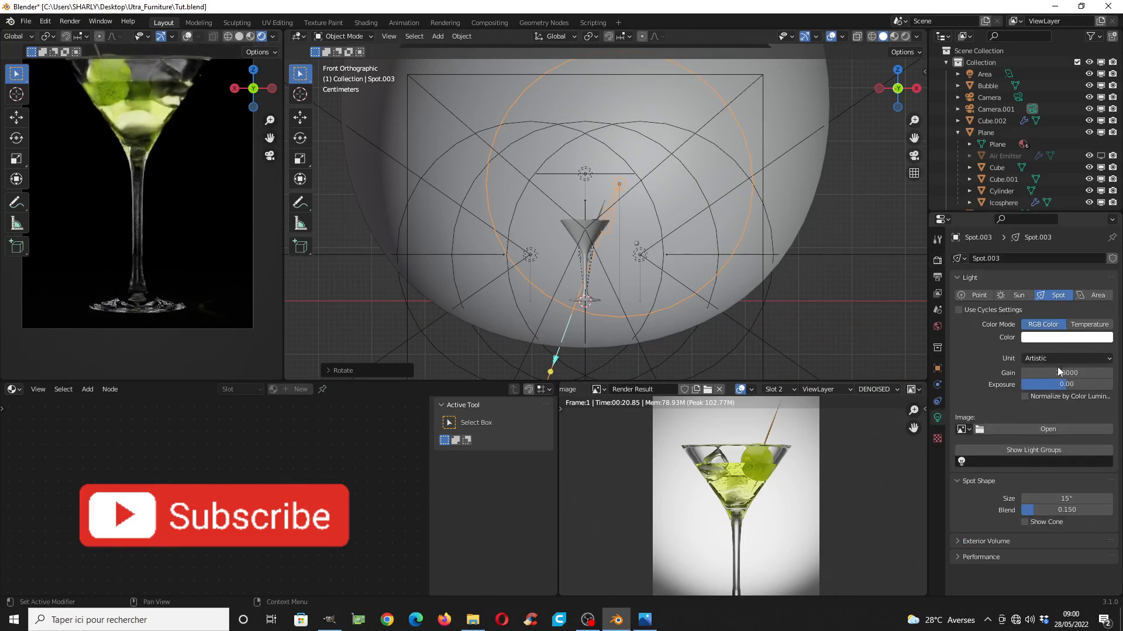
drag(1060, 372, 1108, 372)
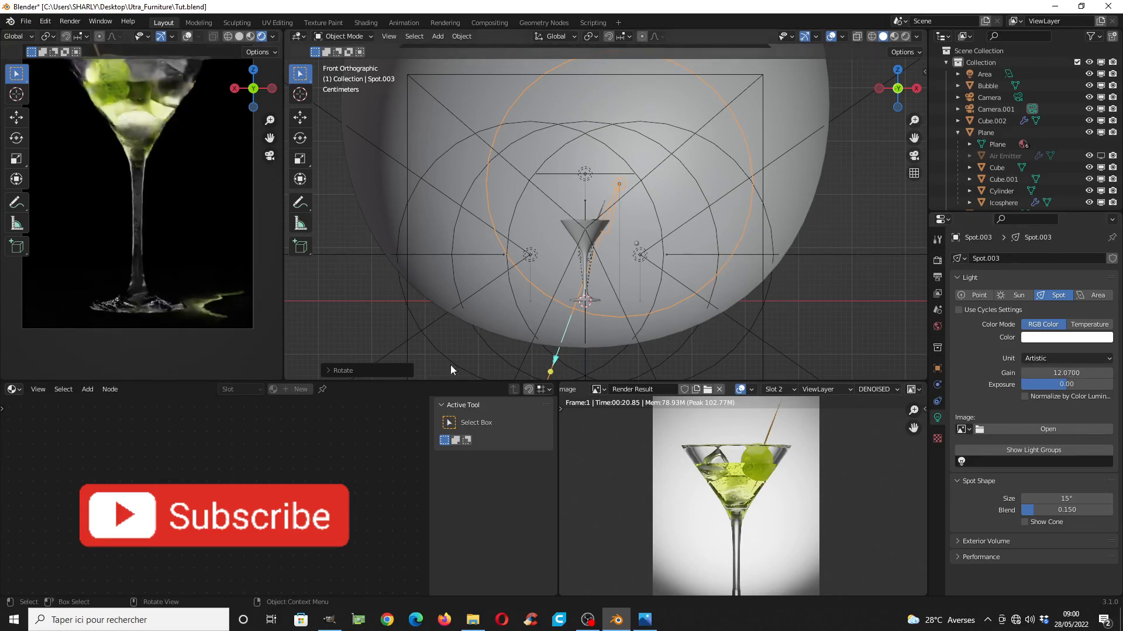
drag(1052, 373, 1111, 373)
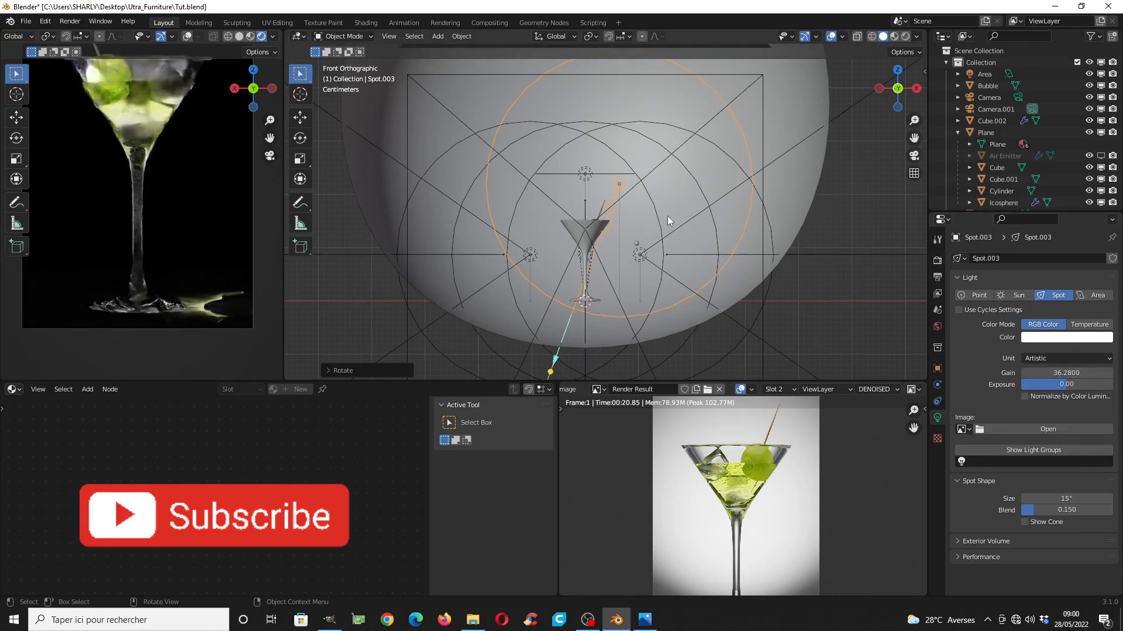
Move the spot light lower and closer to the glass and re-aim its beam toward the glass base
key(r)
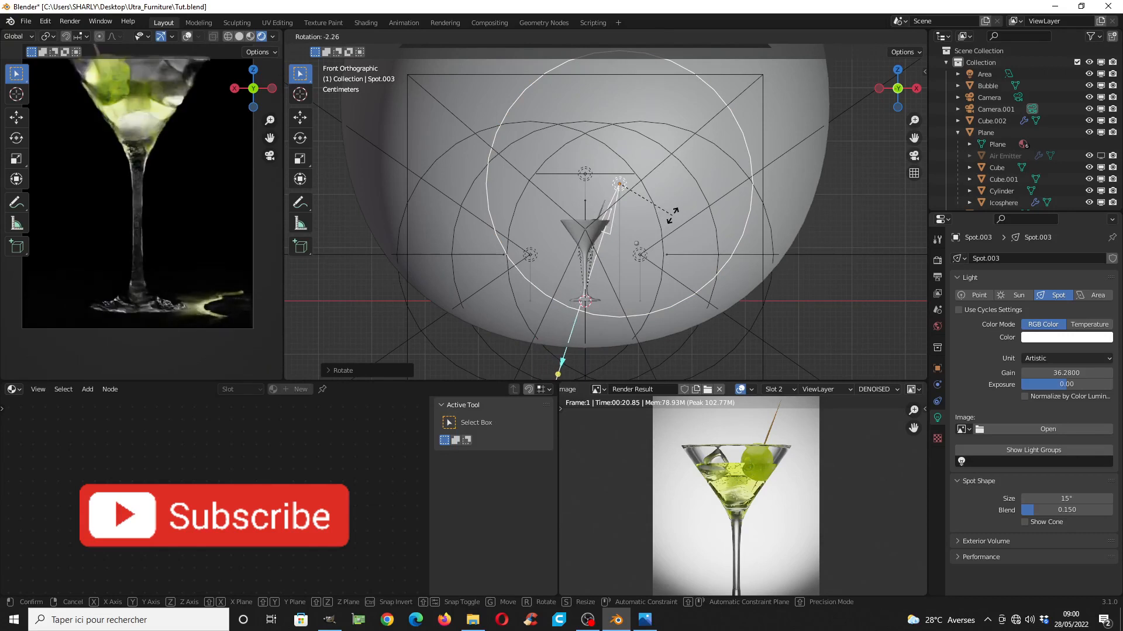
click(671, 220)
key(g)
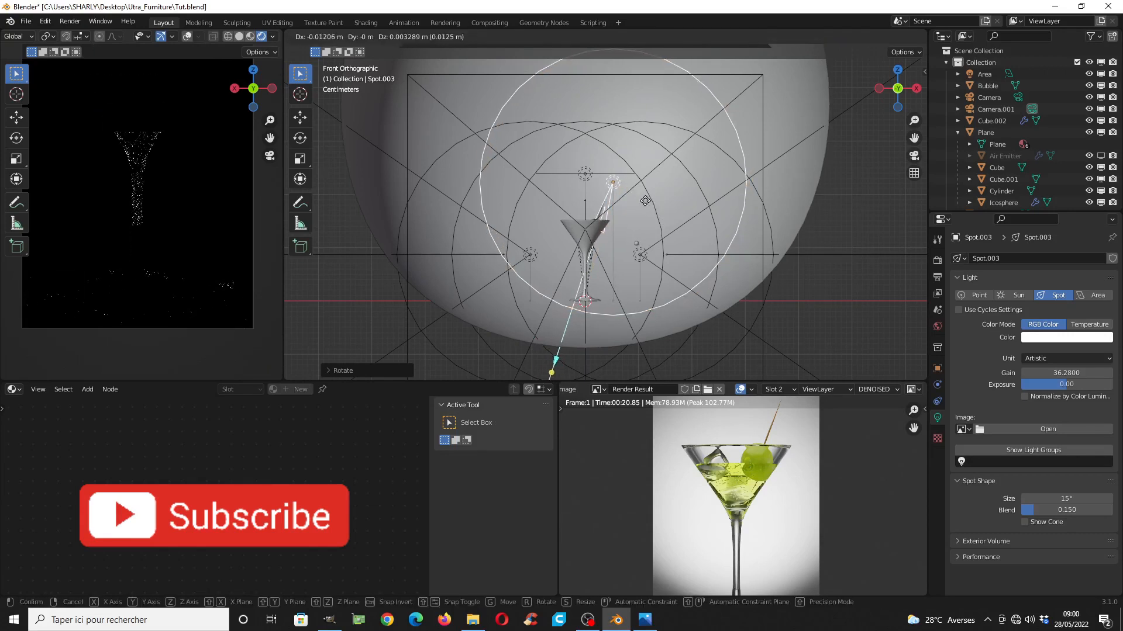
click(644, 201)
key(r)
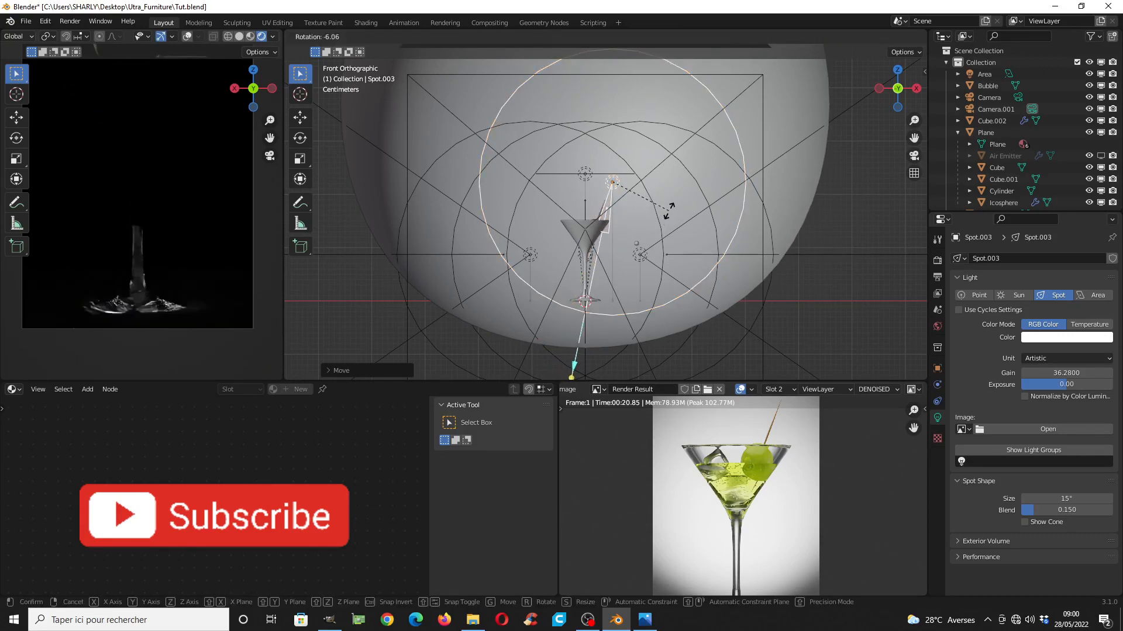
click(658, 217)
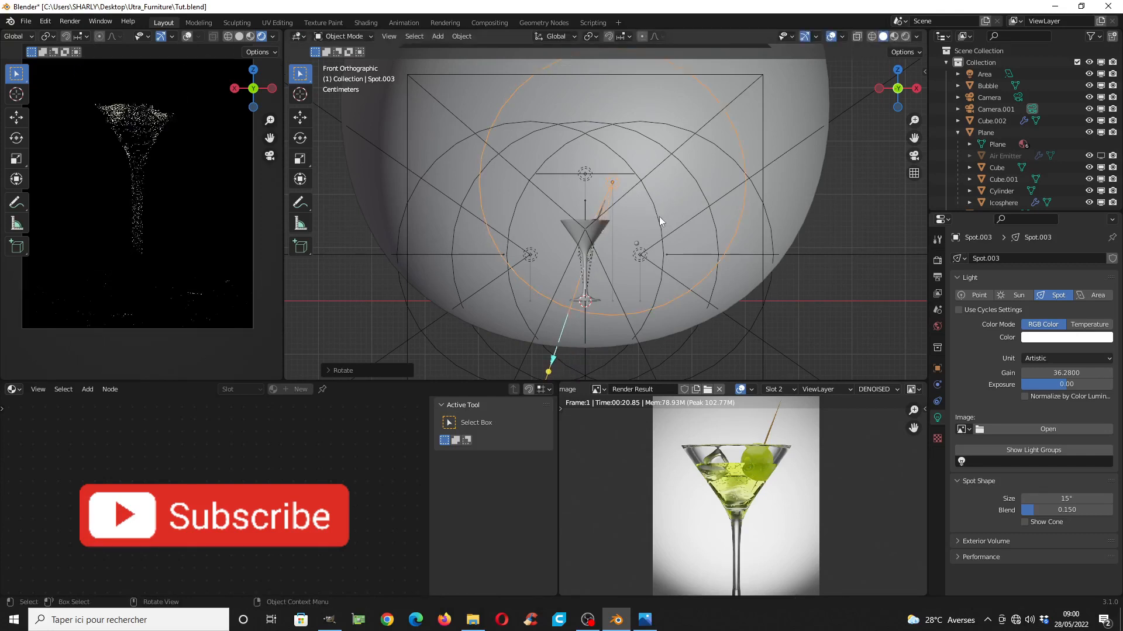
key(g)
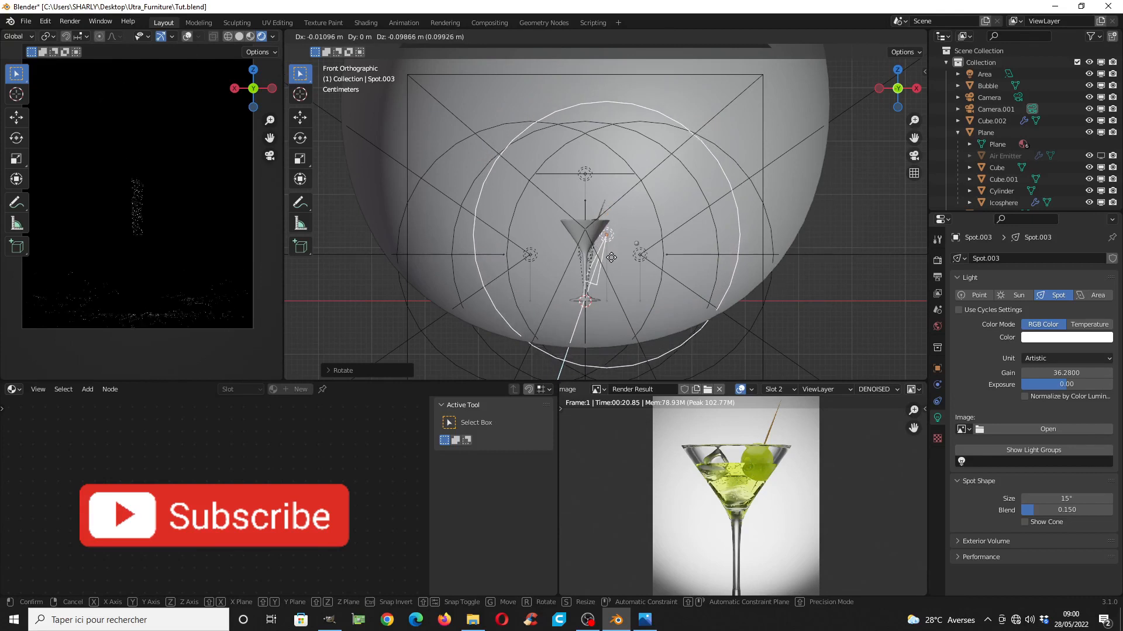
click(616, 228)
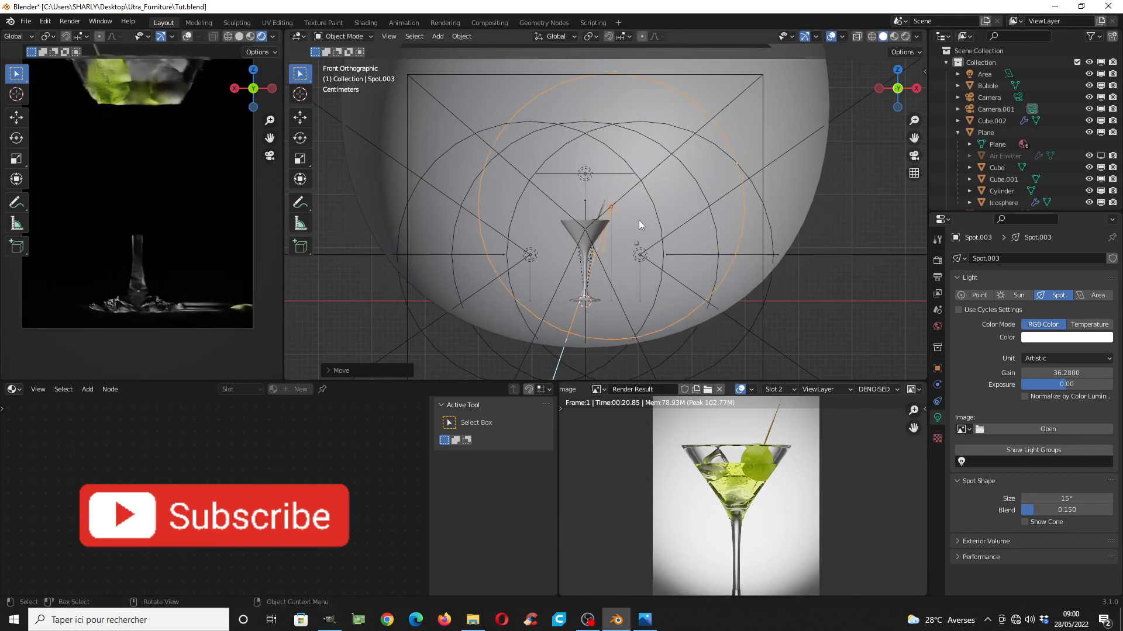
key(r)
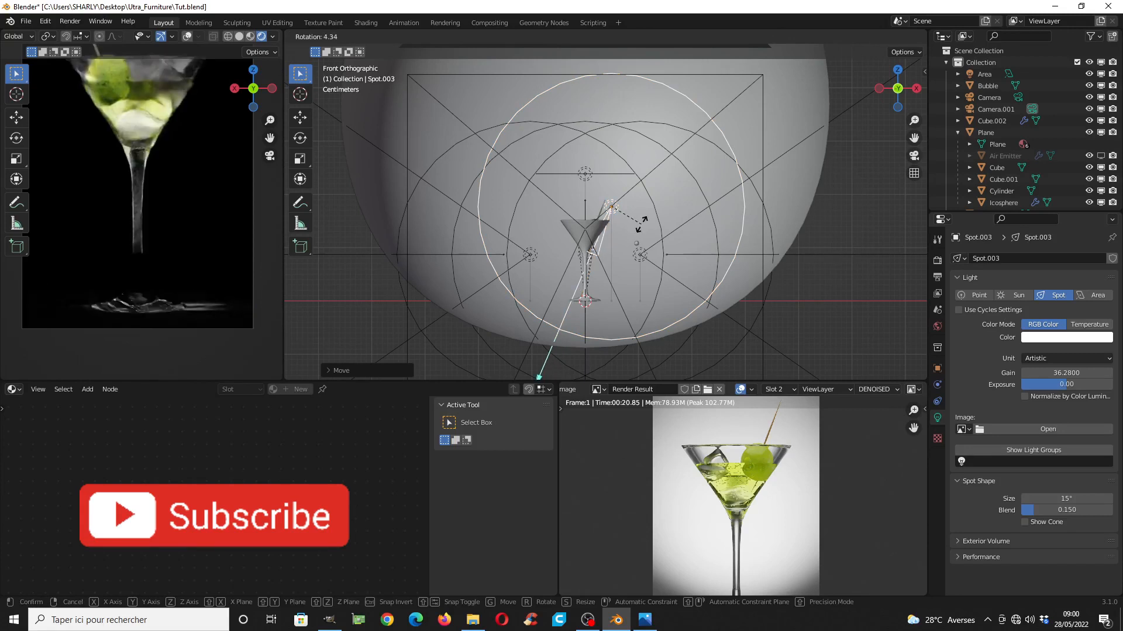
click(641, 219)
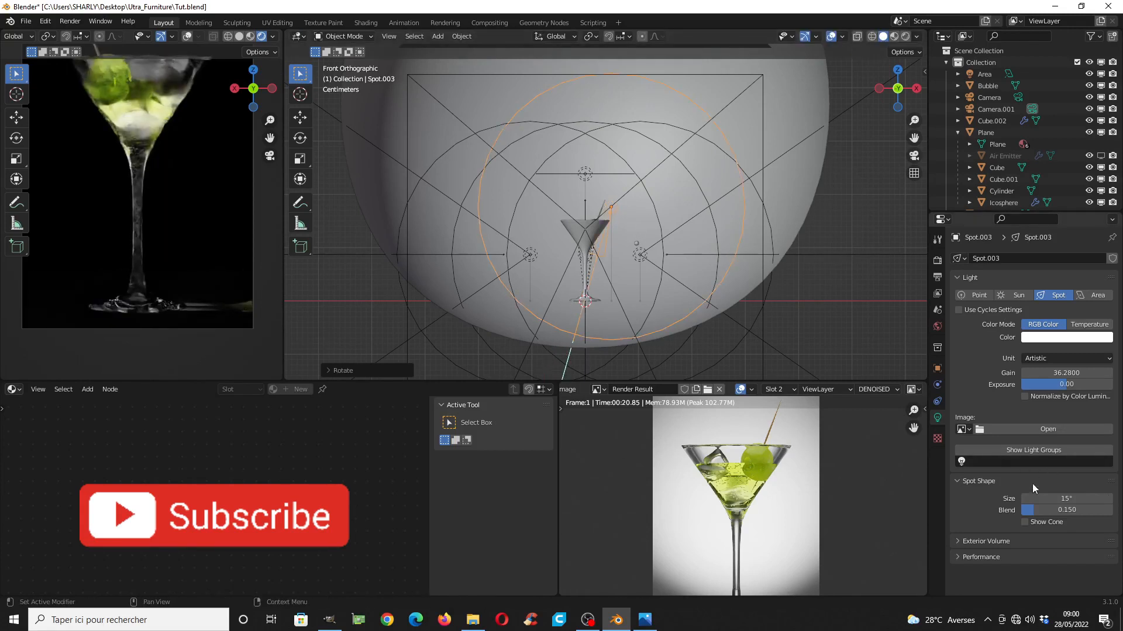
Set the spot light's cone size to 15.4° and its gain to 316.15
drag(1057, 499, 1001, 498)
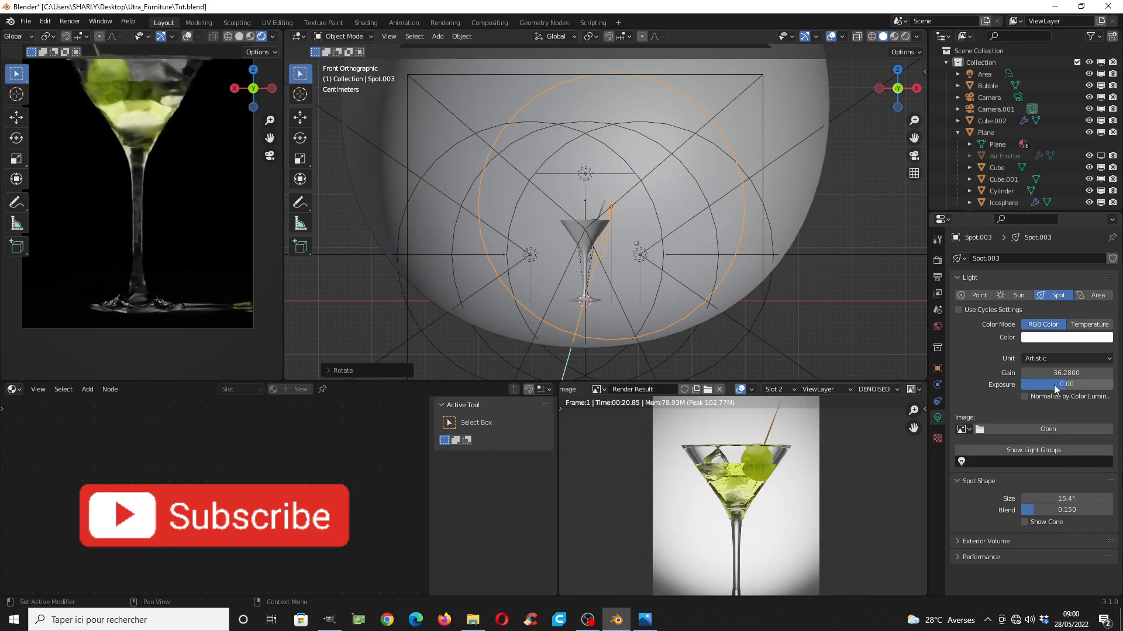
drag(1057, 373, 1111, 373)
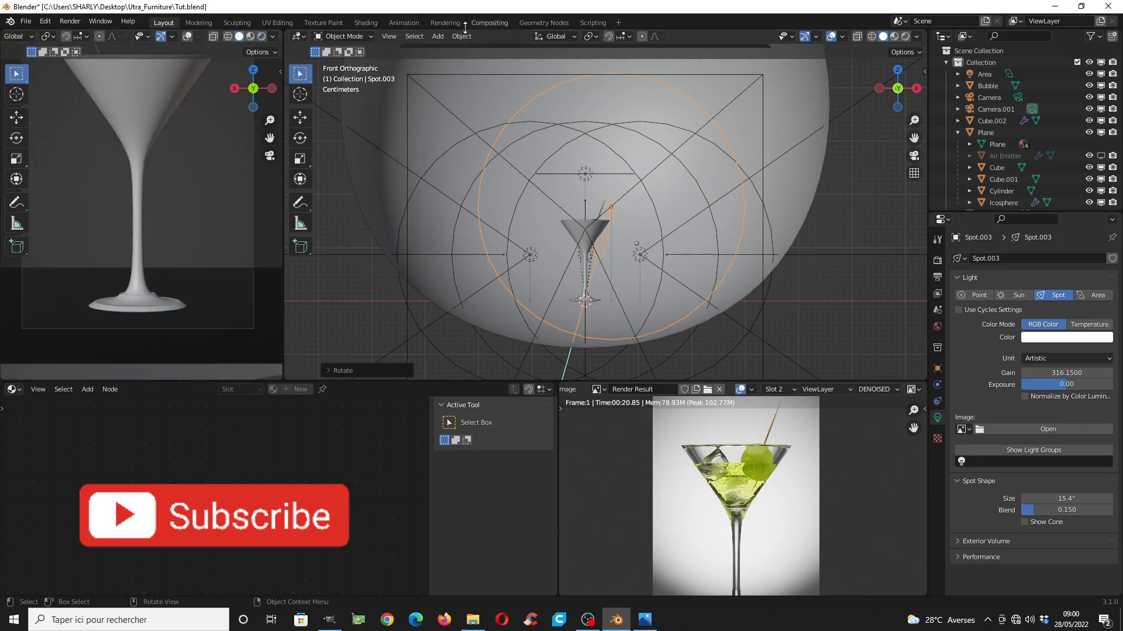
Render the dark-background scene into Slot 3 in the Rendering workspace and display the Combined pass
click(442, 22)
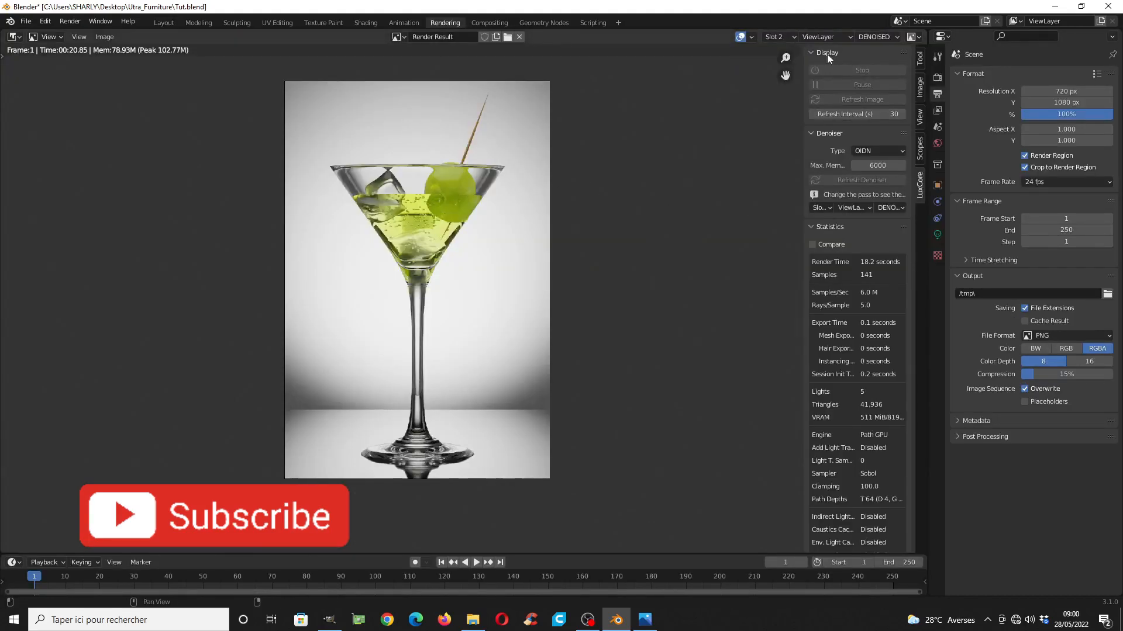
click(775, 36)
click(776, 76)
middle_drag(502, 246, 482, 260)
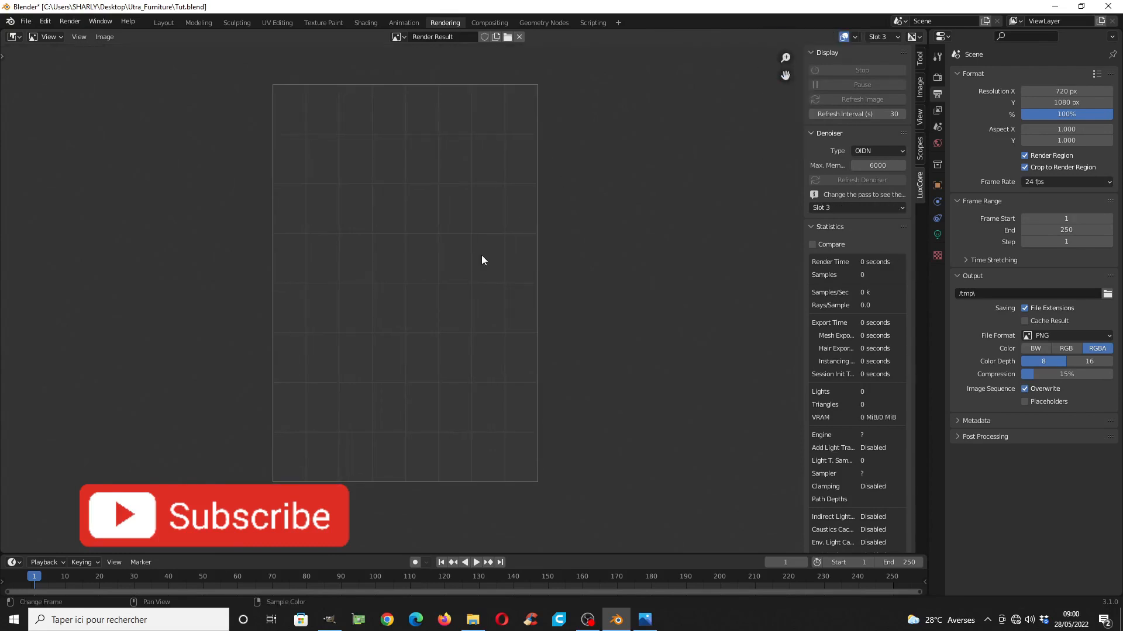
key(F12)
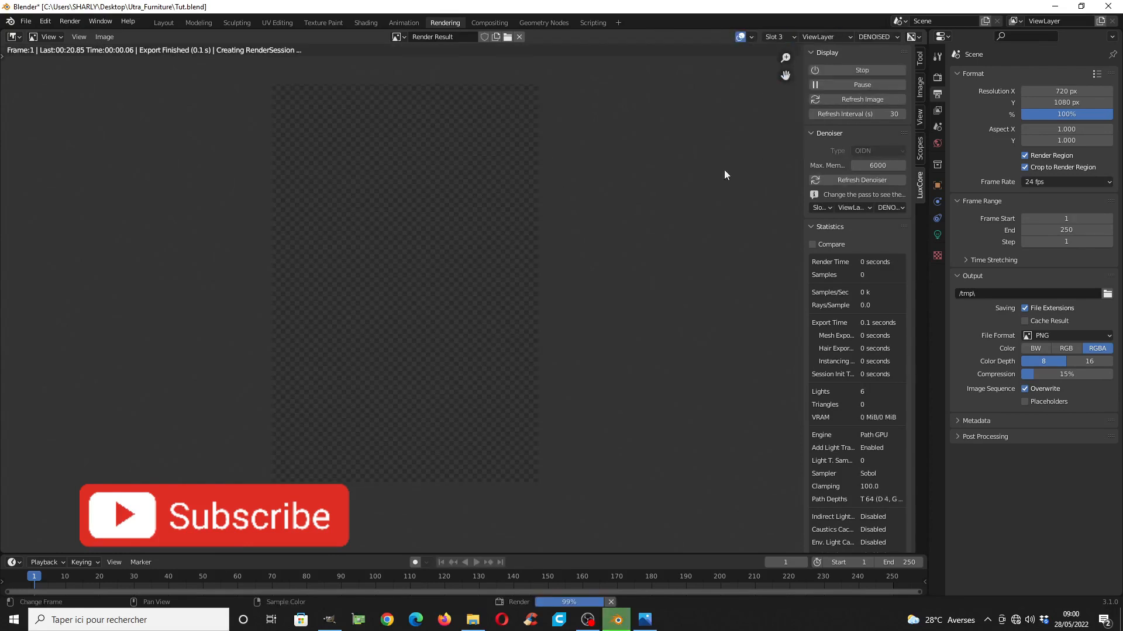
click(873, 37)
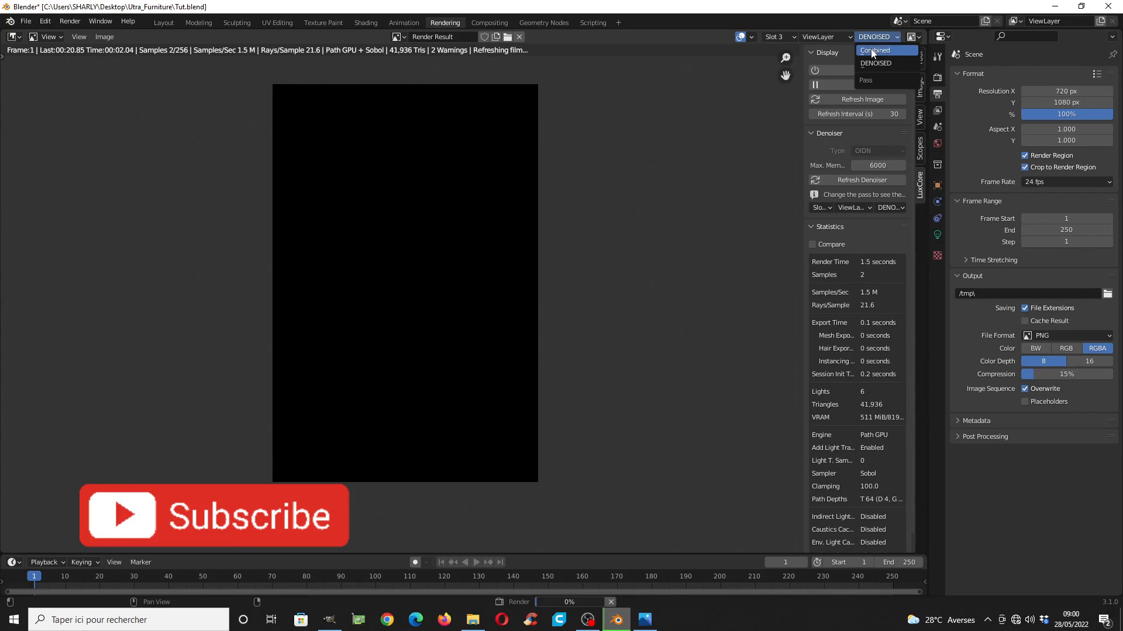
click(874, 51)
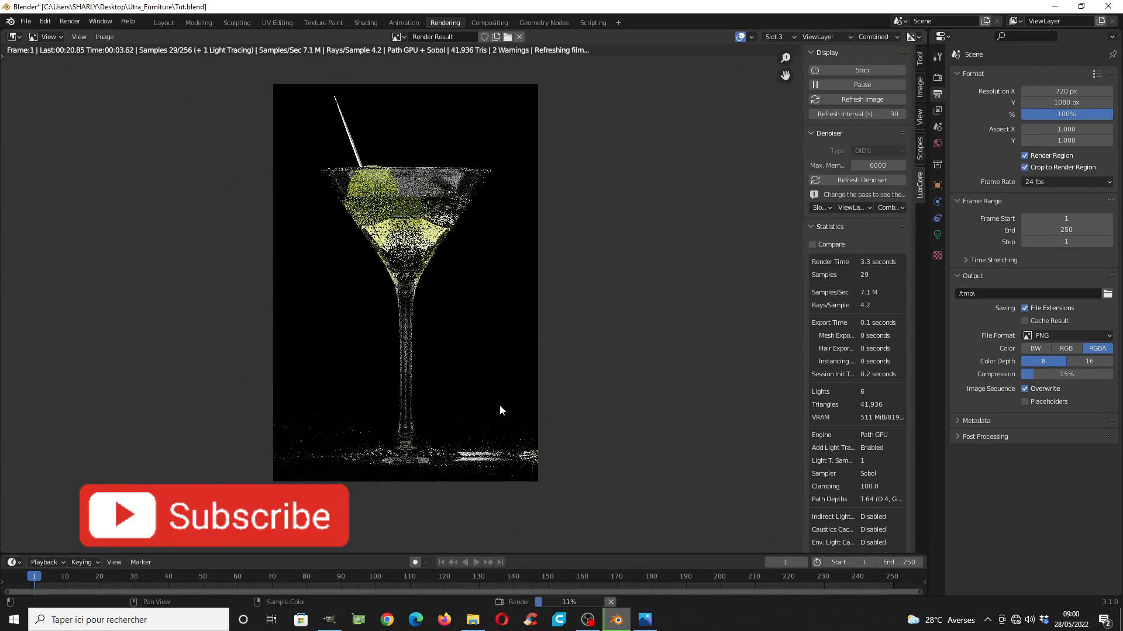
Set the render's refresh interval to 10 seconds and expand the Light Tracing and Clamping render settings
click(937, 77)
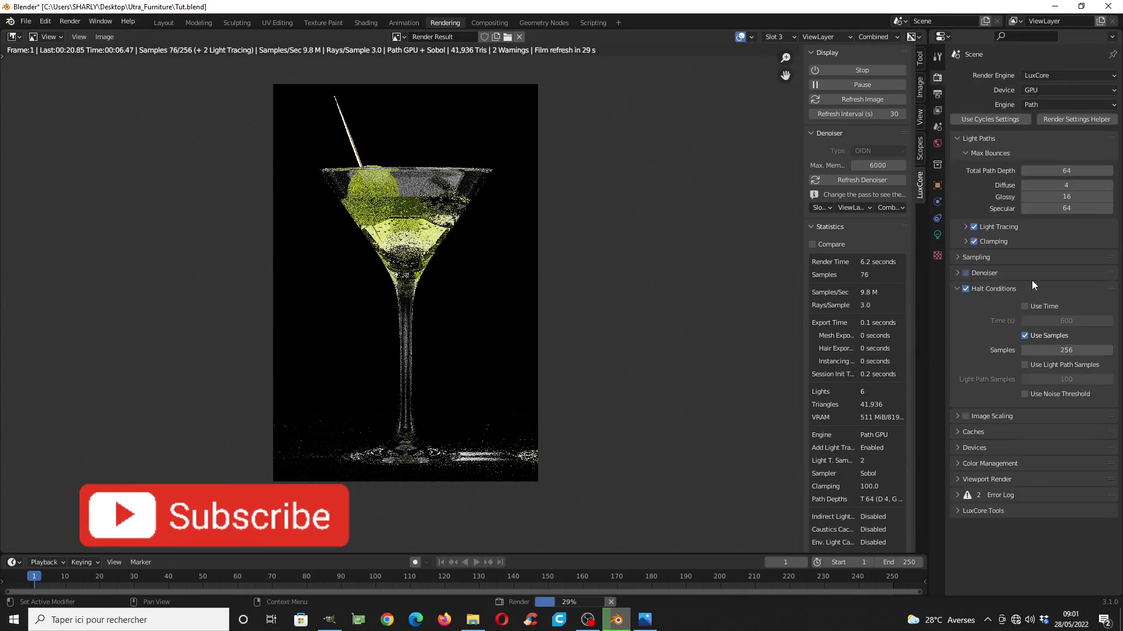
click(965, 227)
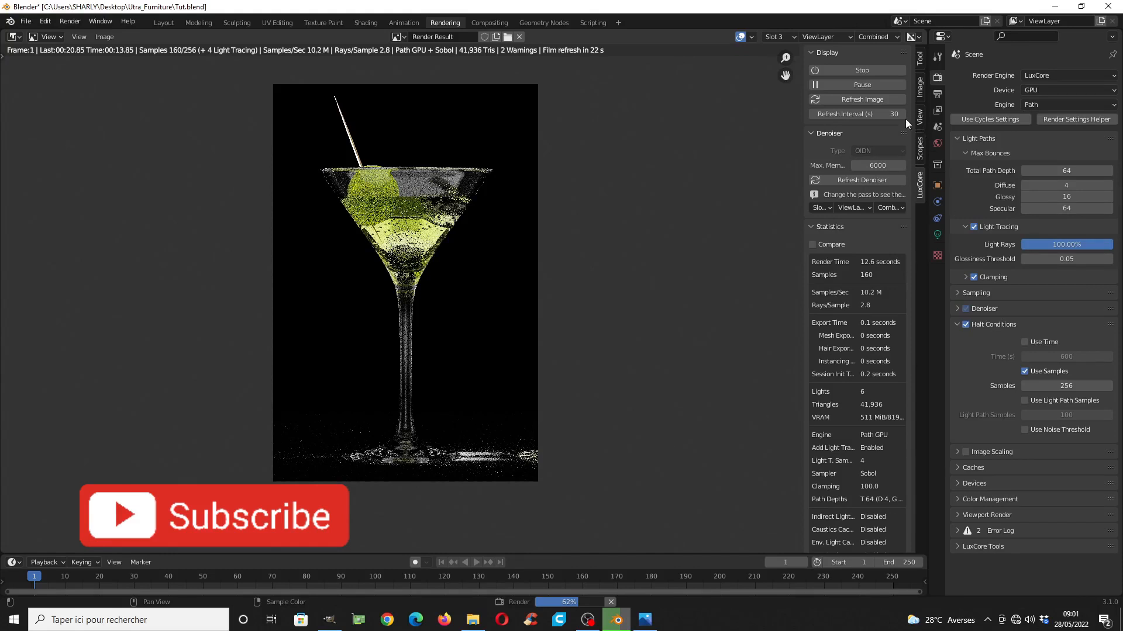
click(874, 114)
text(10)
key(Return)
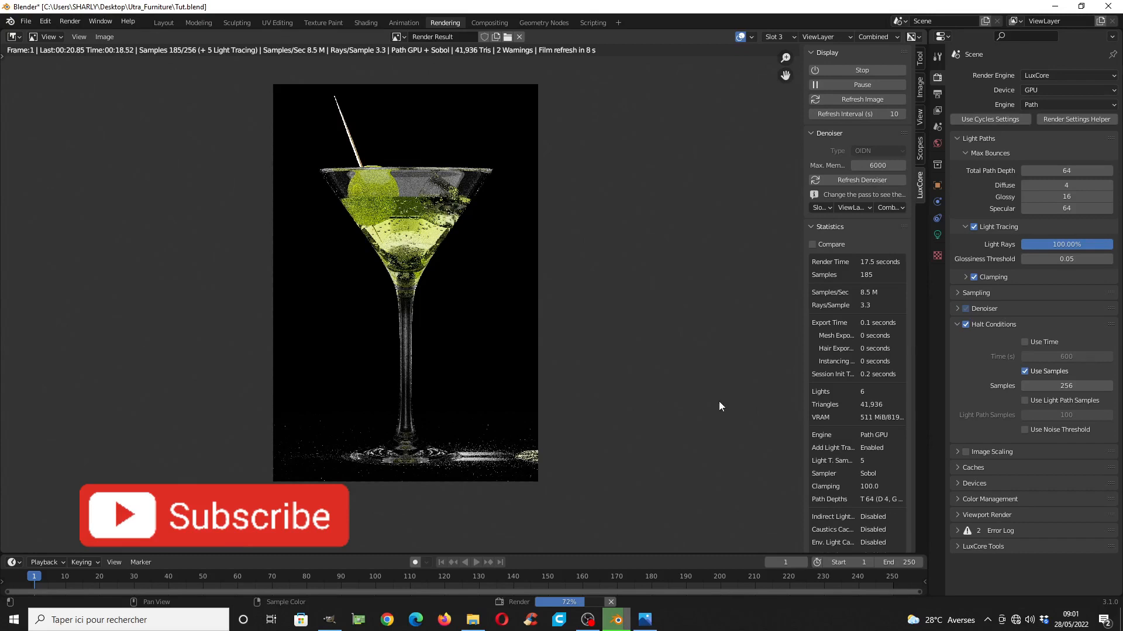
click(962, 276)
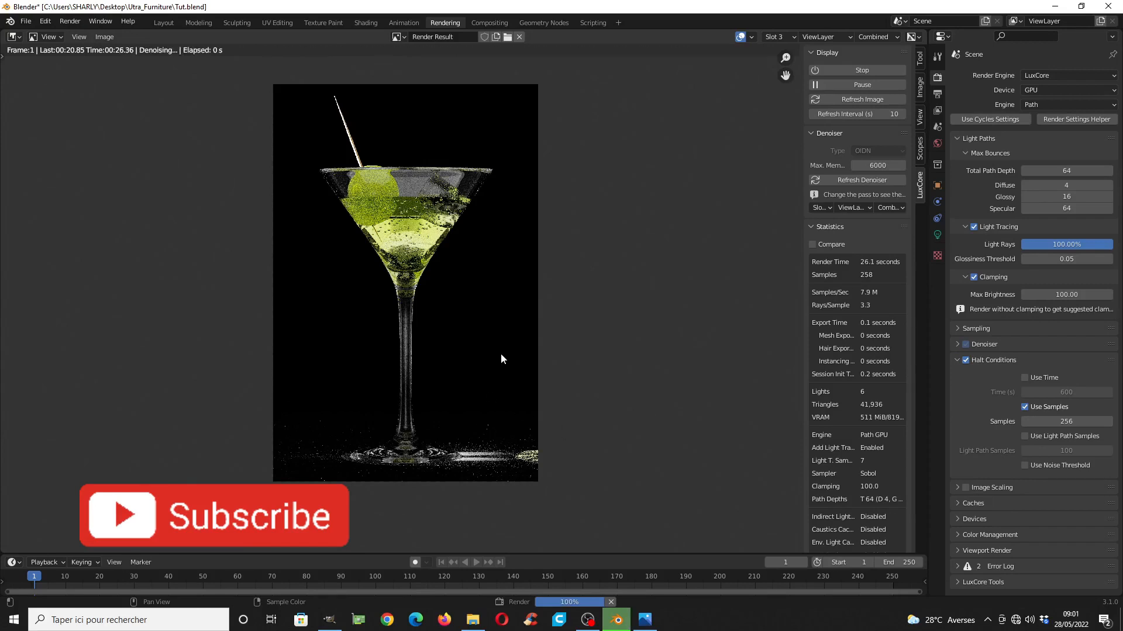
Display the DENOISED pass of the Slot 3 render and examine the glass and caustics up close
click(872, 36)
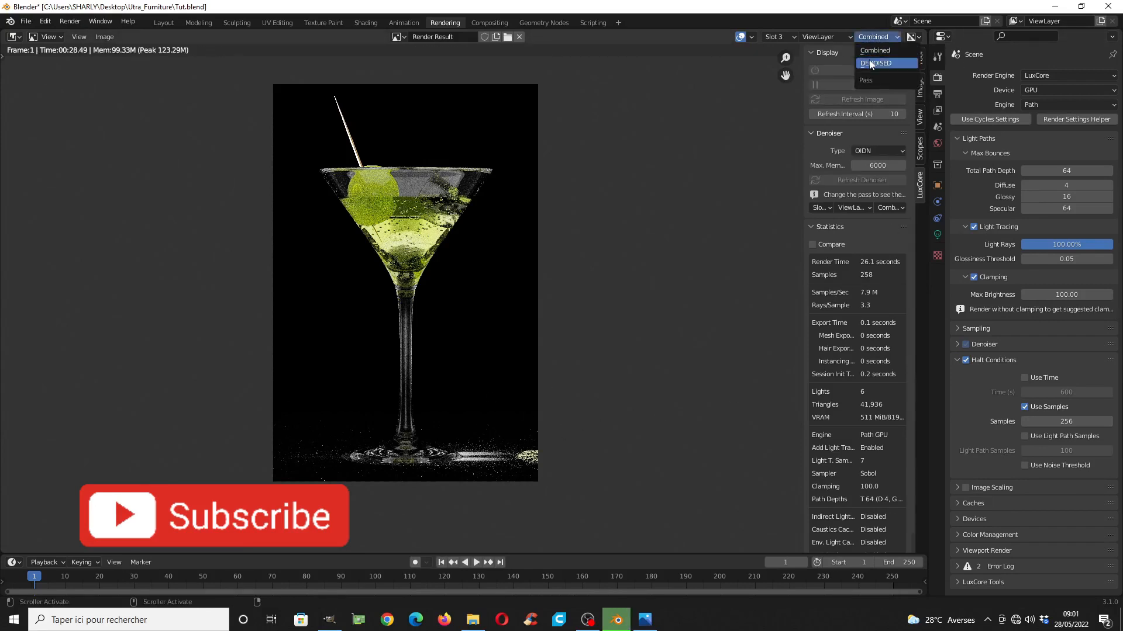
click(869, 61)
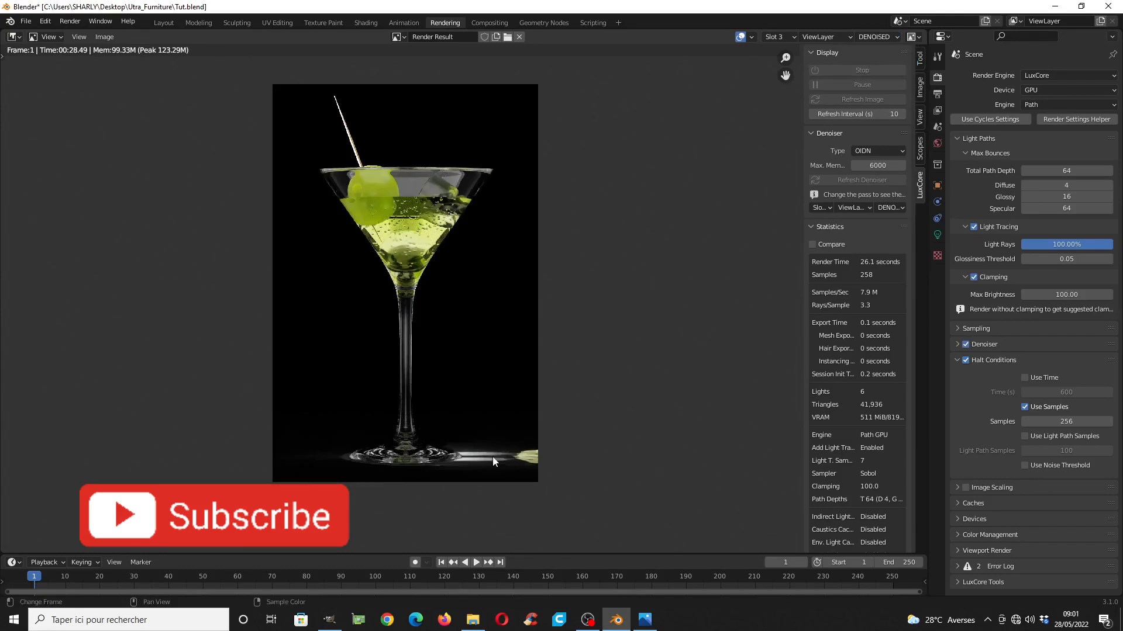
middle_drag(424, 232, 426, 244)
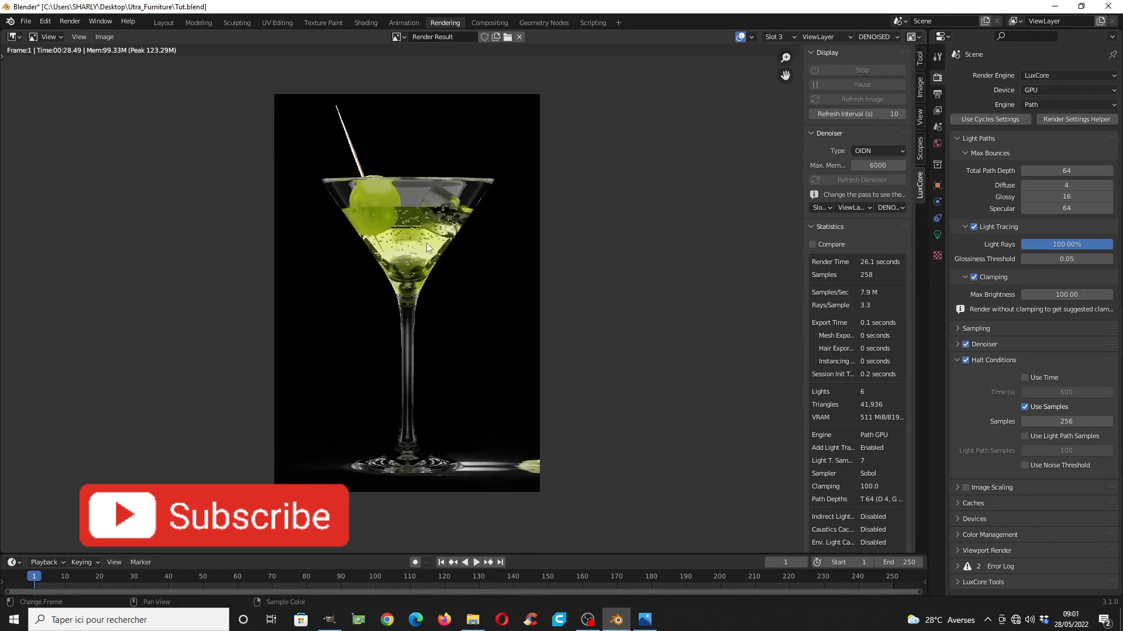
scroll(426, 244, up, 2)
middle_drag(465, 306, 539, 316)
Show the bright-background render in Slot 2 to compare it with the dark version
click(788, 36)
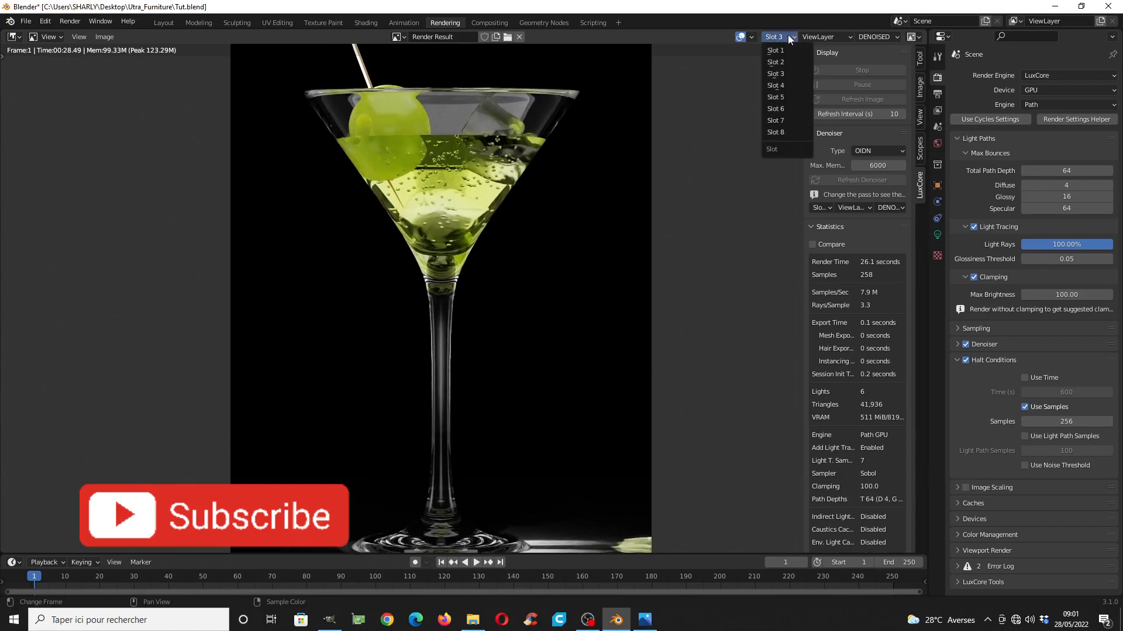
click(783, 61)
middle_drag(643, 209, 595, 222)
scroll(612, 184, down, 1)
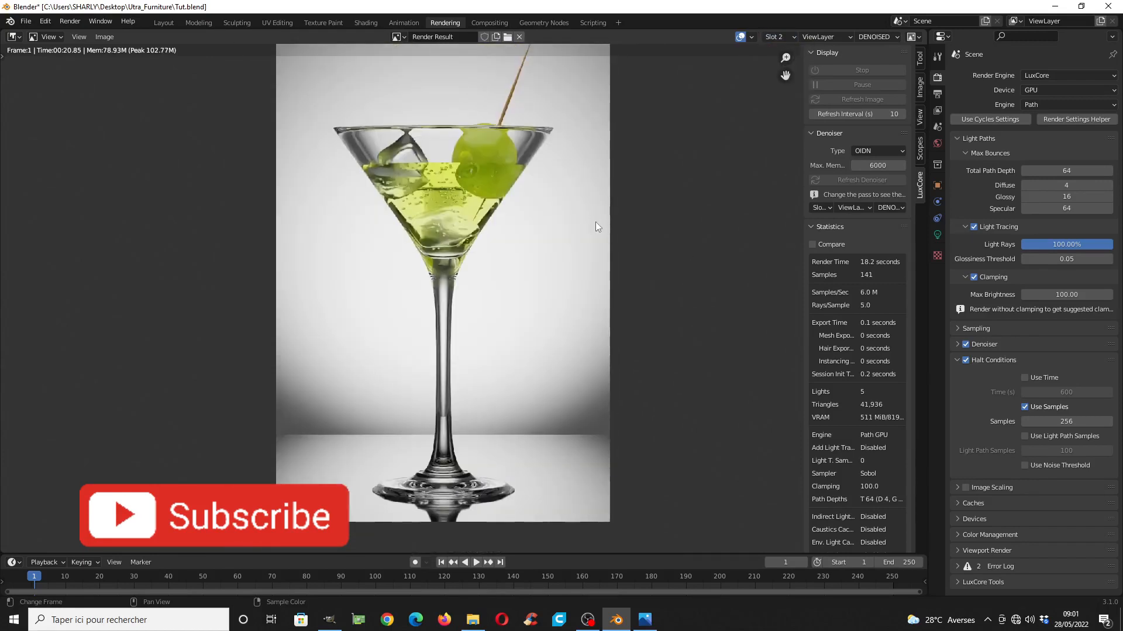